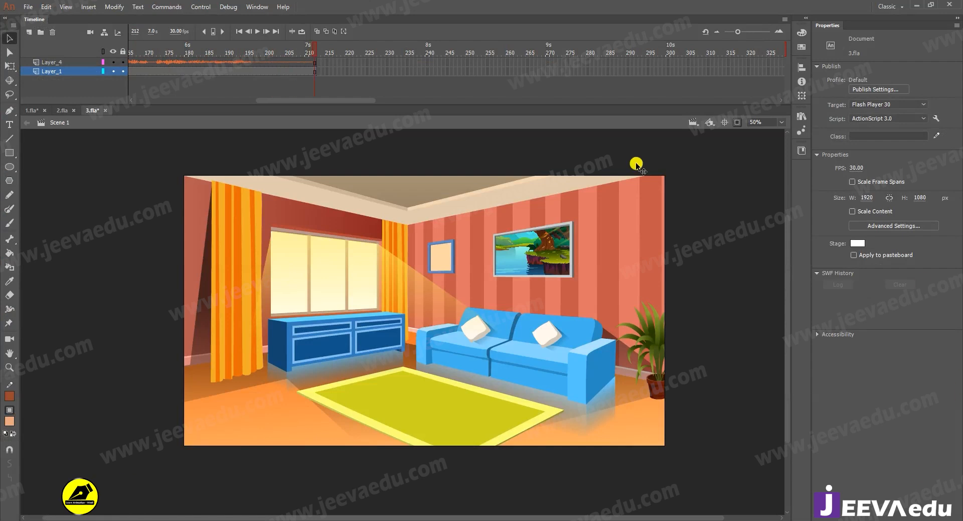
- Look over the scenes in 1.fla, 2.fla and 3.fla and the sound layer on the 3.fla timeline
{"action": "left_click_drag", "start_coordinate": [318, 99], "coordinate": [170, 103]}
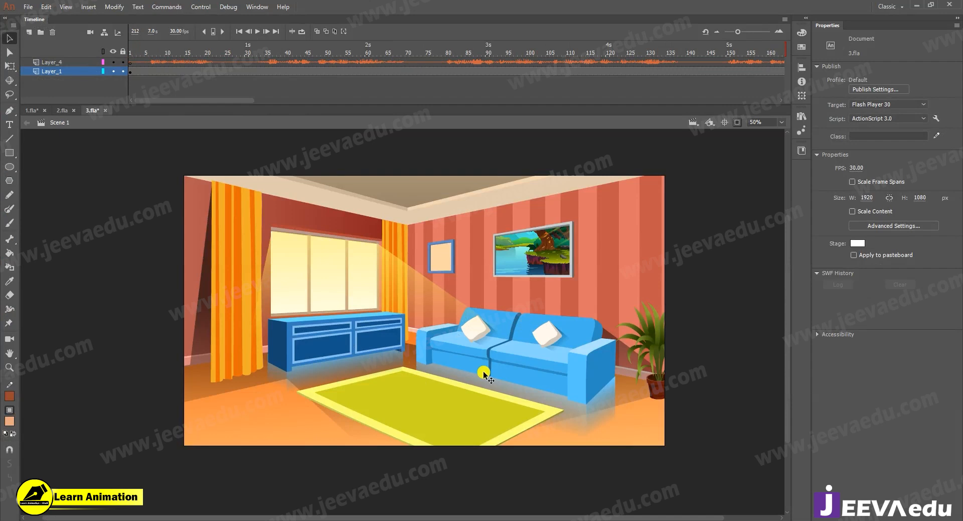
{"action": "left_click", "coordinate": [31, 109]}
{"action": "key", "text": "z"}
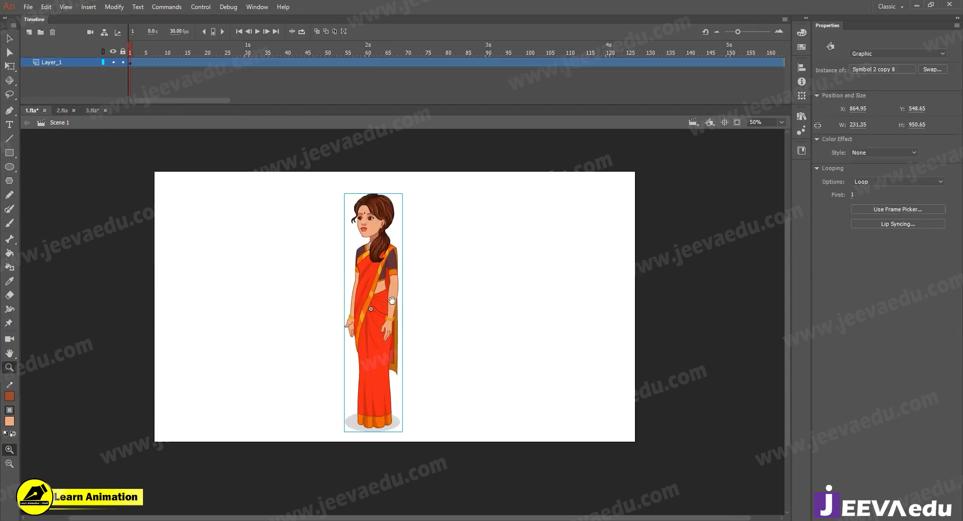
{"action": "left_click_drag", "start_coordinate": [390, 300], "coordinate": [418, 303]}
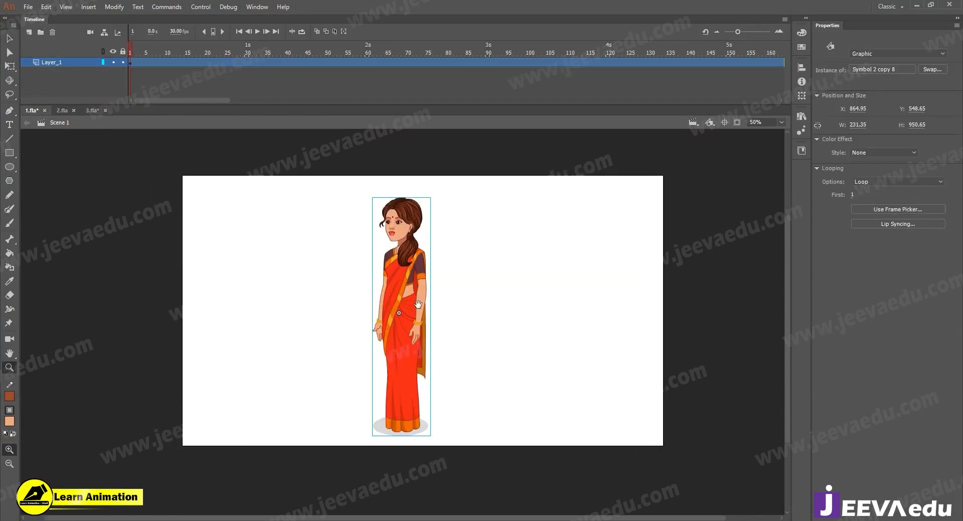
{"action": "left_click", "coordinate": [61, 110]}
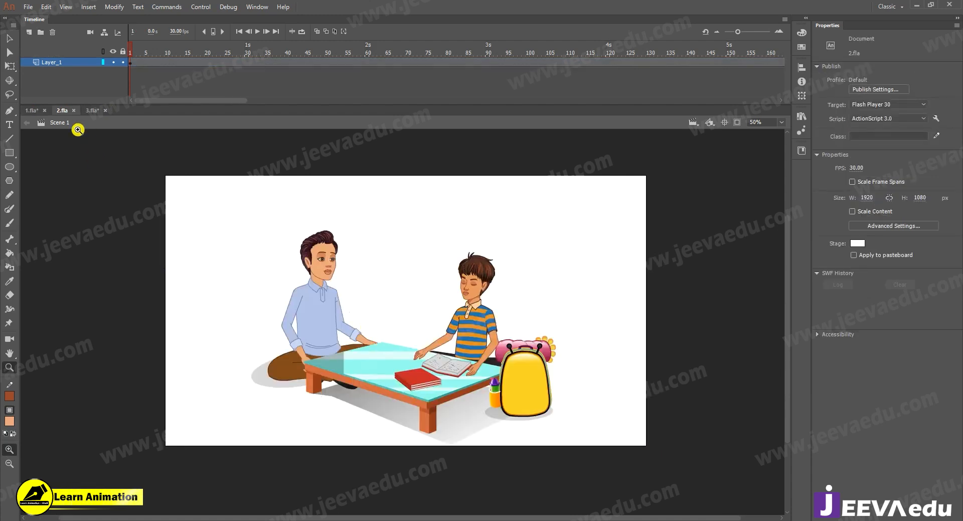
{"action": "left_click", "coordinate": [88, 109]}
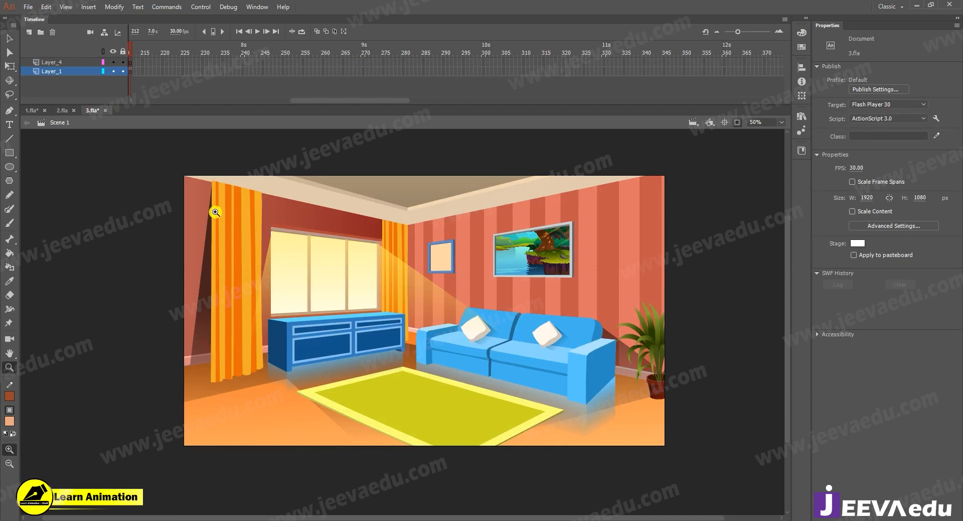
{"action": "left_click", "coordinate": [60, 110]}
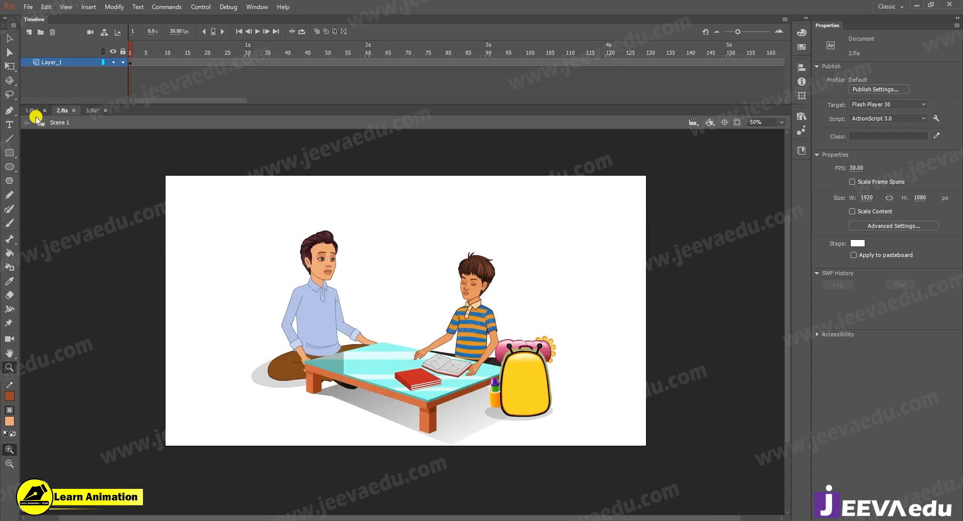
{"action": "left_click", "coordinate": [83, 111]}
{"action": "left_click_drag", "start_coordinate": [359, 103], "coordinate": [200, 100]}
{"action": "left_click", "coordinate": [138, 63]}
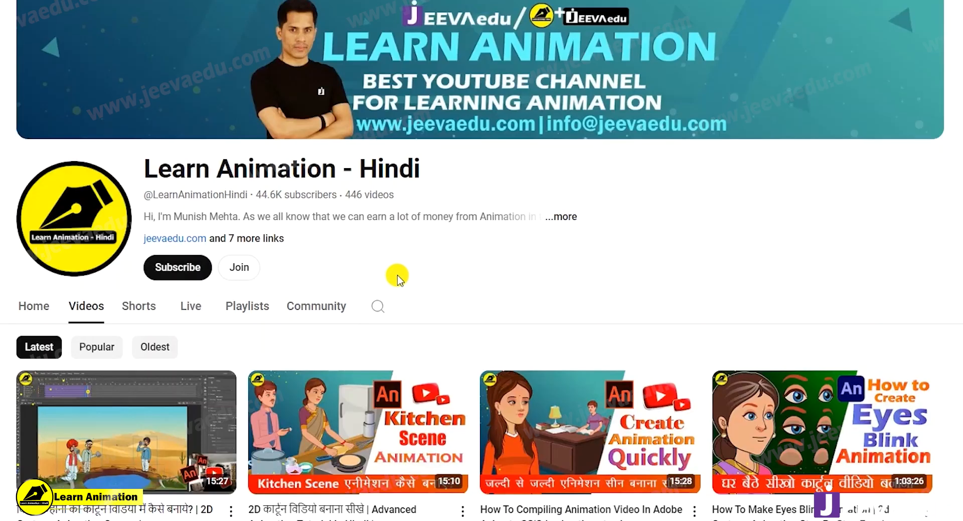
- On YouTube, subscribe to the Learn Animation - Hindi channel and choose its notification option
{"action": "left_click", "coordinate": [175, 267]}
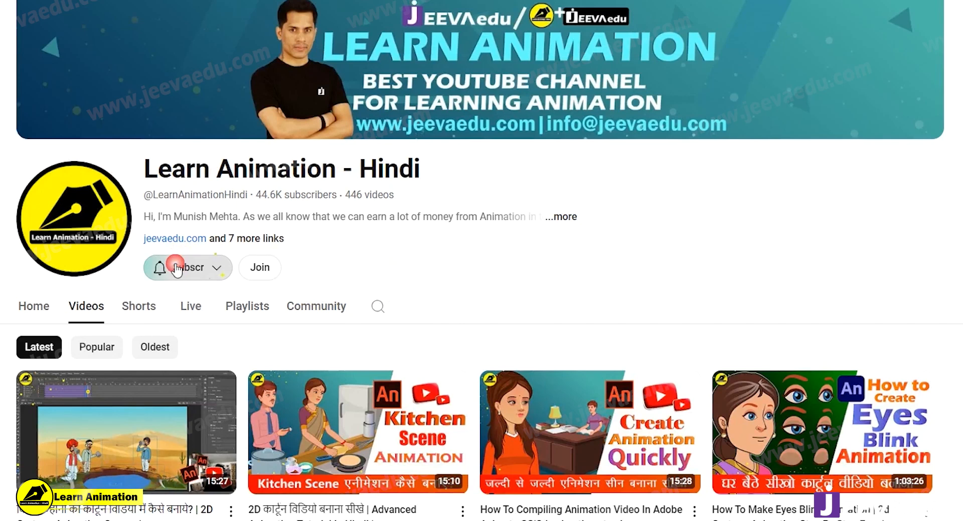
{"action": "left_click", "coordinate": [175, 268]}
{"action": "left_click", "coordinate": [186, 289]}
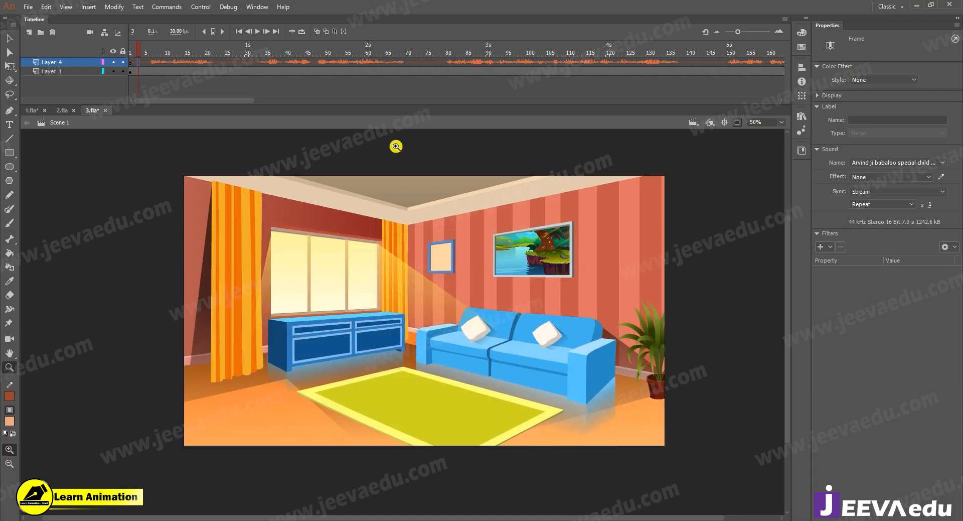
- In Adobe Animate, play the Layer_4 sound of 3.fla from frame 1 to hear the dialogue
{"action": "left_click_drag", "start_coordinate": [154, 55], "coordinate": [72, 57]}
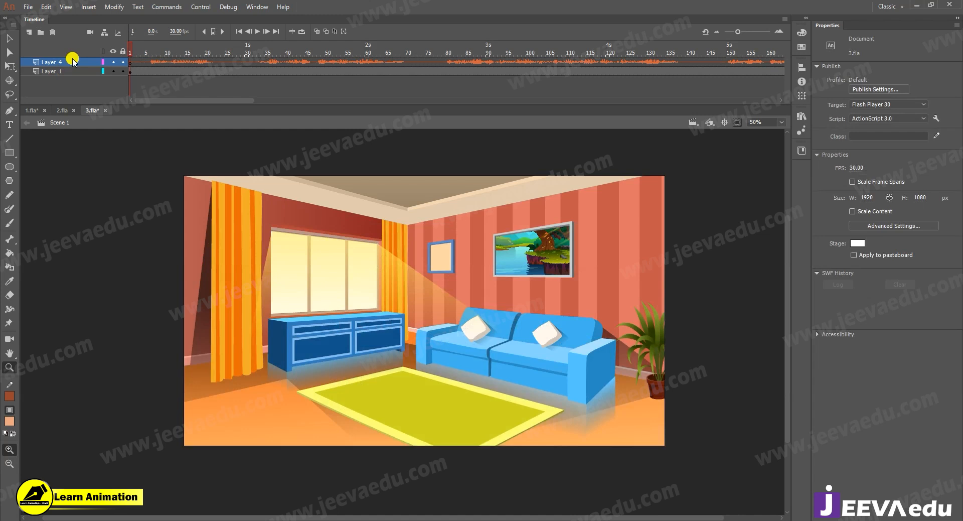
{"action": "key", "text": "Return"}
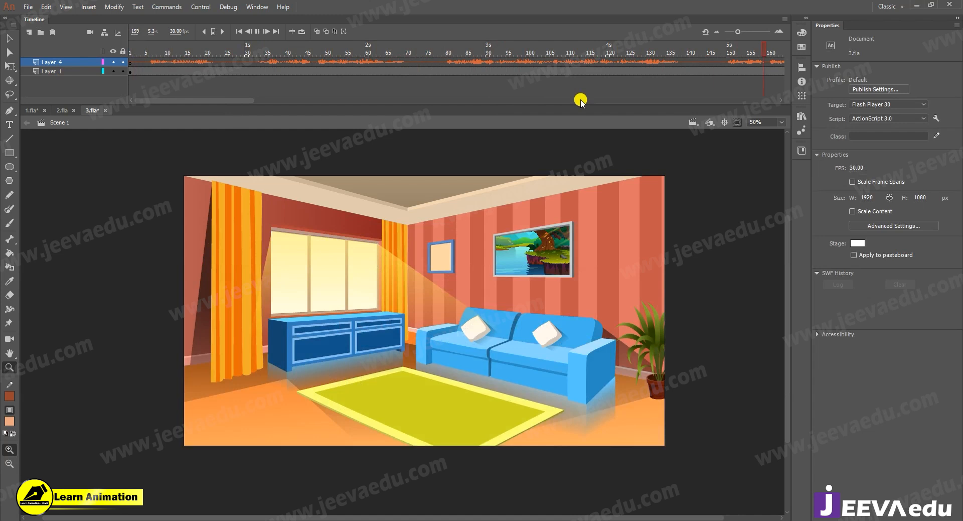
{"action": "key", "text": "Return"}
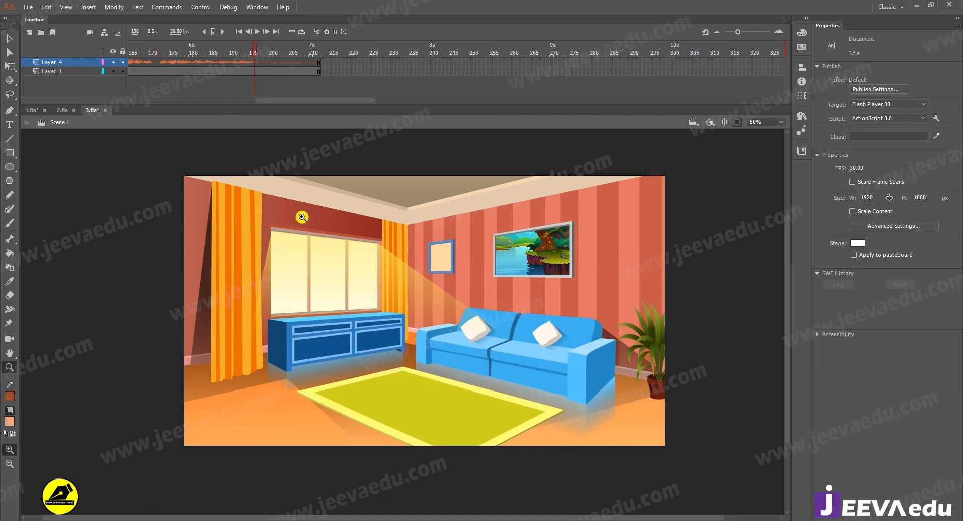
- Go to 1.fla and open the symbol of the woman in the red saree for editing
{"action": "left_click", "coordinate": [31, 110]}
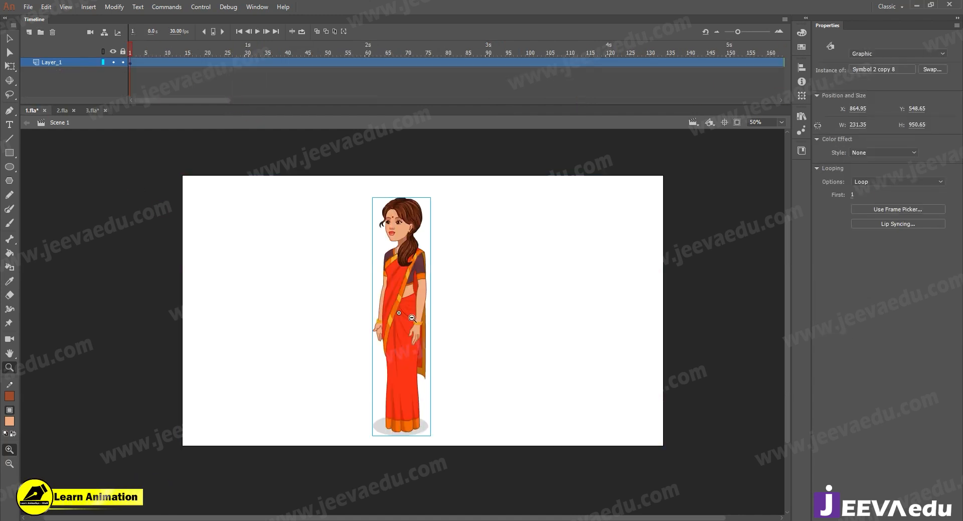
{"action": "left_click", "coordinate": [399, 326], "text": "alt"}
{"action": "left_click", "coordinate": [402, 325]}
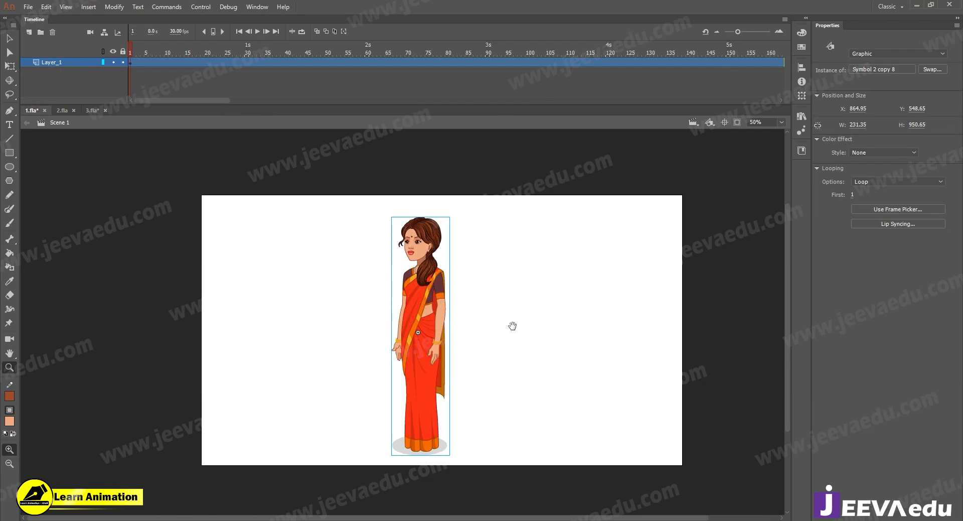
{"action": "key", "text": "v"}
{"action": "left_click", "coordinate": [440, 361]}
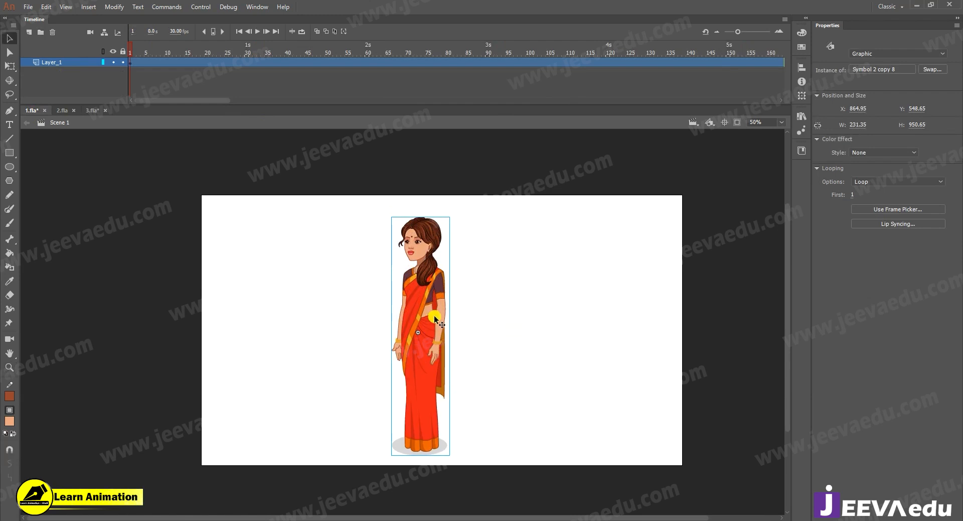
{"action": "key", "text": "z"}
{"action": "left_click", "coordinate": [413, 256]}
{"action": "left_click", "coordinate": [403, 325], "text": "alt"}
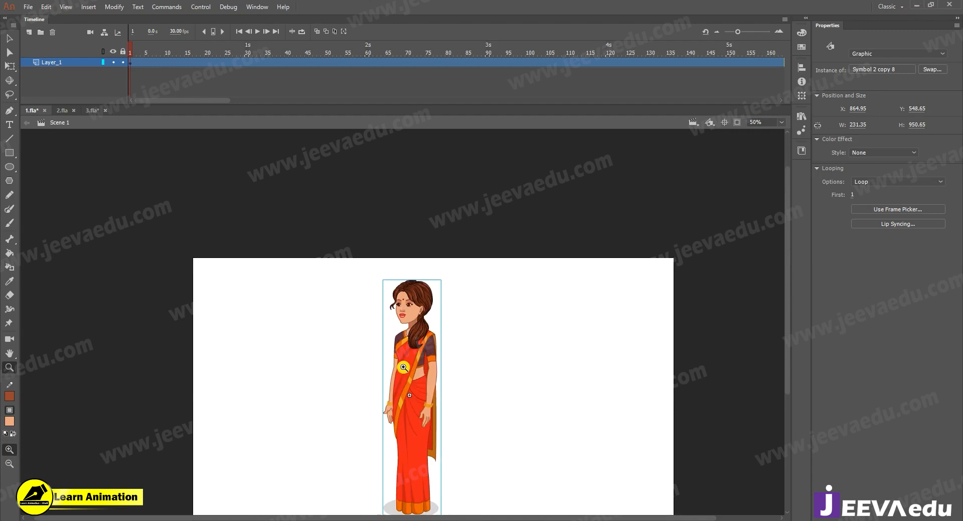
{"action": "key", "text": "v"}
{"action": "double_click", "coordinate": [404, 365]}
- Examine the woman's body parts and face, scrub the first frames and check the sound on Layer_4
{"action": "key", "text": "ctrl+1"}
{"action": "left_click_drag", "start_coordinate": [298, 175], "coordinate": [459, 511]}
{"action": "key", "text": "z"}
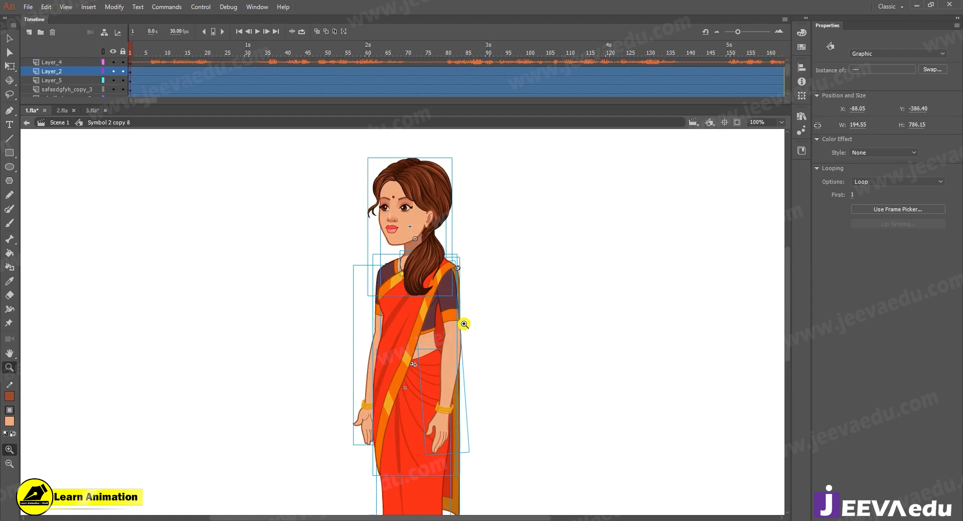
{"action": "left_click", "coordinate": [411, 246]}
{"action": "mouse_move", "coordinate": [428, 308]}
{"action": "left_mouse_down"}
{"action": "mouse_move", "coordinate": [422, 321]}
{"action": "mouse_move", "coordinate": [416, 314]}
{"action": "left_mouse_up"}
{"action": "left_click_drag", "start_coordinate": [130, 52], "coordinate": [156, 66]}
{"action": "left_click", "coordinate": [78, 61]}
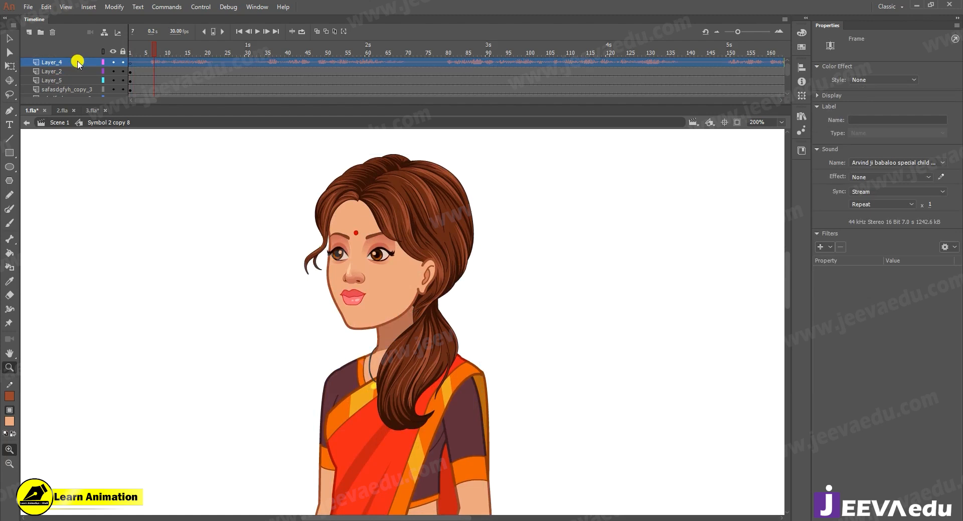
{"action": "left_click", "coordinate": [28, 7]}
{"action": "mouse_move", "coordinate": [63, 158]}
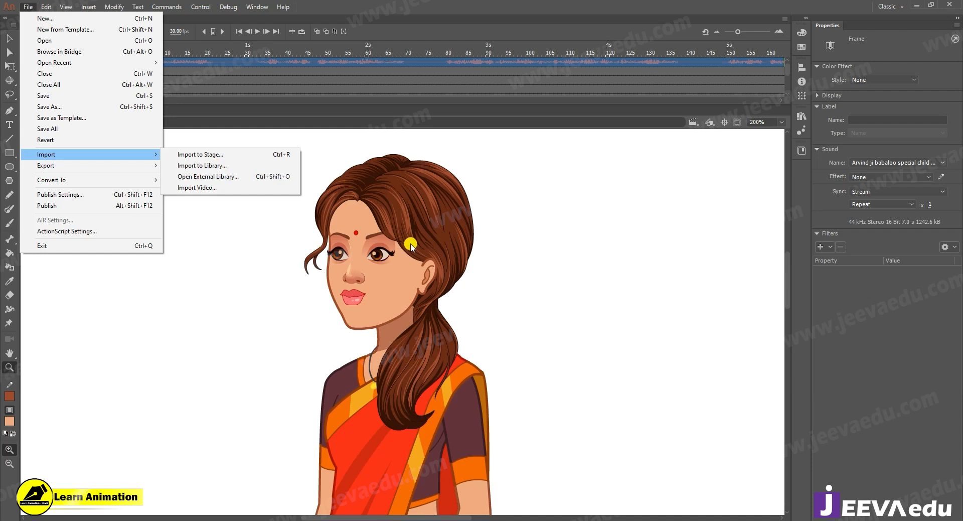
{"action": "left_click", "coordinate": [312, 60]}
{"action": "left_click", "coordinate": [312, 60]}
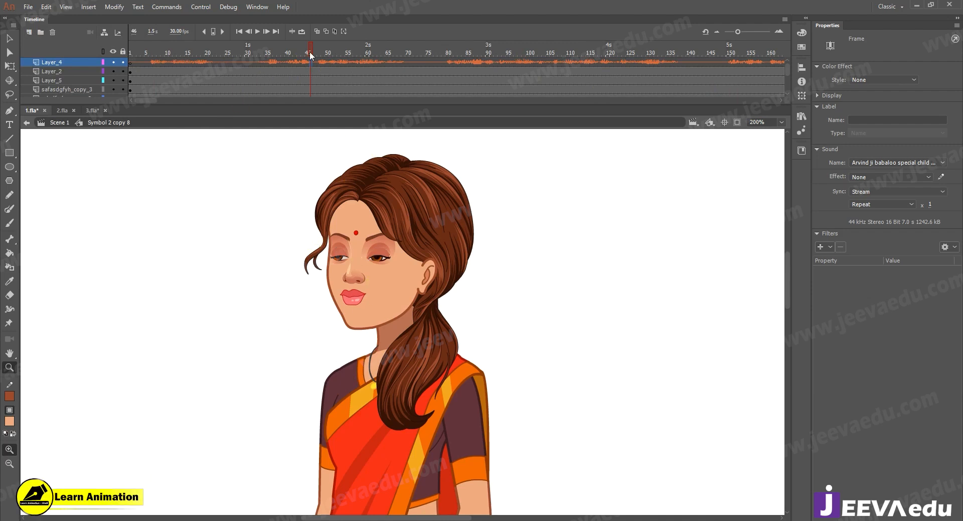
- Return the playhead to frame 1 and copy the Layer_4 sound layer of the woman's symbol
{"action": "left_click_drag", "start_coordinate": [309, 51], "coordinate": [122, 68]}
{"action": "right_click", "coordinate": [56, 62]}
{"action": "left_click", "coordinate": [99, 151]}
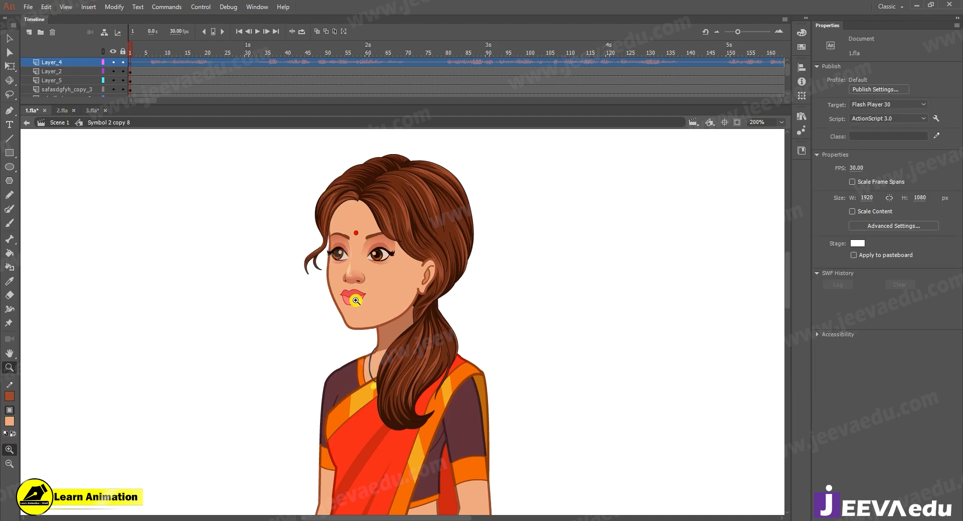
- Enter the woman's head symbol and the mouth symbol nested inside it, and select the lips graphic
{"action": "key", "text": "v"}
{"action": "double_click", "coordinate": [352, 299]}
{"action": "double_click", "coordinate": [353, 299]}
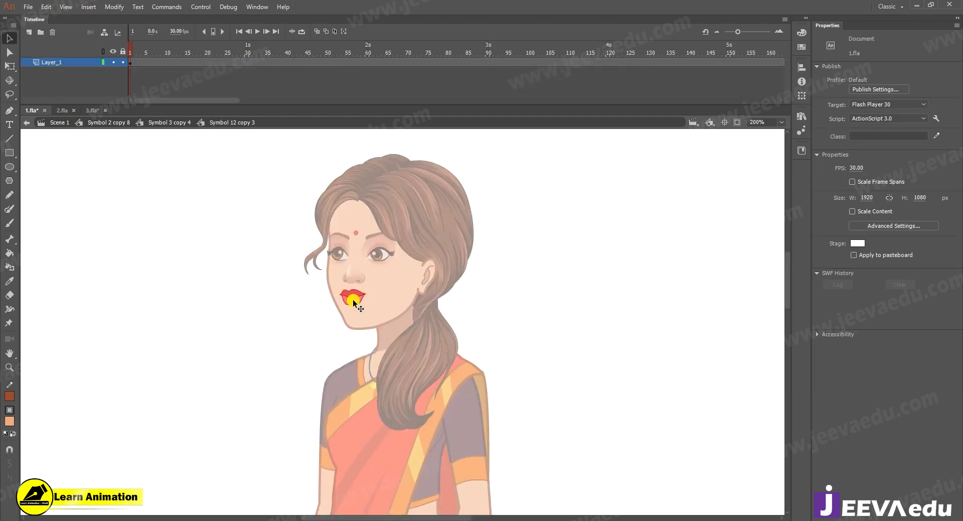
{"action": "left_click", "coordinate": [353, 298]}
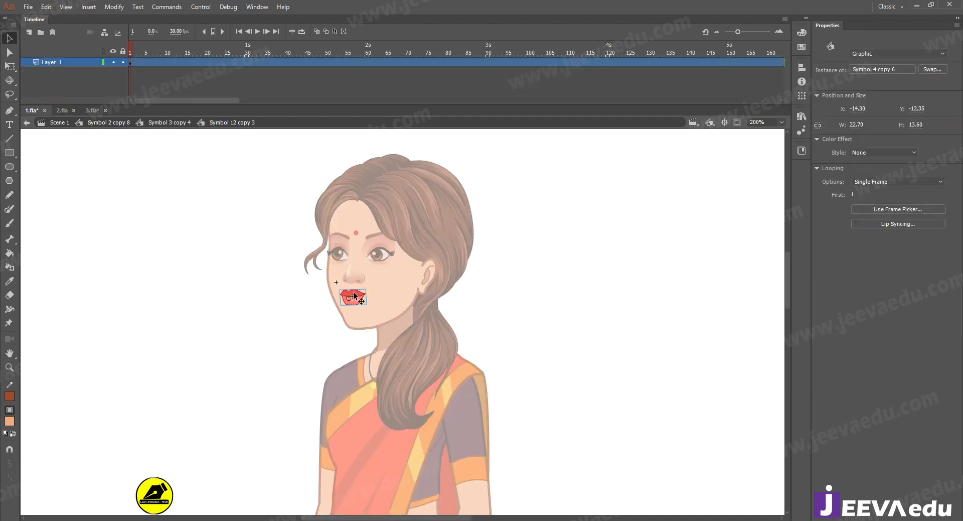
- Open the lips graphic and scrub through its frames to examine the stored mouth shapes
{"action": "double_click", "coordinate": [353, 291]}
{"action": "mouse_move", "coordinate": [143, 53]}
{"action": "left_mouse_down"}
{"action": "mouse_move", "coordinate": [161, 56]}
{"action": "mouse_move", "coordinate": [152, 55]}
{"action": "left_mouse_up"}
{"action": "key", "text": "z"}
{"action": "left_click", "coordinate": [350, 291]}
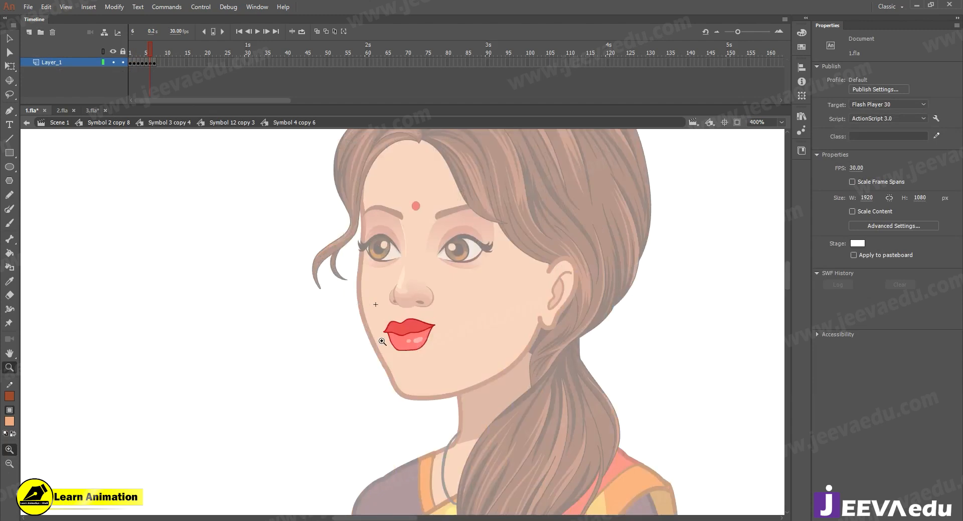
{"action": "left_click", "coordinate": [383, 337]}
{"action": "left_click_drag", "start_coordinate": [394, 354], "coordinate": [328, 383]}
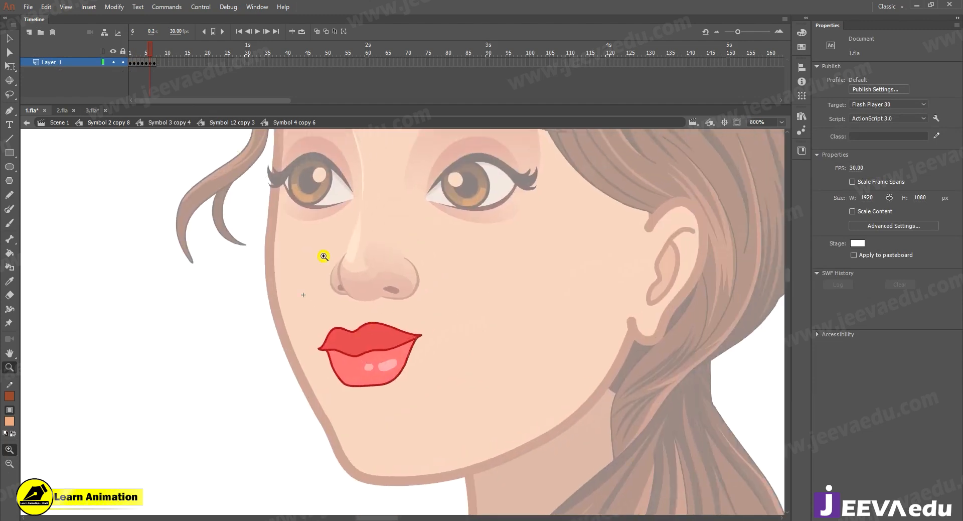
{"action": "left_click_drag", "start_coordinate": [152, 53], "coordinate": [121, 59]}
- Go back to Symbol 12 copy 3 and paste the copied sound layer above Layer_1
{"action": "left_click", "coordinate": [232, 122]}
{"action": "right_click", "coordinate": [46, 62]}
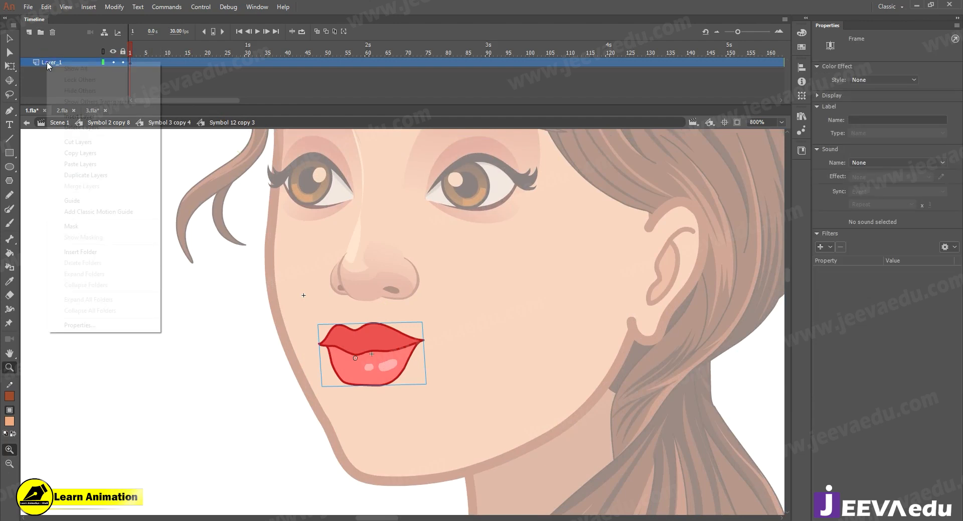
{"action": "left_click", "coordinate": [83, 164]}
{"action": "left_click", "coordinate": [474, 336], "text": "alt"}
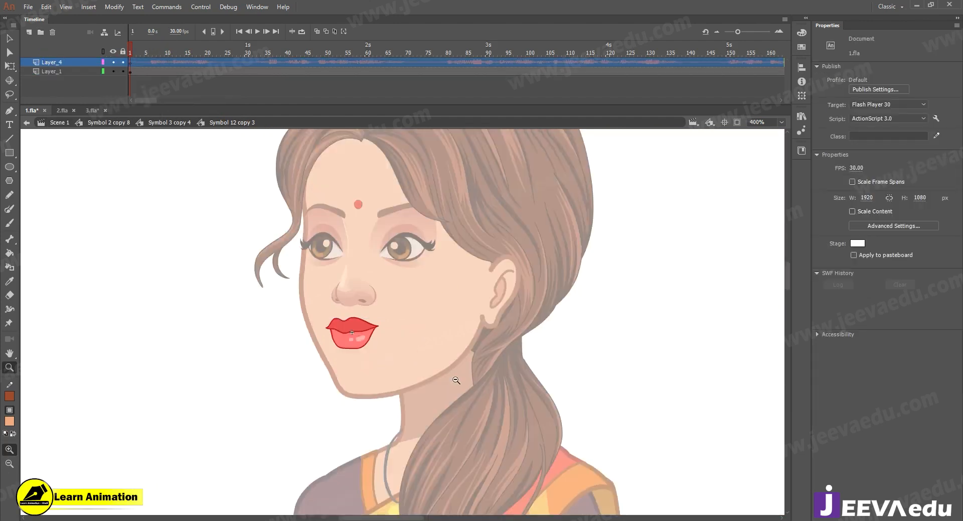
{"action": "left_click", "coordinate": [452, 376], "text": "alt"}
- Look at 3.fla and 2.fla again and return to the mouth symbol in 1.fla
{"action": "left_click", "coordinate": [92, 110]}
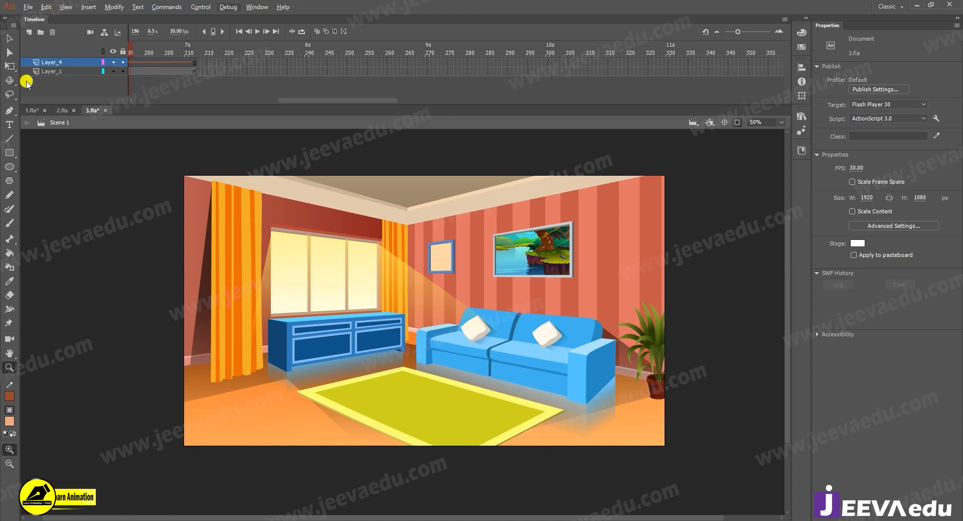
{"action": "left_click", "coordinate": [57, 110]}
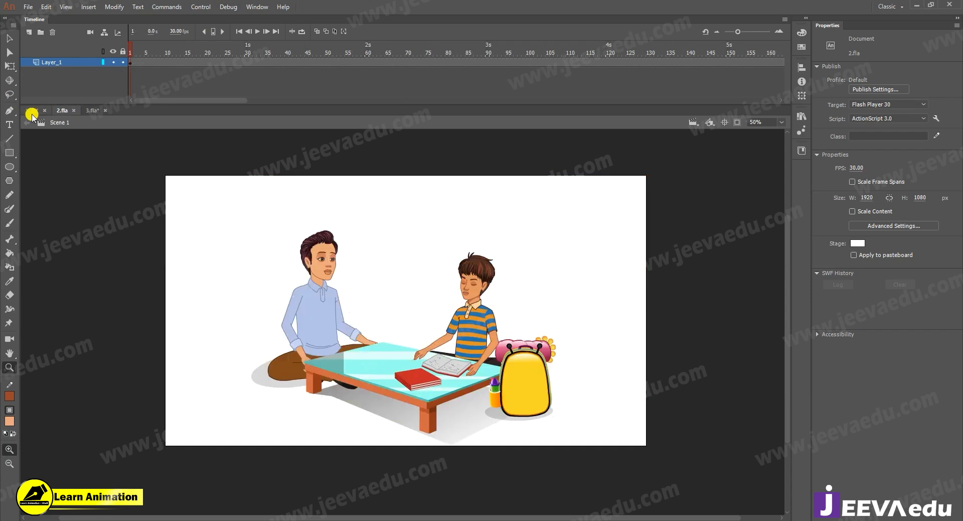
{"action": "left_click", "coordinate": [33, 112]}
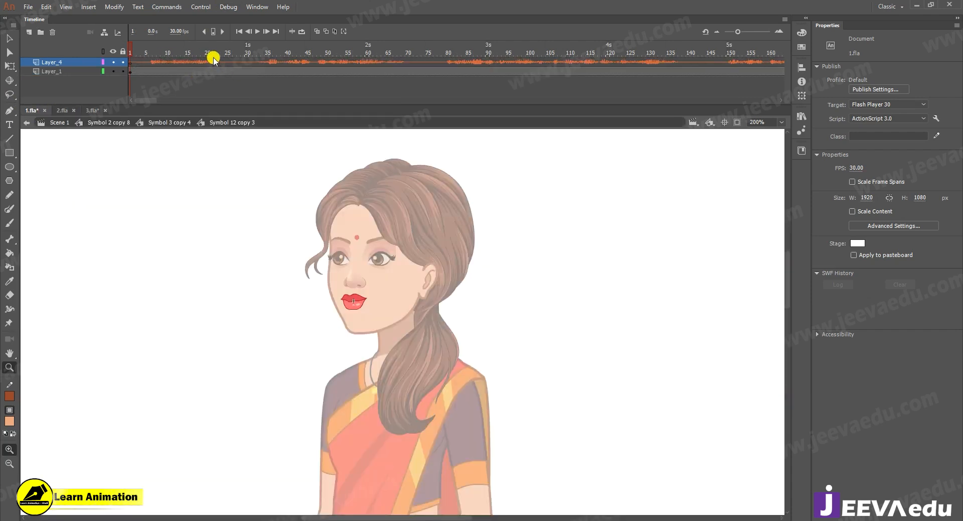
- Insert a keyframe for the lips at frame 6 of Layer_1, where the speech starts in the sound
{"action": "left_click", "coordinate": [393, 288]}
{"action": "left_click_drag", "start_coordinate": [353, 358], "coordinate": [414, 372]}
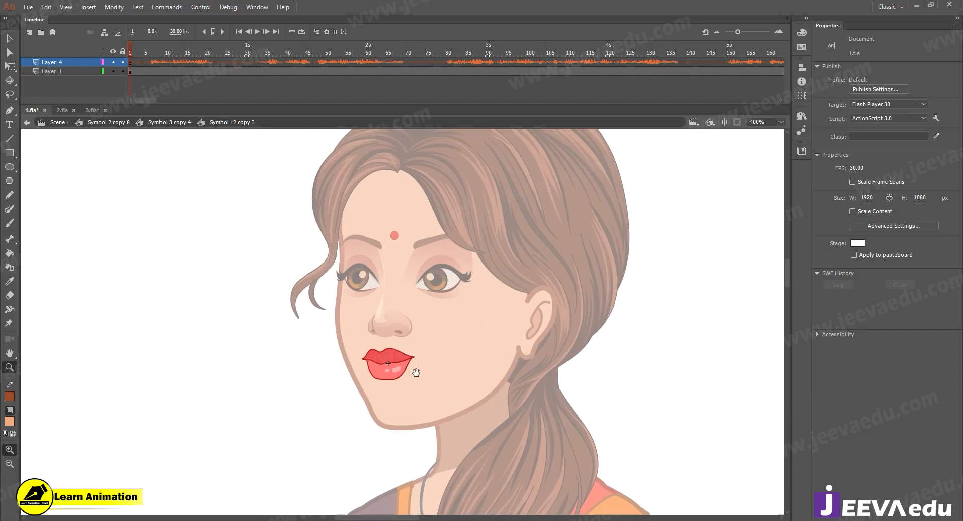
{"action": "key", "text": "v"}
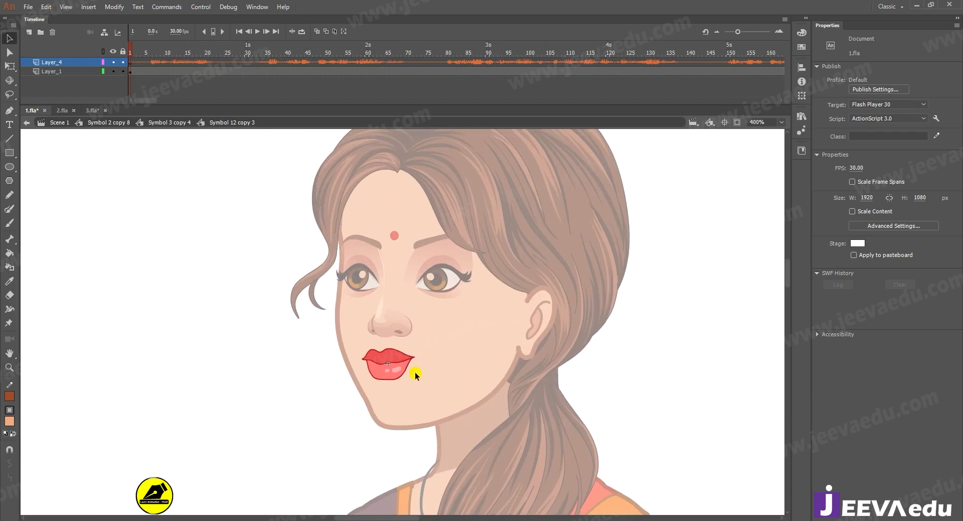
{"action": "left_click", "coordinate": [149, 71]}
{"action": "left_click", "coordinate": [383, 366]}
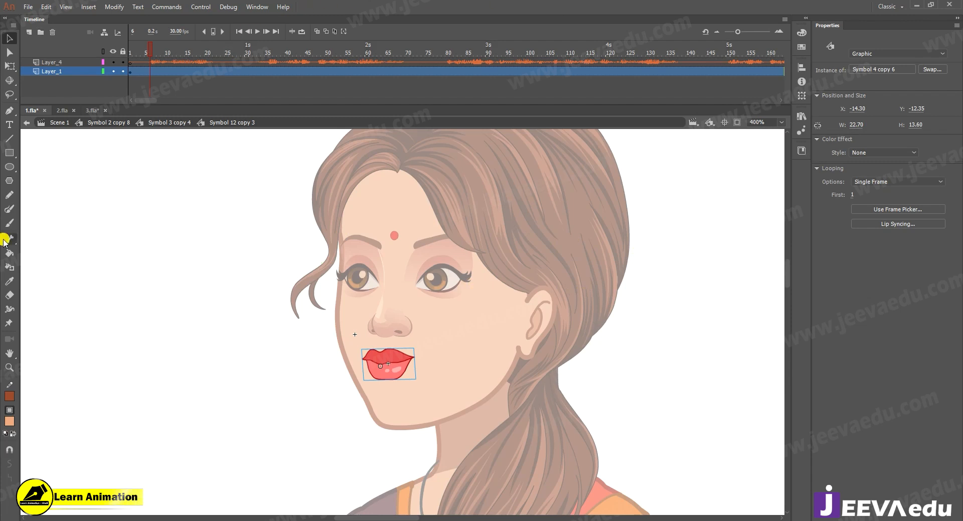
{"action": "left_click", "coordinate": [150, 70]}
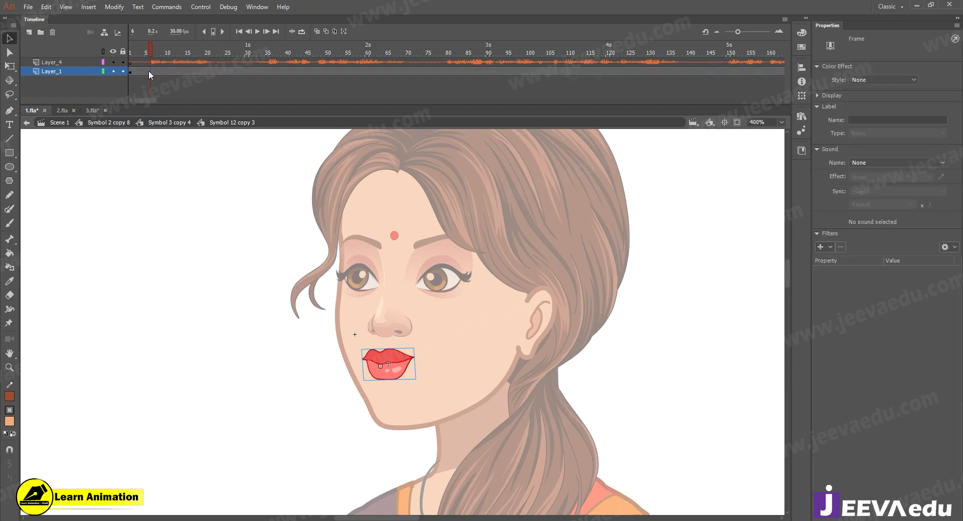
{"action": "key", "text": "F6"}
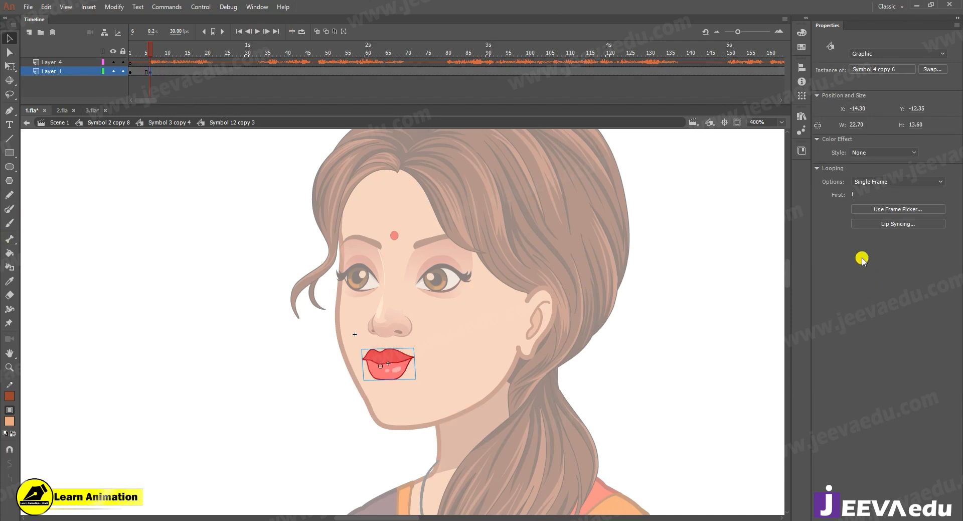
- Open the Frame Picker for the lips and assign mouth shape 2 to the keyframe at frame 6
{"action": "left_click", "coordinate": [898, 209]}
{"action": "left_click_drag", "start_coordinate": [494, 187], "coordinate": [691, 186]}
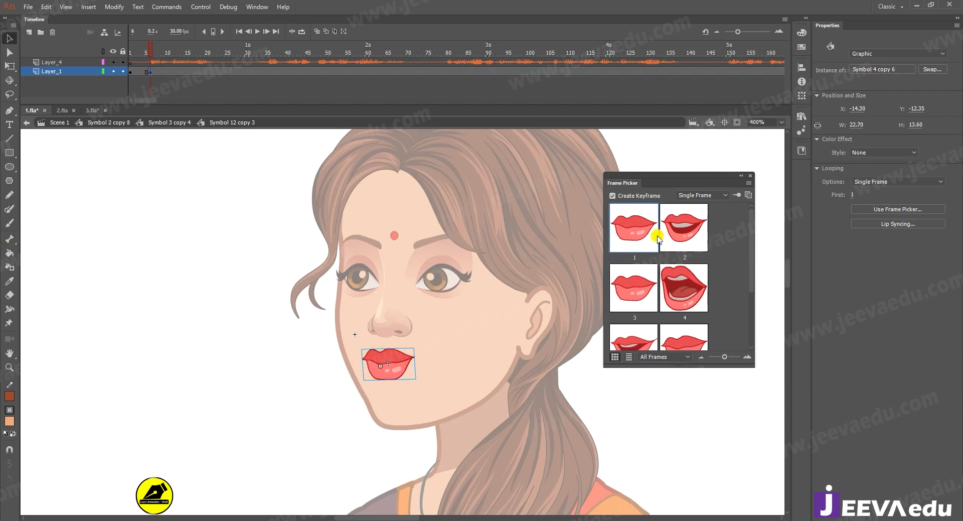
{"action": "left_click", "coordinate": [686, 234]}
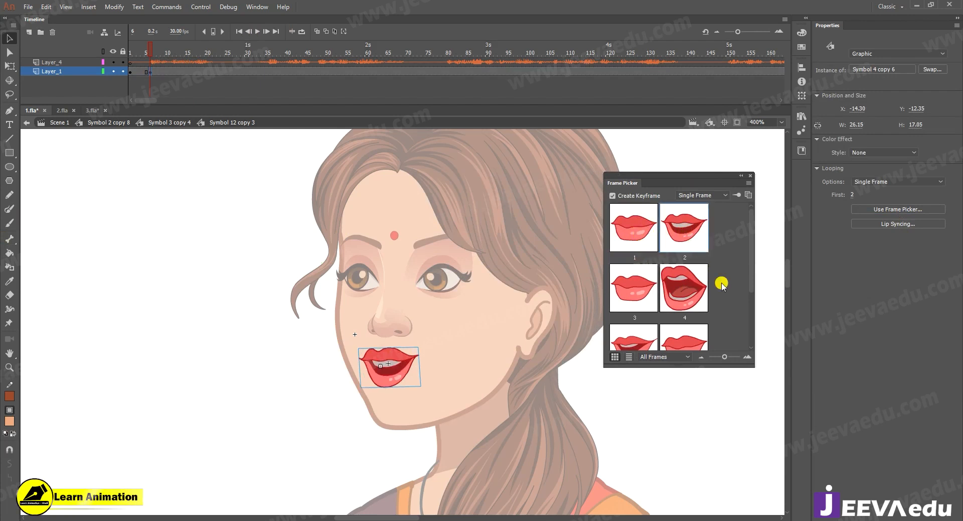
- Play the sound from the start and keyframe the lips with closed mouth shape 1 at frame 11 of Layer_1
{"action": "left_click", "coordinate": [134, 54]}
{"action": "key", "text": "Return"}
{"action": "left_click", "coordinate": [171, 73]}
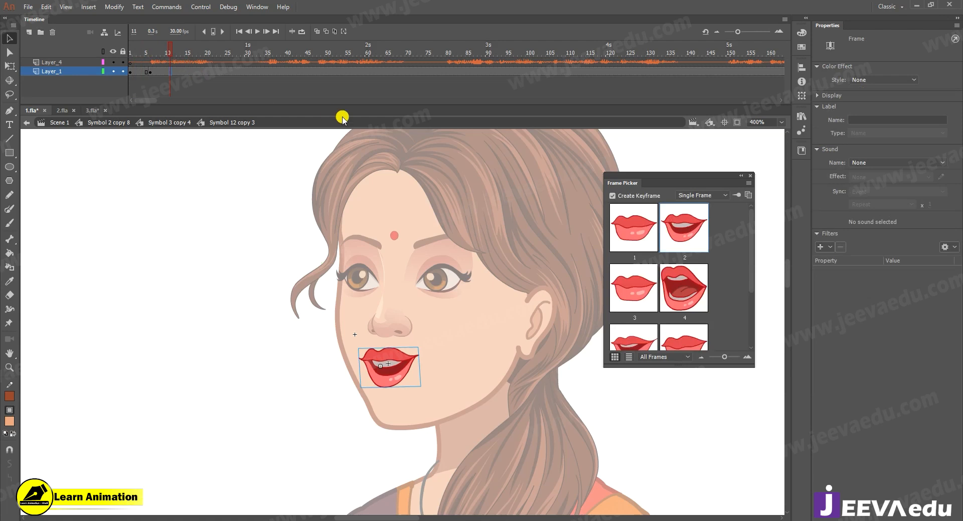
{"action": "left_click", "coordinate": [636, 240]}
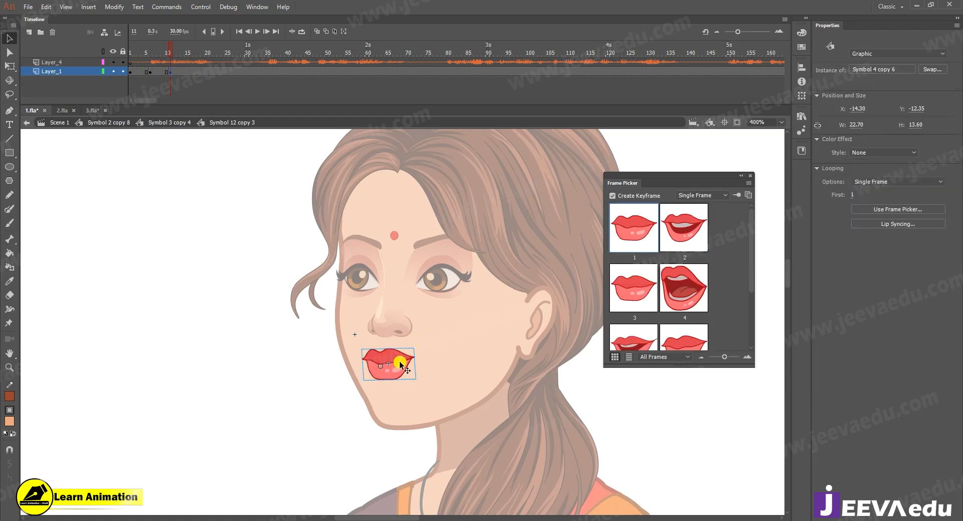
- Keyframe the lips with mouth shape 5 at frame 16 and closed shape 1 at frame 21
{"action": "left_click", "coordinate": [191, 52]}
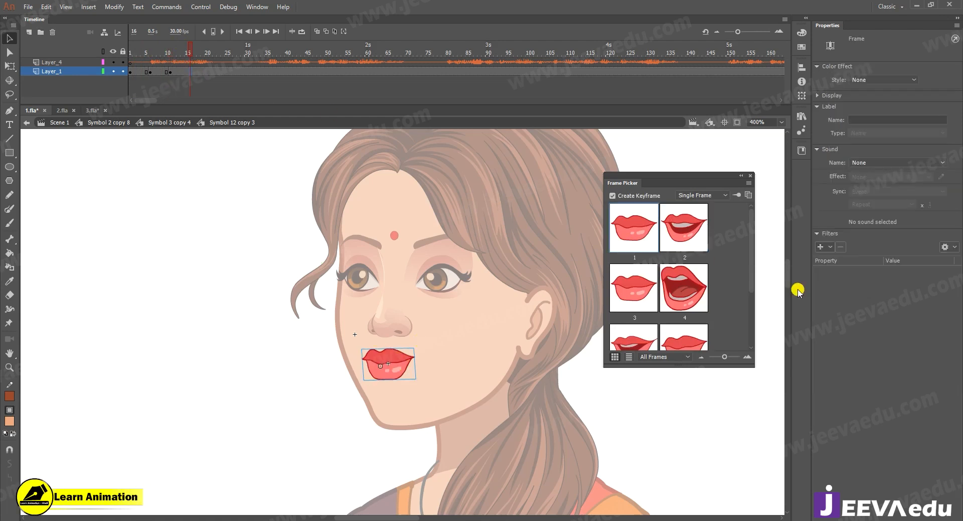
{"action": "scroll", "coordinate": [658, 310], "scroll_direction": "down", "scroll_amount": 3}
{"action": "left_click", "coordinate": [636, 270]}
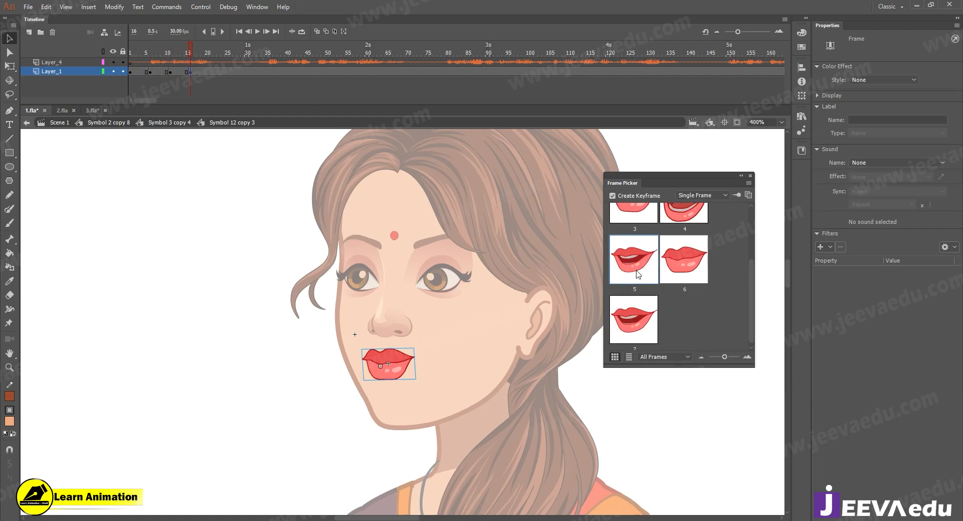
{"action": "left_click", "coordinate": [210, 71]}
{"action": "scroll", "coordinate": [653, 290], "scroll_direction": "up", "scroll_amount": 1}
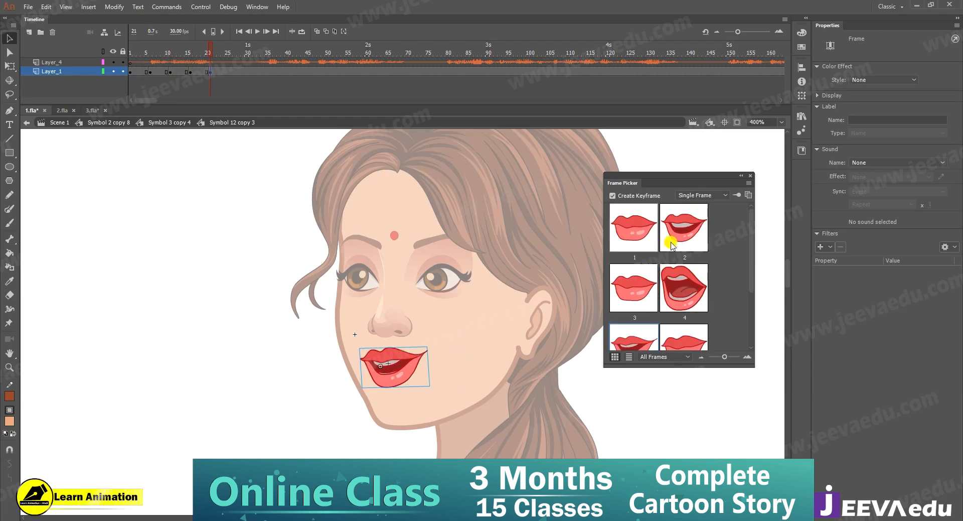
{"action": "left_click", "coordinate": [640, 226]}
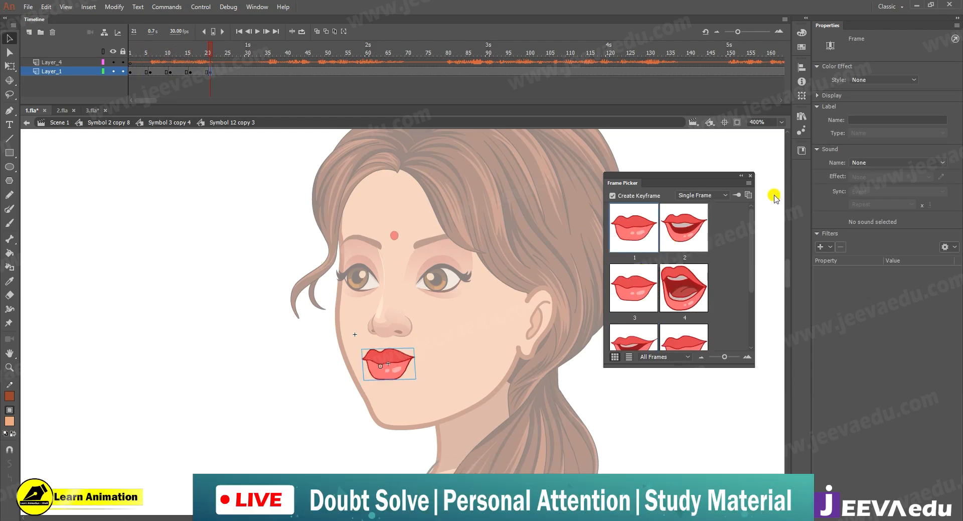
- Play back the first mouth keyframes with the sound and add a keyframe with mouth shape 2 at frame 33
{"action": "left_click_drag", "start_coordinate": [168, 49], "coordinate": [122, 70]}
{"action": "key", "text": "Return"}
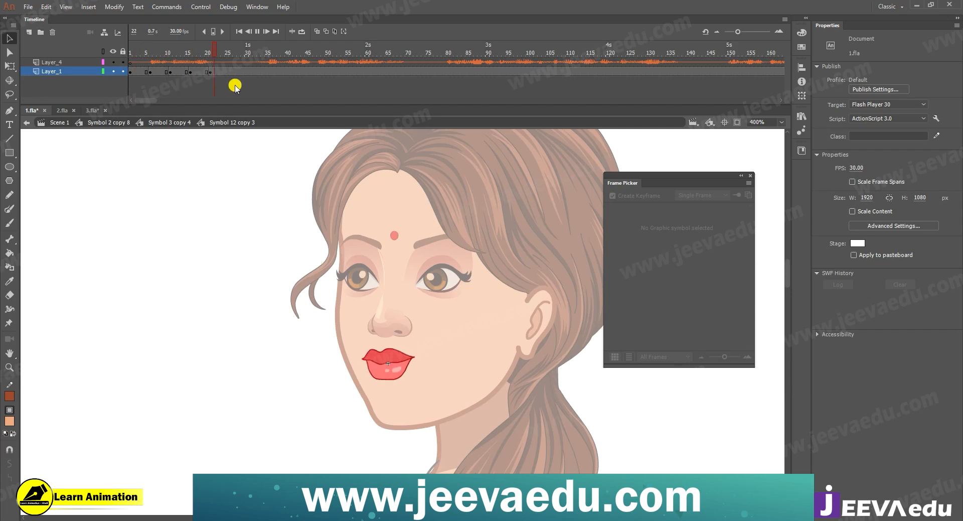
{"action": "key", "text": "Return"}
{"action": "left_click", "coordinate": [258, 71]}
{"action": "key", "text": "F6"}
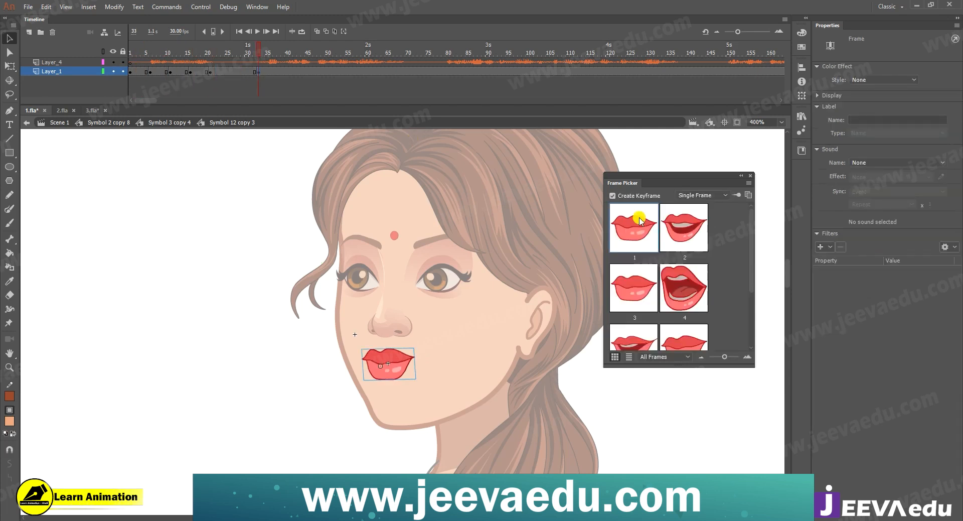
{"action": "left_click", "coordinate": [686, 231]}
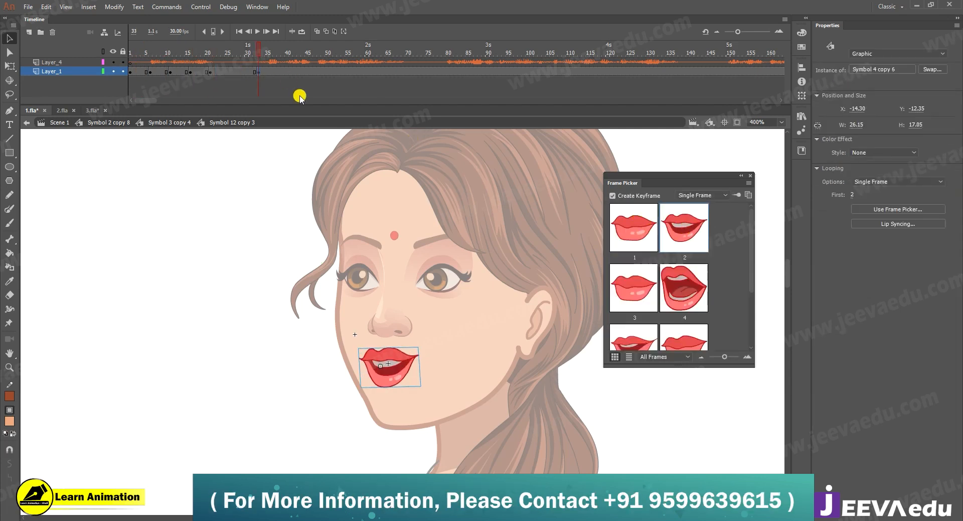
- Keyframe the lips with mouth shape 1 at frame 39 and mouth shape 5 at frame 43 to follow the sound
{"action": "left_click", "coordinate": [282, 72]}
{"action": "key", "text": "F6"}
{"action": "left_click", "coordinate": [633, 228]}
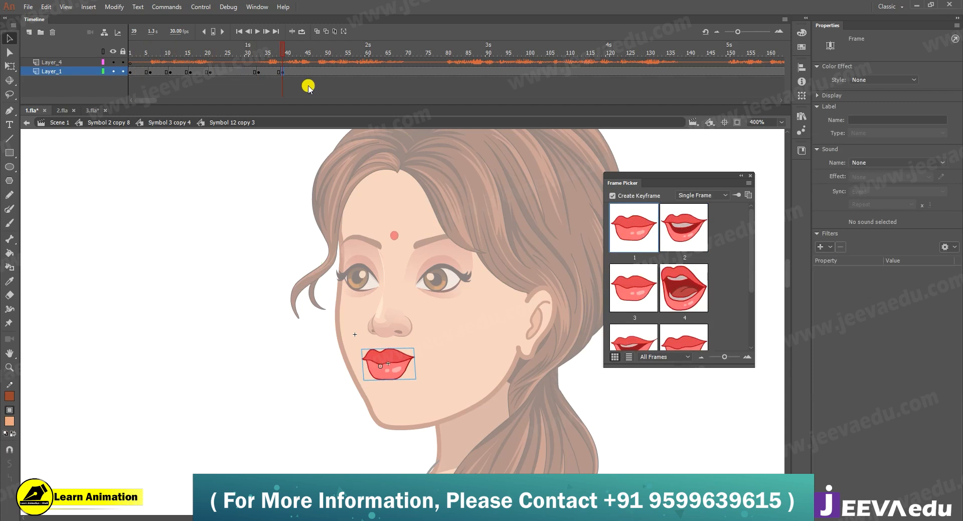
{"action": "left_click", "coordinate": [261, 49]}
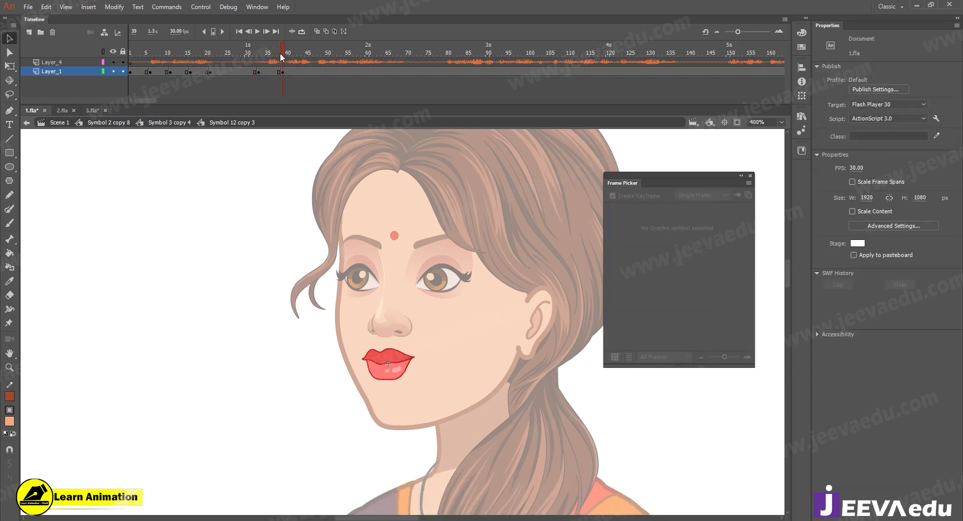
{"action": "left_click", "coordinate": [300, 71]}
{"action": "scroll", "coordinate": [626, 291], "scroll_direction": "down", "scroll_amount": 2}
{"action": "left_click", "coordinate": [638, 271]}
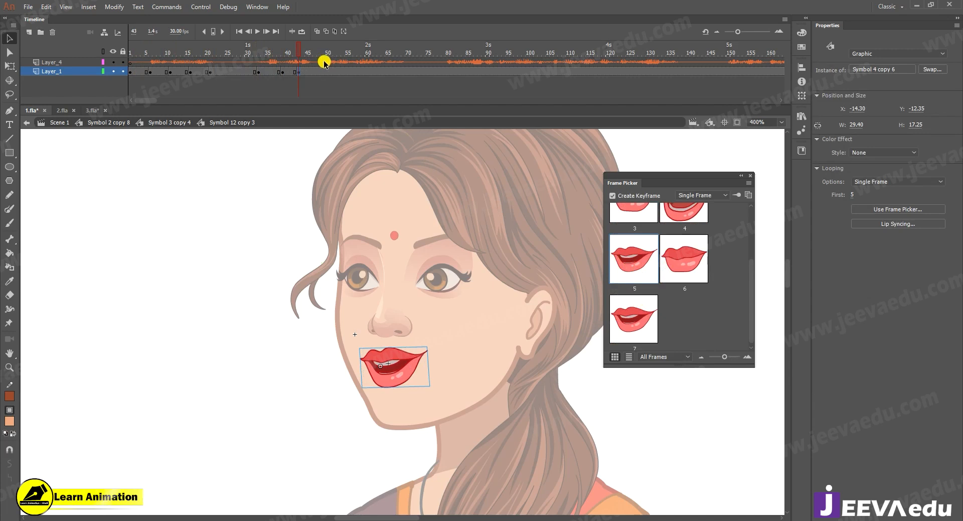
- Add a lips keyframe at frame 49 of Layer_1 and clear the extra keyframe at frame 50
{"action": "scroll", "coordinate": [639, 294], "scroll_direction": "up", "scroll_amount": 2}
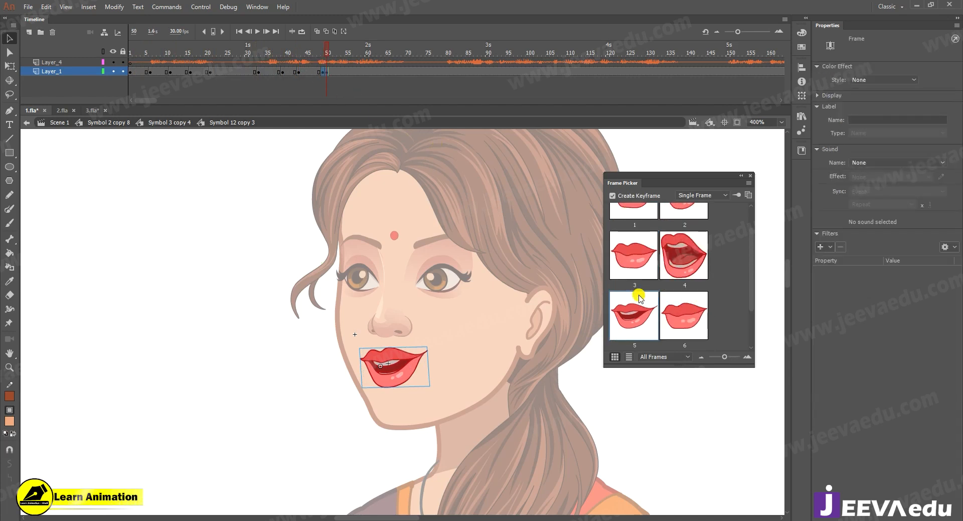
{"action": "left_click", "coordinate": [328, 72]}
{"action": "right_click", "coordinate": [326, 72]}
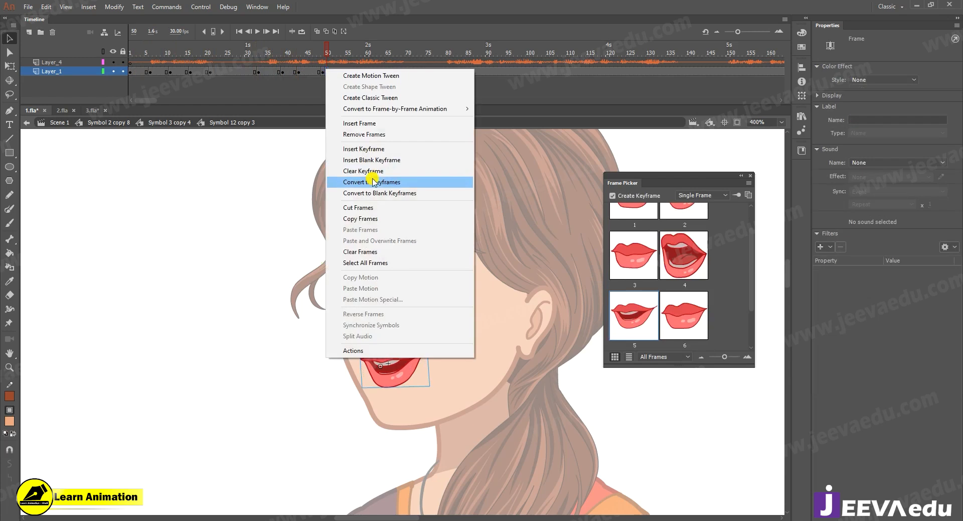
{"action": "left_click", "coordinate": [368, 173]}
{"action": "scroll", "coordinate": [646, 248], "scroll_direction": "up", "scroll_amount": 1}
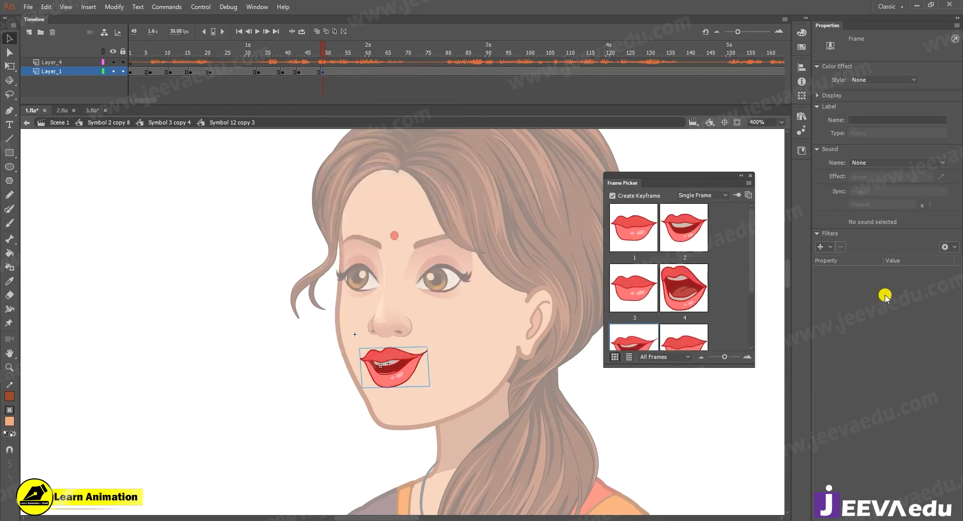
- Try mouth shape 2 at frame 49 against the sound and switch that keyframe to closed shape 1
{"action": "left_click", "coordinate": [685, 231]}
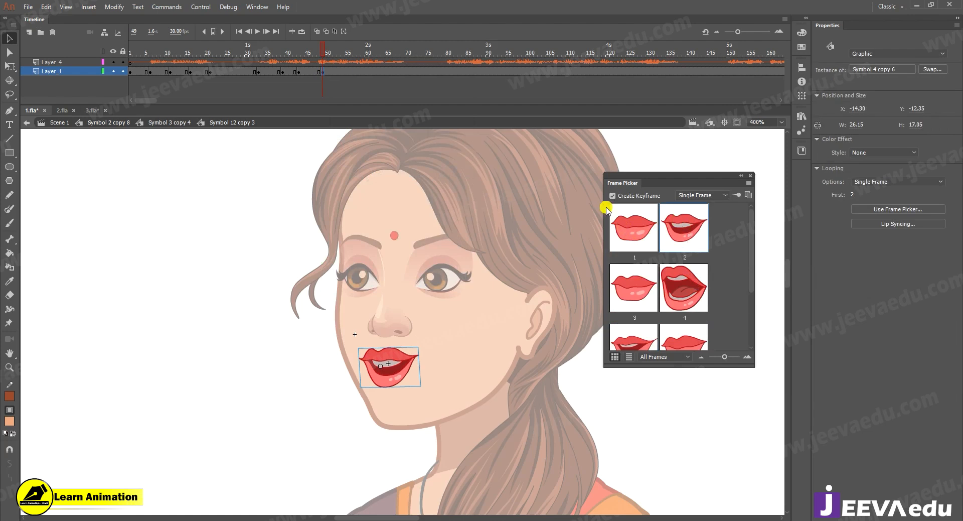
{"action": "mouse_move", "coordinate": [316, 54]}
{"action": "left_mouse_down"}
{"action": "mouse_move", "coordinate": [274, 59]}
{"action": "mouse_move", "coordinate": [306, 66]}
{"action": "left_mouse_up"}
{"action": "left_click", "coordinate": [321, 72]}
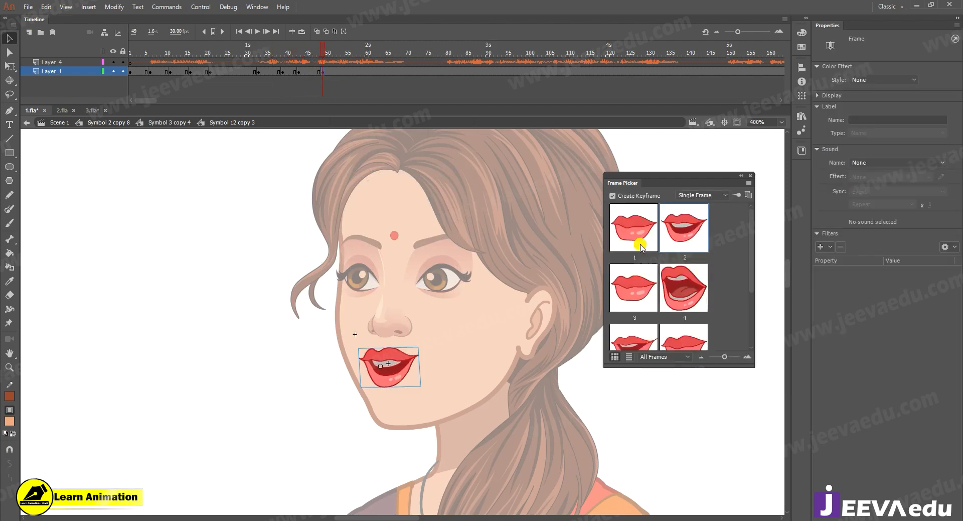
{"action": "left_click", "coordinate": [634, 242]}
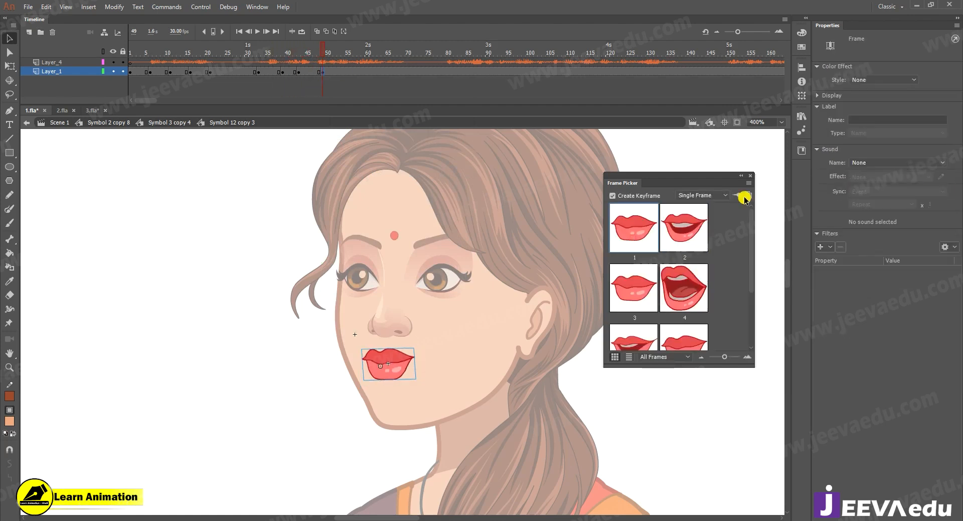
- Keyframe the lips with mouth shape 5 at frame 55 and closed shape 1 at frame 61
{"action": "left_click", "coordinate": [345, 71]}
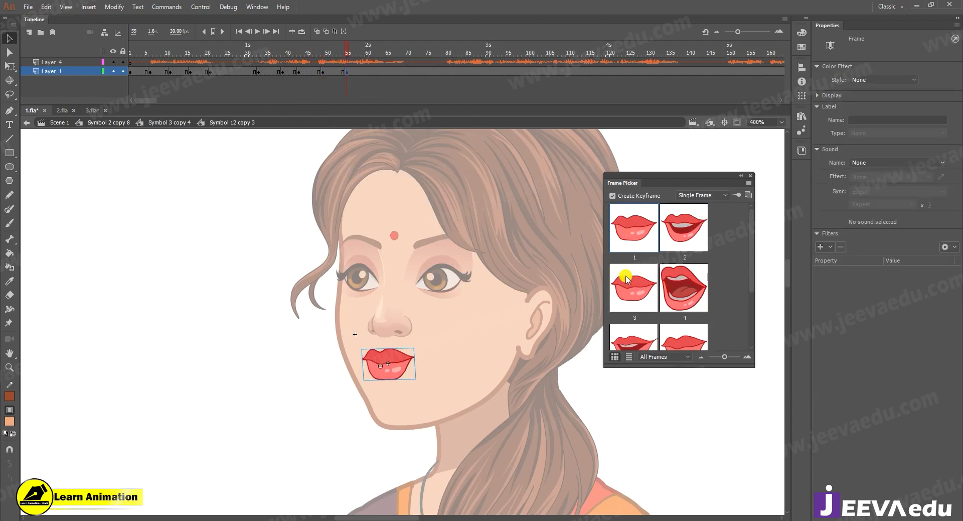
{"action": "left_click", "coordinate": [637, 337]}
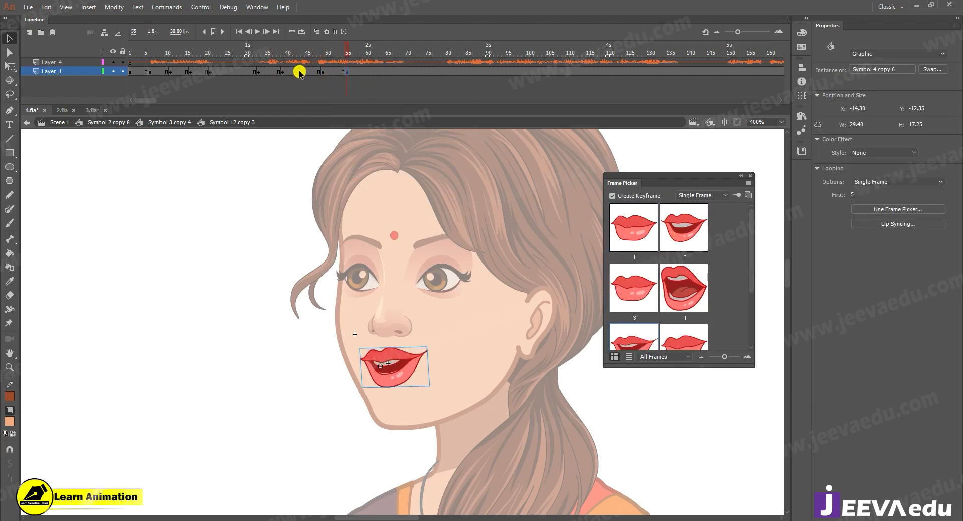
{"action": "left_click", "coordinate": [370, 71]}
{"action": "scroll", "coordinate": [649, 257], "scroll_direction": "down", "scroll_amount": 1}
{"action": "scroll", "coordinate": [641, 248], "scroll_direction": "up", "scroll_amount": 1}
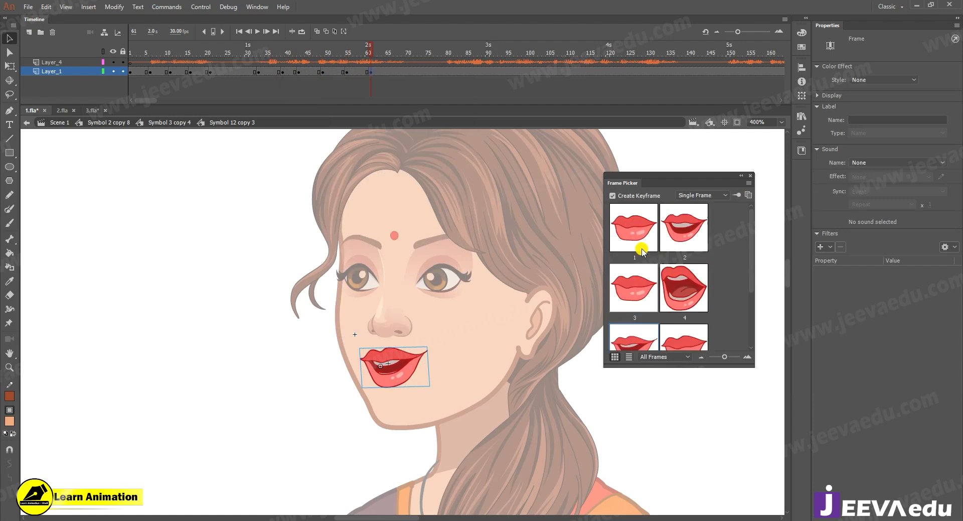
{"action": "left_click", "coordinate": [630, 233]}
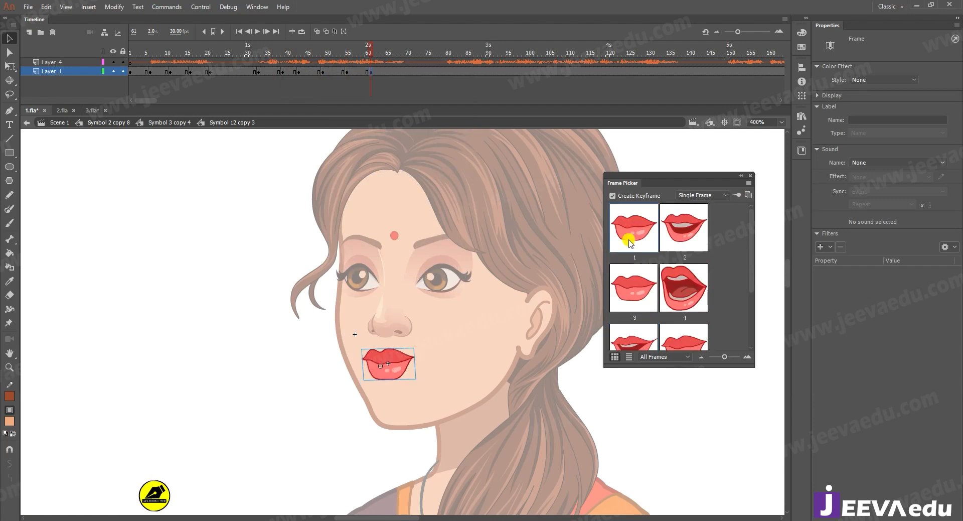
- Keyframe the lips with mouth shape 2 at frame 66 and closed shape 1 at frame 69
{"action": "left_click", "coordinate": [390, 72]}
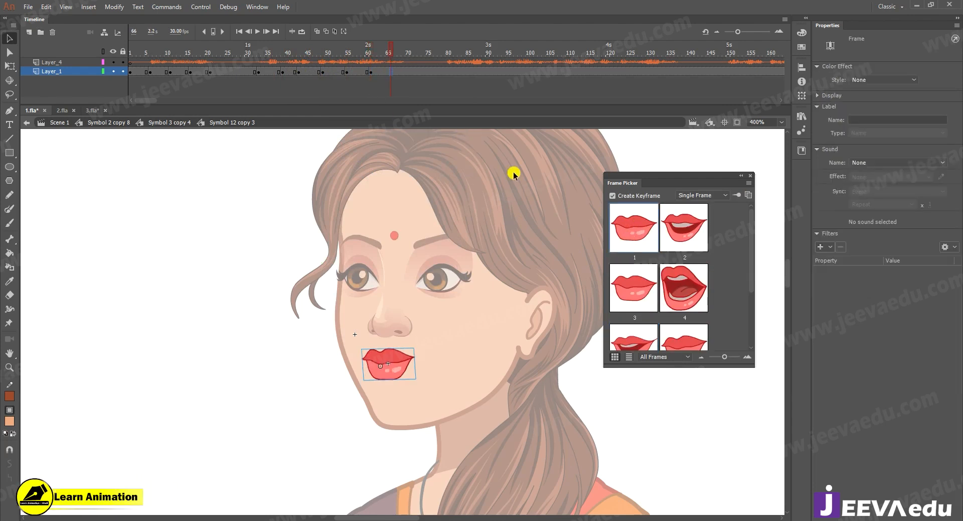
{"action": "left_click", "coordinate": [682, 240]}
{"action": "left_click", "coordinate": [402, 72]}
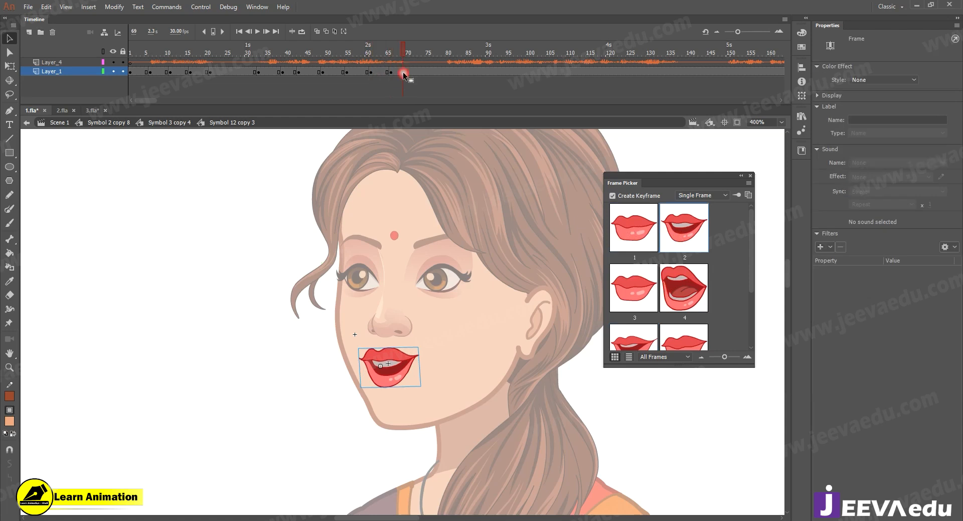
{"action": "left_click", "coordinate": [636, 232]}
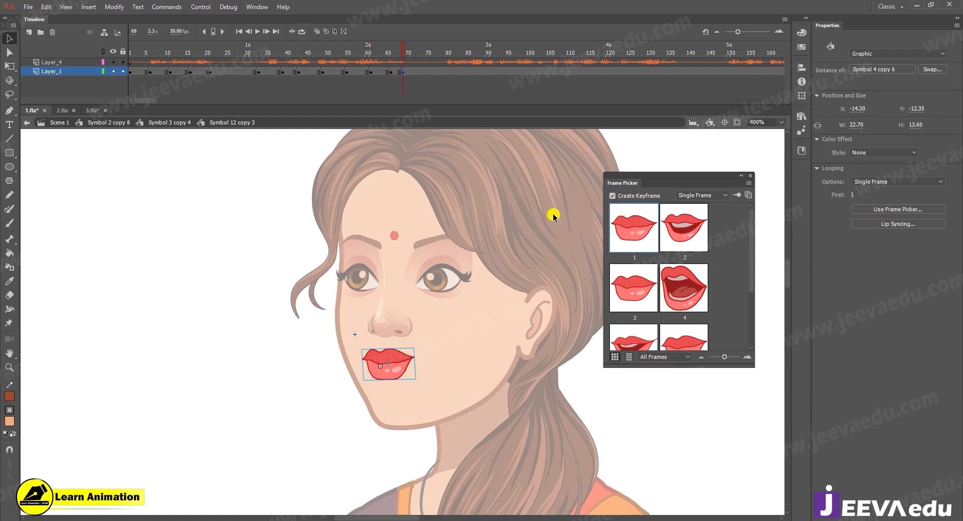
- Play back sections of the keyframed lip sync to check the mouth shapes against the sound
{"action": "left_click", "coordinate": [252, 56]}
{"action": "key", "text": "Return"}
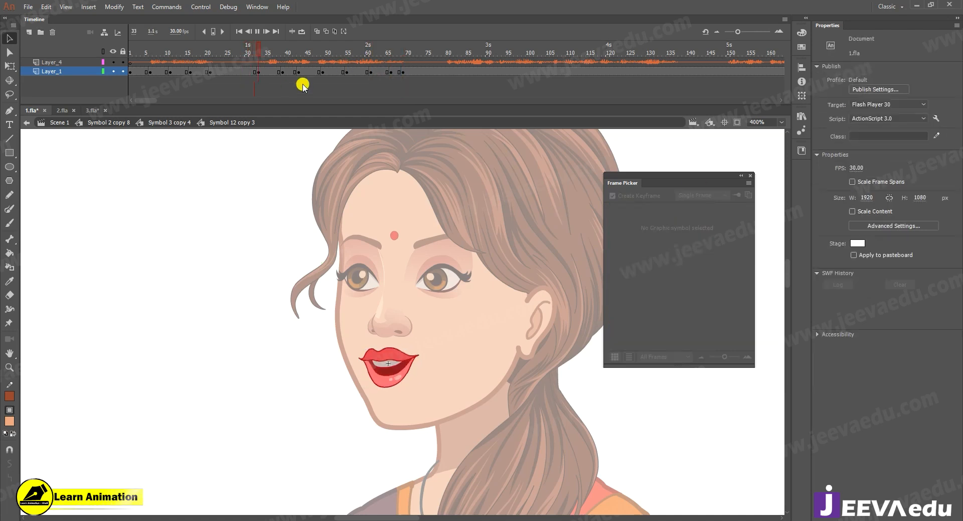
{"action": "key", "text": "Return"}
{"action": "left_click", "coordinate": [176, 63]}
{"action": "key", "text": "Return"}
- Scrub back through the sound and change the lips keyframe at frame 33 to wide-open mouth shape 4
{"action": "left_click", "coordinate": [300, 61]}
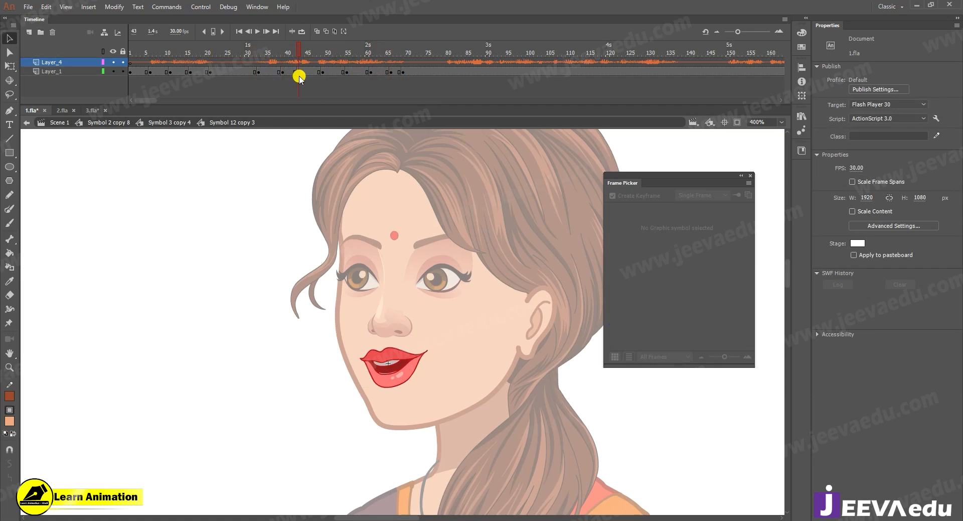
{"action": "left_click_drag", "start_coordinate": [298, 77], "coordinate": [245, 59]}
{"action": "left_click", "coordinate": [258, 72]}
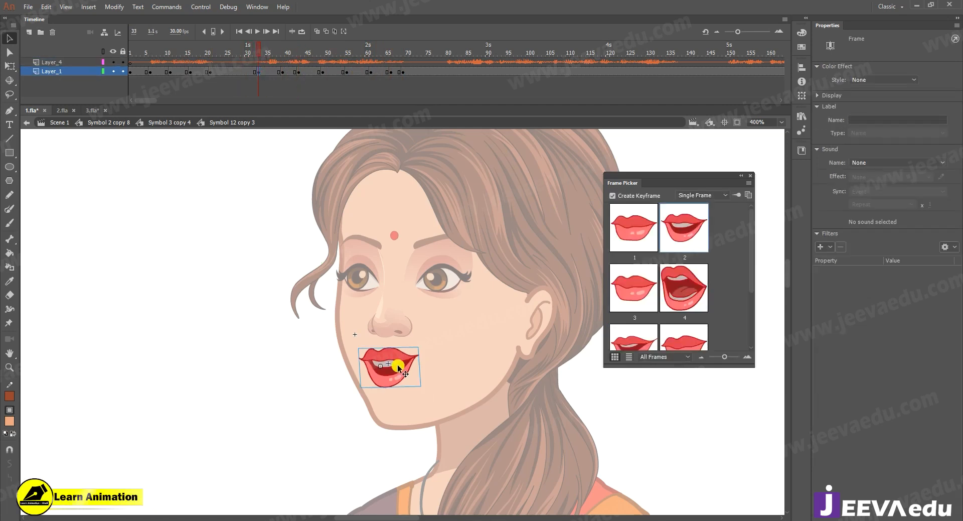
{"action": "left_click", "coordinate": [687, 289]}
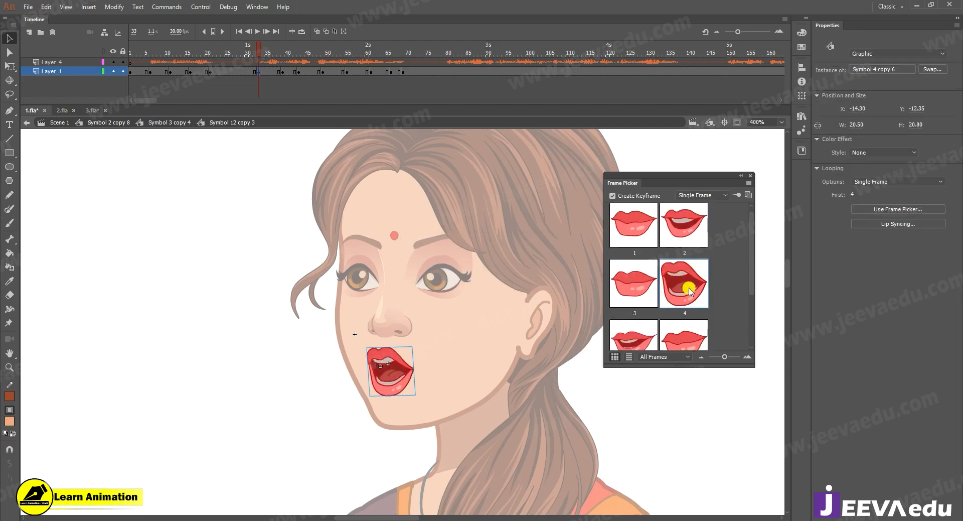
- Open the lips graphic at its wide-open mouth frame and break the mouth group apart
{"action": "key", "text": "z"}
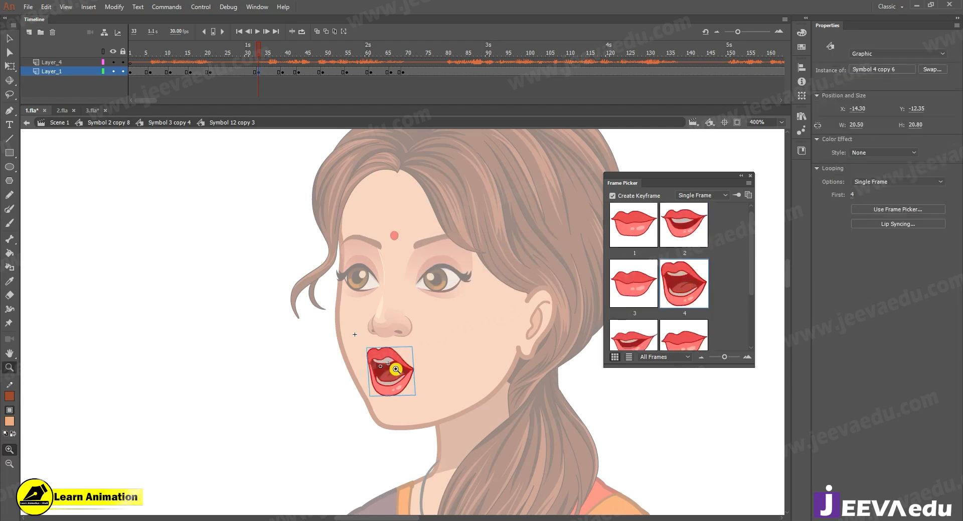
{"action": "left_click", "coordinate": [393, 377]}
{"action": "key", "text": "v"}
{"action": "double_click", "coordinate": [387, 320]}
{"action": "left_click", "coordinate": [394, 329]}
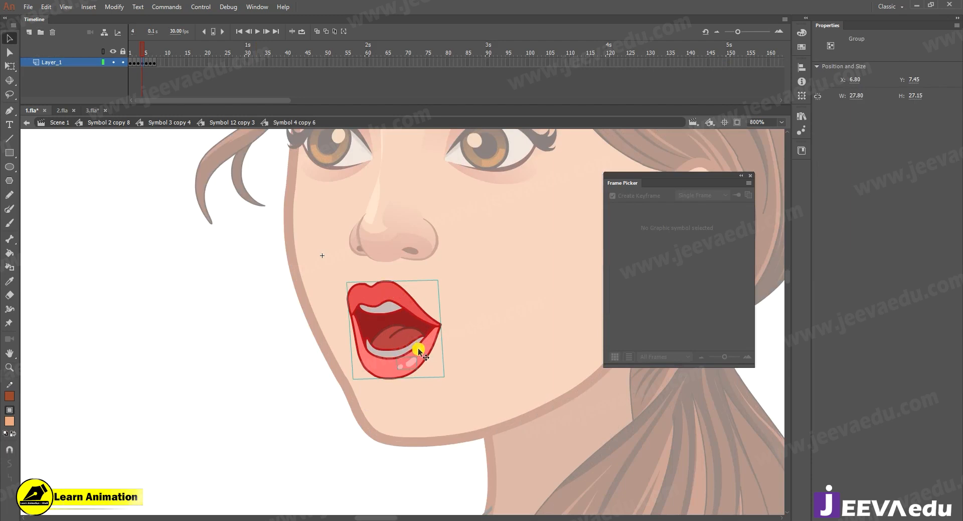
{"action": "key", "text": "ctrl+b"}
{"action": "left_click", "coordinate": [394, 329]}
{"action": "left_click", "coordinate": [500, 290]}
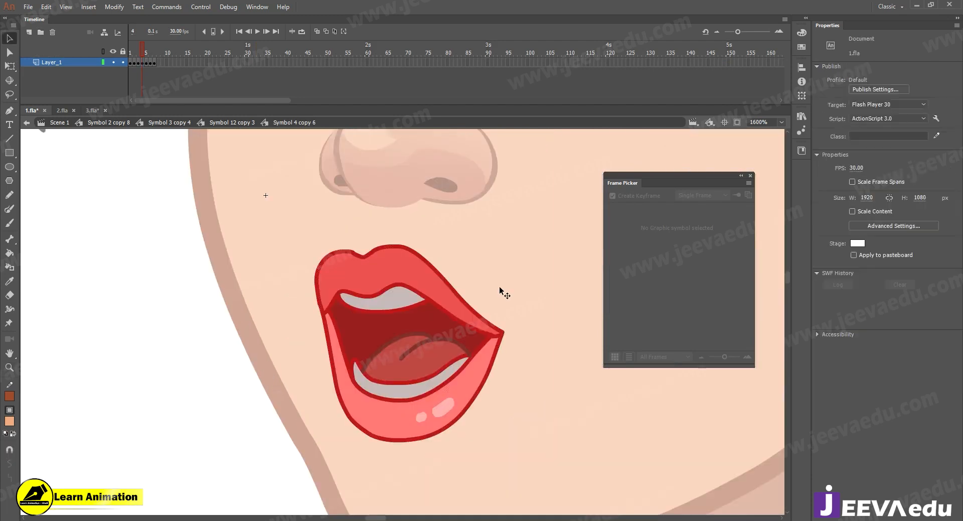
- Fill the teeth and tongue of the wide-open mouth with the mouth interior's dark red
{"action": "left_click", "coordinate": [426, 315]}
{"action": "left_click", "coordinate": [393, 298]}
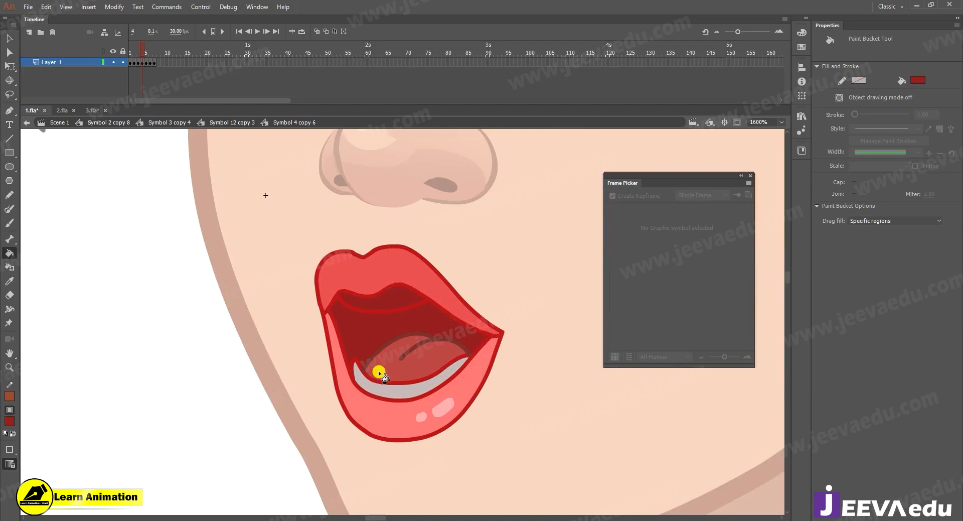
{"action": "left_click", "coordinate": [374, 384]}
{"action": "left_click", "coordinate": [393, 371]}
- Delete the leftover teeth and tongue outlines inside the wide-open mouth
{"action": "key", "text": "v"}
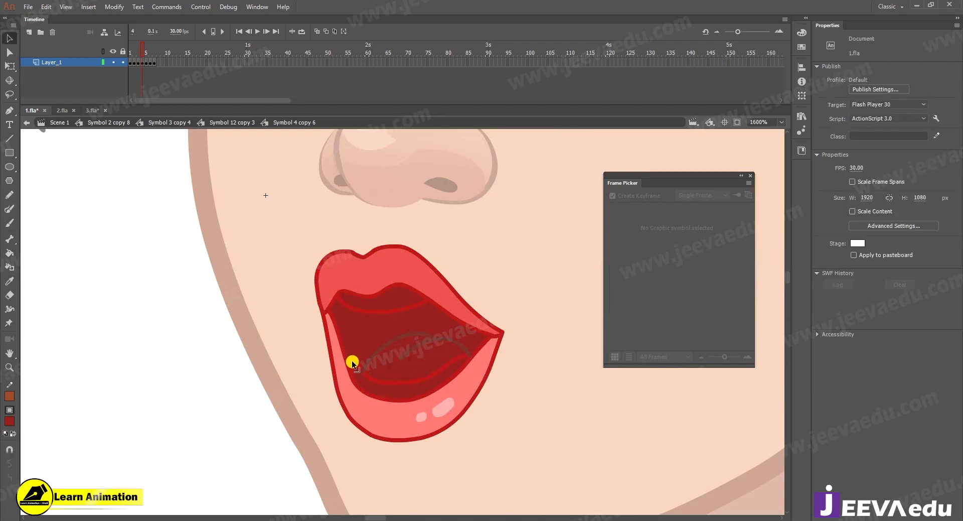
{"action": "left_click", "coordinate": [352, 361]}
{"action": "left_click", "coordinate": [378, 381]}
{"action": "key", "text": "Delete"}
{"action": "left_click", "coordinate": [353, 364]}
{"action": "key", "text": "Delete"}
{"action": "left_click", "coordinate": [366, 363]}
{"action": "key", "text": "Delete"}
{"action": "left_click", "coordinate": [354, 309]}
{"action": "key", "text": "Delete"}
{"action": "left_click_drag", "start_coordinate": [235, 200], "coordinate": [522, 464]}
{"action": "key", "text": "Escape"}
{"action": "left_click", "coordinate": [354, 358]}
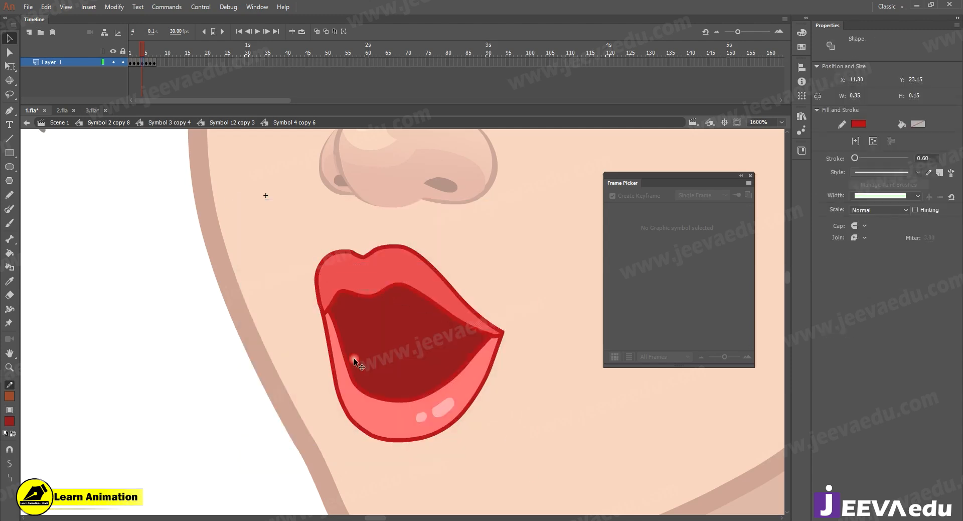
{"action": "key", "text": "Delete"}
- Squash the whole wide-open mouth artwork vertically with Free Transform and reposition it on the face
{"action": "left_click_drag", "start_coordinate": [269, 232], "coordinate": [537, 477]}
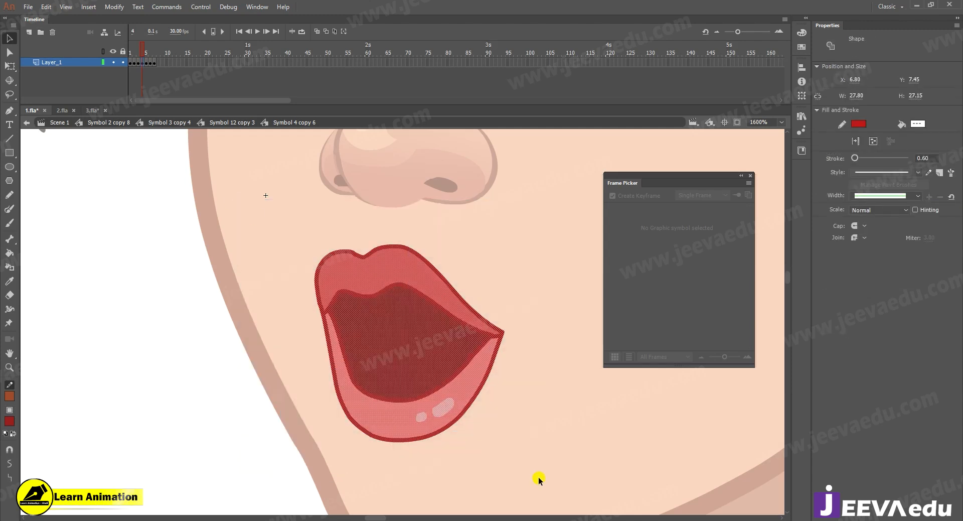
{"action": "key", "text": "q"}
{"action": "left_click_drag", "start_coordinate": [495, 244], "coordinate": [491, 250]}
{"action": "left_click_drag", "start_coordinate": [408, 252], "coordinate": [407, 274]}
{"action": "left_click_drag", "start_coordinate": [423, 334], "coordinate": [422, 318]}
{"action": "left_click_drag", "start_coordinate": [493, 257], "coordinate": [495, 256]}
- Check the neighbouring mouth frames, return to Symbol 12 copy 3 and play back the lip sync
{"action": "left_click", "coordinate": [173, 59]}
{"action": "left_click_drag", "start_coordinate": [141, 51], "coordinate": [142, 53]}
{"action": "left_click", "coordinate": [224, 122]}
{"action": "left_click", "coordinate": [264, 68]}
{"action": "left_click_drag", "start_coordinate": [258, 61], "coordinate": [241, 55]}
{"action": "key", "text": "Return"}
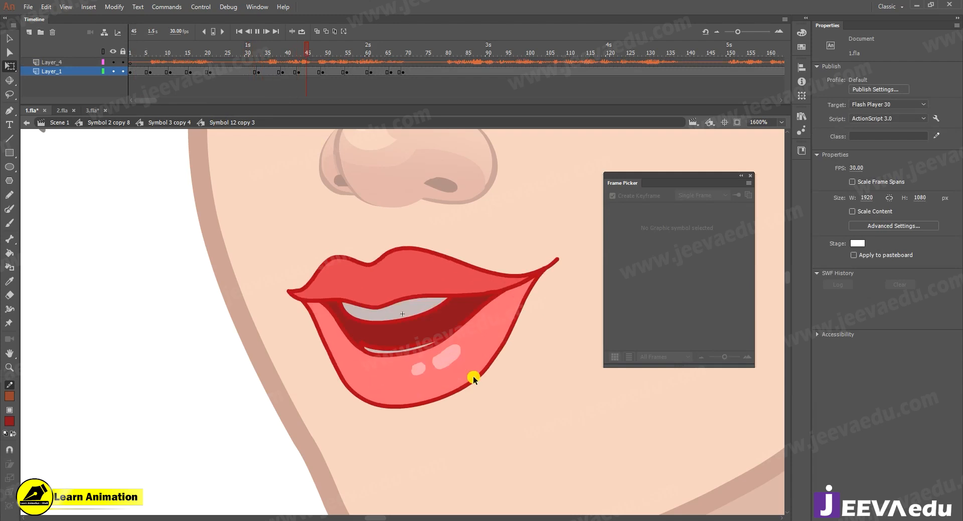
{"action": "left_click", "coordinate": [486, 286]}
- Keyframe the lips with open mouth shape 2 at frame 79 and closed shape 1 at frame 84
{"action": "key", "text": "z"}
{"action": "left_click", "coordinate": [455, 327], "text": "alt"}
{"action": "left_click_drag", "start_coordinate": [462, 383], "coordinate": [464, 394]}
{"action": "left_click_drag", "start_coordinate": [478, 338], "coordinate": [467, 371]}
{"action": "left_click", "coordinate": [444, 71]}
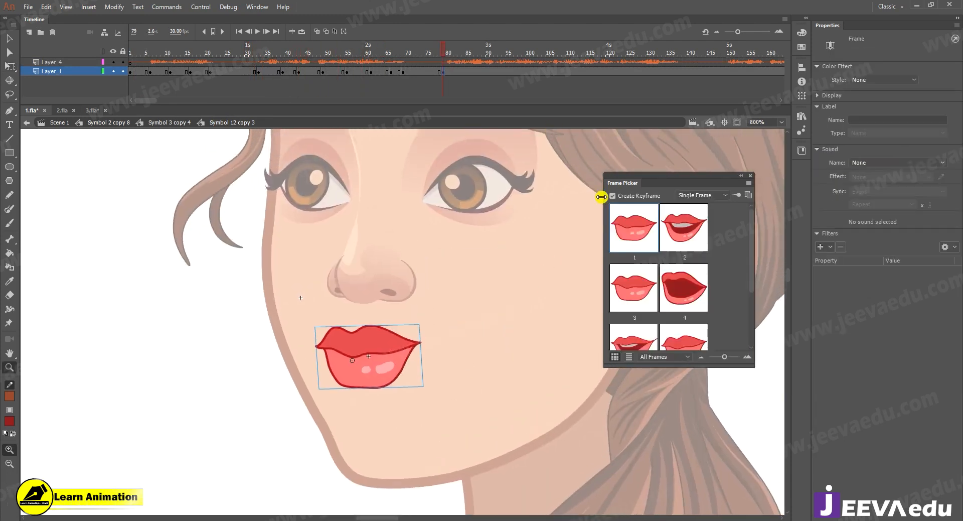
{"action": "left_click", "coordinate": [684, 228]}
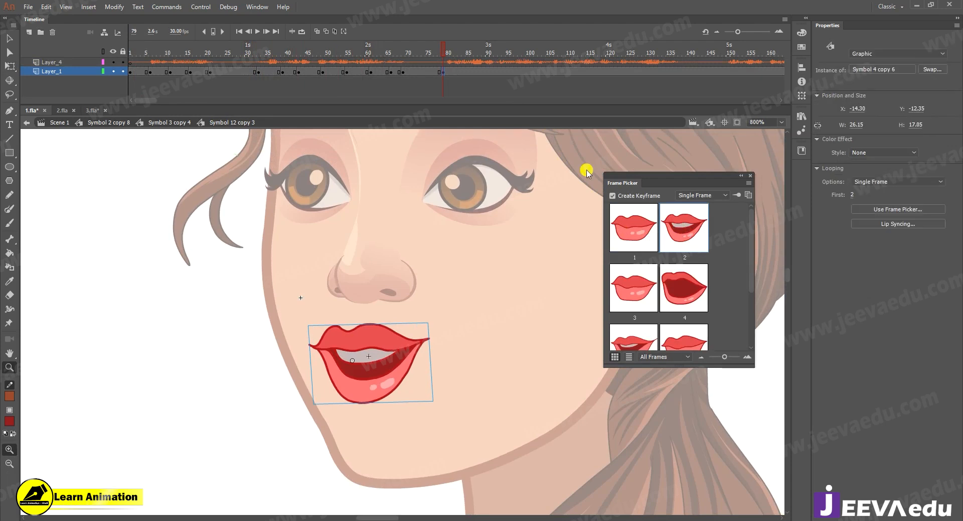
{"action": "left_click", "coordinate": [463, 71]}
{"action": "left_click", "coordinate": [627, 236]}
- Keyframe the lips with mouth shape 5 at frame 89 and shape 3 at frame 94
{"action": "left_click", "coordinate": [482, 71]}
{"action": "left_click", "coordinate": [679, 235]}
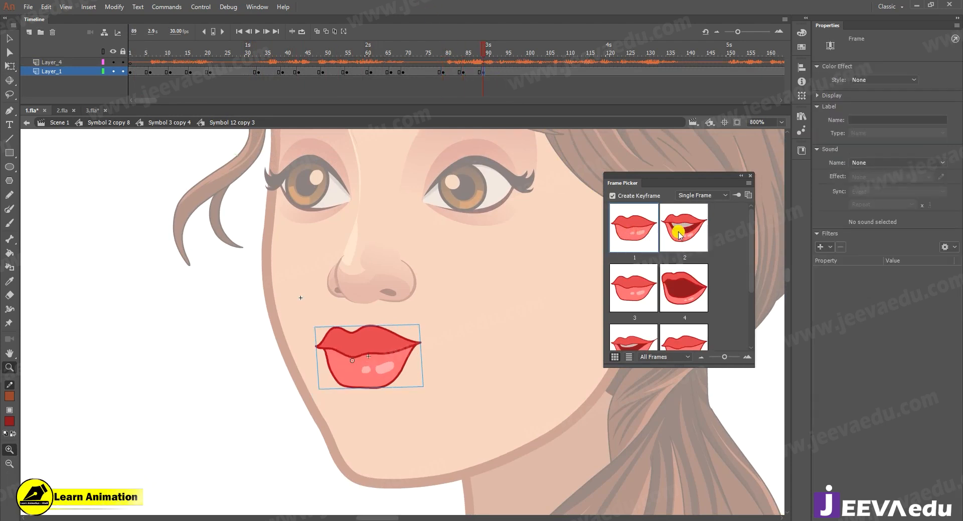
{"action": "left_click", "coordinate": [629, 339]}
{"action": "left_click", "coordinate": [505, 73]}
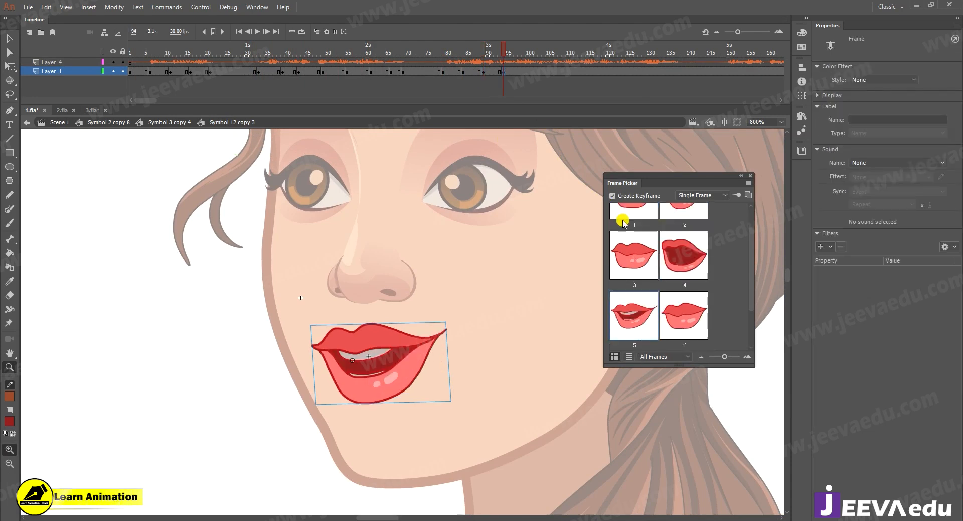
{"action": "left_click", "coordinate": [645, 234]}
- Keyframe the lips with an open mouth shape at frame 100 and closed shape 1 at frame 106
{"action": "left_click", "coordinate": [527, 73]}
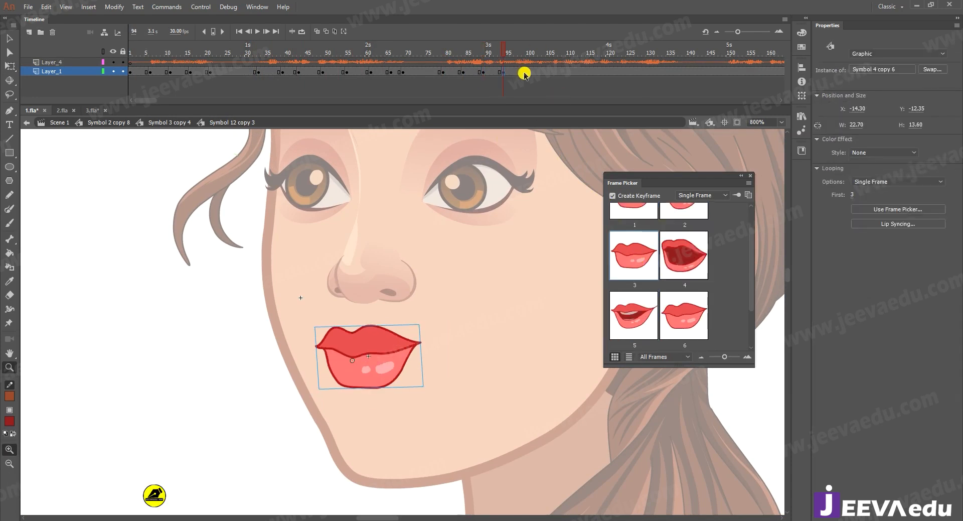
{"action": "left_click", "coordinate": [686, 235]}
{"action": "left_click", "coordinate": [553, 76]}
{"action": "left_click", "coordinate": [634, 225]}
- Keyframe the lips with mouth shape 5 at frame 111 and closed shape 1 at frame 115
{"action": "left_click", "coordinate": [566, 75]}
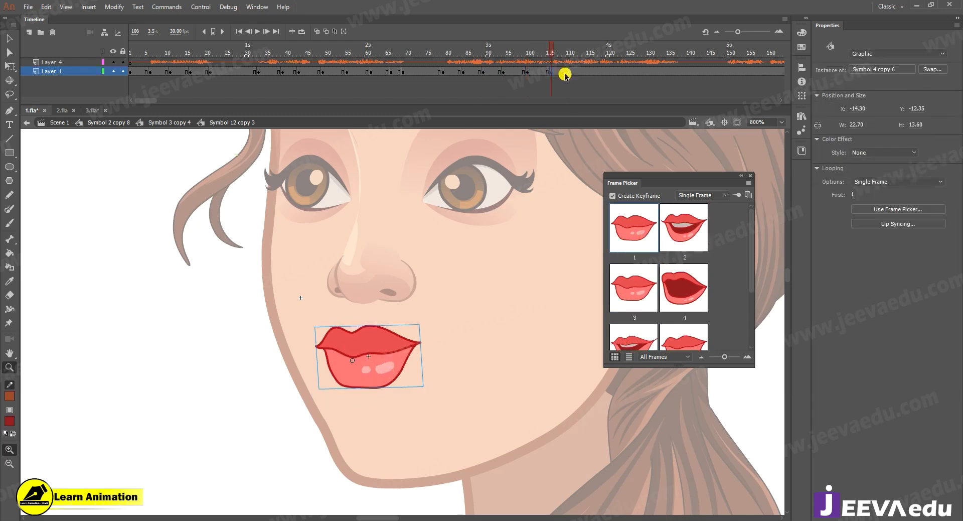
{"action": "left_click", "coordinate": [574, 72]}
{"action": "left_click", "coordinate": [645, 295]}
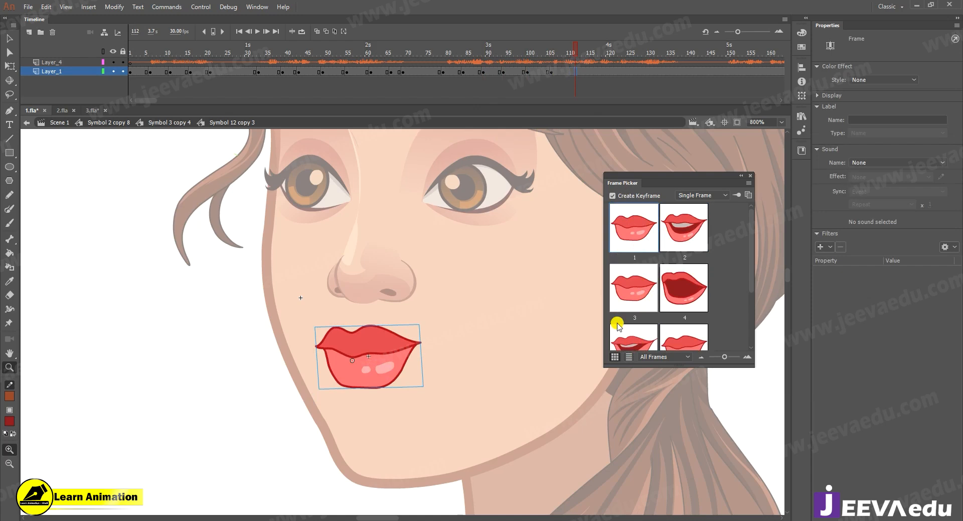
{"action": "scroll", "coordinate": [617, 315], "scroll_direction": "down", "scroll_amount": 3}
{"action": "left_click", "coordinate": [631, 266]}
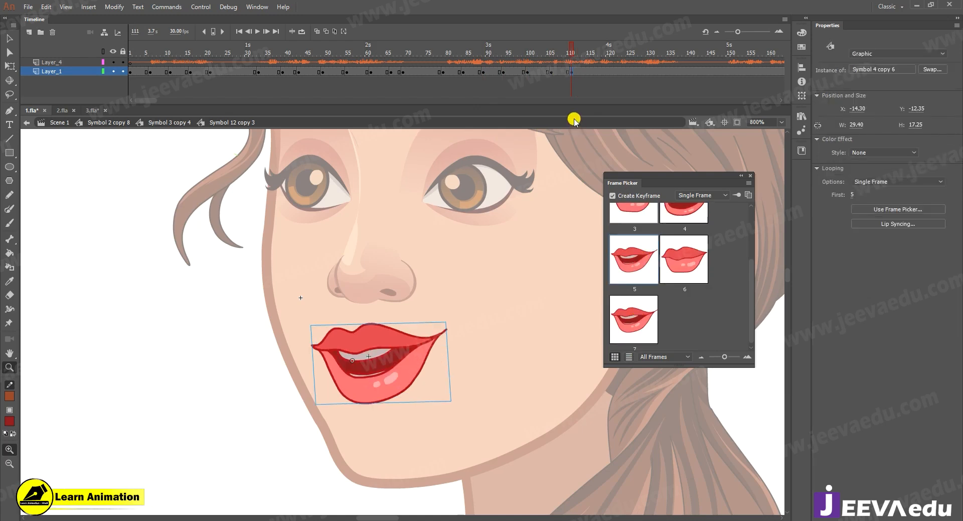
{"action": "left_click", "coordinate": [588, 72]}
{"action": "scroll", "coordinate": [672, 251], "scroll_direction": "up", "scroll_amount": 1}
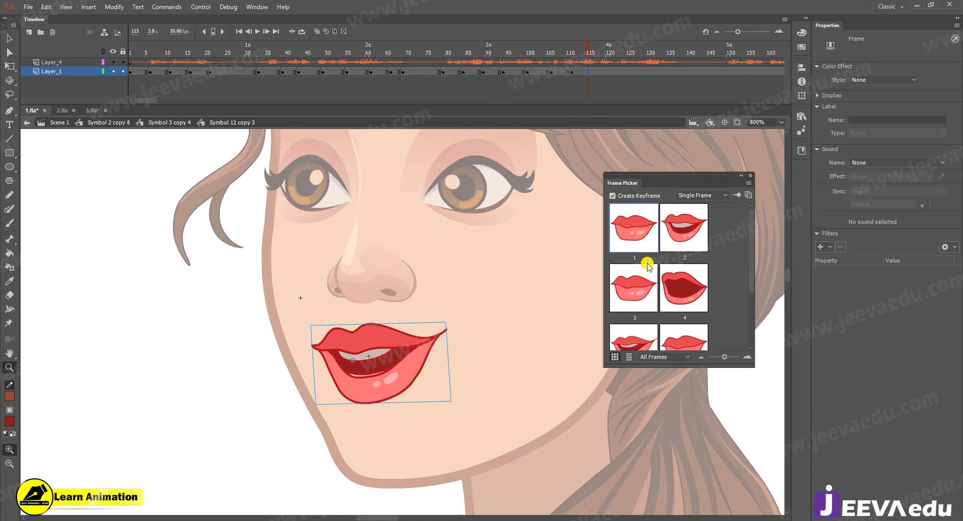
{"action": "left_click", "coordinate": [640, 245]}
- Keyframe the lips with mouth shape 2 at frame 121 and closed shape 1 at frame 126
{"action": "left_click", "coordinate": [608, 74]}
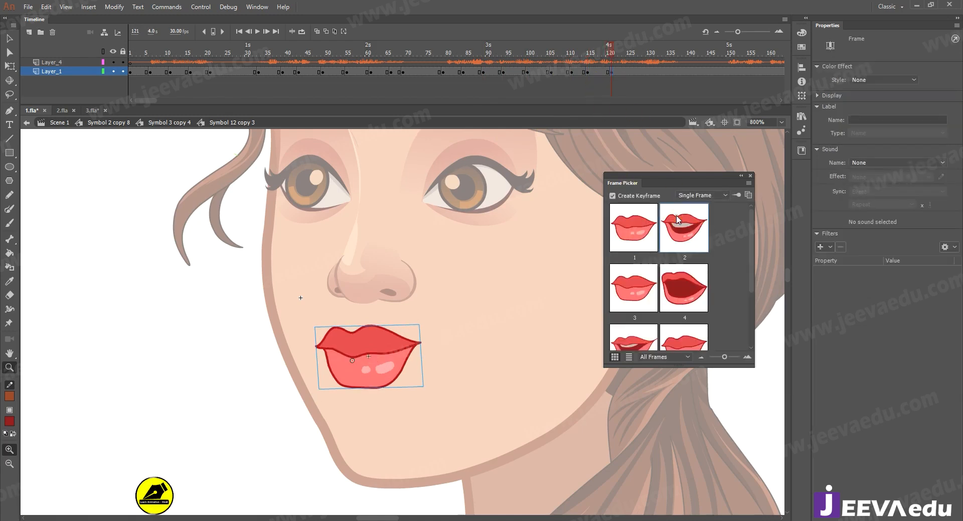
{"action": "left_click", "coordinate": [683, 248]}
{"action": "left_click", "coordinate": [633, 74]}
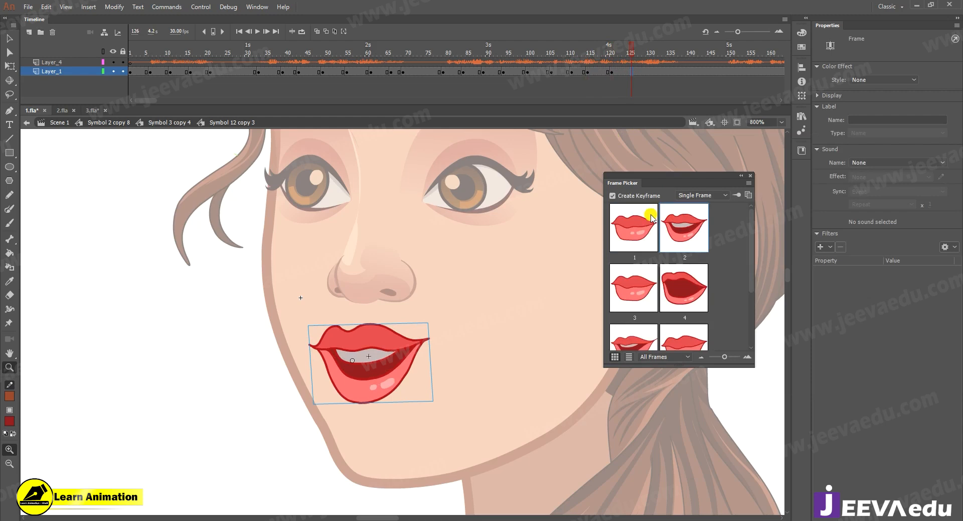
{"action": "left_click", "coordinate": [644, 242]}
- Keyframe the lips with mouth shape 5 at frame 132 and shape 3 at frame 136
{"action": "left_click", "coordinate": [657, 74]}
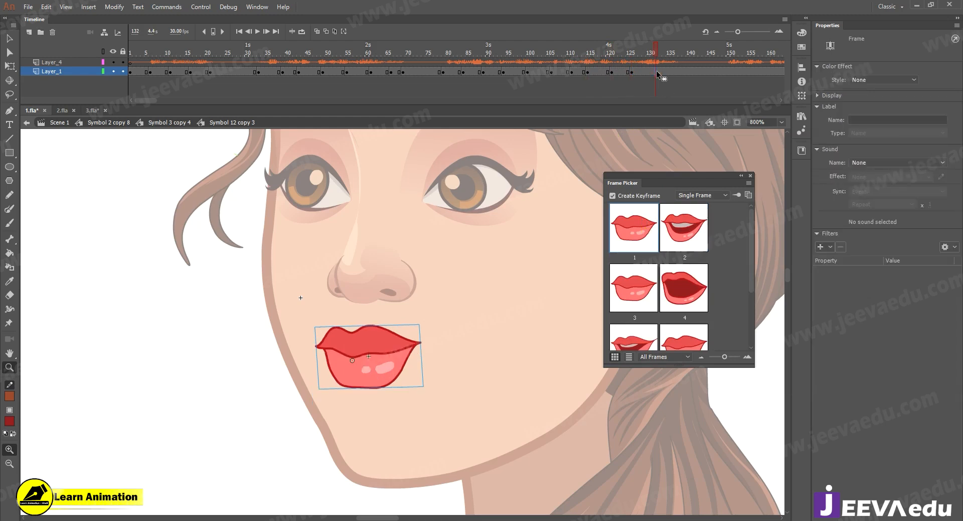
{"action": "left_click", "coordinate": [636, 343]}
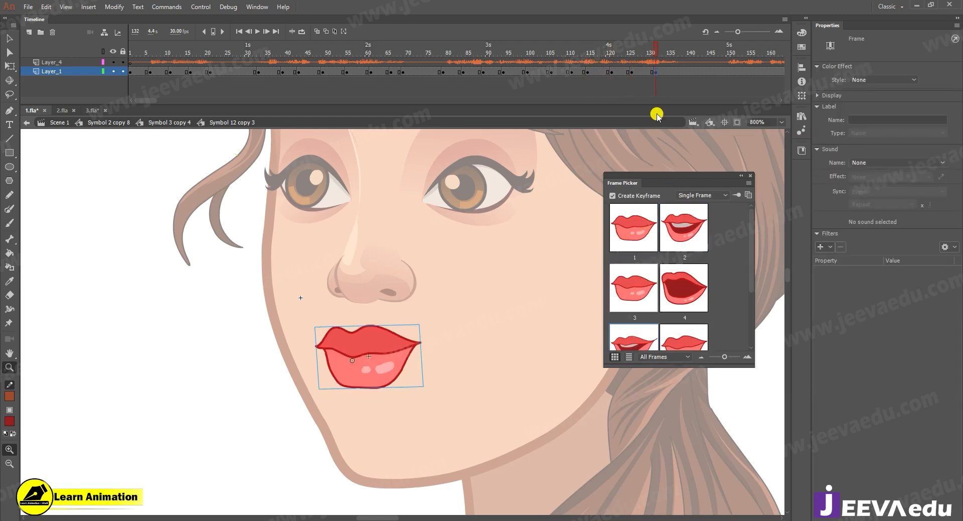
{"action": "left_click", "coordinate": [672, 73]}
{"action": "scroll", "coordinate": [663, 230], "scroll_direction": "down", "scroll_amount": 1}
{"action": "left_click", "coordinate": [647, 257]}
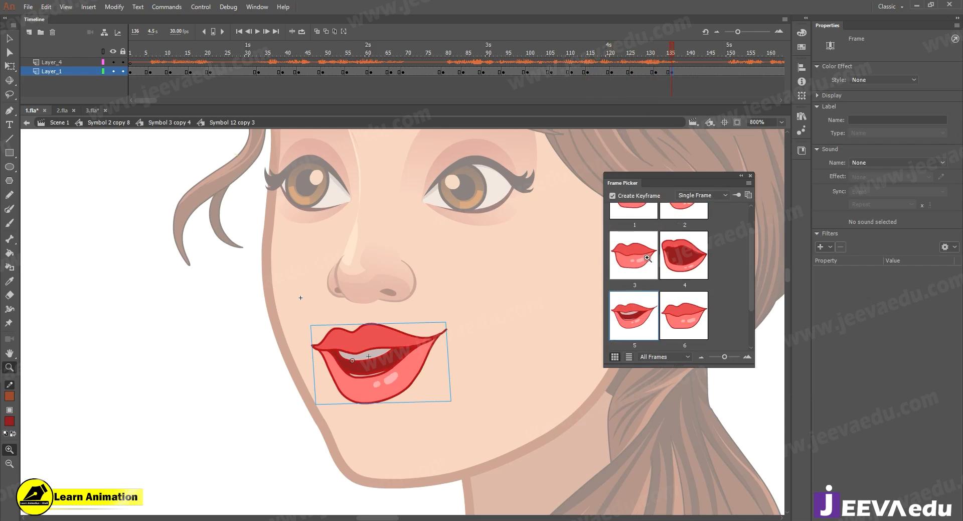
- Play back the newly keyframed section and change the lips keyframe at frame 111 to wide-open mouth shape 4
{"action": "left_click", "coordinate": [453, 54]}
{"action": "key", "text": "Return"}
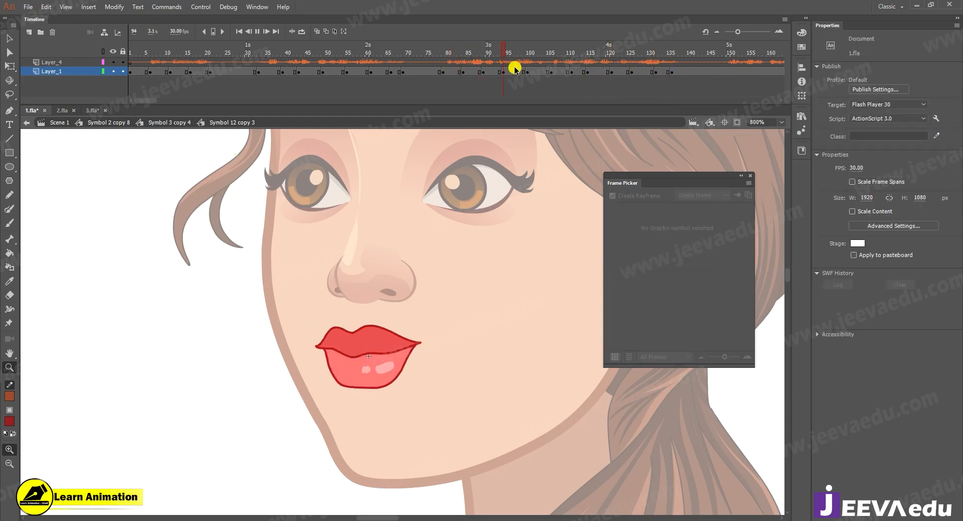
{"action": "left_click_drag", "start_coordinate": [650, 54], "coordinate": [551, 71]}
{"action": "left_click", "coordinate": [570, 71]}
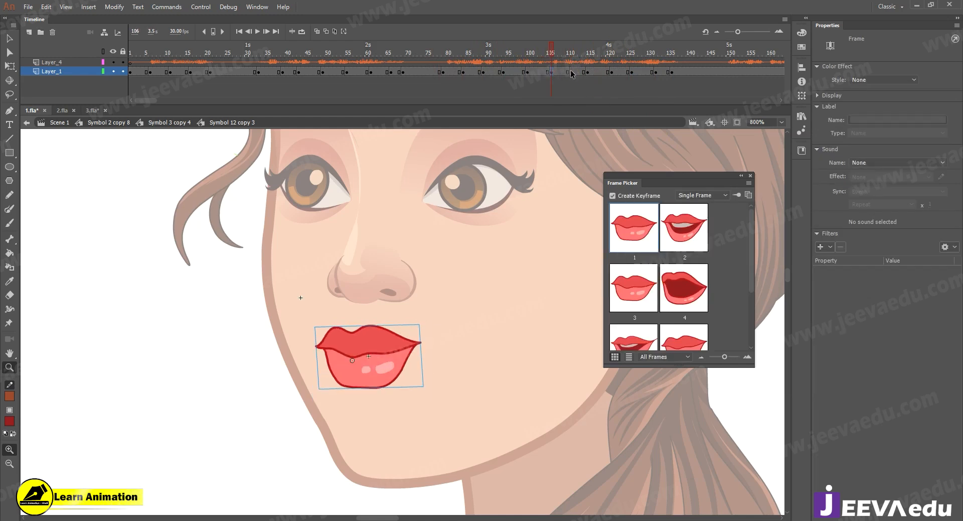
{"action": "scroll", "coordinate": [682, 271], "scroll_direction": "down", "scroll_amount": 1}
{"action": "left_click", "coordinate": [682, 271]}
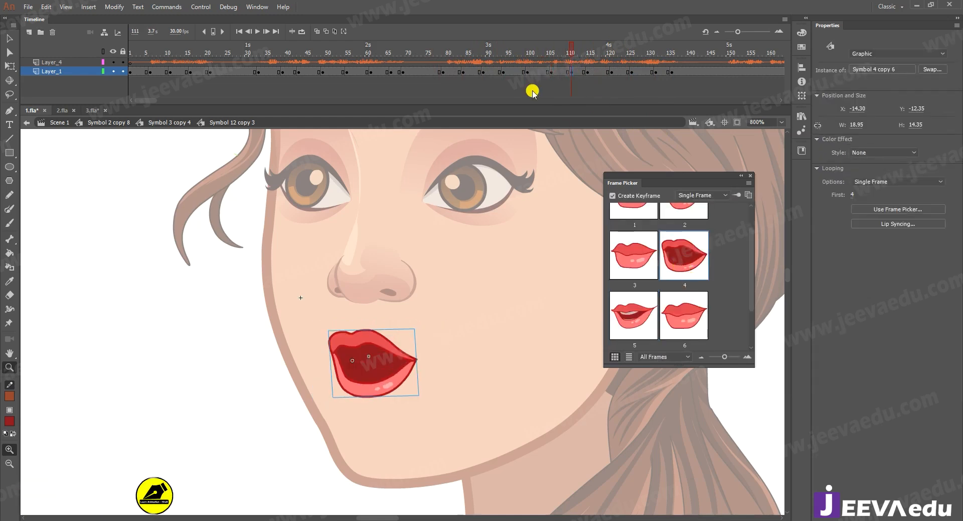
{"action": "left_click_drag", "start_coordinate": [565, 53], "coordinate": [455, 73]}
{"action": "key", "text": "Return"}
- Duplicate the lips keyframes from frames 79 to 136 over the remaining dialogue, starting around frame 149
{"action": "left_click_drag", "start_coordinate": [672, 73], "coordinate": [626, 75]}
{"action": "left_click_drag", "start_coordinate": [448, 70], "coordinate": [455, 74]}
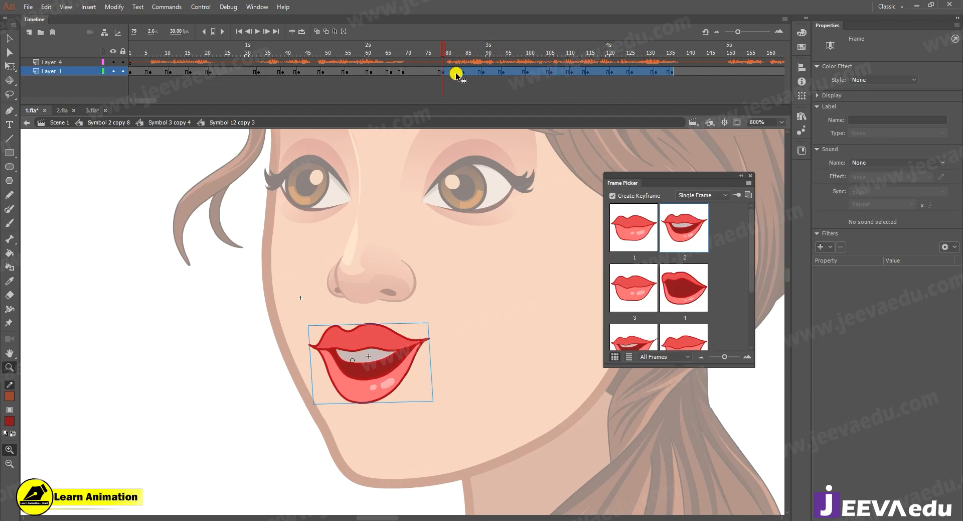
{"action": "left_click_drag", "start_coordinate": [456, 74], "coordinate": [655, 83]}
{"action": "left_click_drag", "start_coordinate": [496, 70], "coordinate": [496, 70]}
- Play back the duplicated lips keyframes to check them against the remaining dialogue
{"action": "left_click", "coordinate": [458, 69]}
{"action": "key", "text": "Return"}
{"action": "left_click", "coordinate": [472, 54]}
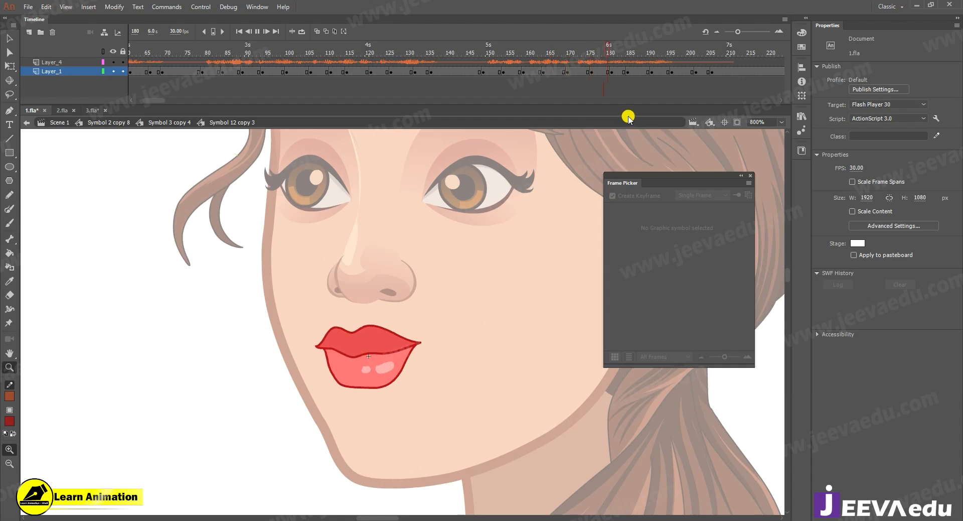
{"action": "key", "text": "Return"}
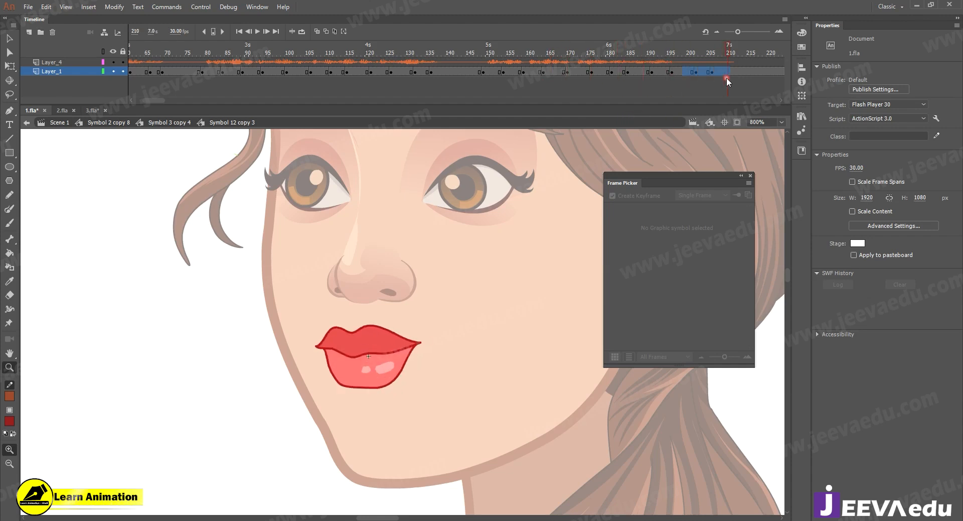
- Clear the last two lips keyframes, between frames 198 and 210, and close the Frame Picker
{"action": "right_click", "coordinate": [704, 76]}
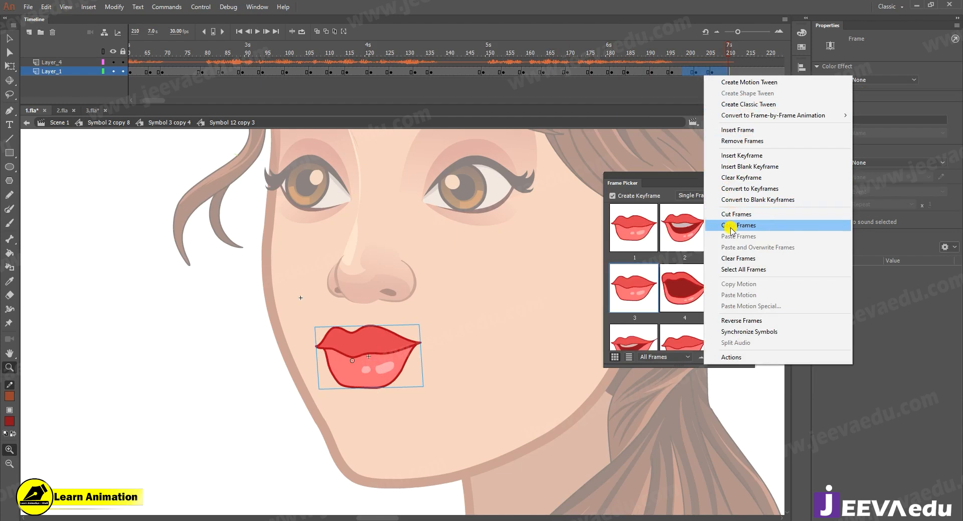
{"action": "left_click", "coordinate": [813, 177]}
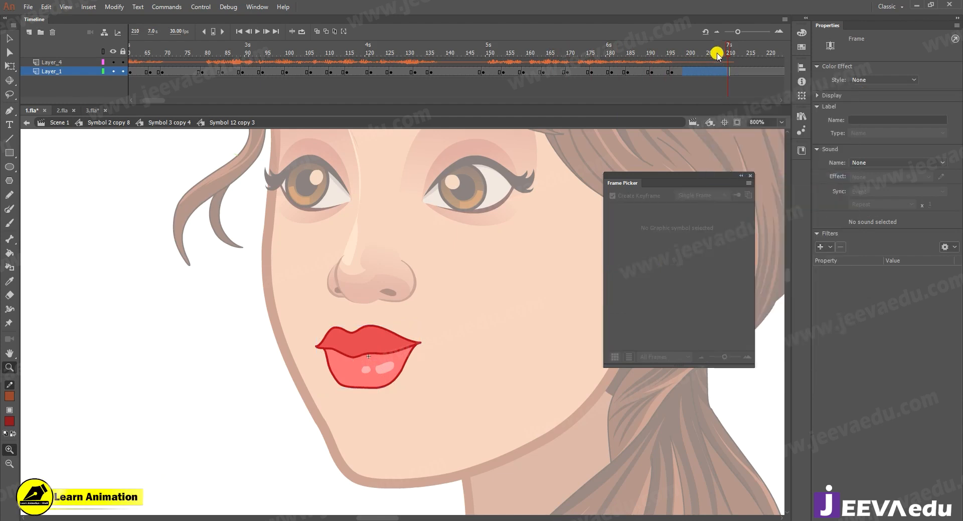
{"action": "left_click", "coordinate": [661, 49]}
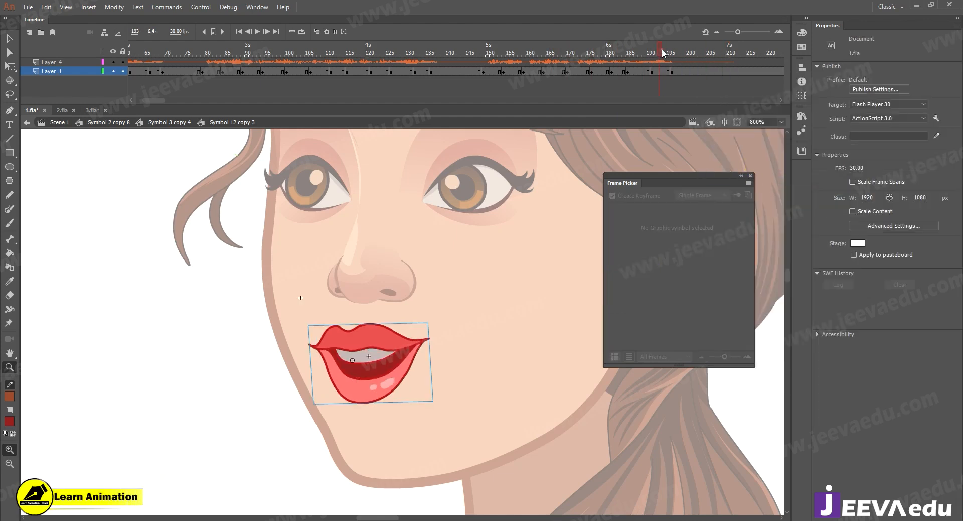
{"action": "left_click", "coordinate": [751, 177]}
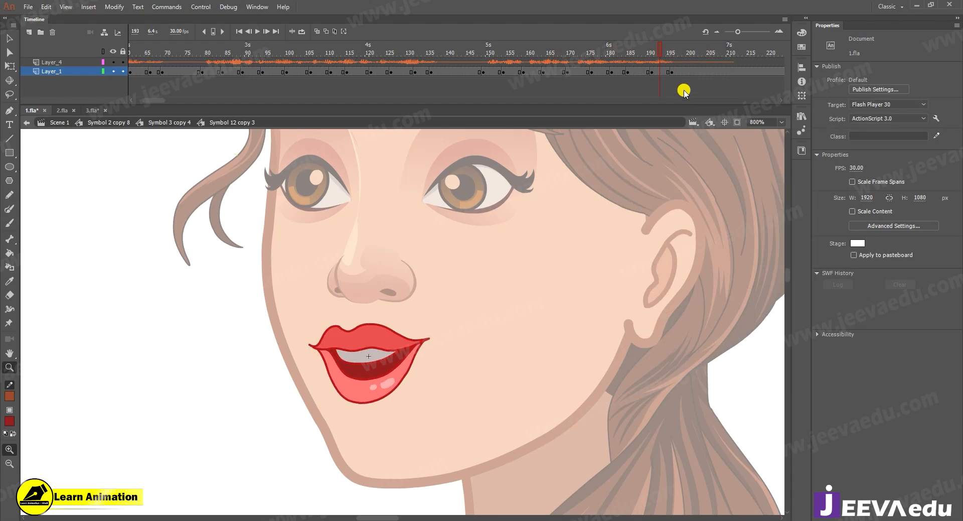
- Copy the sound layer Layer_4 from the lips symbol
{"action": "left_click", "coordinate": [60, 64]}
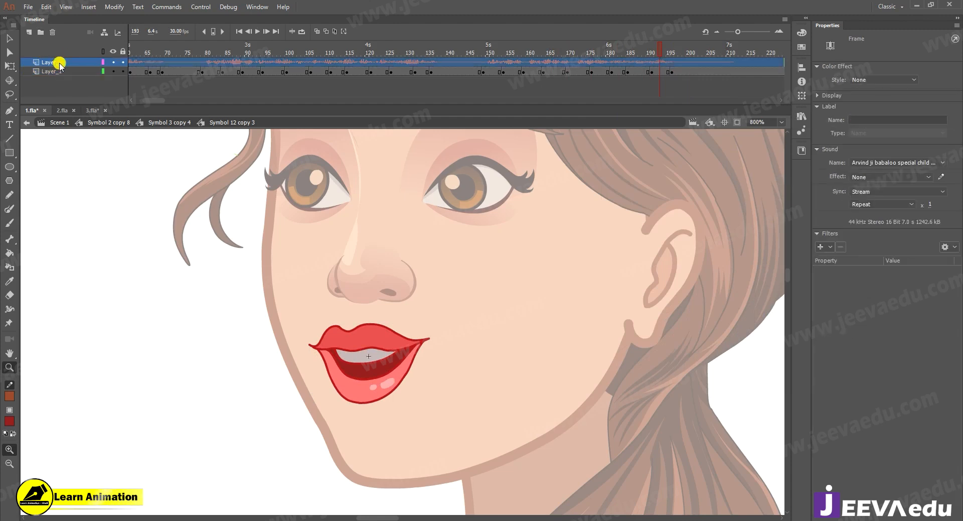
{"action": "right_click", "coordinate": [71, 62]}
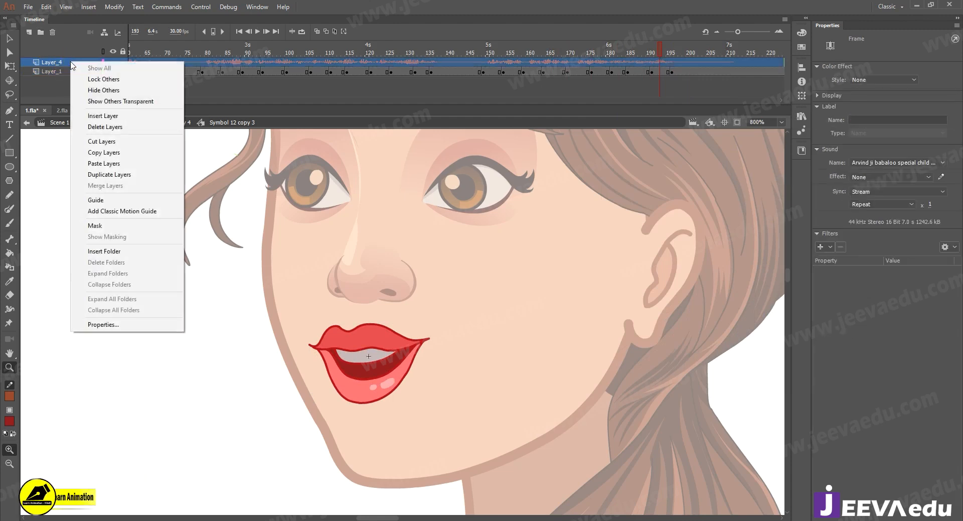
{"action": "left_click", "coordinate": [100, 152]}
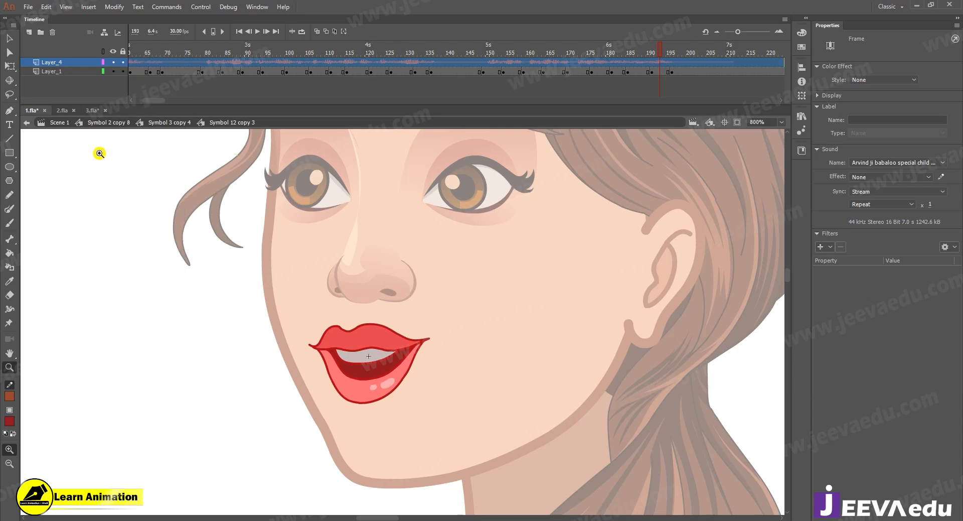
- Paste the copied sound layer above the body-part layers in Symbol 2 copy 8 and return to frame 1
{"action": "left_click", "coordinate": [155, 123]}
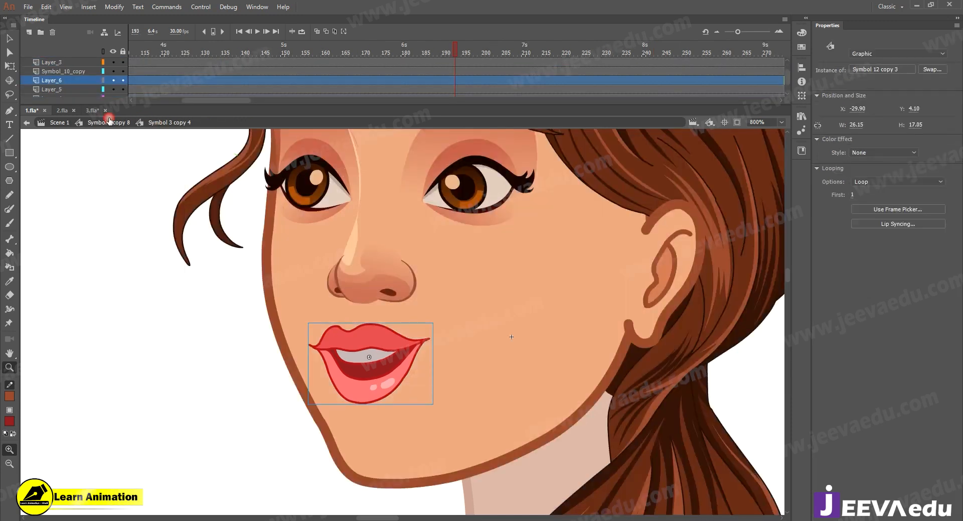
{"action": "left_click", "coordinate": [106, 123]}
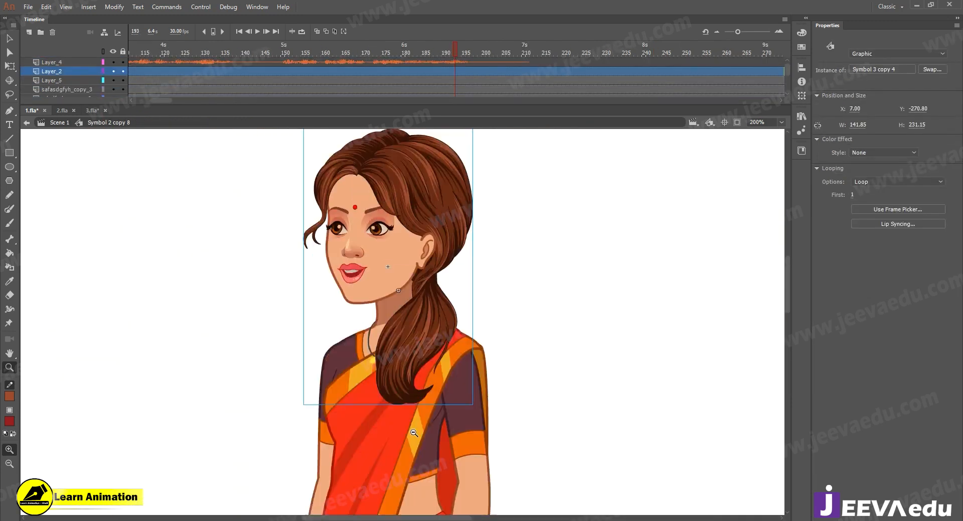
{"action": "left_click", "coordinate": [429, 397], "text": "alt"}
{"action": "key", "text": "v"}
{"action": "left_click_drag", "start_coordinate": [339, 186], "coordinate": [521, 509]}
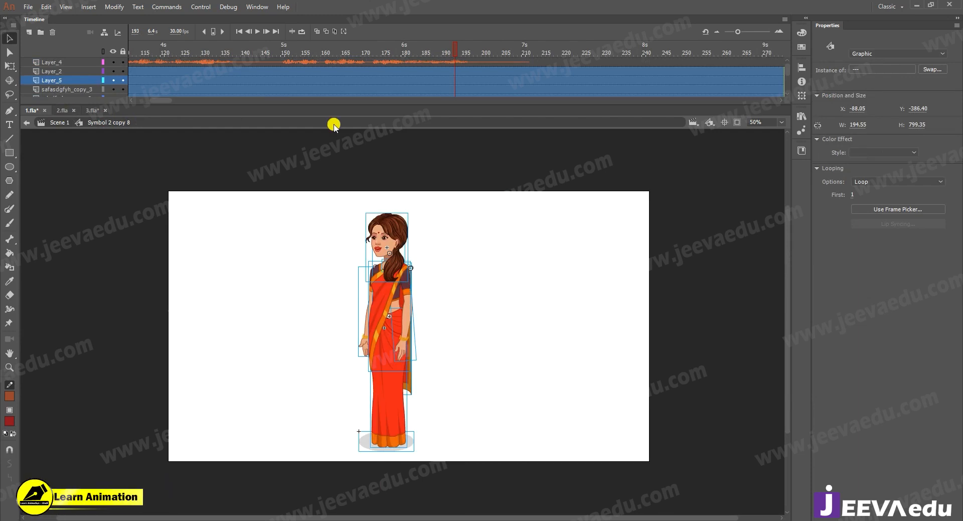
{"action": "left_click_drag", "start_coordinate": [165, 99], "coordinate": [56, 111]}
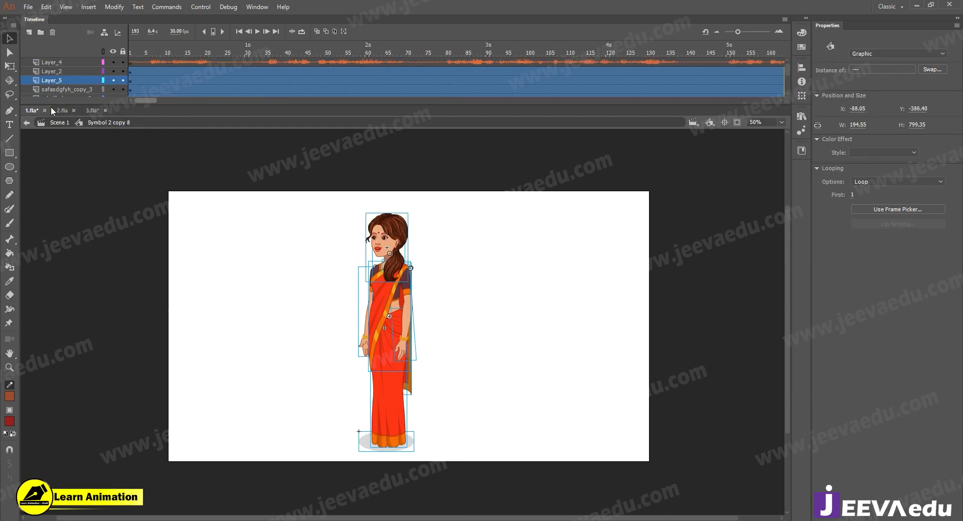
{"action": "left_click", "coordinate": [278, 56]}
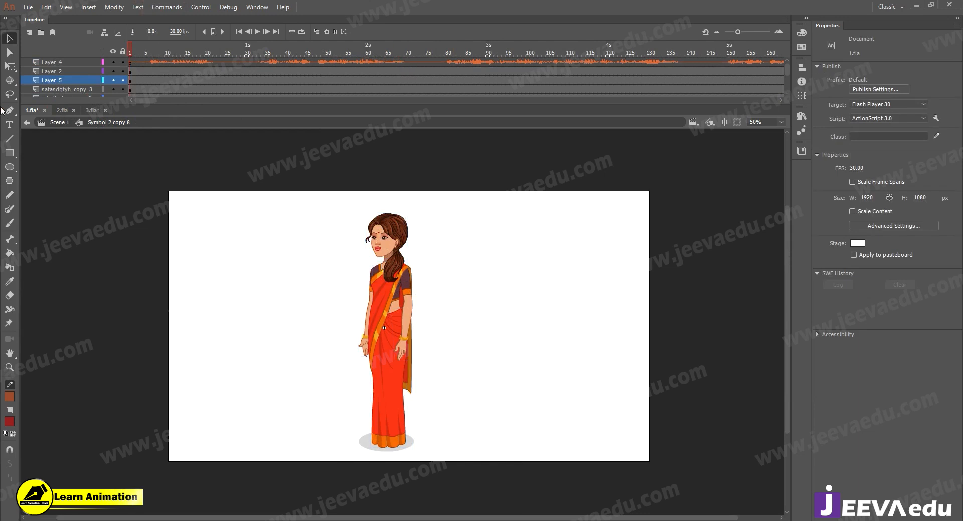
- Insert keyframes at frames 6 and 15 on all of the character's body-part layers below the sound
{"action": "left_click", "coordinate": [159, 53]}
{"action": "left_click", "coordinate": [203, 80]}
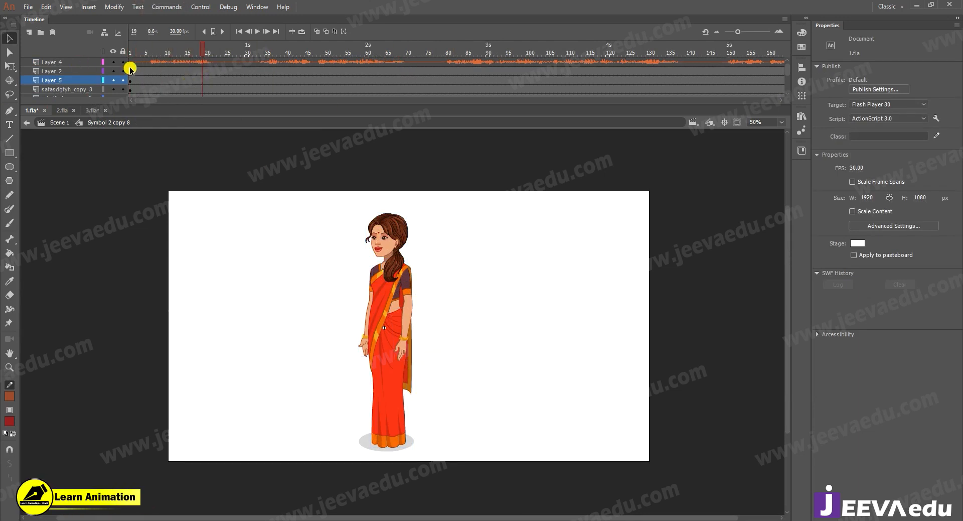
{"action": "left_click_drag", "start_coordinate": [149, 72], "coordinate": [152, 131]}
{"action": "key", "text": "F6"}
{"action": "scroll", "coordinate": [165, 93], "scroll_direction": "up", "scroll_amount": 4}
{"action": "left_click_drag", "start_coordinate": [186, 71], "coordinate": [187, 128]}
{"action": "key", "text": "F6"}
- Play back the opening dialogue from the beginning of the character's timeline
{"action": "left_click", "coordinate": [183, 60]}
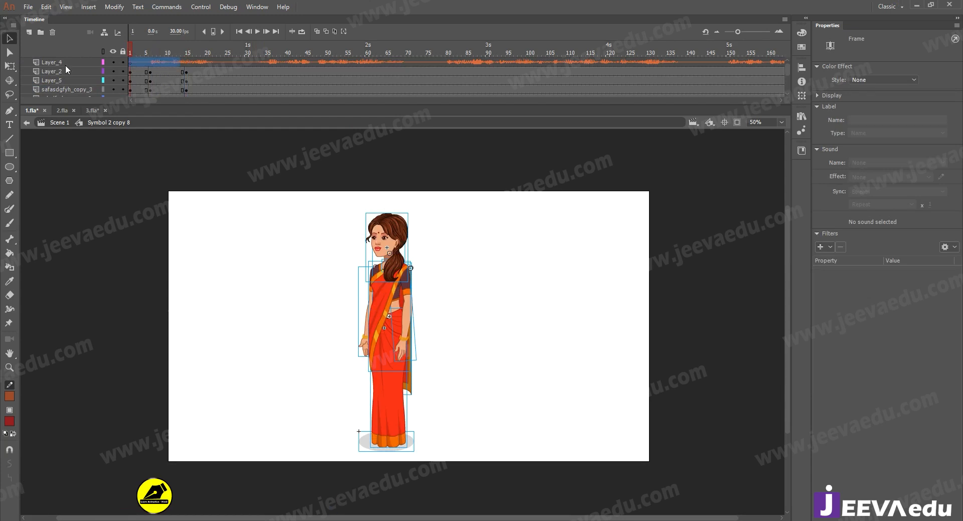
{"action": "left_click", "coordinate": [156, 62]}
{"action": "key", "text": "Return"}
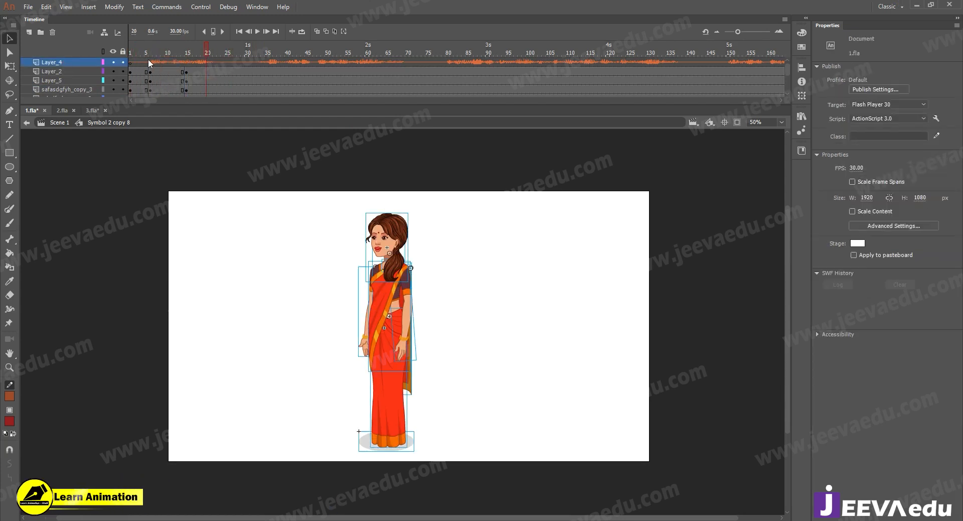
- Create a classic tween between the keyframes at frames 6 and 15 on all body-part layers
{"action": "left_click_drag", "start_coordinate": [170, 71], "coordinate": [170, 165]}
{"action": "left_click", "coordinate": [394, 291]}
{"action": "left_click", "coordinate": [413, 296], "text": "ctrl"}
{"action": "left_click_drag", "start_coordinate": [457, 297], "coordinate": [612, 328]}
{"action": "left_click", "coordinate": [515, 294], "text": "ctrl"}
{"action": "left_click_drag", "start_coordinate": [512, 334], "coordinate": [572, 393]}
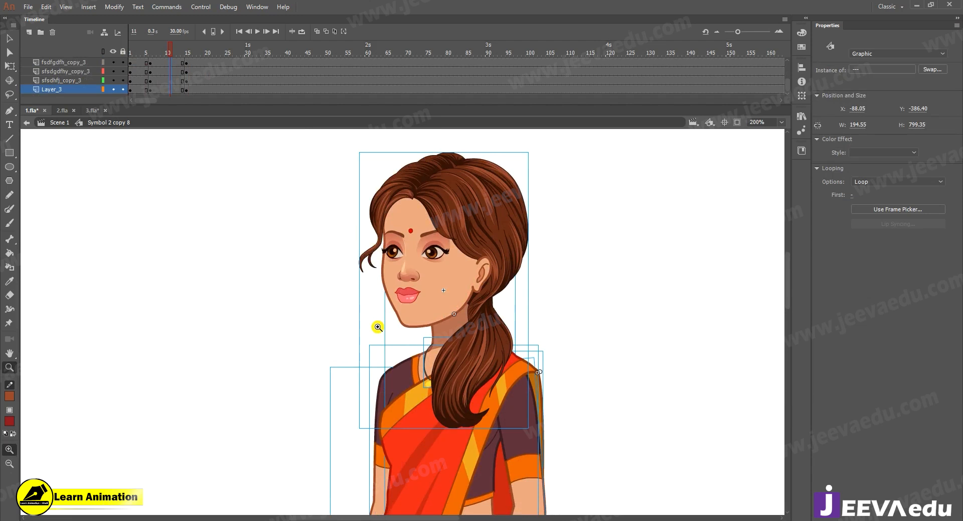
{"action": "left_click", "coordinate": [429, 345], "text": "alt"}
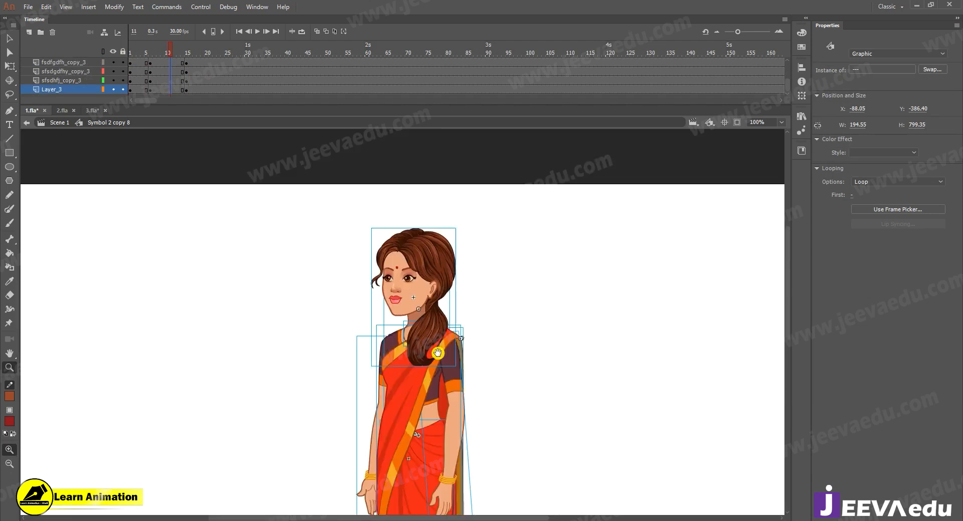
{"action": "scroll", "coordinate": [183, 95], "scroll_direction": "up", "scroll_amount": 3}
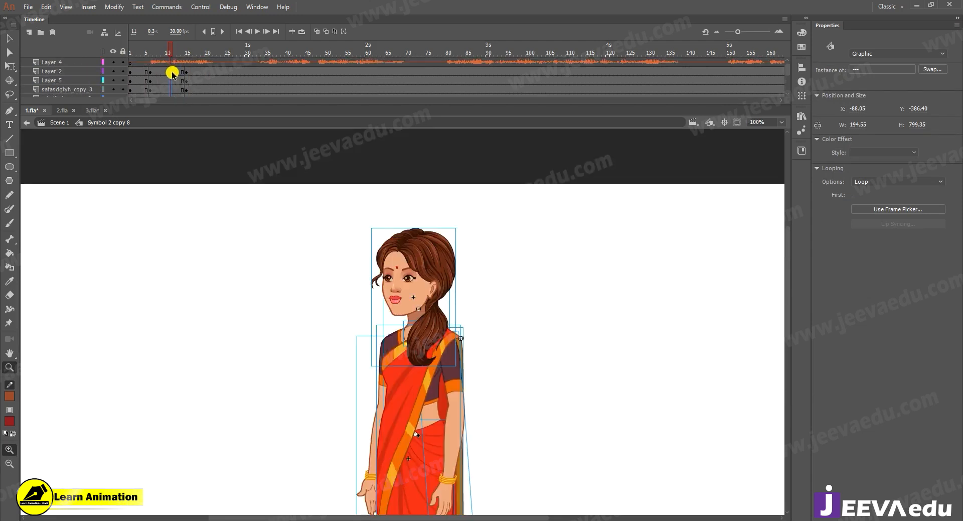
{"action": "right_click", "coordinate": [172, 72]}
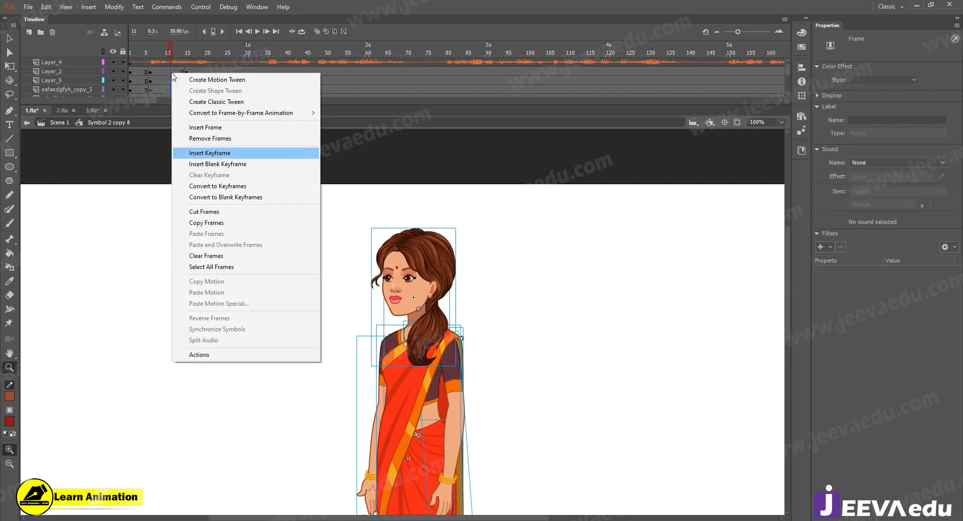
{"action": "left_click", "coordinate": [223, 102]}
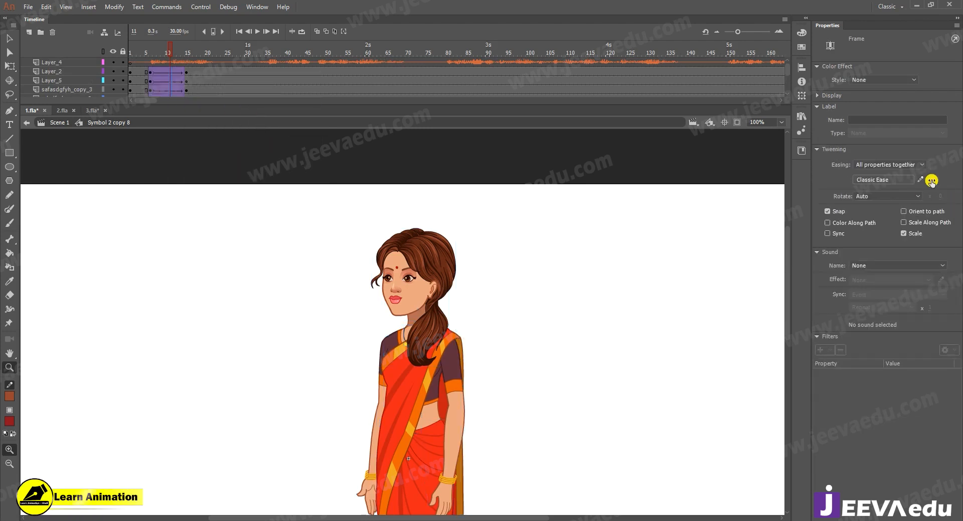
- Scrub through the tween from frame 1 and stop at the frame 15 keyframe
{"action": "left_click", "coordinate": [154, 53]}
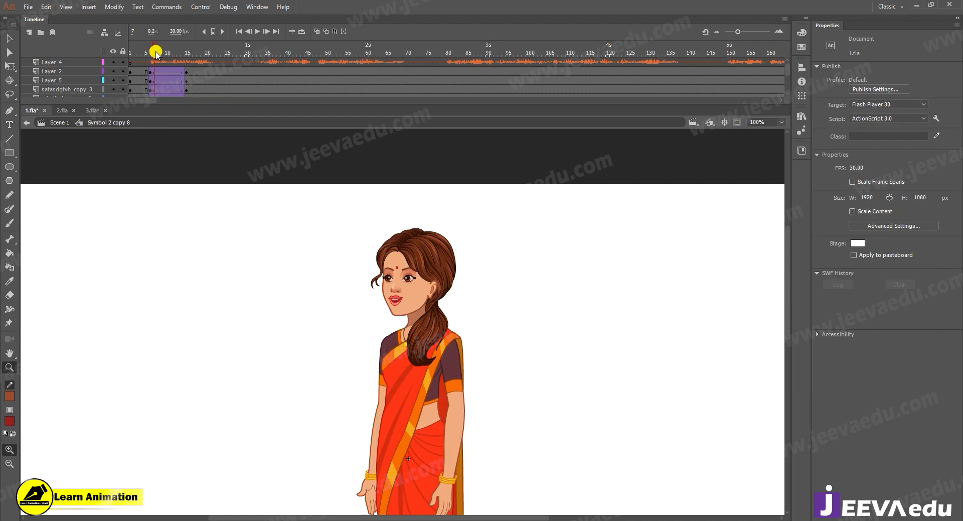
{"action": "left_click", "coordinate": [130, 56]}
{"action": "left_click_drag", "start_coordinate": [143, 57], "coordinate": [187, 58]}
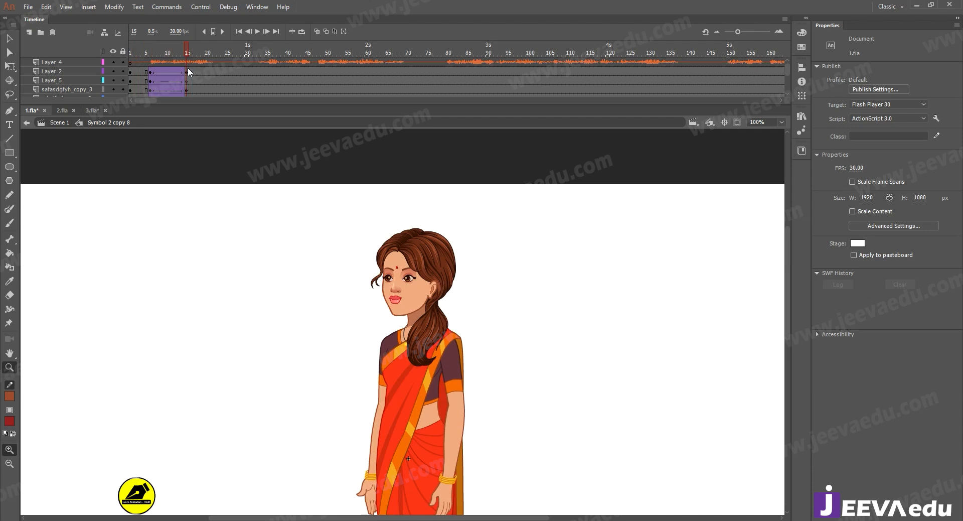
- Try to rotate the torso piece on its own at frame 15 with Free Transform
{"action": "left_click", "coordinate": [435, 338], "text": "alt"}
{"action": "left_click", "coordinate": [397, 324]}
{"action": "key", "text": "v"}
{"action": "left_click_drag", "start_coordinate": [314, 230], "coordinate": [437, 344]}
{"action": "left_click_drag", "start_coordinate": [427, 300], "coordinate": [437, 344]}
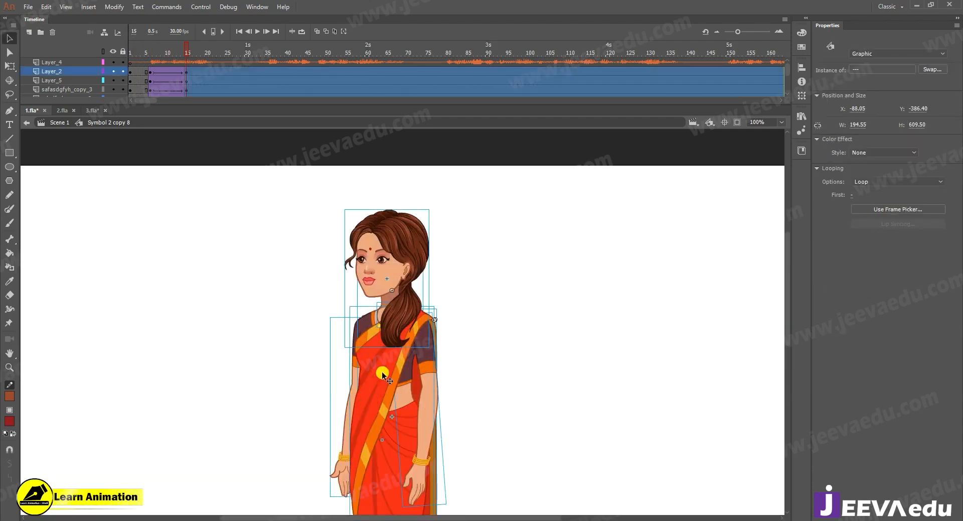
{"action": "left_click", "coordinate": [448, 341]}
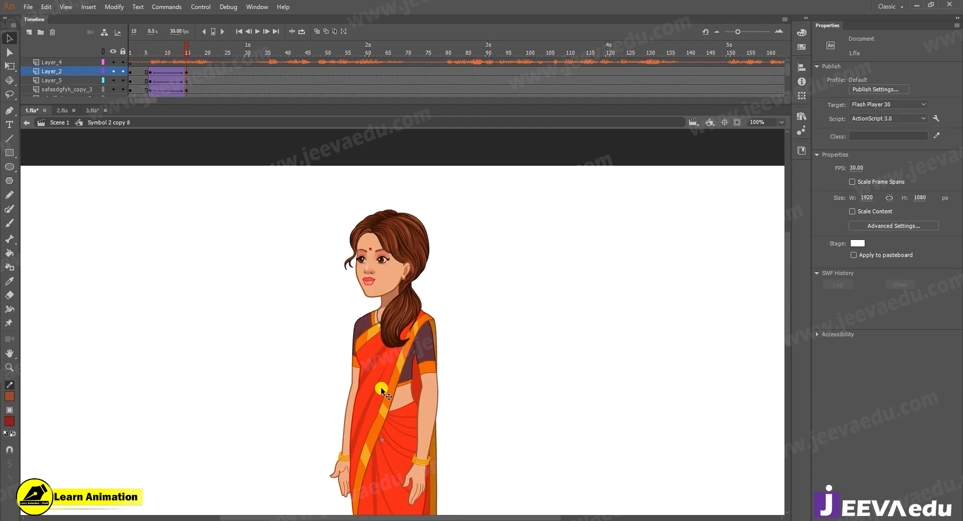
{"action": "left_click", "coordinate": [384, 362]}
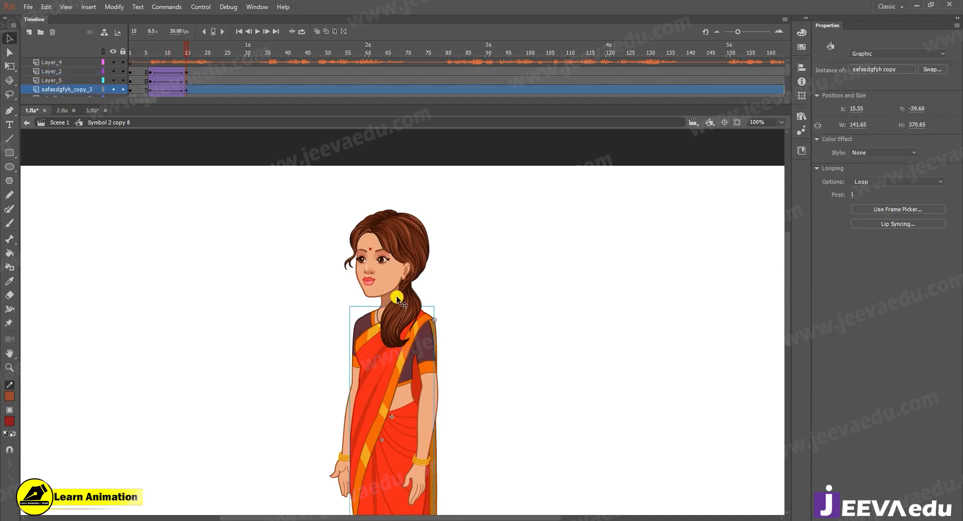
{"action": "key", "text": "q"}
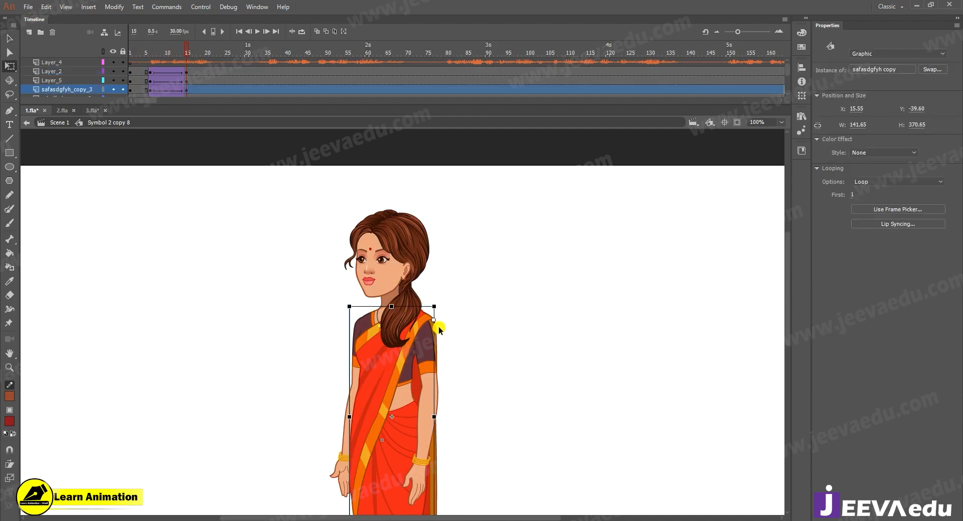
{"action": "left_click_drag", "start_coordinate": [444, 397], "coordinate": [440, 366]}
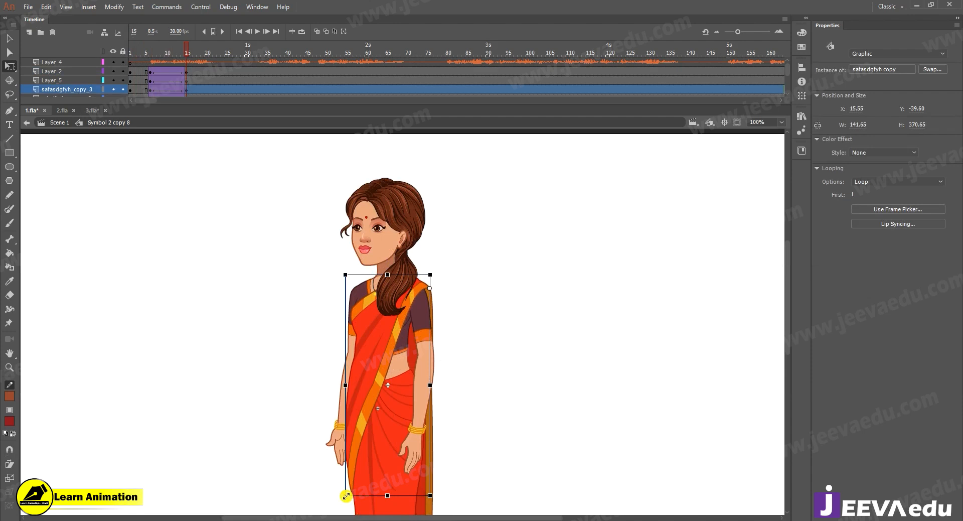
{"action": "mouse_move", "coordinate": [344, 502]}
{"action": "left_mouse_down"}
{"action": "mouse_move", "coordinate": [327, 497]}
{"action": "mouse_move", "coordinate": [334, 494]}
{"action": "left_mouse_up"}
{"action": "key", "text": "ctrl+z"}
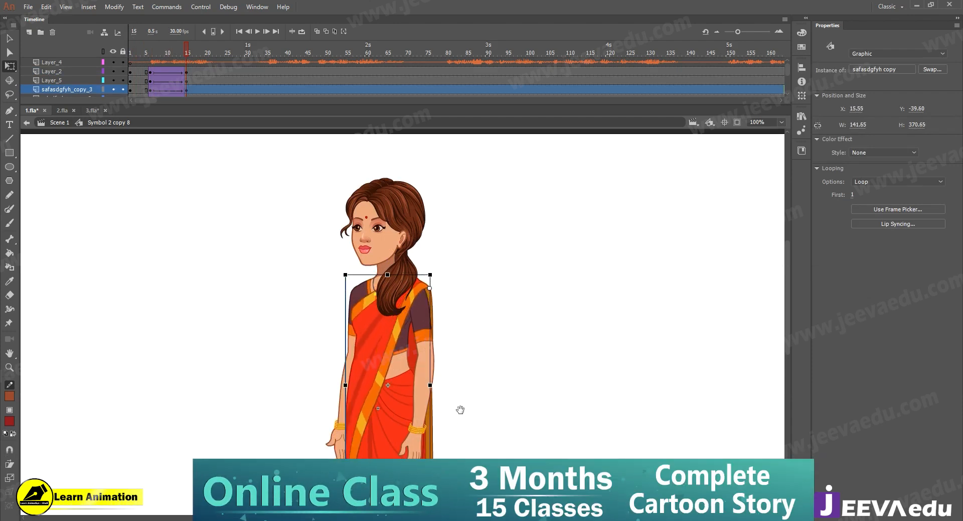
- Examine how the saree drape, head and front arm are separated into individual pieces at frame 15
{"action": "left_click_drag", "start_coordinate": [460, 409], "coordinate": [460, 391]}
{"action": "left_click", "coordinate": [431, 272]}
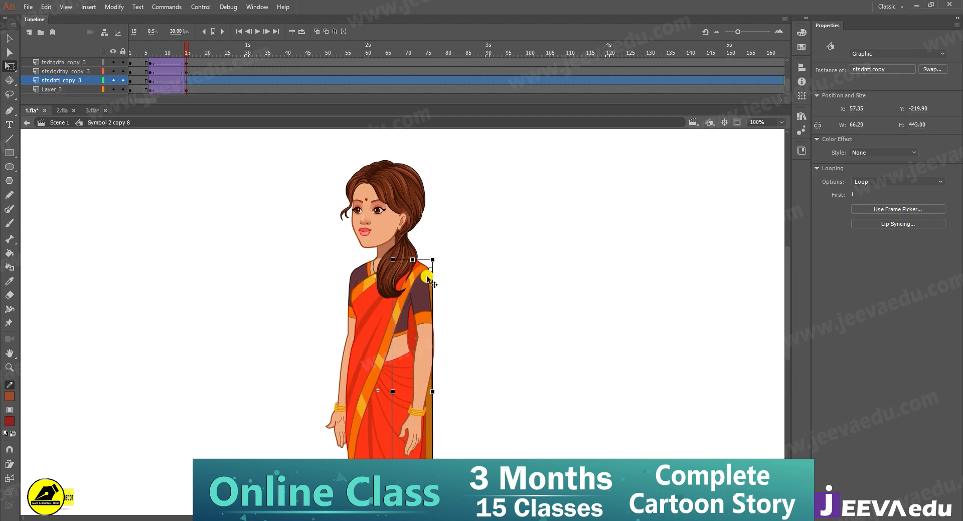
{"action": "key", "text": "z"}
{"action": "left_click", "coordinate": [444, 273]}
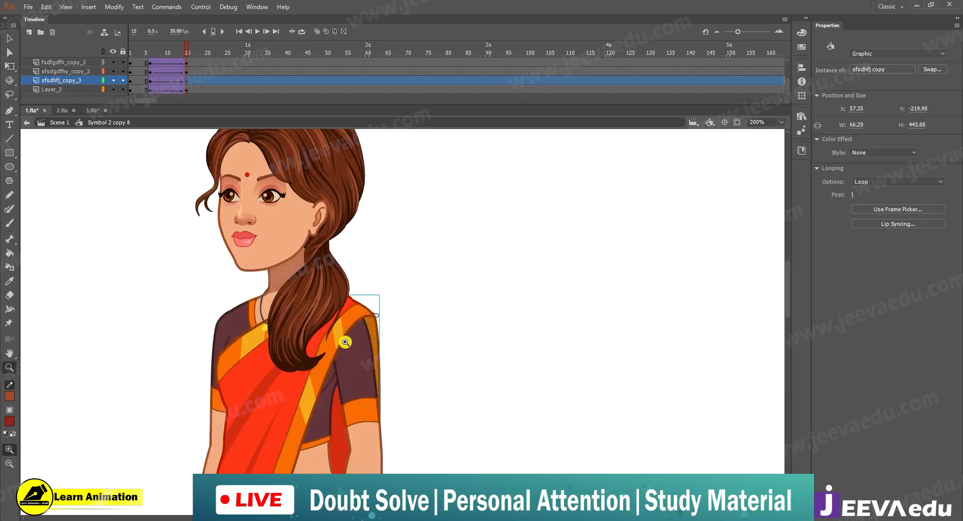
{"action": "left_click", "coordinate": [342, 365], "text": "alt"}
{"action": "key", "text": "v"}
{"action": "left_click", "coordinate": [360, 269]}
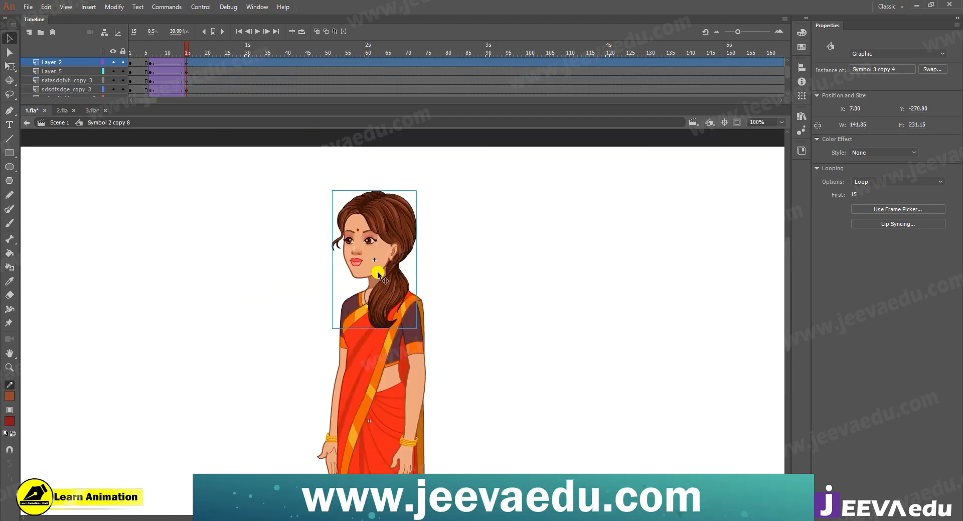
{"action": "left_click", "coordinate": [330, 422]}
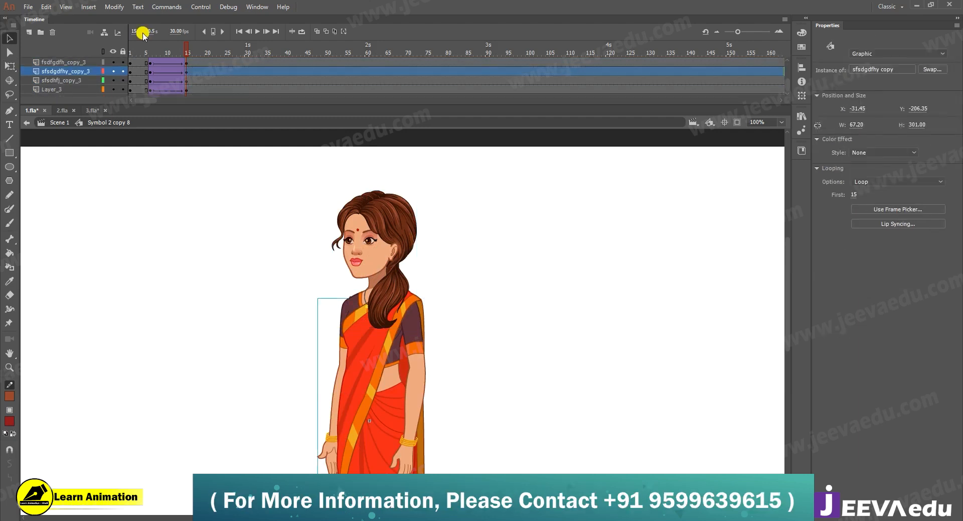
- Place the upper body's pivot at the waist with Free Transform and tilt the upper body slightly forward at frame 15
{"action": "scroll", "coordinate": [151, 73], "scroll_direction": "up", "scroll_amount": 1}
{"action": "left_click_drag", "start_coordinate": [260, 171], "coordinate": [439, 304]}
{"action": "left_click_drag", "start_coordinate": [385, 345], "coordinate": [254, 332]}
{"action": "key", "text": "ctrl+z"}
{"action": "key", "text": "q"}
{"action": "left_click_drag", "start_coordinate": [378, 367], "coordinate": [379, 390]}
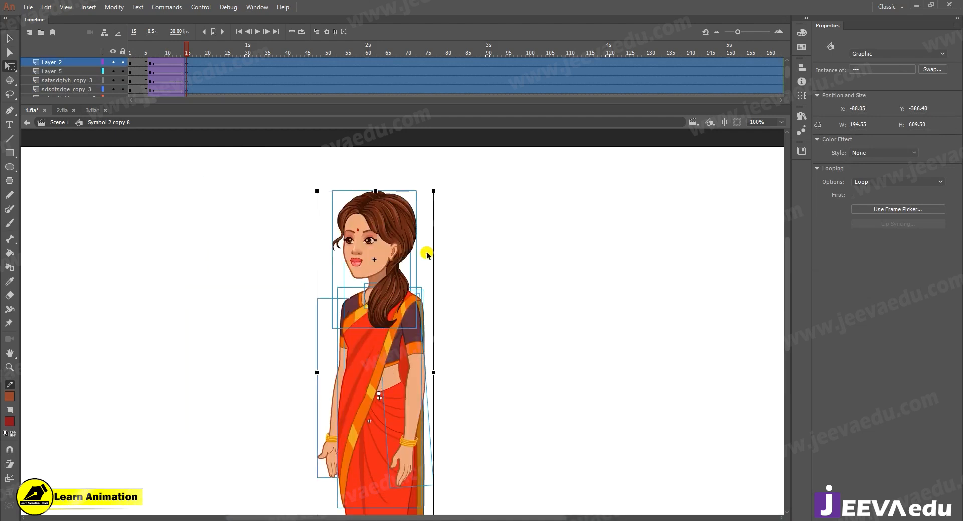
{"action": "left_click_drag", "start_coordinate": [441, 192], "coordinate": [436, 189]}
- Rotate the head slightly clockwise at frame 15 so that the chin lifts
{"action": "left_click", "coordinate": [365, 251]}
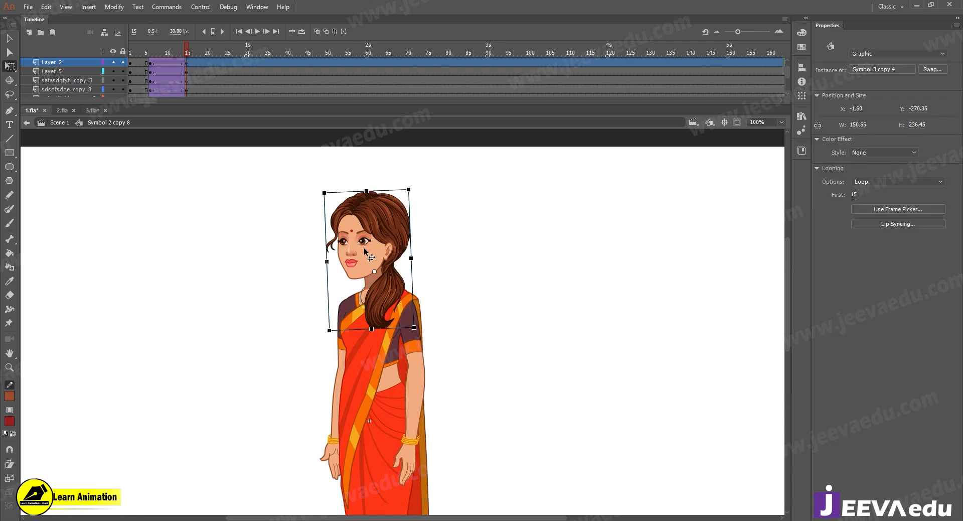
{"action": "left_click_drag", "start_coordinate": [416, 186], "coordinate": [422, 192]}
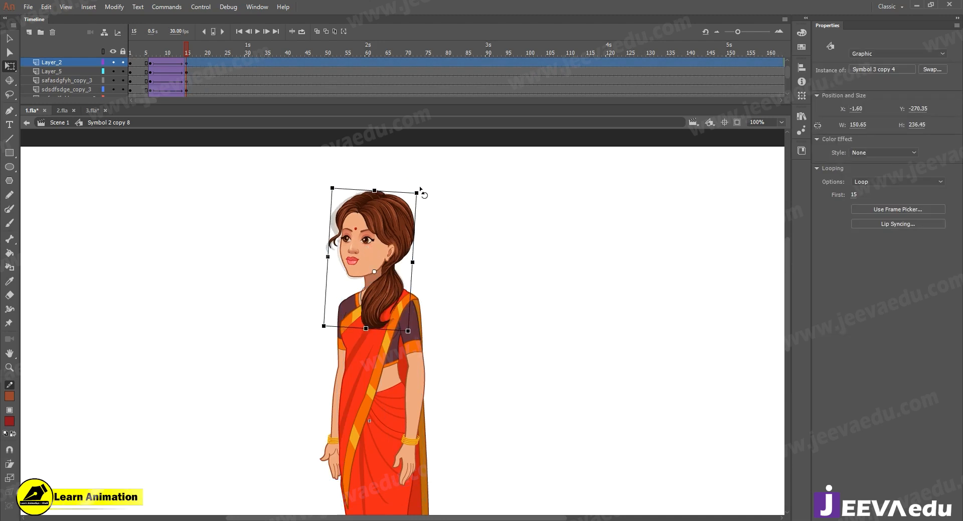
{"action": "left_click", "coordinate": [456, 260]}
- Rotate both arms and the hanging saree drape slightly outward from the body at frame 15
{"action": "left_click_drag", "start_coordinate": [469, 373], "coordinate": [478, 327]}
{"action": "left_click", "coordinate": [337, 409]}
{"action": "left_click", "coordinate": [419, 409]}
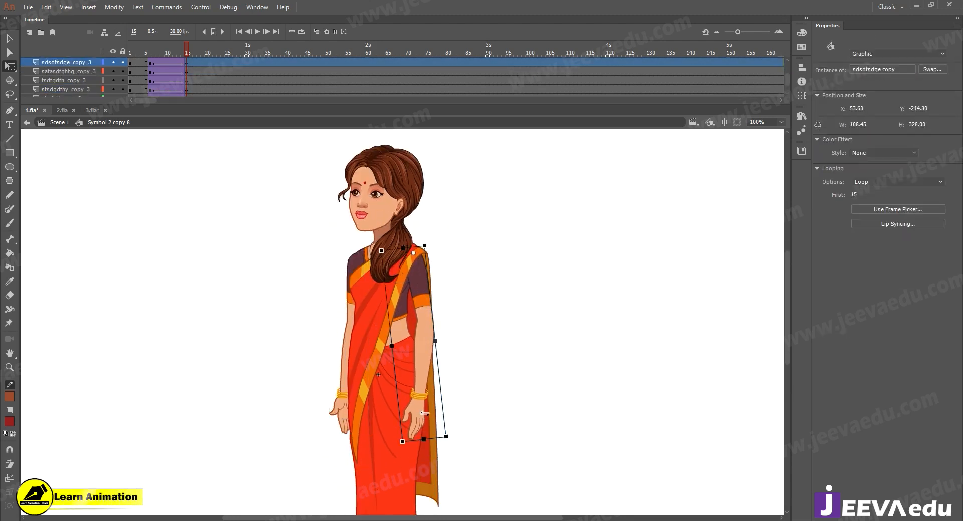
{"action": "left_click_drag", "start_coordinate": [447, 438], "coordinate": [457, 445]}
{"action": "left_click", "coordinate": [454, 504]}
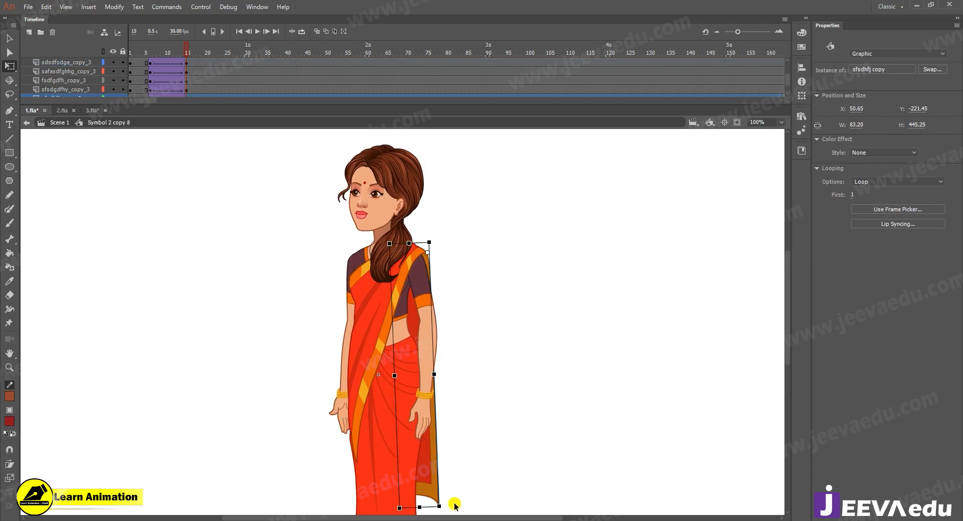
{"action": "left_click_drag", "start_coordinate": [446, 510], "coordinate": [456, 509]}
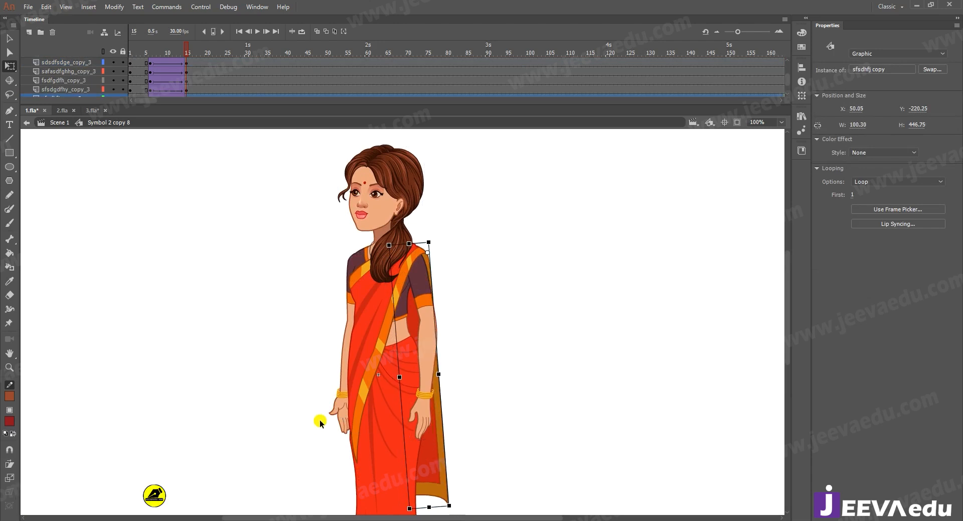
{"action": "left_click", "coordinate": [338, 410]}
{"action": "left_click_drag", "start_coordinate": [327, 448], "coordinate": [314, 443]}
{"action": "mouse_move", "coordinate": [179, 51]}
{"action": "left_mouse_down"}
{"action": "mouse_move", "coordinate": [111, 65]}
{"action": "mouse_move", "coordinate": [158, 74]}
{"action": "mouse_move", "coordinate": [189, 42]}
{"action": "mouse_move", "coordinate": [189, 57]}
{"action": "left_mouse_up"}
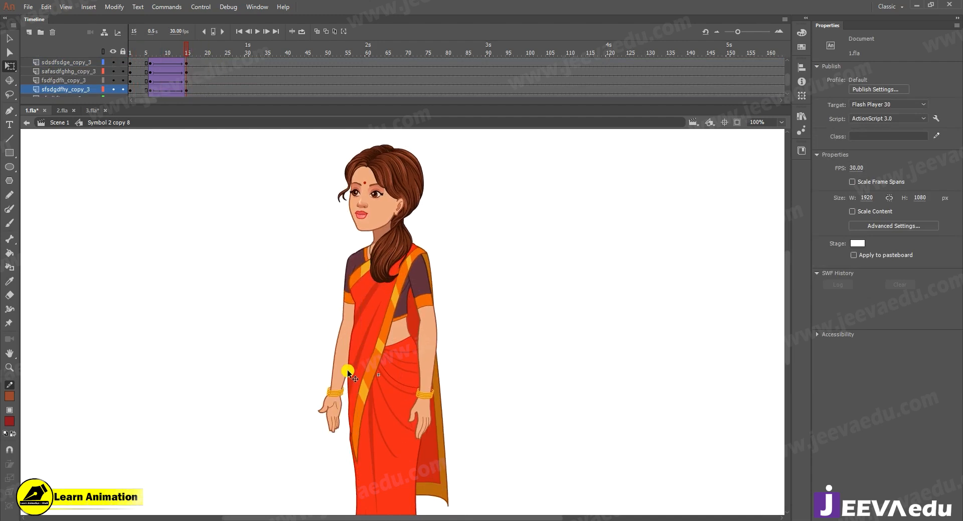
- Inside the front arm symbol, keyframe the forearm at frames 6 and 15 and classic-tween it with an ease of 96 out
{"action": "scroll", "coordinate": [235, 65], "scroll_direction": "up", "scroll_amount": 3}
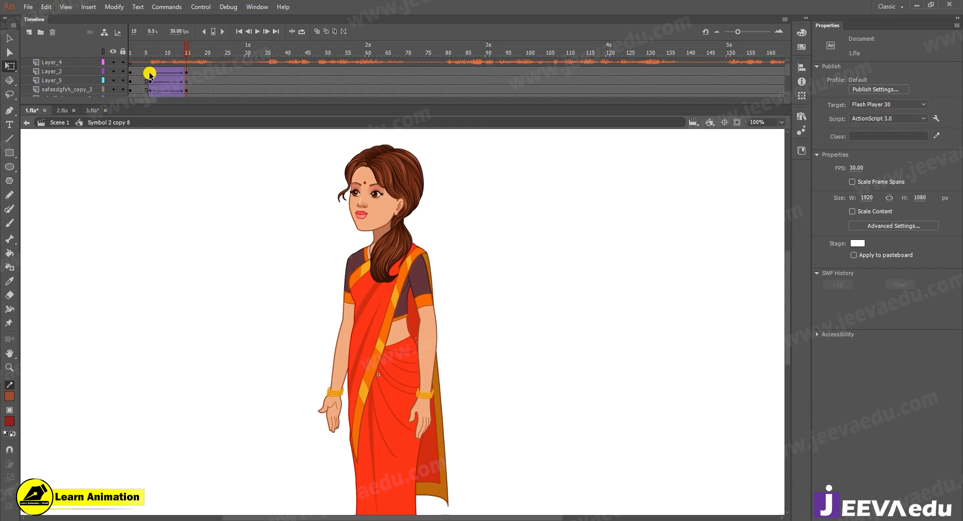
{"action": "double_click", "coordinate": [338, 395]}
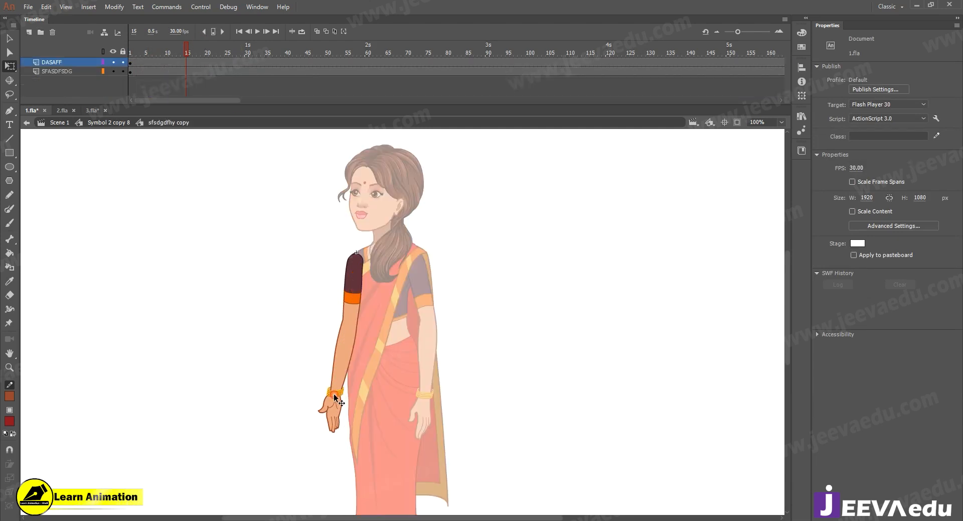
{"action": "left_click", "coordinate": [348, 355]}
{"action": "left_click", "coordinate": [186, 63]}
{"action": "key", "text": "F6"}
{"action": "left_click", "coordinate": [153, 62]}
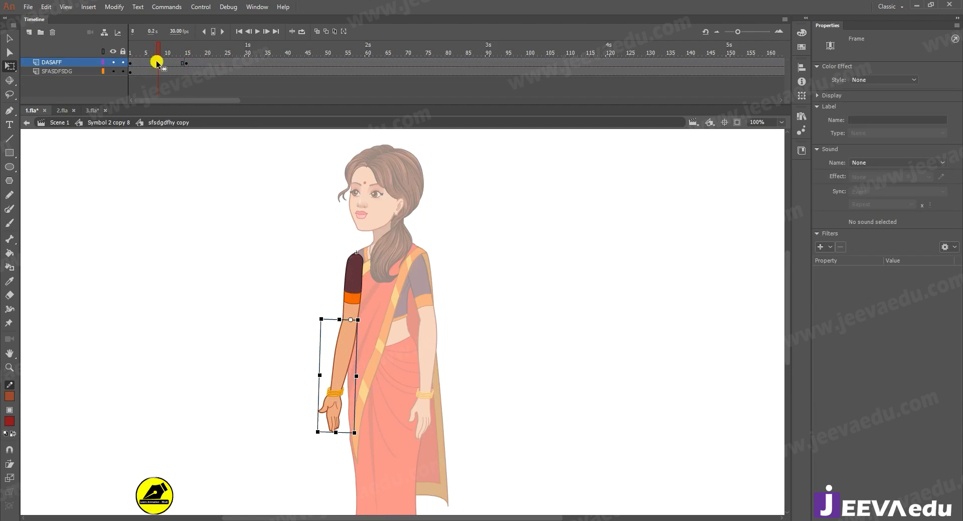
{"action": "right_click", "coordinate": [159, 60]}
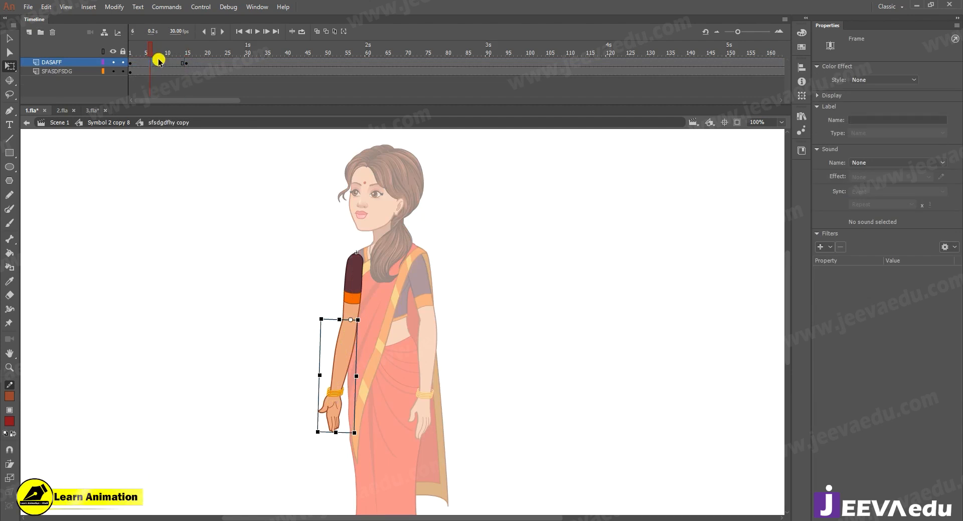
{"action": "left_click", "coordinate": [195, 88]}
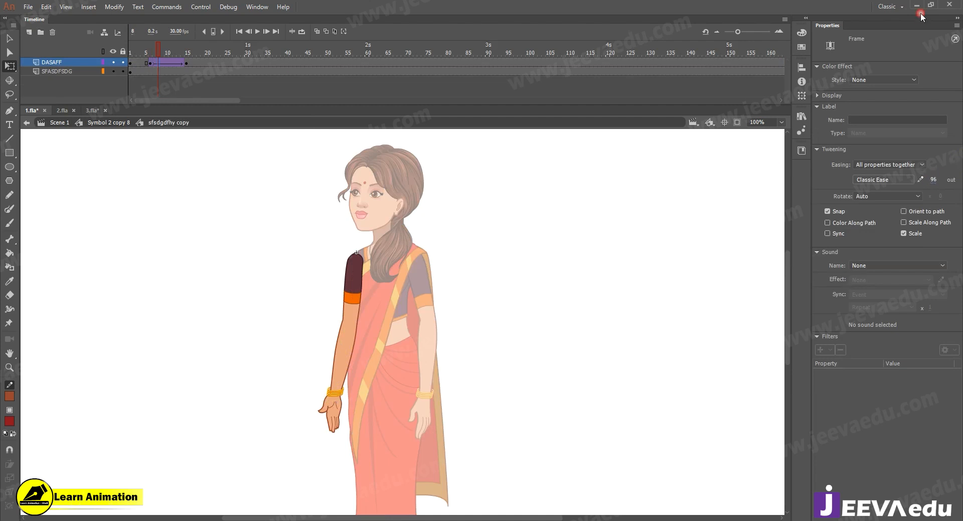
- Rotate the front forearm upward about the elbow at frame 15 until it points roughly horizontally away from the body
{"action": "left_click", "coordinate": [187, 62]}
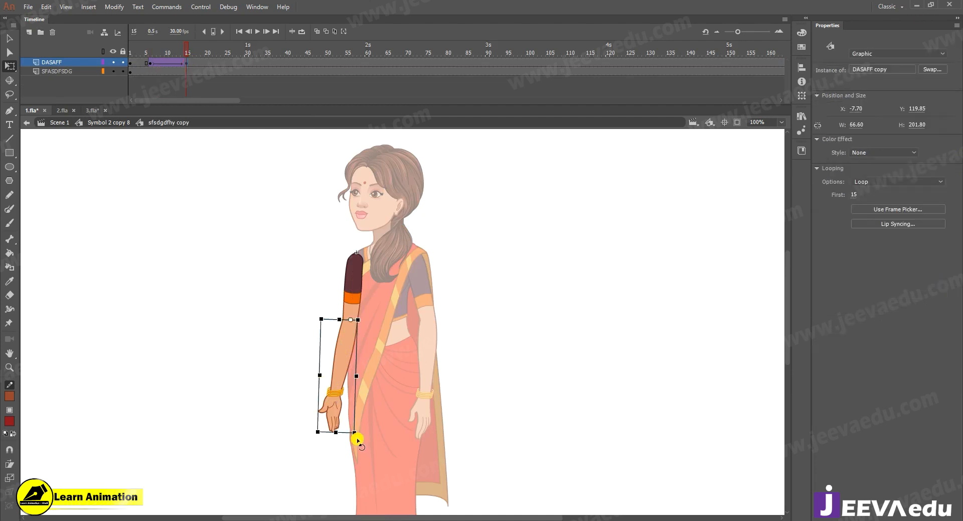
{"action": "left_click_drag", "start_coordinate": [358, 443], "coordinate": [260, 338]}
{"action": "key", "text": "z"}
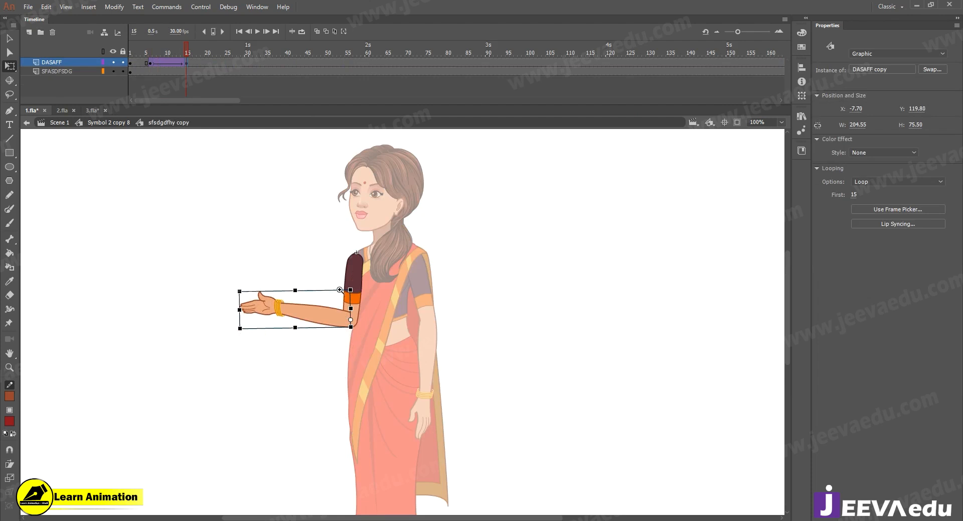
{"action": "left_click", "coordinate": [314, 311]}
{"action": "key", "text": "v"}
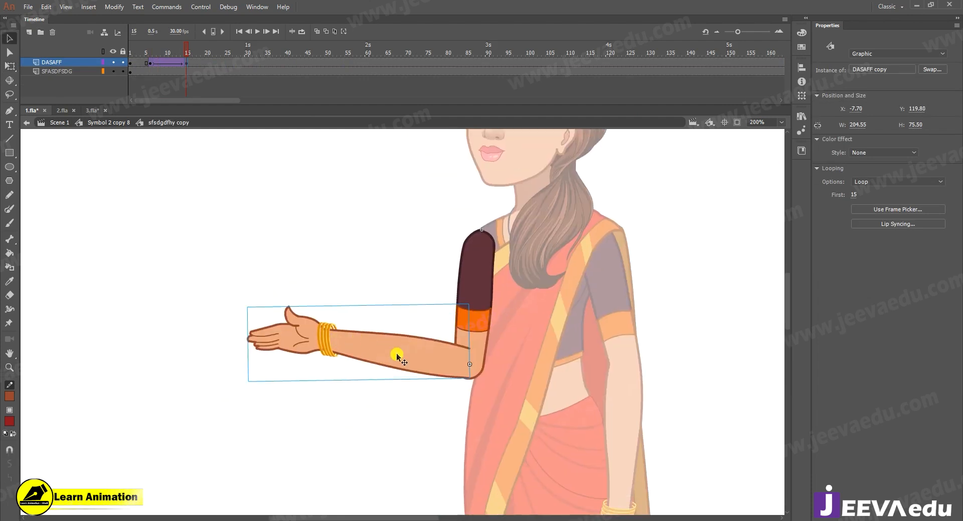
{"action": "left_click", "coordinate": [259, 399]}
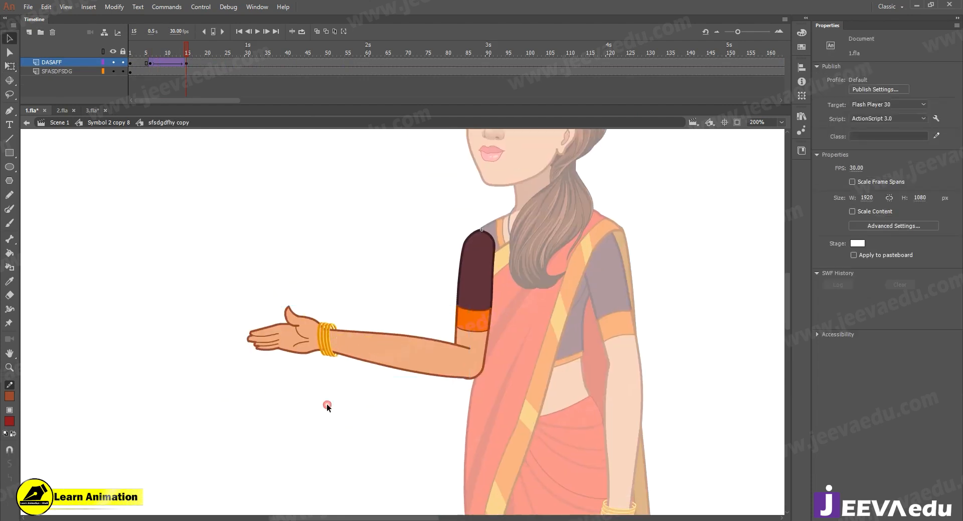
- Return to the body symbol and rotate the whole front arm outward and up from the shoulder at frame 15
{"action": "double_click", "coordinate": [327, 401]}
{"action": "key", "text": "z"}
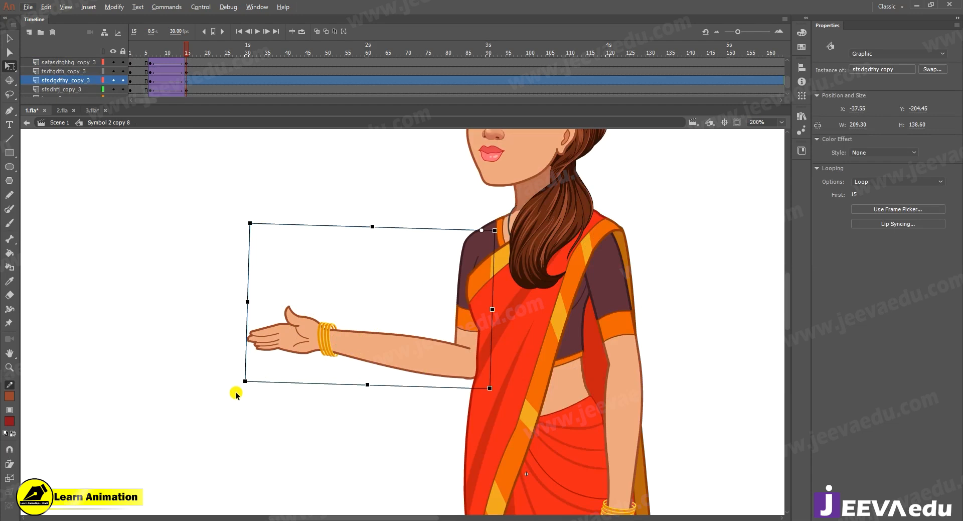
{"action": "left_click_drag", "start_coordinate": [245, 390], "coordinate": [167, 333]}
{"action": "key", "text": "z"}
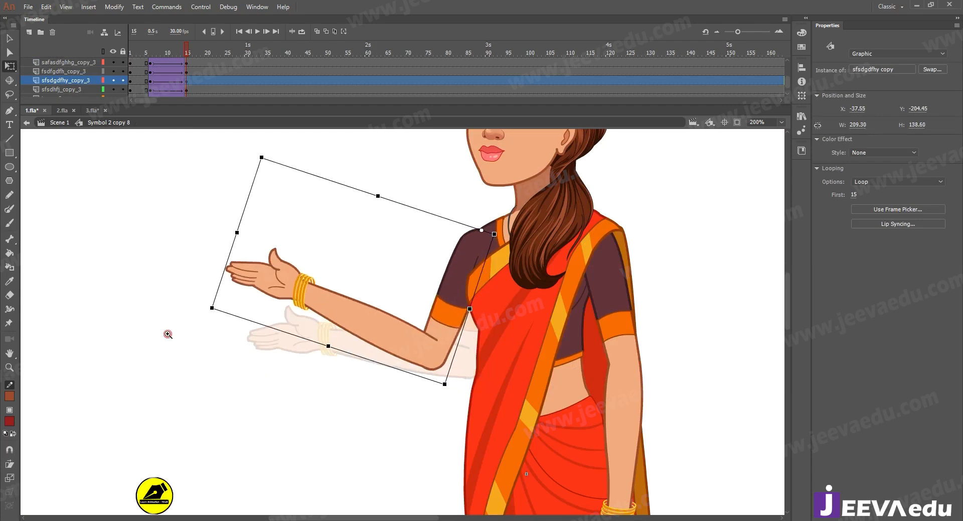
{"action": "key", "text": "ctrl+minus"}
{"action": "left_click_drag", "start_coordinate": [148, 52], "coordinate": [186, 74]}
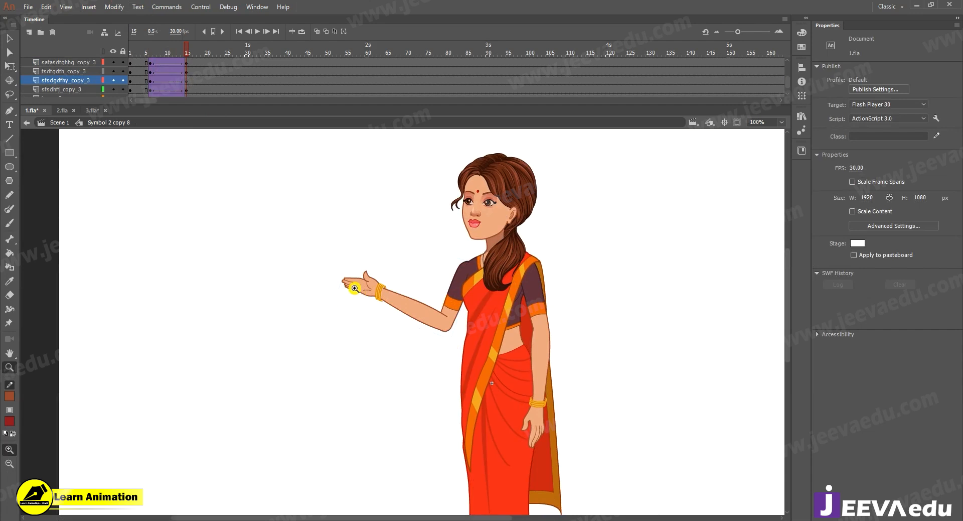
{"action": "key", "text": "v"}
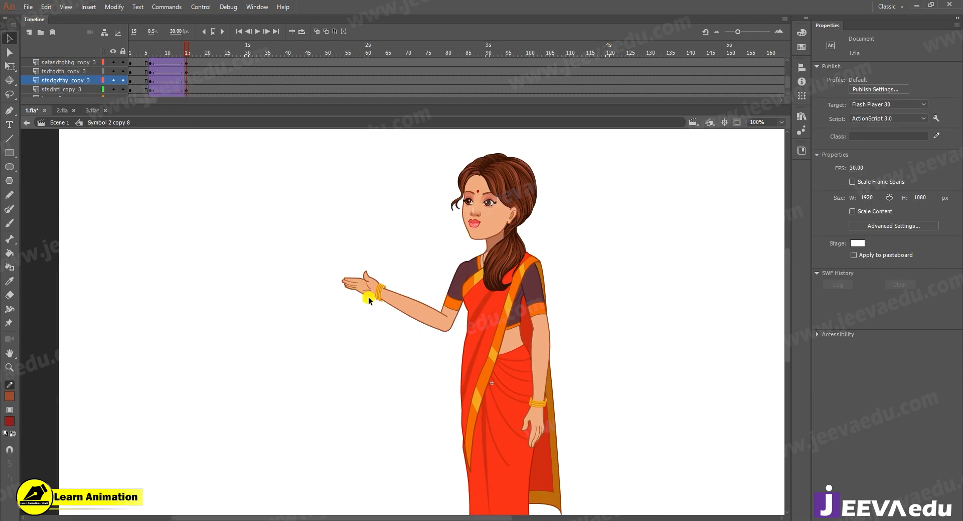
- Reopen the front arm symbol and set the forearm tween's ease to 100 out
{"action": "double_click", "coordinate": [371, 296]}
{"action": "left_click_drag", "start_coordinate": [181, 59], "coordinate": [159, 64]}
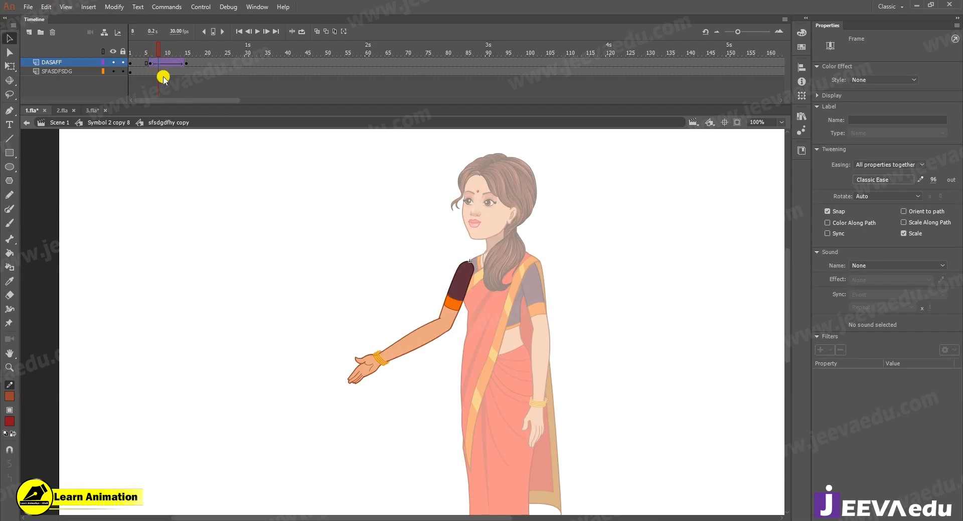
{"action": "left_click_drag", "start_coordinate": [182, 63], "coordinate": [187, 63]}
{"action": "left_click_drag", "start_coordinate": [935, 165], "coordinate": [930, 101]}
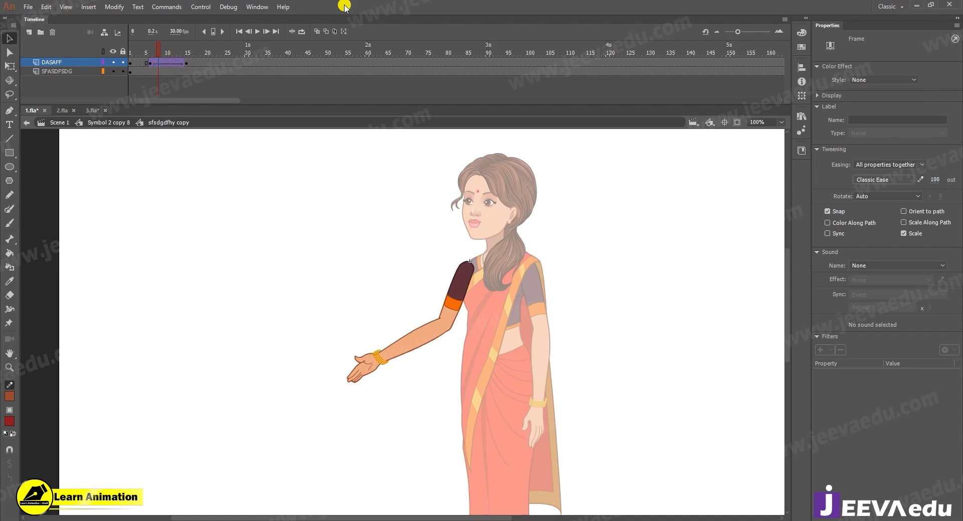
{"action": "left_click", "coordinate": [188, 63]}
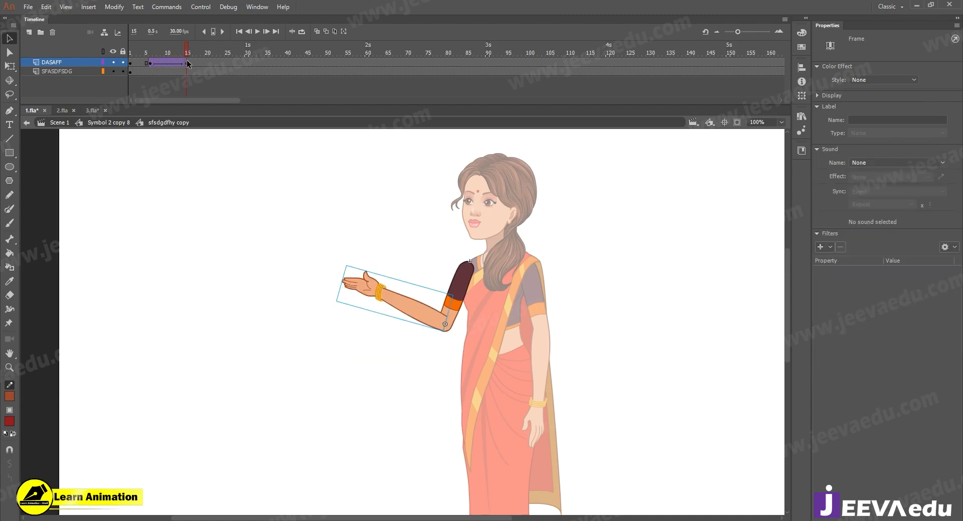
- Examine how the hand and the bangles are separated into pieces inside the forearm symbol at frame 15
{"action": "double_click", "coordinate": [360, 286]}
{"action": "left_click", "coordinate": [360, 288]}
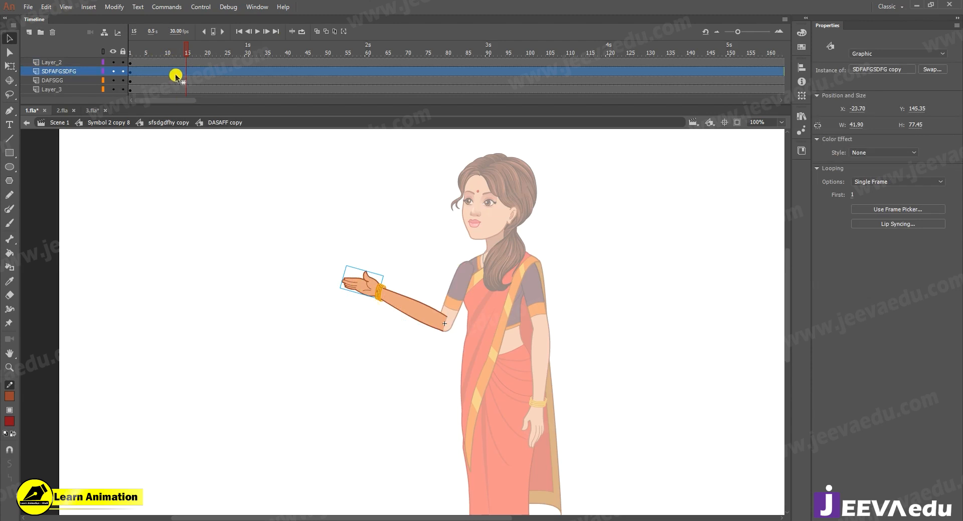
{"action": "left_click", "coordinate": [151, 122]}
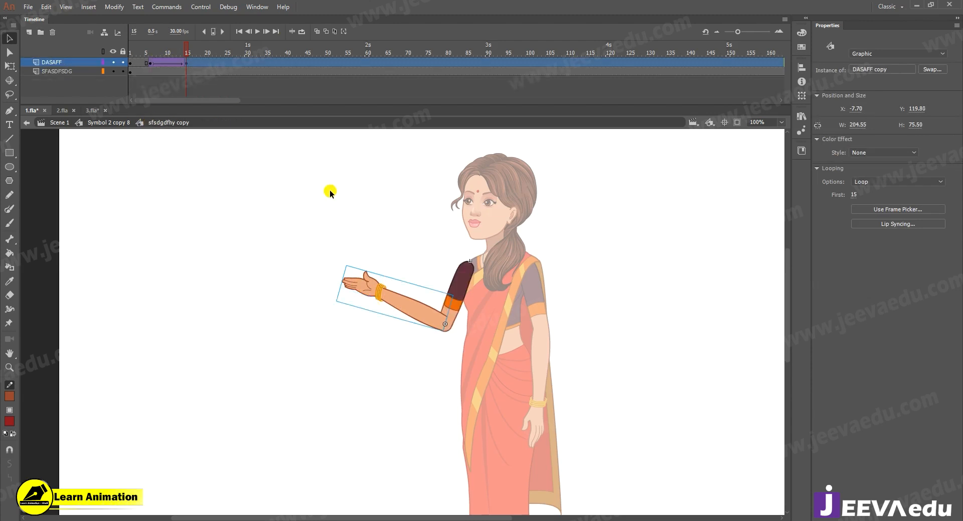
{"action": "left_click", "coordinate": [404, 304]}
{"action": "left_click_drag", "start_coordinate": [180, 46], "coordinate": [185, 72]}
{"action": "left_click", "coordinate": [353, 336]}
{"action": "left_click_drag", "start_coordinate": [353, 336], "coordinate": [231, 362]}
{"action": "key", "text": "v"}
{"action": "left_click", "coordinate": [307, 315]}
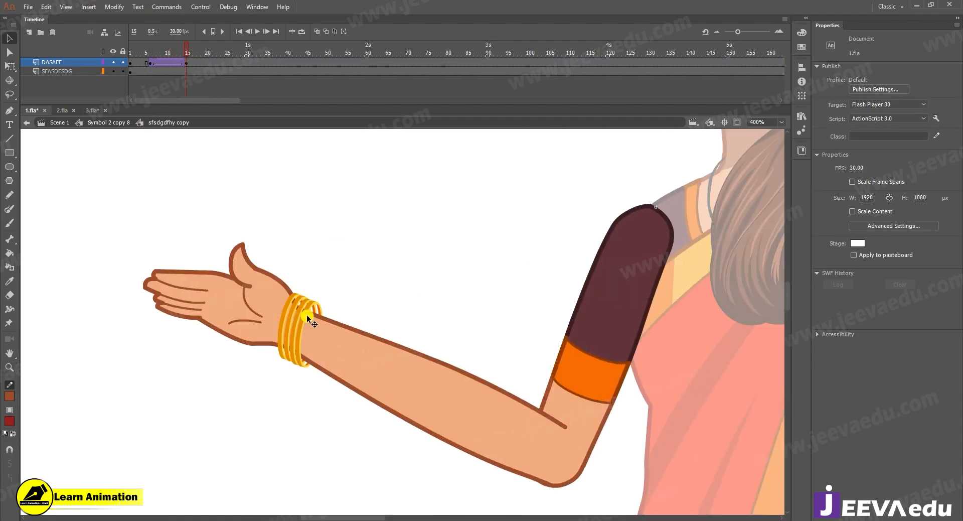
{"action": "double_click", "coordinate": [306, 314]}
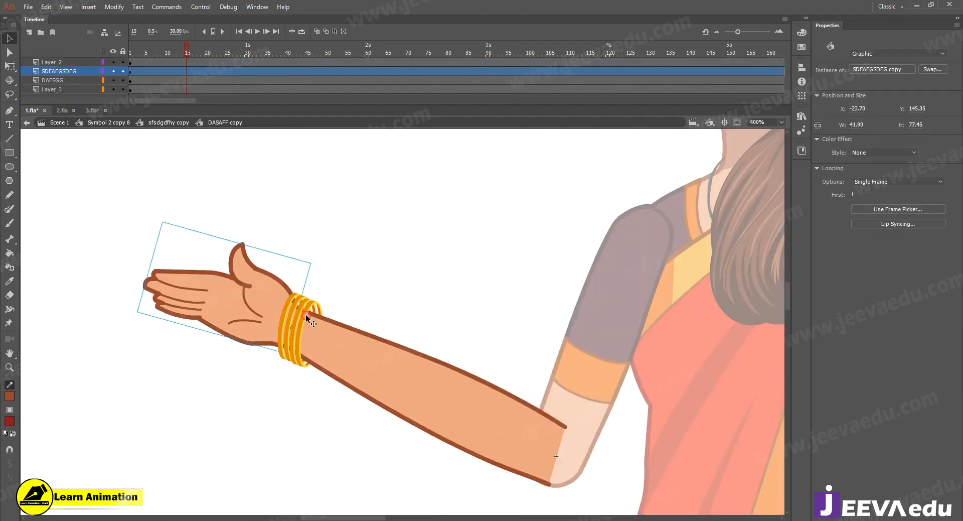
{"action": "left_click", "coordinate": [307, 305]}
{"action": "left_click", "coordinate": [313, 304], "text": "shift"}
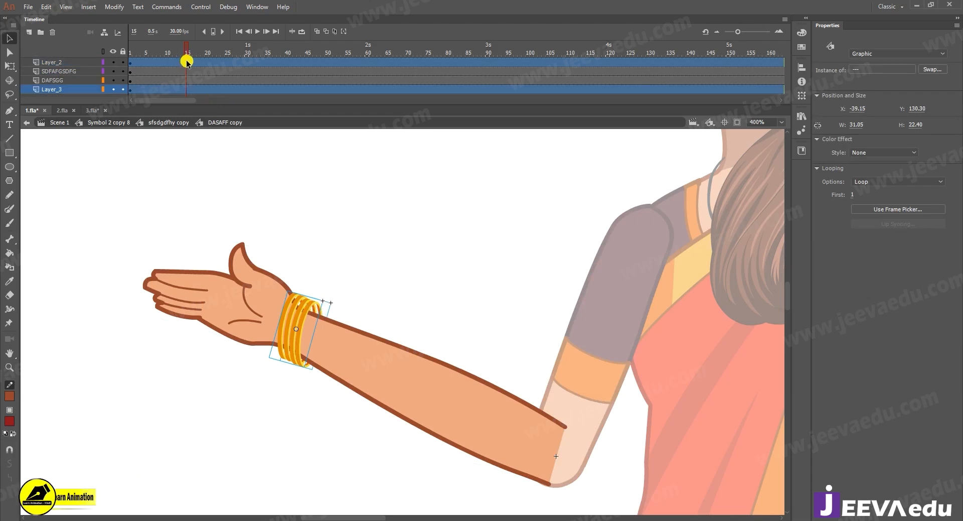
{"action": "left_click", "coordinate": [154, 122]}
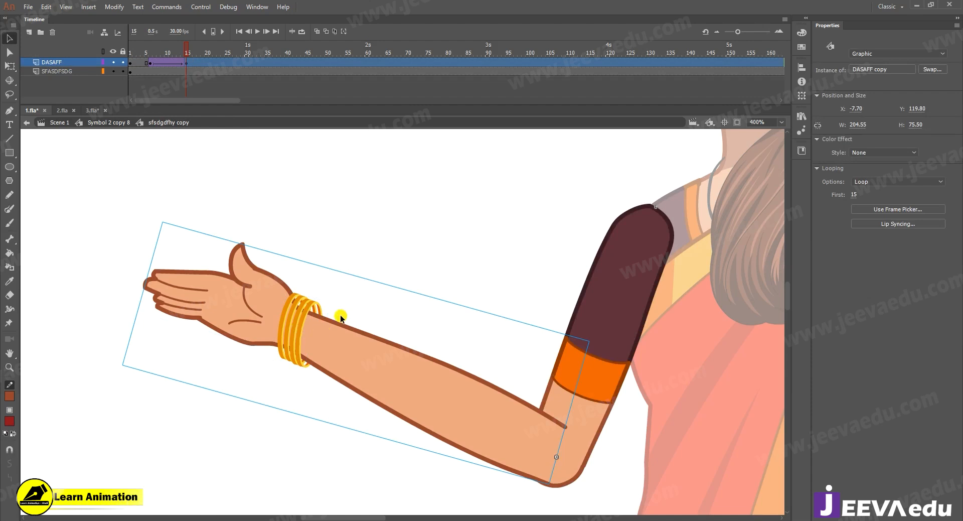
- Inside the forearm symbol, add keyframes at frames 15 and 6 on both bangle layers, Layer_2 and Layer_3
{"action": "double_click", "coordinate": [288, 331]}
{"action": "left_click", "coordinate": [187, 63]}
{"action": "key", "text": "F6"}
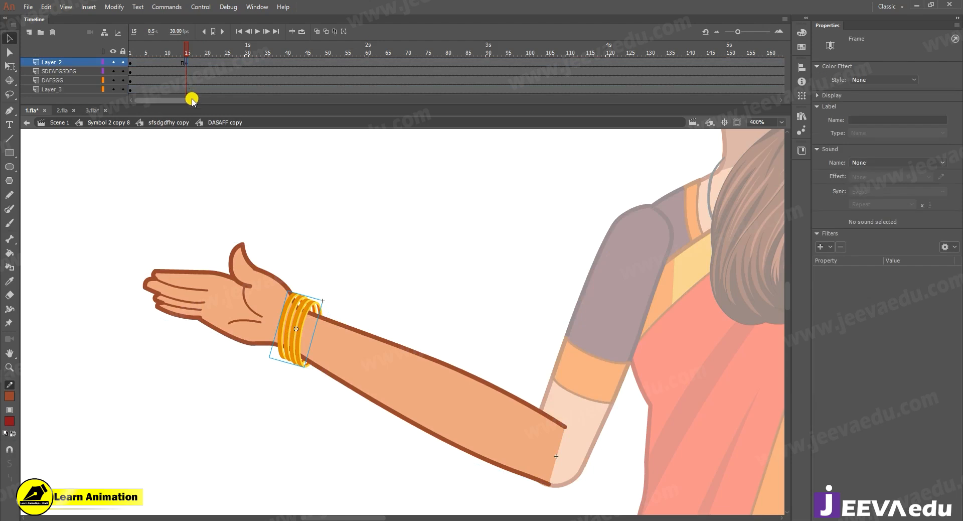
{"action": "left_click", "coordinate": [186, 90]}
{"action": "key", "text": "F6"}
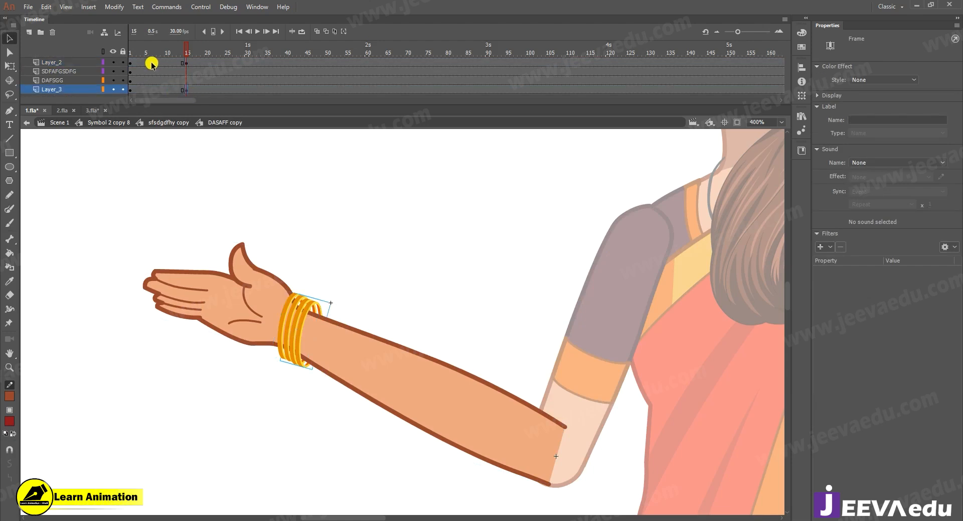
{"action": "left_click", "coordinate": [150, 64]}
{"action": "key", "text": "F6"}
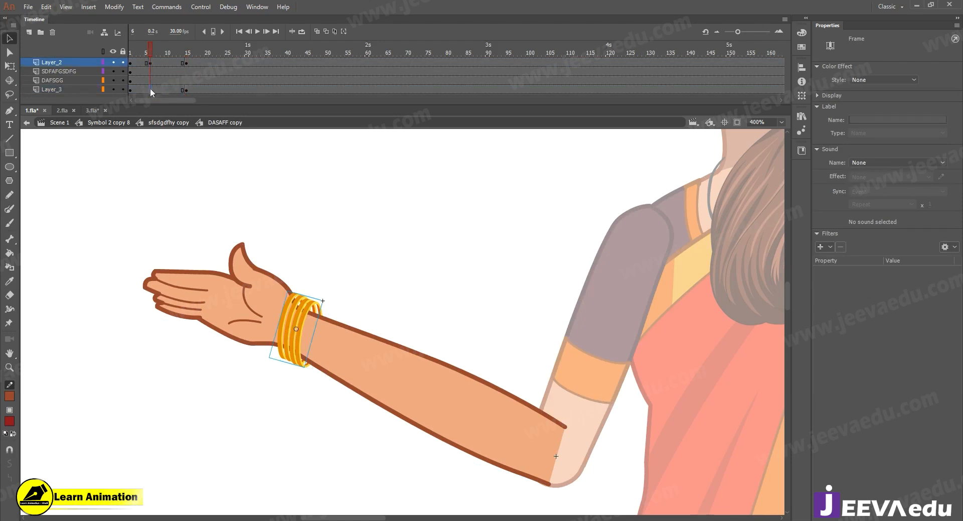
{"action": "left_click", "coordinate": [151, 91]}
{"action": "key", "text": "F6"}
- Create classic tweens between frames 6 and 15 on Layer_2 and Layer_3, with Layer_2 eased 95 out
{"action": "right_click", "coordinate": [171, 66]}
{"action": "left_click", "coordinate": [200, 90]}
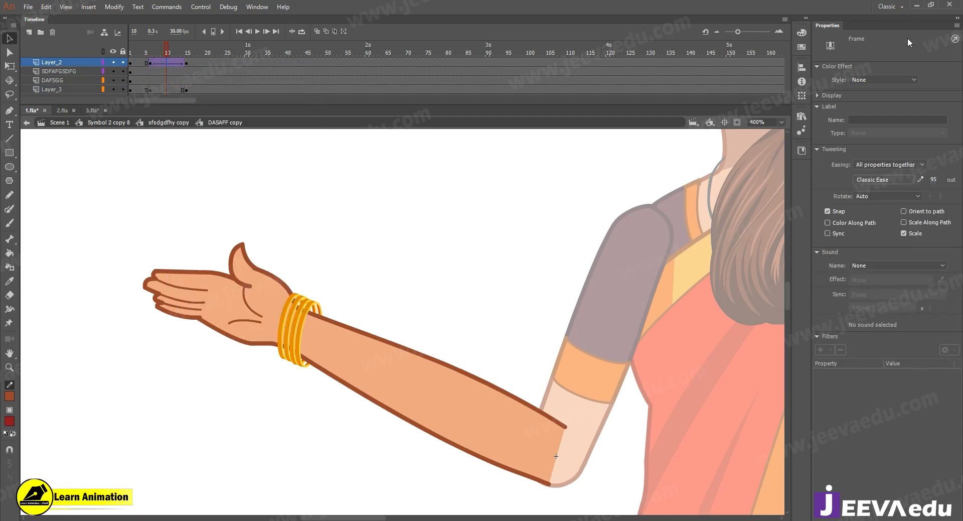
{"action": "right_click", "coordinate": [170, 90]}
{"action": "left_click", "coordinate": [200, 117]}
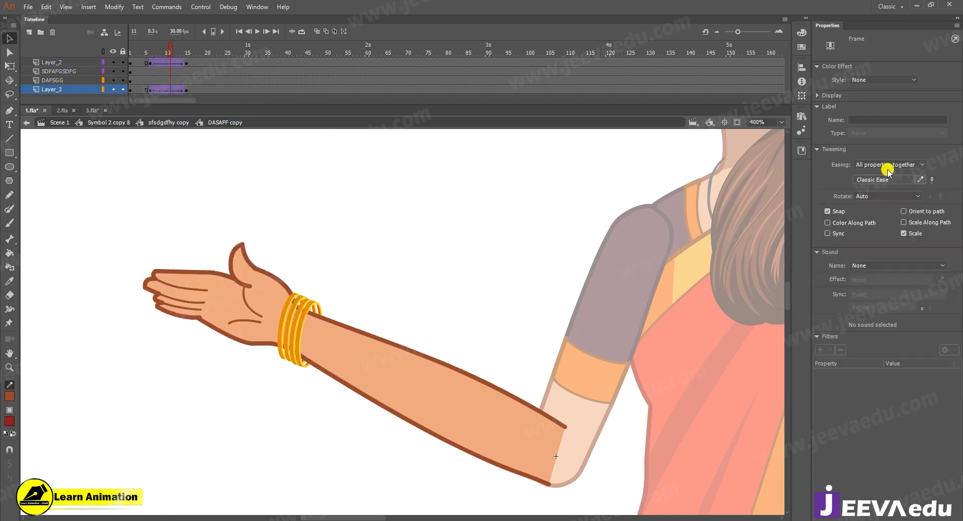
- Slide both bangle pieces along the forearm toward the elbow at frame 15, to about X -34, Y 105
{"action": "left_click", "coordinate": [186, 64]}
{"action": "left_click", "coordinate": [312, 335]}
{"action": "left_click_drag", "start_coordinate": [311, 306], "coordinate": [377, 217]}
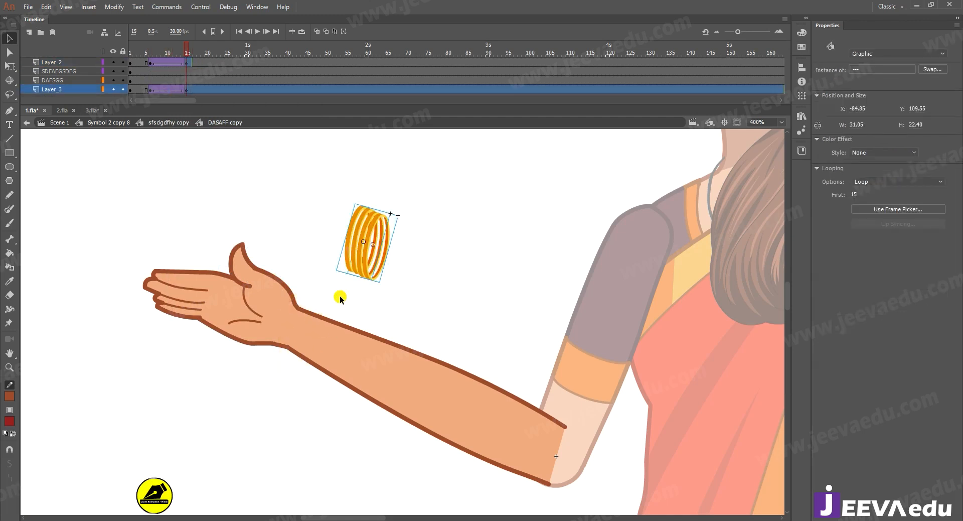
{"action": "key", "text": "ctrl+z"}
{"action": "key", "text": "z"}
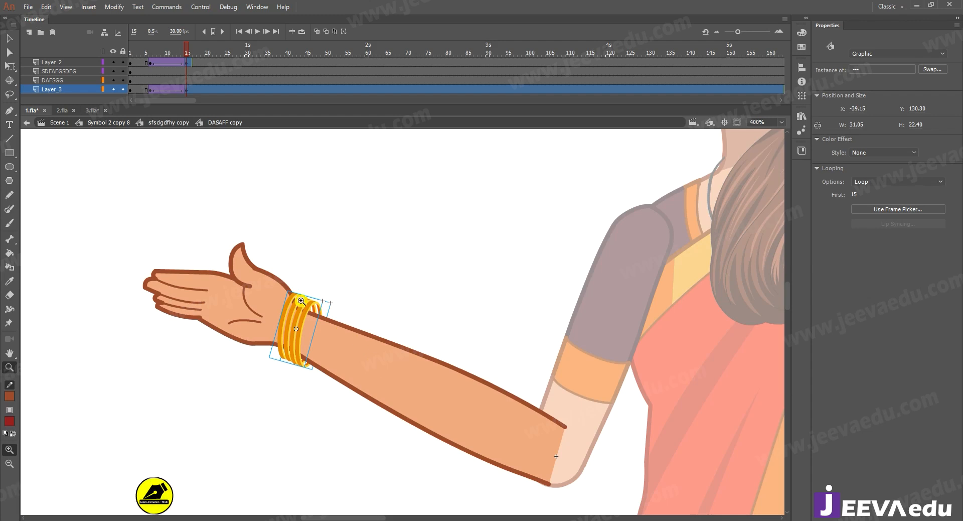
{"action": "key", "text": "v"}
{"action": "left_click_drag", "start_coordinate": [306, 308], "coordinate": [353, 332]}
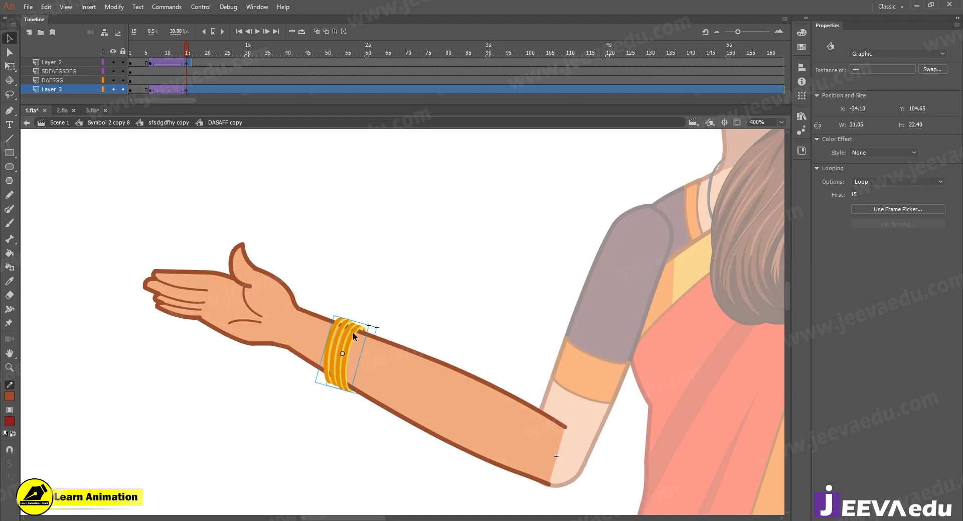
- Scrub through the arm animation in the front arm symbol to check how the bangles move with the forearm
{"action": "left_click_drag", "start_coordinate": [194, 49], "coordinate": [200, 82]}
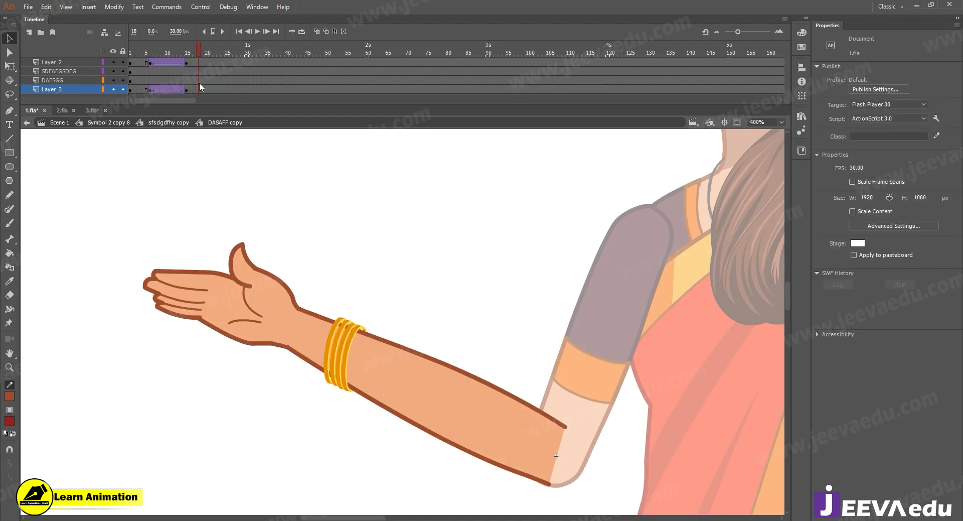
{"action": "left_click", "coordinate": [153, 123]}
{"action": "left_click_drag", "start_coordinate": [155, 53], "coordinate": [140, 63]}
{"action": "key", "text": "z"}
{"action": "left_click", "coordinate": [337, 326], "text": "alt"}
{"action": "left_click", "coordinate": [390, 399], "text": "alt"}
{"action": "left_click", "coordinate": [386, 382]}
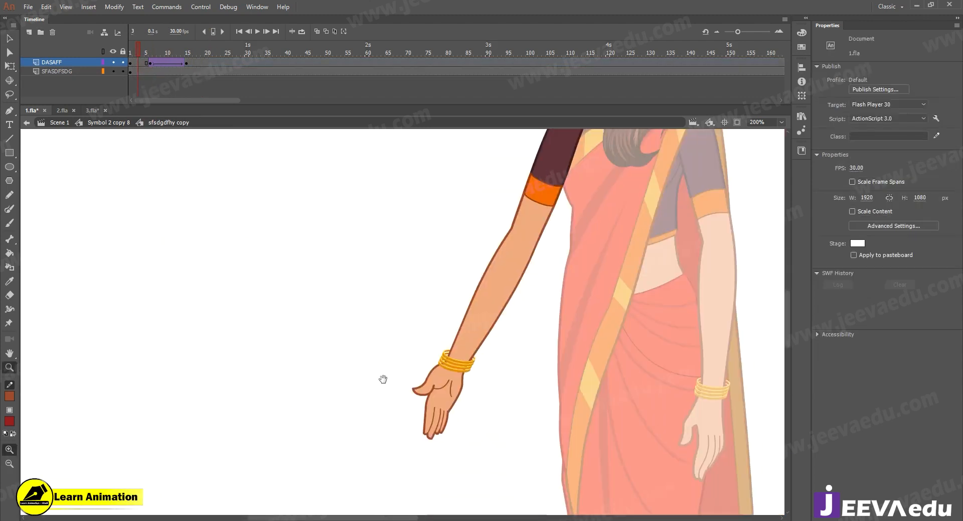
{"action": "left_click_drag", "start_coordinate": [476, 353], "coordinate": [398, 377]}
{"action": "left_click_drag", "start_coordinate": [153, 47], "coordinate": [200, 63]}
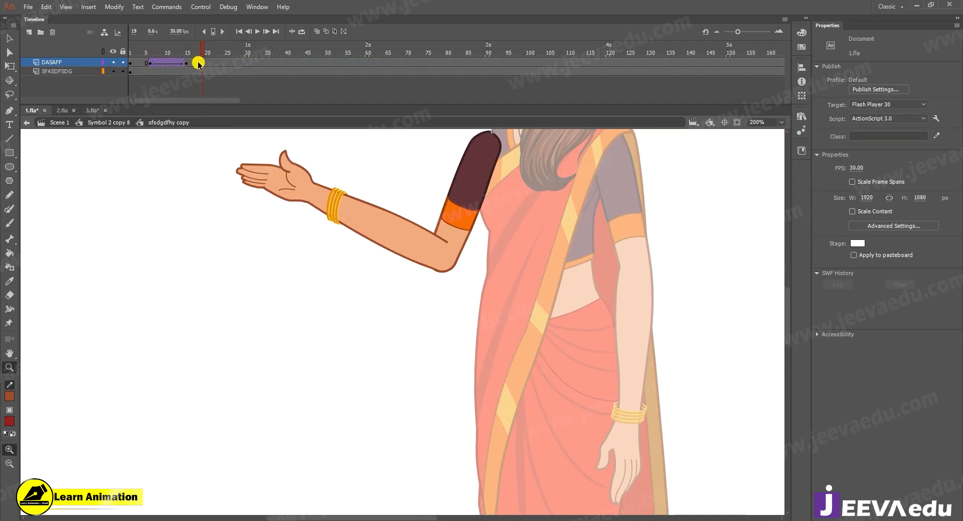
{"action": "left_click", "coordinate": [186, 63]}
{"action": "left_click", "coordinate": [335, 266], "text": "alt"}
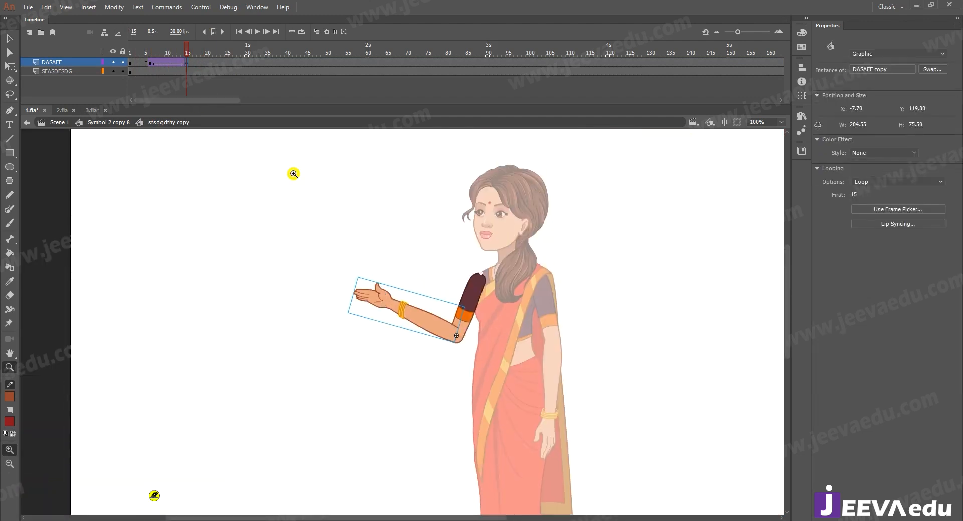
- Open the front forearm symbol for editing and select the hand instance
{"action": "left_click", "coordinate": [375, 300]}
{"action": "key", "text": "v"}
{"action": "double_click", "coordinate": [393, 309]}
{"action": "left_click", "coordinate": [407, 322]}
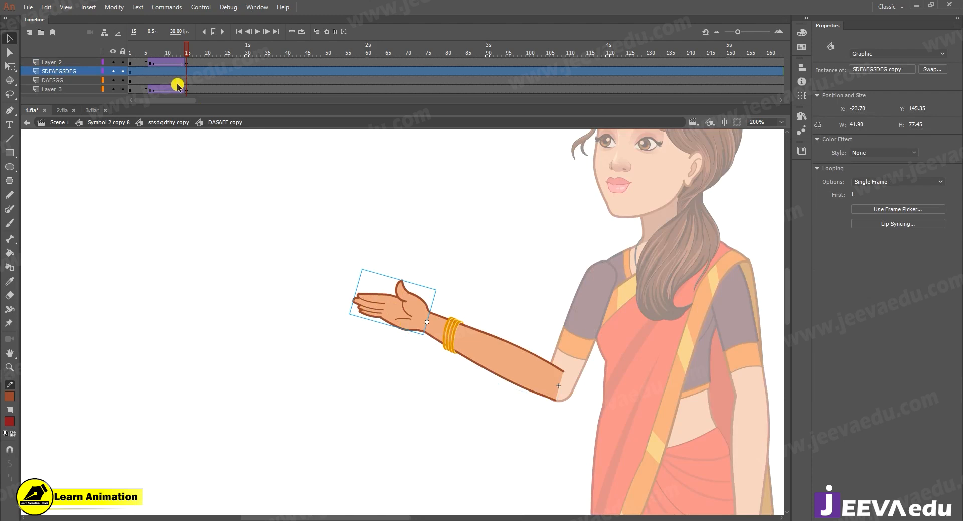
- Try adding keyframes at frames 15 and 6 on the hand layer with a classic tween between them
{"action": "left_click", "coordinate": [187, 71]}
{"action": "key", "text": "F6"}
{"action": "left_click", "coordinate": [151, 71]}
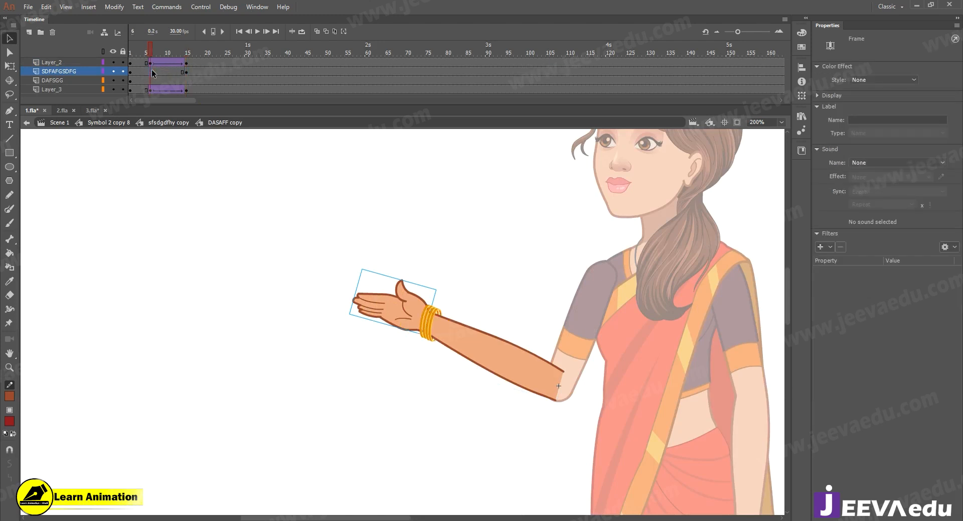
{"action": "right_click", "coordinate": [162, 72]}
{"action": "left_click", "coordinate": [205, 100]}
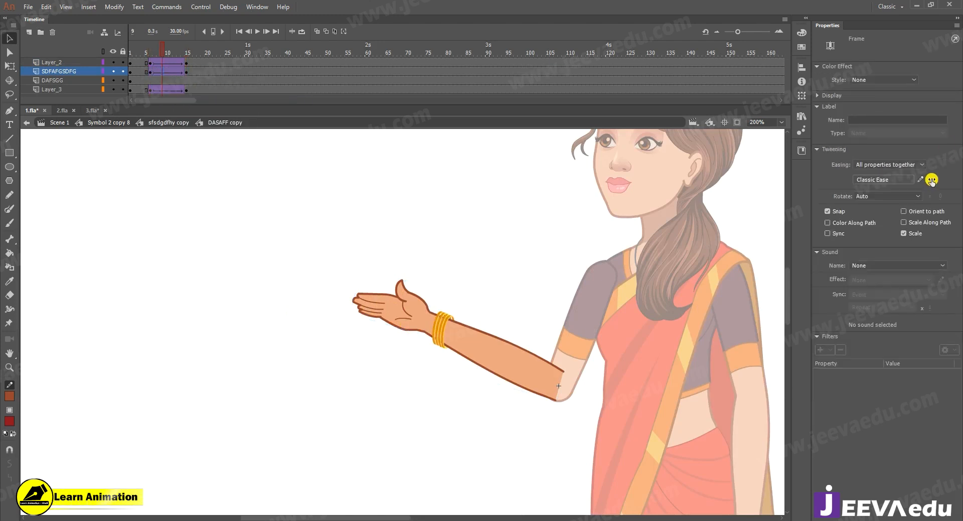
{"action": "left_click", "coordinate": [186, 71]}
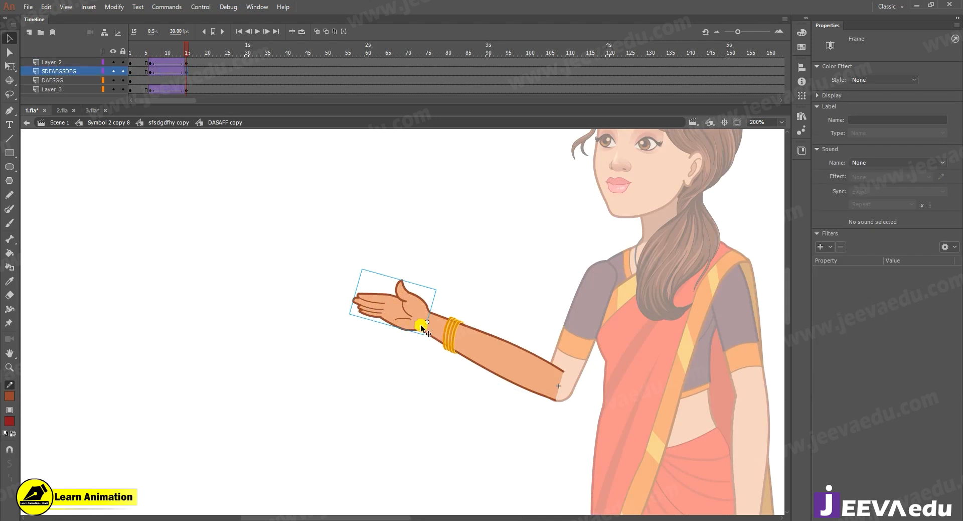
- Examine the hand poses stored in the first three frames of the hand symbol and return to the forearm symbol
{"action": "double_click", "coordinate": [397, 315]}
{"action": "left_click", "coordinate": [392, 323]}
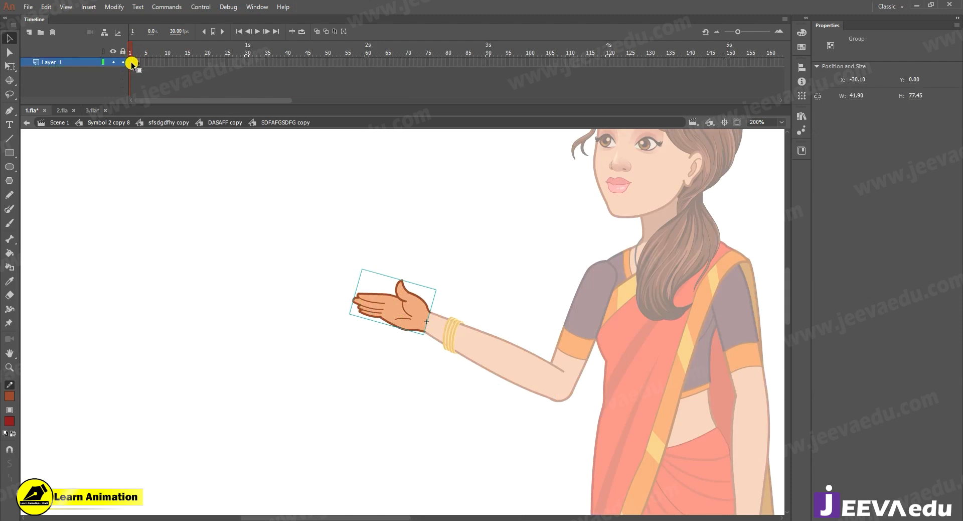
{"action": "left_click", "coordinate": [229, 123]}
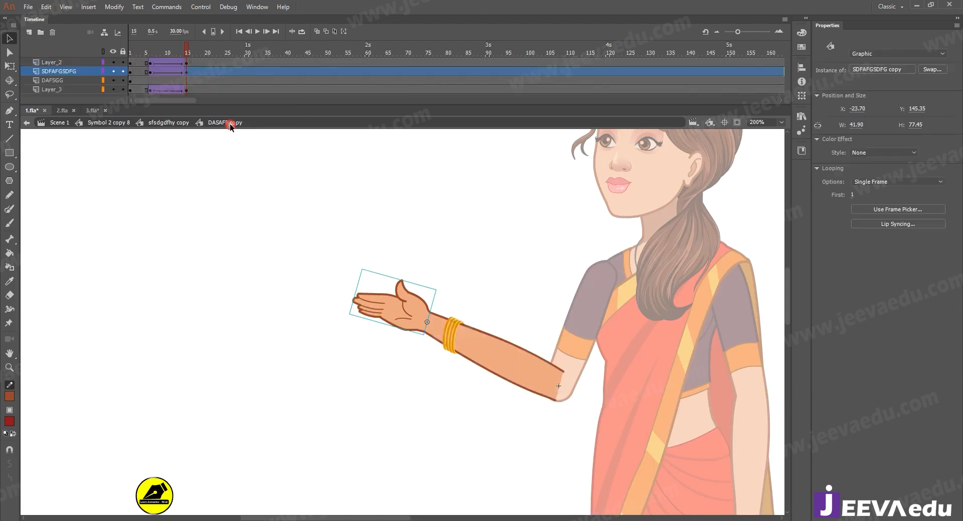
{"action": "double_click", "coordinate": [395, 308]}
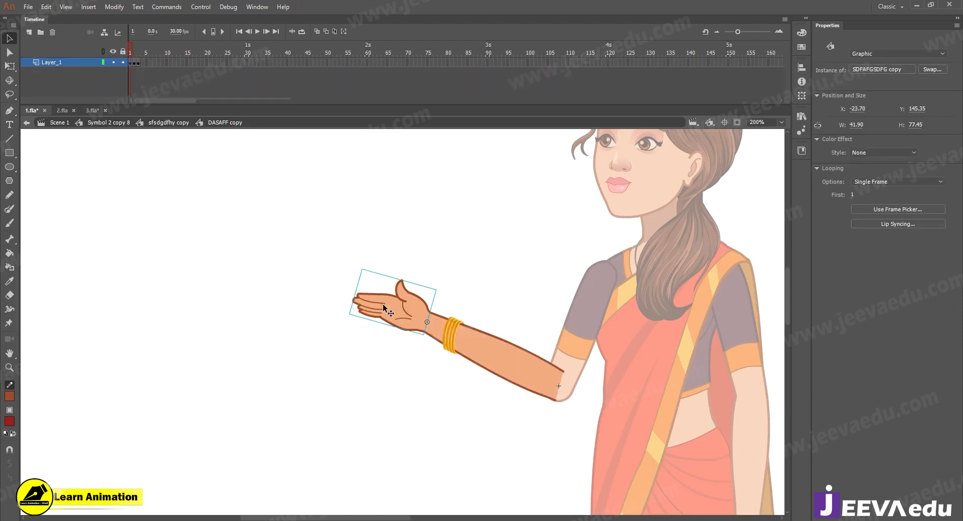
{"action": "left_click", "coordinate": [138, 62]}
{"action": "left_click", "coordinate": [130, 61]}
{"action": "double_click", "coordinate": [212, 185]}
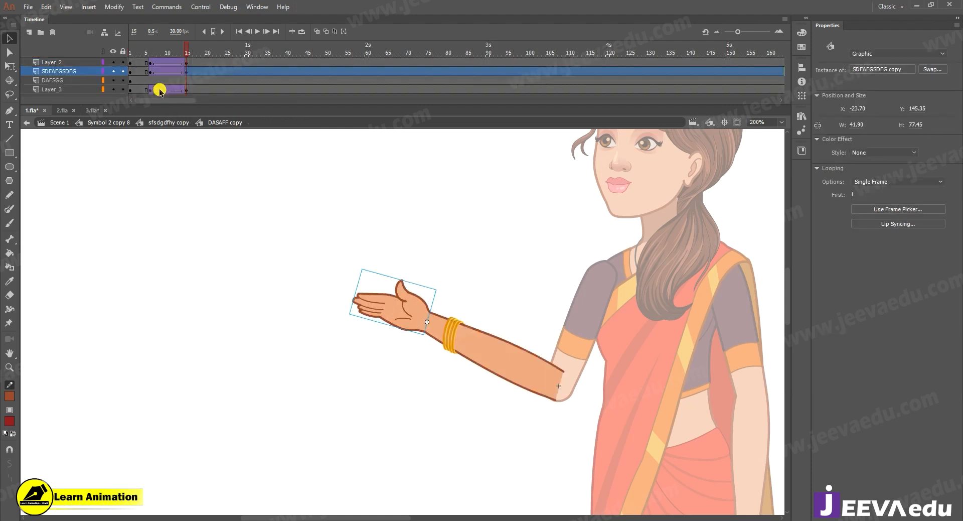
- Clear the frame 6 and 15 keyframes and the tween from the hand layer SDFAFGSDFG
{"action": "left_click", "coordinate": [202, 71]}
{"action": "right_click", "coordinate": [186, 73]}
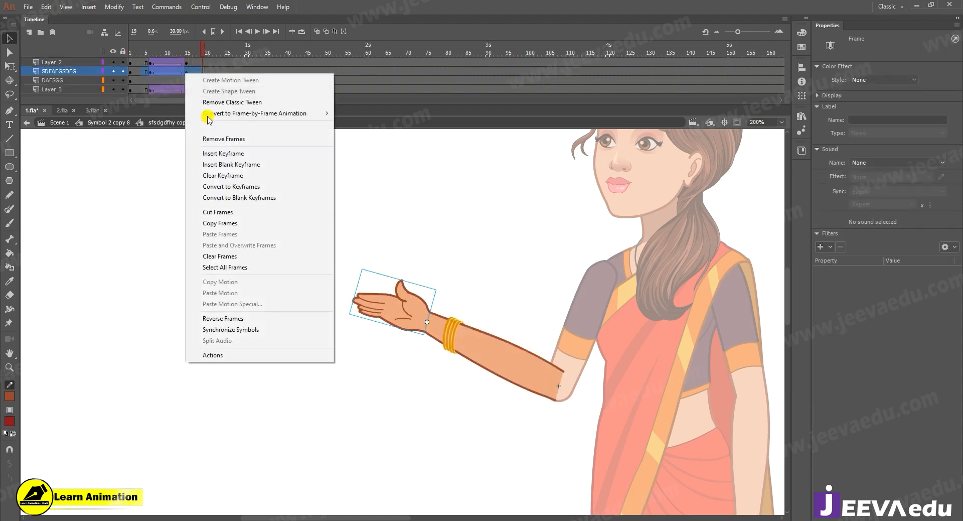
{"action": "left_click", "coordinate": [212, 175]}
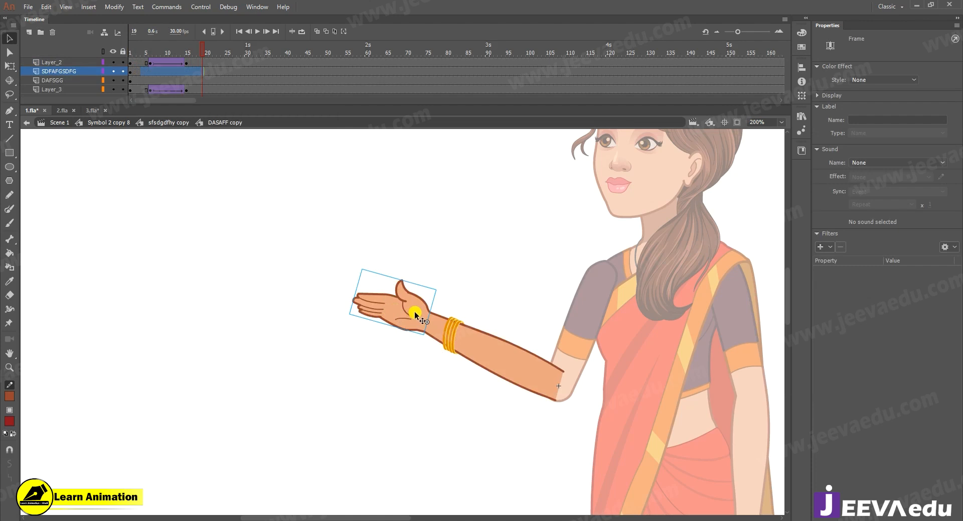
- Set the hand instance's looping to Loop and scrub the first frames to check how its poses play
{"action": "left_click", "coordinate": [412, 322]}
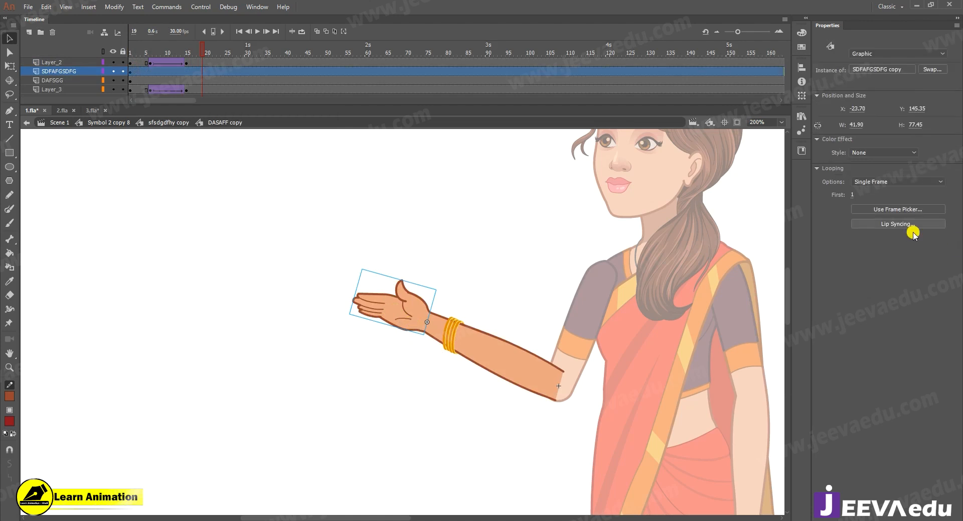
{"action": "left_click", "coordinate": [877, 182]}
{"action": "left_click", "coordinate": [875, 193]}
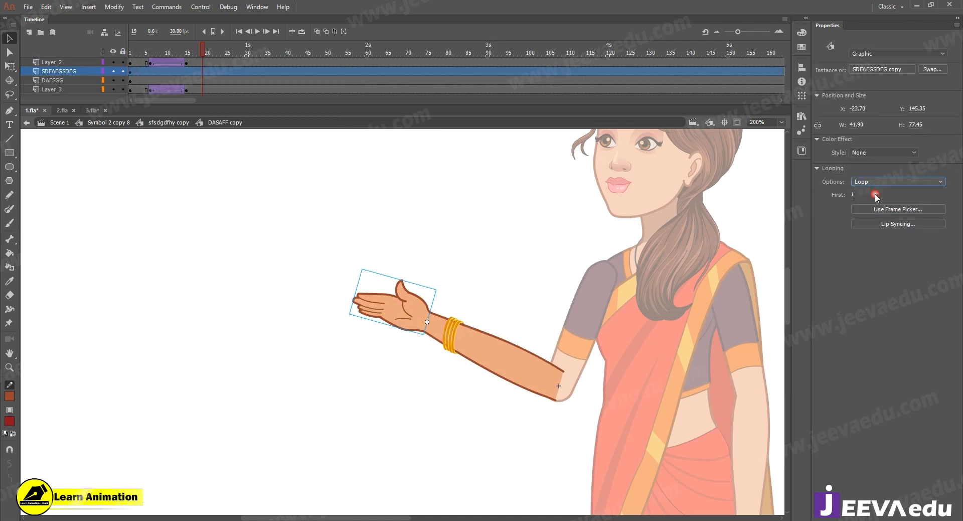
{"action": "double_click", "coordinate": [394, 311]}
{"action": "left_click_drag", "start_coordinate": [335, 271], "coordinate": [497, 402]}
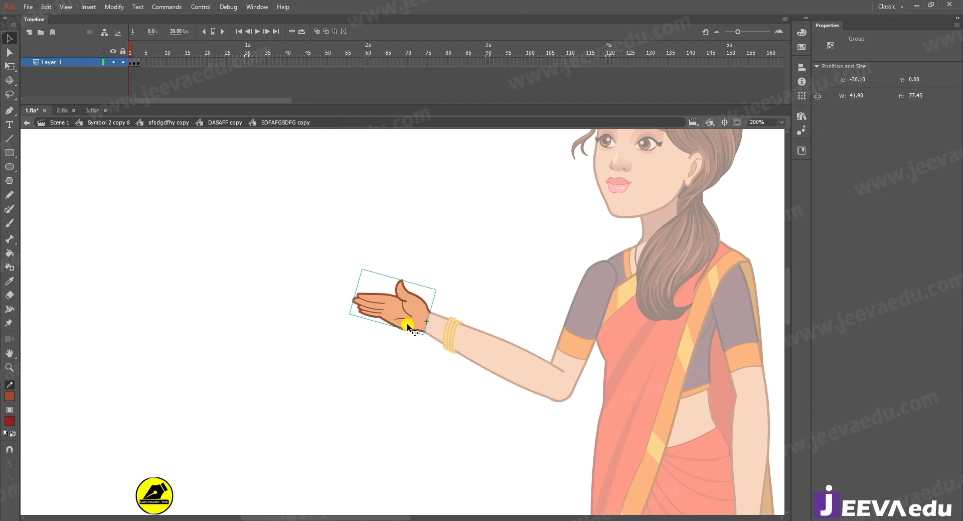
{"action": "left_click", "coordinate": [228, 122]}
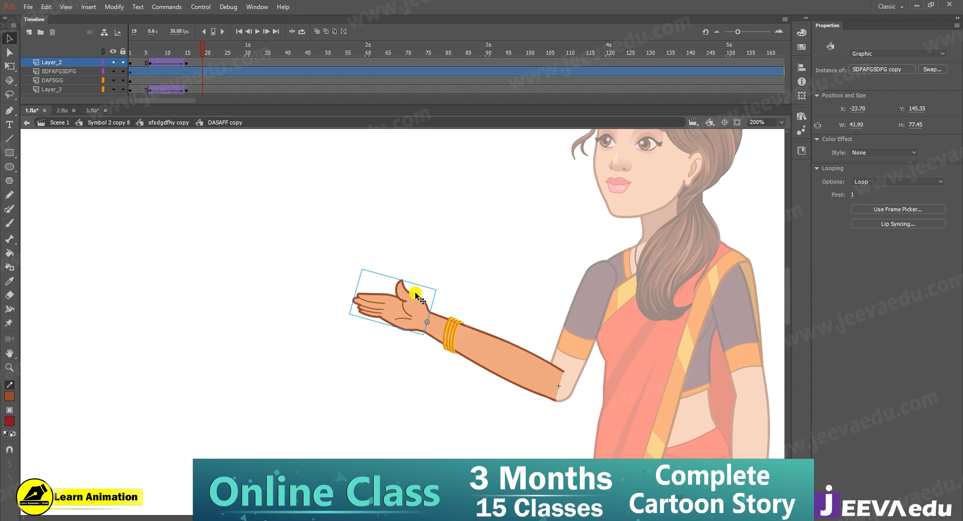
{"action": "left_click", "coordinate": [150, 70]}
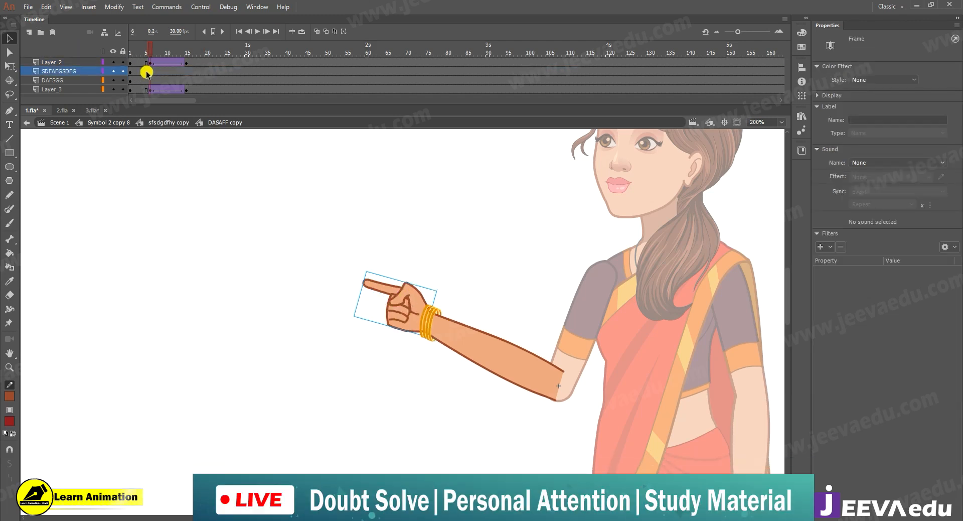
{"action": "left_click_drag", "start_coordinate": [130, 53], "coordinate": [138, 53]}
- At frame 1, convert the hand instance into a new graphic symbol
{"action": "left_click", "coordinate": [394, 311]}
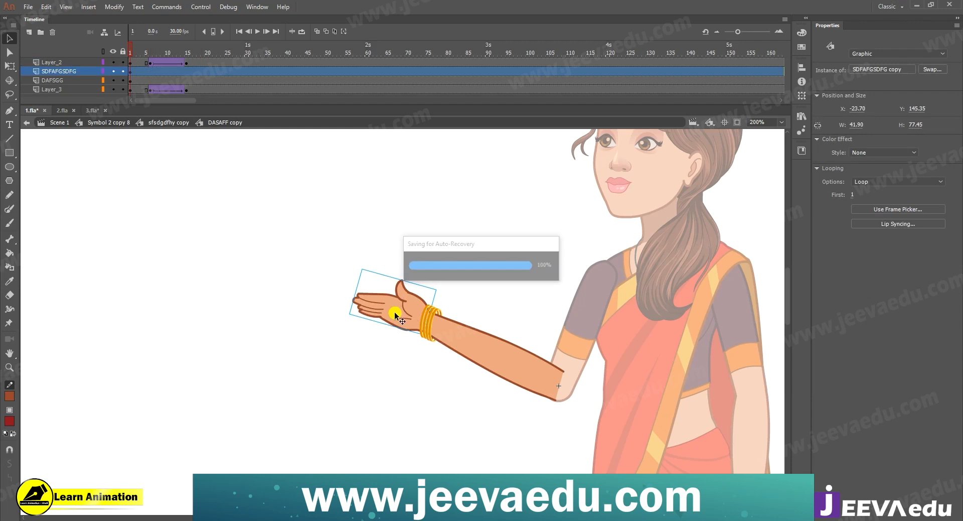
{"action": "key", "text": "F8"}
{"action": "left_click", "coordinate": [672, 164]}
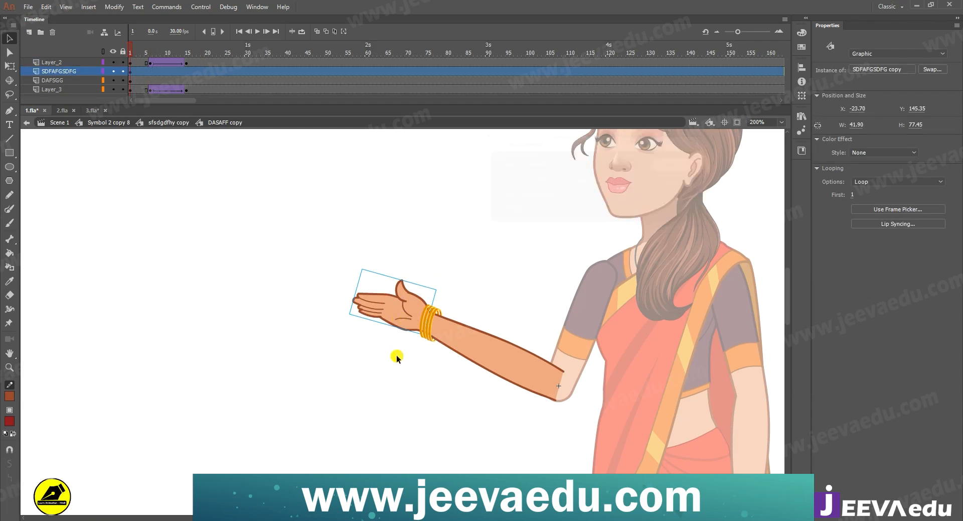
{"action": "key", "text": "q"}
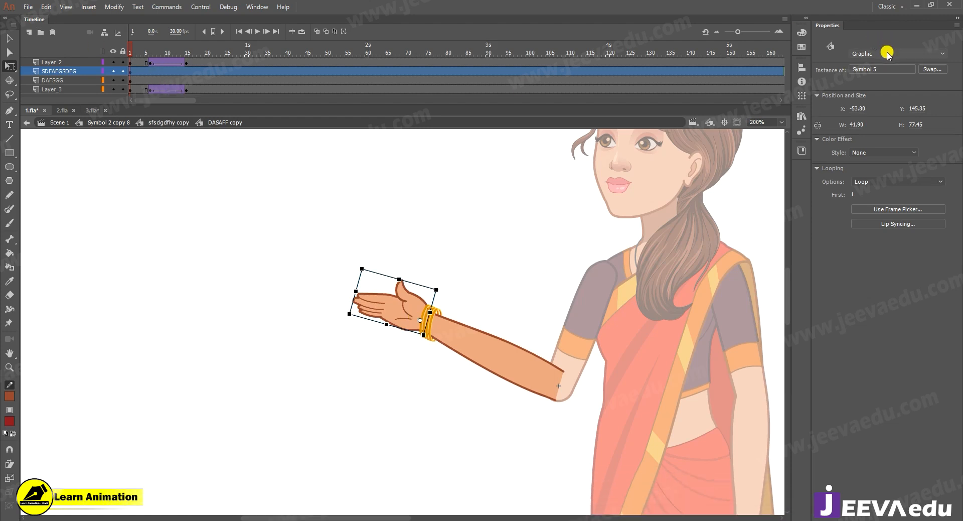
- Inside the new hand symbol, extend Layer_1's frames to about frame 105
{"action": "left_click", "coordinate": [150, 71]}
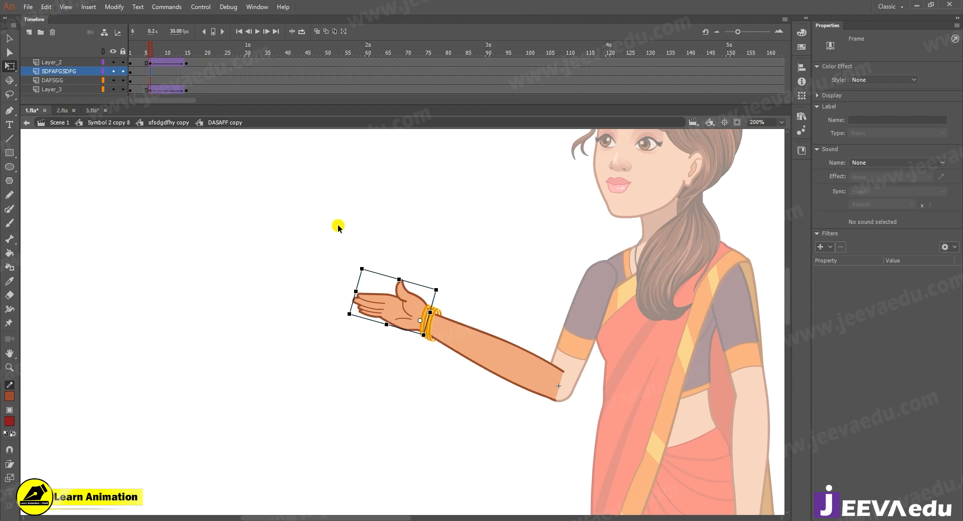
{"action": "double_click", "coordinate": [391, 300]}
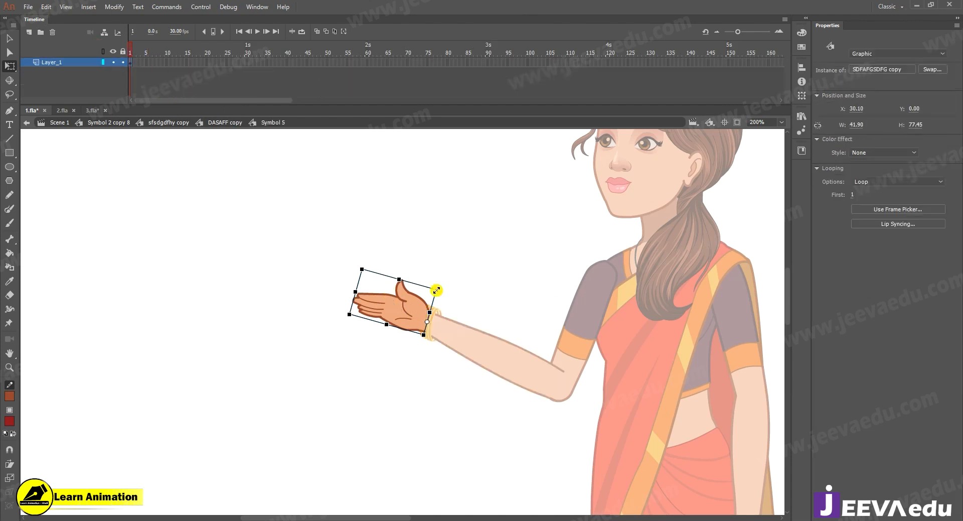
{"action": "left_click_drag", "start_coordinate": [226, 62], "coordinate": [490, 67]}
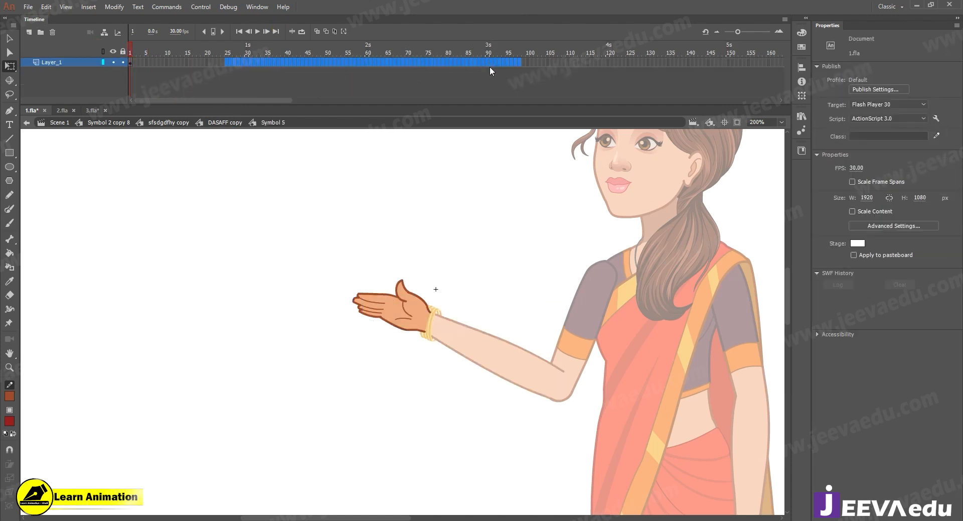
{"action": "key", "text": "F5"}
{"action": "key", "text": "F5"}
{"action": "left_click_drag", "start_coordinate": [549, 54], "coordinate": [130, 54]}
- Set the nested hand instance's looping to Single Frame and return to the forearm symbol
{"action": "left_click", "coordinate": [389, 304]}
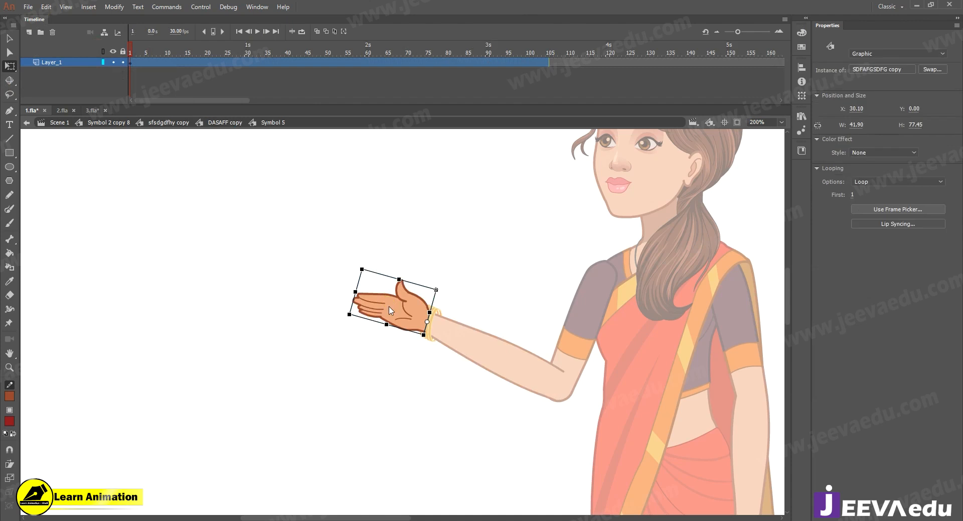
{"action": "left_click", "coordinate": [882, 183]}
{"action": "left_click", "coordinate": [881, 215]}
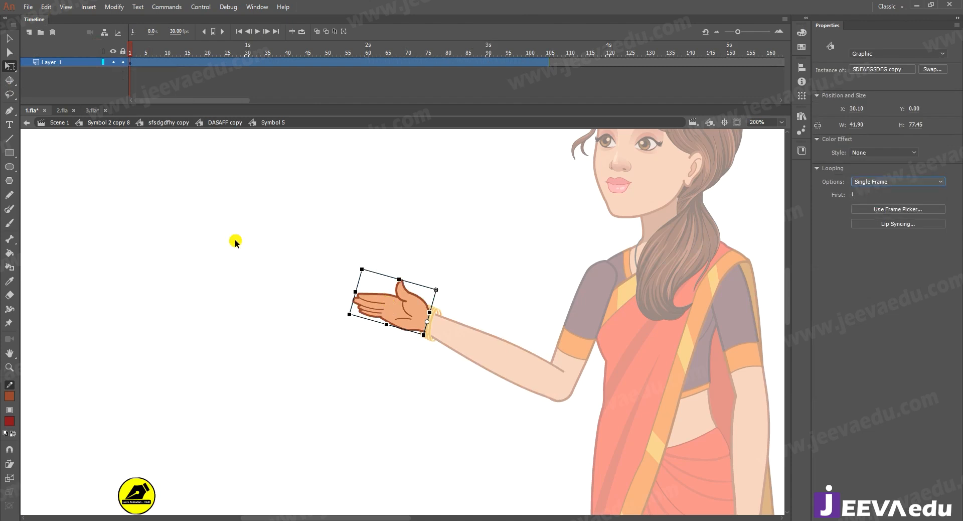
{"action": "double_click", "coordinate": [204, 241]}
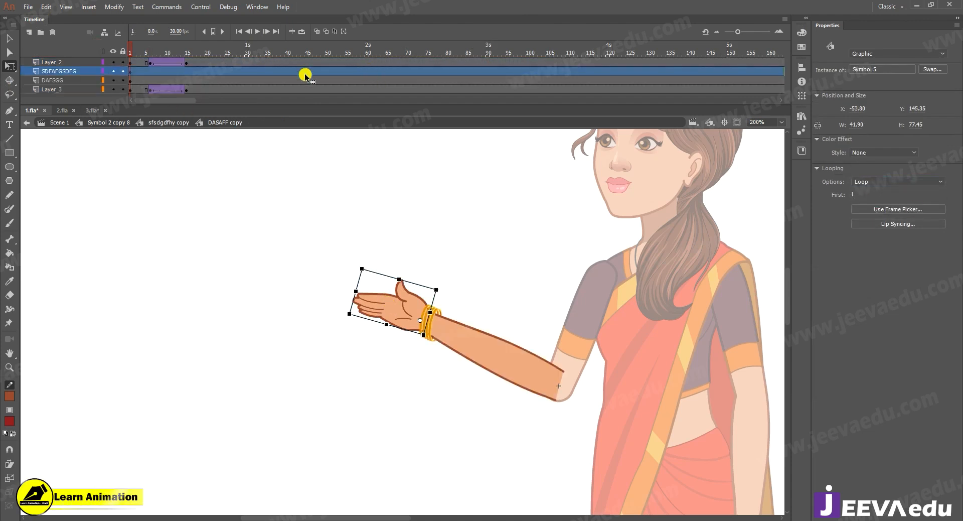
- Add keyframes at frames 6 and 15 on the hand layer and create a classic tween between them, eased 91 out
{"action": "left_click_drag", "start_coordinate": [147, 72], "coordinate": [150, 71]}
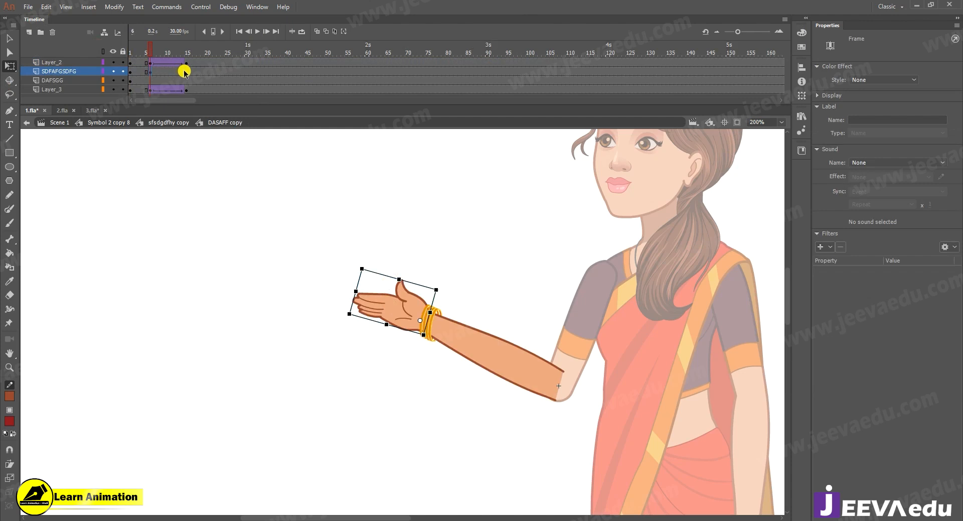
{"action": "left_click", "coordinate": [184, 72]}
{"action": "right_click", "coordinate": [164, 74]}
{"action": "left_click", "coordinate": [198, 95]}
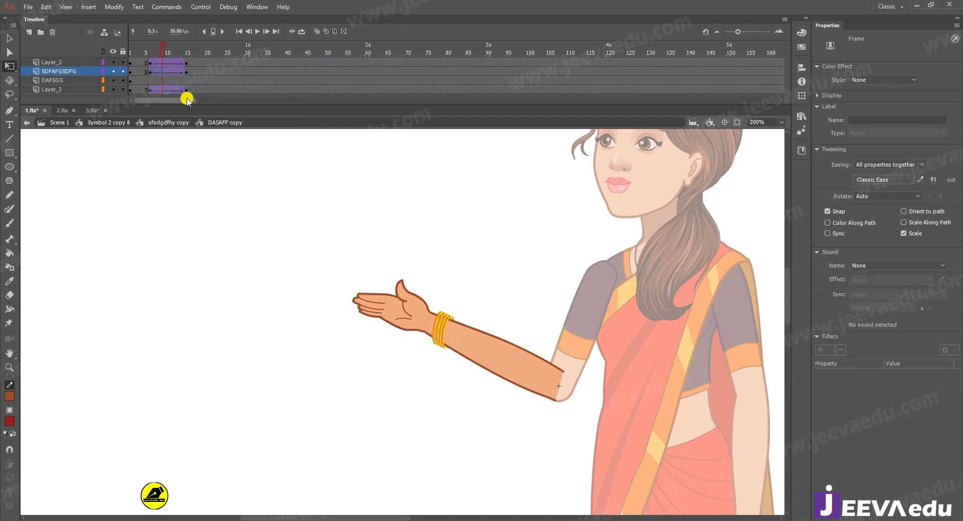
- Inside the new hand symbol, add a keyframe at frame 8, choose hand pose 2 with the Frame Picker, and return to the forearm symbol
{"action": "left_click", "coordinate": [186, 72]}
{"action": "left_click", "coordinate": [402, 314]}
{"action": "key", "text": "z"}
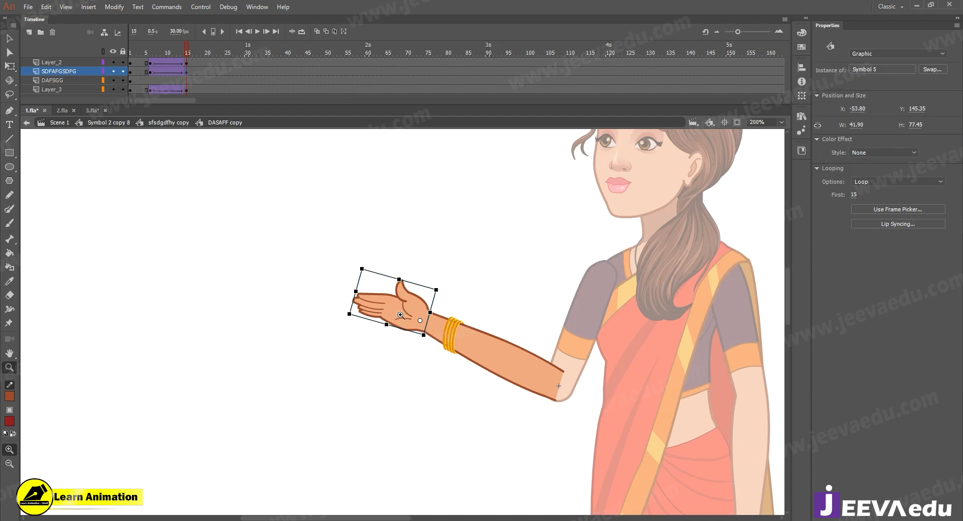
{"action": "left_click", "coordinate": [400, 312]}
{"action": "key", "text": "v"}
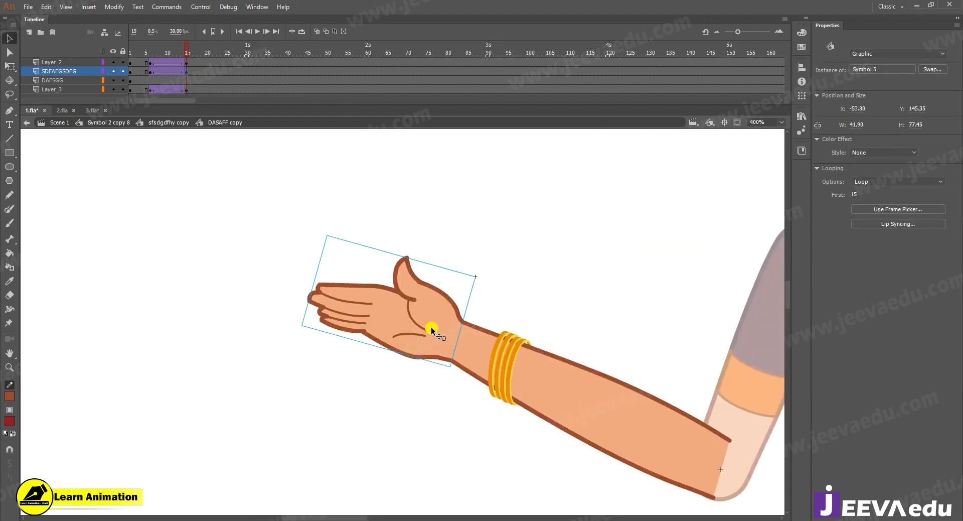
{"action": "double_click", "coordinate": [398, 328]}
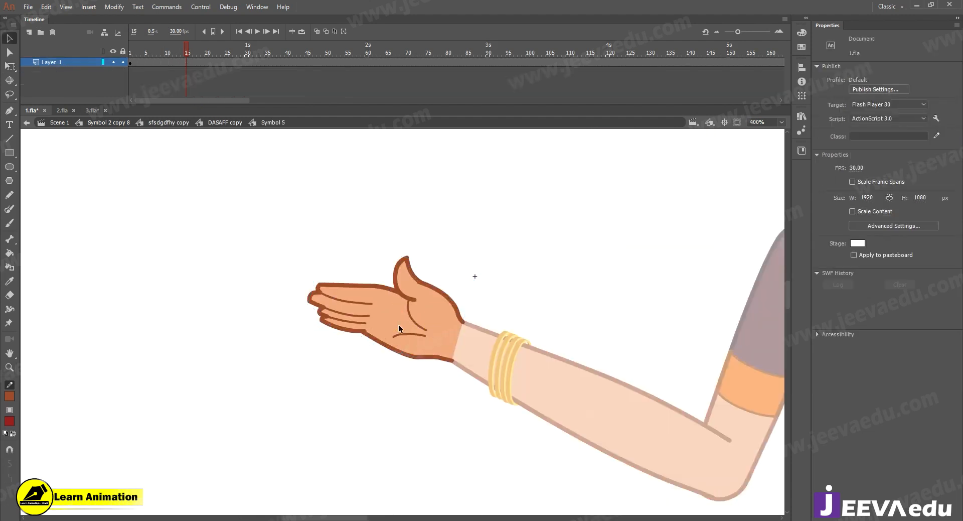
{"action": "left_click_drag", "start_coordinate": [187, 64], "coordinate": [153, 64]}
{"action": "left_click", "coordinate": [383, 334]}
{"action": "left_click", "coordinate": [897, 209]}
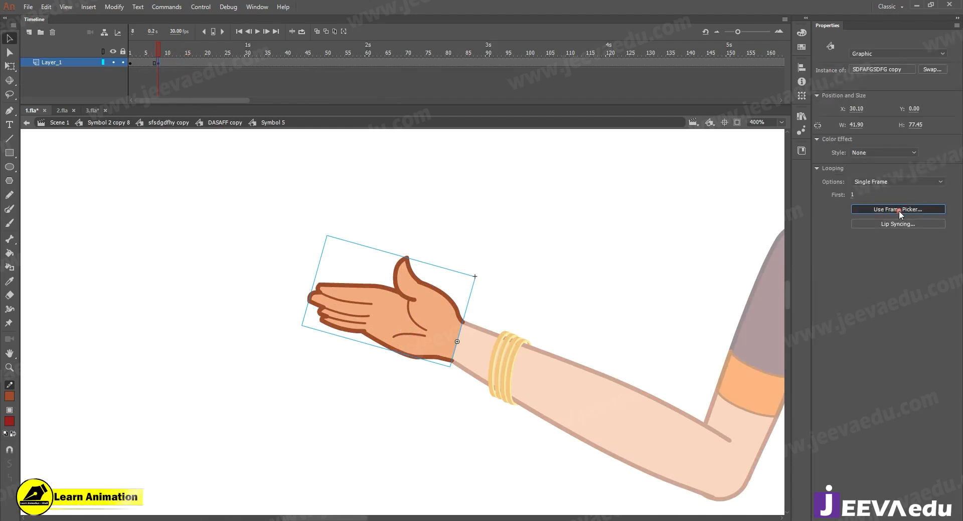
{"action": "left_click", "coordinate": [687, 225]}
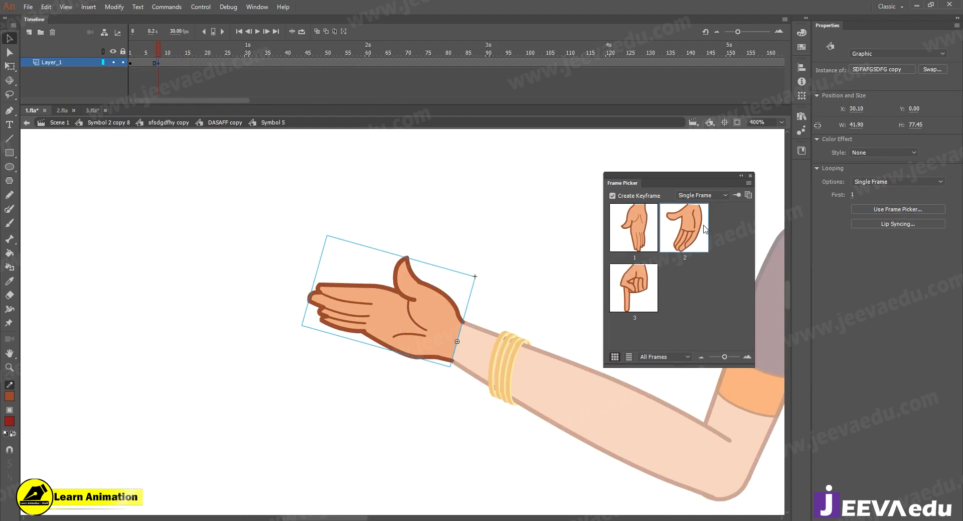
{"action": "left_click", "coordinate": [750, 175]}
{"action": "left_click", "coordinate": [224, 122]}
- Examine the new hand pose at the wrist up close and scrub frames 6 to 15 to check the hand and bangle movement
{"action": "key", "text": "z"}
{"action": "key", "text": "ctrl+1"}
{"action": "left_click", "coordinate": [377, 331]}
{"action": "left_click_drag", "start_coordinate": [438, 331], "coordinate": [548, 375]}
{"action": "left_click", "coordinate": [449, 295], "text": "alt"}
{"action": "left_click", "coordinate": [417, 247], "text": "alt"}
{"action": "left_click", "coordinate": [426, 265], "text": "alt"}
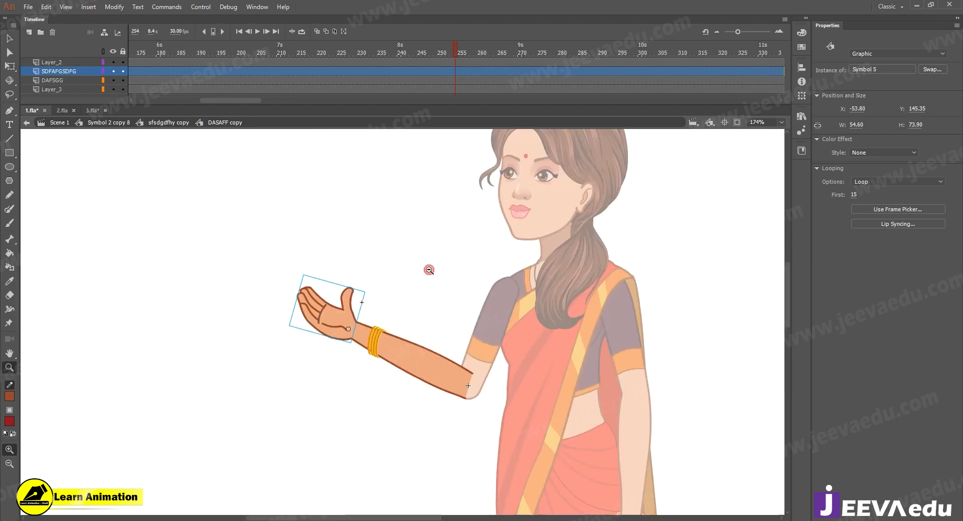
{"action": "left_click", "coordinate": [379, 324]}
{"action": "left_click_drag", "start_coordinate": [373, 352], "coordinate": [432, 363]}
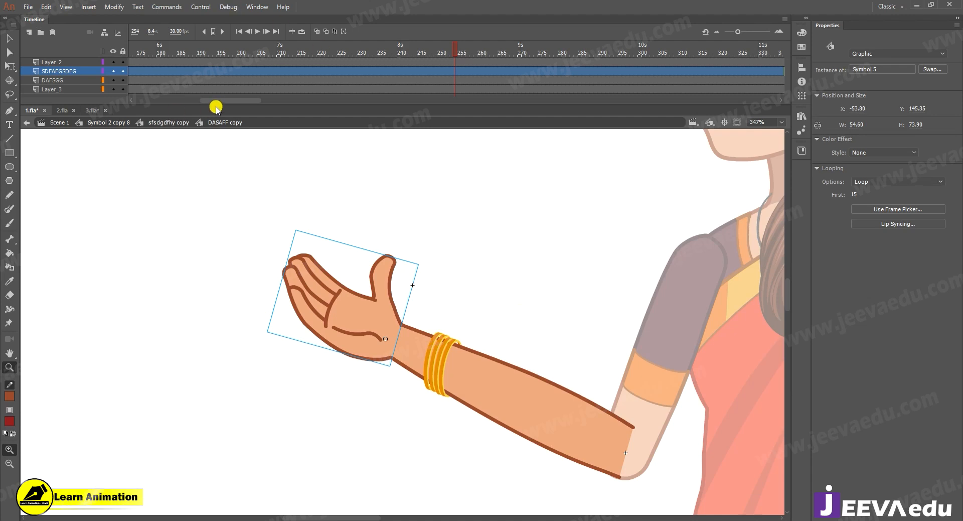
{"action": "left_click_drag", "start_coordinate": [226, 100], "coordinate": [160, 100]}
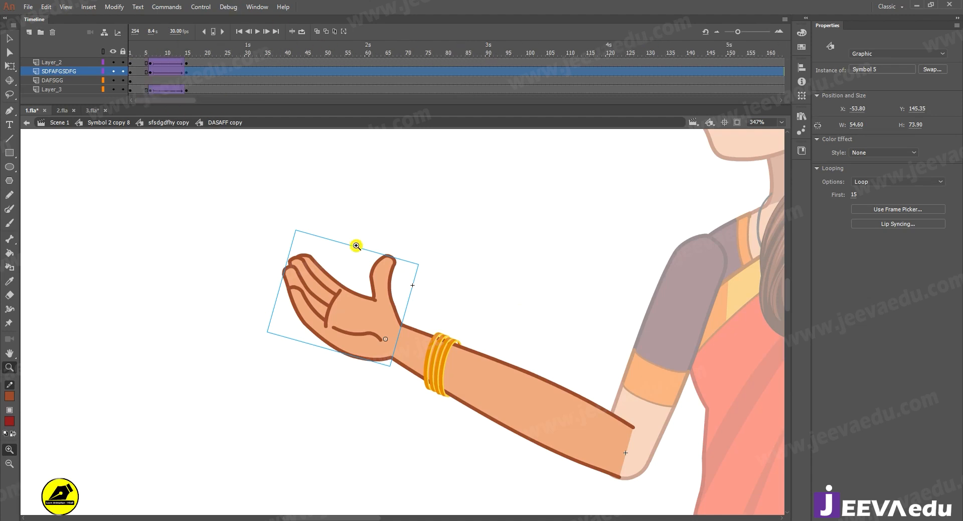
{"action": "left_click_drag", "start_coordinate": [153, 46], "coordinate": [182, 65]}
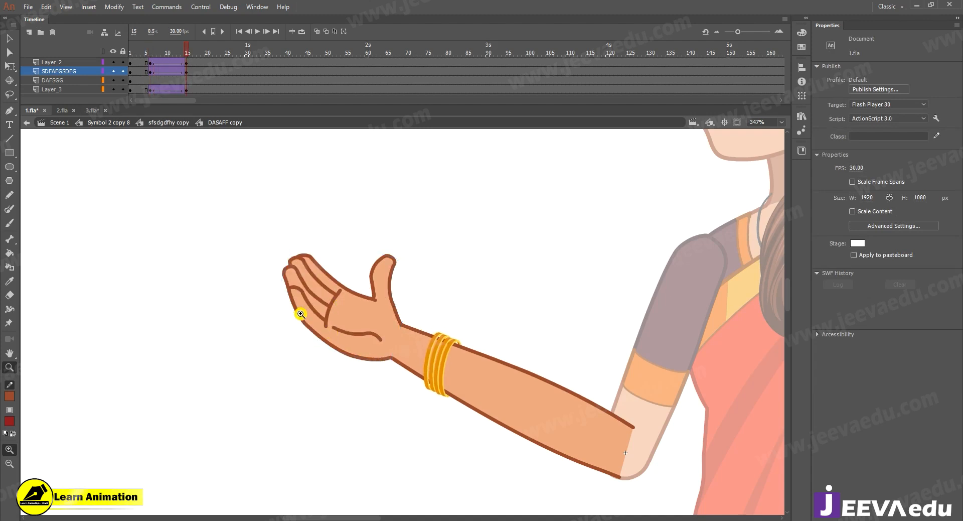
- Rotate the hand at frame 15 counter-clockwise in line with the forearm and move it to join cleanly at the wrist
{"action": "key", "text": "q"}
{"action": "left_click", "coordinate": [336, 323]}
{"action": "left_click_drag", "start_coordinate": [301, 221], "coordinate": [273, 276]}
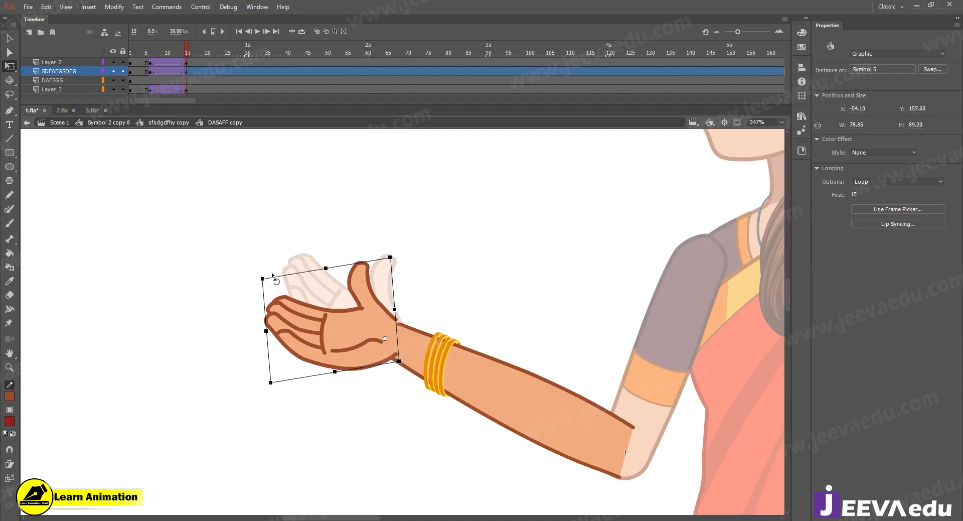
{"action": "key", "text": "z"}
{"action": "left_click", "coordinate": [361, 336]}
{"action": "key", "text": "v"}
{"action": "left_click_drag", "start_coordinate": [446, 322], "coordinate": [453, 329]}
{"action": "key", "text": "z"}
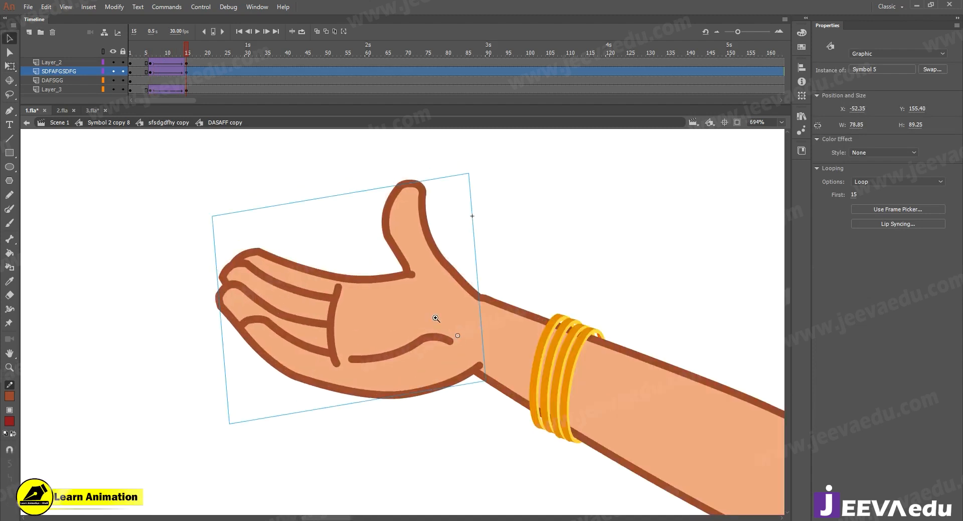
{"action": "left_click", "coordinate": [433, 314], "text": "alt"}
- Examine the keyframe inside the hand symbol, return to the forearm symbol, and scrub the hand tween to check the pose change
{"action": "left_click_drag", "start_coordinate": [177, 49], "coordinate": [198, 65]}
{"action": "key", "text": "v"}
{"action": "double_click", "coordinate": [392, 343]}
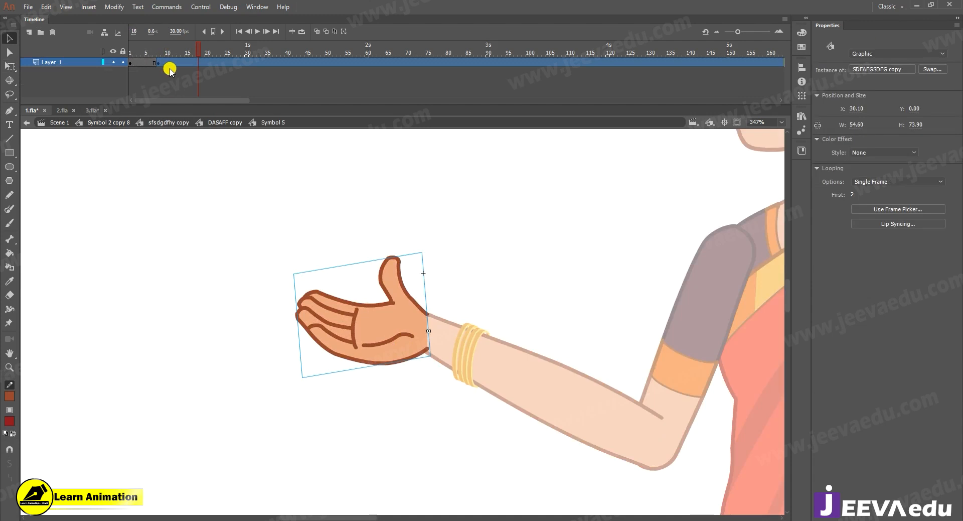
{"action": "left_click", "coordinate": [159, 62]}
{"action": "left_click_drag", "start_coordinate": [156, 53], "coordinate": [160, 56]}
{"action": "left_click", "coordinate": [215, 122]}
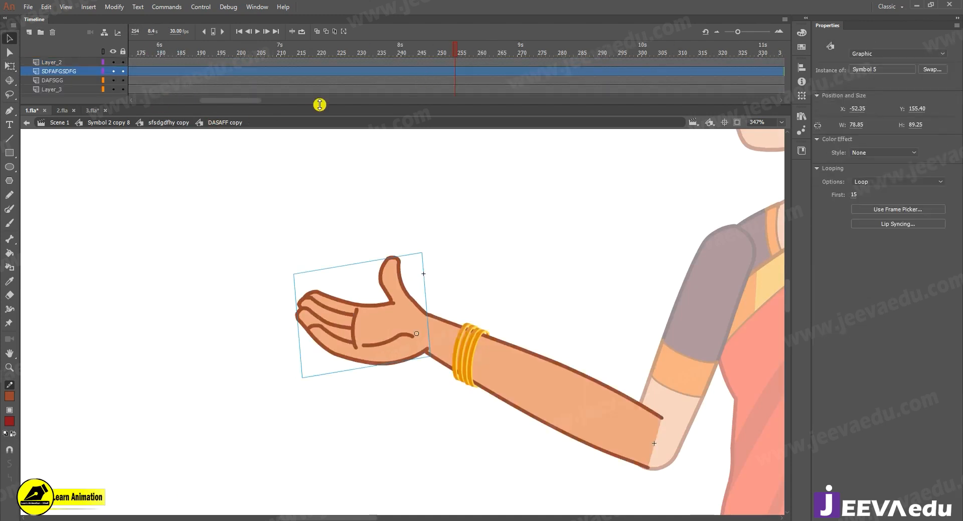
{"action": "left_click", "coordinate": [169, 73]}
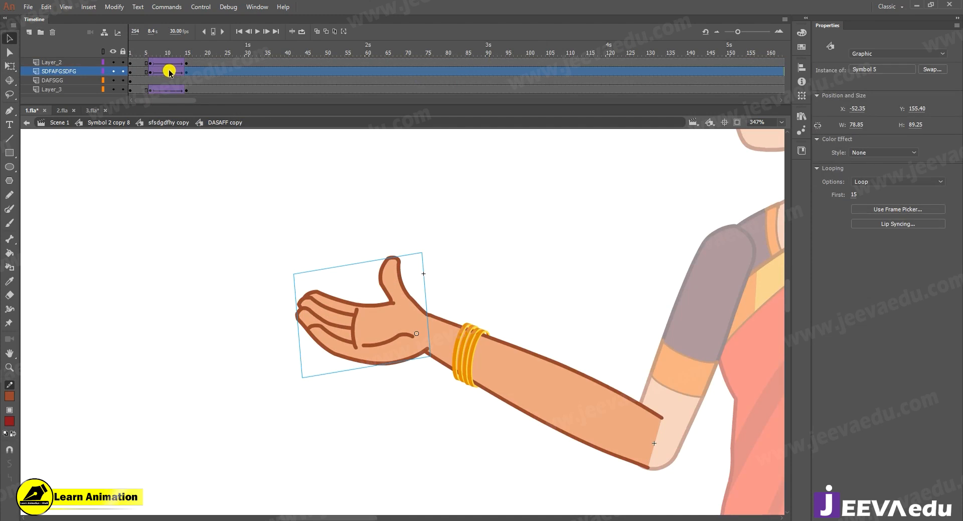
{"action": "left_click", "coordinate": [169, 70]}
{"action": "left_click_drag", "start_coordinate": [167, 56], "coordinate": [188, 64]}
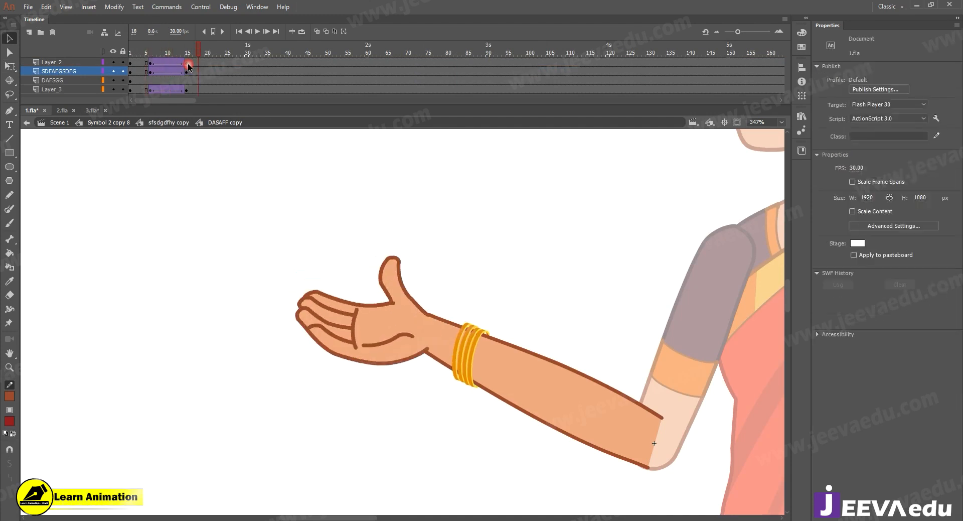
- Return to Symbol 2 copy 8 and scrub from frame 15 back to the start to examine the whole arm gesture
{"action": "left_click", "coordinate": [94, 123]}
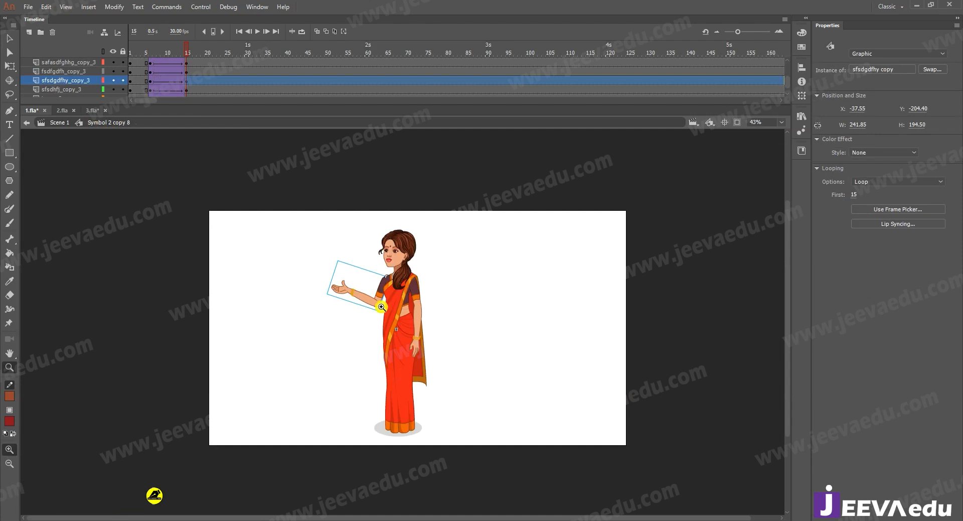
{"action": "key", "text": "z"}
{"action": "left_click", "coordinate": [375, 312]}
{"action": "left_click", "coordinate": [375, 312]}
{"action": "mouse_move", "coordinate": [401, 339]}
{"action": "left_mouse_down"}
{"action": "mouse_move", "coordinate": [376, 316]}
{"action": "mouse_move", "coordinate": [415, 336]}
{"action": "left_mouse_up"}
{"action": "left_click", "coordinate": [428, 332], "text": "alt"}
{"action": "left_click_drag", "start_coordinate": [187, 53], "coordinate": [135, 75]}
- Play the opening frames repeatedly to check the timing of the raised arm, body and head against the dialogue
{"action": "scroll", "coordinate": [193, 62], "scroll_direction": "up", "scroll_amount": 4}
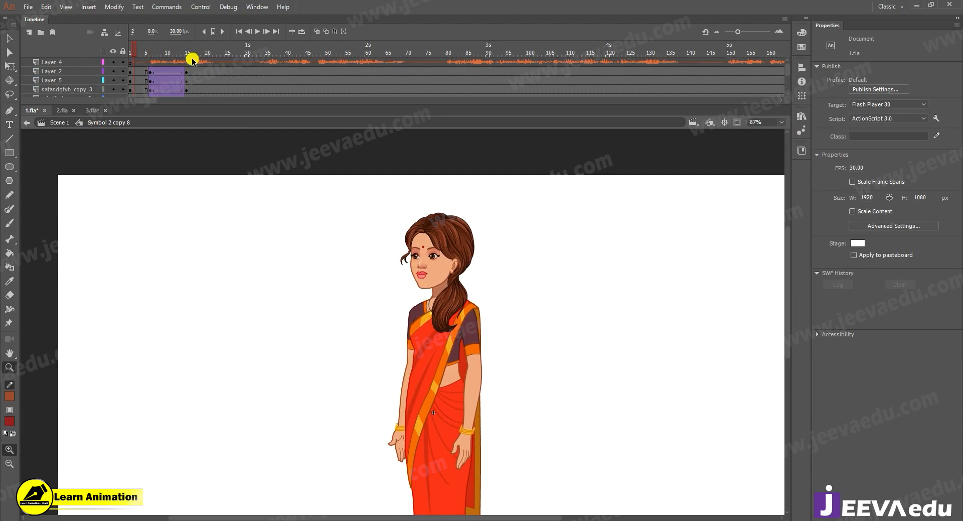
{"action": "key", "text": "Return"}
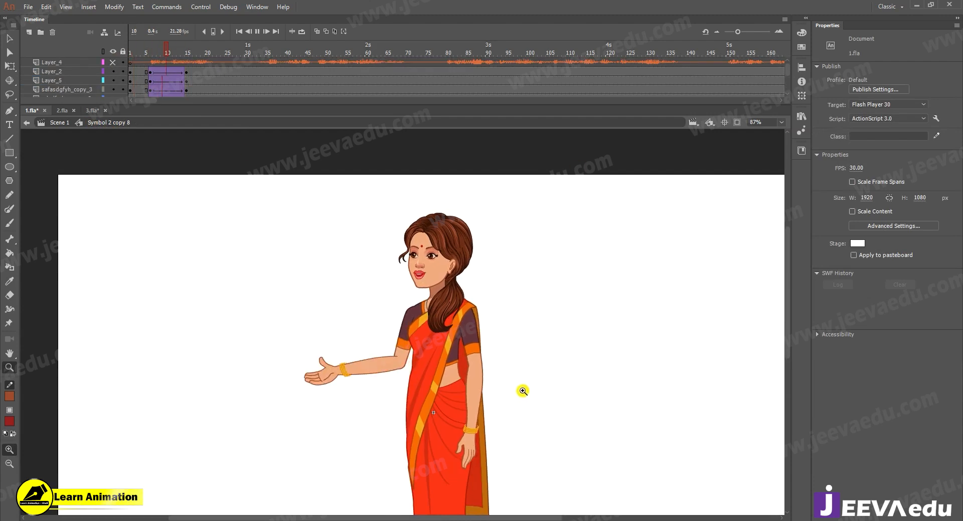
{"action": "left_click_drag", "start_coordinate": [193, 54], "coordinate": [75, 68]}
{"action": "key", "text": "Return"}
{"action": "key", "text": "Return"}
{"action": "key", "text": "Return"}
{"action": "key", "text": "Return"}
{"action": "left_click_drag", "start_coordinate": [200, 54], "coordinate": [110, 55]}
{"action": "key", "text": "Return"}
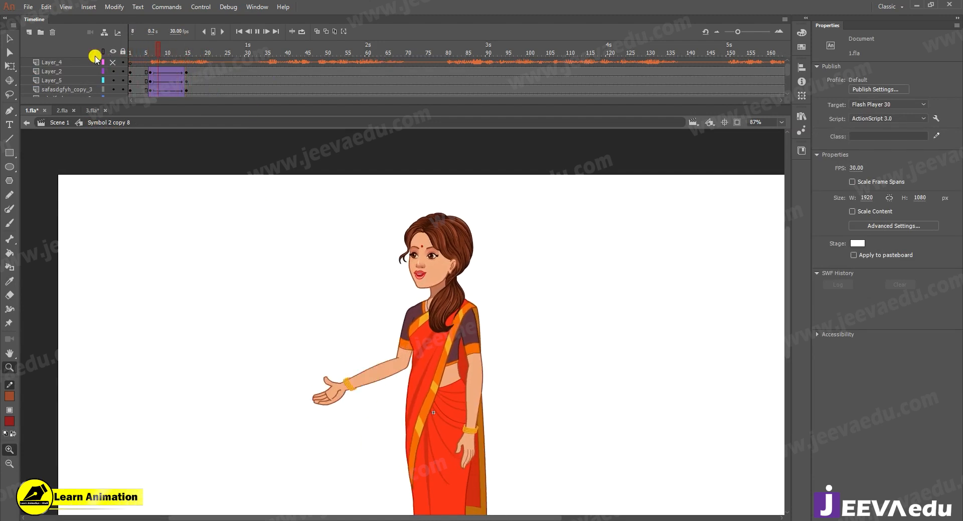
{"action": "left_click_drag", "start_coordinate": [184, 54], "coordinate": [119, 50]}
{"action": "key", "text": "Return"}
{"action": "key", "text": "Return"}
- Tilt the saree's upper-body piece slightly at the frame 15 keyframe to fit its lower end to the skirt
{"action": "left_click_drag", "start_coordinate": [186, 53], "coordinate": [190, 89]}
{"action": "left_click", "coordinate": [444, 380]}
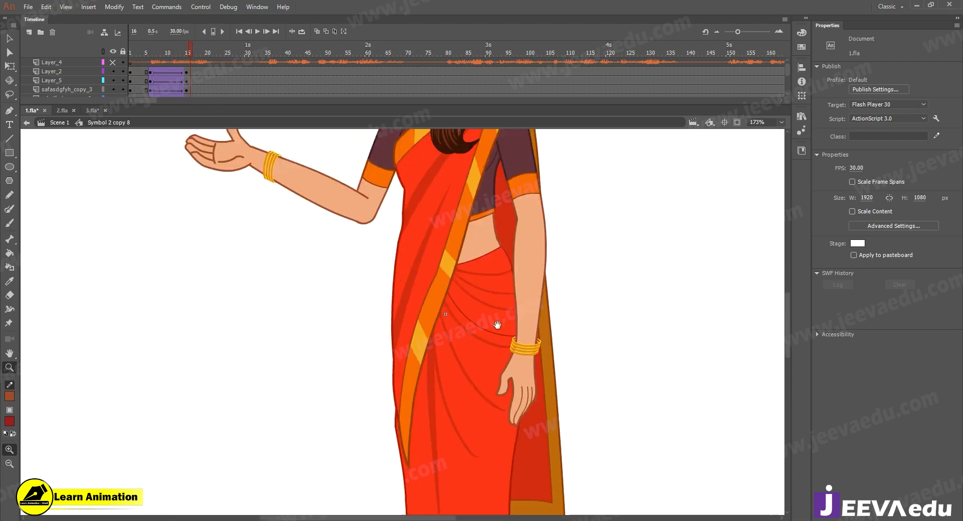
{"action": "key", "text": "v"}
{"action": "left_click", "coordinate": [464, 337]}
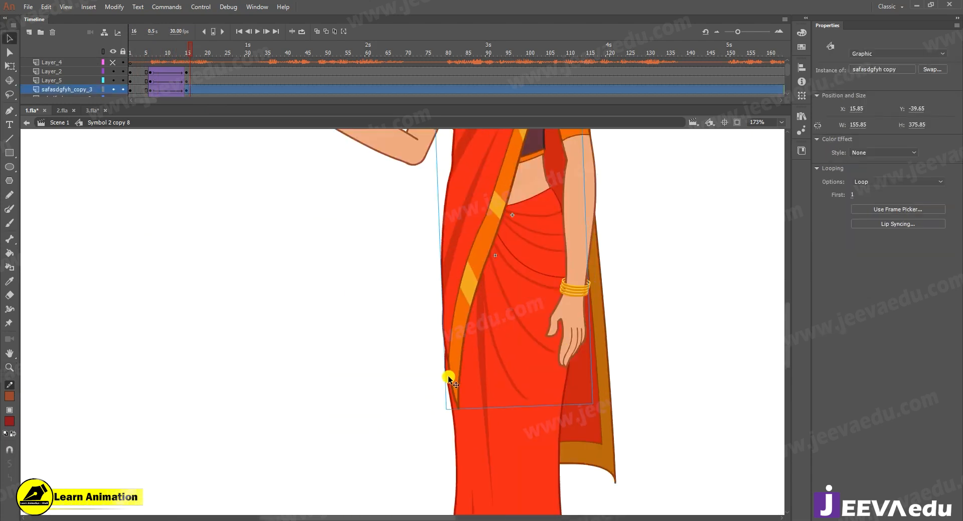
{"action": "key", "text": "q"}
{"action": "left_click_drag", "start_coordinate": [444, 418], "coordinate": [441, 416]}
{"action": "key", "text": "z"}
- Check the saree piece at the shoulder and refine its rotation slightly at its lower end near the skirt
{"action": "key", "text": "space"}
{"action": "left_click_drag", "start_coordinate": [518, 347], "coordinate": [464, 472]}
{"action": "key", "text": "q"}
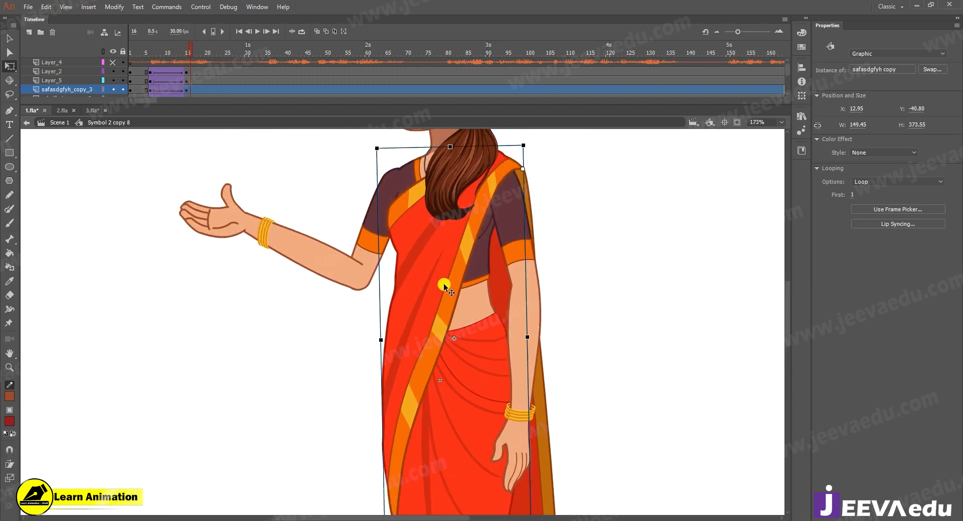
{"action": "key", "text": "z"}
{"action": "left_click", "coordinate": [519, 185]}
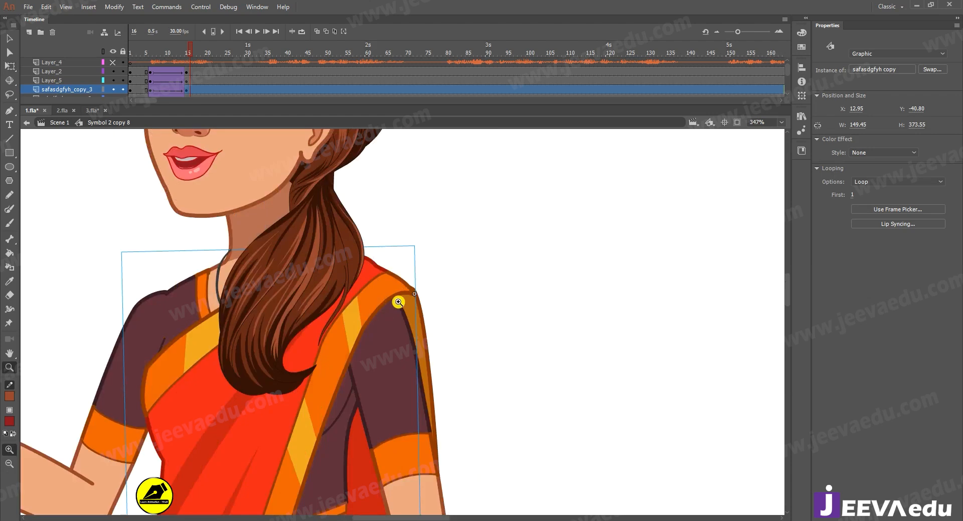
{"action": "key", "text": "q"}
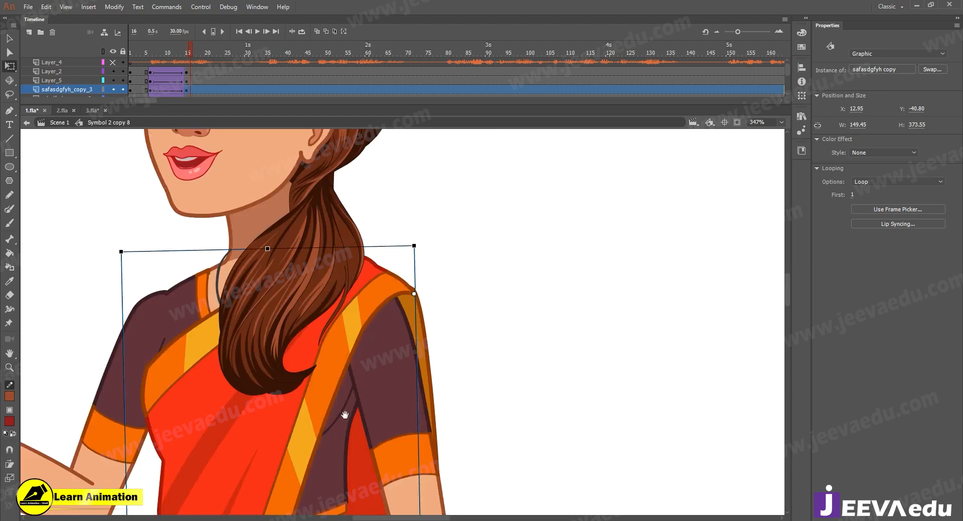
{"action": "left_click_drag", "start_coordinate": [344, 414], "coordinate": [504, 146]}
{"action": "left_click_drag", "start_coordinate": [391, 408], "coordinate": [430, 196]}
{"action": "left_click_drag", "start_coordinate": [439, 462], "coordinate": [444, 437]}
{"action": "mouse_move", "coordinate": [338, 489]}
{"action": "left_mouse_down"}
{"action": "mouse_move", "coordinate": [358, 489]}
{"action": "mouse_move", "coordinate": [341, 484]}
{"action": "left_mouse_up"}
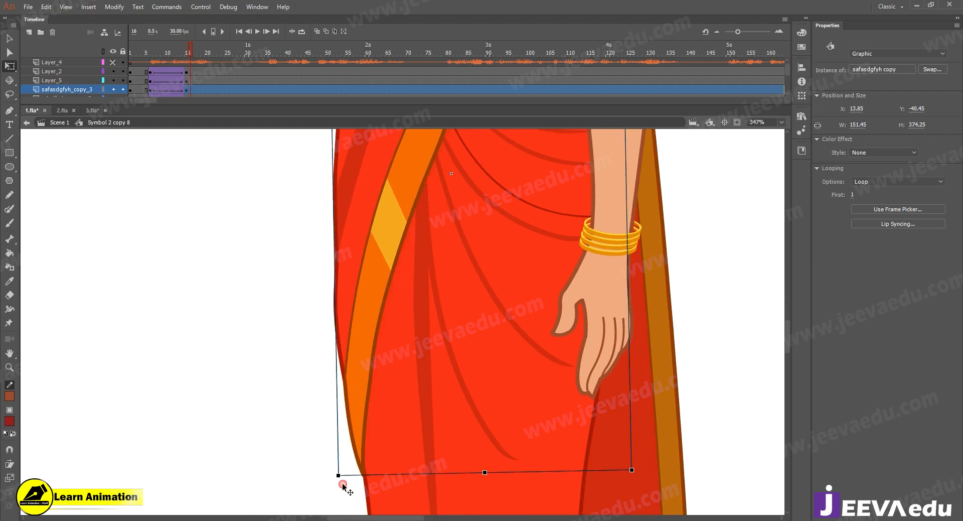
- Unhide Layer_4 and play the animation from the start to review the gesture and find the next accent in the dialogue
{"action": "key", "text": "z"}
{"action": "left_click", "coordinate": [497, 322], "text": "alt"}
{"action": "left_click", "coordinate": [453, 252], "text": "alt"}
{"action": "left_click", "coordinate": [387, 299]}
{"action": "left_click_drag", "start_coordinate": [405, 324], "coordinate": [479, 447]}
{"action": "left_click", "coordinate": [426, 331], "text": "alt"}
{"action": "left_click_drag", "start_coordinate": [427, 346], "coordinate": [445, 356]}
{"action": "left_click_drag", "start_coordinate": [163, 50], "coordinate": [158, 68]}
{"action": "left_click", "coordinate": [113, 63]}
{"action": "key", "text": "Return"}
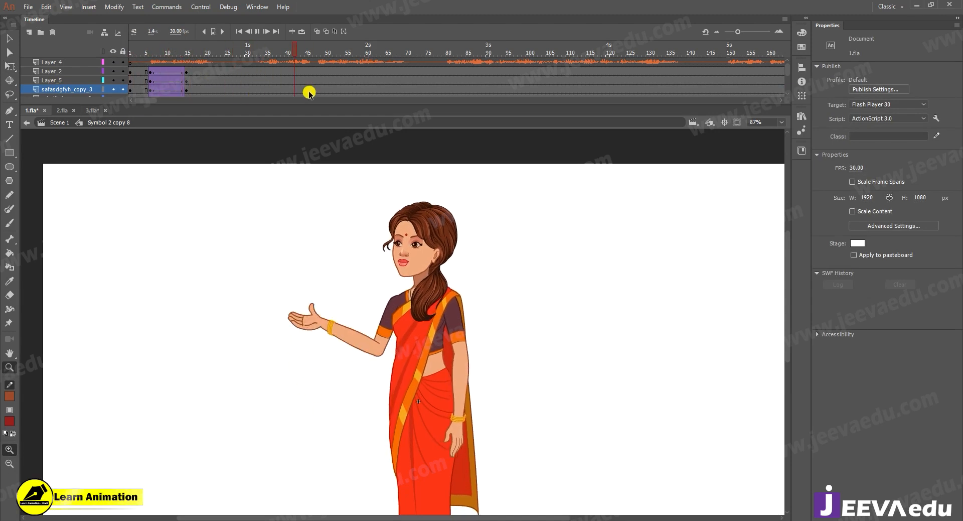
{"action": "left_click_drag", "start_coordinate": [306, 54], "coordinate": [154, 64]}
{"action": "key", "text": "Return"}
{"action": "key", "text": "Return"}
- Add keyframes at frames 30, 38 and 45 on all the body-part layers
{"action": "left_click_drag", "start_coordinate": [247, 68], "coordinate": [245, 119]}
{"action": "key", "text": "F6"}
{"action": "scroll", "coordinate": [263, 63], "scroll_direction": "up", "scroll_amount": 5}
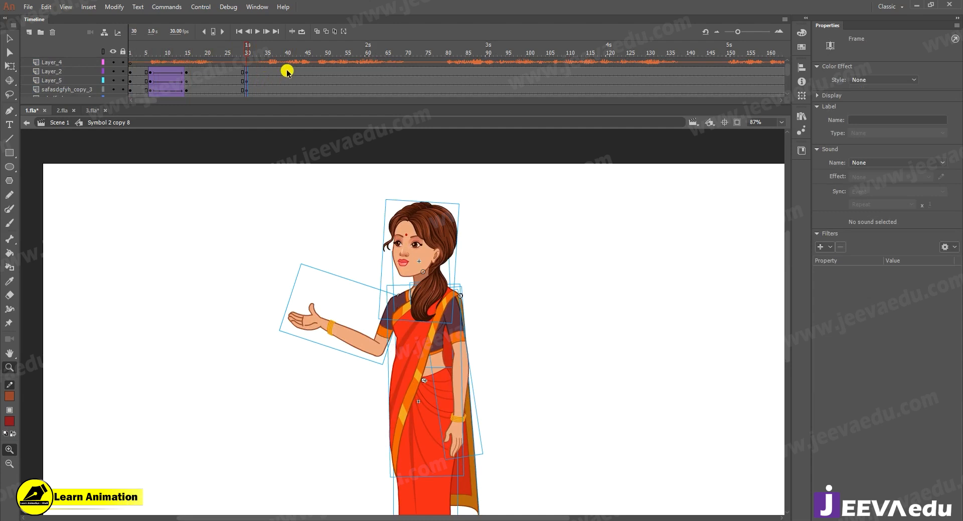
{"action": "left_click_drag", "start_coordinate": [279, 68], "coordinate": [280, 122]}
{"action": "key", "text": "F6"}
{"action": "scroll", "coordinate": [304, 80], "scroll_direction": "up", "scroll_amount": 5}
{"action": "left_click_drag", "start_coordinate": [305, 69], "coordinate": [308, 131]}
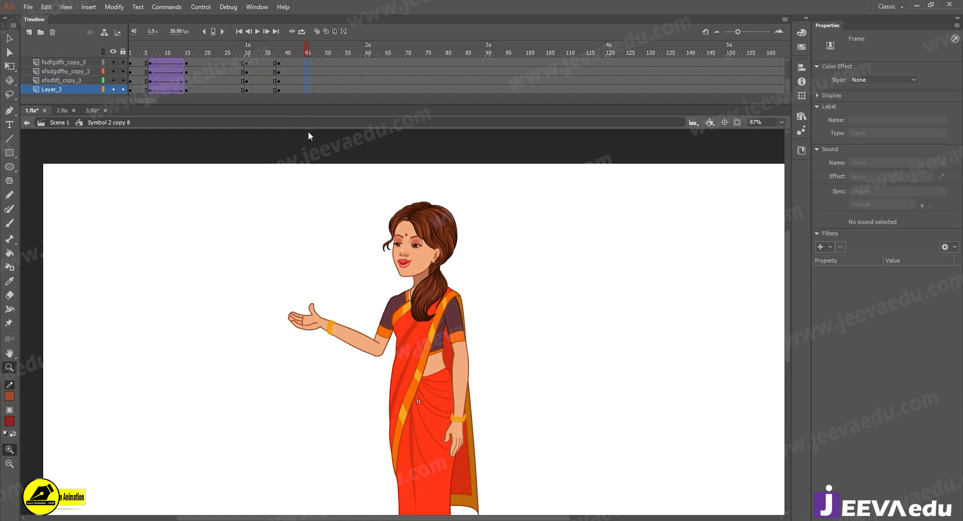
{"action": "key", "text": "F6"}
- Create classic tweens on all the body-part layers between the keyframes at frames 30, 38 and 45
{"action": "left_click_drag", "start_coordinate": [264, 91], "coordinate": [290, 71]}
{"action": "right_click", "coordinate": [279, 78]}
{"action": "left_click", "coordinate": [323, 104]}
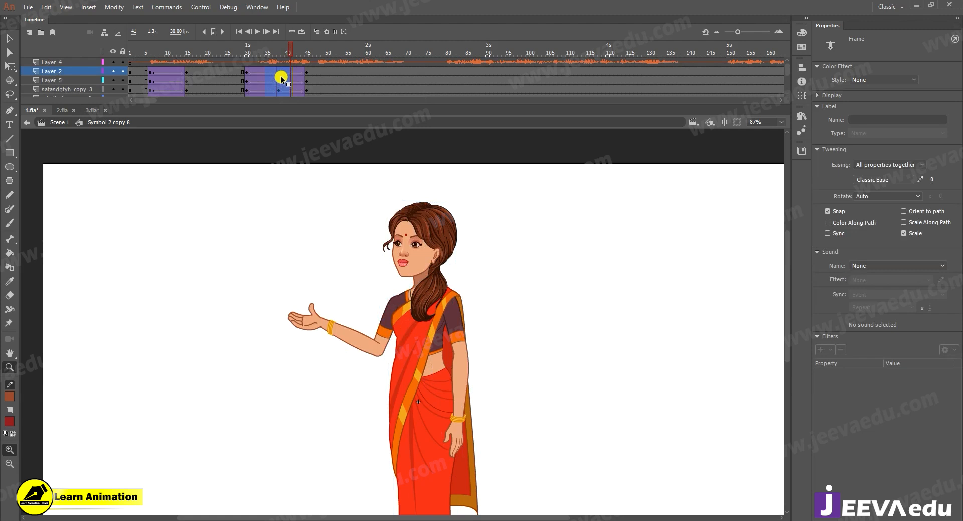
- At frame 38, select the head, arms and upper-body parts, set their shared pivot at the waist, and squash them slightly downward
{"action": "left_click", "coordinate": [278, 49]}
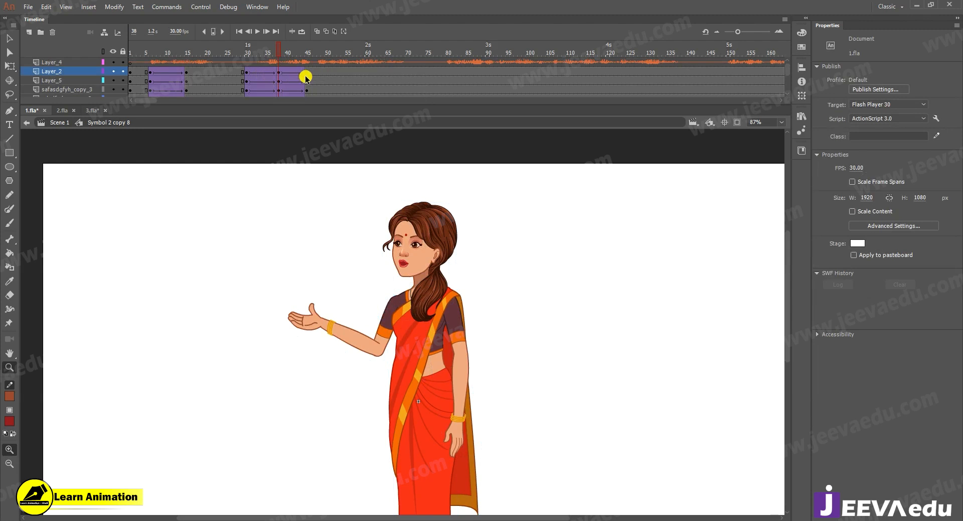
{"action": "left_click_drag", "start_coordinate": [399, 323], "coordinate": [400, 321]}
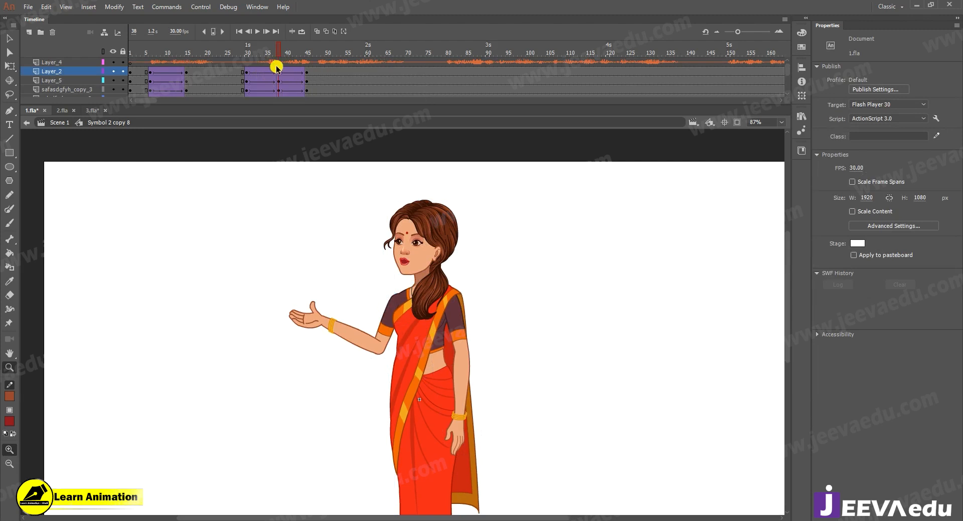
{"action": "key", "text": "v"}
{"action": "left_click_drag", "start_coordinate": [289, 187], "coordinate": [524, 362]}
{"action": "left_click_drag", "start_coordinate": [441, 319], "coordinate": [432, 399]}
{"action": "key", "text": "q"}
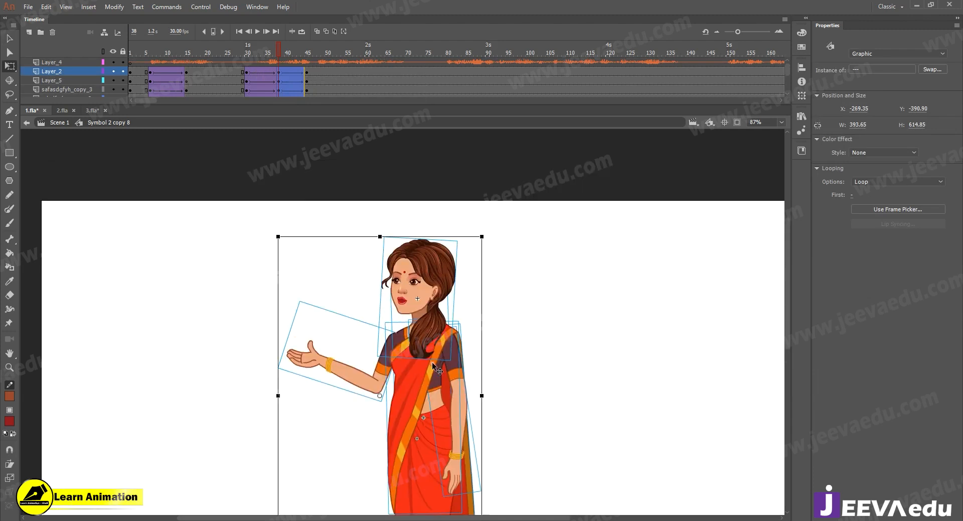
{"action": "left_click", "coordinate": [423, 365]}
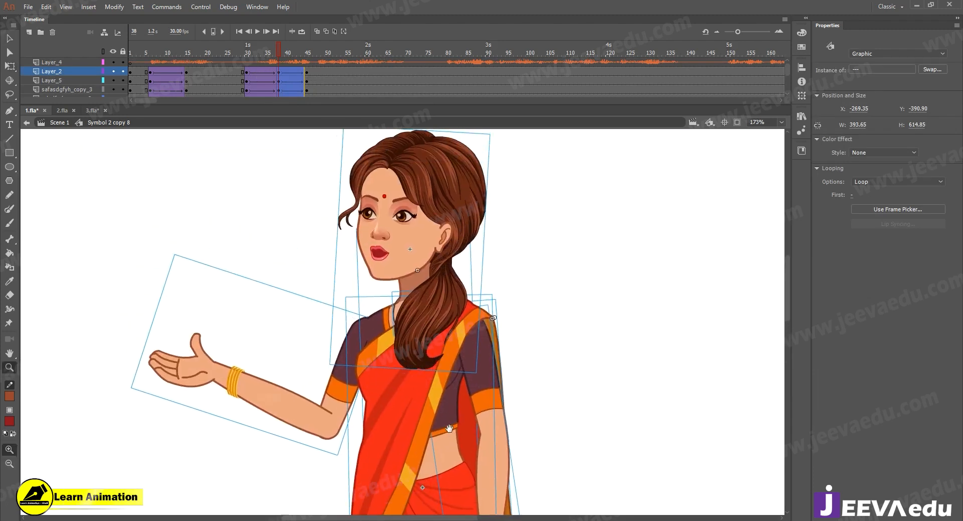
{"action": "left_click", "coordinate": [424, 383], "text": "alt"}
{"action": "left_click_drag", "start_coordinate": [422, 379], "coordinate": [443, 393]}
{"action": "key", "text": "q"}
{"action": "left_click_drag", "start_coordinate": [380, 370], "coordinate": [423, 386]}
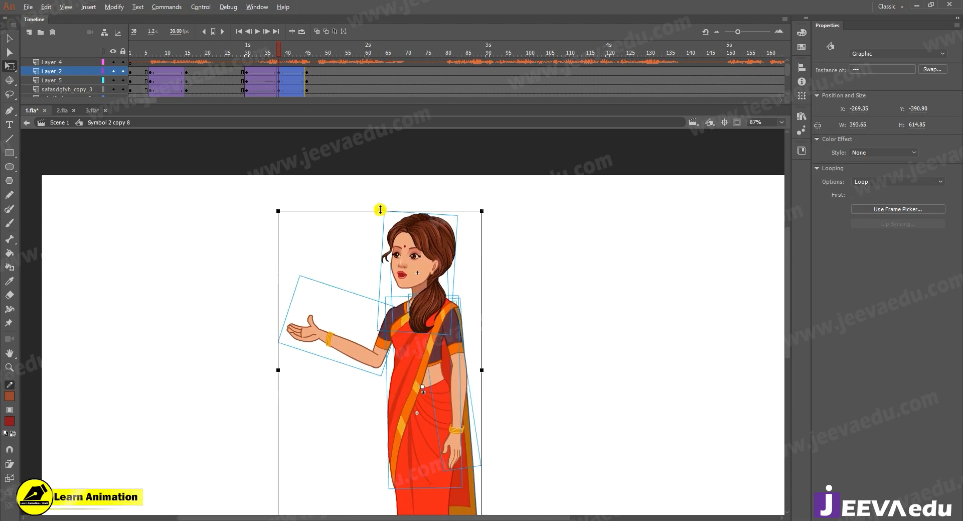
- Nudge the head down at frame 38 and tilt it slightly forward
{"action": "left_click", "coordinate": [427, 260]}
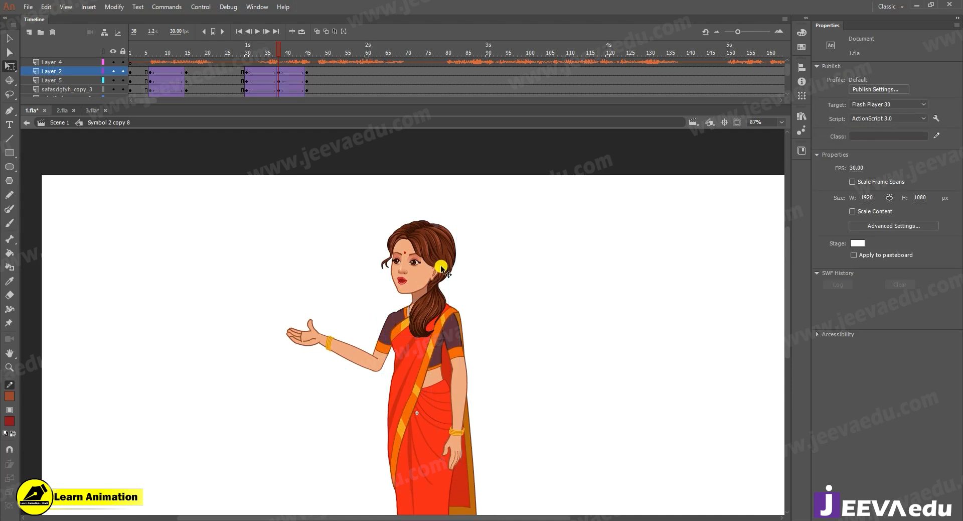
{"action": "key", "text": "v"}
{"action": "key", "text": "Down"}
{"action": "key", "text": "Down"}
{"action": "key", "text": "Down"}
{"action": "key", "text": "Down"}
{"action": "key", "text": "Down"}
{"action": "key", "text": "Down"}
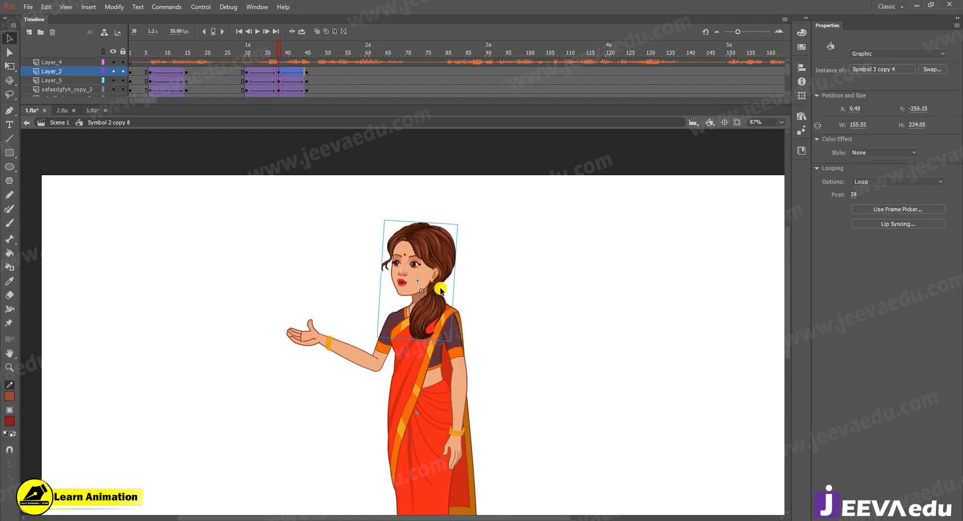
{"action": "key", "text": "q"}
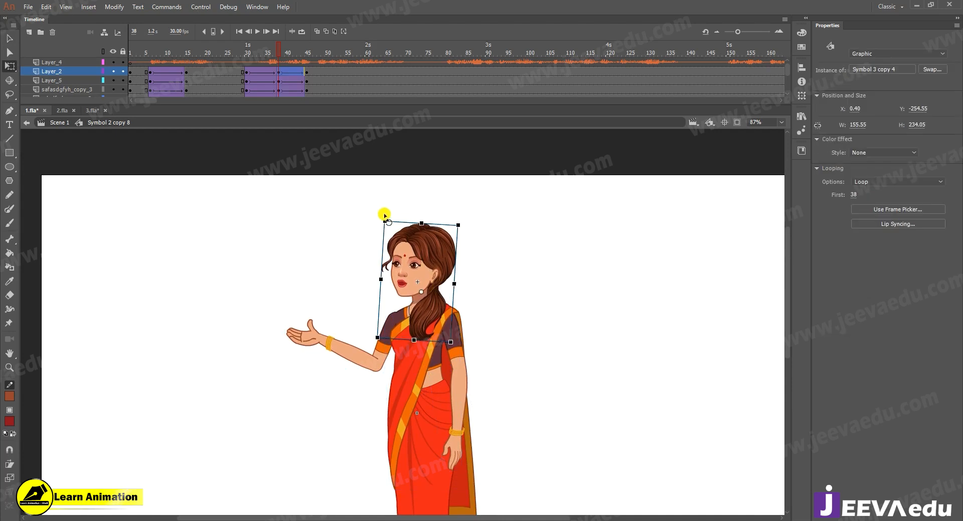
- Rotate the outstretched arm slightly upward and swing the hanging arm slightly outward at frame 38
{"action": "left_click", "coordinate": [346, 357]}
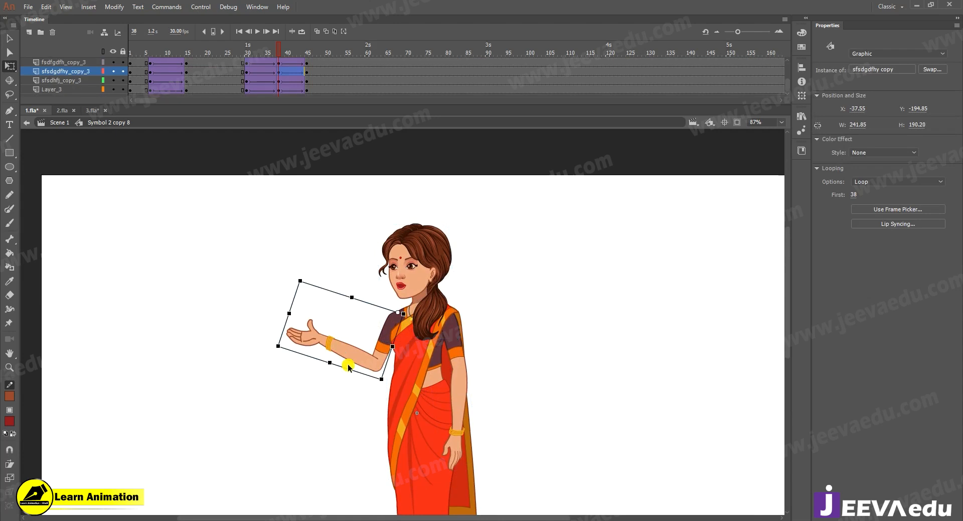
{"action": "left_click_drag", "start_coordinate": [269, 356], "coordinate": [264, 355]}
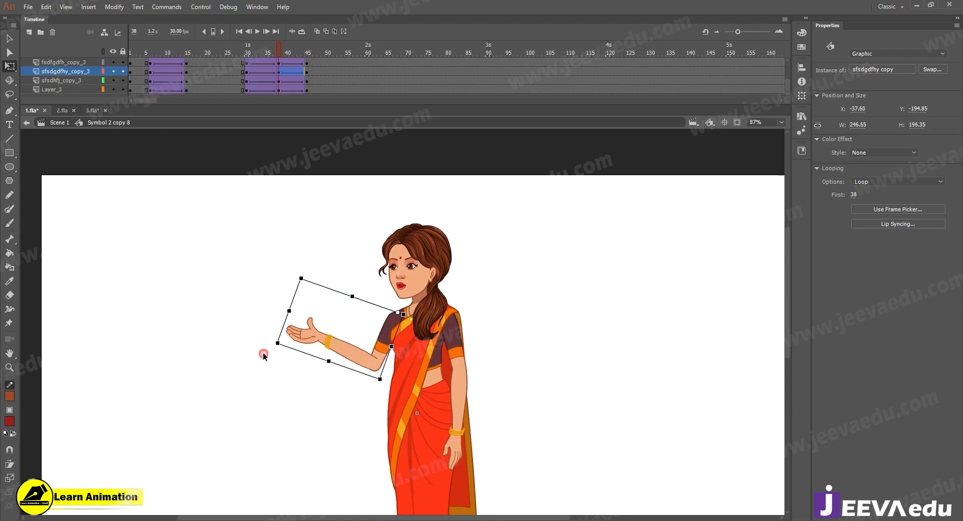
{"action": "left_click", "coordinate": [473, 448]}
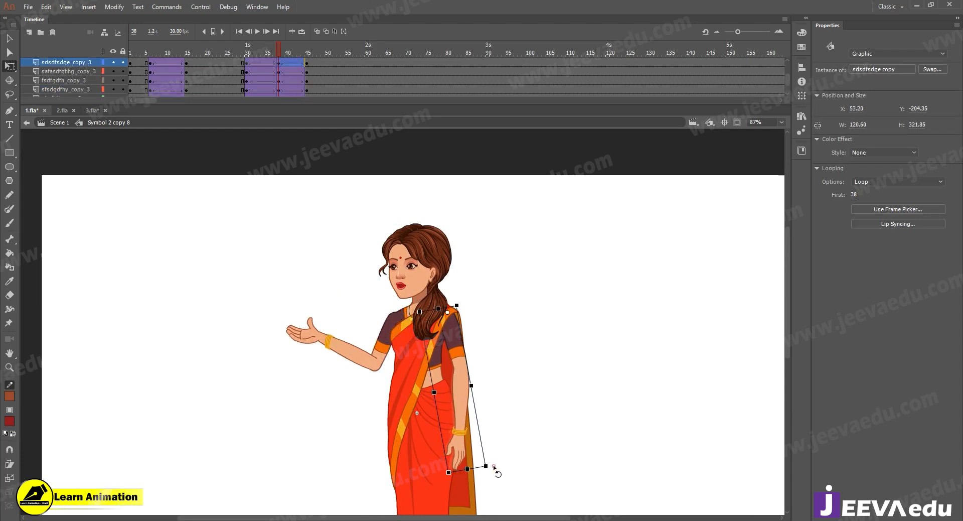
- Rotate the saree drape behind the body slightly inward at frame 38 and scrub the frames around it
{"action": "scroll", "coordinate": [493, 401], "scroll_direction": "down", "scroll_amount": 3}
{"action": "left_click", "coordinate": [457, 450]}
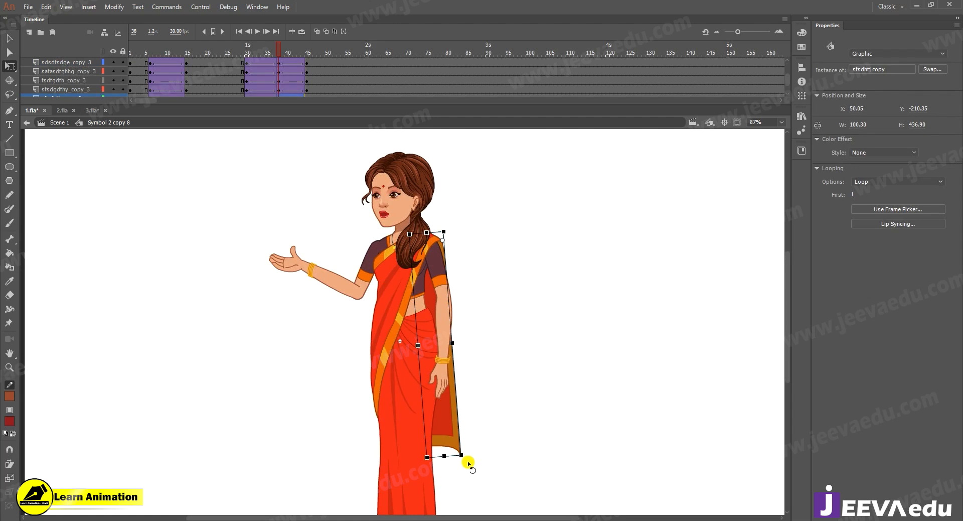
{"action": "left_click_drag", "start_coordinate": [465, 461], "coordinate": [463, 461]}
{"action": "mouse_move", "coordinate": [279, 52]}
{"action": "left_mouse_down"}
{"action": "mouse_move", "coordinate": [241, 54]}
{"action": "mouse_move", "coordinate": [278, 64]}
{"action": "left_mouse_up"}
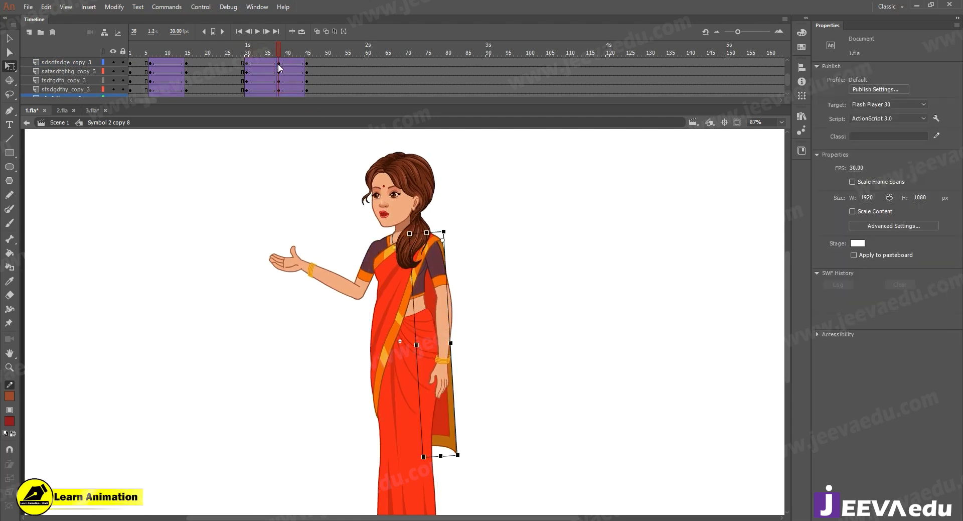
- Readjust the outstretched arm's rotation slightly at frame 38 and scrub frames 30 to 45 to check the body dip
{"action": "left_click", "coordinate": [320, 302]}
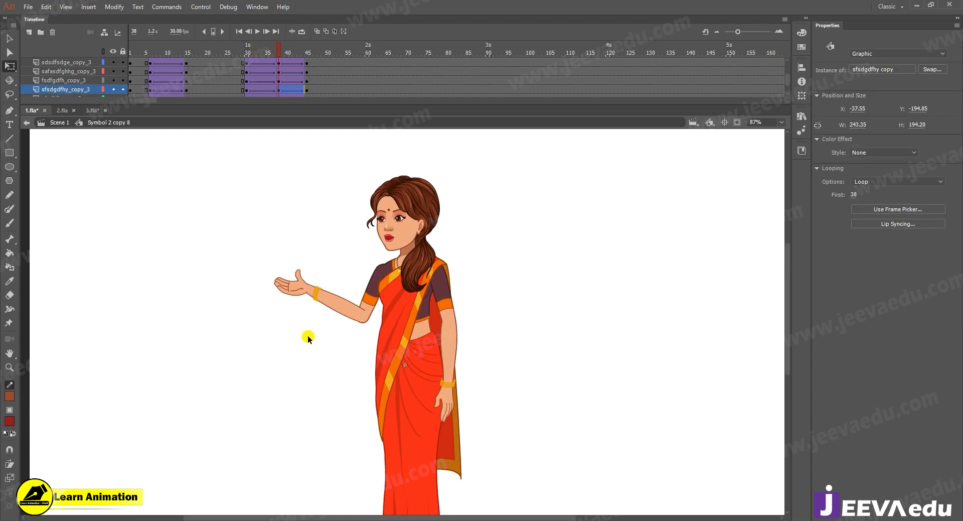
{"action": "left_click_drag", "start_coordinate": [266, 301], "coordinate": [264, 303]}
{"action": "left_click_drag", "start_coordinate": [254, 52], "coordinate": [239, 54]}
{"action": "left_click_drag", "start_coordinate": [265, 60], "coordinate": [307, 81]}
{"action": "left_click", "coordinate": [306, 120]}
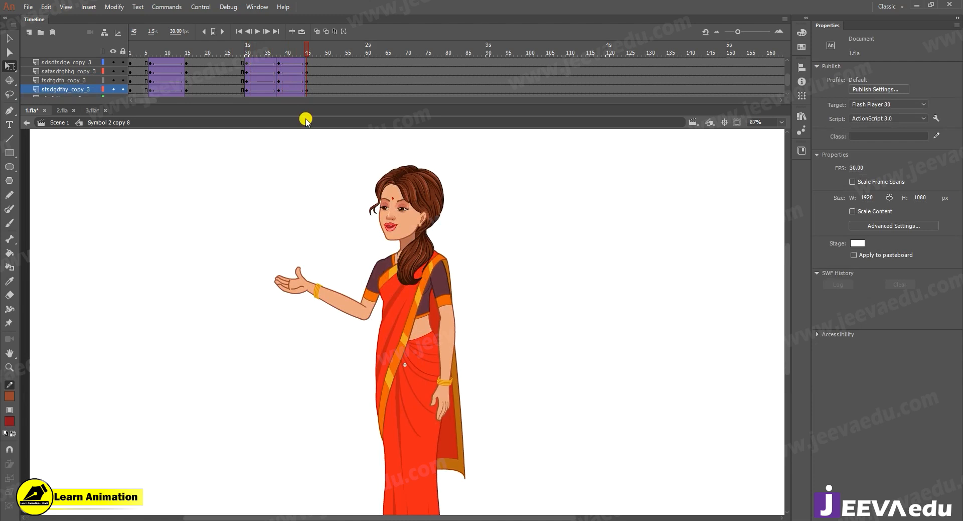
- Select the upper-body parts at frame 45 and rotate them together slightly backward about the waist
{"action": "left_click_drag", "start_coordinate": [235, 56], "coordinate": [307, 63]}
{"action": "left_click", "coordinate": [352, 233]}
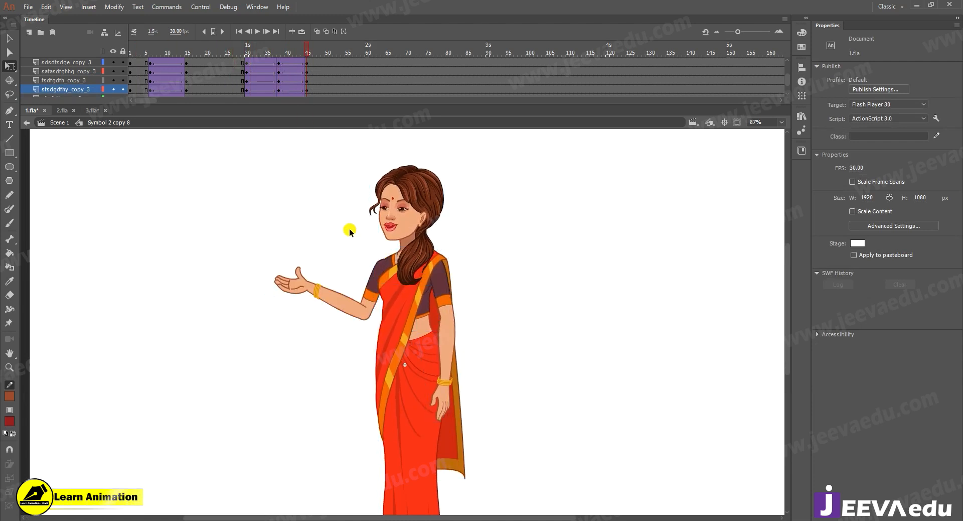
{"action": "left_click_drag", "start_coordinate": [296, 173], "coordinate": [487, 287]}
{"action": "key", "text": "q"}
{"action": "left_click", "coordinate": [372, 312]}
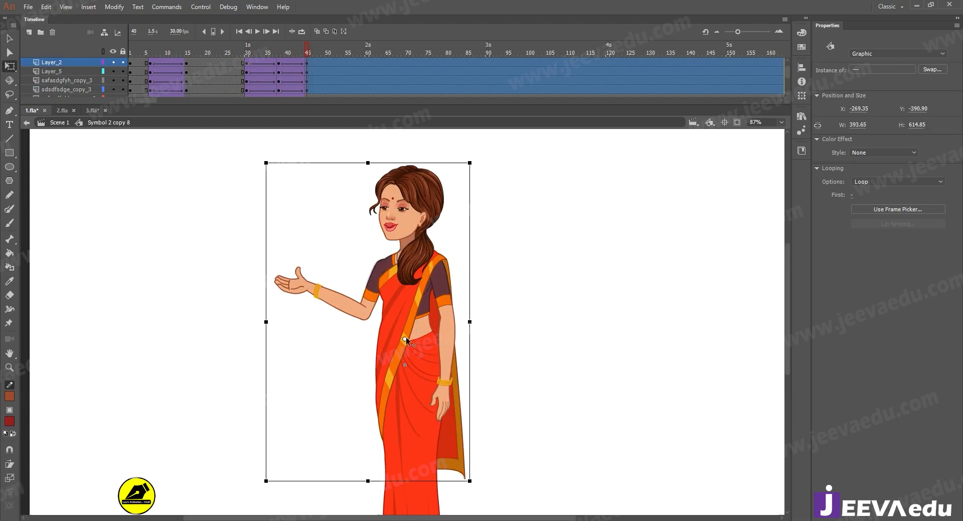
{"action": "mouse_move", "coordinate": [480, 160]}
{"action": "left_mouse_down"}
{"action": "mouse_move", "coordinate": [490, 166]}
{"action": "mouse_move", "coordinate": [482, 167]}
{"action": "left_mouse_up"}
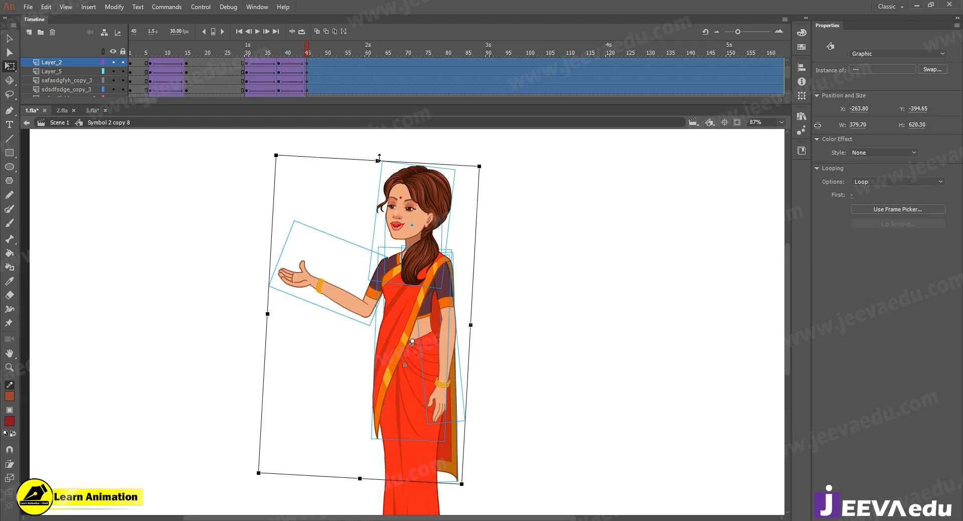
- Tilt the head slightly further back and rotate the saree's front drape slightly inward at frame 45
{"action": "left_click", "coordinate": [453, 173]}
{"action": "left_click_drag", "start_coordinate": [463, 162], "coordinate": [466, 163]}
{"action": "left_click_drag", "start_coordinate": [477, 358], "coordinate": [499, 320]}
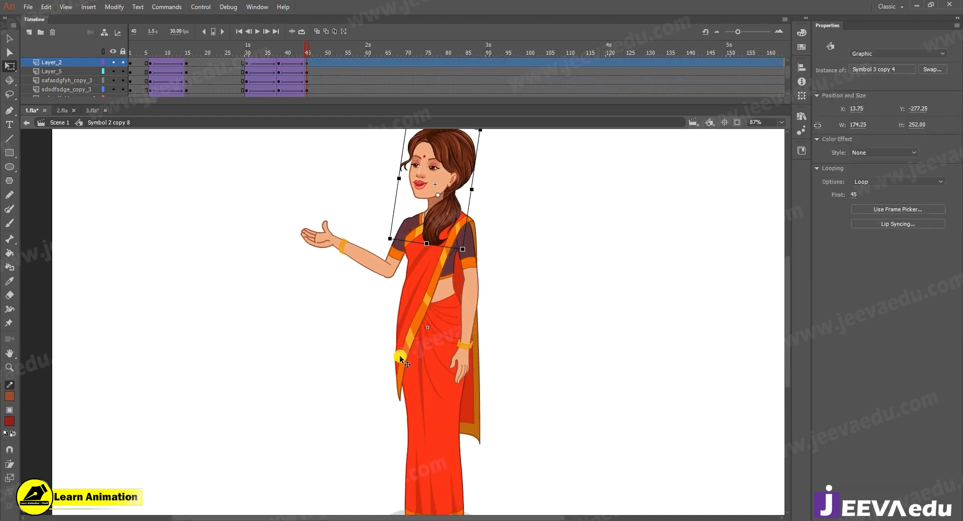
{"action": "left_click", "coordinate": [399, 354]}
{"action": "mouse_move", "coordinate": [393, 417]}
{"action": "left_mouse_down"}
{"action": "mouse_move", "coordinate": [396, 404]}
{"action": "mouse_move", "coordinate": [399, 411]}
{"action": "left_mouse_up"}
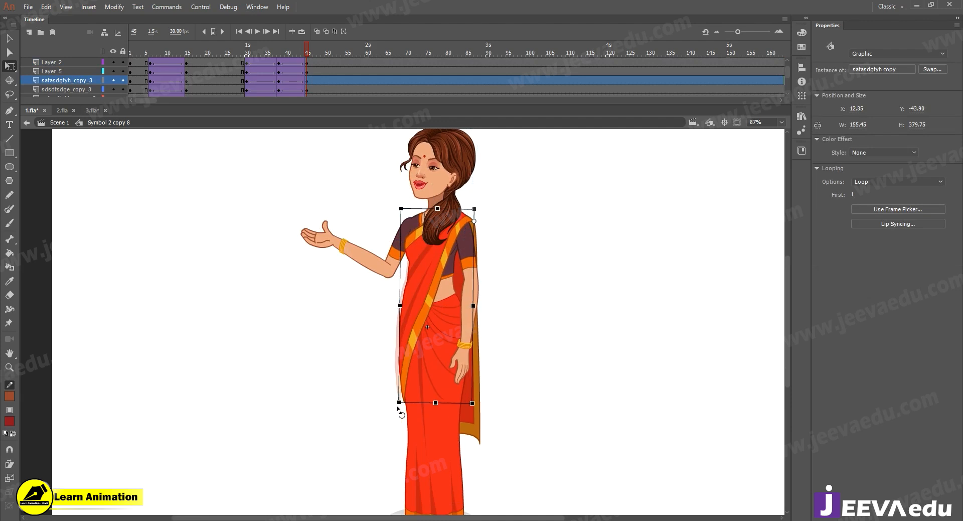
- Nudge the outstretched arm toward the shoulder at frame 45 and rotate it slightly upward
{"action": "left_click", "coordinate": [367, 258]}
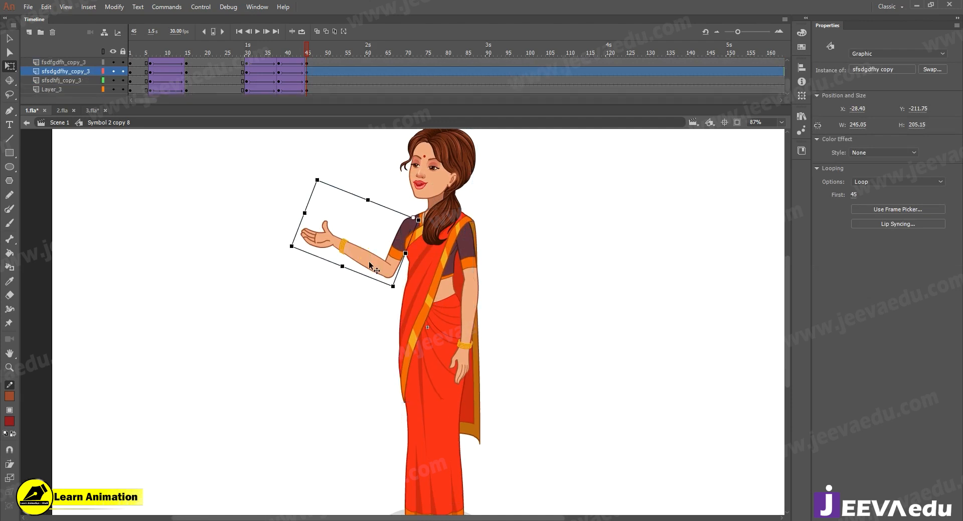
{"action": "left_click", "coordinate": [380, 254], "text": "ctrl"}
{"action": "left_click", "coordinate": [407, 308], "text": "ctrl"}
{"action": "key", "text": "Right"}
{"action": "key", "text": "Right"}
{"action": "key", "text": "Right"}
{"action": "key", "text": "Right"}
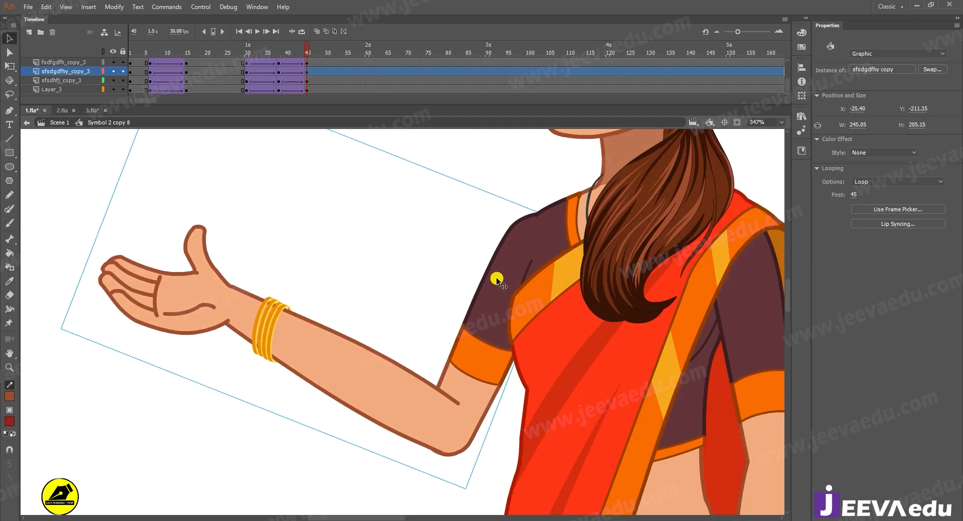
{"action": "key", "text": "ctrl+minus"}
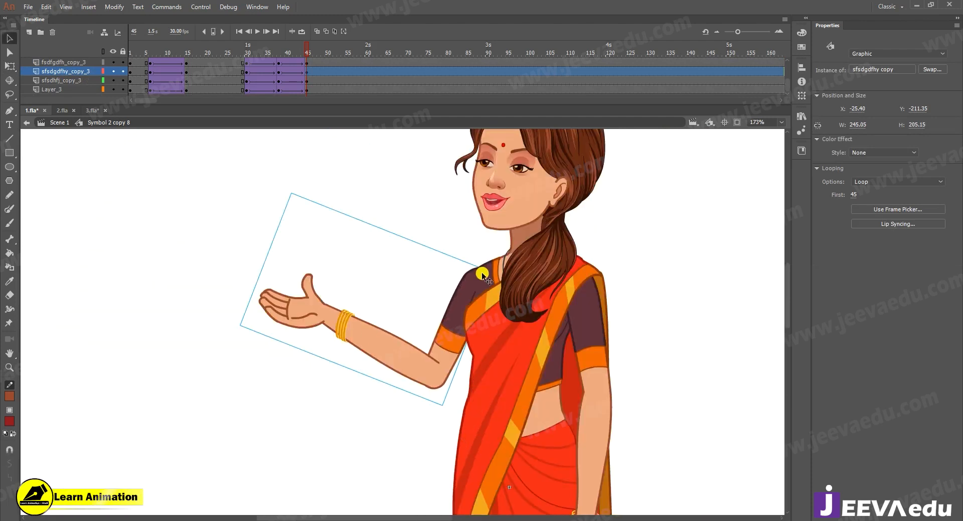
{"action": "key", "text": "q"}
{"action": "left_click_drag", "start_coordinate": [241, 333], "coordinate": [209, 301]}
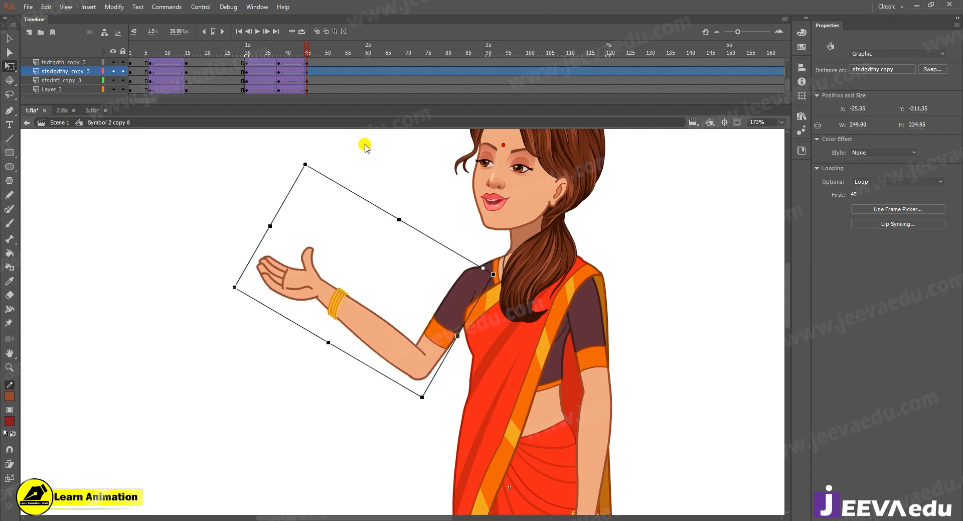
- Inside the outstretched arm's symbol, keyframe the forearm at frames 38 and 45 and add a classic tween with ease 85 out
{"action": "left_click", "coordinate": [279, 63]}
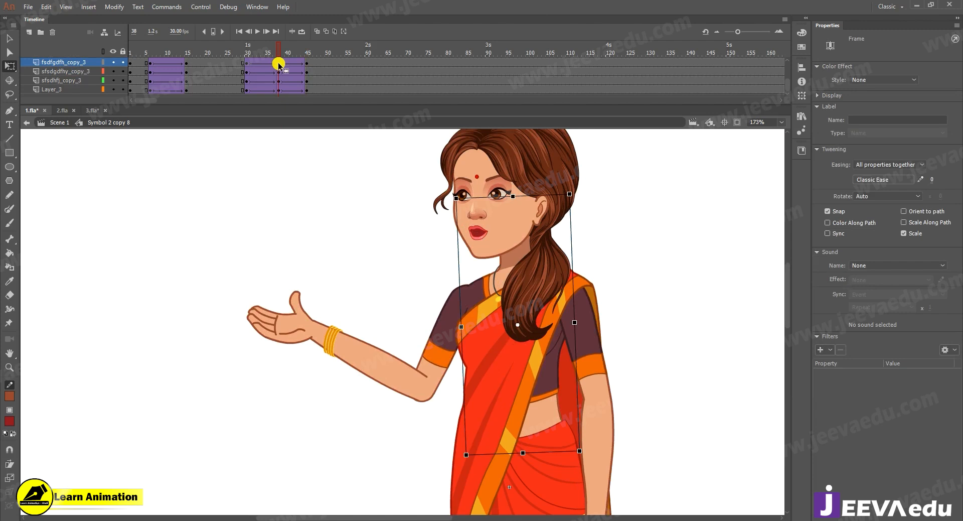
{"action": "left_click_drag", "start_coordinate": [291, 49], "coordinate": [309, 66]}
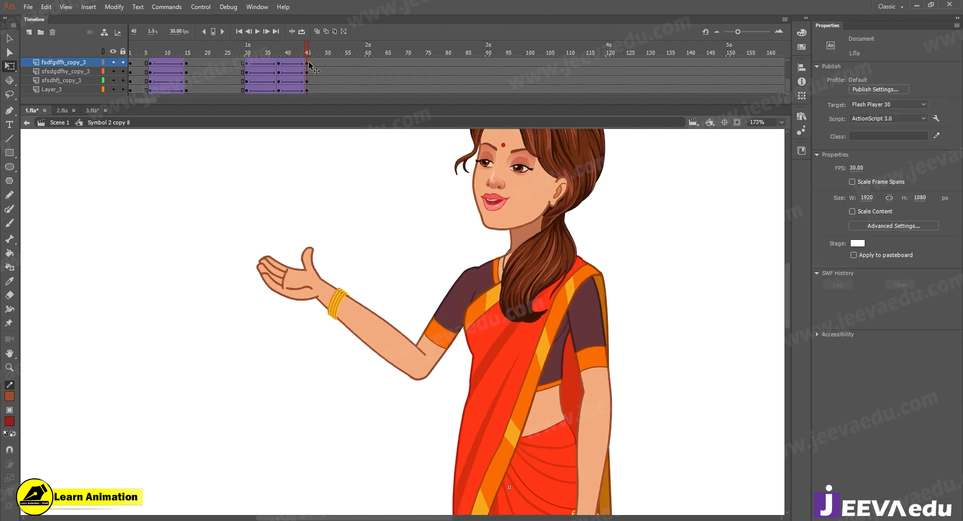
{"action": "double_click", "coordinate": [387, 347]}
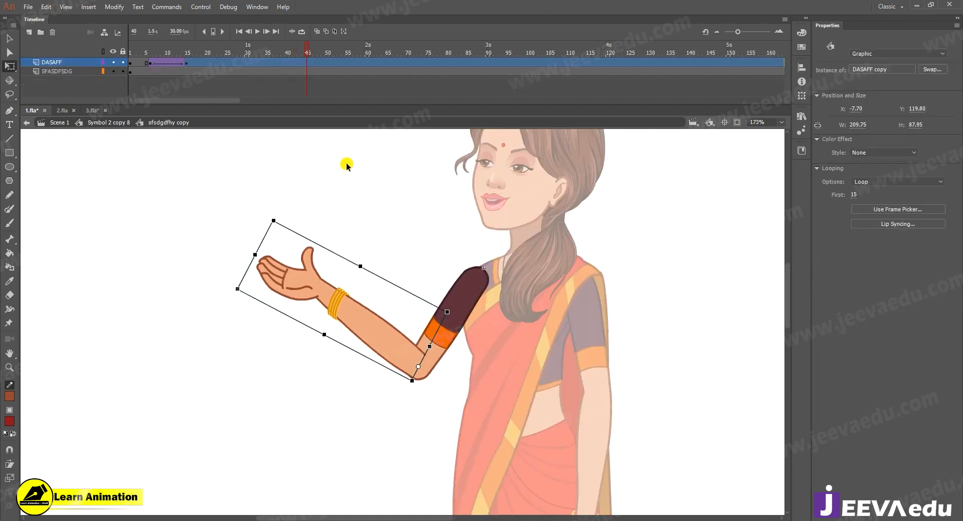
{"action": "left_click", "coordinate": [307, 63]}
{"action": "left_click", "coordinate": [279, 63]}
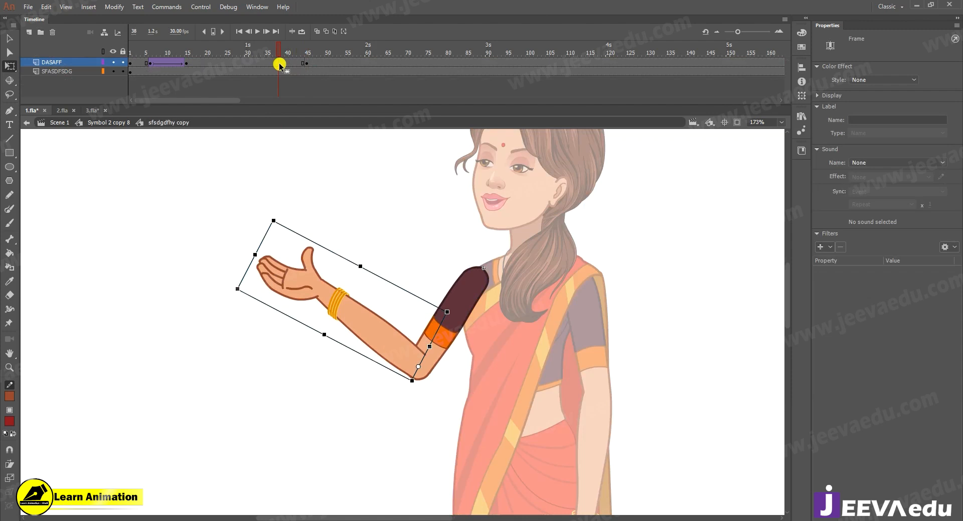
{"action": "right_click", "coordinate": [279, 64]}
{"action": "left_click", "coordinate": [313, 87]}
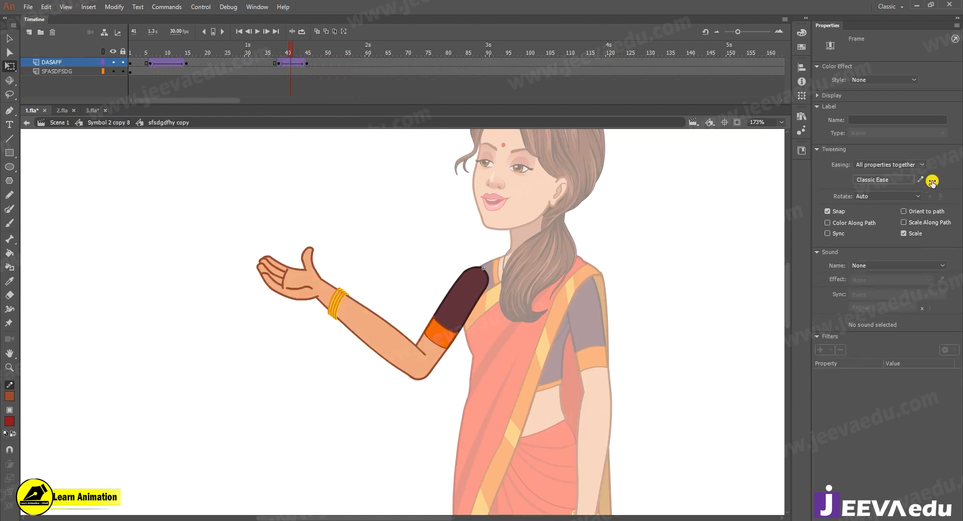
{"action": "left_click", "coordinate": [307, 63]}
{"action": "left_click", "coordinate": [295, 65]}
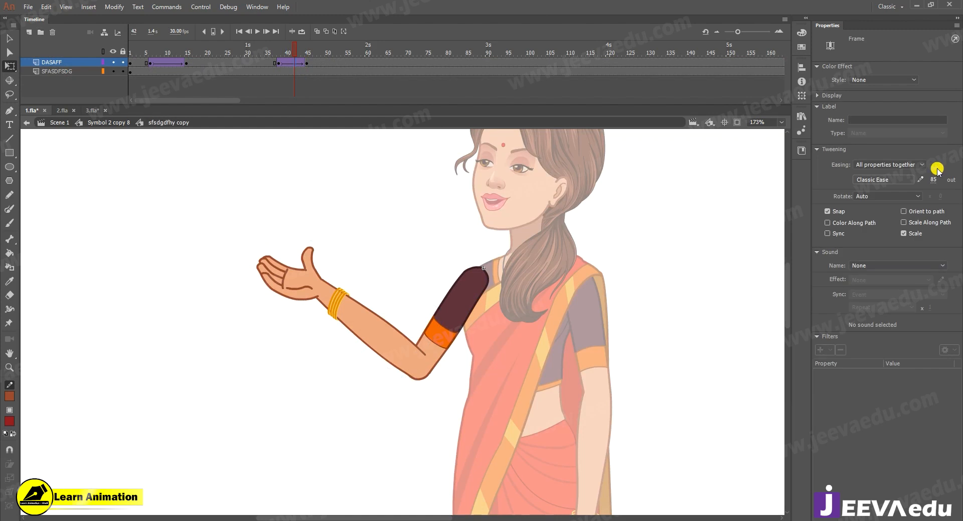
- Rotate the forearm downward at frame 45, return to the body symbol and play back the gesture
{"action": "left_click", "coordinate": [312, 241]}
{"action": "left_click_drag", "start_coordinate": [279, 211], "coordinate": [208, 366]}
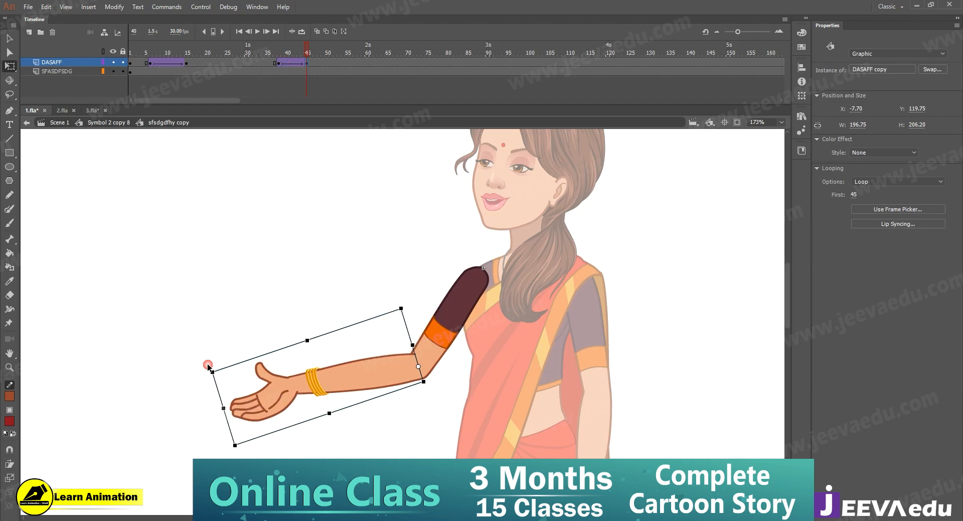
{"action": "double_click", "coordinate": [183, 304]}
{"action": "key", "text": "z"}
{"action": "left_click", "coordinate": [386, 364], "text": "alt"}
{"action": "left_click_drag", "start_coordinate": [290, 54], "coordinate": [233, 87]}
{"action": "key", "text": "Return"}
- Rotate the outstretched arm slightly downward at frame 38 and play back the motion up to frame 45
{"action": "left_click_drag", "start_coordinate": [324, 65], "coordinate": [278, 60]}
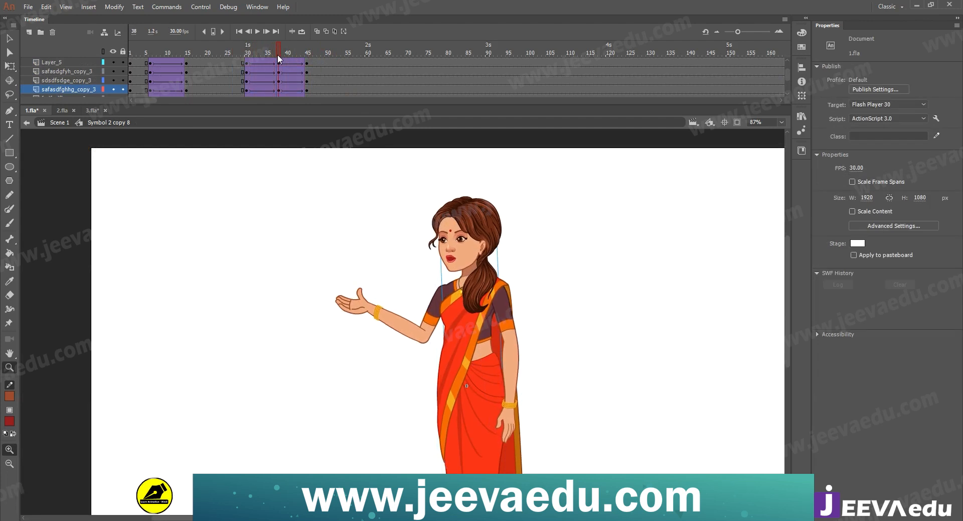
{"action": "key", "text": "v"}
{"action": "left_click", "coordinate": [383, 318]}
{"action": "key", "text": "q"}
{"action": "left_click", "coordinate": [319, 323]}
{"action": "left_click", "coordinate": [352, 302]}
{"action": "left_click_drag", "start_coordinate": [326, 317], "coordinate": [332, 330]}
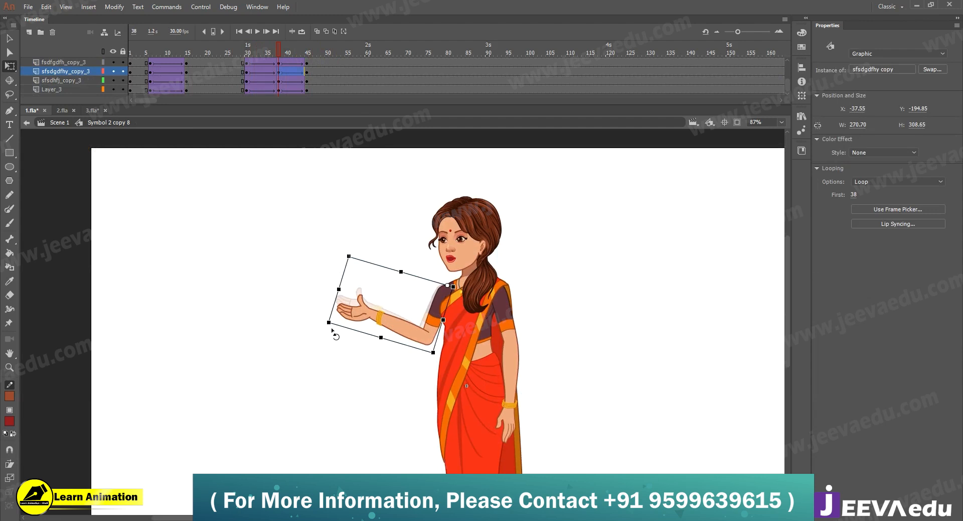
{"action": "left_click_drag", "start_coordinate": [279, 50], "coordinate": [309, 91]}
{"action": "left_click", "coordinate": [221, 86]}
{"action": "key", "text": "Return"}
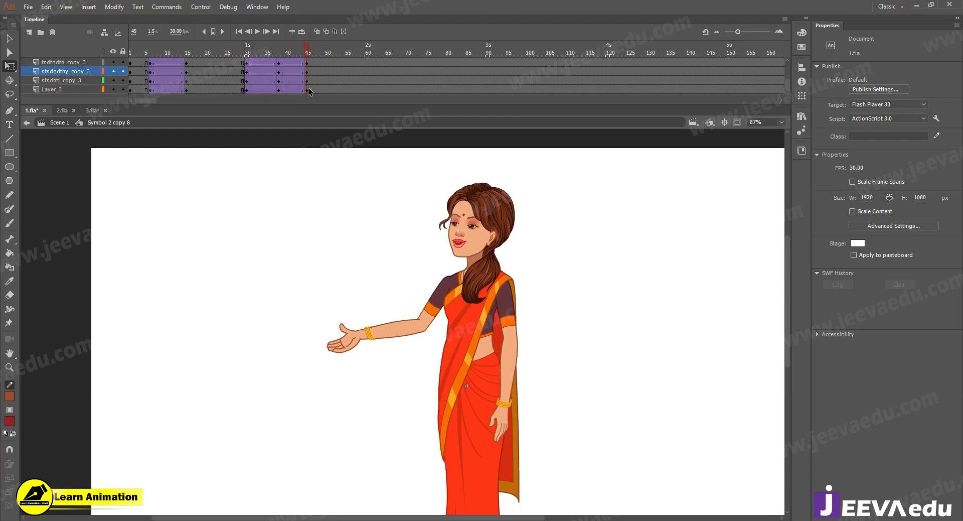
- Rotate the whole outstretched arm slightly upward at frame 45
{"action": "left_click", "coordinate": [401, 330]}
{"action": "key", "text": "q"}
{"action": "left_click_drag", "start_coordinate": [303, 358], "coordinate": [299, 350]}
- Nudge the outstretched arm inward and slightly down at frame 45 to align its sleeve with the shoulder
{"action": "key", "text": "z"}
{"action": "left_click", "coordinate": [437, 308]}
{"action": "left_click", "coordinate": [436, 283]}
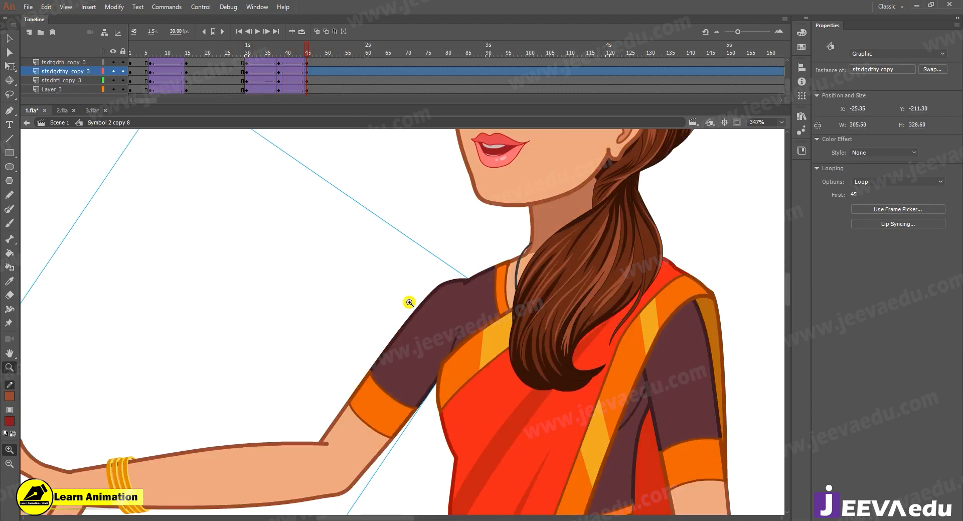
{"action": "key", "text": "Down"}
{"action": "key", "text": "Right"}
{"action": "key", "text": "Right"}
{"action": "key", "text": "Right"}
{"action": "key", "text": "Right"}
{"action": "key", "text": "Right"}
{"action": "key", "text": "Right"}
{"action": "key", "text": "Right"}
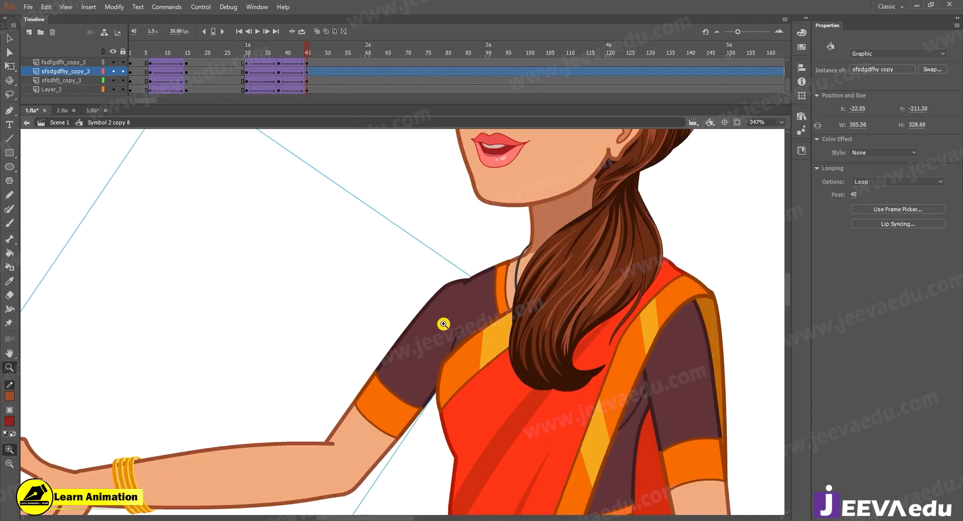
{"action": "key", "text": "Down"}
{"action": "key", "text": "Down"}
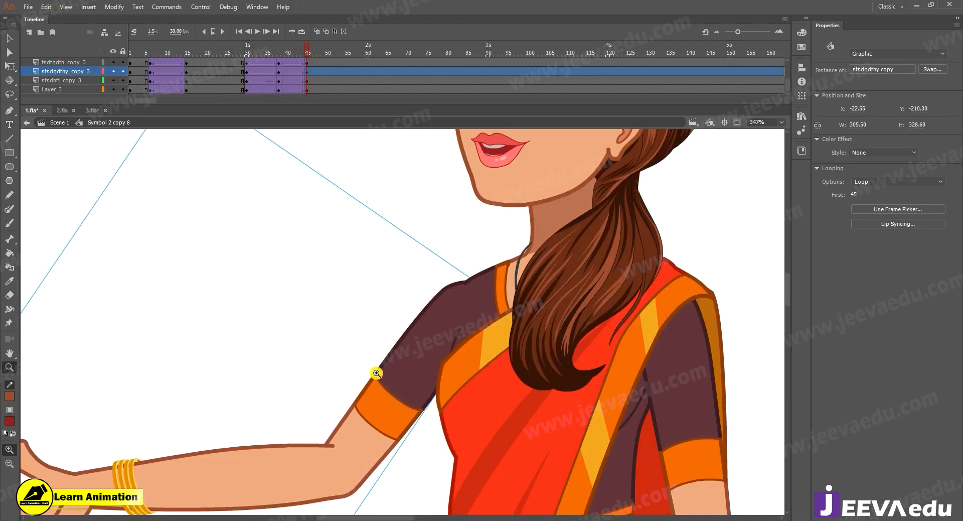
{"action": "left_click", "coordinate": [376, 377], "text": "alt"}
{"action": "left_click", "coordinate": [384, 405], "text": "alt"}
{"action": "left_click_drag", "start_coordinate": [432, 341], "coordinate": [431, 359]}
- Swing the hanging arm slightly outward and rotate the saree drape behind the body slightly outward at frame 45
{"action": "left_click_drag", "start_coordinate": [307, 55], "coordinate": [308, 89]}
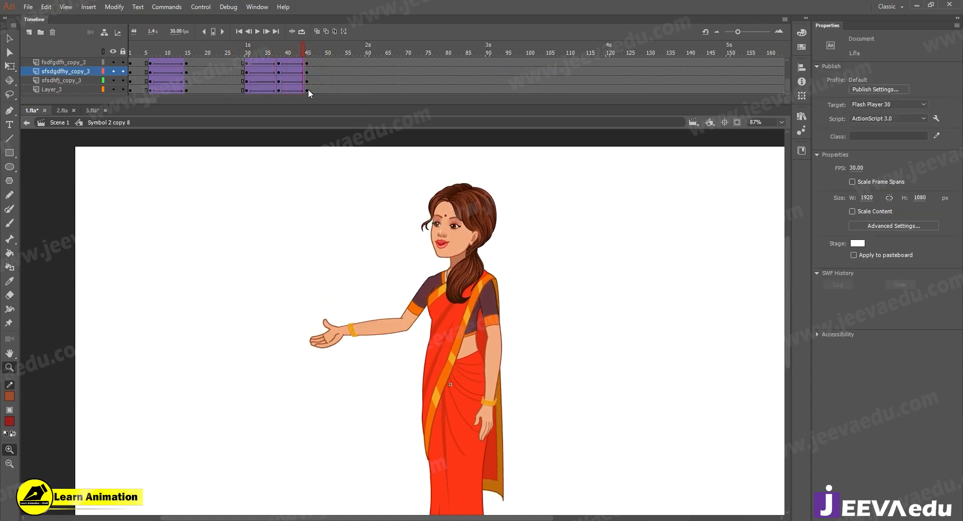
{"action": "key", "text": "v"}
{"action": "left_click", "coordinate": [494, 368]}
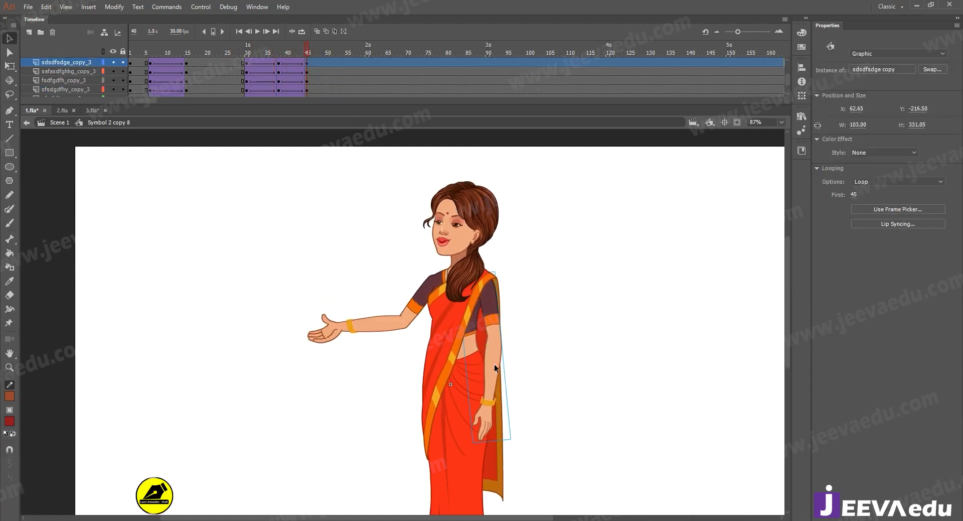
{"action": "key", "text": "q"}
{"action": "left_click_drag", "start_coordinate": [518, 439], "coordinate": [524, 444]}
{"action": "left_click", "coordinate": [501, 471]}
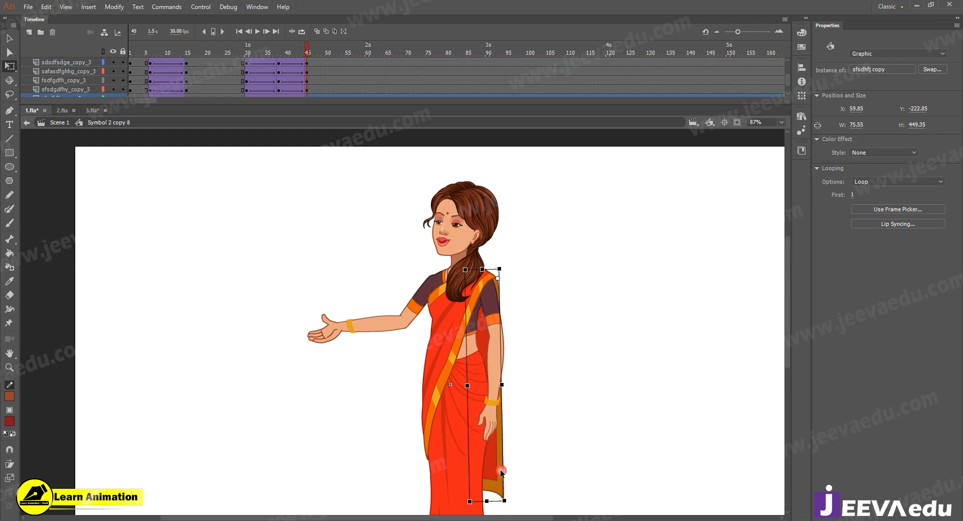
{"action": "left_click_drag", "start_coordinate": [514, 501], "coordinate": [519, 503]}
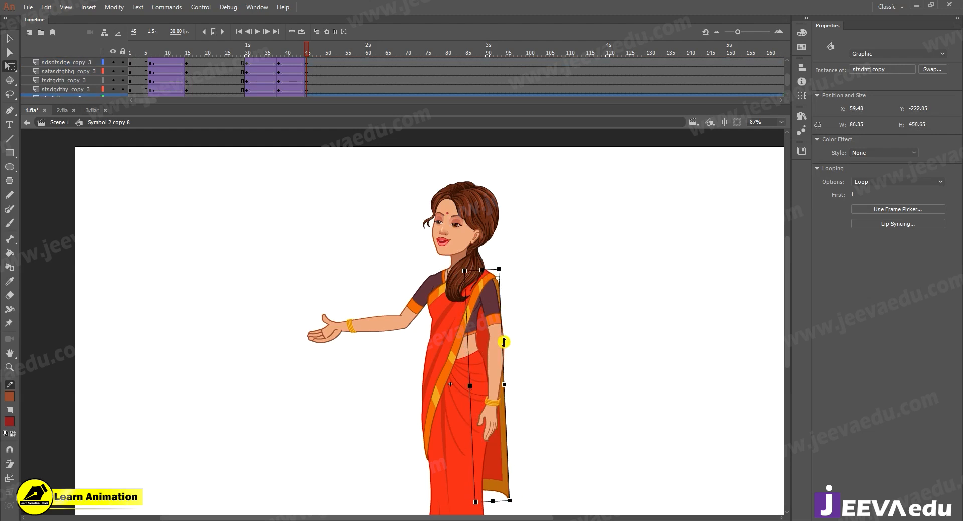
- Hide Layer_4 and play back the body animation from frame 1 past frame 45
{"action": "left_click", "coordinate": [465, 216]}
{"action": "left_click_drag", "start_coordinate": [296, 53], "coordinate": [240, 85]}
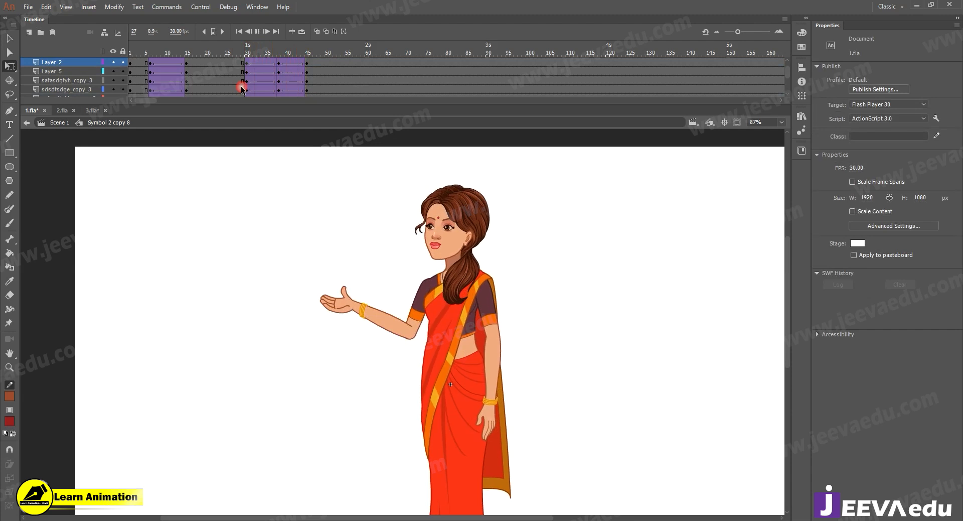
{"action": "key", "text": "Return"}
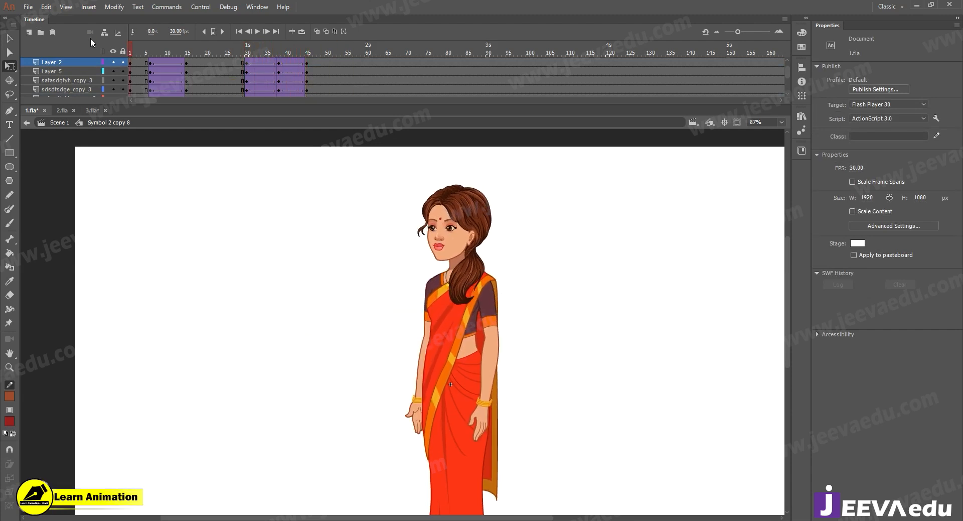
{"action": "scroll", "coordinate": [207, 71], "scroll_direction": "up", "scroll_amount": 1}
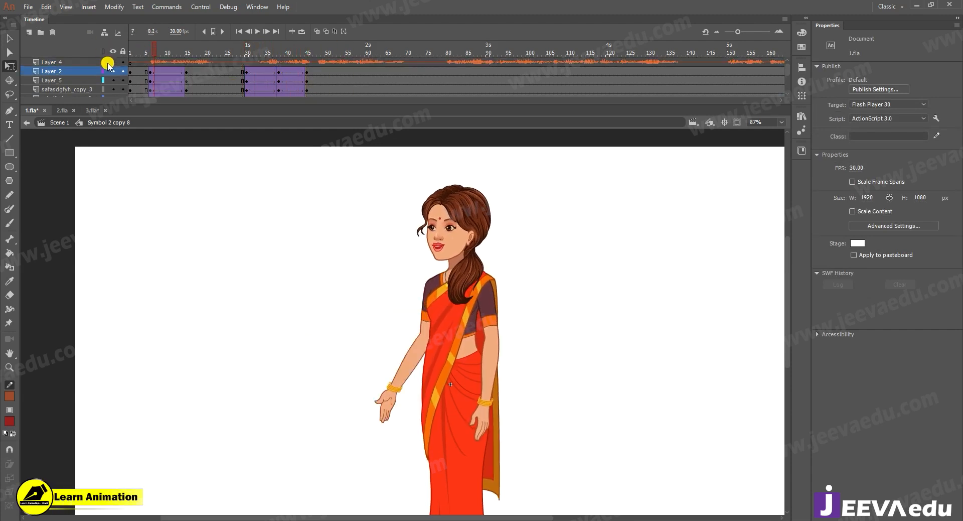
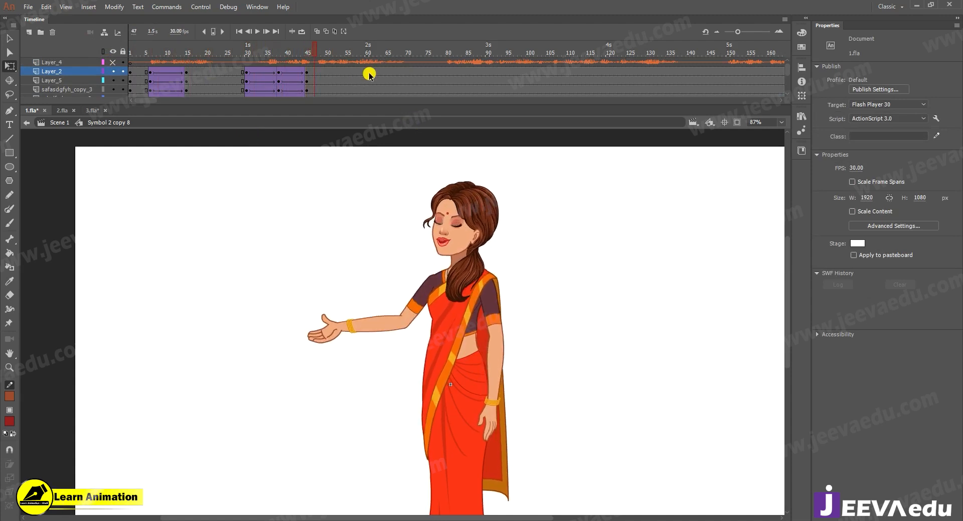
{"action": "left_click_drag", "start_coordinate": [271, 54], "coordinate": [308, 89]}
- Squash the woman's whole body very slightly downward from the head at frame 38 with Free Transform
{"action": "key", "text": "z"}
{"action": "left_click", "coordinate": [468, 391], "text": "alt"}
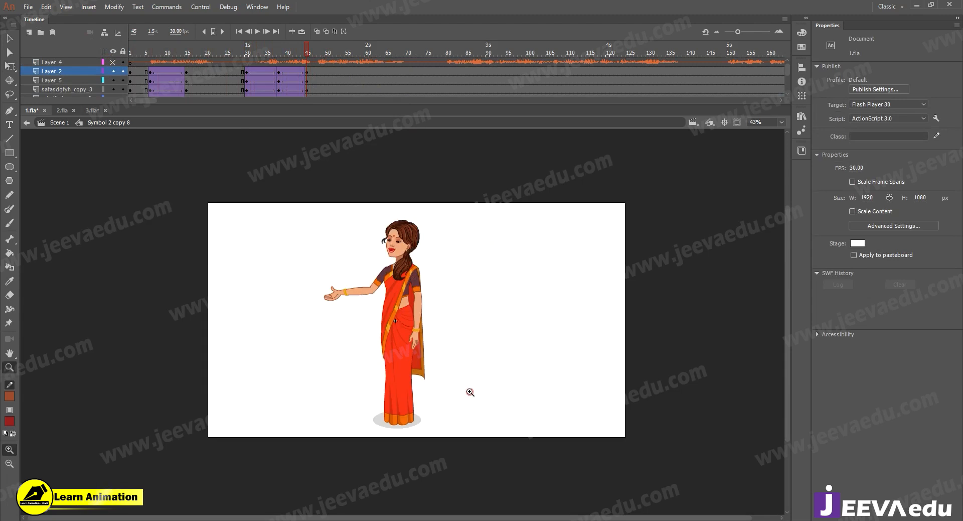
{"action": "left_click_drag", "start_coordinate": [298, 52], "coordinate": [279, 74]}
{"action": "key", "text": "v"}
{"action": "left_click_drag", "start_coordinate": [325, 213], "coordinate": [439, 324]}
{"action": "key", "text": "q"}
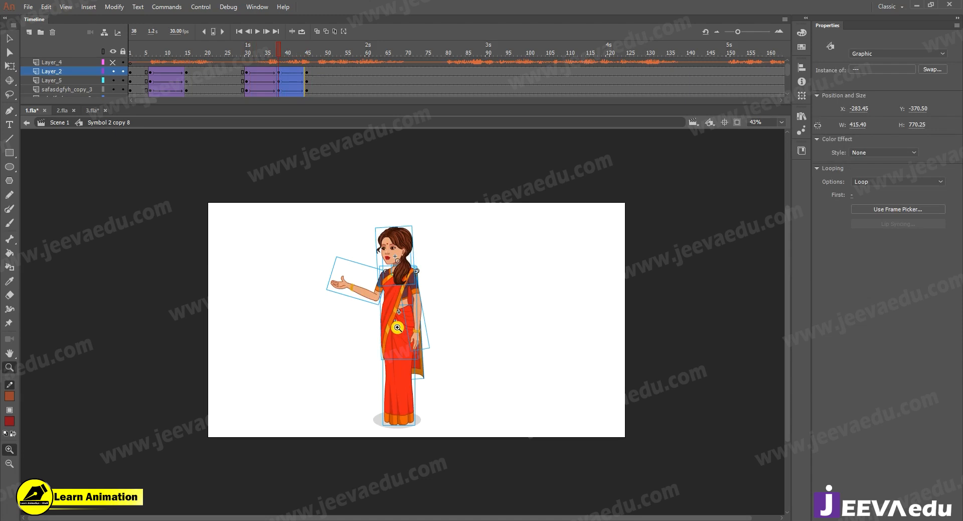
{"action": "left_click_drag", "start_coordinate": [378, 325], "coordinate": [398, 422]}
{"action": "key", "text": "space"}
{"action": "left_click_drag", "start_coordinate": [445, 266], "coordinate": [445, 284]}
{"action": "scroll", "coordinate": [434, 297], "scroll_direction": "down", "scroll_amount": 3}
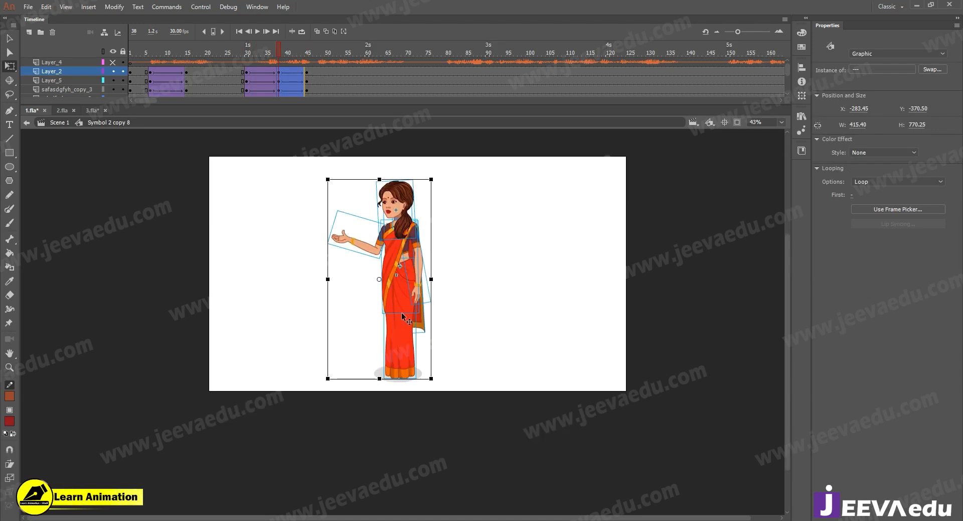
{"action": "scroll", "coordinate": [380, 279], "scroll_direction": "up", "scroll_amount": 2}
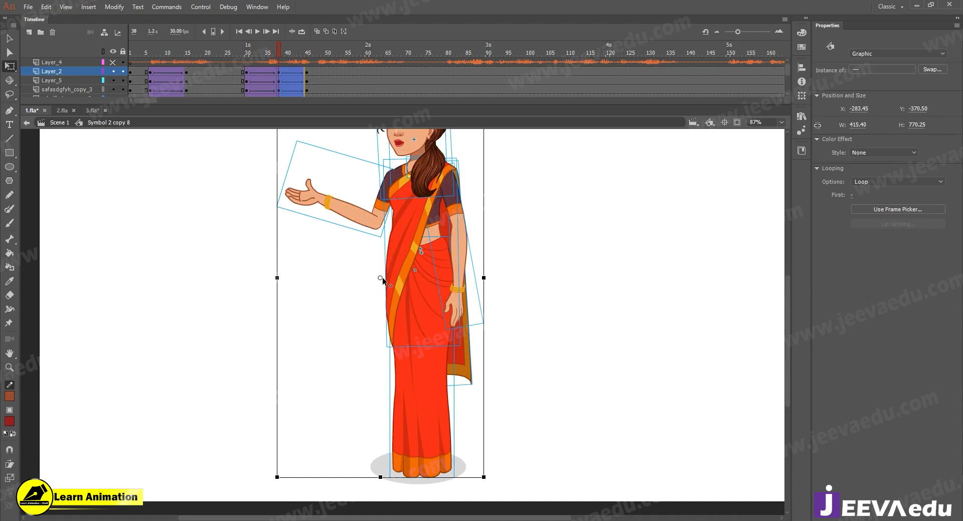
{"action": "key", "text": "space"}
{"action": "left_click_drag", "start_coordinate": [422, 200], "coordinate": [444, 307]}
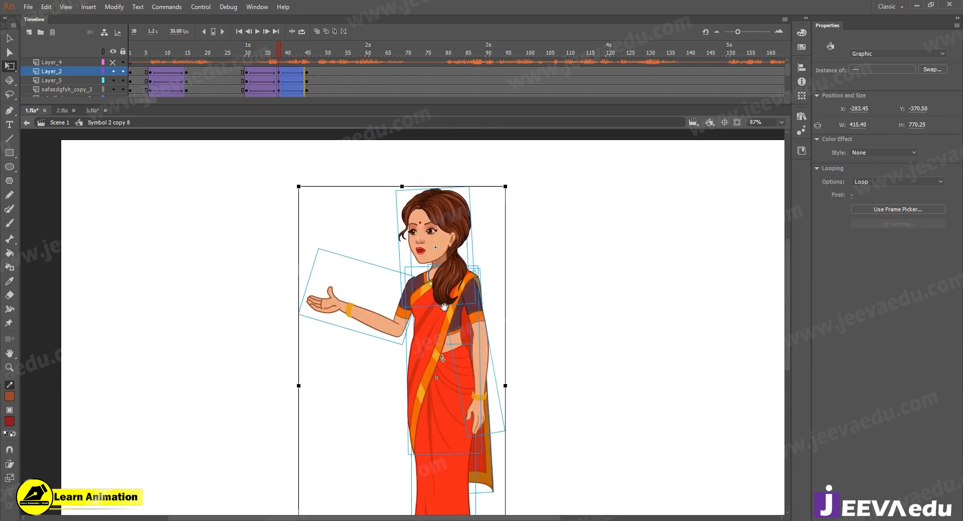
{"action": "left_click_drag", "start_coordinate": [400, 187], "coordinate": [401, 190]}
- Scrub the body animation between frames 38 and 51 and inspect the head pose at frame 38 up close
{"action": "left_click_drag", "start_coordinate": [279, 45], "coordinate": [325, 74]}
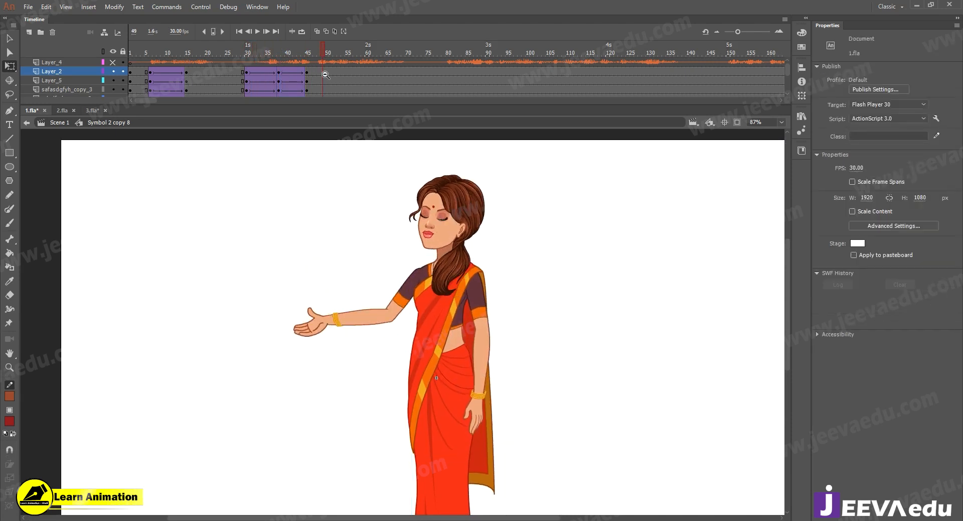
{"action": "left_click", "coordinate": [400, 316], "text": "ctrl+alt"}
{"action": "left_click_drag", "start_coordinate": [291, 48], "coordinate": [325, 51]}
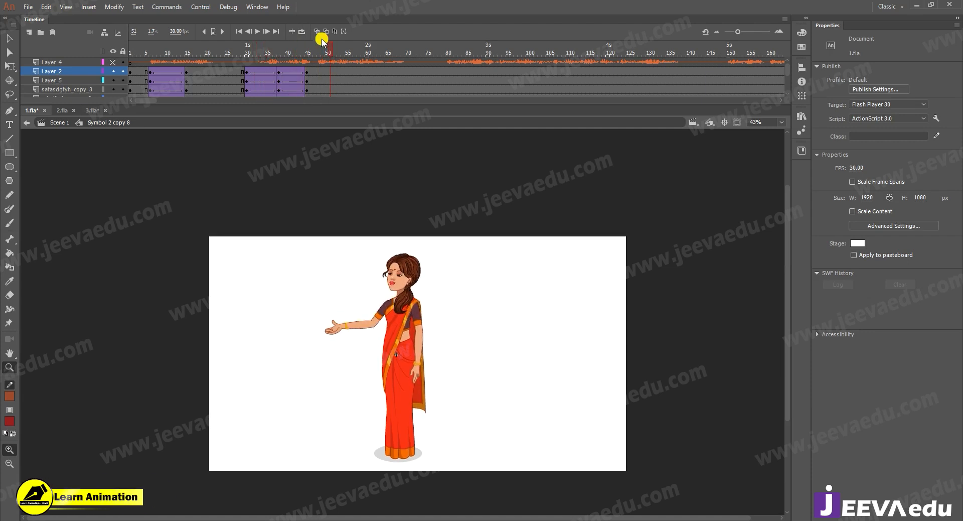
{"action": "left_click", "coordinate": [279, 52]}
{"action": "left_click", "coordinate": [279, 73]}
{"action": "left_click", "coordinate": [355, 305]}
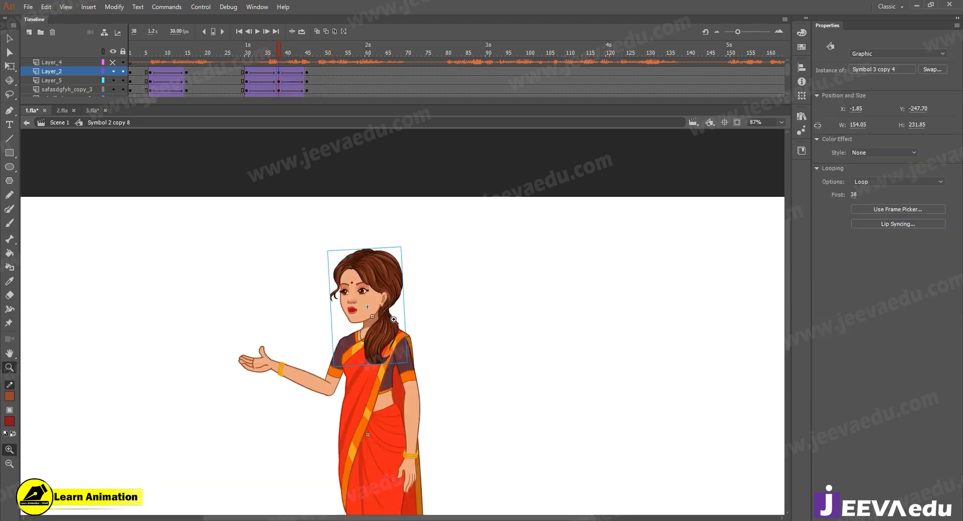
{"action": "left_click", "coordinate": [356, 307]}
{"action": "left_click_drag", "start_coordinate": [356, 307], "coordinate": [436, 331]}
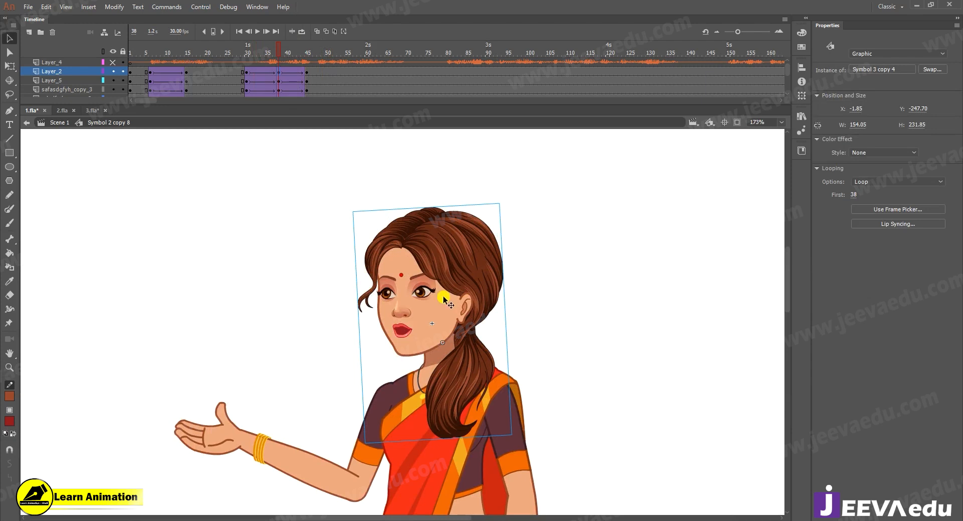
- Set the classic ease to -100 (in) on every body layer's tween between frames 30 and 38
{"action": "left_click", "coordinate": [247, 74]}
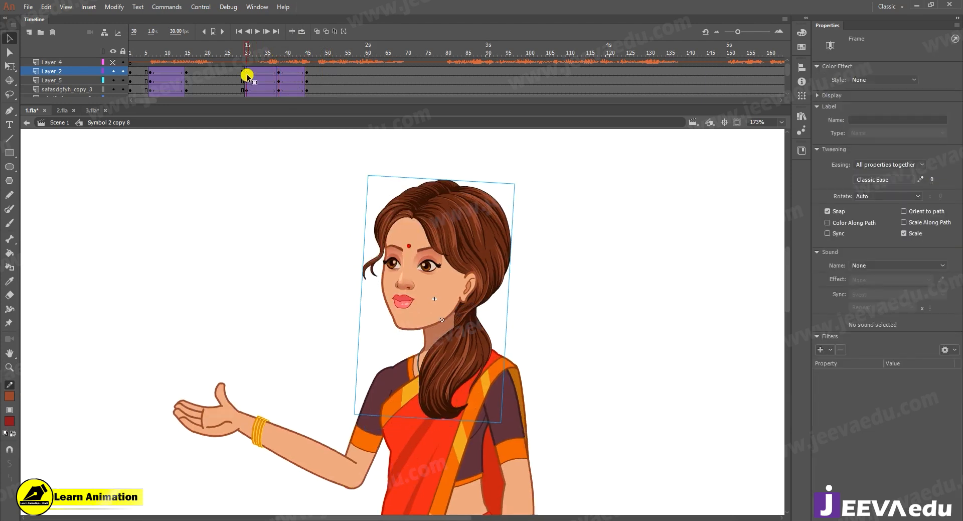
{"action": "left_click", "coordinate": [265, 73]}
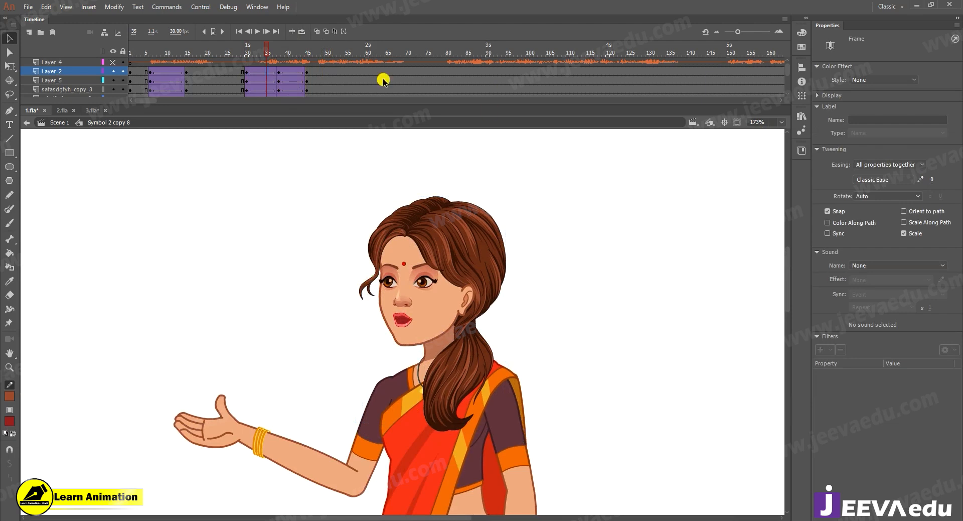
{"action": "left_click", "coordinate": [295, 74]}
{"action": "left_click_drag", "start_coordinate": [267, 73], "coordinate": [263, 148]}
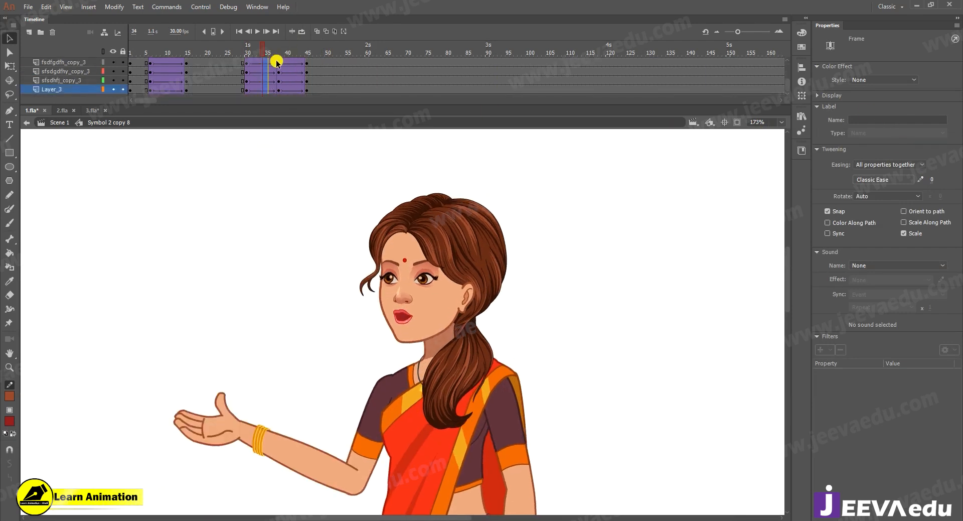
{"action": "scroll", "coordinate": [280, 64], "scroll_direction": "up", "scroll_amount": 2}
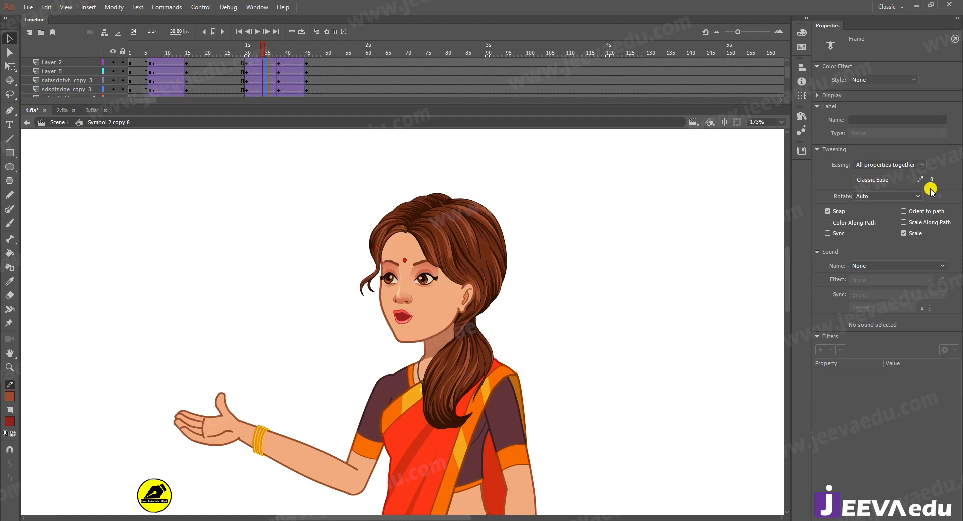
{"action": "left_click_drag", "start_coordinate": [930, 185], "coordinate": [636, 172]}
{"action": "scroll", "coordinate": [290, 62], "scroll_direction": "up", "scroll_amount": 1}
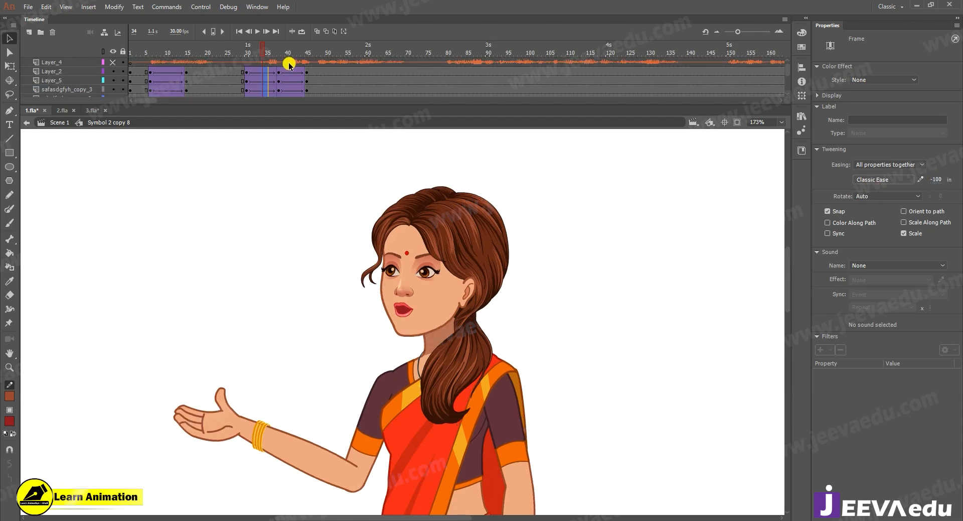
- Set the classic ease to 100 (out) on all body tweens between frames 38 and 45 and check the key poses
{"action": "left_click_drag", "start_coordinate": [292, 80], "coordinate": [292, 163]}
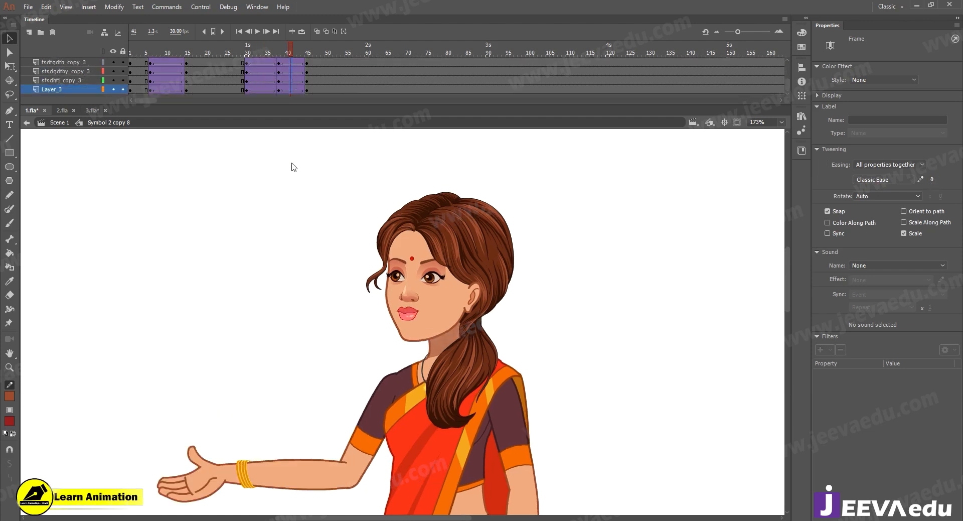
{"action": "left_click_drag", "start_coordinate": [962, 86], "coordinate": [962, 85]}
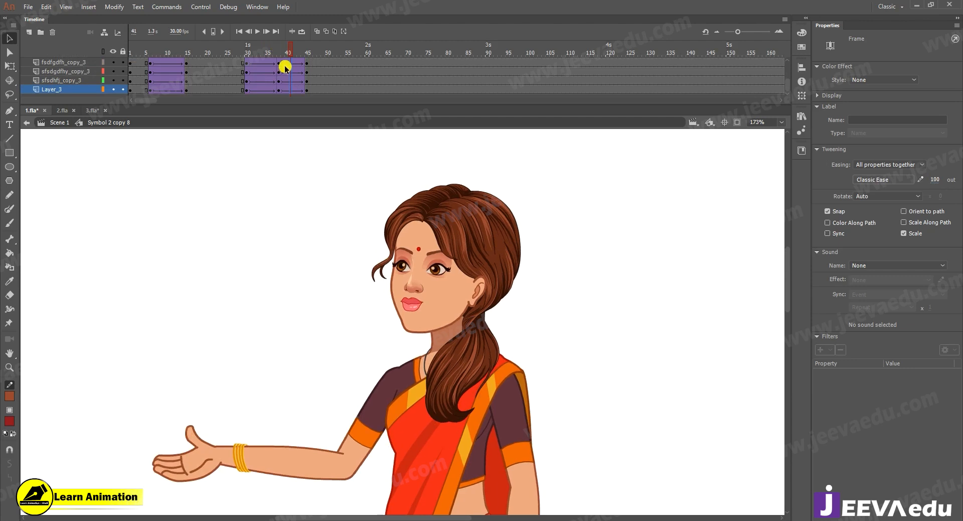
{"action": "scroll", "coordinate": [285, 65], "scroll_direction": "up", "scroll_amount": 5}
{"action": "left_click_drag", "start_coordinate": [290, 44], "coordinate": [279, 64]}
{"action": "left_click", "coordinate": [245, 72]}
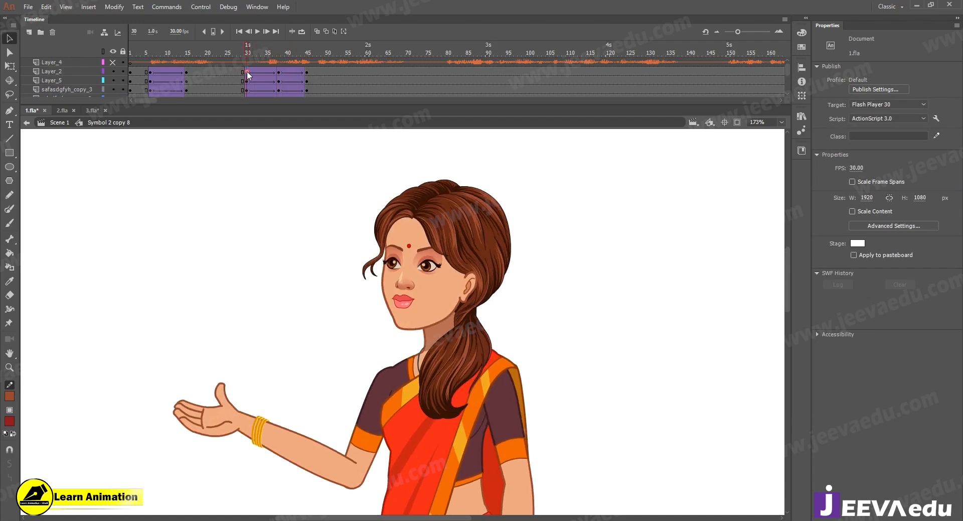
{"action": "left_click", "coordinate": [307, 72]}
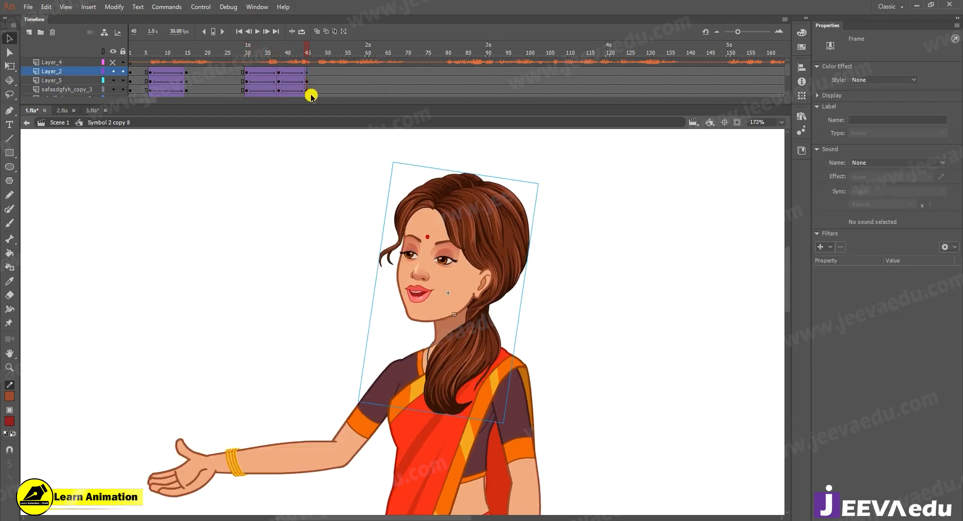
- Open the head symbol for editing at frame 38 and insert keyframes there on all its layers
{"action": "left_click_drag", "start_coordinate": [304, 44], "coordinate": [279, 48]}
{"action": "left_click", "coordinate": [424, 308]}
{"action": "double_click", "coordinate": [424, 309]}
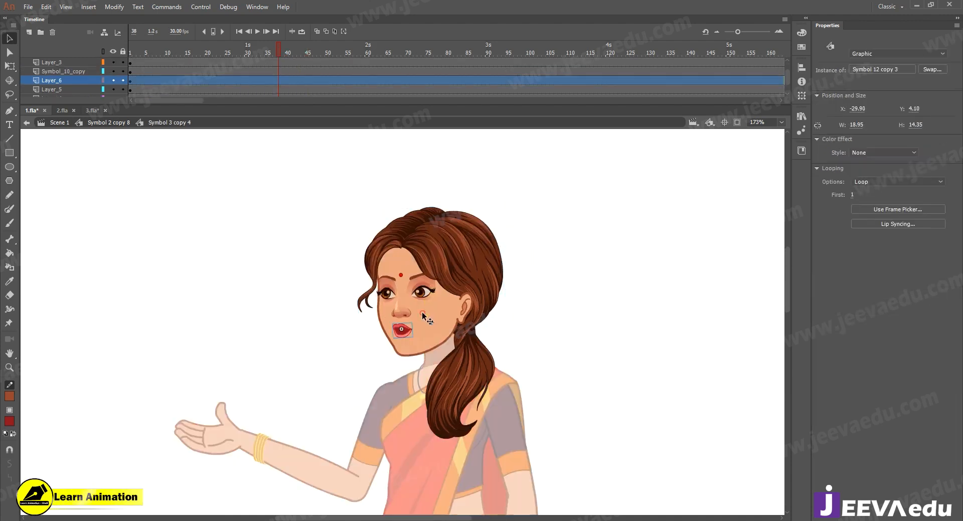
{"action": "scroll", "coordinate": [280, 72], "scroll_direction": "up", "scroll_amount": 2}
{"action": "left_click_drag", "start_coordinate": [279, 62], "coordinate": [278, 134]}
{"action": "key", "text": "F6"}
{"action": "scroll", "coordinate": [269, 70], "scroll_direction": "up", "scroll_amount": 2}
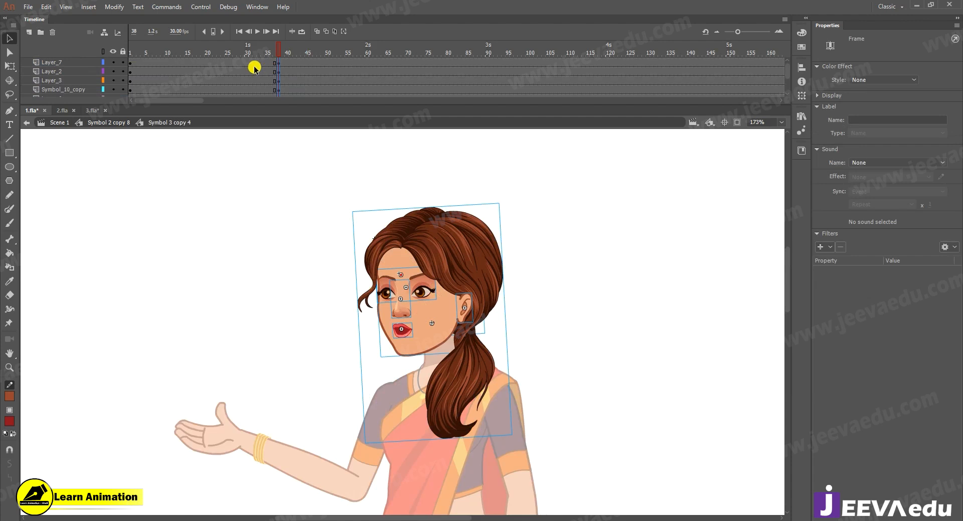
- Insert keyframes on all layers of the head symbol at frames 30 and 45
{"action": "left_click_drag", "start_coordinate": [248, 67], "coordinate": [249, 131]}
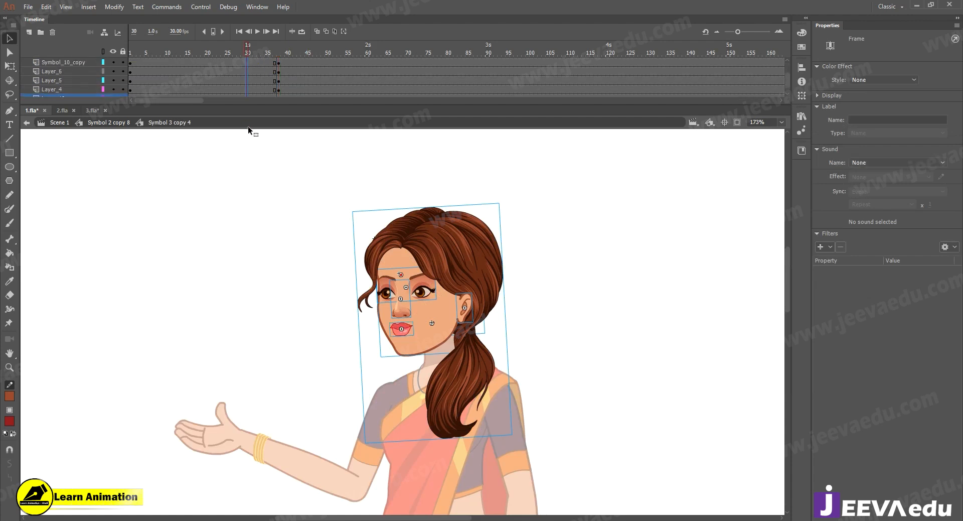
{"action": "key", "text": "F6"}
{"action": "scroll", "coordinate": [316, 65], "scroll_direction": "up", "scroll_amount": 2}
{"action": "left_click_drag", "start_coordinate": [310, 63], "coordinate": [312, 122]}
{"action": "scroll", "coordinate": [308, 68], "scroll_direction": "up", "scroll_amount": 2}
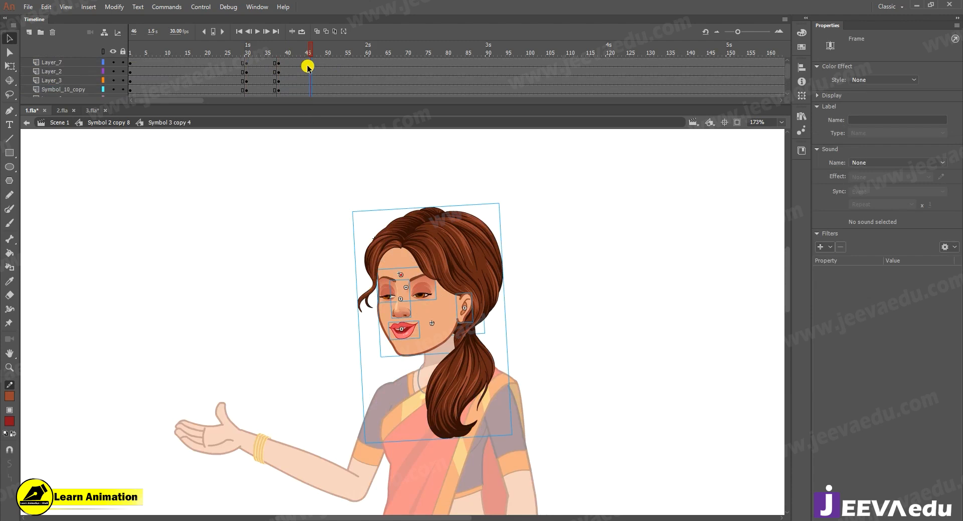
{"action": "left_click_drag", "start_coordinate": [307, 61], "coordinate": [307, 126]}
{"action": "key", "text": "F6"}
- Create classic tweens between frames 30 and 45 on all head layers and set their ease to 88 (out)
{"action": "scroll", "coordinate": [297, 71], "scroll_direction": "up", "scroll_amount": 2}
{"action": "left_click_drag", "start_coordinate": [266, 62], "coordinate": [297, 138]}
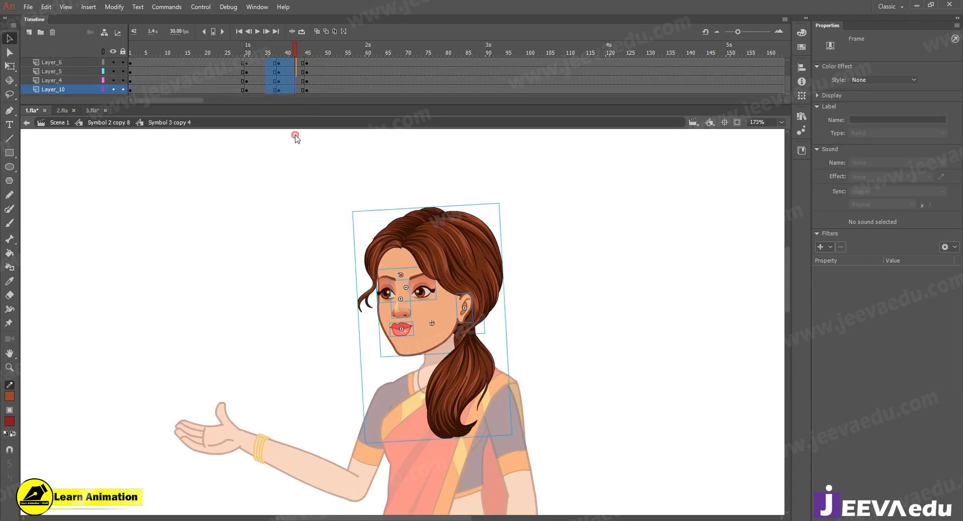
{"action": "right_click", "coordinate": [285, 74]}
{"action": "left_click", "coordinate": [321, 103]}
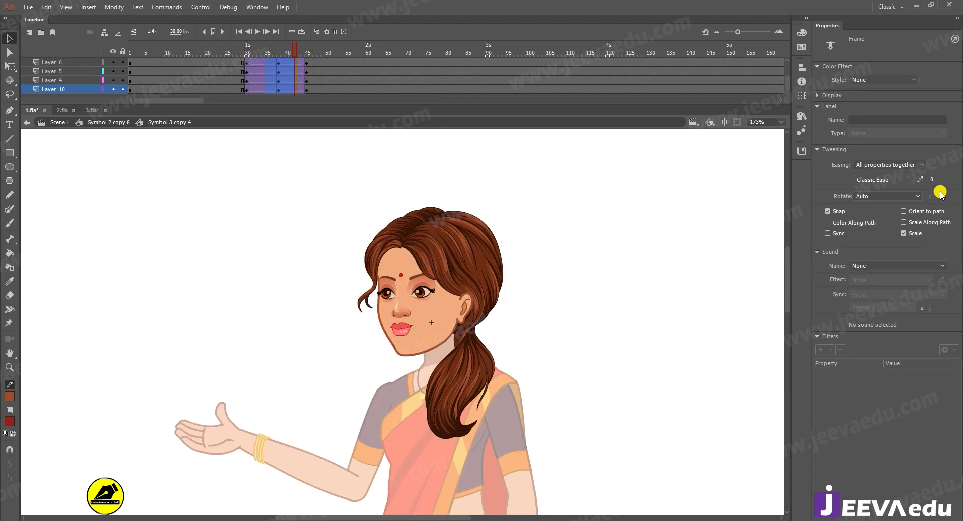
{"action": "scroll", "coordinate": [302, 79], "scroll_direction": "up", "scroll_amount": 3}
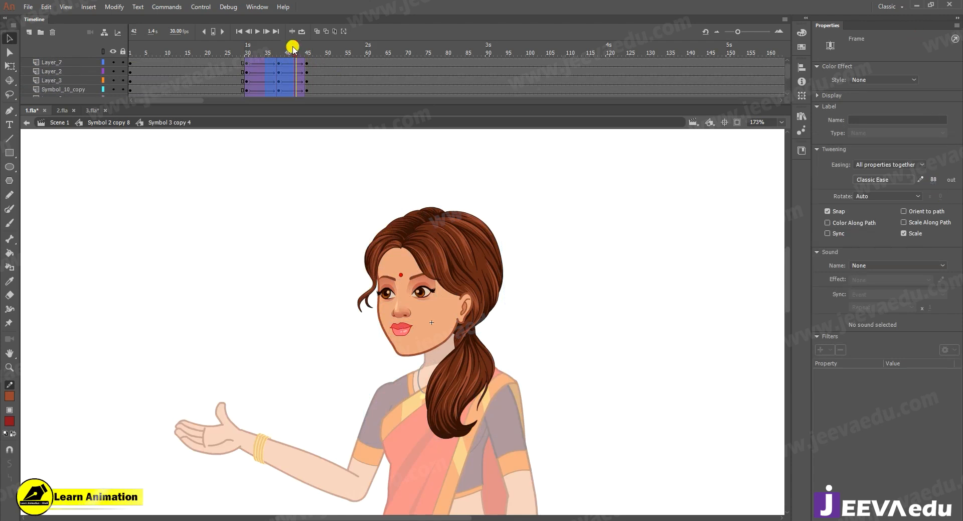
- Set the classic ease to -100 (in) on all head layers' tweens between frames 30 and 38
{"action": "left_click_drag", "start_coordinate": [293, 49], "coordinate": [285, 51]}
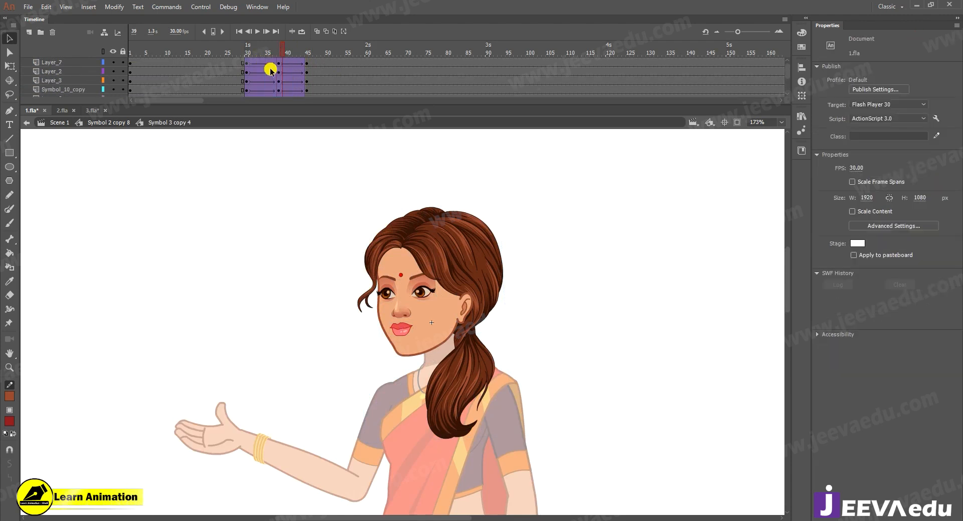
{"action": "left_click_drag", "start_coordinate": [269, 68], "coordinate": [253, 166]}
{"action": "left_click_drag", "start_coordinate": [951, 185], "coordinate": [539, 198]}
{"action": "scroll", "coordinate": [256, 58], "scroll_direction": "up", "scroll_amount": 3}
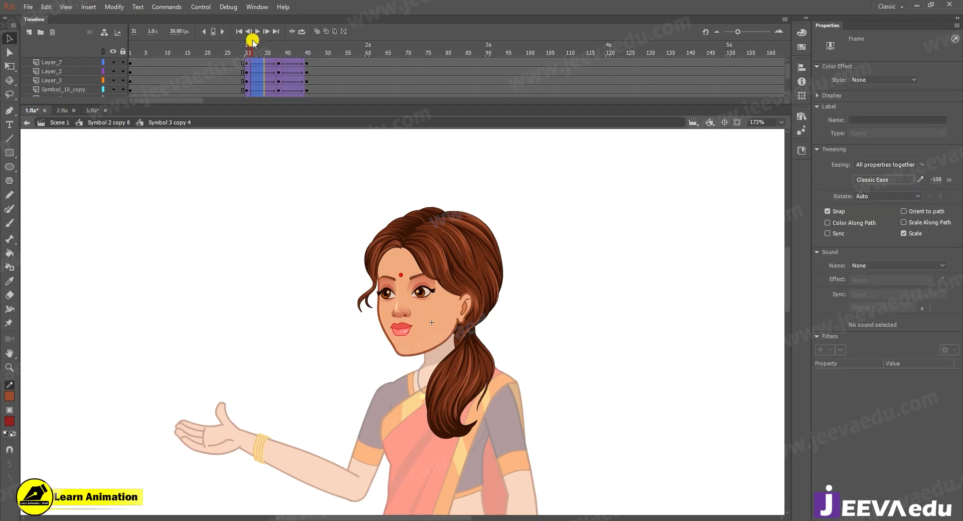
- Shift the eyes, eyebrows, bindi, nose and mouth together down the face by about 7 px at frame 38
{"action": "left_click", "coordinate": [279, 65]}
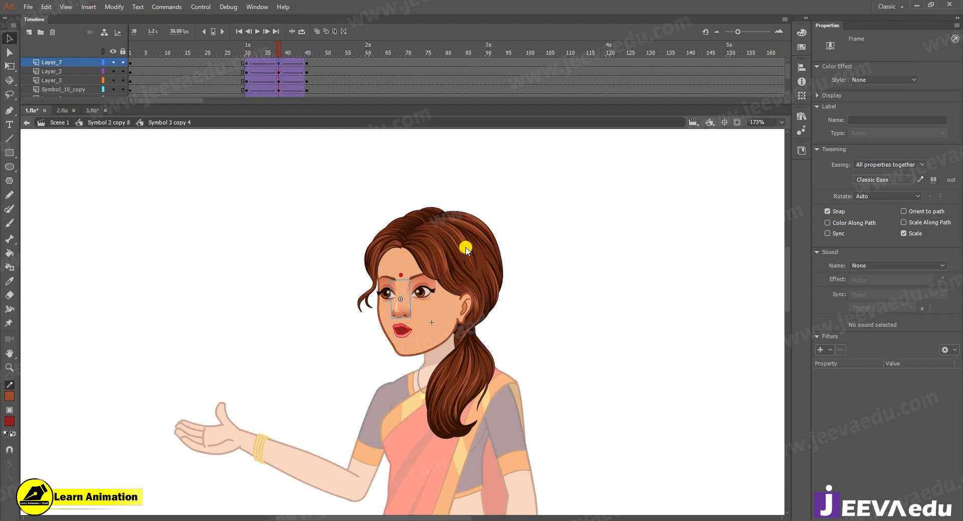
{"action": "left_click", "coordinate": [435, 332], "text": "ctrl"}
{"action": "left_click_drag", "start_coordinate": [380, 328], "coordinate": [439, 357]}
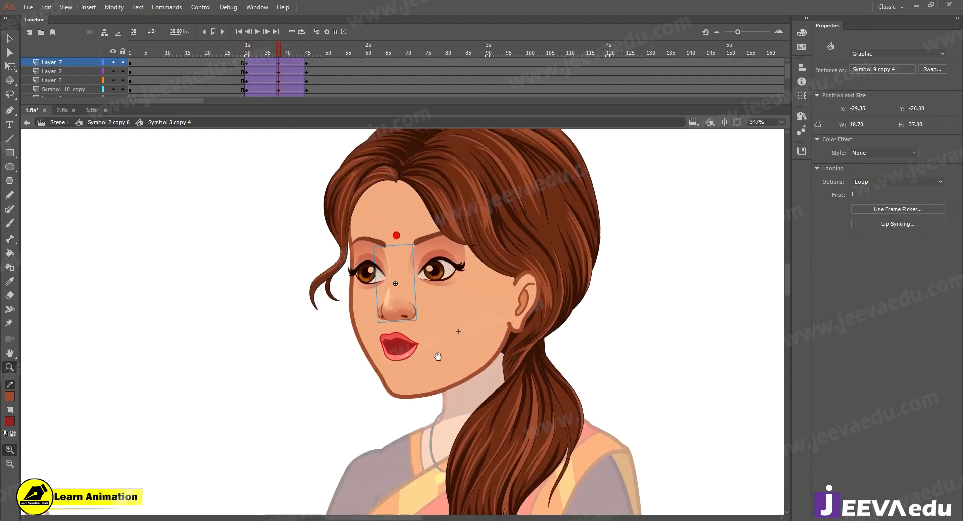
{"action": "left_click", "coordinate": [384, 286], "text": "shift"}
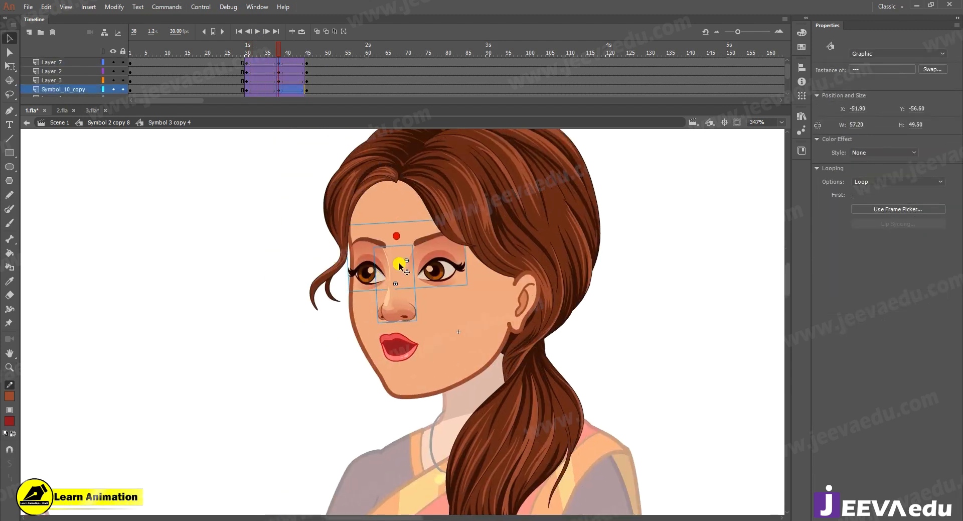
{"action": "left_click", "coordinate": [400, 244], "text": "shift"}
{"action": "left_click", "coordinate": [441, 273], "text": "shift"}
{"action": "left_click", "coordinate": [395, 344], "text": "shift"}
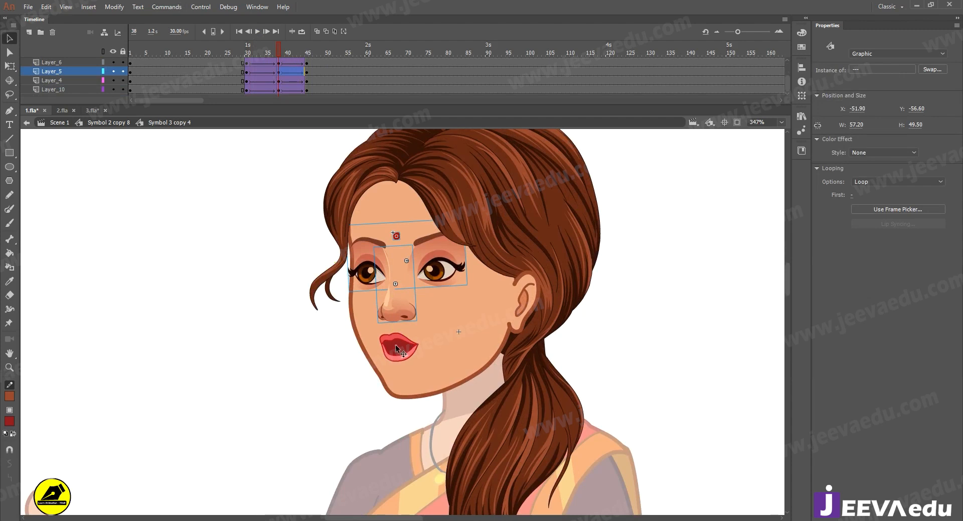
{"action": "left_click", "coordinate": [366, 271], "text": "shift"}
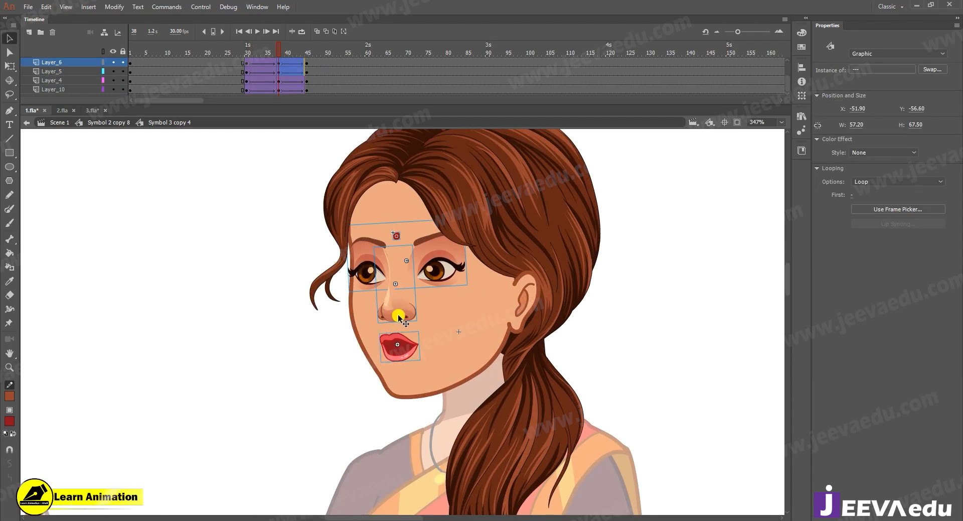
{"action": "left_click_drag", "start_coordinate": [397, 318], "coordinate": [349, 316]}
{"action": "key", "text": "ctrl+z"}
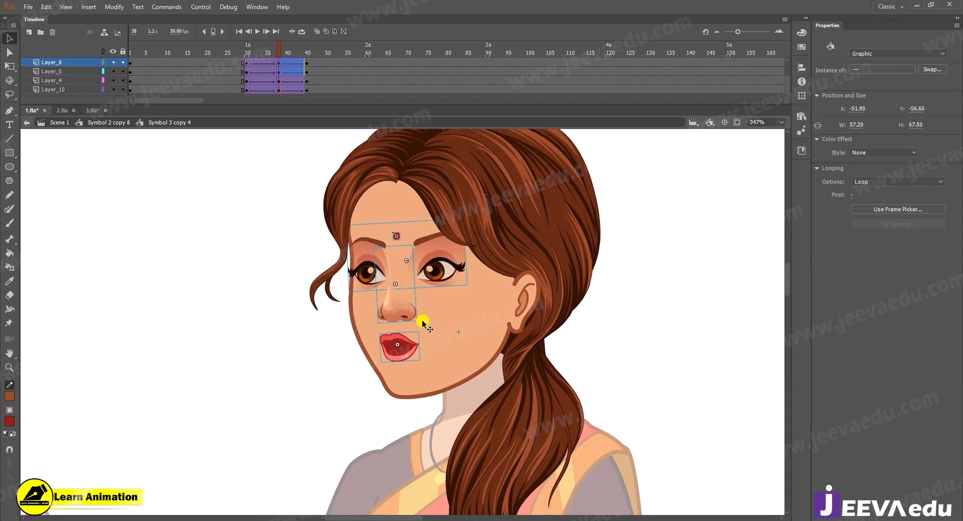
{"action": "key", "text": "Down"}
{"action": "key", "text": "Down"}
{"action": "key", "text": "Down"}
{"action": "key", "text": "Down"}
{"action": "key", "text": "Down"}
{"action": "key", "text": "Down"}
{"action": "key", "text": "Down"}
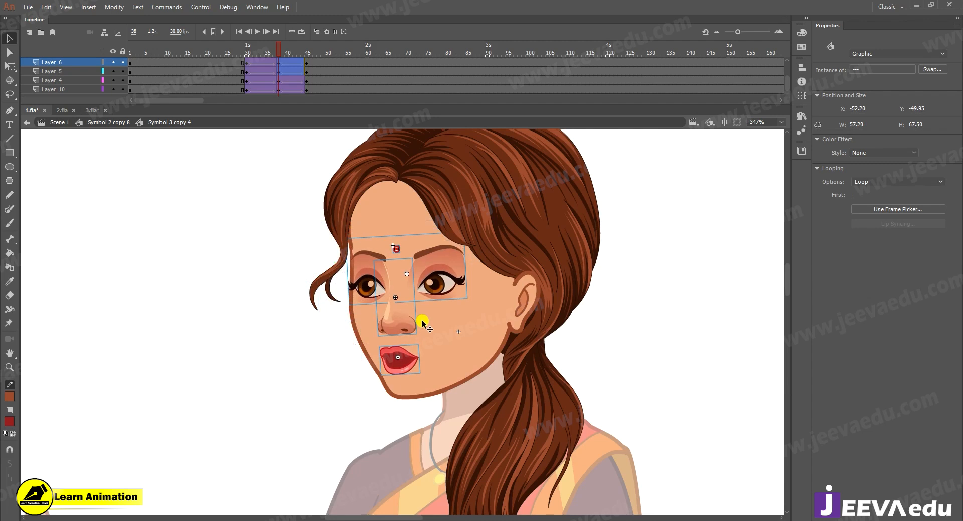
{"action": "key", "text": "Down"}
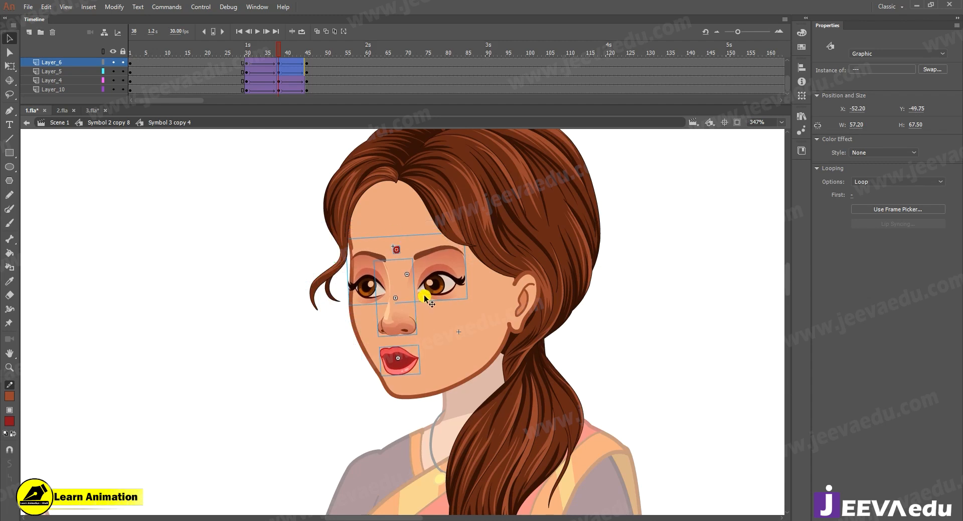
- Nudge the eyes, eyebrows, bindi, nose and mouth slightly up the face at frame 38
{"action": "key", "text": "Up"}
{"action": "left_click", "coordinate": [516, 311]}
{"action": "key", "text": "Up"}
{"action": "left_click_drag", "start_coordinate": [266, 54], "coordinate": [278, 108]}
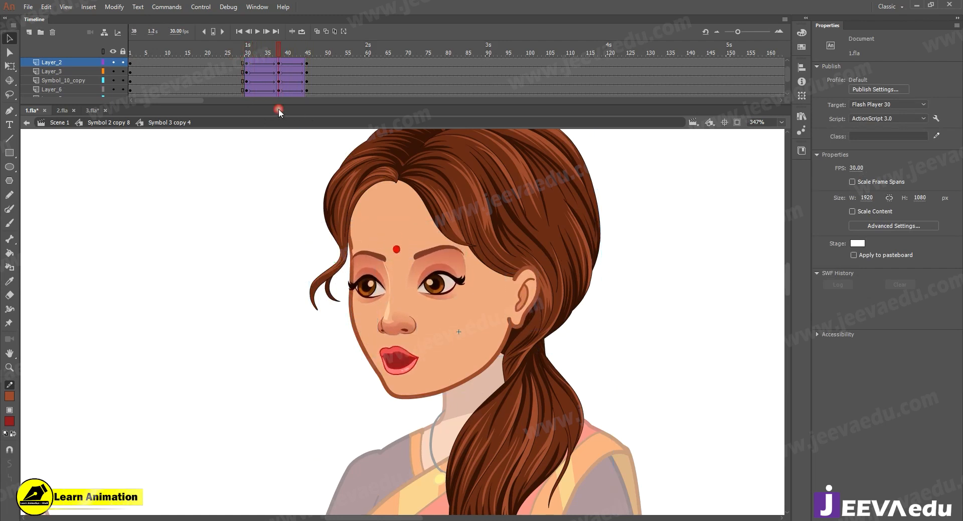
- Shift the blink frames inside the eyes symbol earlier in time so the eyes close at frame 38
{"action": "left_click", "coordinate": [434, 281]}
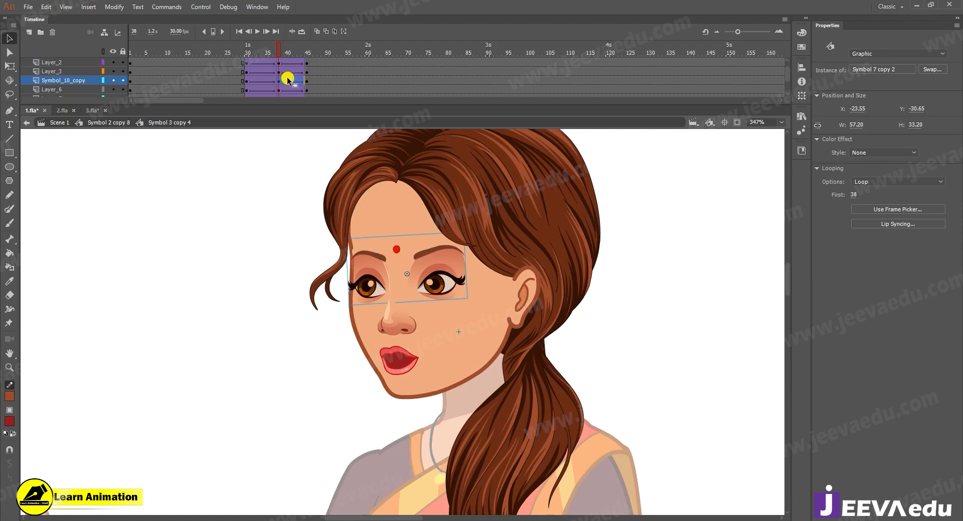
{"action": "double_click", "coordinate": [441, 287]}
{"action": "scroll", "coordinate": [274, 67], "scroll_direction": "up", "scroll_amount": 1}
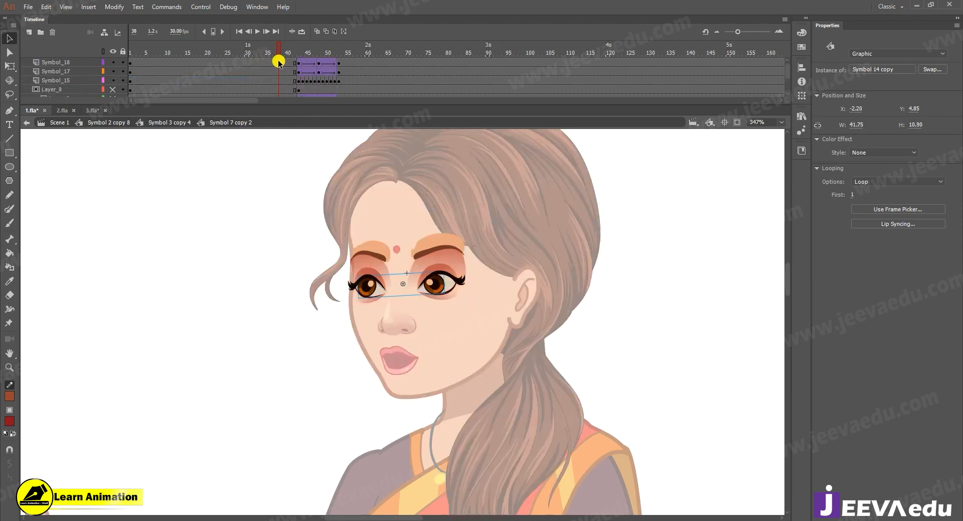
{"action": "left_click", "coordinate": [278, 62]}
{"action": "key", "text": "F6"}
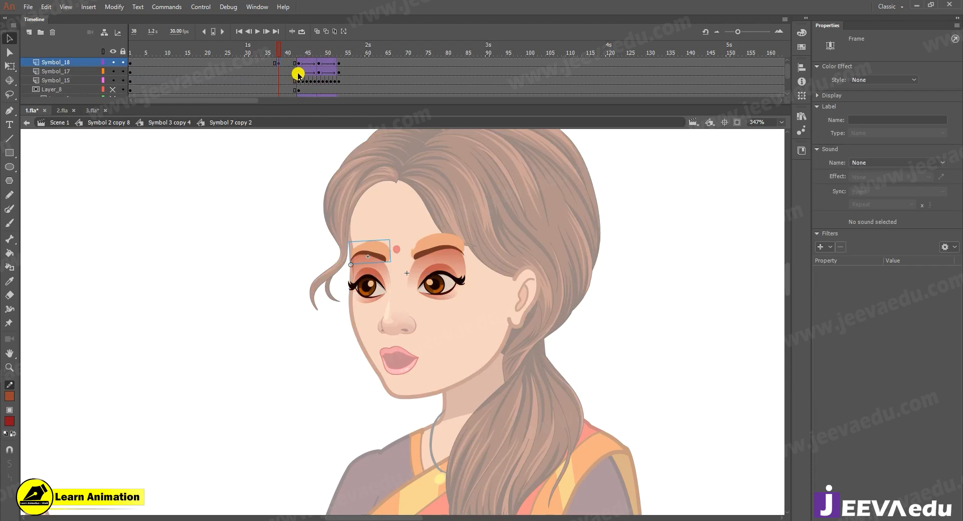
{"action": "left_click_drag", "start_coordinate": [297, 65], "coordinate": [340, 72]}
{"action": "scroll", "coordinate": [331, 72], "scroll_direction": "up", "scroll_amount": 2}
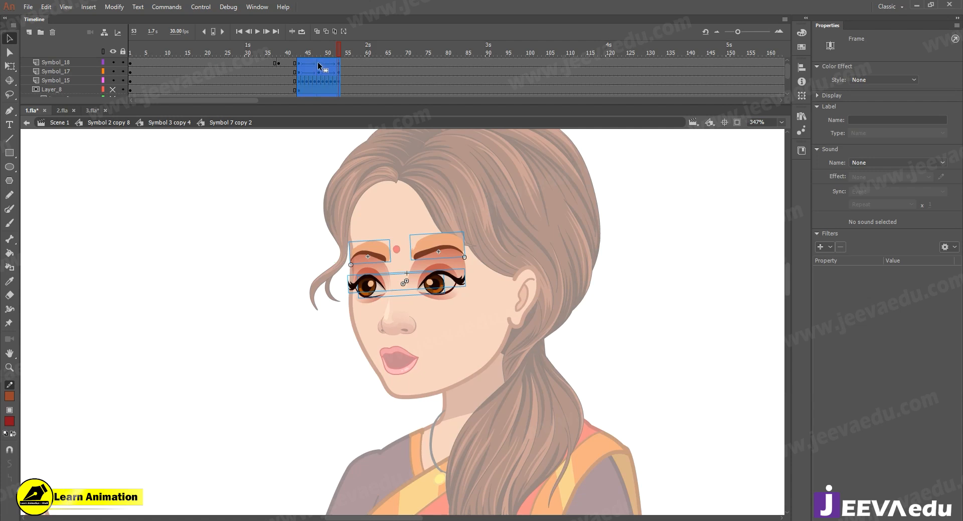
{"action": "mouse_move", "coordinate": [276, 63]}
{"action": "left_mouse_down"}
{"action": "mouse_move", "coordinate": [235, 59]}
{"action": "mouse_move", "coordinate": [280, 70]}
{"action": "left_mouse_up"}
{"action": "left_click", "coordinate": [278, 61]}
{"action": "left_click", "coordinate": [179, 121]}
{"action": "scroll", "coordinate": [369, 239], "scroll_direction": "up", "scroll_amount": 2}
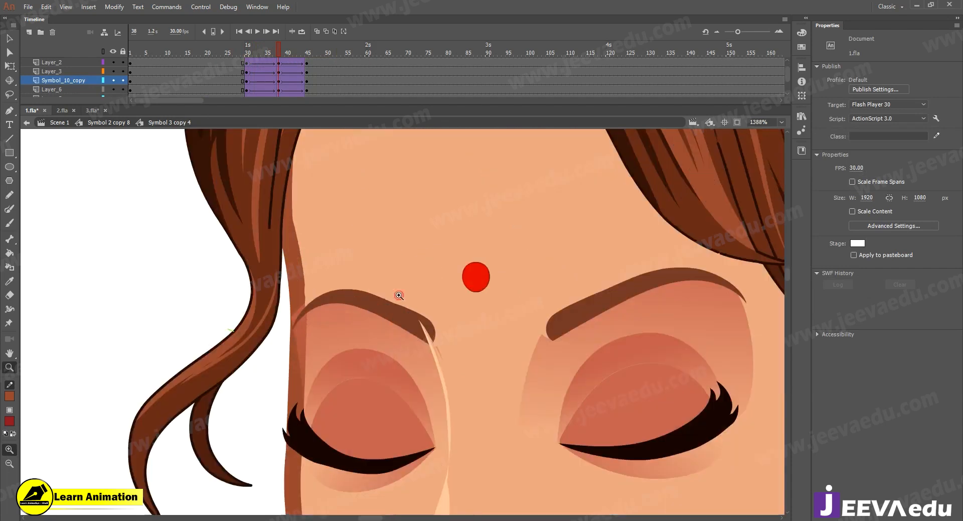
- Shorten the tip of the nose bridge shape inside the nose symbol so it ends below the eyebrow
{"action": "double_click", "coordinate": [438, 366]}
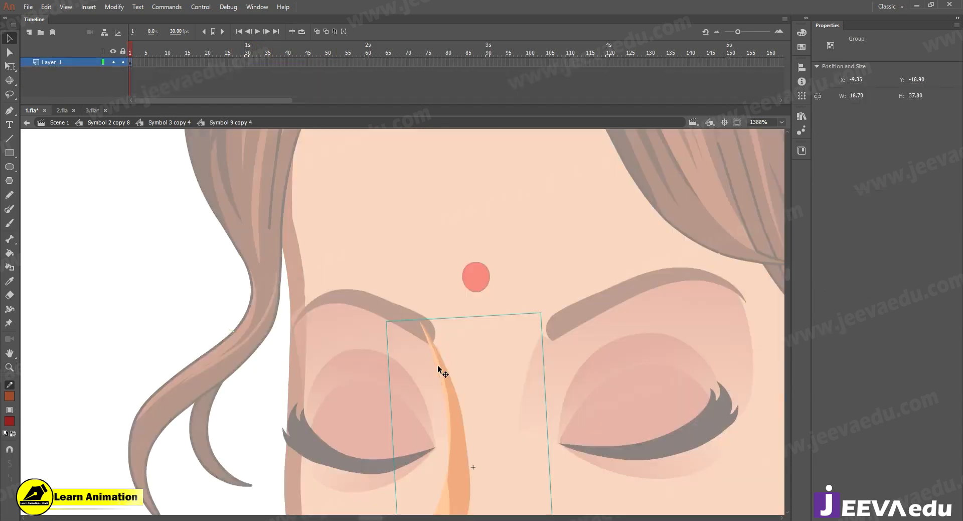
{"action": "double_click", "coordinate": [438, 366]}
{"action": "left_click_drag", "start_coordinate": [369, 272], "coordinate": [451, 355]}
{"action": "key", "text": "z"}
{"action": "left_click", "coordinate": [438, 362]}
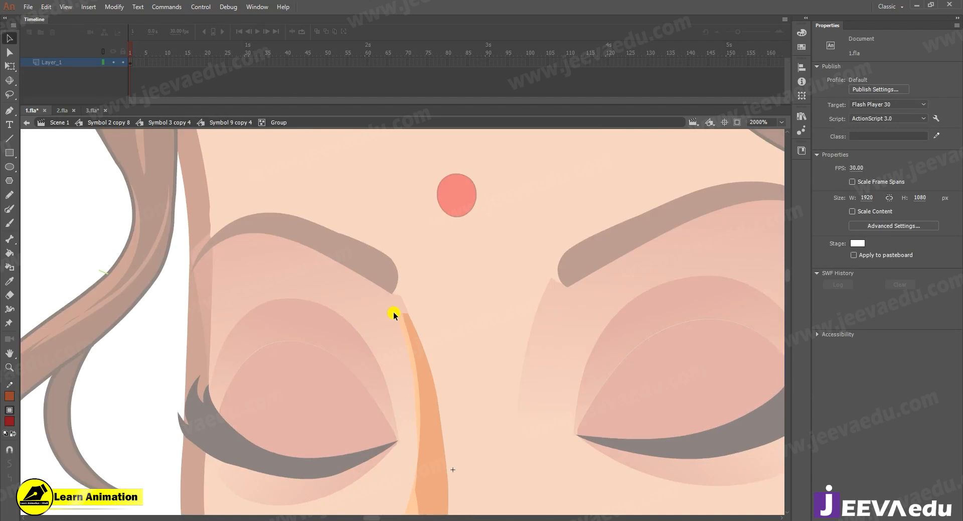
{"action": "left_click", "coordinate": [401, 312]}
{"action": "double_click", "coordinate": [296, 263]}
{"action": "left_click", "coordinate": [244, 251]}
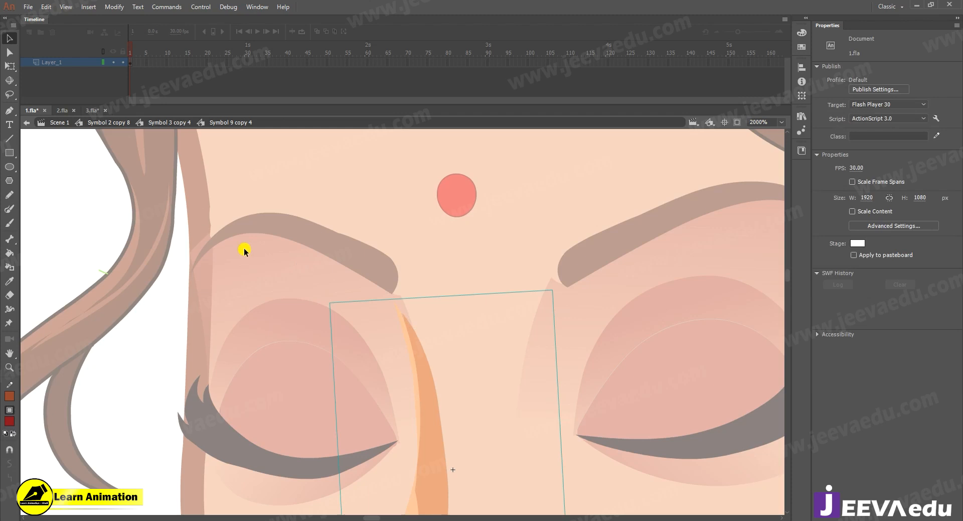
{"action": "left_click", "coordinate": [179, 124]}
{"action": "key", "text": "z"}
{"action": "left_click", "coordinate": [401, 379], "text": "alt"}
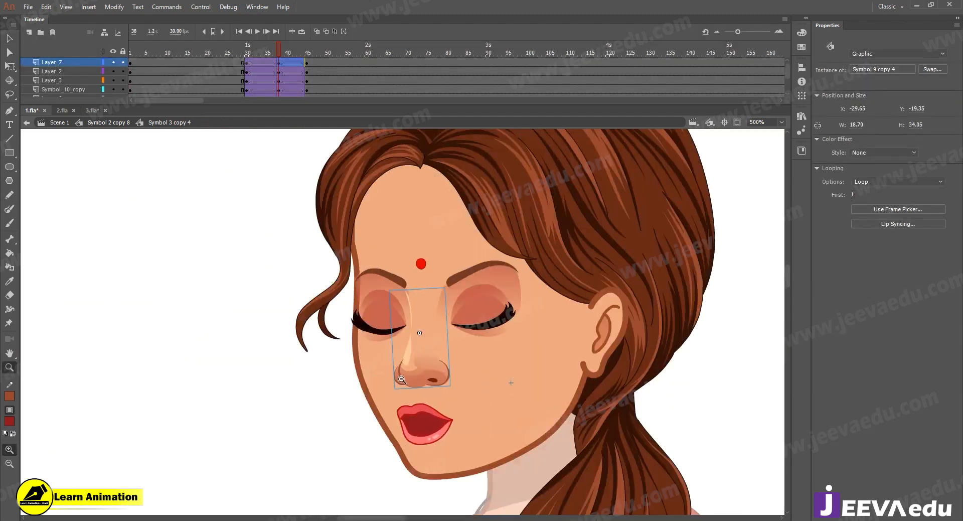
- Play back the body symbol's animation to review the head dip and blink against the dialogue
{"action": "left_click_drag", "start_coordinate": [291, 52], "coordinate": [334, 76]}
{"action": "left_click", "coordinate": [117, 122]}
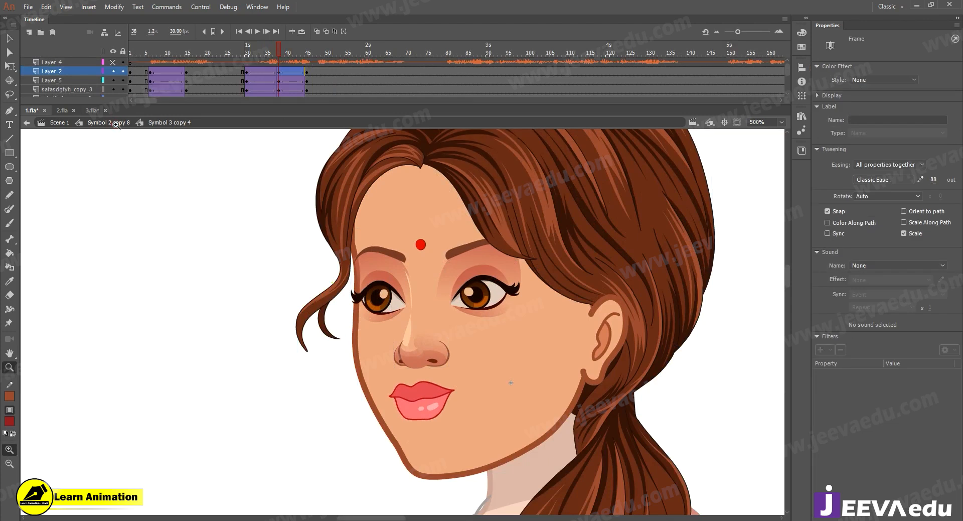
{"action": "left_click", "coordinate": [479, 384], "text": "alt"}
{"action": "left_click_drag", "start_coordinate": [479, 384], "coordinate": [473, 396]}
{"action": "left_click", "coordinate": [408, 339]}
{"action": "left_click_drag", "start_coordinate": [426, 358], "coordinate": [432, 375]}
{"action": "left_click_drag", "start_coordinate": [284, 78], "coordinate": [305, 86]}
{"action": "key", "text": "Return"}
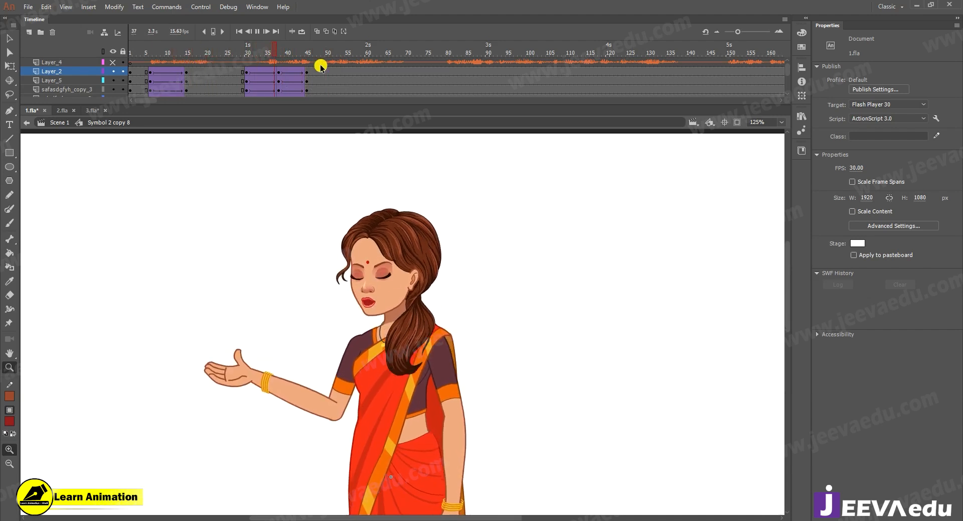
{"action": "left_click", "coordinate": [86, 80]}
{"action": "mouse_move", "coordinate": [219, 55]}
{"action": "left_mouse_down"}
{"action": "mouse_move", "coordinate": [138, 65]}
{"action": "mouse_move", "coordinate": [207, 66]}
{"action": "left_mouse_up"}
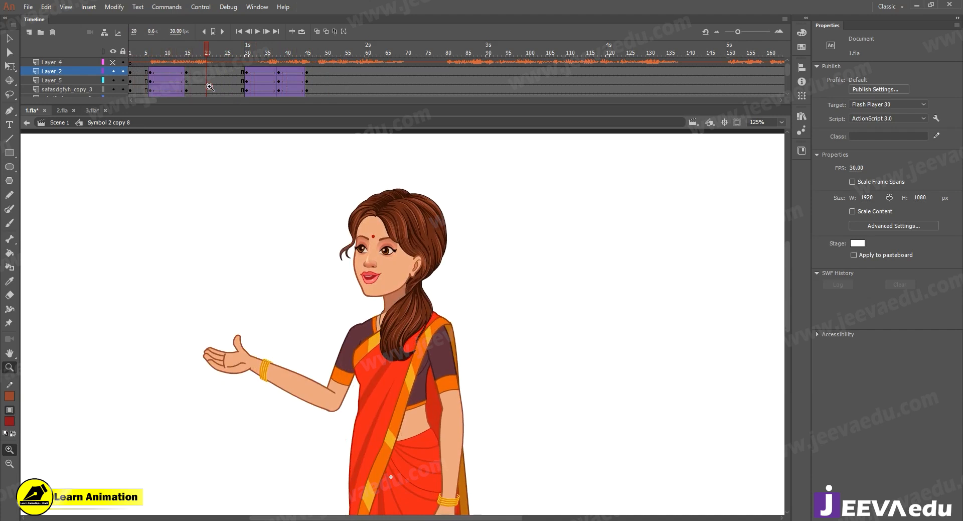
{"action": "left_click", "coordinate": [440, 318], "text": "alt"}
{"action": "key", "text": "Return"}
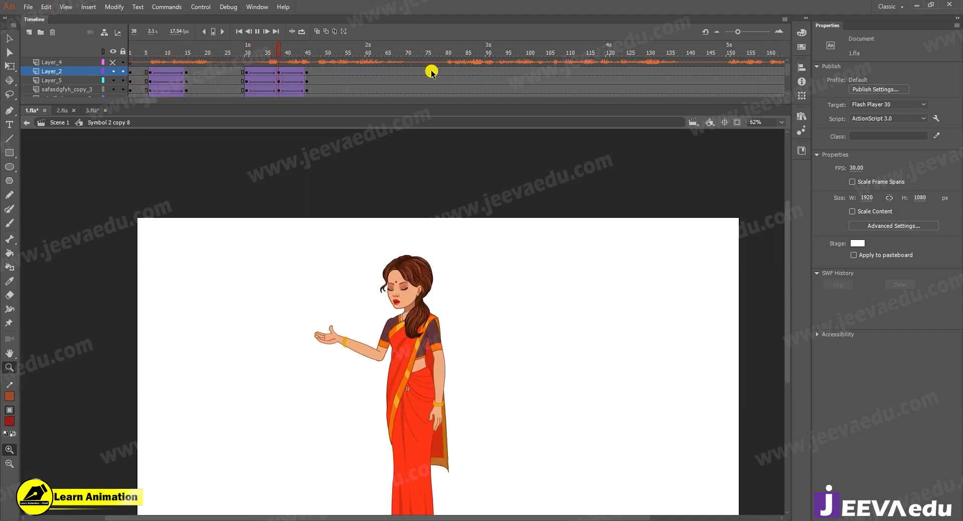
{"action": "left_click", "coordinate": [411, 73]}
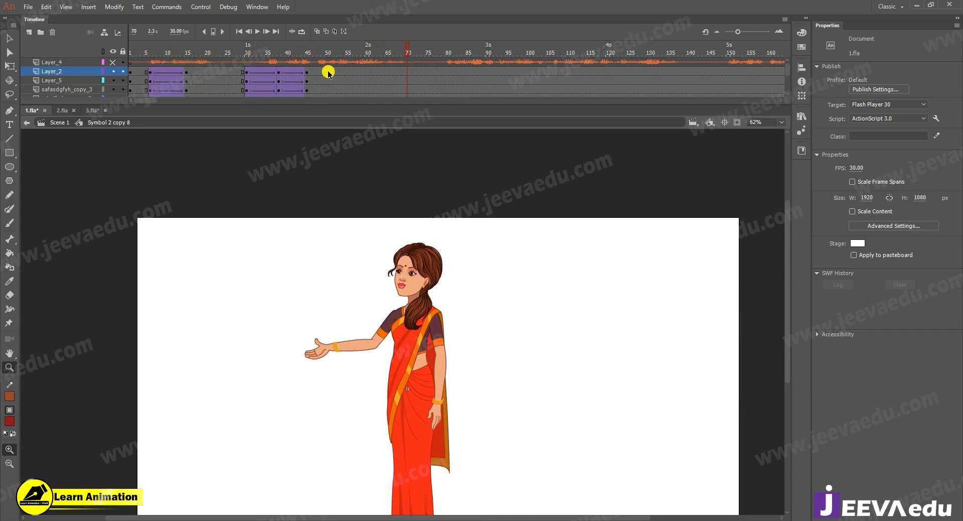
- Insert keyframes on all body layers at frames 47 and 76
{"action": "scroll", "coordinate": [318, 73], "scroll_direction": "down", "scroll_amount": 3}
{"action": "left_click", "coordinate": [315, 89]}
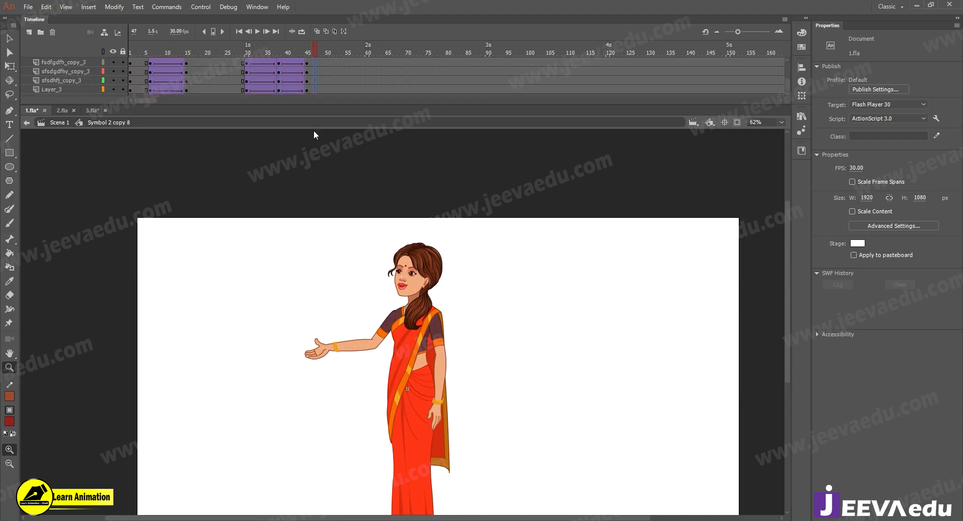
{"action": "key", "text": "F6"}
{"action": "scroll", "coordinate": [380, 67], "scroll_direction": "up", "scroll_amount": 5}
{"action": "left_click_drag", "start_coordinate": [433, 72], "coordinate": [431, 118]}
{"action": "scroll", "coordinate": [422, 84], "scroll_direction": "down", "scroll_amount": 2}
{"action": "scroll", "coordinate": [423, 85], "scroll_direction": "up", "scroll_amount": 2}
- Create classic tweens between frames 47 and 76 on all body layers and set their ease to 82 (out)
{"action": "left_click_drag", "start_coordinate": [409, 74], "coordinate": [378, 129]}
{"action": "right_click", "coordinate": [386, 68]}
{"action": "left_click", "coordinate": [423, 93]}
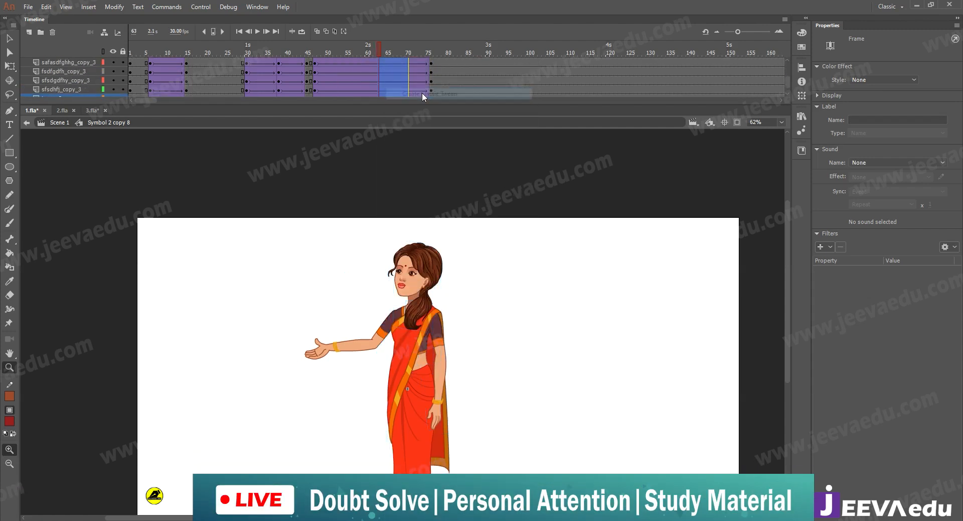
{"action": "left_click_drag", "start_coordinate": [932, 181], "coordinate": [928, 80]}
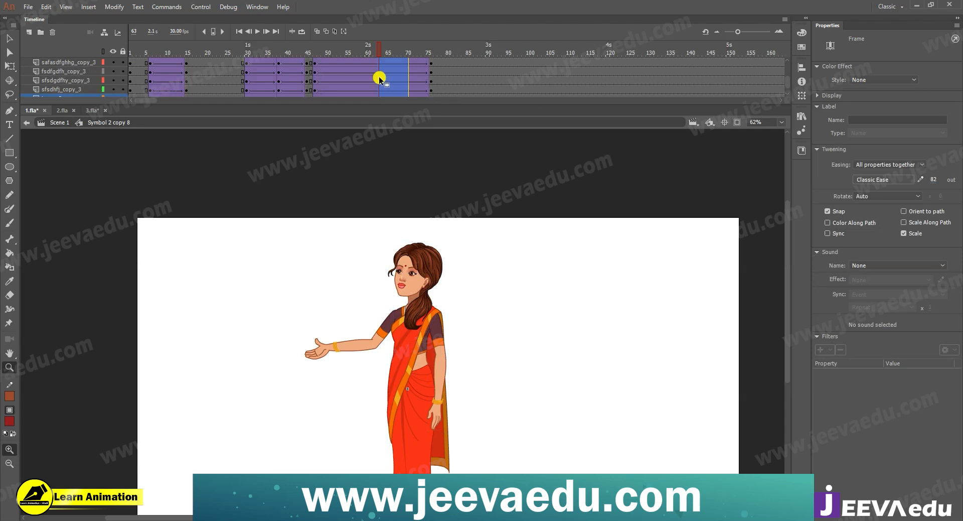
- Select the head, torso, arms and loose saree end at frame 76 and tilt them together slightly forward with Free Transform
{"action": "scroll", "coordinate": [379, 78], "scroll_direction": "up", "scroll_amount": 3}
{"action": "left_click", "coordinate": [316, 71]}
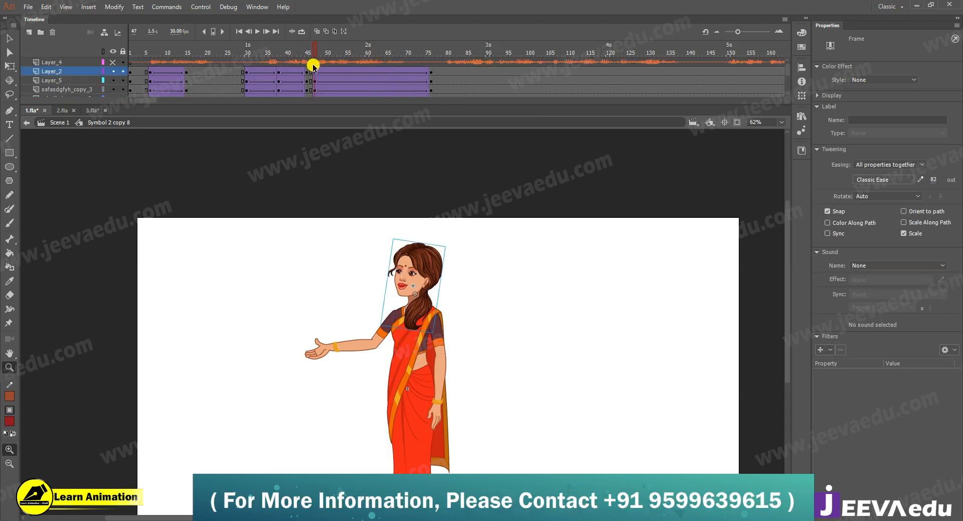
{"action": "left_click", "coordinate": [428, 73]}
{"action": "left_click", "coordinate": [429, 74]}
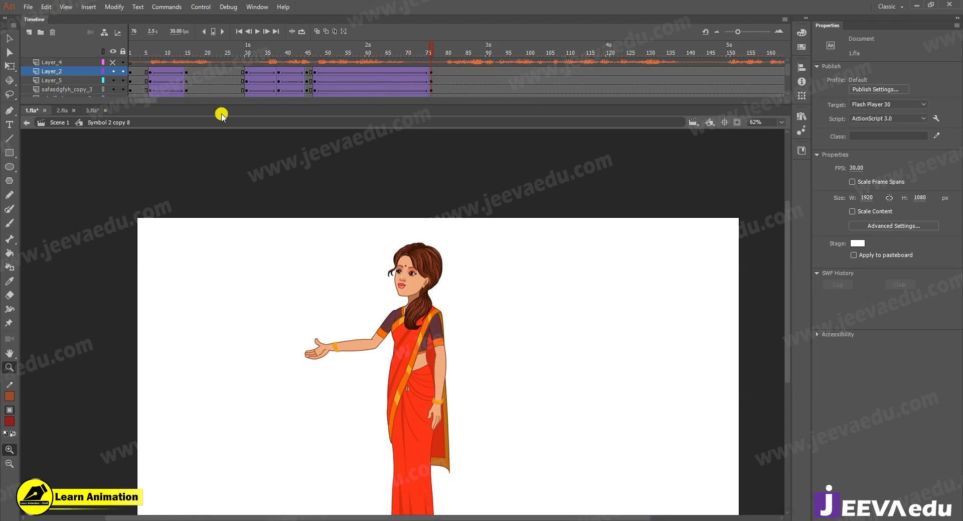
{"action": "left_click_drag", "start_coordinate": [366, 238], "coordinate": [462, 318]}
{"action": "left_click", "coordinate": [396, 418], "text": "alt"}
{"action": "left_click", "coordinate": [396, 418], "text": "alt"}
{"action": "left_click", "coordinate": [405, 364], "text": "alt"}
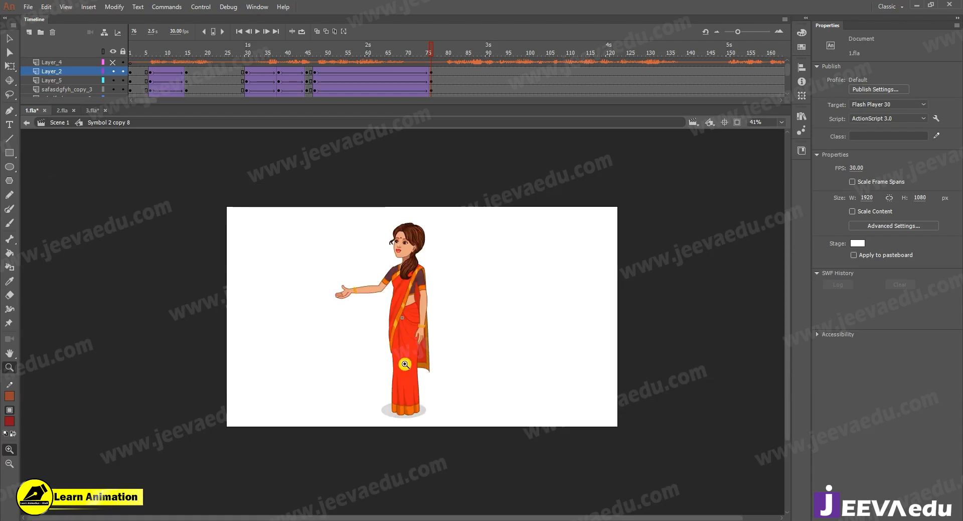
{"action": "left_click_drag", "start_coordinate": [358, 210], "coordinate": [430, 275]}
{"action": "key", "text": "z"}
{"action": "left_click", "coordinate": [428, 327]}
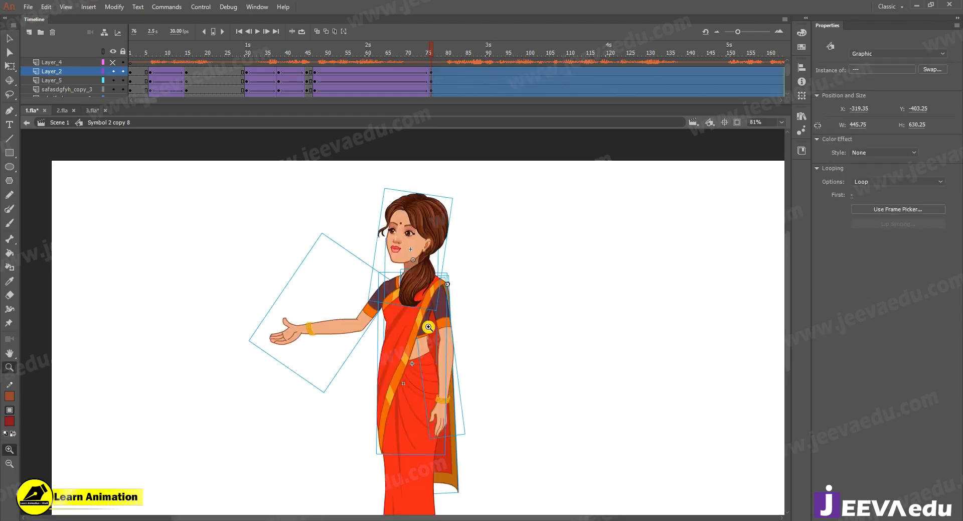
{"action": "key", "text": "v"}
{"action": "left_click_drag", "start_coordinate": [359, 325], "coordinate": [411, 353]}
{"action": "key", "text": "z"}
{"action": "left_click", "coordinate": [412, 352]}
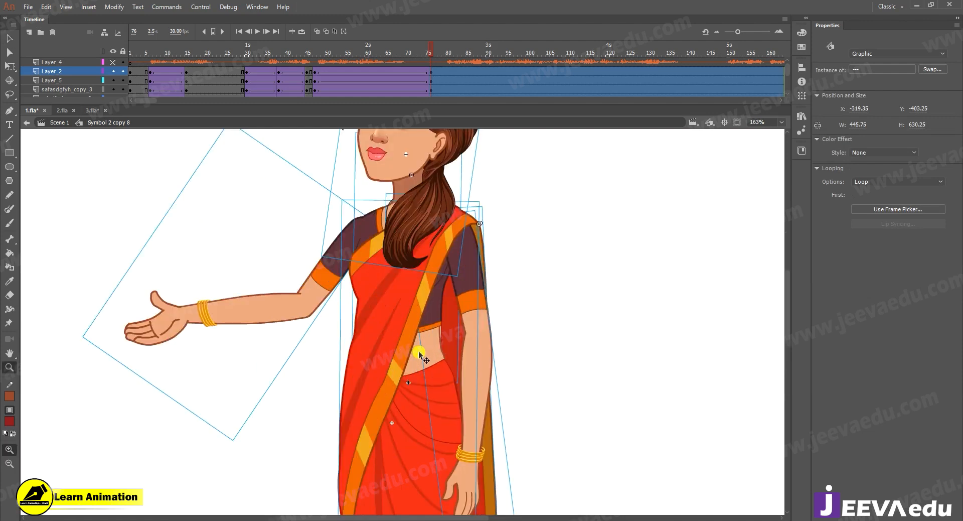
{"action": "key", "text": "q"}
{"action": "left_click_drag", "start_coordinate": [390, 372], "coordinate": [405, 374]}
{"action": "left_click_drag", "start_coordinate": [477, 200], "coordinate": [514, 328]}
{"action": "left_click_drag", "start_coordinate": [555, 158], "coordinate": [522, 177]}
{"action": "left_click", "coordinate": [557, 195]}
- Rotate the extended arm slightly upward around the shoulder at frame 76
{"action": "left_click", "coordinate": [494, 246]}
{"action": "left_click", "coordinate": [311, 440]}
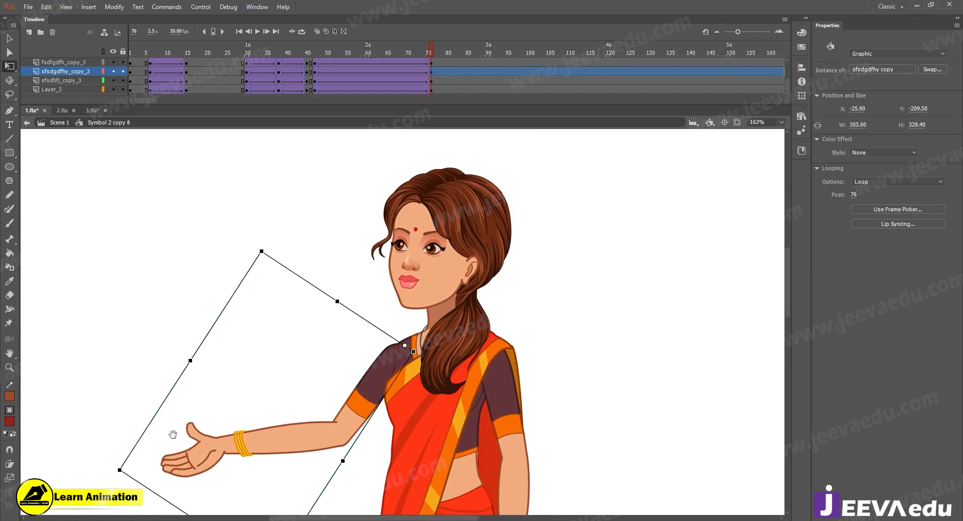
{"action": "left_click_drag", "start_coordinate": [131, 447], "coordinate": [124, 444]}
{"action": "scroll", "coordinate": [519, 426], "scroll_direction": "down", "scroll_amount": 5}
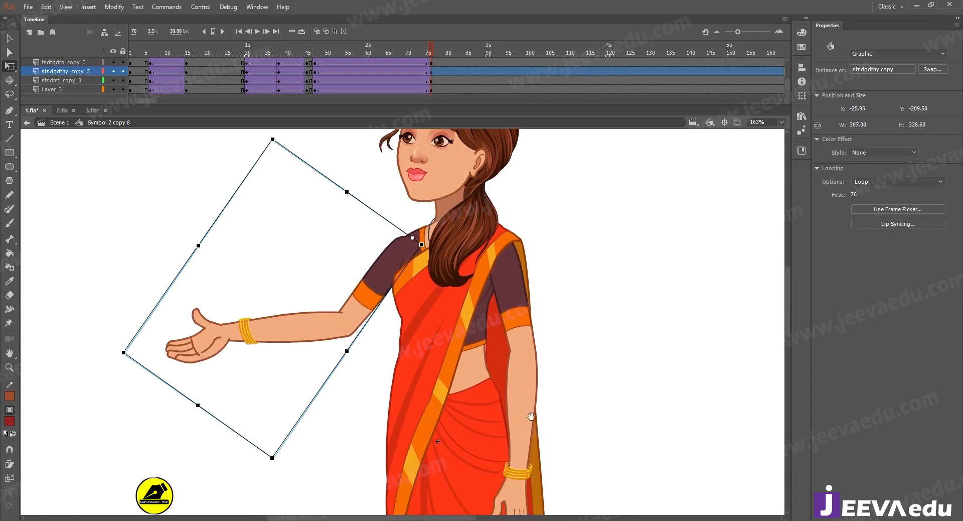
- Adjust the angle of the hanging arm and of the loose saree end behind her slightly at frame 76
{"action": "left_click", "coordinate": [510, 396]}
{"action": "left_click_drag", "start_coordinate": [582, 426], "coordinate": [578, 412]}
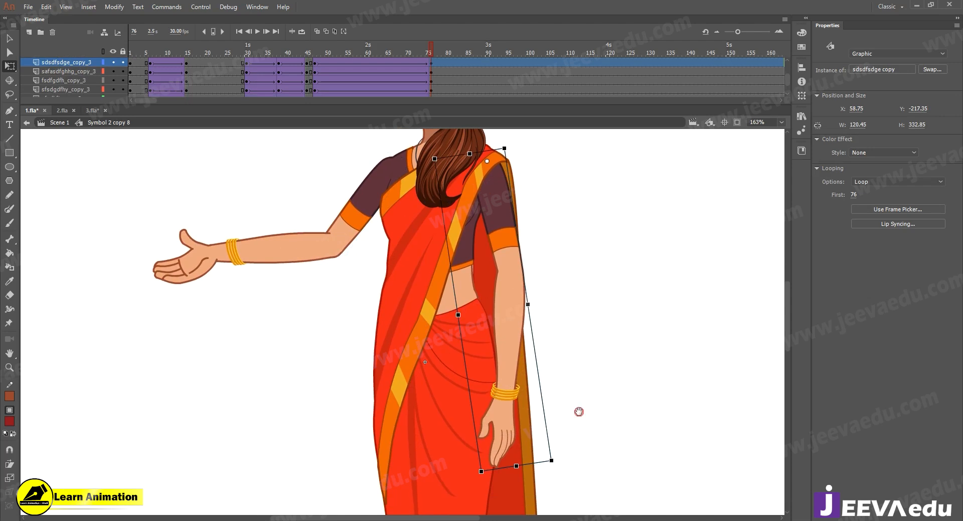
{"action": "left_click_drag", "start_coordinate": [558, 458], "coordinate": [572, 376]}
{"action": "left_click", "coordinate": [557, 471]}
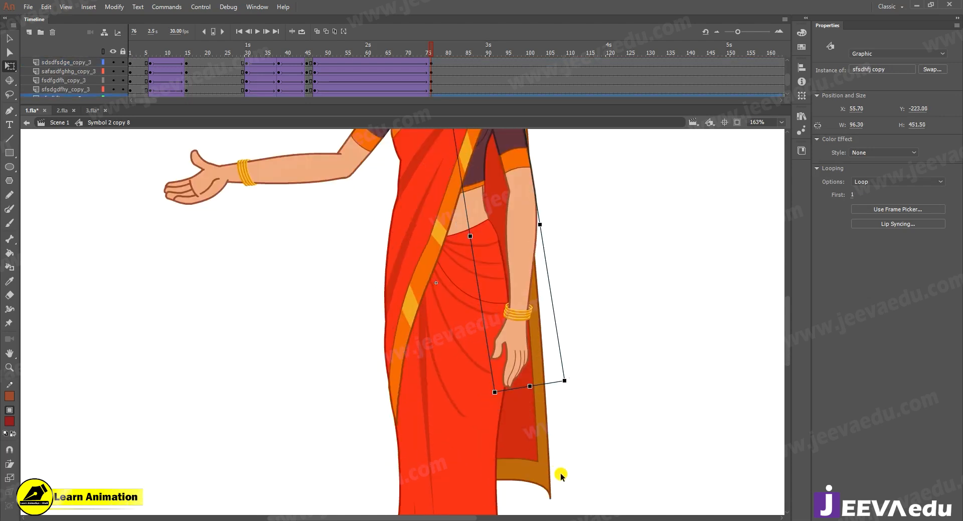
{"action": "left_click_drag", "start_coordinate": [559, 499], "coordinate": [556, 501]}
- Play back the animation between frames 43 and 76 to review the slow body and arm movement
{"action": "key", "text": "z"}
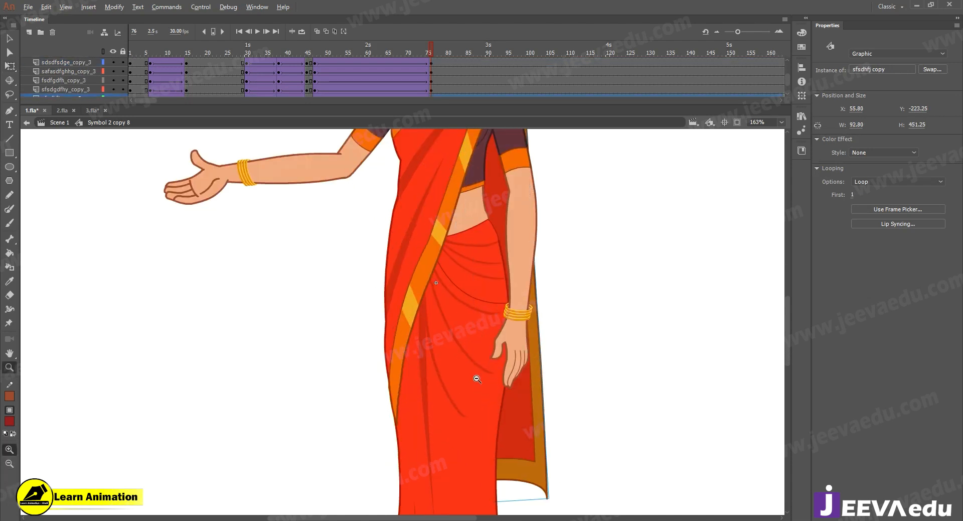
{"action": "left_click", "coordinate": [476, 379], "text": "alt"}
{"action": "left_click_drag", "start_coordinate": [467, 245], "coordinate": [510, 384]}
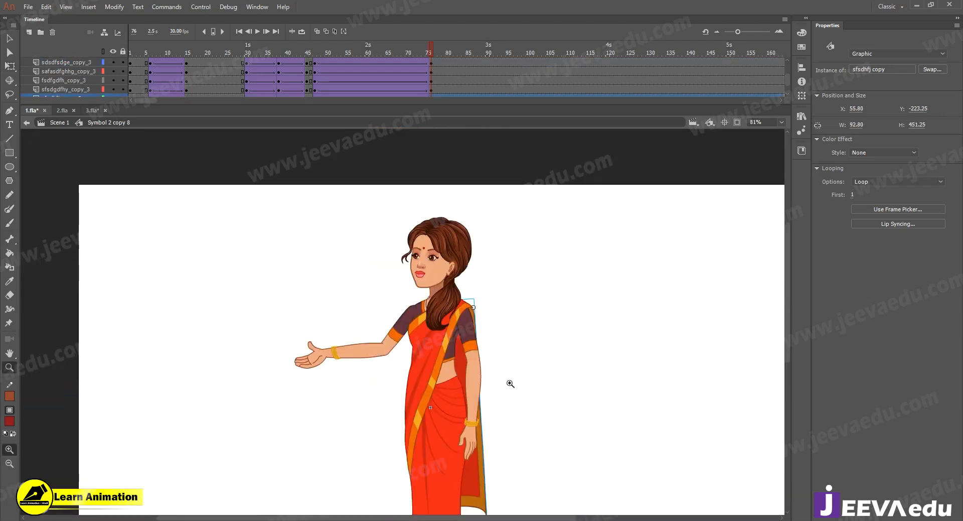
{"action": "left_click", "coordinate": [425, 359], "text": "alt"}
{"action": "left_click", "coordinate": [403, 291]}
{"action": "left_click", "coordinate": [432, 333]}
{"action": "left_click_drag", "start_coordinate": [404, 296], "coordinate": [480, 373]}
{"action": "scroll", "coordinate": [425, 64], "scroll_direction": "up", "scroll_amount": 5}
{"action": "left_click_drag", "start_coordinate": [428, 53], "coordinate": [299, 67]}
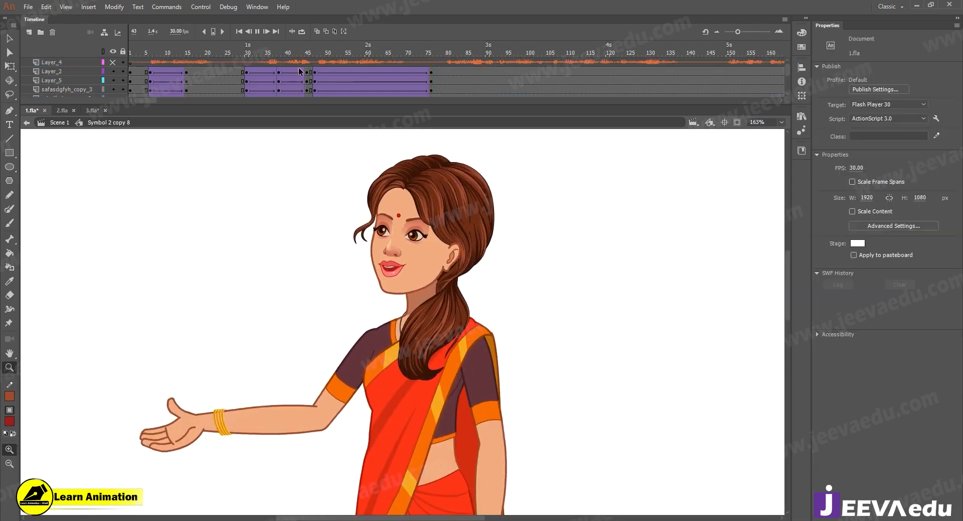
{"action": "key", "text": "Return"}
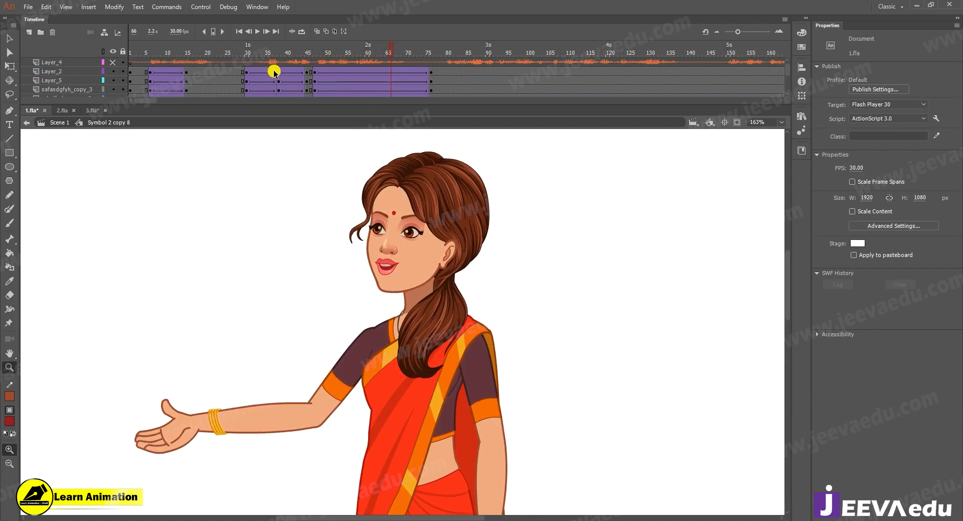
{"action": "key", "text": "Return"}
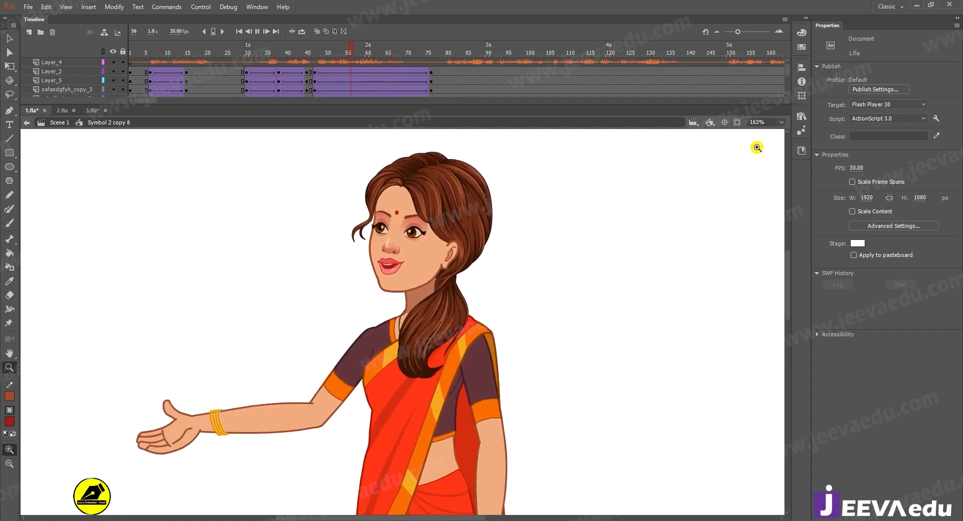
{"action": "key", "text": "Return"}
{"action": "left_click_drag", "start_coordinate": [423, 67], "coordinate": [314, 77]}
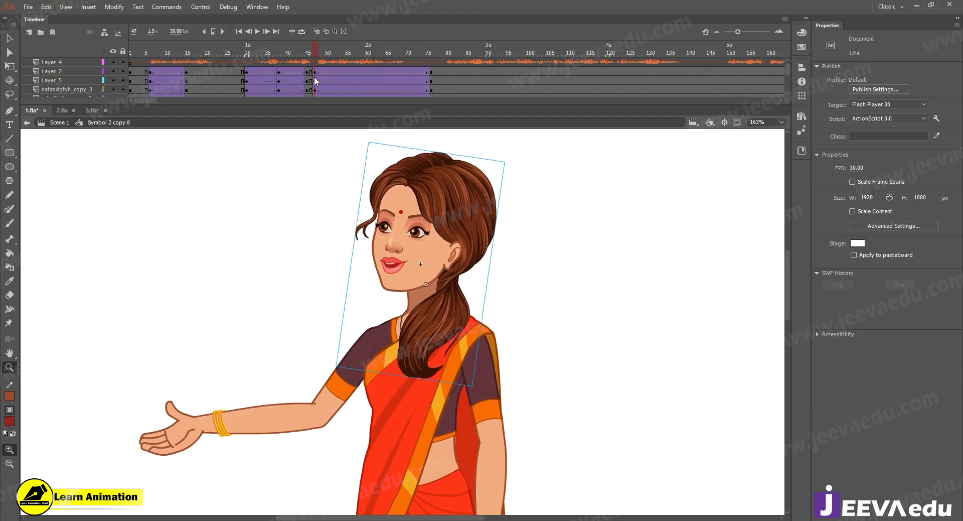
- Insert keyframes on all layers of the head symbol at frames 47 and 51
{"action": "double_click", "coordinate": [414, 233]}
{"action": "left_click", "coordinate": [375, 235]}
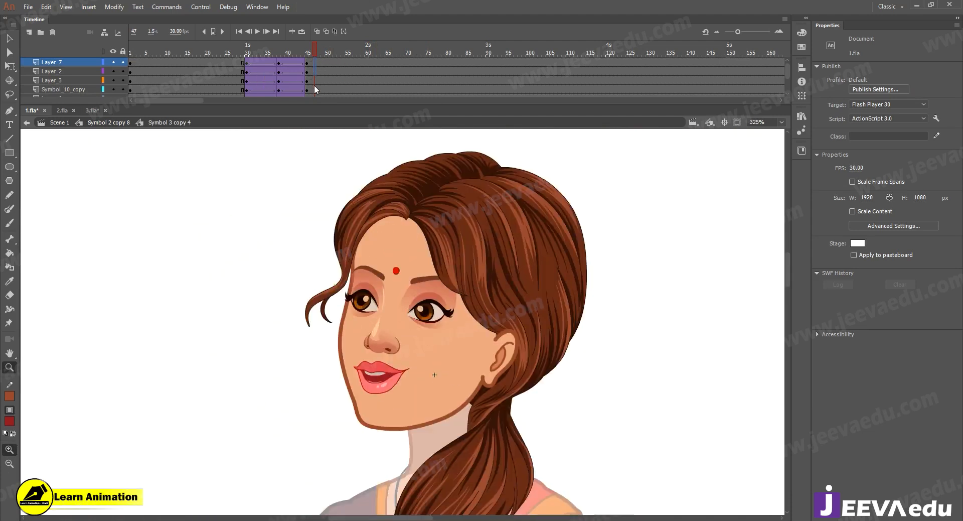
{"action": "left_click_drag", "start_coordinate": [315, 86], "coordinate": [314, 110]}
{"action": "key", "text": "F6"}
{"action": "left_click_drag", "start_coordinate": [329, 63], "coordinate": [330, 113]}
{"action": "key", "text": "F6"}
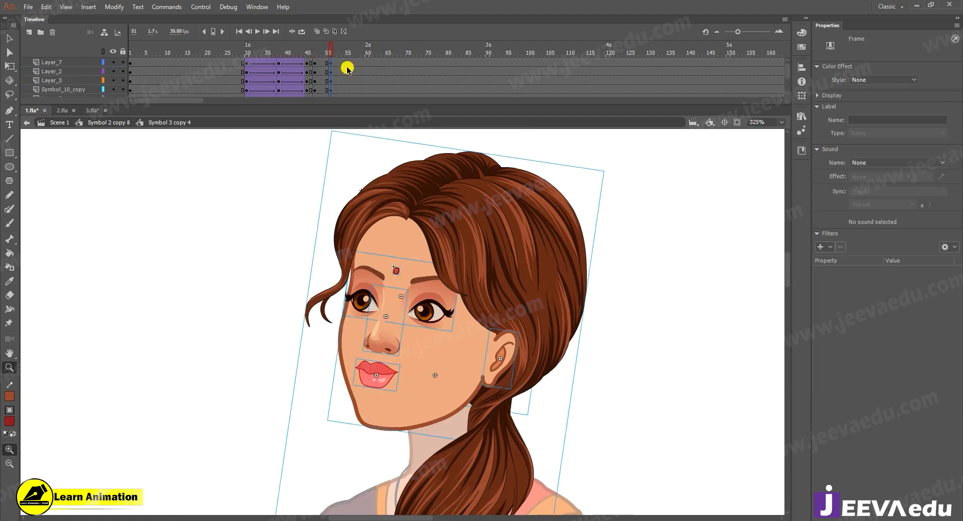
- Insert keyframes on all head layers at frame 55 and create classic tweens between frames 47 and 55
{"action": "left_click_drag", "start_coordinate": [347, 62], "coordinate": [343, 150]}
{"action": "key", "text": "F6"}
{"action": "right_click", "coordinate": [337, 67]}
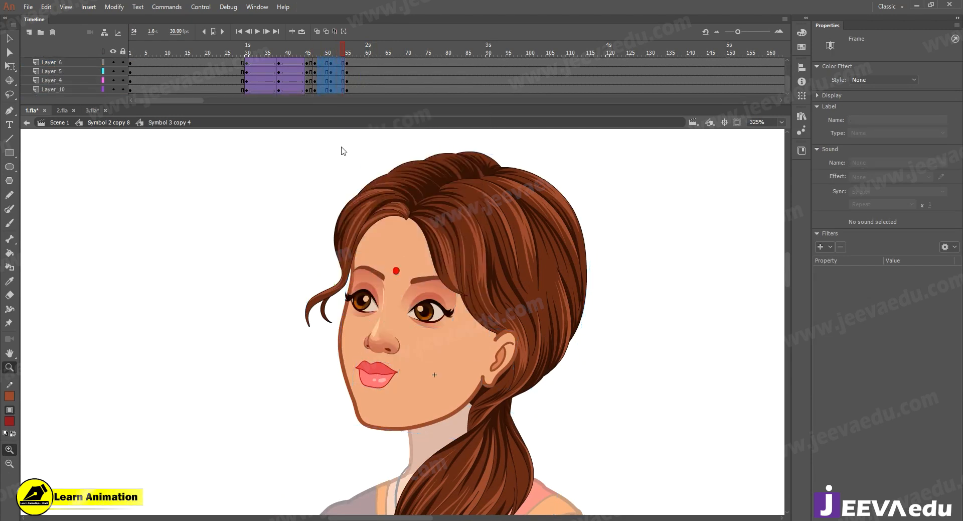
{"action": "right_click", "coordinate": [329, 73]}
{"action": "left_click", "coordinate": [373, 103]}
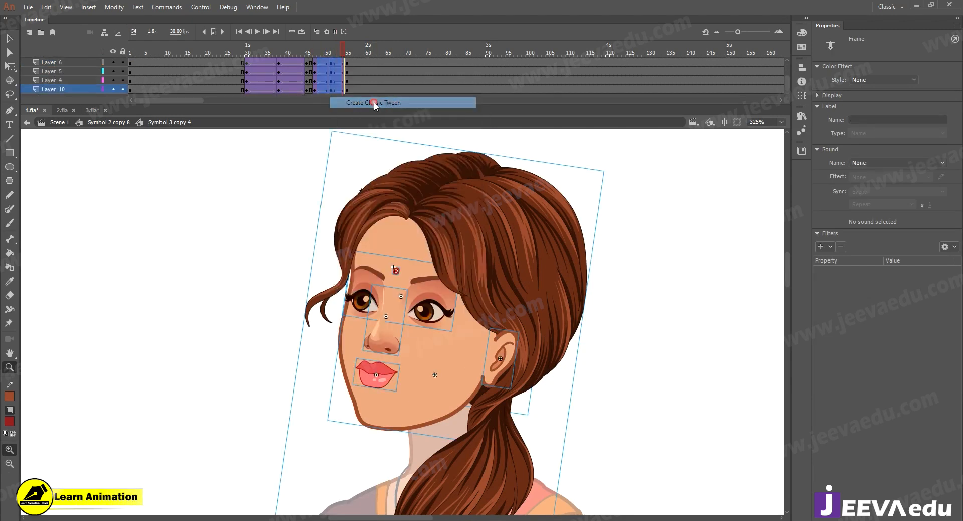
- Nudge the lips, nose, eyes and bindi slightly downward together at frame 51, and check the resulting facial motion
{"action": "left_click_drag", "start_coordinate": [344, 54], "coordinate": [326, 54]}
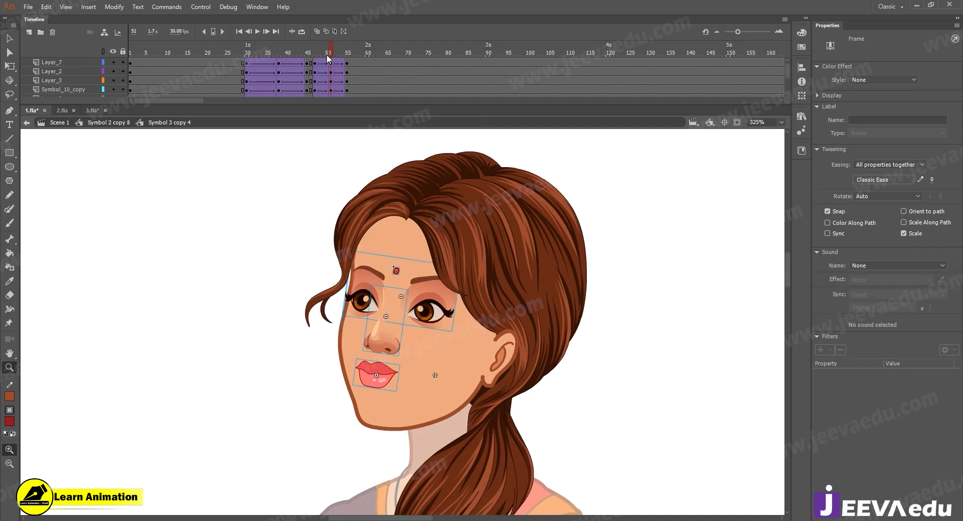
{"action": "left_click", "coordinate": [392, 354]}
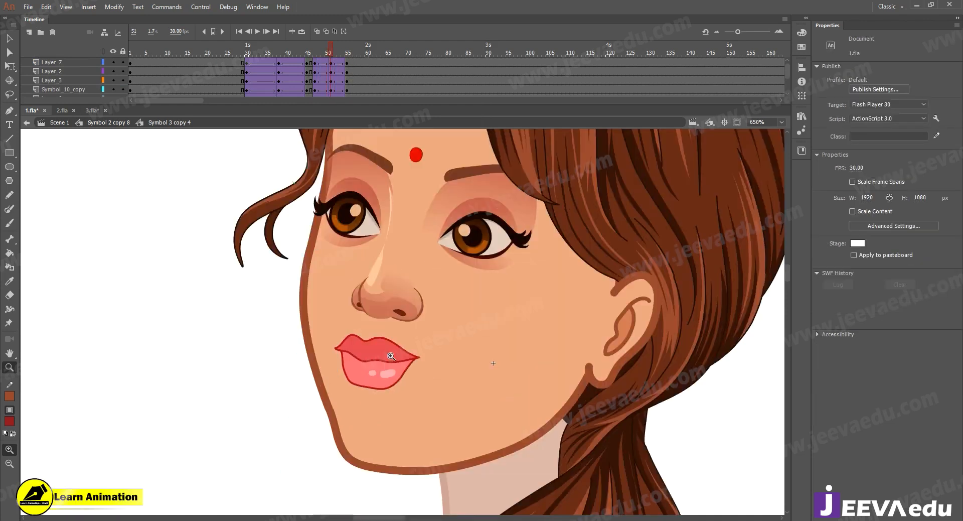
{"action": "key", "text": "v"}
{"action": "left_click", "coordinate": [390, 364]}
{"action": "left_click", "coordinate": [384, 315], "text": "shift"}
{"action": "left_click", "coordinate": [358, 236], "text": "shift"}
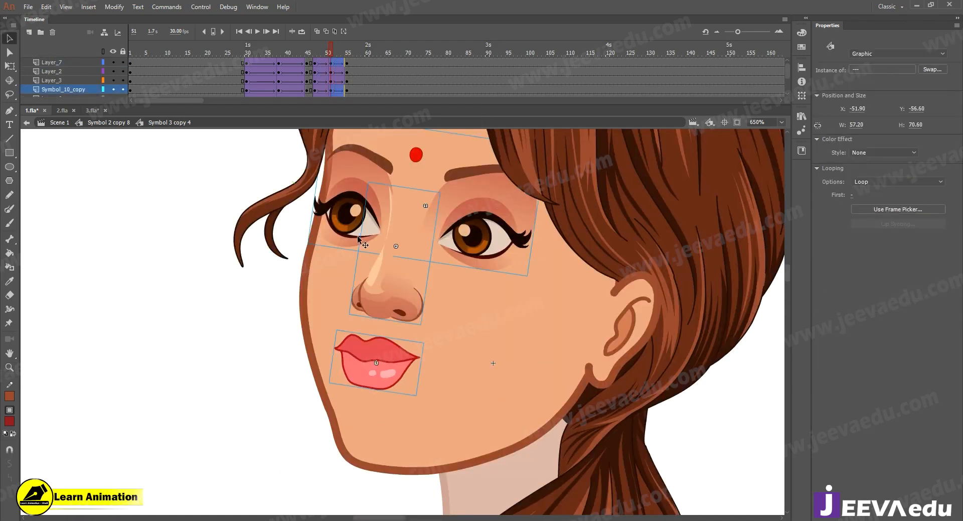
{"action": "left_click", "coordinate": [421, 157], "text": "shift"}
{"action": "key", "text": "Down"}
{"action": "key", "text": "Down"}
{"action": "key", "text": "Down"}
{"action": "key", "text": "Down"}
{"action": "key", "text": "Down"}
{"action": "key", "text": "Down"}
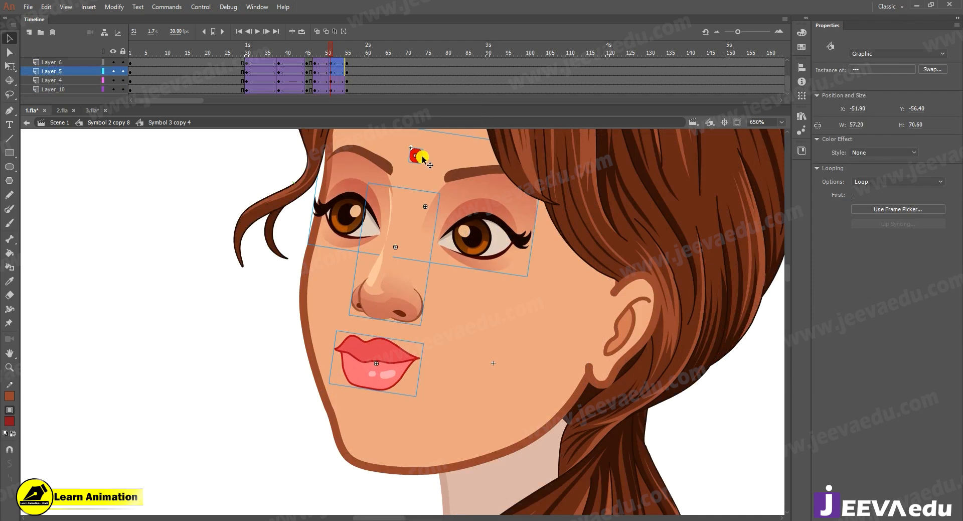
{"action": "left_click", "coordinate": [337, 54]}
{"action": "mouse_move", "coordinate": [337, 55]}
{"action": "left_mouse_down"}
{"action": "mouse_move", "coordinate": [325, 55]}
{"action": "mouse_move", "coordinate": [342, 54]}
{"action": "left_mouse_up"}
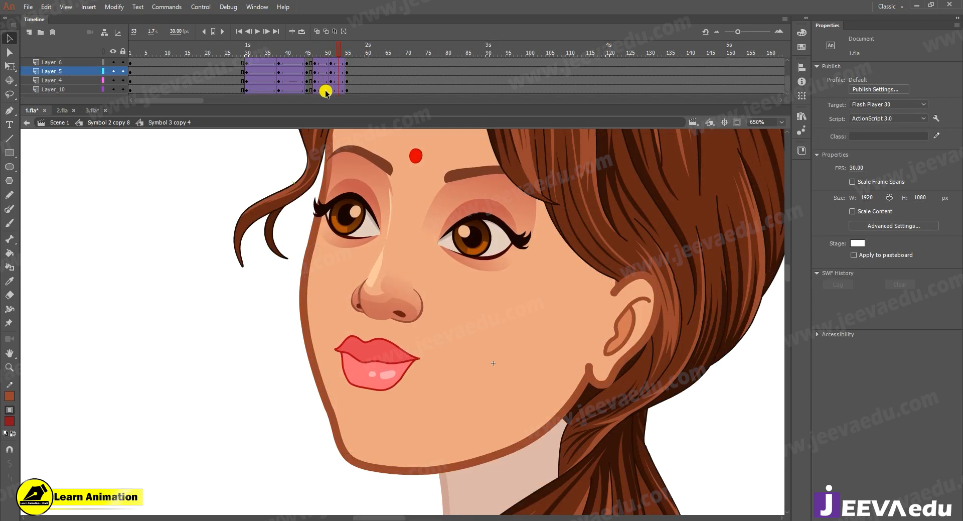
- Duplicate the tweened frames 47 to 55 on all head layers so the facial motion repeats through frame 71
{"action": "left_click_drag", "start_coordinate": [316, 91], "coordinate": [330, 67]}
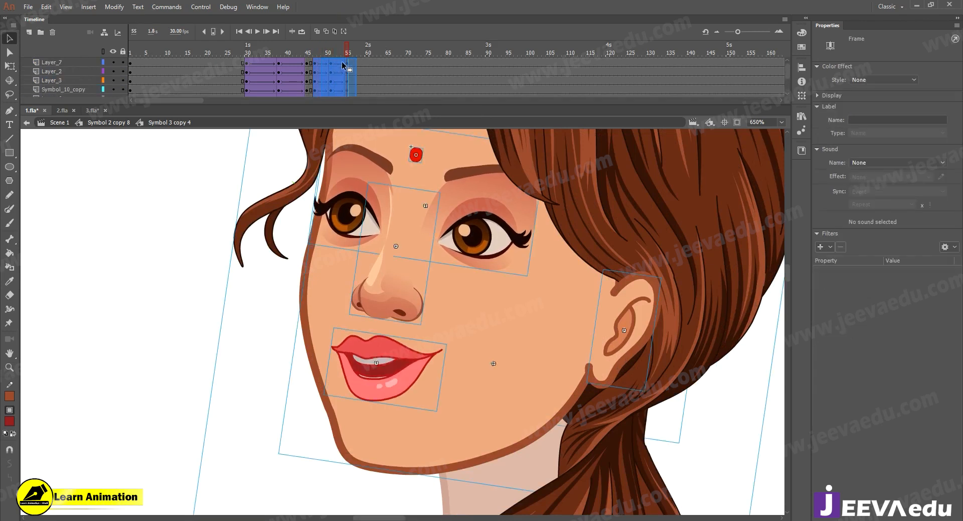
{"action": "left_click_drag", "start_coordinate": [362, 63], "coordinate": [370, 70]}
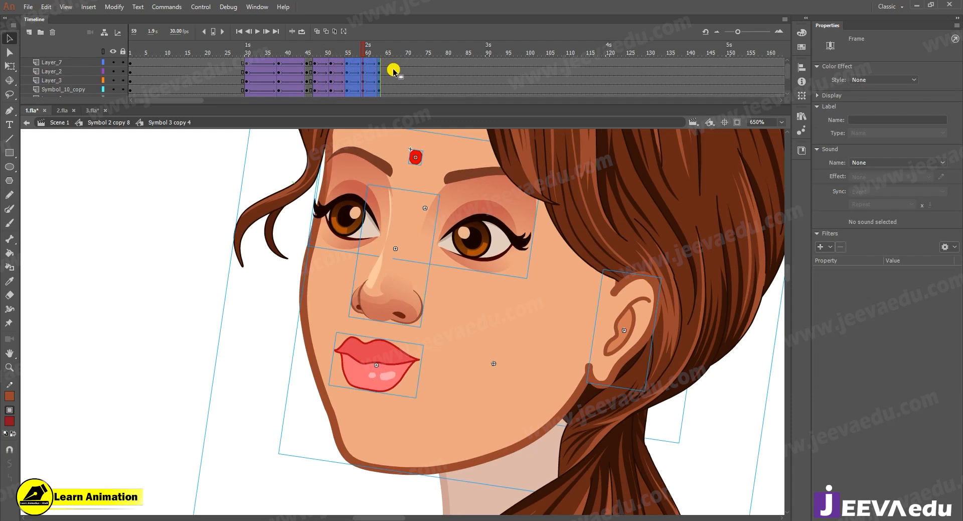
{"action": "left_click_drag", "start_coordinate": [394, 70], "coordinate": [393, 70]}
- Select all frames of the head symbol, synchronize its symbols, and return to the body symbol
{"action": "right_click", "coordinate": [393, 70]}
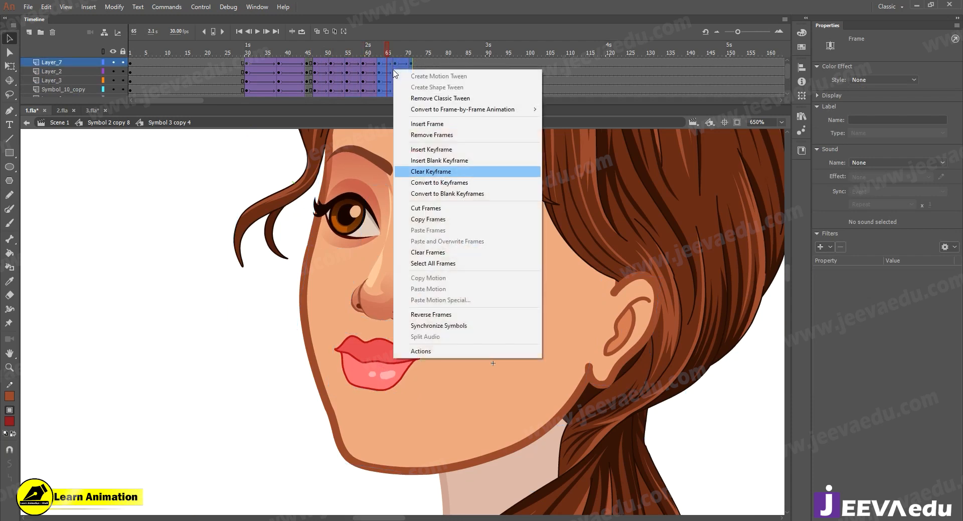
{"action": "left_click", "coordinate": [448, 265]}
{"action": "right_click", "coordinate": [386, 83]}
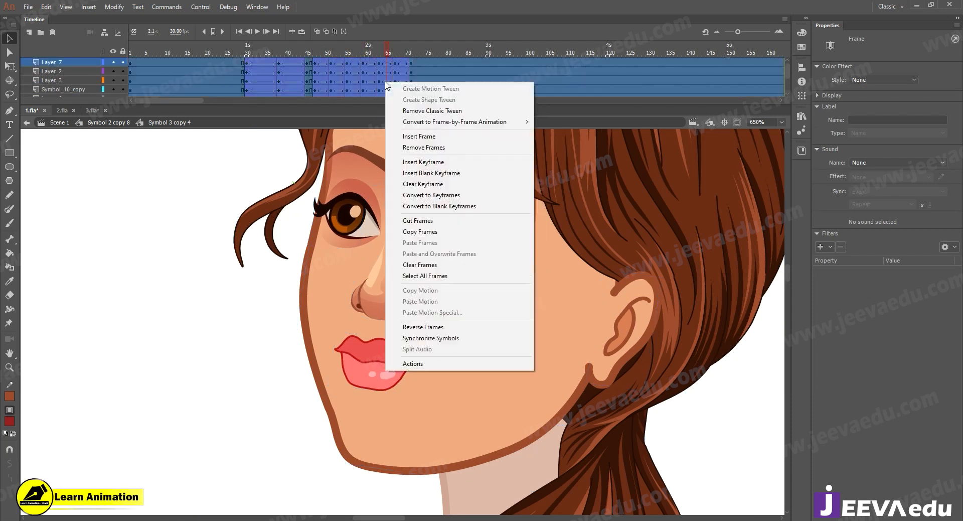
{"action": "left_click", "coordinate": [459, 327]}
{"action": "left_click_drag", "start_coordinate": [393, 55], "coordinate": [425, 86]}
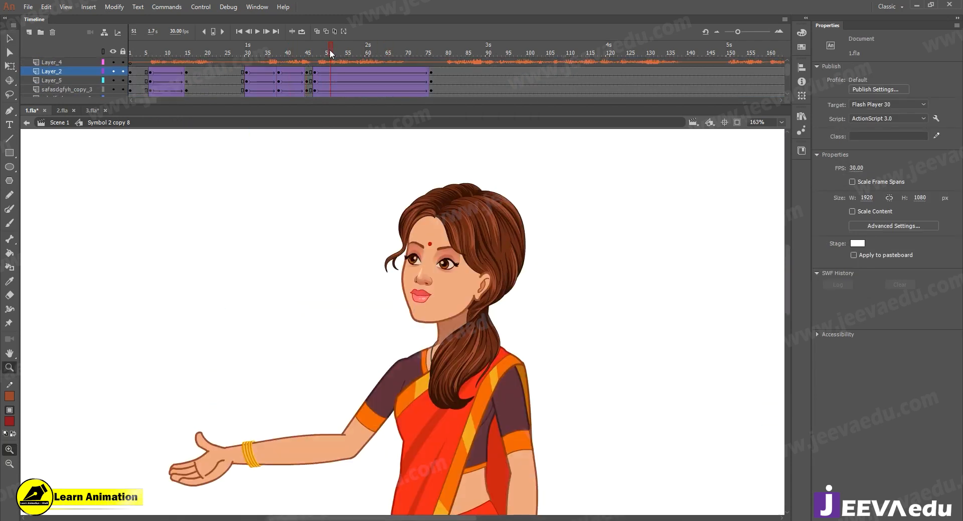
- Review the body animation from frame 51 to 94 and hide Layer_4 while keeping the head layer visible
{"action": "left_click_drag", "start_coordinate": [330, 49], "coordinate": [503, 91]}
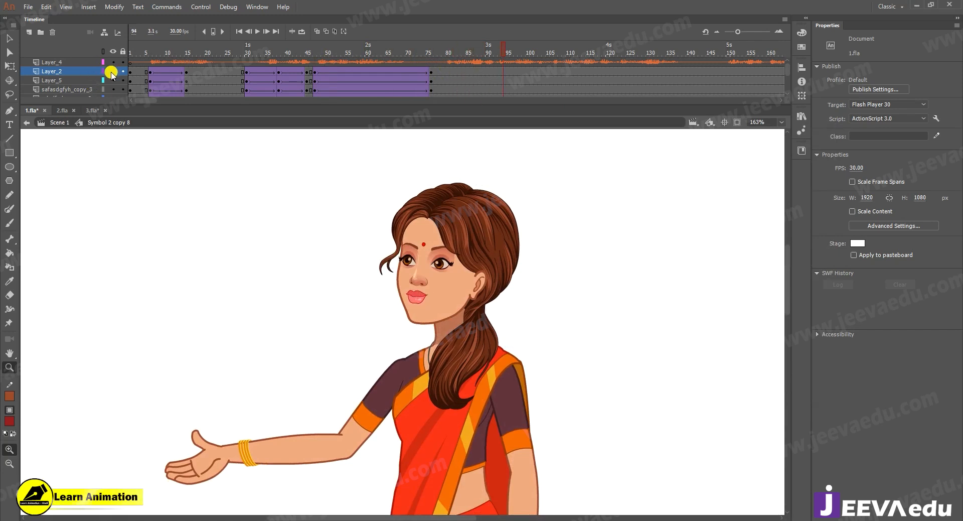
{"action": "left_click_drag", "start_coordinate": [114, 73], "coordinate": [113, 65]}
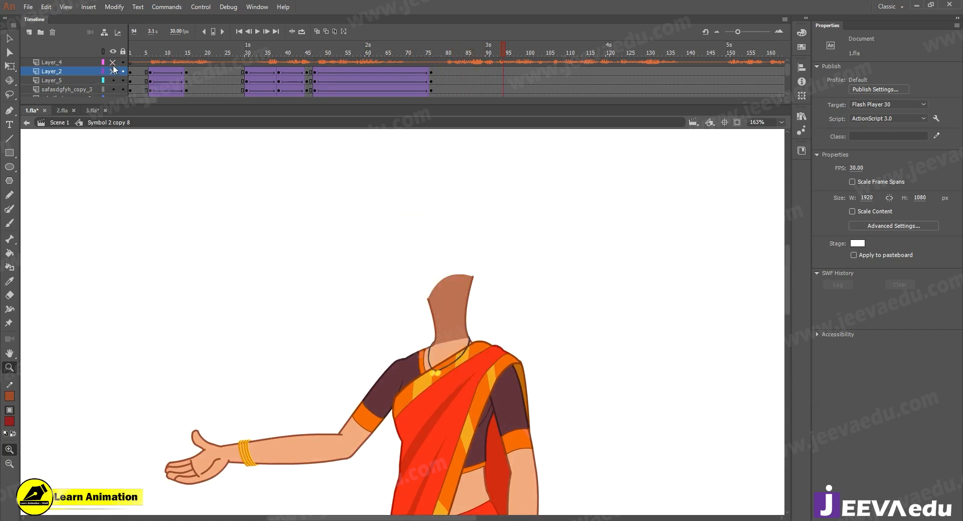
{"action": "left_click", "coordinate": [114, 71]}
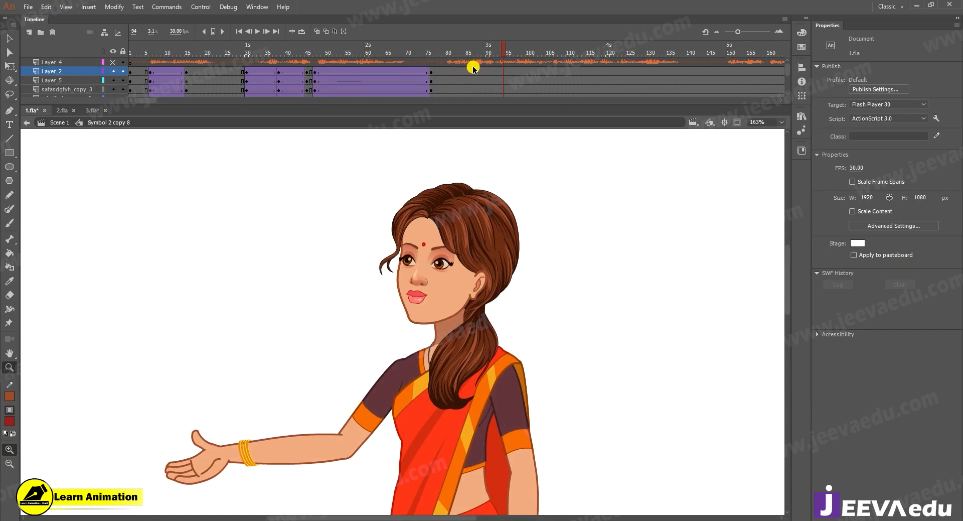
- Insert keyframes on all body layers at frame 80
{"action": "left_click", "coordinate": [445, 74]}
{"action": "scroll", "coordinate": [445, 74], "scroll_direction": "down", "scroll_amount": 3}
{"action": "left_click_drag", "start_coordinate": [449, 137], "coordinate": [449, 138]}
{"action": "key", "text": "F6"}
{"action": "scroll", "coordinate": [471, 88], "scroll_direction": "up", "scroll_amount": 5}
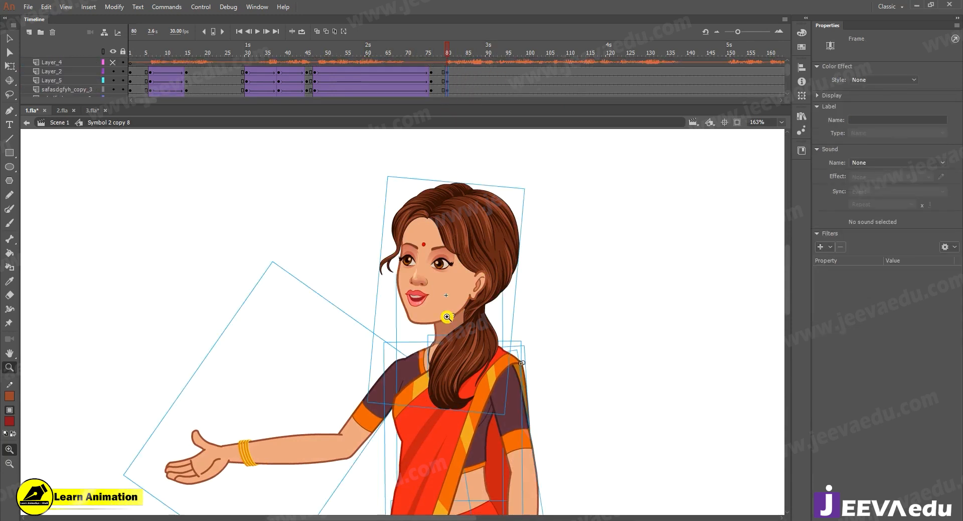
{"action": "left_click", "coordinate": [447, 316], "text": "alt"}
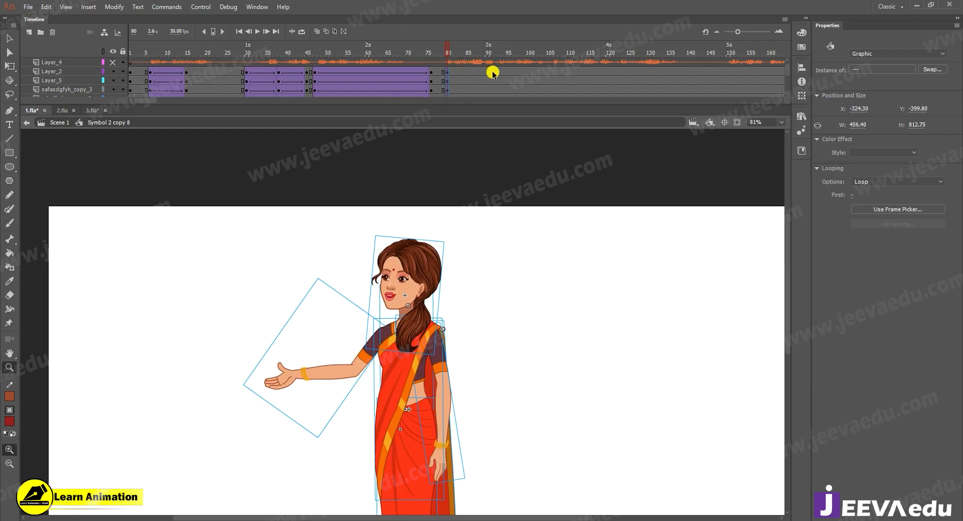
- Insert keyframes on all body layers at frame 89 and create classic tweens between frames 80 and 89
{"action": "left_click_drag", "start_coordinate": [483, 71], "coordinate": [485, 157]}
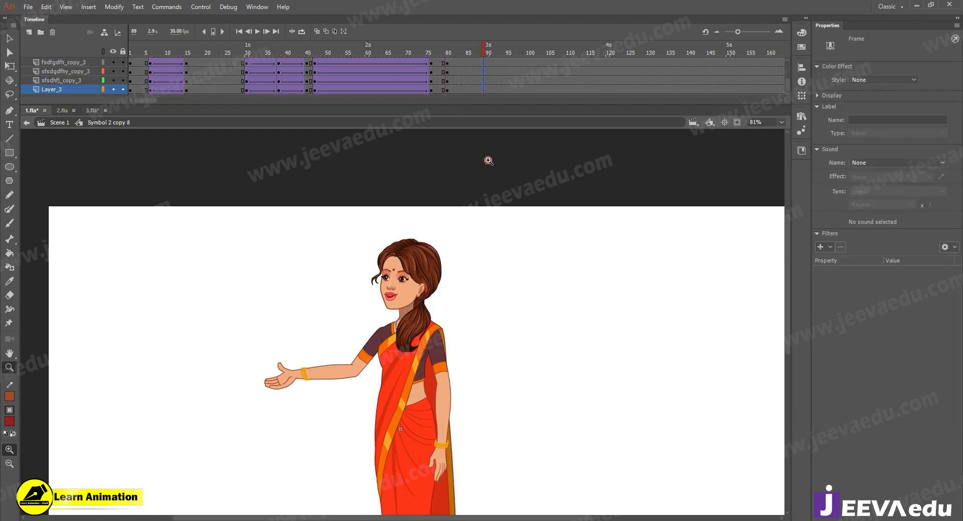
{"action": "key", "text": "F6"}
{"action": "scroll", "coordinate": [471, 76], "scroll_direction": "up", "scroll_amount": 3}
{"action": "left_click_drag", "start_coordinate": [467, 75], "coordinate": [457, 143]}
{"action": "right_click", "coordinate": [463, 75]}
{"action": "left_click", "coordinate": [490, 101]}
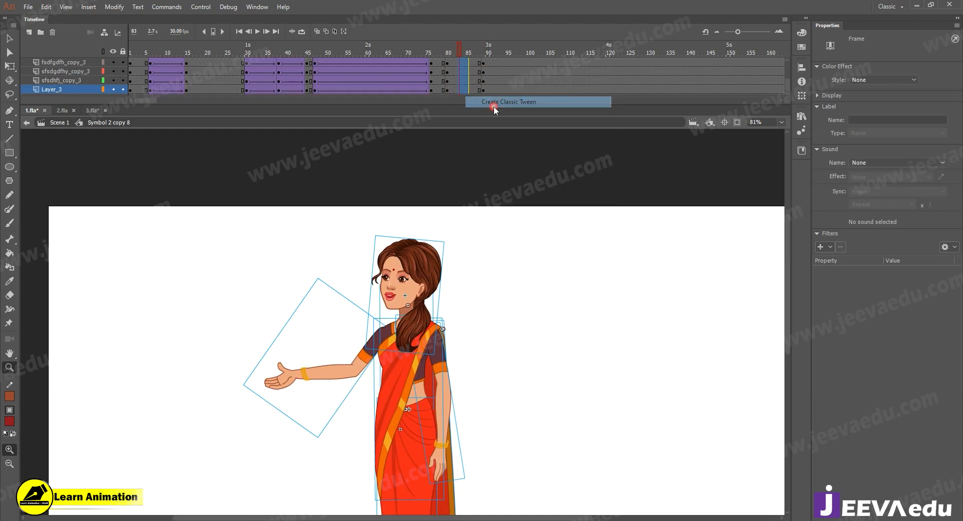
{"action": "scroll", "coordinate": [484, 71], "scroll_direction": "up", "scroll_amount": 3}
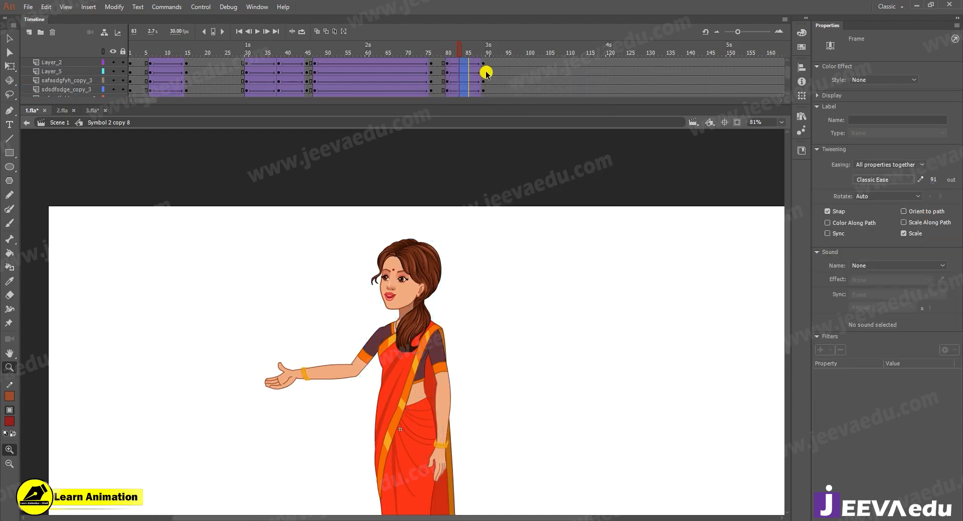
- Select the upper body parts at frame 89, set the pivot at the waist, and lean them slightly forward
{"action": "scroll", "coordinate": [464, 74], "scroll_direction": "up", "scroll_amount": 1}
{"action": "left_click_drag", "start_coordinate": [460, 53], "coordinate": [482, 71]}
{"action": "key", "text": "v"}
{"action": "left_click_drag", "start_coordinate": [301, 233], "coordinate": [467, 339]}
{"action": "key", "text": "q"}
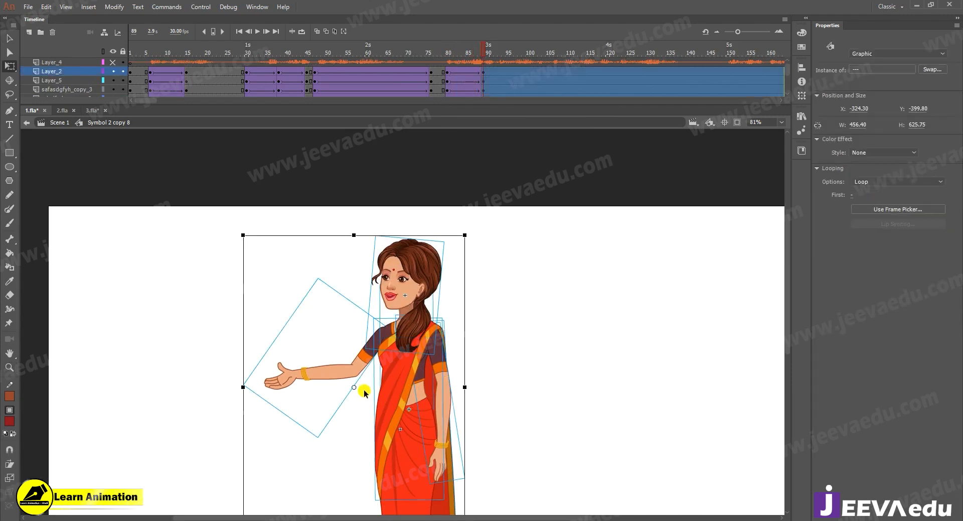
{"action": "left_click_drag", "start_coordinate": [354, 389], "coordinate": [404, 405]}
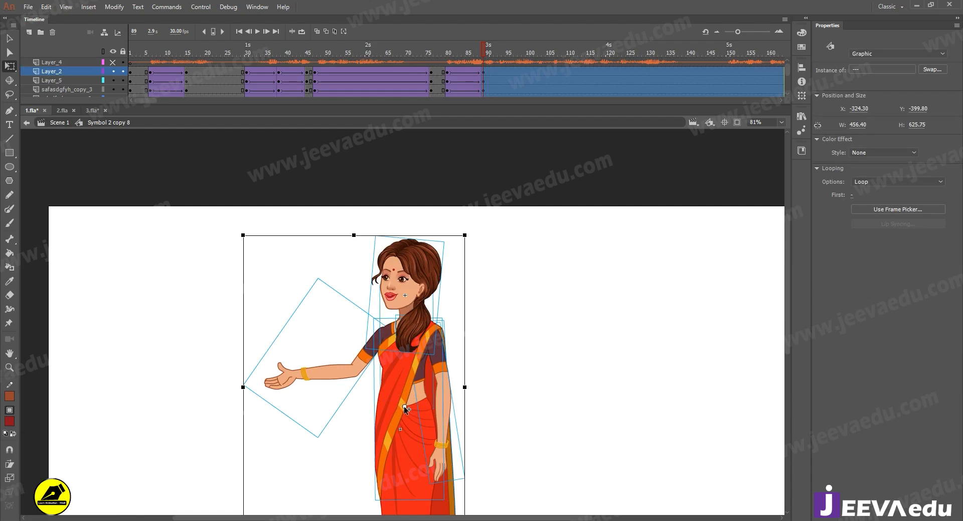
{"action": "left_click_drag", "start_coordinate": [474, 235], "coordinate": [458, 234]}
{"action": "left_click", "coordinate": [495, 259]}
- Reselect the upper body with the loose saree end at frame 89 and rotate them slightly further forward
{"action": "left_click_drag", "start_coordinate": [472, 49], "coordinate": [482, 80]}
{"action": "left_click_drag", "start_coordinate": [515, 391], "coordinate": [558, 340]}
{"action": "key", "text": "v"}
{"action": "left_click_drag", "start_coordinate": [333, 159], "coordinate": [491, 324]}
{"action": "key", "text": "z"}
{"action": "key", "text": "q"}
{"action": "left_click_drag", "start_coordinate": [412, 268], "coordinate": [464, 459]}
{"action": "left_click_drag", "start_coordinate": [516, 239], "coordinate": [534, 376]}
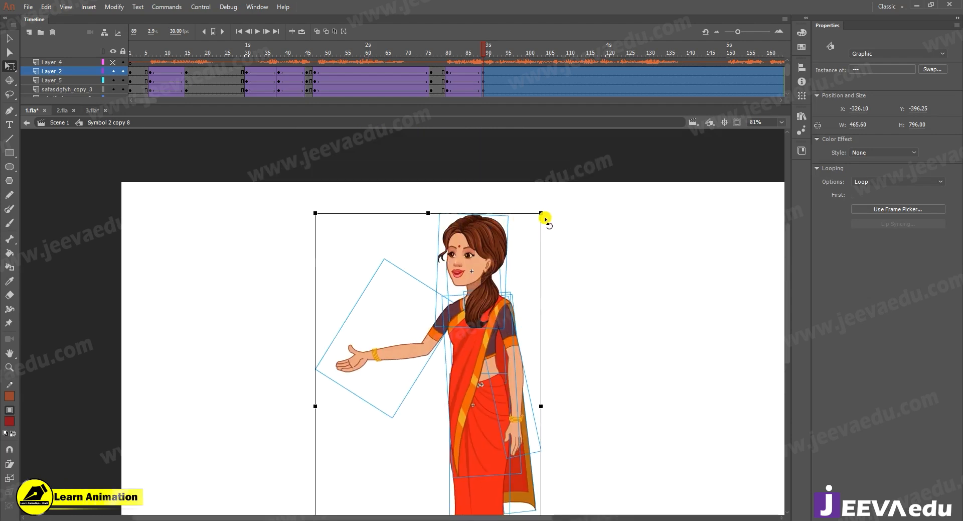
{"action": "left_click_drag", "start_coordinate": [546, 210], "coordinate": [546, 211]}
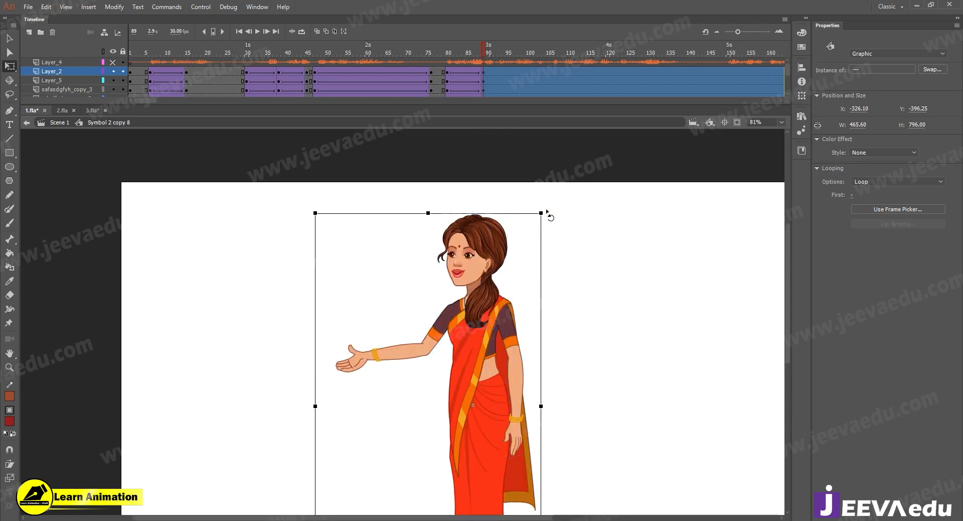
- Examine the lean and the lower saree over frames 84 to 90, checking how the body parts line up
{"action": "key", "text": "z"}
{"action": "left_click", "coordinate": [507, 347], "text": "alt"}
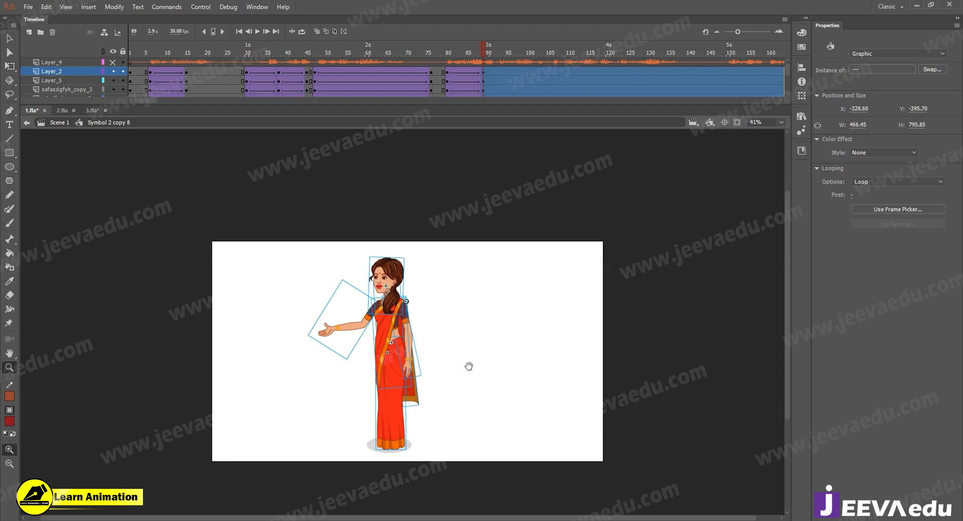
{"action": "left_click_drag", "start_coordinate": [469, 366], "coordinate": [478, 352]}
{"action": "mouse_move", "coordinate": [487, 54]}
{"action": "left_mouse_down"}
{"action": "mouse_move", "coordinate": [451, 54]}
{"action": "mouse_move", "coordinate": [473, 57]}
{"action": "mouse_move", "coordinate": [461, 63]}
{"action": "mouse_move", "coordinate": [476, 68]}
{"action": "left_mouse_up"}
{"action": "left_click", "coordinate": [390, 357]}
{"action": "left_click_drag", "start_coordinate": [426, 375], "coordinate": [425, 366]}
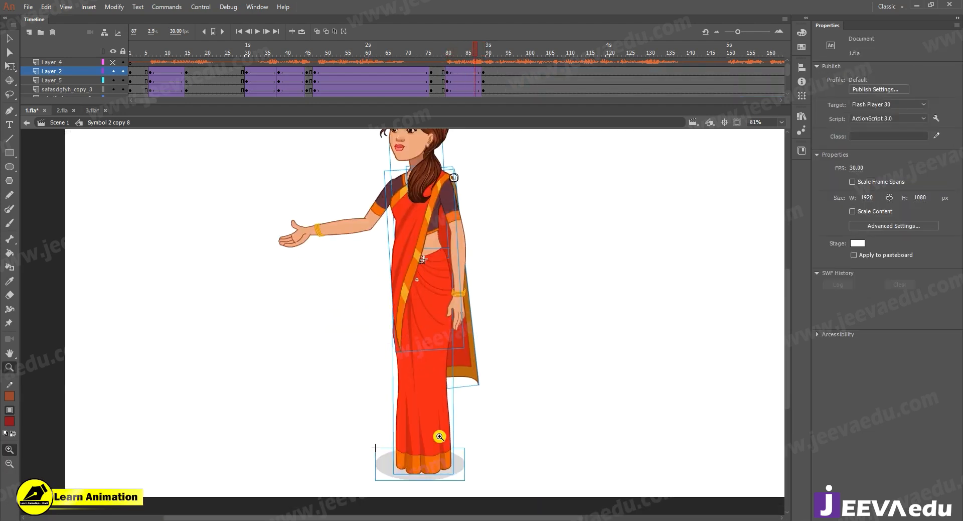
{"action": "key", "text": "v"}
{"action": "mouse_move", "coordinate": [478, 48]}
{"action": "left_mouse_down"}
{"action": "mouse_move", "coordinate": [487, 58]}
{"action": "mouse_move", "coordinate": [441, 72]}
{"action": "mouse_move", "coordinate": [467, 83]}
{"action": "mouse_move", "coordinate": [482, 59]}
{"action": "left_mouse_up"}
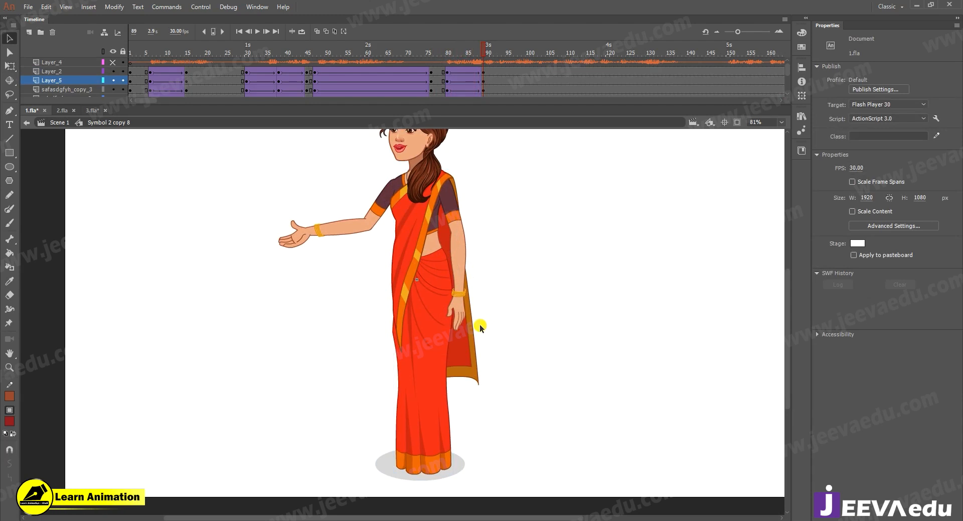
{"action": "key", "text": "comma"}
{"action": "key", "text": "comma"}
{"action": "key", "text": "comma"}
{"action": "key", "text": "comma"}
{"action": "key", "text": "comma"}
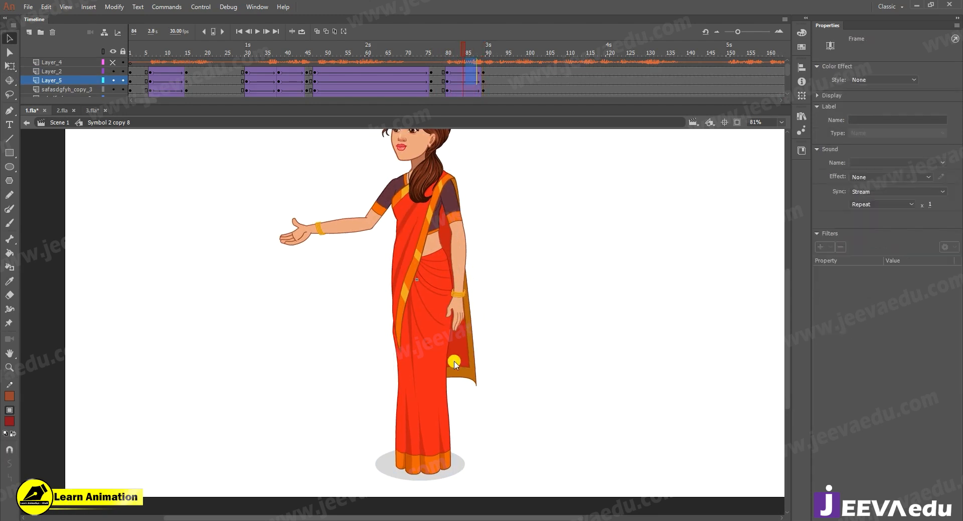
{"action": "left_click_drag", "start_coordinate": [482, 52], "coordinate": [488, 89]}
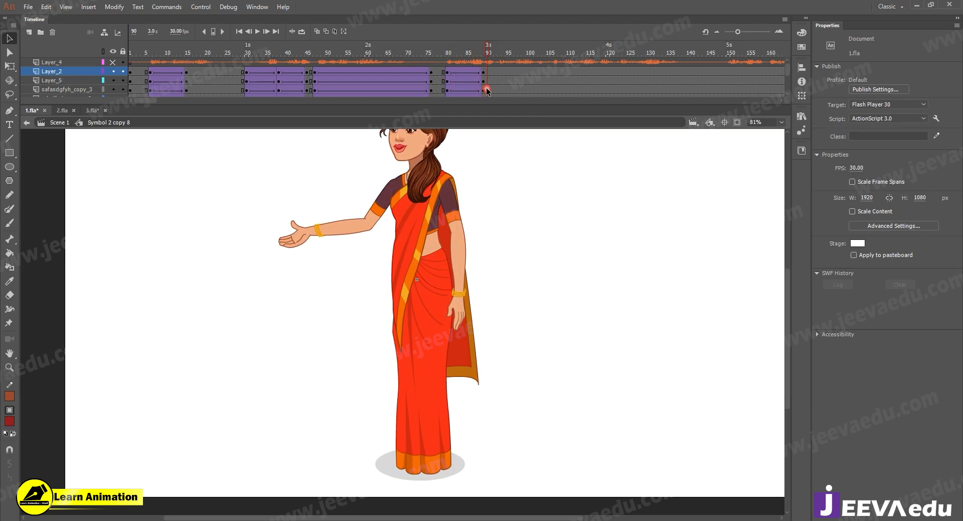
{"action": "left_click", "coordinate": [419, 408]}
{"action": "scroll", "coordinate": [497, 60], "scroll_direction": "up", "scroll_amount": 4}
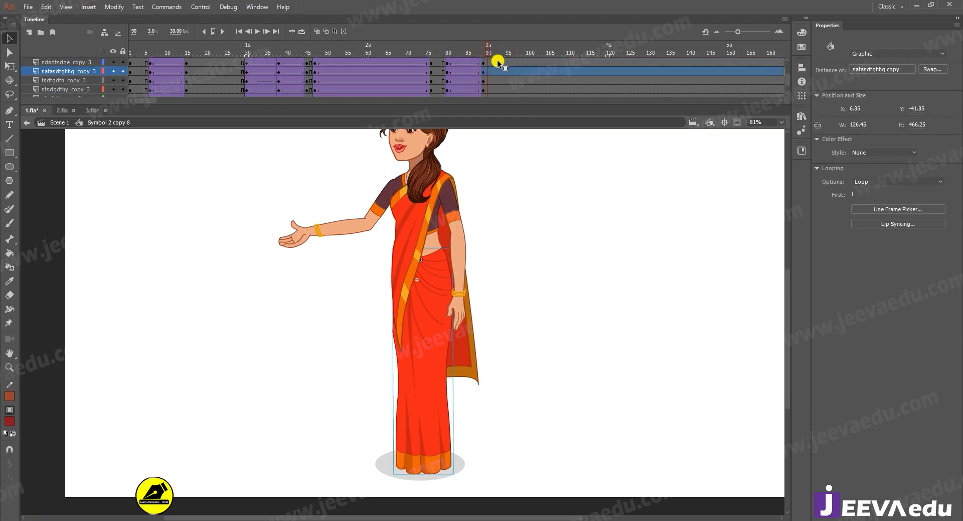
{"action": "scroll", "coordinate": [494, 60], "scroll_direction": "up", "scroll_amount": 1}
{"action": "left_click_drag", "start_coordinate": [448, 60], "coordinate": [488, 83]}
{"action": "key", "text": "ctrl+z"}
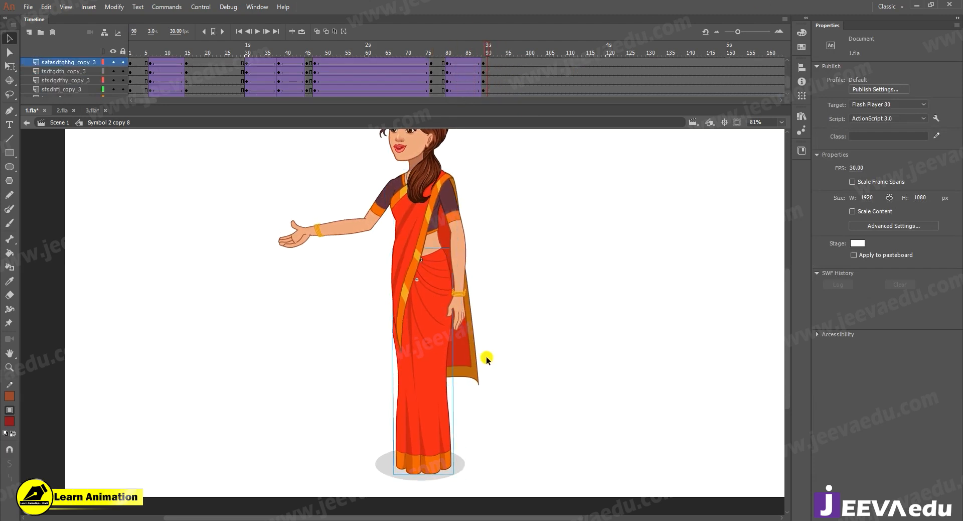
{"action": "key", "text": "ctrl+z"}
{"action": "scroll", "coordinate": [484, 70], "scroll_direction": "up", "scroll_amount": 3}
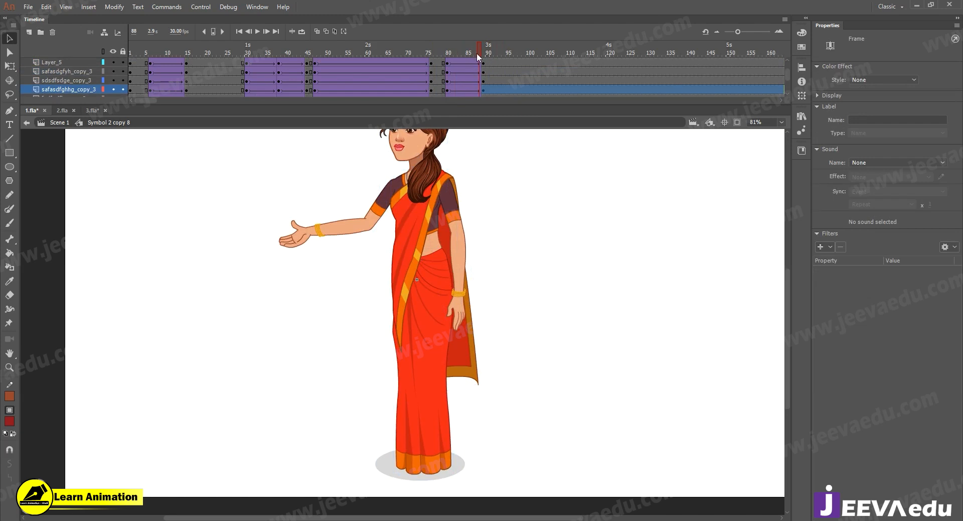
- Play back the lean, then rotate the saree drape over the torso slightly at frame 89 so its lower end swings forward
{"action": "left_click_drag", "start_coordinate": [477, 53], "coordinate": [437, 55]}
{"action": "key", "text": "Return"}
{"action": "key", "text": "z"}
{"action": "left_click", "coordinate": [412, 302]}
{"action": "key", "text": "v"}
{"action": "left_click", "coordinate": [386, 279]}
{"action": "key", "text": "q"}
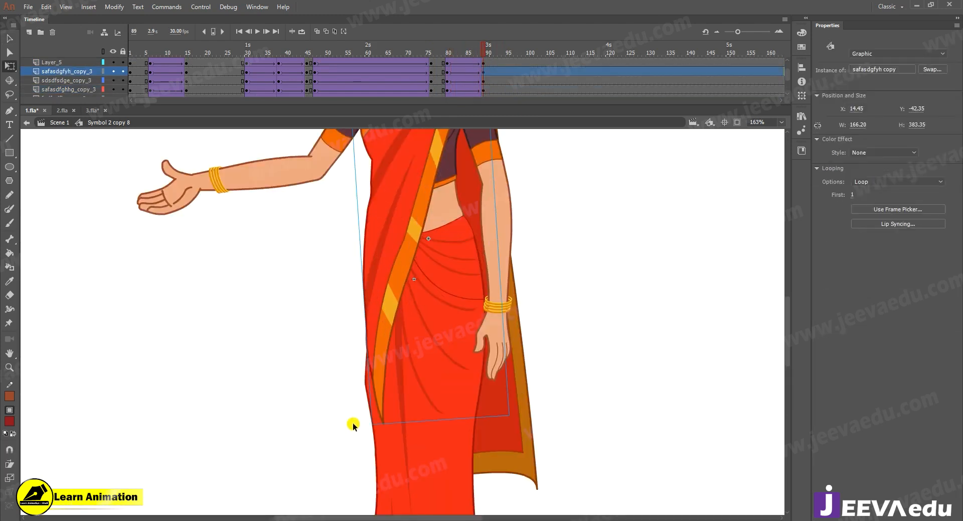
{"action": "left_click_drag", "start_coordinate": [370, 429], "coordinate": [359, 426]}
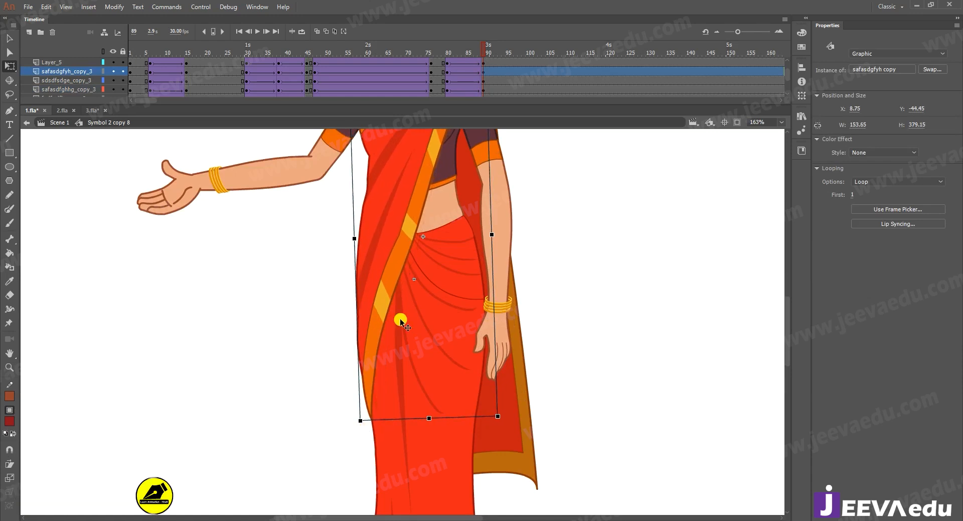
{"action": "key", "text": "z"}
{"action": "left_click", "coordinate": [401, 322], "text": "alt"}
{"action": "left_click_drag", "start_coordinate": [425, 185], "coordinate": [458, 309]}
{"action": "left_click", "coordinate": [455, 309]}
{"action": "left_click_drag", "start_coordinate": [467, 430], "coordinate": [508, 337]}
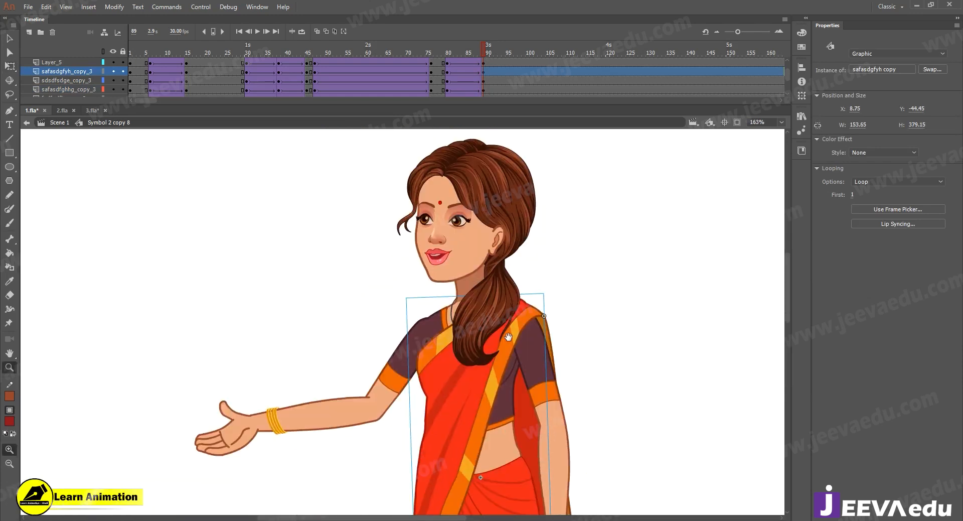
- Rotate the loose saree end hanging behind the body inward toward the legs at frame 89
{"action": "left_click", "coordinate": [473, 341], "text": "alt"}
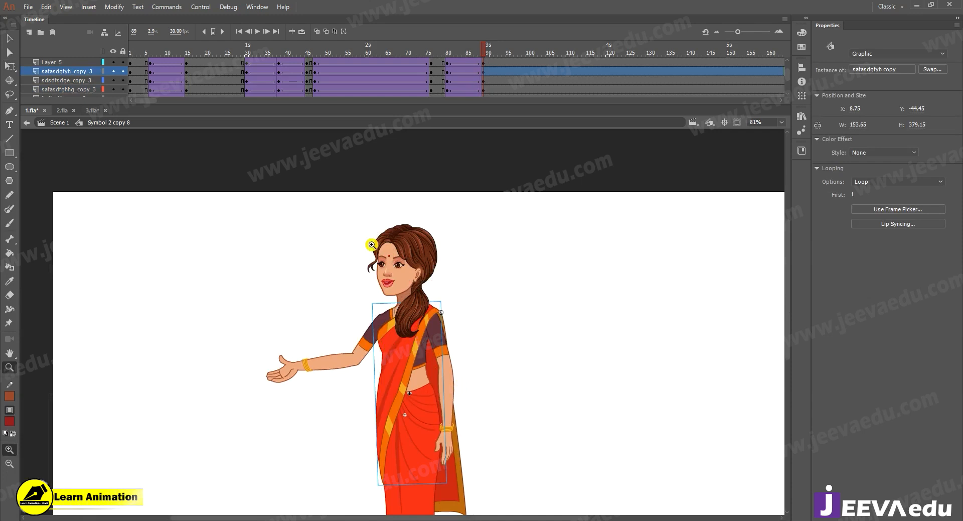
{"action": "key", "text": "v"}
{"action": "left_click", "coordinate": [346, 359]}
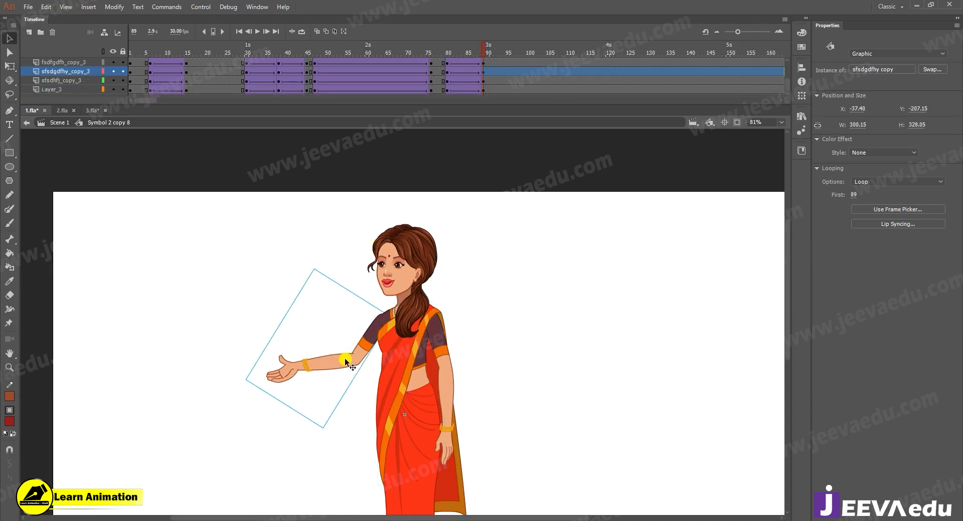
{"action": "scroll", "coordinate": [476, 64], "scroll_direction": "up", "scroll_amount": 3}
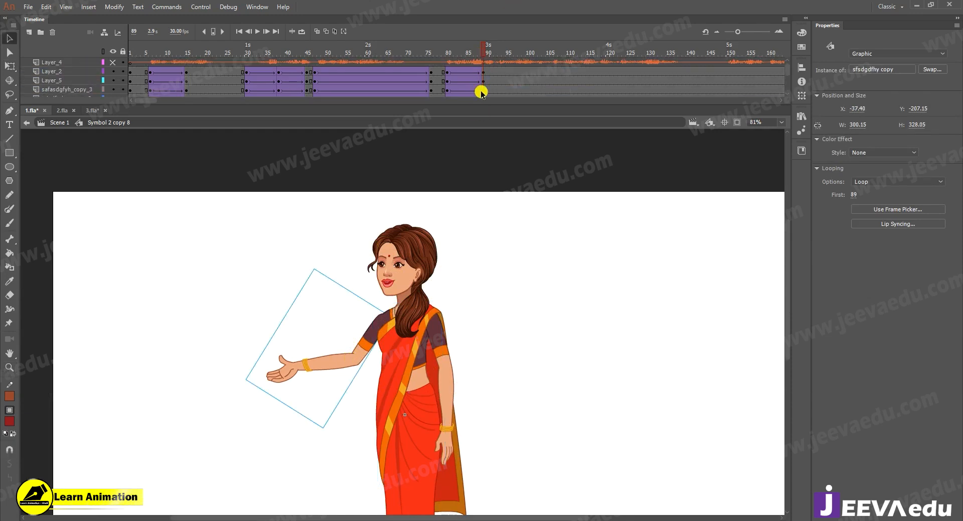
{"action": "mouse_move", "coordinate": [481, 50]}
{"action": "left_mouse_down"}
{"action": "mouse_move", "coordinate": [450, 55]}
{"action": "mouse_move", "coordinate": [484, 65]}
{"action": "left_mouse_up"}
{"action": "key", "text": "z"}
{"action": "left_click", "coordinate": [443, 341], "text": "alt"}
{"action": "left_click", "coordinate": [392, 380]}
{"action": "key", "text": "v"}
{"action": "left_click", "coordinate": [438, 366]}
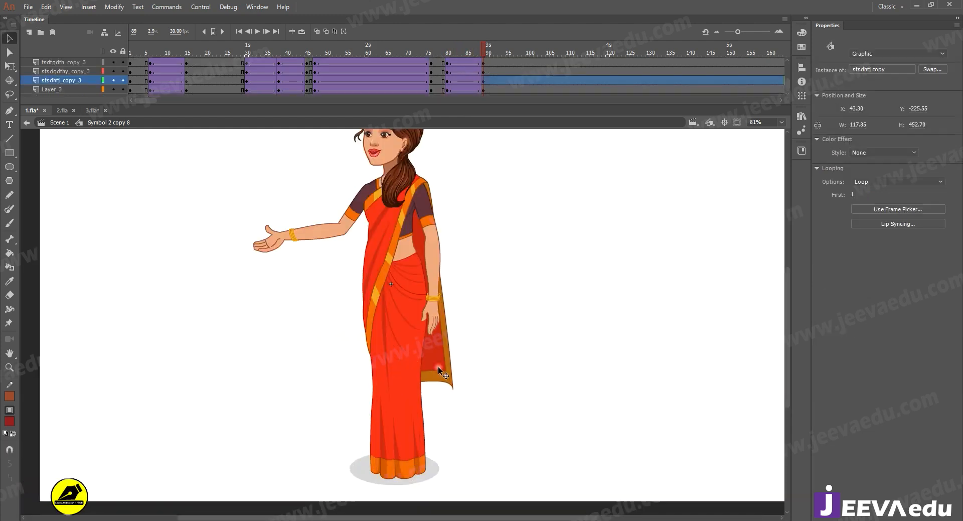
{"action": "key", "text": "q"}
{"action": "left_click_drag", "start_coordinate": [457, 391], "coordinate": [444, 391]}
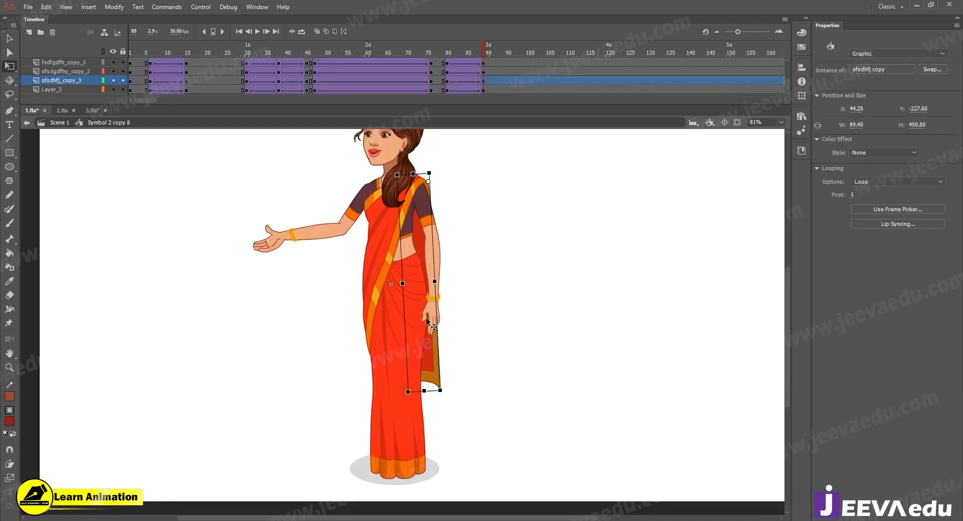
- Rotate the lowered arm slightly backward at frame 89 and check the motion over frames 80 to 89
{"action": "left_click", "coordinate": [434, 320]}
{"action": "left_click_drag", "start_coordinate": [466, 335], "coordinate": [470, 335]}
{"action": "key", "text": "z"}
{"action": "left_click", "coordinate": [394, 252], "text": "alt"}
{"action": "left_click_drag", "start_coordinate": [447, 49], "coordinate": [483, 76]}
{"action": "left_click", "coordinate": [403, 273]}
{"action": "key", "text": "v"}
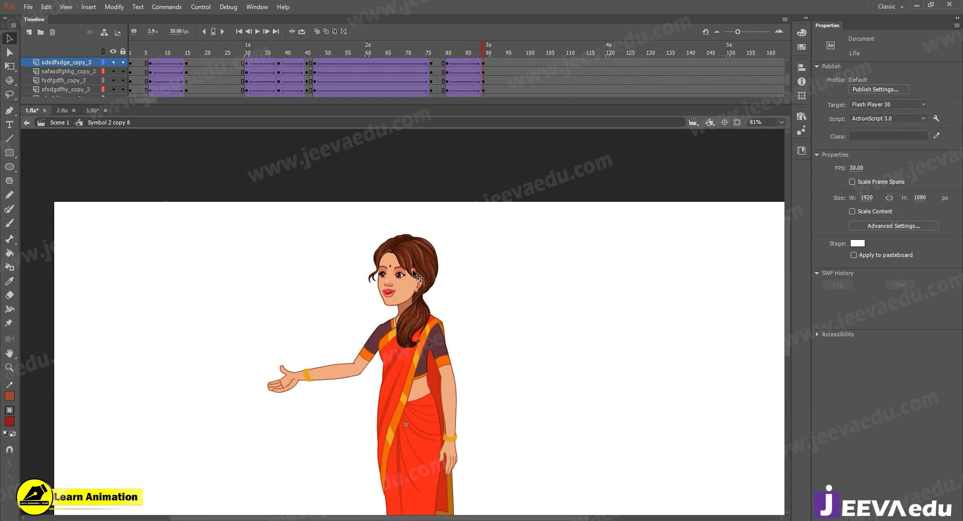
- Rotate the woman's head slightly clockwise at frame 89, checking the motion over the preceding frames
{"action": "left_click", "coordinate": [414, 273]}
{"action": "key", "text": "q"}
{"action": "left_click_drag", "start_coordinate": [444, 233], "coordinate": [452, 235]}
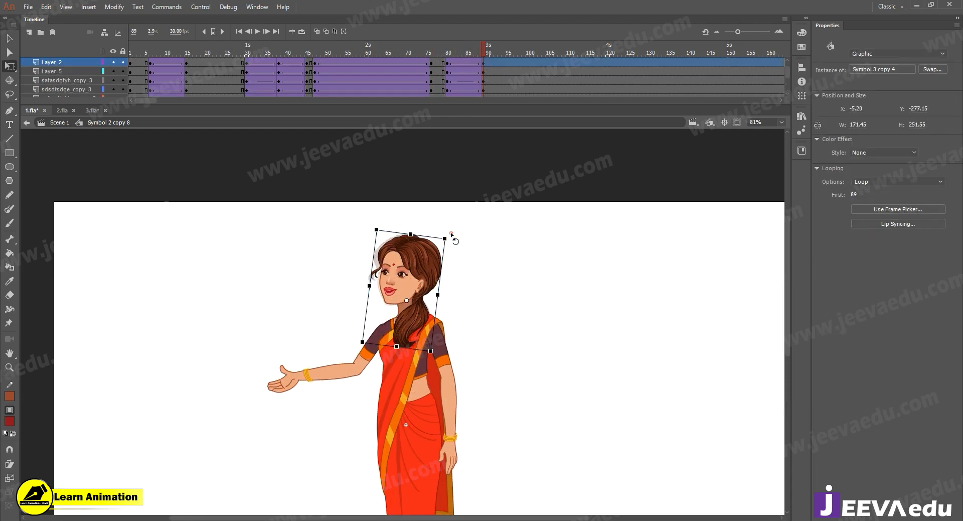
{"action": "mouse_move", "coordinate": [470, 55]}
{"action": "left_mouse_down"}
{"action": "mouse_move", "coordinate": [441, 51]}
{"action": "mouse_move", "coordinate": [483, 83]}
{"action": "mouse_move", "coordinate": [494, 73]}
{"action": "mouse_move", "coordinate": [484, 58]}
{"action": "left_mouse_up"}
{"action": "left_click", "coordinate": [417, 268]}
{"action": "left_click", "coordinate": [451, 234]}
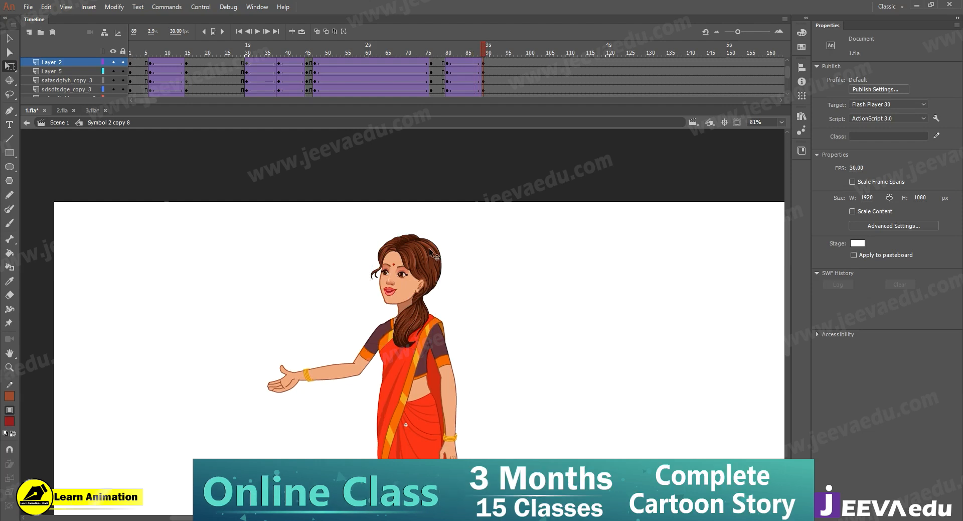
{"action": "left_click", "coordinate": [421, 263]}
{"action": "left_click_drag", "start_coordinate": [452, 235], "coordinate": [454, 238]}
{"action": "left_click_drag", "start_coordinate": [462, 53], "coordinate": [483, 62]}
{"action": "scroll", "coordinate": [482, 73], "scroll_direction": "up", "scroll_amount": 1}
{"action": "left_click", "coordinate": [457, 74]}
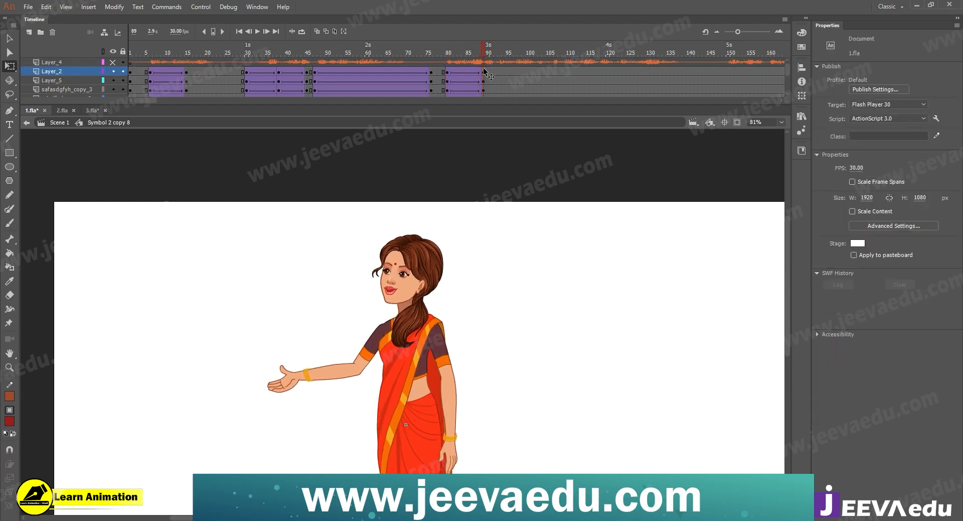
- Lower the extended arm at frame 89 by rotating it about the shoulder, and nudge it up to Y -209.10
{"action": "left_click", "coordinate": [337, 370]}
{"action": "left_click_drag", "start_coordinate": [329, 438], "coordinate": [371, 455]}
{"action": "key", "text": "z"}
{"action": "left_click", "coordinate": [404, 343]}
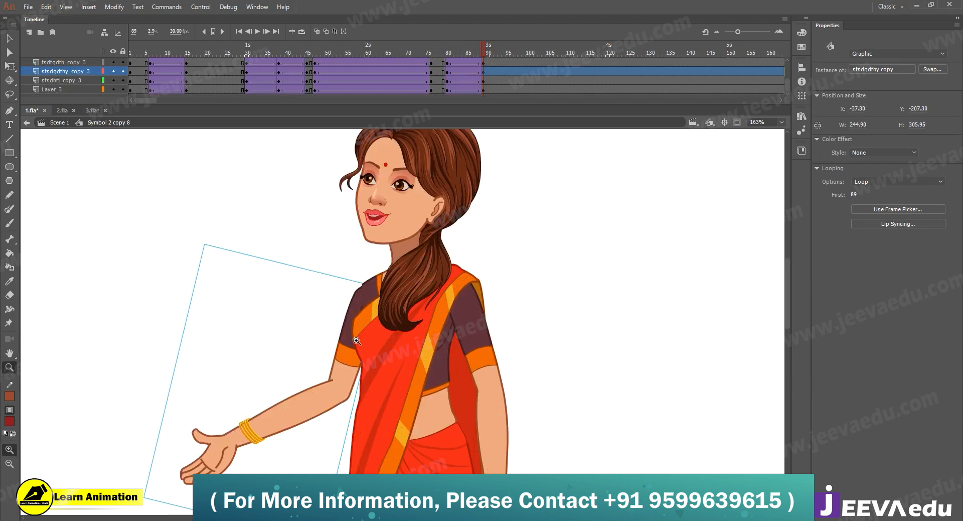
{"action": "left_click", "coordinate": [355, 339]}
{"action": "key", "text": "Up"}
{"action": "key", "text": "Up"}
{"action": "key", "text": "Up"}
{"action": "key", "text": "Up"}
{"action": "key", "text": "Up"}
{"action": "key", "text": "Up"}
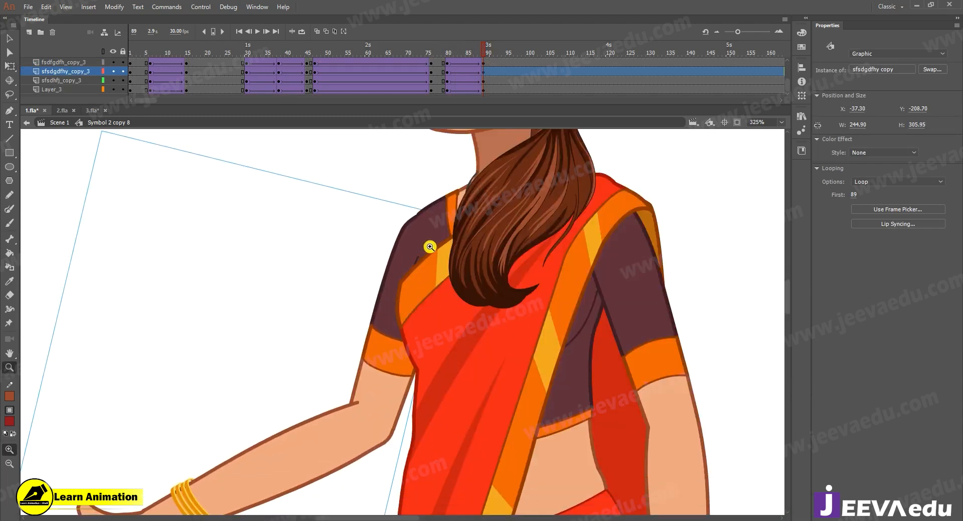
{"action": "left_click", "coordinate": [384, 335], "text": "alt"}
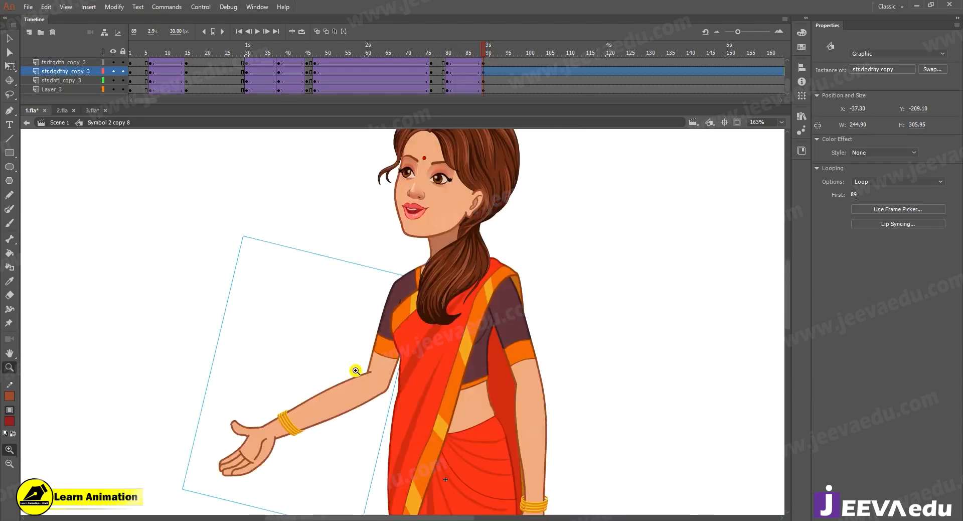
- Open the extended arm's symbol and insert keyframes for the forearm layer DASAFF at frames 80 and 89
{"action": "key", "text": "v"}
{"action": "double_click", "coordinate": [317, 410]}
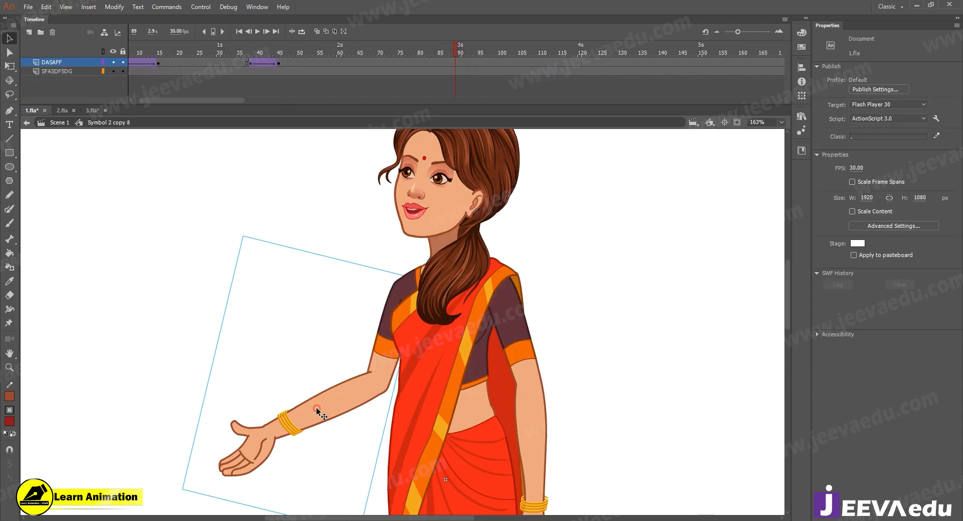
{"action": "left_click", "coordinate": [420, 64]}
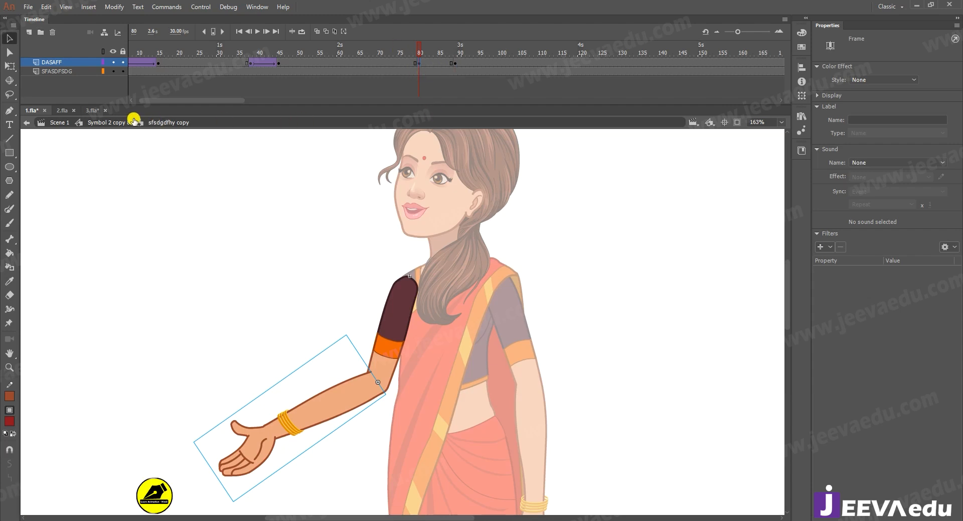
- Return to Symbol 2 copy 8, go to frame 45 and open the nested forearm symbol DASAFF copy containing the bangles
{"action": "left_click", "coordinate": [118, 122]}
{"action": "left_click_drag", "start_coordinate": [437, 55], "coordinate": [282, 98]}
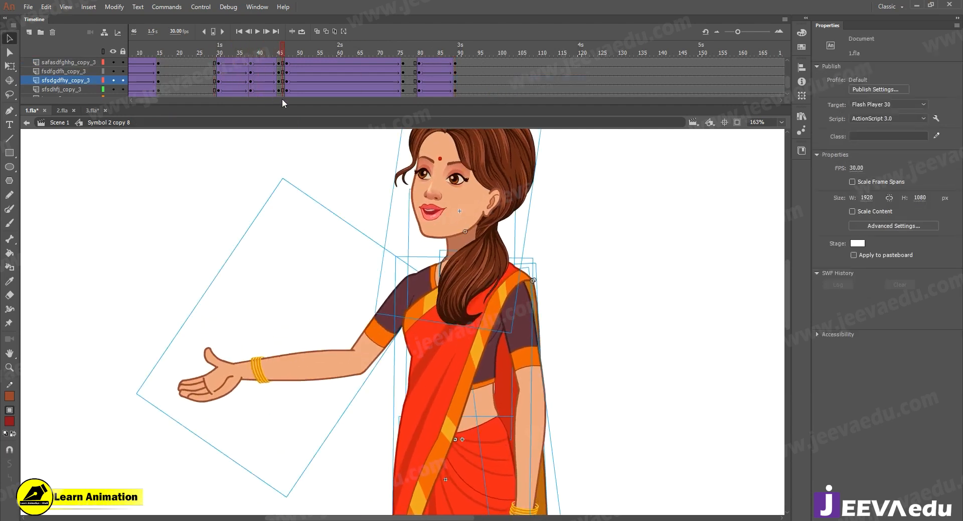
{"action": "key", "text": "z"}
{"action": "left_click", "coordinate": [314, 398], "text": "alt"}
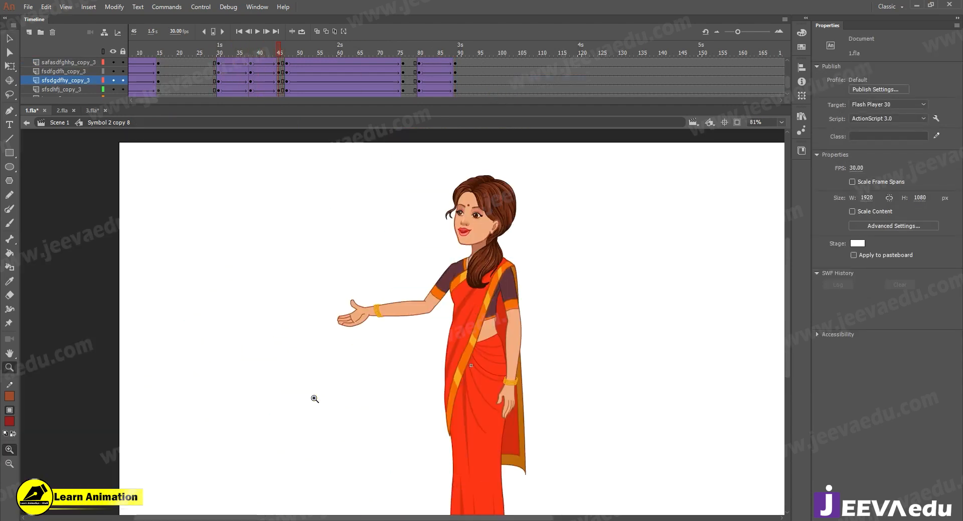
{"action": "left_click", "coordinate": [384, 318]}
{"action": "key", "text": "v"}
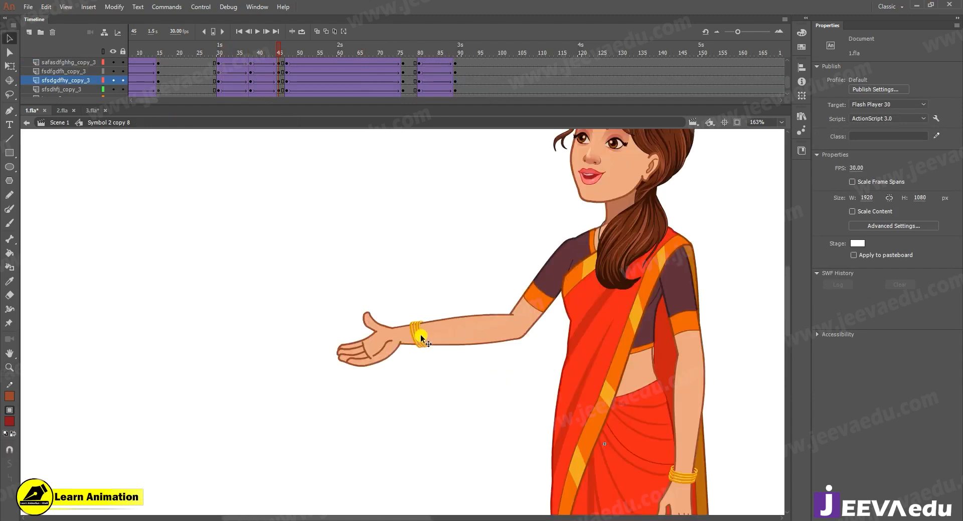
{"action": "key", "text": "z"}
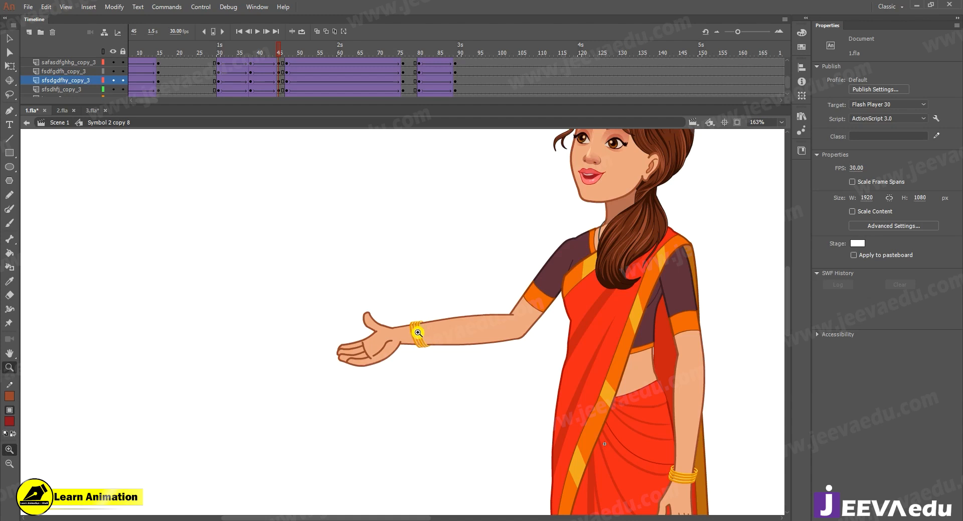
{"action": "left_click", "coordinate": [414, 335]}
{"action": "key", "text": "v"}
{"action": "double_click", "coordinate": [415, 336]}
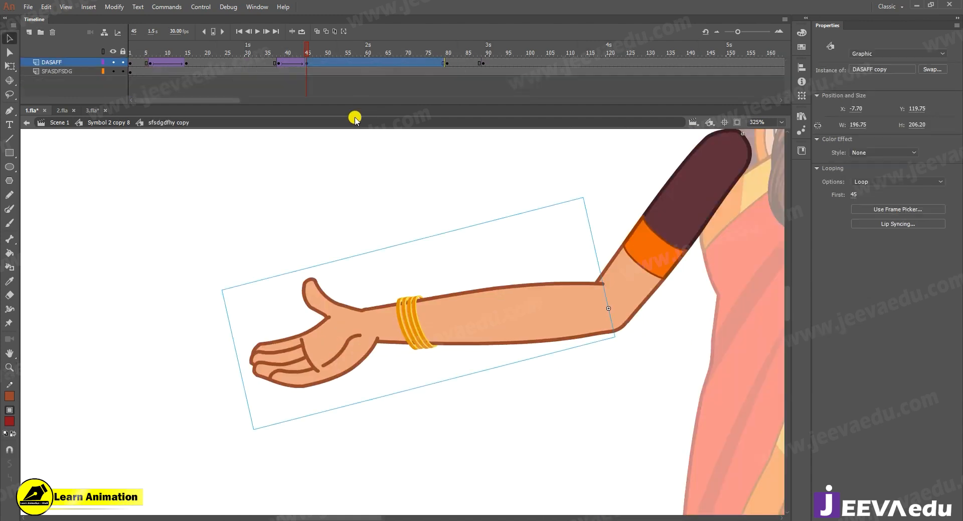
{"action": "double_click", "coordinate": [409, 314]}
{"action": "left_click", "coordinate": [411, 321]}
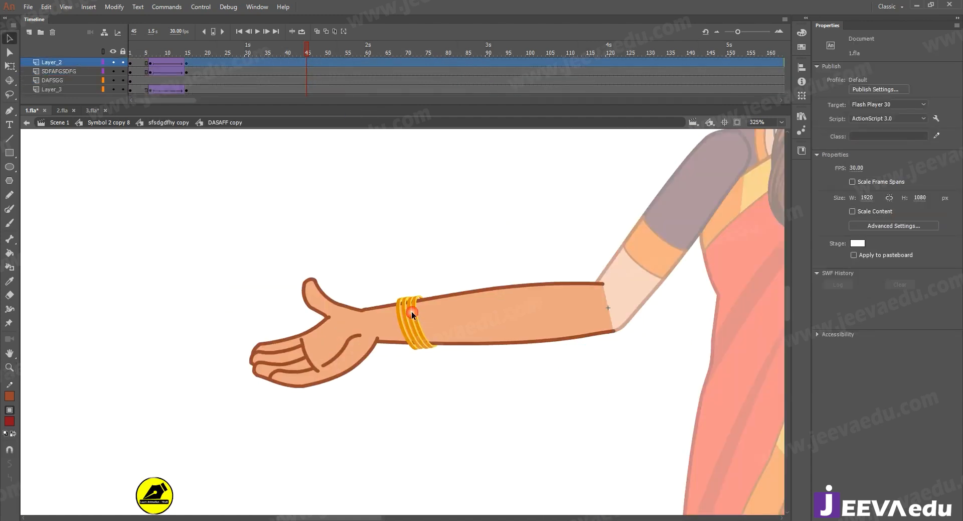
- Insert keyframes at frames 38 and 45 on the bangle layers Layer_2 and Layer_3
{"action": "left_click_drag", "start_coordinate": [307, 64], "coordinate": [284, 61]}
{"action": "double_click", "coordinate": [297, 177]}
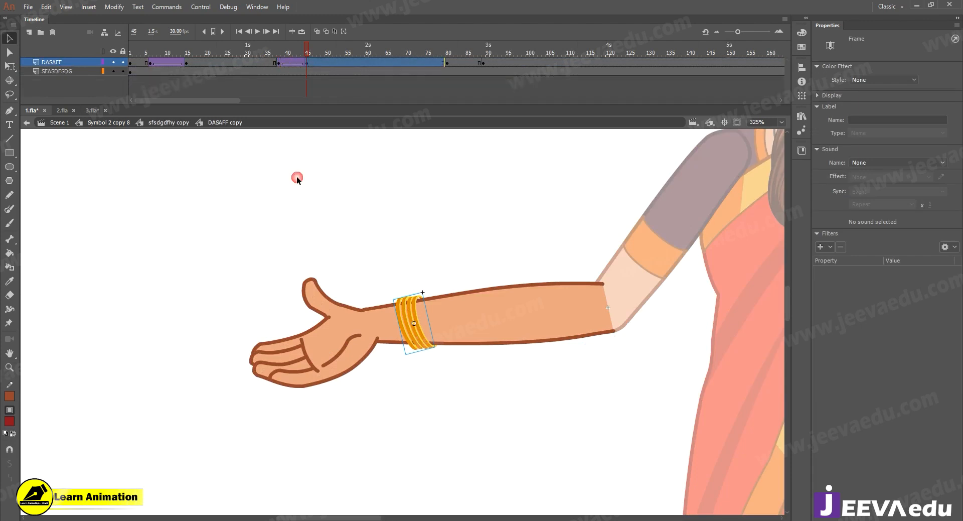
{"action": "left_click", "coordinate": [279, 61]}
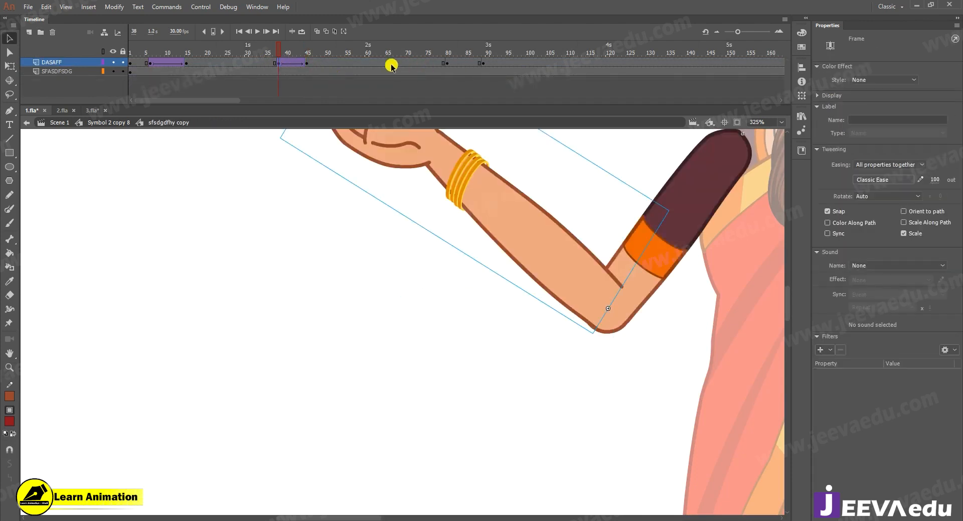
{"action": "left_click", "coordinate": [306, 63]}
{"action": "double_click", "coordinate": [405, 325]}
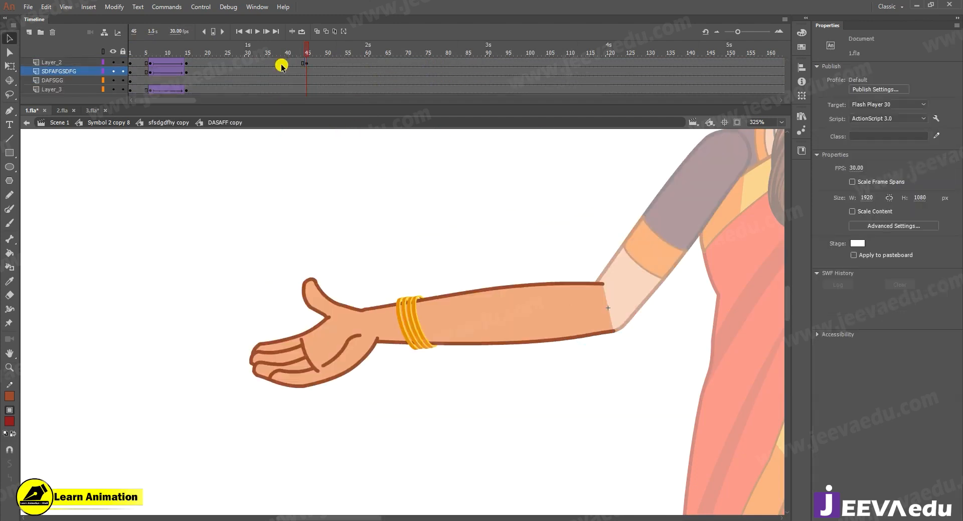
{"action": "left_click", "coordinate": [274, 63]}
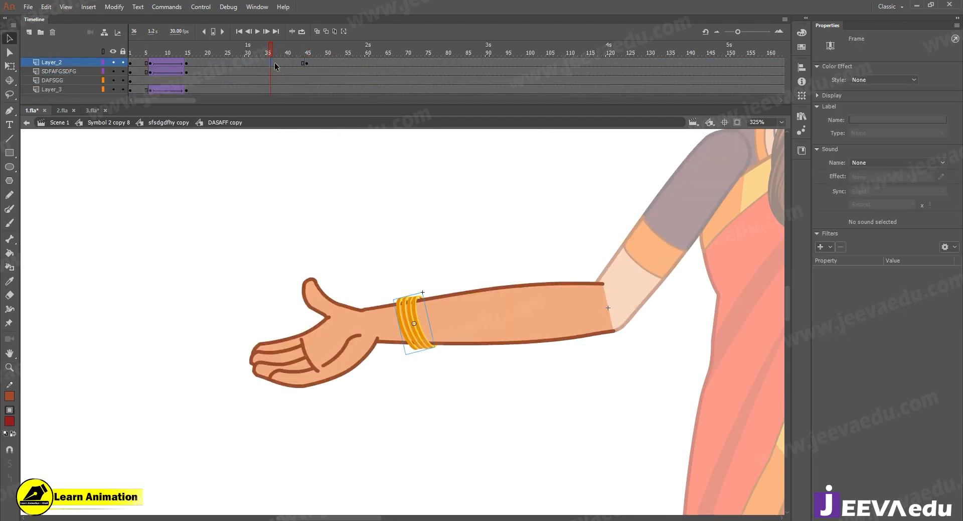
{"action": "left_click", "coordinate": [278, 63]}
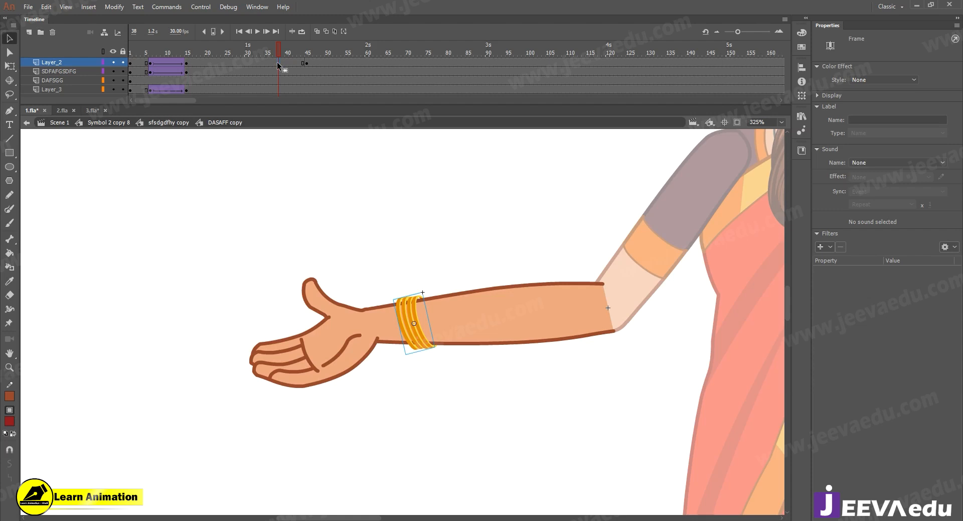
{"action": "left_click", "coordinate": [281, 89]}
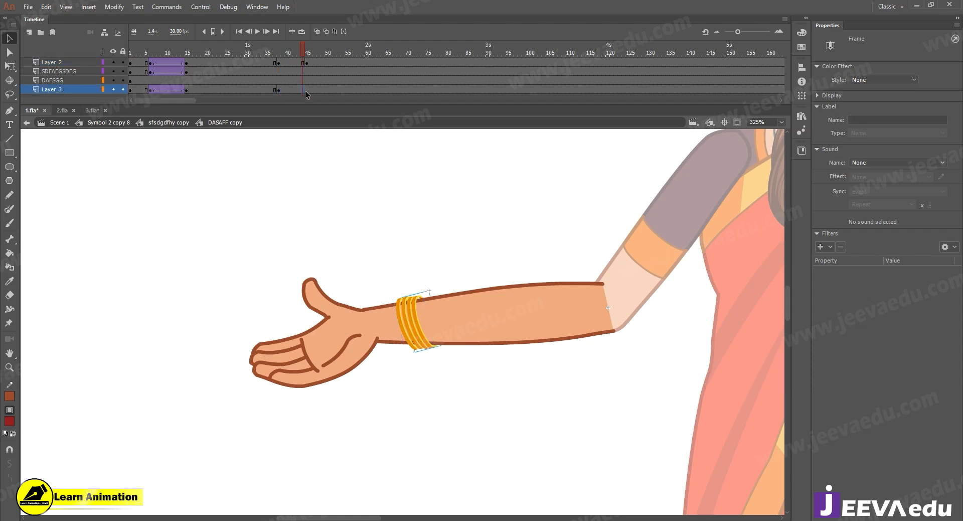
- Create classic tweens between frames 38 and 45 on Layer_3 and Layer_2, with the easing set to 100 out
{"action": "right_click", "coordinate": [295, 90]}
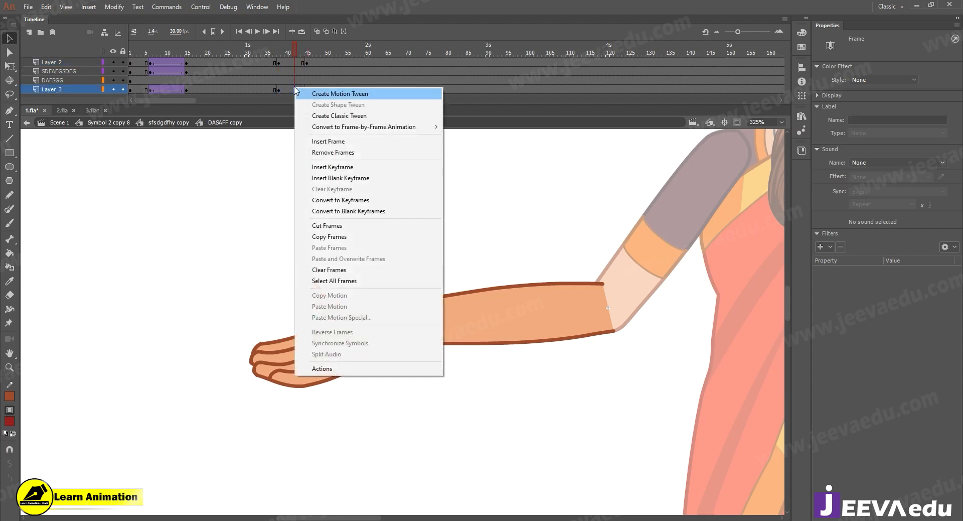
{"action": "left_click", "coordinate": [327, 115]}
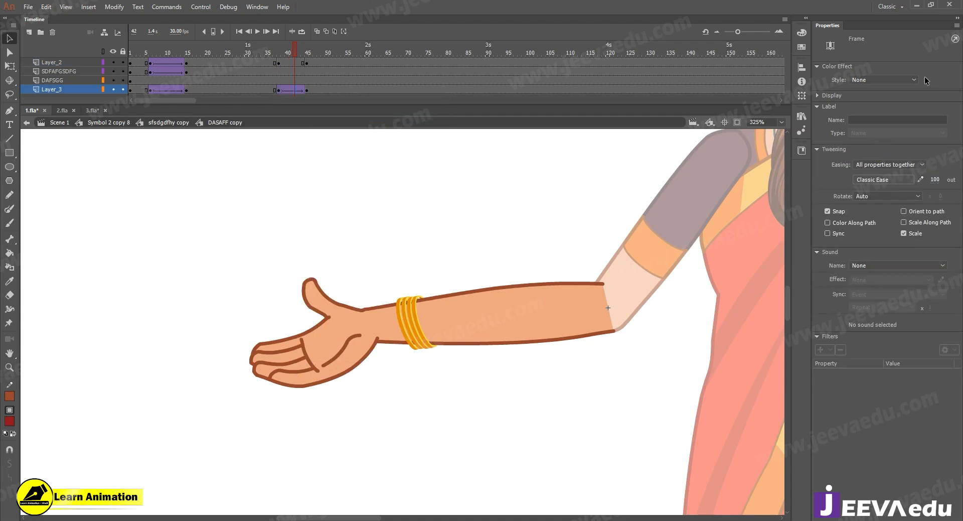
{"action": "right_click", "coordinate": [295, 64]}
{"action": "left_click", "coordinate": [326, 88]}
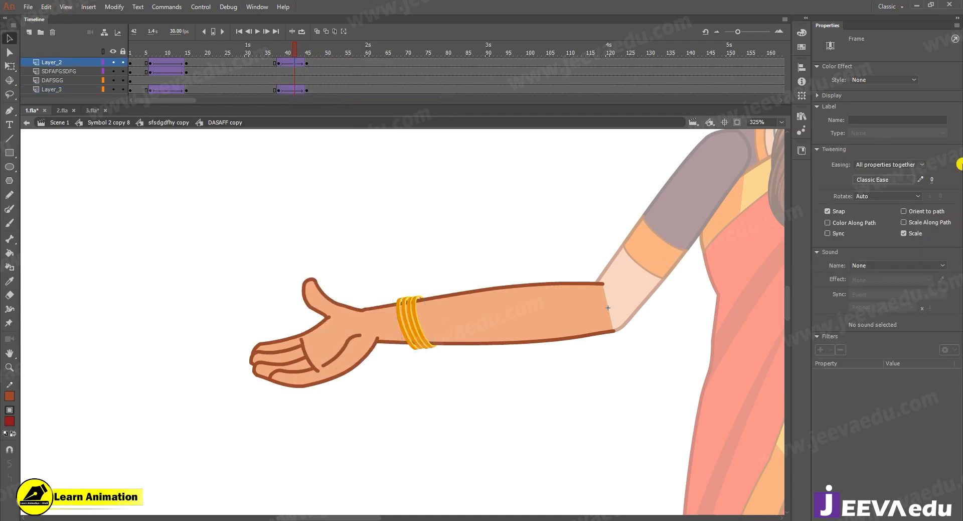
{"action": "left_click_drag", "start_coordinate": [931, 162], "coordinate": [391, 22]}
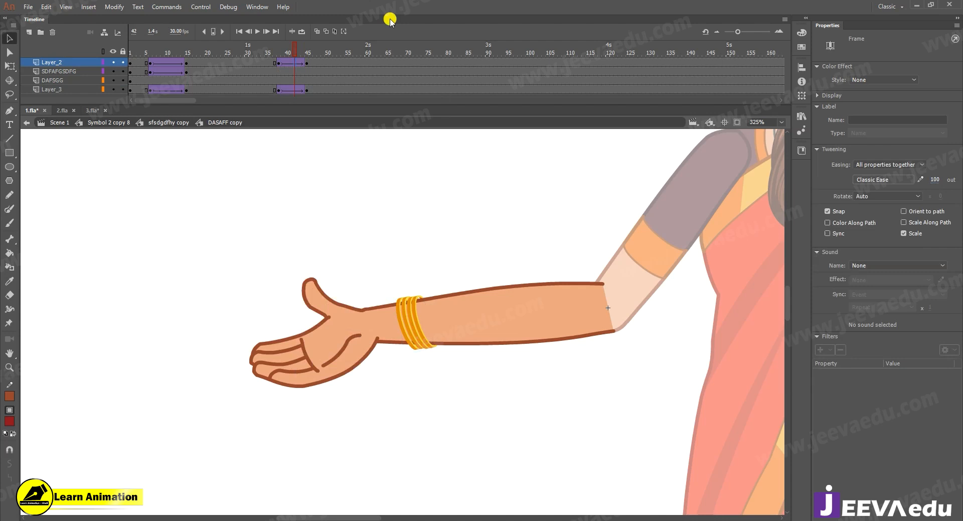
- Lock layers SDFAFGSDFG and DAFSGG, slide the bangles toward the wrist at the frame 45 keyframe, and rotate them slightly clockwise
{"action": "left_click", "coordinate": [308, 65]}
{"action": "left_click", "coordinate": [393, 279]}
{"action": "key", "text": "z"}
{"action": "left_click", "coordinate": [417, 325]}
{"action": "key", "text": "v"}
{"action": "left_click", "coordinate": [409, 395]}
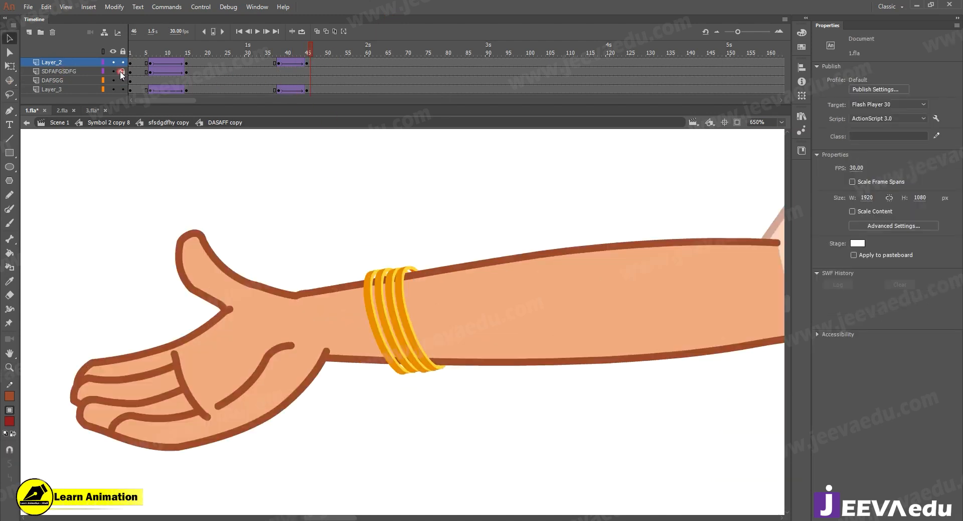
{"action": "left_click", "coordinate": [420, 353]}
{"action": "left_click_drag", "start_coordinate": [419, 352], "coordinate": [373, 372]}
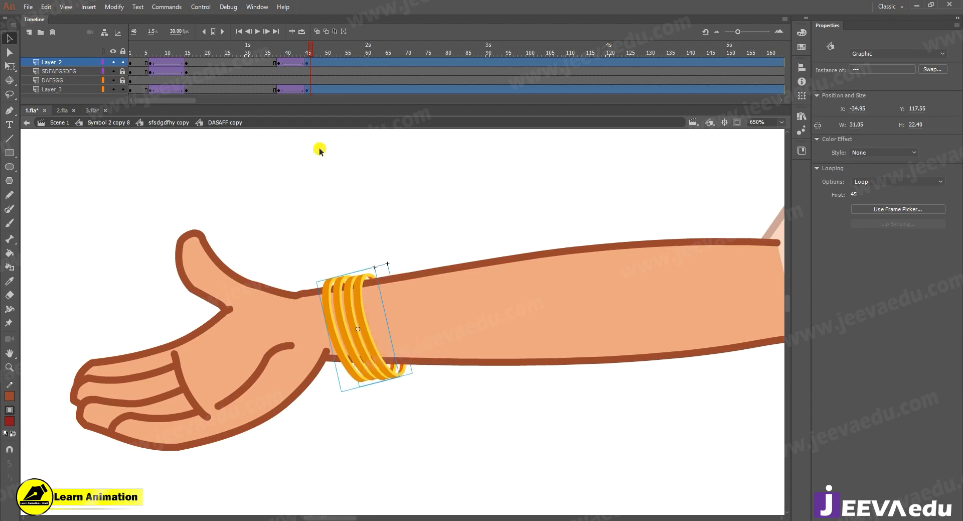
{"action": "key", "text": "q"}
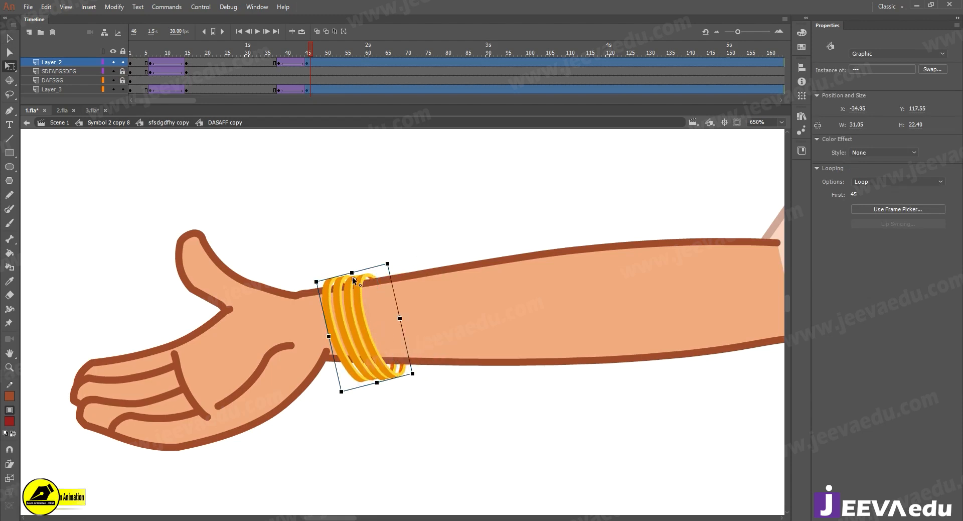
{"action": "left_click_drag", "start_coordinate": [421, 374], "coordinate": [410, 384]}
- Return to Symbol 2 copy 8 and scrub through the timeline to frame 89 to review the arm and bangle motion
{"action": "left_click_drag", "start_coordinate": [310, 49], "coordinate": [326, 62]}
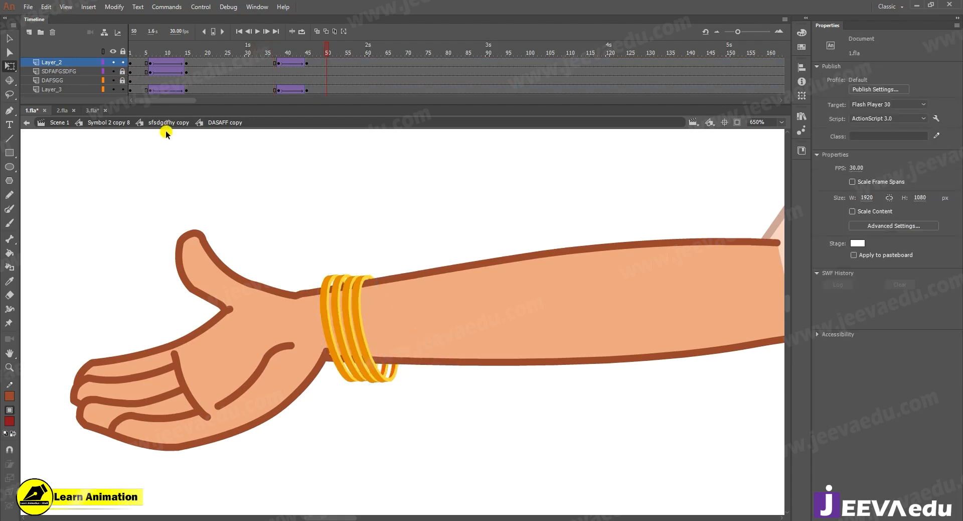
{"action": "left_click", "coordinate": [158, 122]}
{"action": "left_click", "coordinate": [123, 123]}
{"action": "key", "text": "z"}
{"action": "left_click", "coordinate": [429, 356], "text": "alt"}
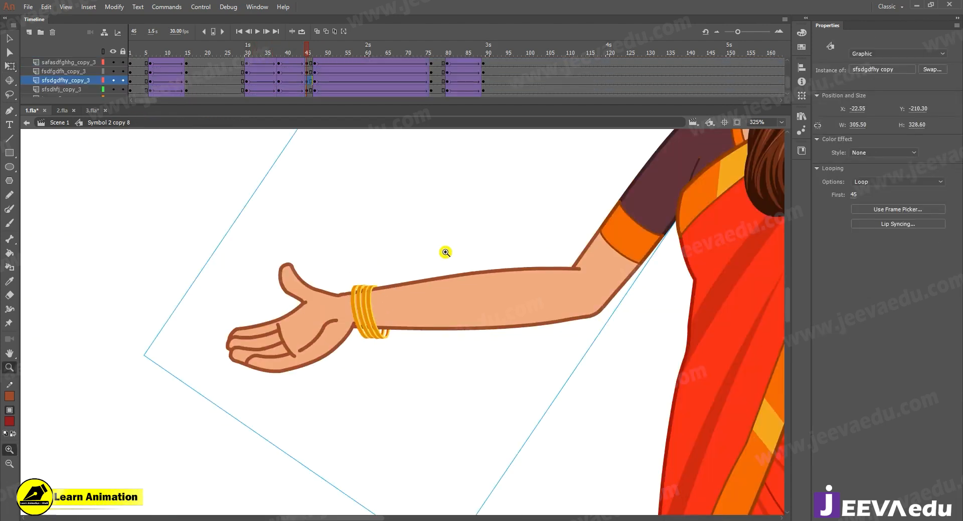
{"action": "left_click_drag", "start_coordinate": [445, 283], "coordinate": [443, 315]}
{"action": "left_click_drag", "start_coordinate": [288, 48], "coordinate": [483, 70]}
{"action": "left_click", "coordinate": [470, 380], "text": "alt"}
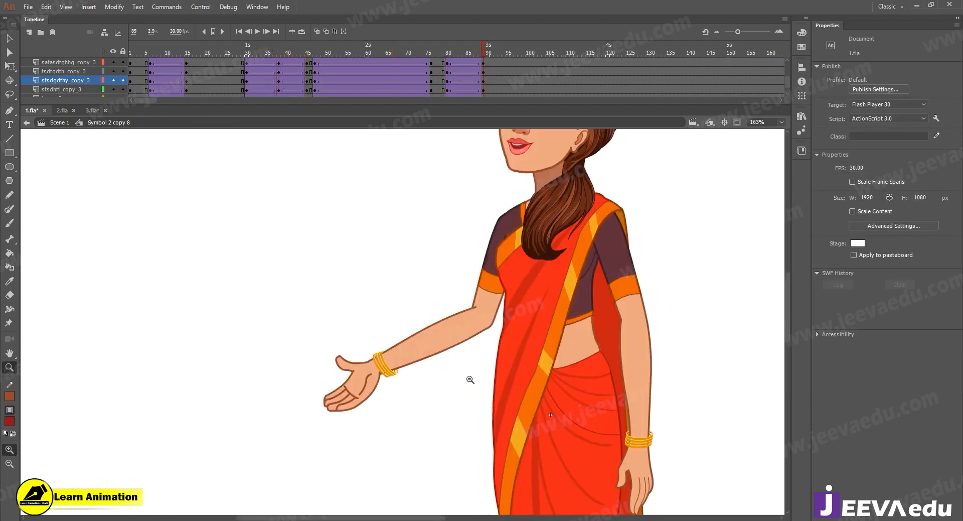
{"action": "key", "text": "v"}
{"action": "key", "text": "z"}
{"action": "left_click_drag", "start_coordinate": [488, 274], "coordinate": [471, 340]}
{"action": "left_click_drag", "start_coordinate": [451, 52], "coordinate": [485, 83]}
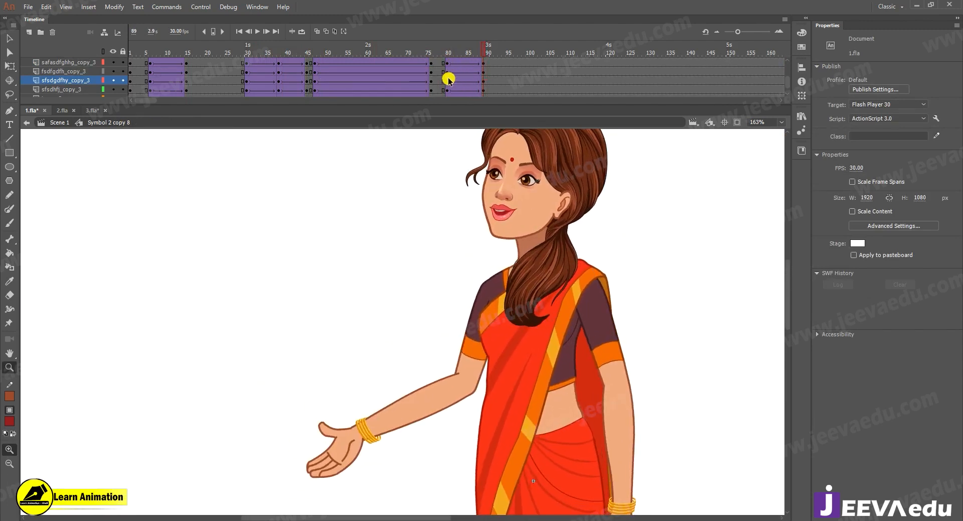
- Open the arm symbol and create a classic tween for the forearm between frames 80 and 89
{"action": "key", "text": "v"}
{"action": "double_click", "coordinate": [424, 403]}
{"action": "left_click", "coordinate": [424, 403]}
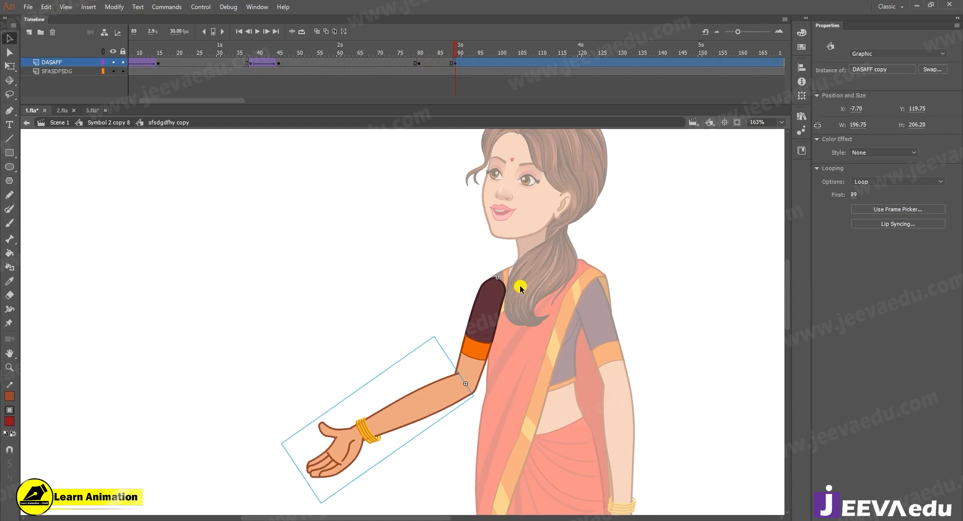
{"action": "left_click", "coordinate": [438, 63]}
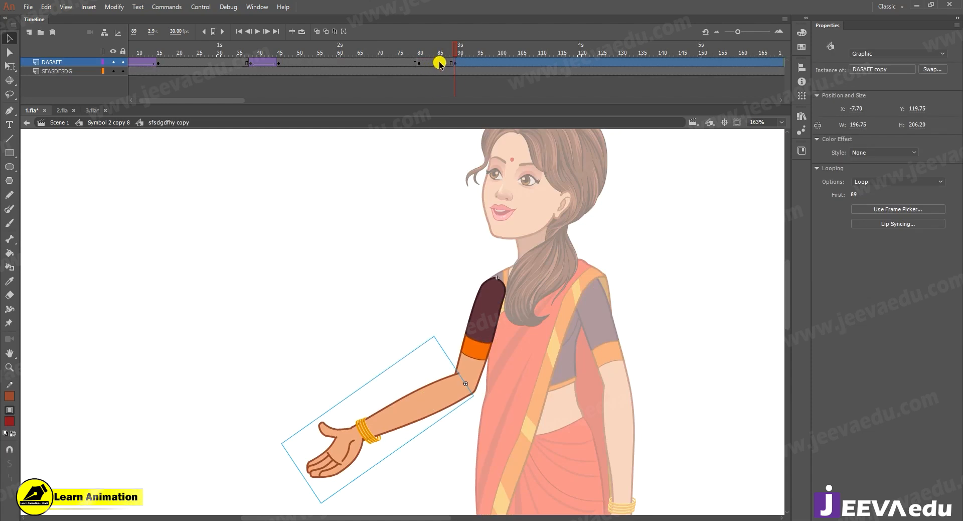
{"action": "right_click", "coordinate": [438, 62]}
{"action": "left_click", "coordinate": [471, 92]}
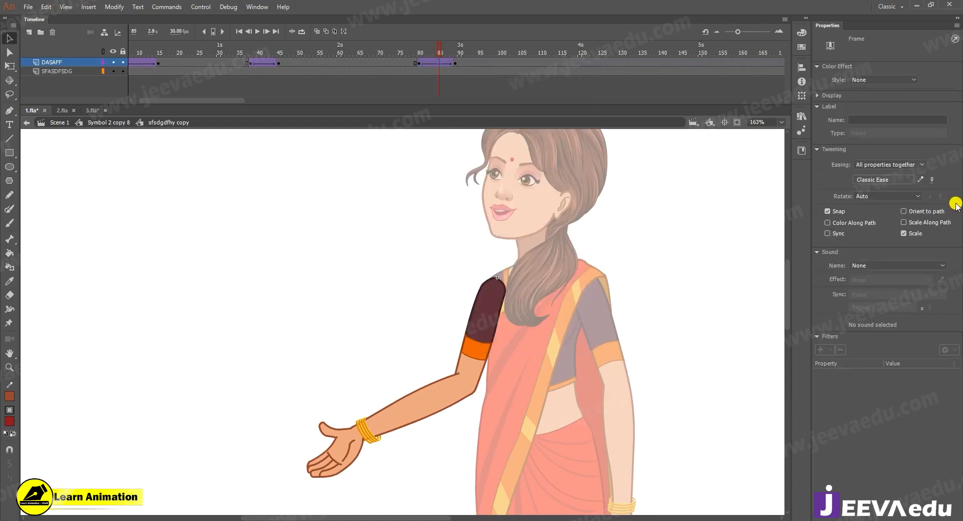
- Rotate the forearm at frame 89 so the hand is raised, and return to Symbol 2 copy 8
{"action": "left_click", "coordinate": [455, 62]}
{"action": "key", "text": "q"}
{"action": "left_click_drag", "start_coordinate": [325, 509], "coordinate": [318, 294]}
{"action": "double_click", "coordinate": [305, 340]}
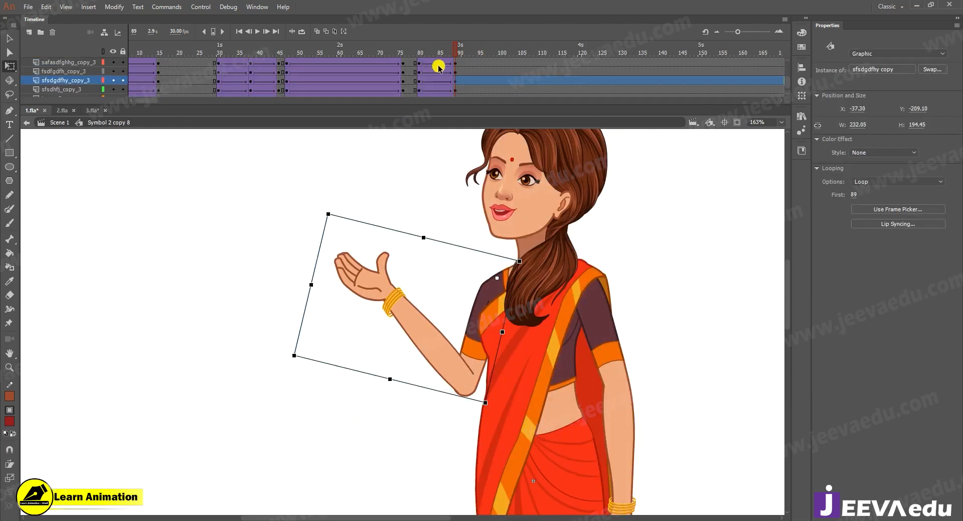
- Open the arm symbol, review the forearm motion up to frame 89, and open the forearm symbol DASAFF copy
{"action": "left_click_drag", "start_coordinate": [438, 51], "coordinate": [457, 61]}
{"action": "left_click", "coordinate": [366, 297]}
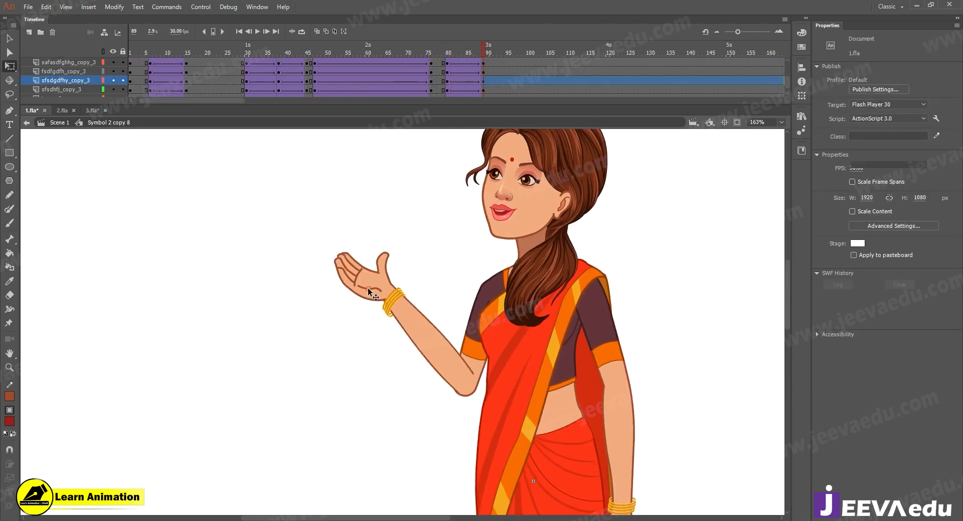
{"action": "double_click", "coordinate": [368, 288]}
{"action": "left_click", "coordinate": [375, 287]}
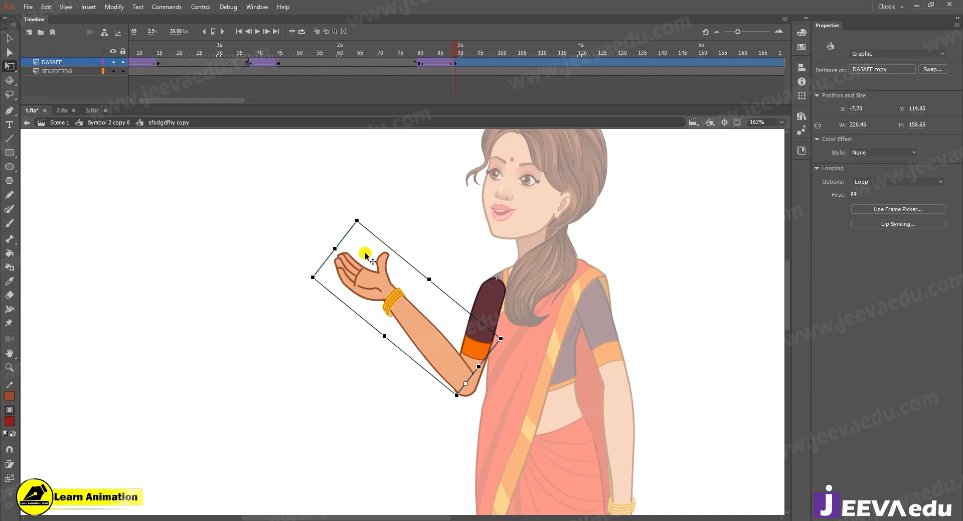
{"action": "left_click", "coordinate": [426, 60]}
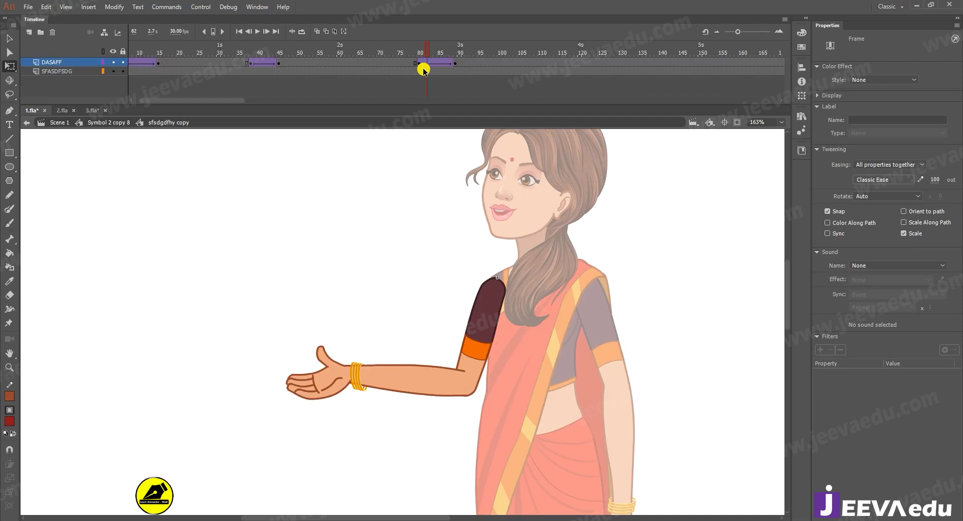
{"action": "left_click_drag", "start_coordinate": [427, 70], "coordinate": [446, 70]}
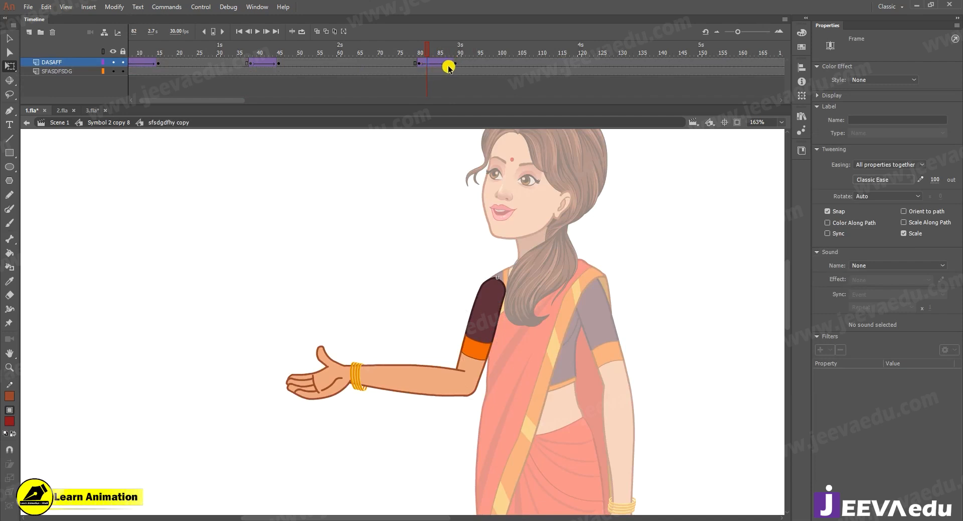
{"action": "left_click", "coordinate": [455, 63]}
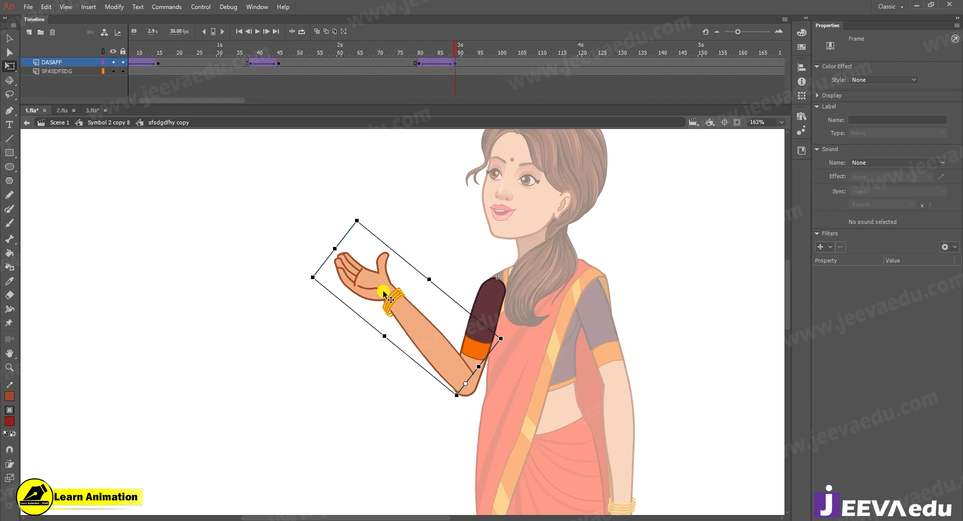
{"action": "key", "text": "z"}
{"action": "left_click", "coordinate": [394, 302]}
{"action": "key", "text": "v"}
{"action": "double_click", "coordinate": [405, 316]}
- Insert keyframes at frames 89 and 80 on Layer_2, SDFAFGSDFG and Layer_3 for the bangles and hand
{"action": "left_click", "coordinate": [455, 64]}
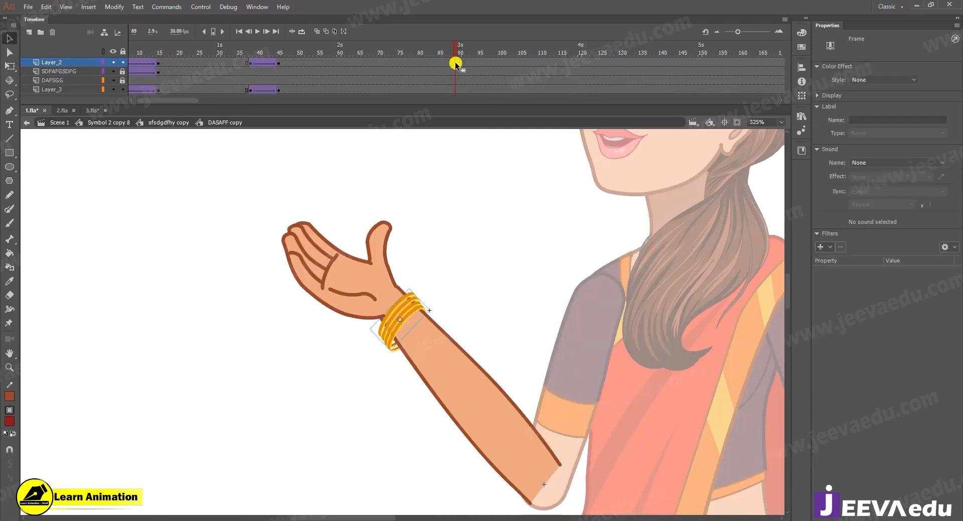
{"action": "left_click", "coordinate": [453, 73]}
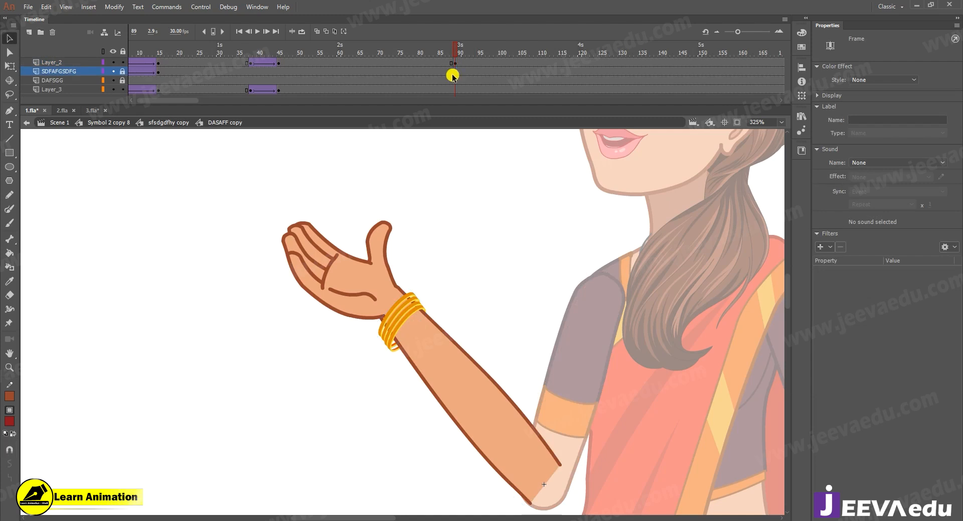
{"action": "left_click", "coordinate": [420, 65]}
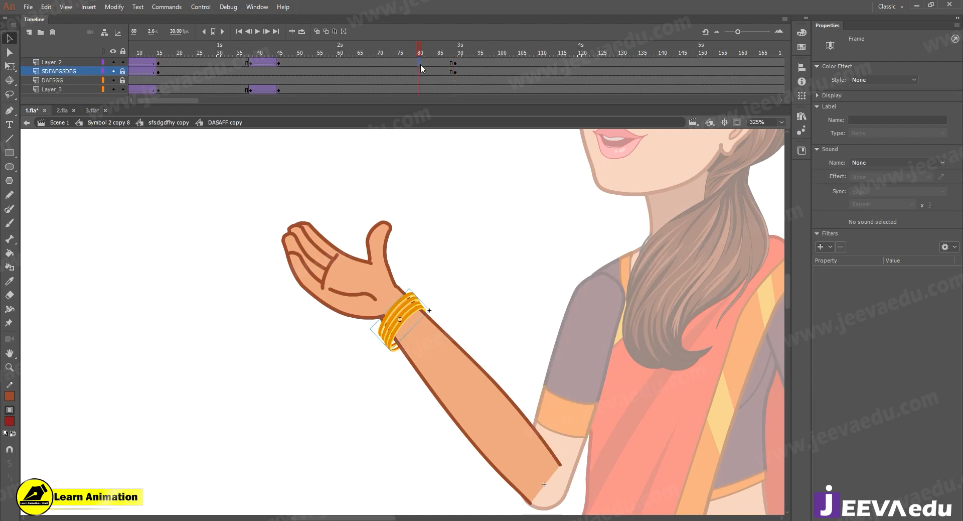
{"action": "key", "text": "F6"}
{"action": "left_click", "coordinate": [420, 90]}
{"action": "key", "text": "F6"}
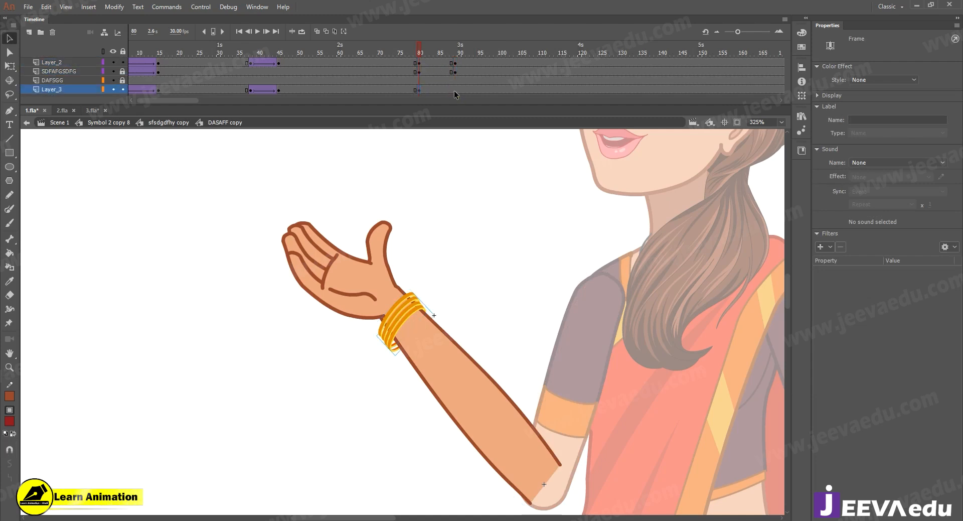
- Create eased classic tweens between frames 80 and 89 on Layer_2, SDFAFGSDFG and Layer_3
{"action": "left_click", "coordinate": [437, 67]}
{"action": "left_click", "coordinate": [436, 66]}
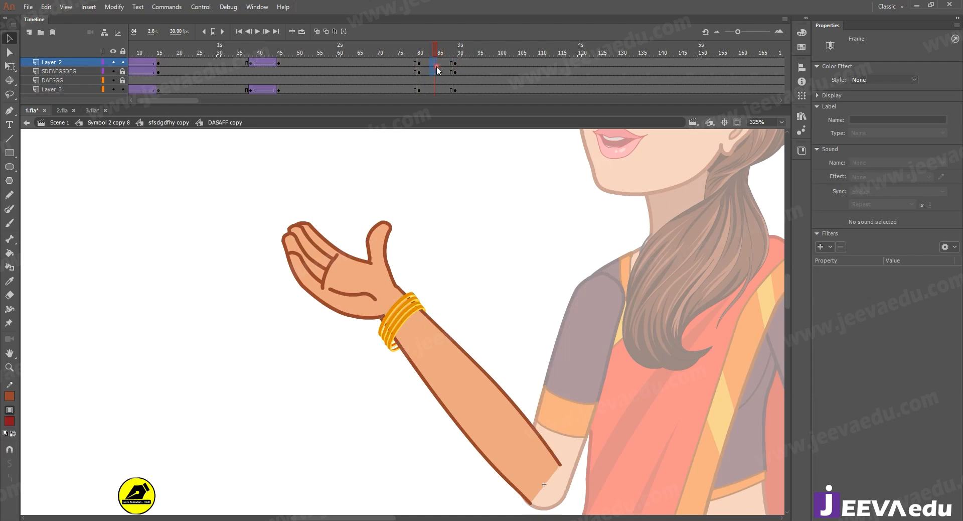
{"action": "right_click", "coordinate": [435, 67]}
{"action": "left_click", "coordinate": [471, 96]}
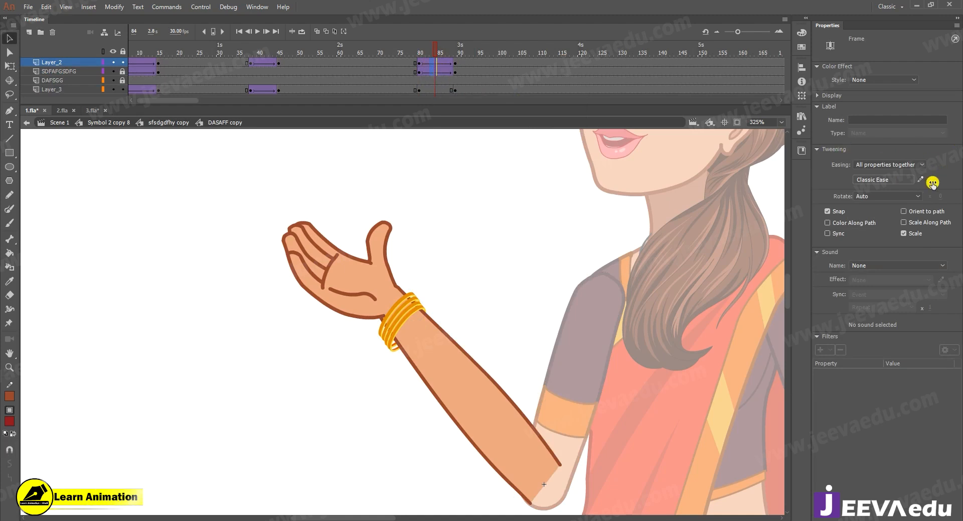
{"action": "left_click_drag", "start_coordinate": [932, 183], "coordinate": [933, 183]}
{"action": "right_click", "coordinate": [438, 92]}
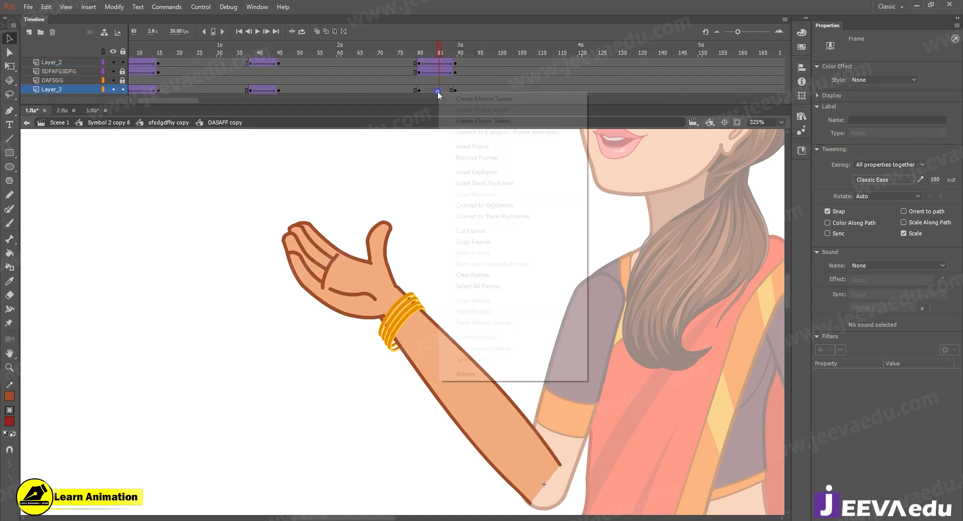
{"action": "left_click", "coordinate": [484, 121]}
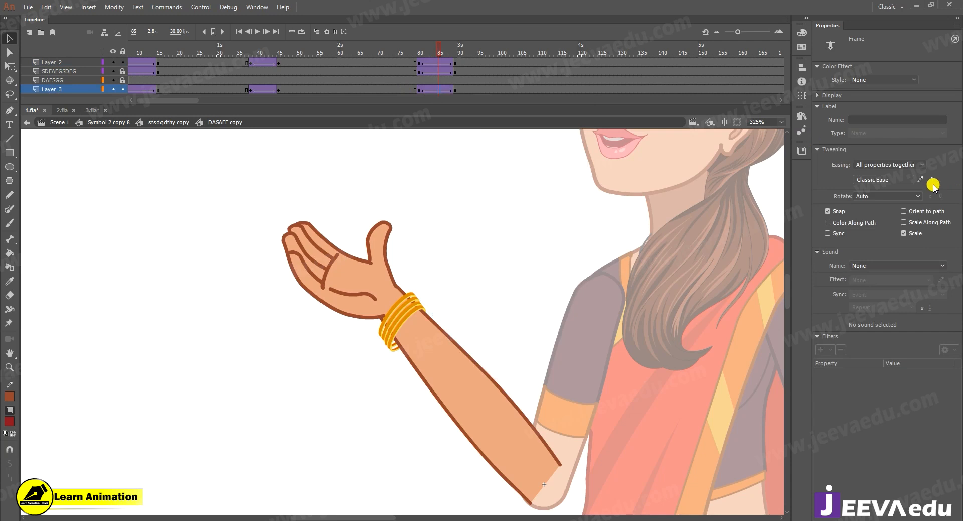
- Slide the bangles down the forearm toward the elbow at the frame 89 keyframe
{"action": "left_click_drag", "start_coordinate": [448, 50], "coordinate": [455, 62]}
{"action": "left_click", "coordinate": [470, 328]}
{"action": "left_click_drag", "start_coordinate": [382, 349], "coordinate": [448, 392]}
{"action": "key", "text": "ctrl+space"}
{"action": "left_click", "coordinate": [395, 334], "text": "ctrl"}
{"action": "key", "text": "ctrl+shift+space"}
{"action": "left_click", "coordinate": [448, 392], "text": "ctrl+shift"}
- Try to animate the hand inside Symbol 5 with a classic tween between keyframes at frames 80 and 89
{"action": "left_click_drag", "start_coordinate": [451, 51], "coordinate": [458, 72]}
{"action": "key", "text": "v"}
{"action": "double_click", "coordinate": [341, 242]}
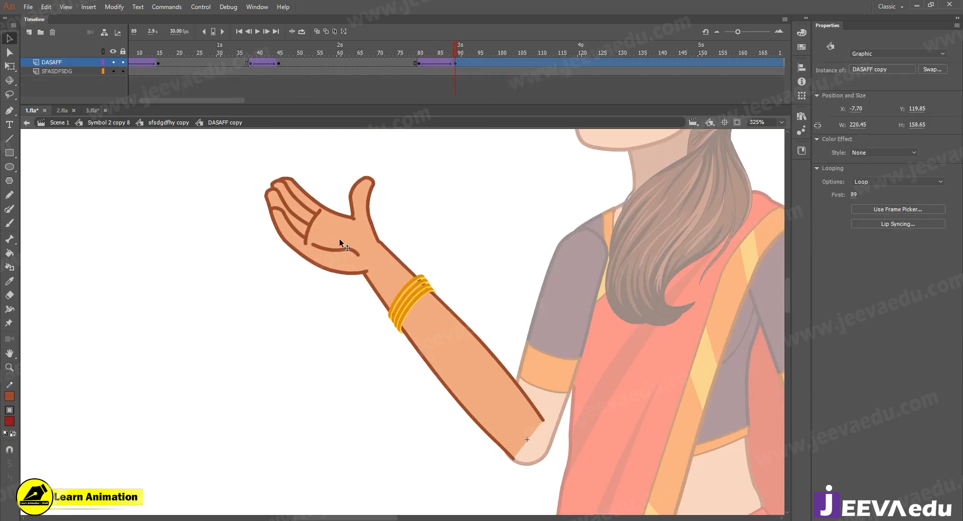
{"action": "double_click", "coordinate": [342, 242]}
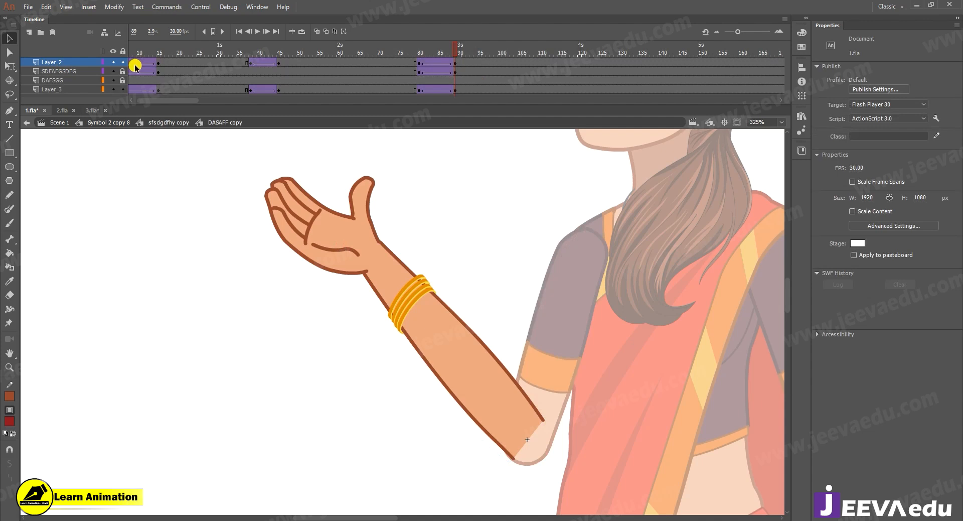
{"action": "double_click", "coordinate": [323, 209]}
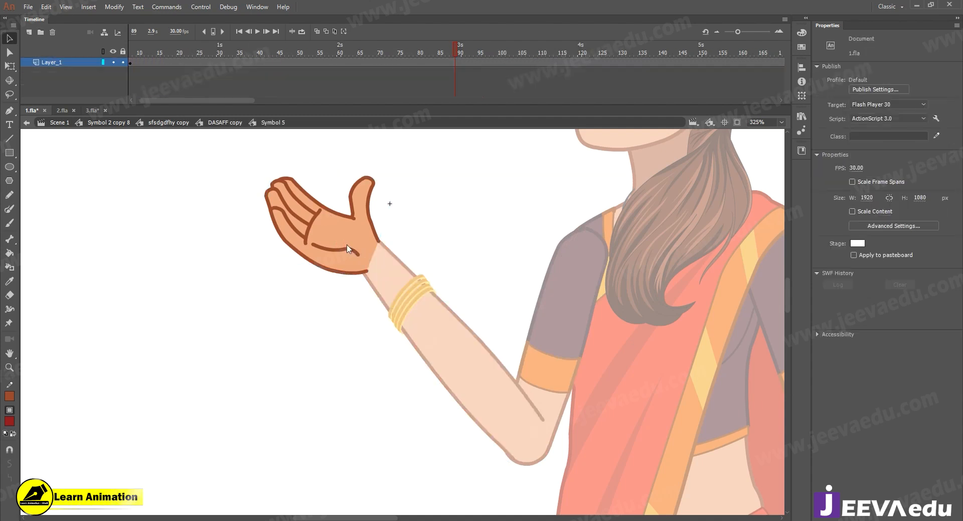
{"action": "left_click", "coordinate": [456, 65]}
{"action": "key", "text": "F6"}
{"action": "left_click", "coordinate": [419, 59]}
{"action": "key", "text": "F6"}
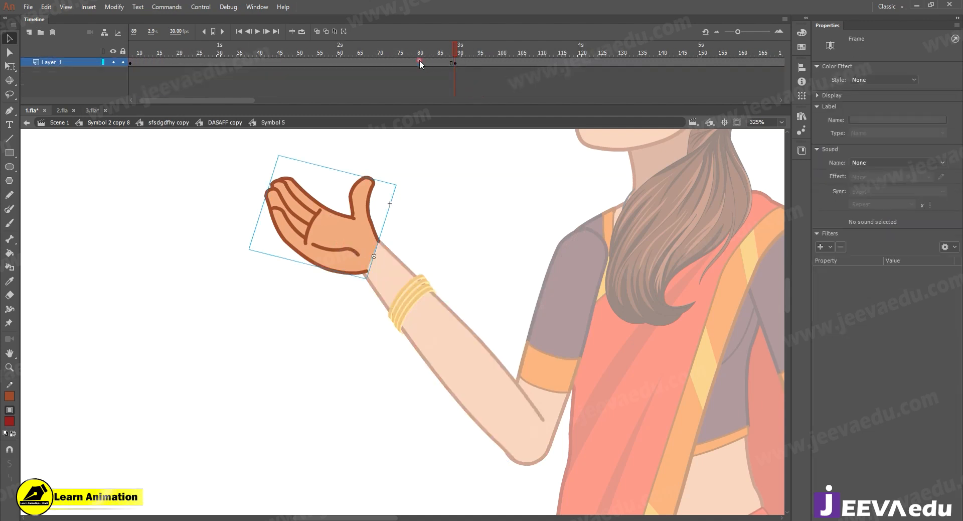
{"action": "left_click", "coordinate": [429, 65]}
{"action": "right_click", "coordinate": [429, 64]}
{"action": "left_click", "coordinate": [481, 95]}
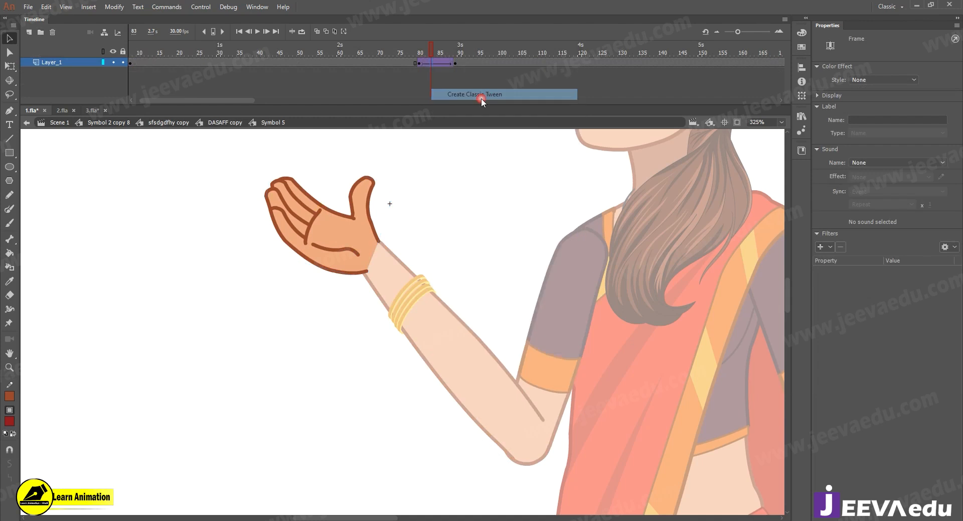
- Inspect the hand artwork nested inside Symbol 5, return to the forearm symbol, and check the hand at frame 89
{"action": "left_click", "coordinate": [340, 234]}
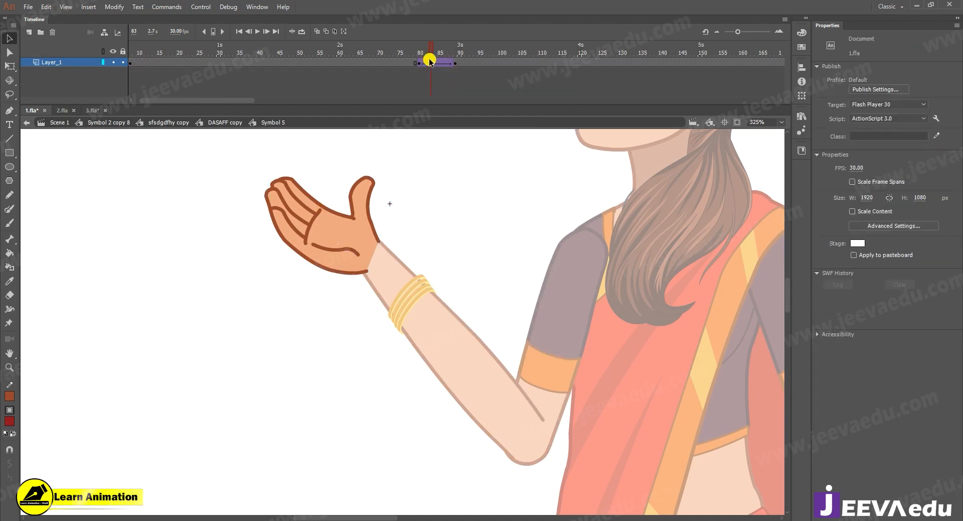
{"action": "left_click", "coordinate": [454, 63]}
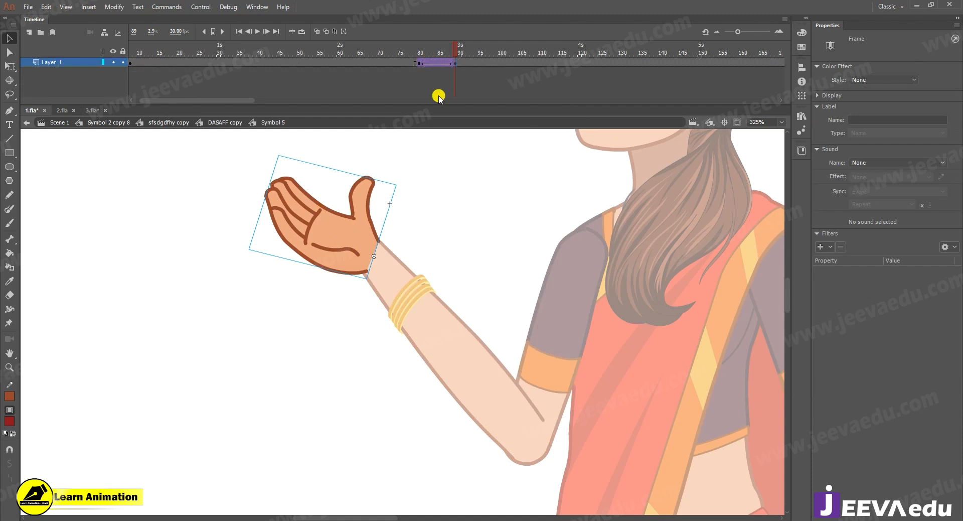
{"action": "double_click", "coordinate": [325, 238]}
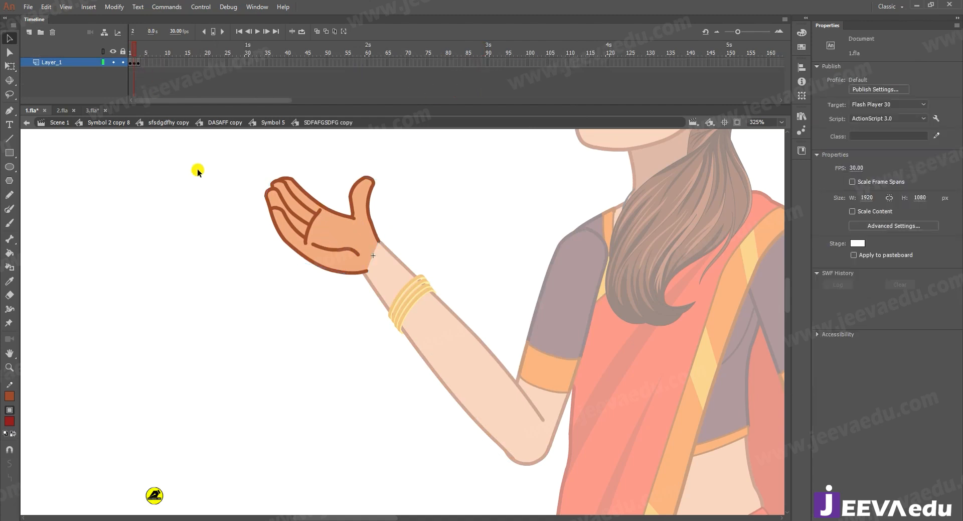
{"action": "double_click", "coordinate": [232, 247]}
{"action": "left_click", "coordinate": [360, 271]}
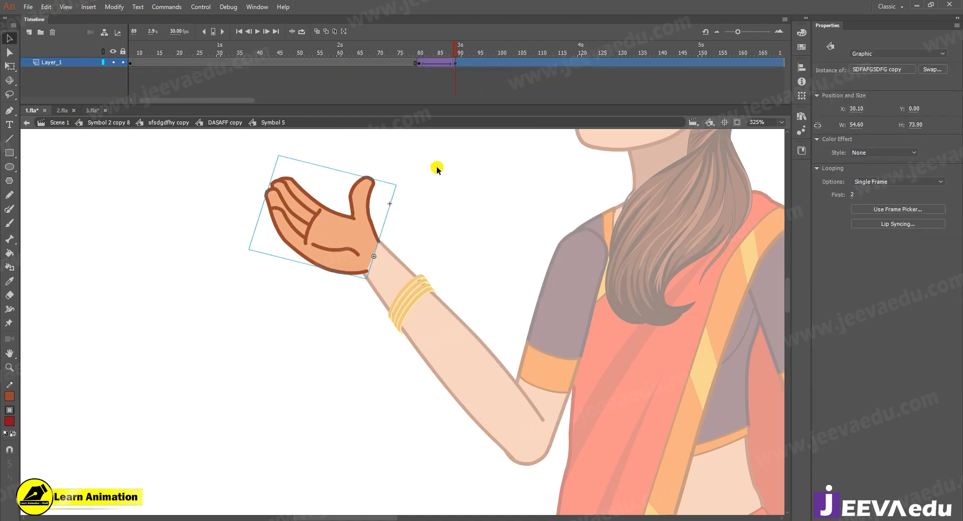
{"action": "double_click", "coordinate": [163, 280]}
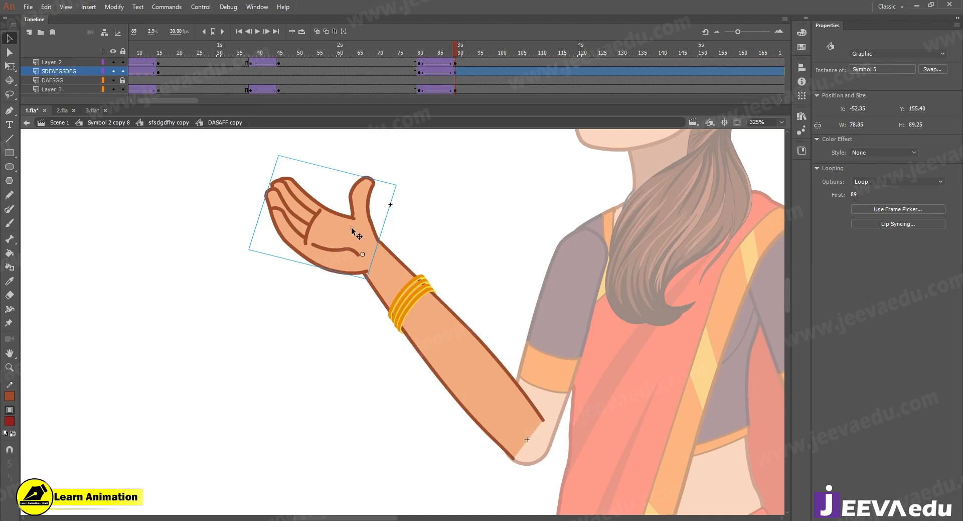
{"action": "left_click_drag", "start_coordinate": [445, 53], "coordinate": [457, 69]}
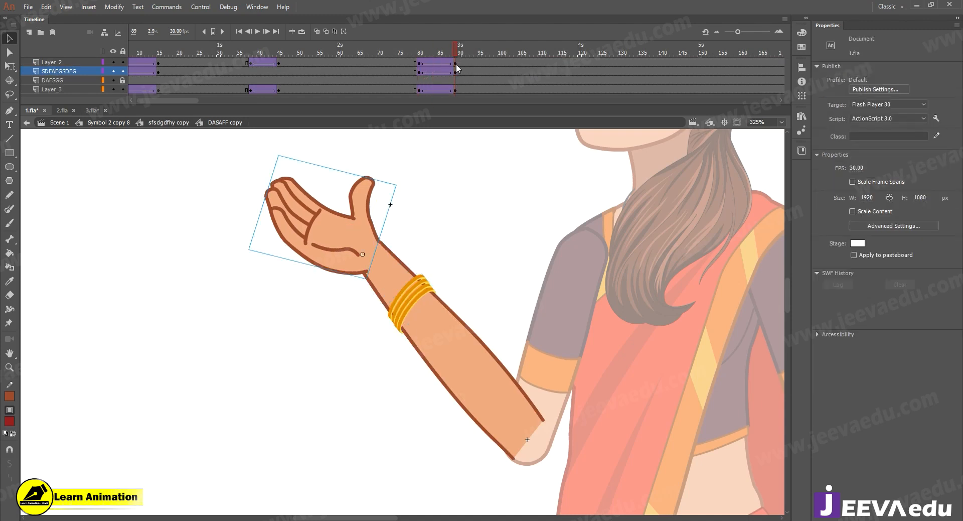
{"action": "left_click", "coordinate": [326, 216]}
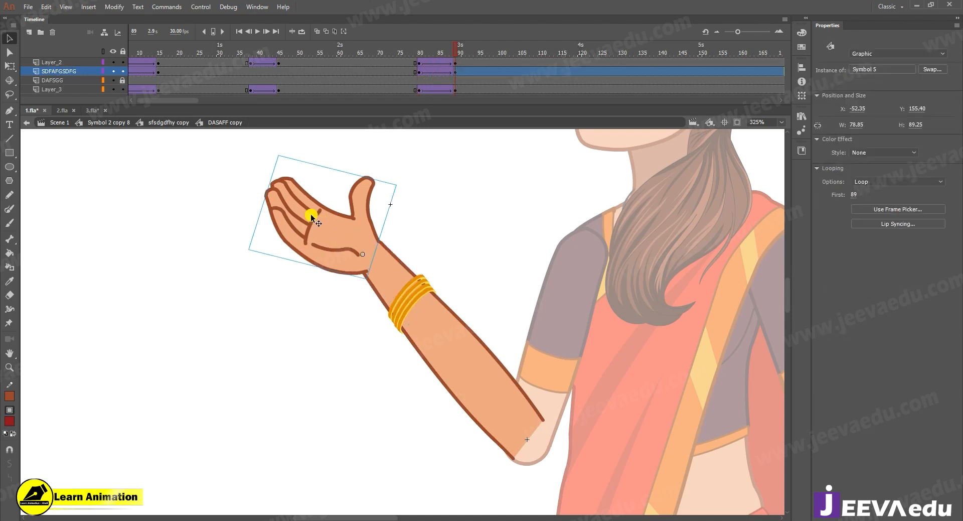
{"action": "key", "text": "q"}
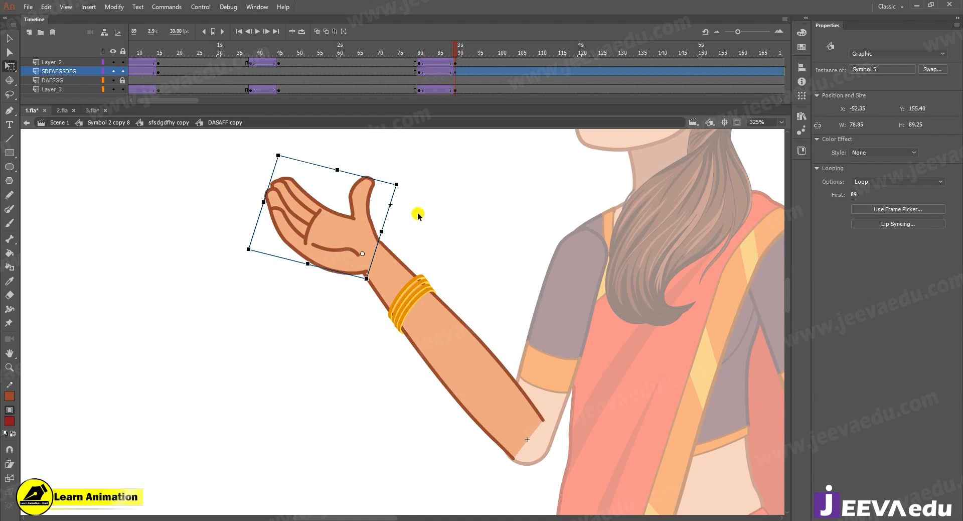
- Reopen the hand symbol Symbol 5 and clear its tween and keyframes around frames 80 to 89
{"action": "double_click", "coordinate": [344, 226]}
{"action": "right_click", "coordinate": [447, 67]}
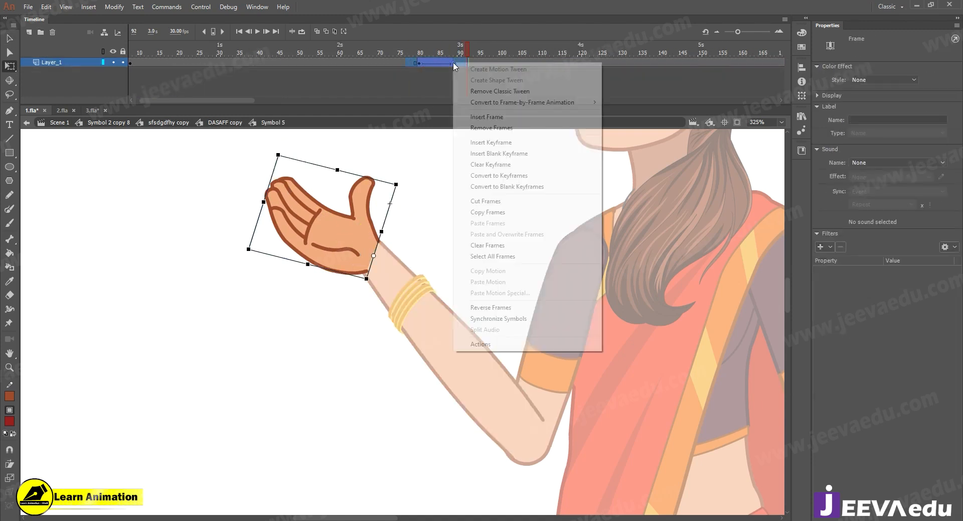
{"action": "left_click", "coordinate": [484, 165]}
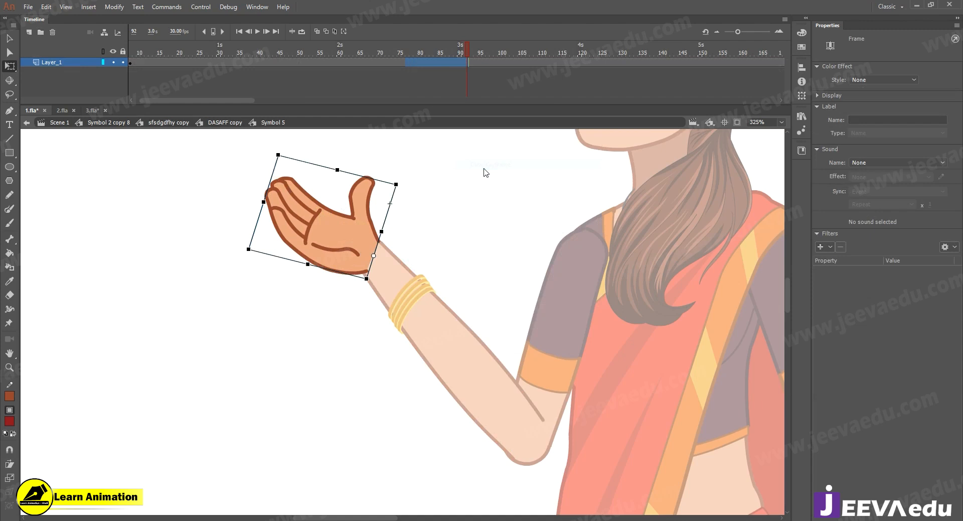
- Insert a keyframe at frame 82 in the hand symbol and switch the hand to pointing pose 3 with the Frame Picker
{"action": "left_click", "coordinate": [430, 65]}
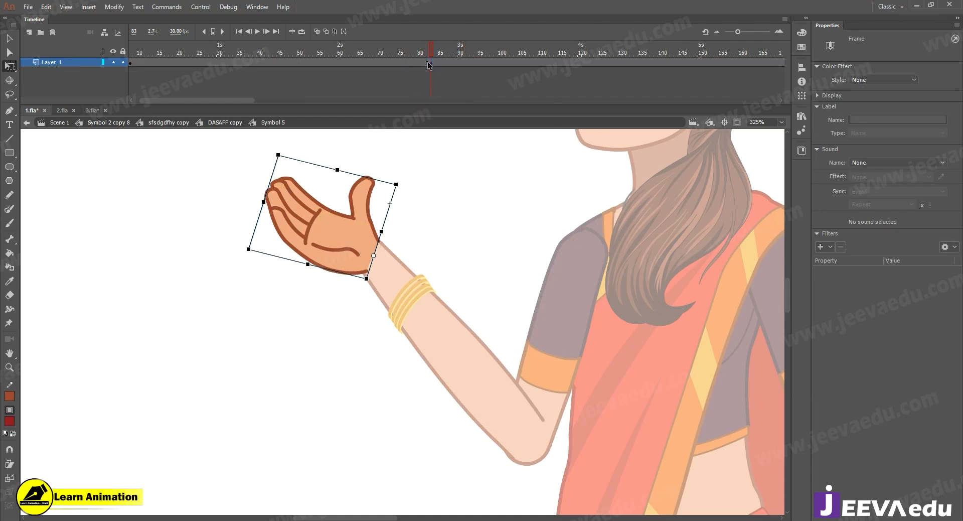
{"action": "right_click", "coordinate": [430, 65]}
{"action": "left_click", "coordinate": [462, 165]}
{"action": "left_click", "coordinate": [425, 62]}
{"action": "left_click", "coordinate": [885, 182]}
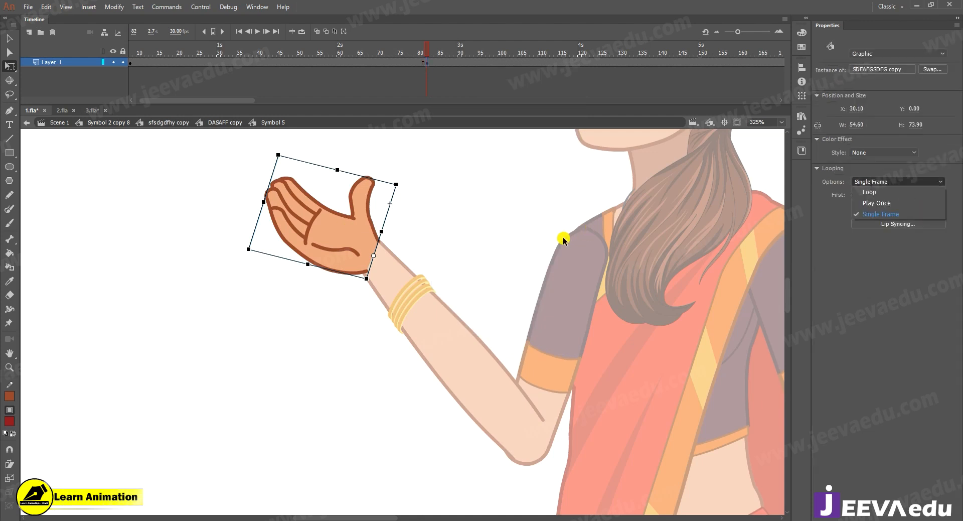
{"action": "left_click", "coordinate": [880, 213]}
{"action": "left_click", "coordinate": [882, 209]}
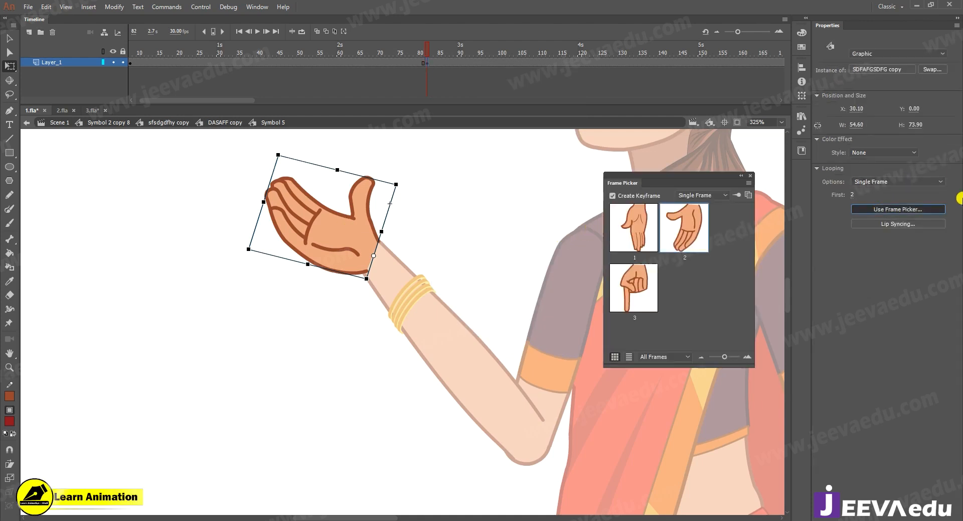
{"action": "left_click", "coordinate": [637, 287]}
{"action": "left_click", "coordinate": [748, 177]}
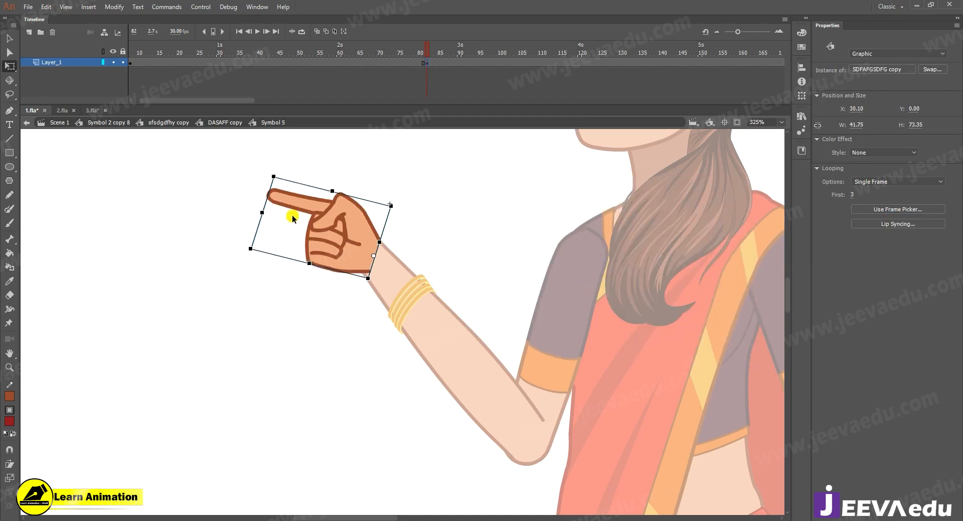
- Return to the forearm symbol DASAFF copy and reposition the pointing hand to fit the wrist at frame 89
{"action": "left_click", "coordinate": [211, 122]}
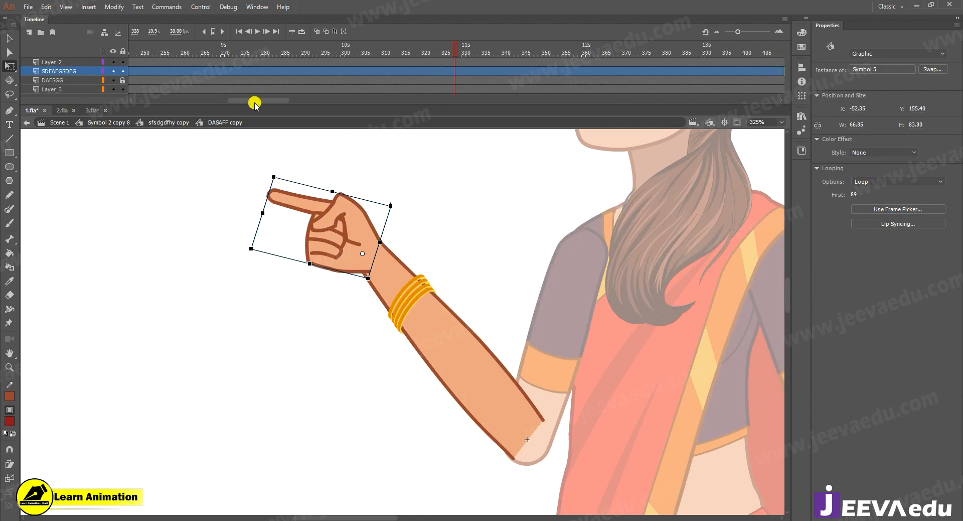
{"action": "left_click_drag", "start_coordinate": [279, 98], "coordinate": [207, 98]}
{"action": "left_click_drag", "start_coordinate": [443, 65], "coordinate": [463, 64]}
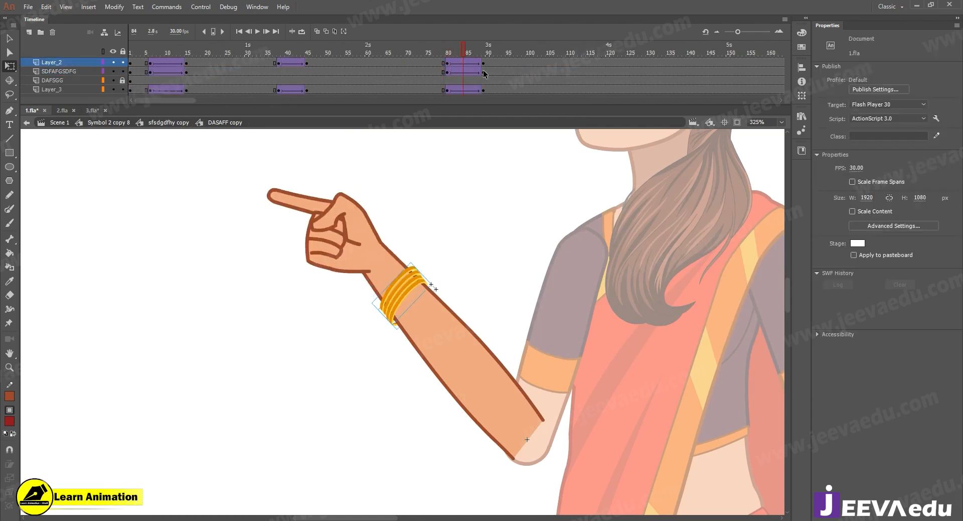
{"action": "left_click", "coordinate": [483, 72]}
{"action": "left_click_drag", "start_coordinate": [271, 172], "coordinate": [416, 148]}
{"action": "key", "text": "z"}
{"action": "left_click", "coordinate": [373, 243]}
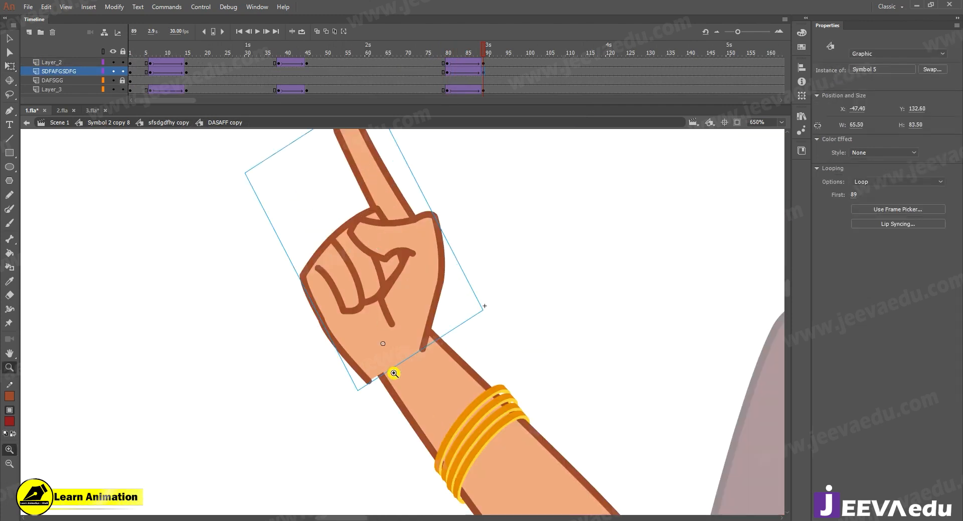
{"action": "key", "text": "q"}
{"action": "left_click_drag", "start_coordinate": [411, 338], "coordinate": [422, 327]}
{"action": "key", "text": "z"}
{"action": "left_click", "coordinate": [425, 360], "text": "alt"}
{"action": "left_click", "coordinate": [425, 359], "text": "alt"}
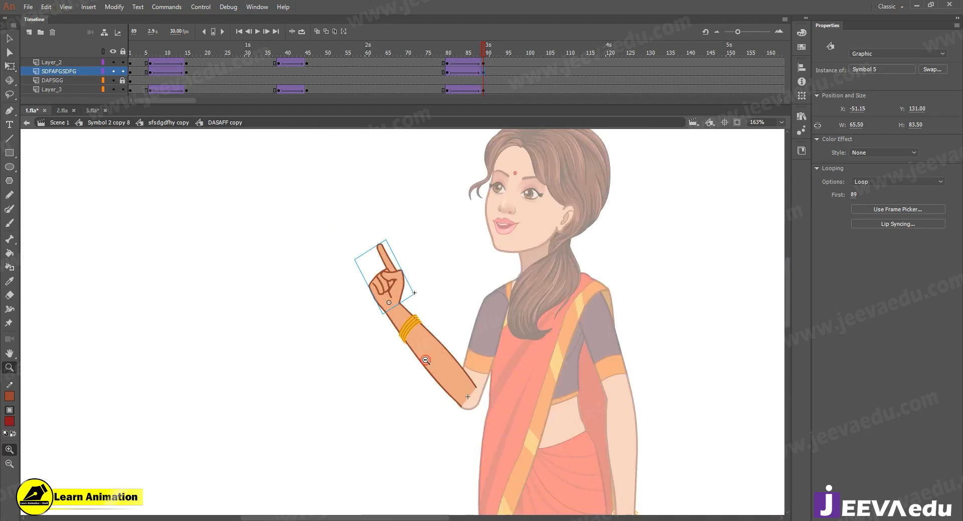
- Scrub the pointing gesture around frame 89 in the forearm and arm symbols, then review it on the whole character in Symbol 2 copy 8
{"action": "mouse_move", "coordinate": [480, 49]}
{"action": "left_mouse_down"}
{"action": "mouse_move", "coordinate": [437, 48]}
{"action": "mouse_move", "coordinate": [481, 66]}
{"action": "left_mouse_up"}
{"action": "left_click", "coordinate": [482, 66]}
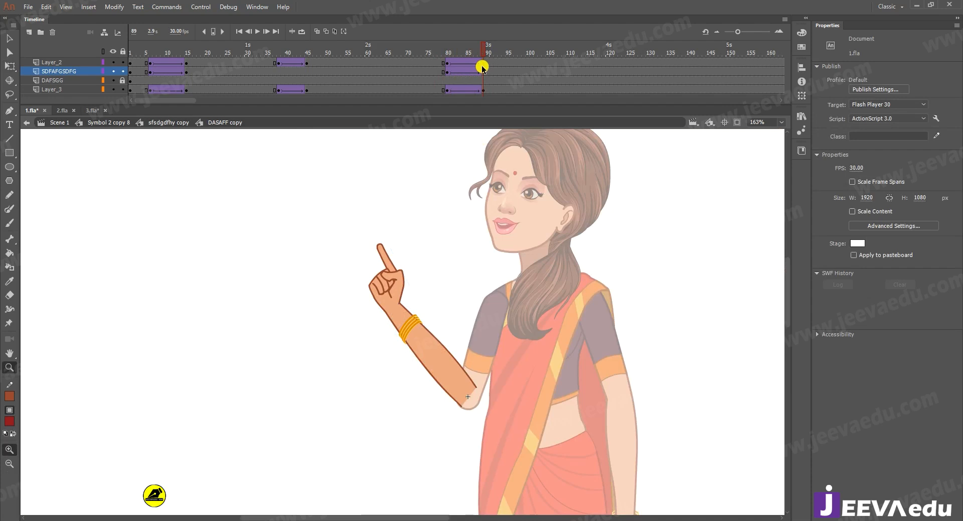
{"action": "mouse_move", "coordinate": [483, 67]}
{"action": "left_mouse_down"}
{"action": "mouse_move", "coordinate": [423, 60]}
{"action": "mouse_move", "coordinate": [486, 75]}
{"action": "left_mouse_up"}
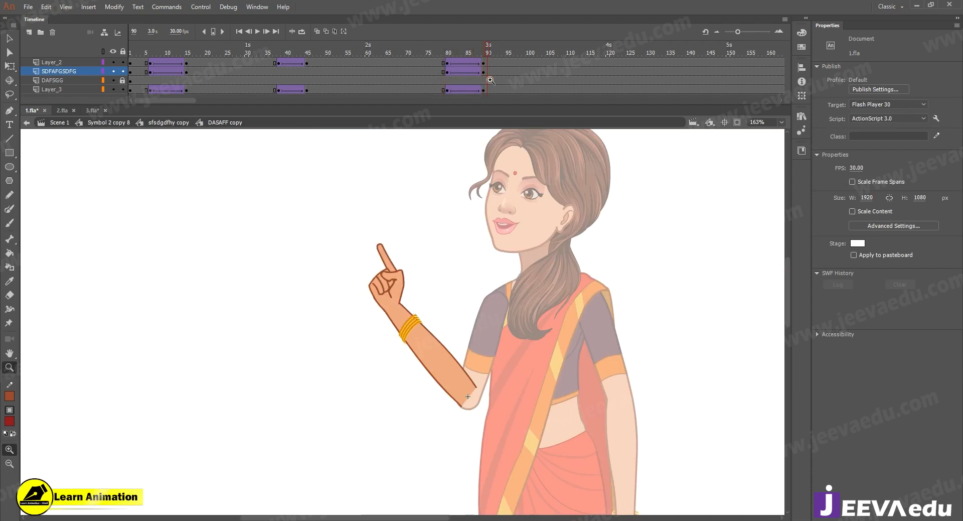
{"action": "left_click", "coordinate": [175, 124]}
{"action": "left_click", "coordinate": [421, 317], "text": "alt"}
{"action": "left_click_drag", "start_coordinate": [439, 47], "coordinate": [464, 76]}
{"action": "left_click", "coordinate": [99, 123]}
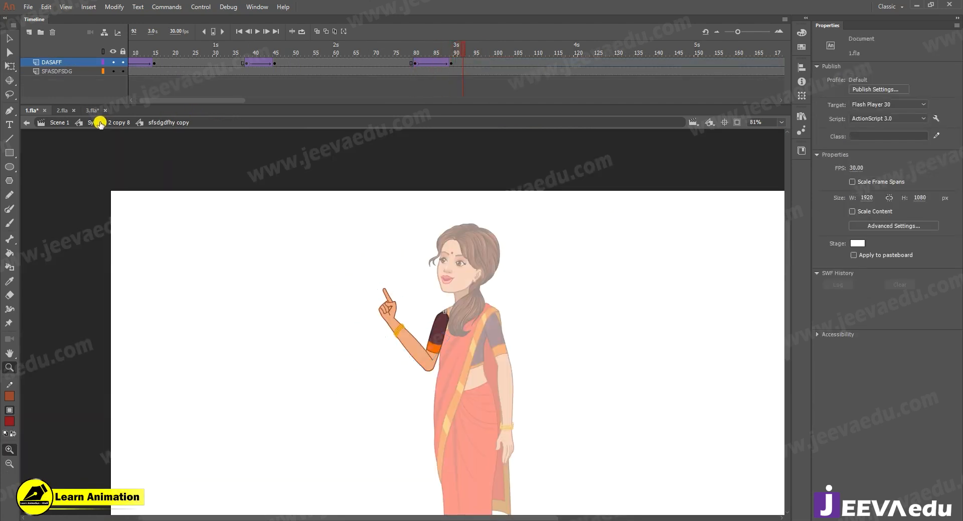
{"action": "mouse_move", "coordinate": [411, 55]}
{"action": "left_mouse_down"}
{"action": "mouse_move", "coordinate": [441, 50]}
{"action": "mouse_move", "coordinate": [408, 53]}
{"action": "mouse_move", "coordinate": [435, 55]}
{"action": "mouse_move", "coordinate": [413, 58]}
{"action": "mouse_move", "coordinate": [442, 64]}
{"action": "mouse_move", "coordinate": [415, 68]}
{"action": "mouse_move", "coordinate": [437, 71]}
{"action": "mouse_move", "coordinate": [401, 71]}
{"action": "mouse_move", "coordinate": [436, 88]}
{"action": "mouse_move", "coordinate": [452, 49]}
{"action": "mouse_move", "coordinate": [396, 50]}
{"action": "mouse_move", "coordinate": [419, 50]}
{"action": "left_mouse_up"}
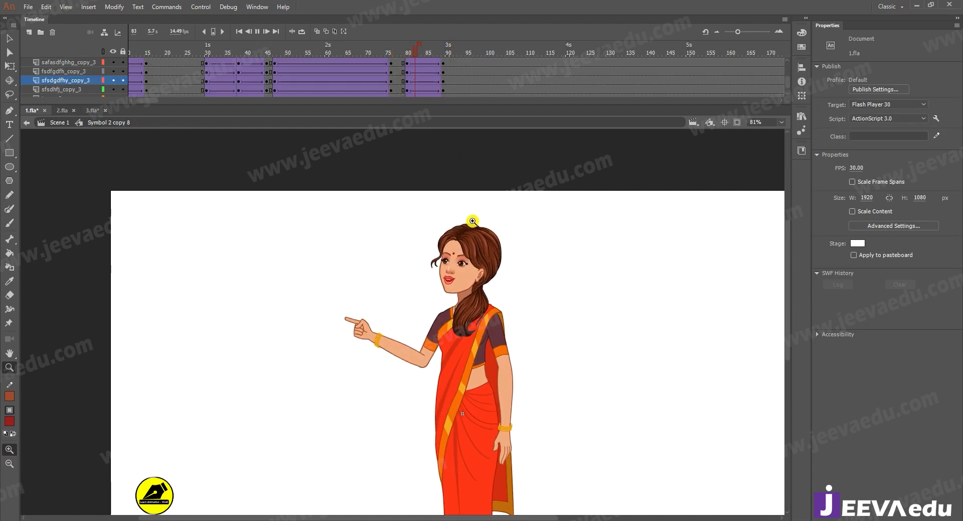
{"action": "left_click", "coordinate": [445, 311]}
{"action": "left_click_drag", "start_coordinate": [472, 343], "coordinate": [484, 360]}
{"action": "mouse_move", "coordinate": [449, 55]}
{"action": "left_mouse_down"}
{"action": "mouse_move", "coordinate": [401, 49]}
{"action": "mouse_move", "coordinate": [449, 88]}
{"action": "mouse_move", "coordinate": [459, 75]}
{"action": "mouse_move", "coordinate": [393, 59]}
{"action": "mouse_move", "coordinate": [453, 115]}
{"action": "mouse_move", "coordinate": [460, 58]}
{"action": "left_mouse_up"}
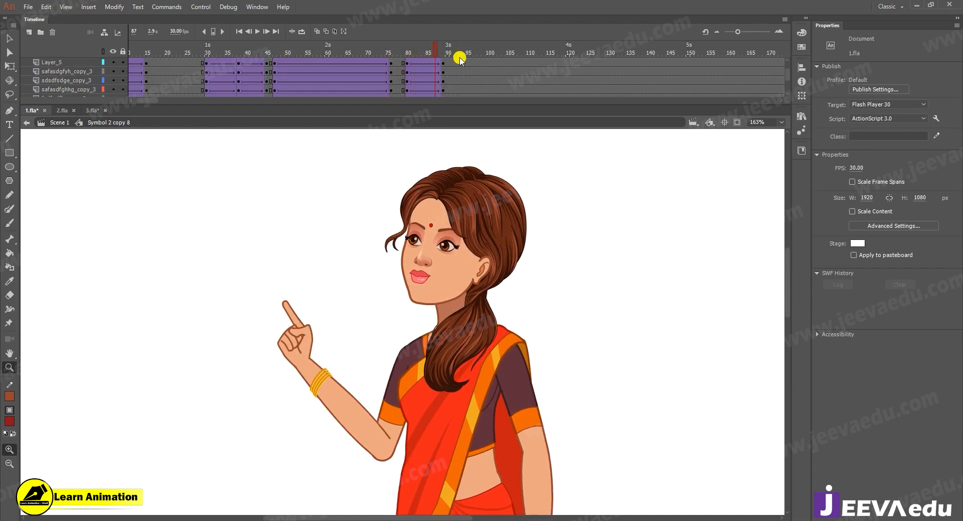
{"action": "left_click", "coordinate": [444, 53]}
{"action": "left_click", "coordinate": [398, 389], "text": "alt"}
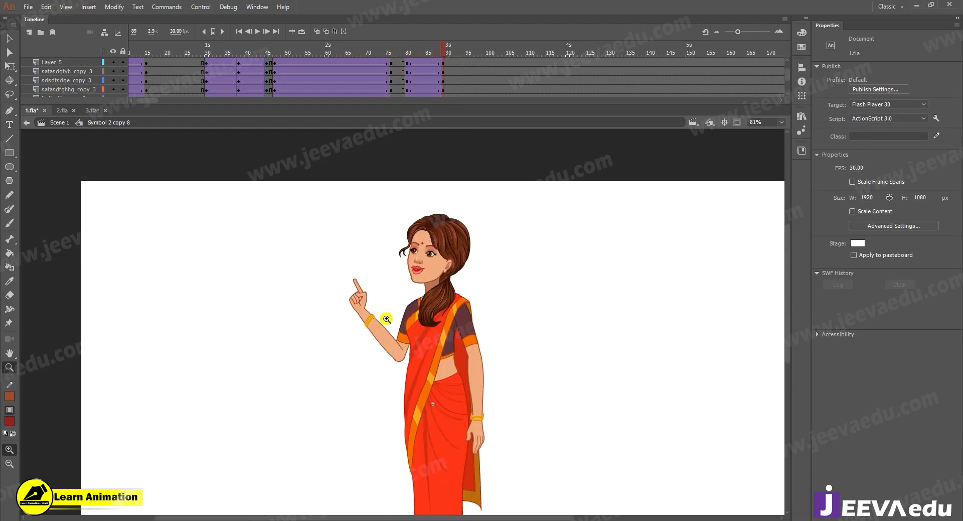
- Open the nested hand symbol at its pointing pose, scale the hand group to 101%, and return to the forearm symbol
{"action": "left_click", "coordinate": [365, 308]}
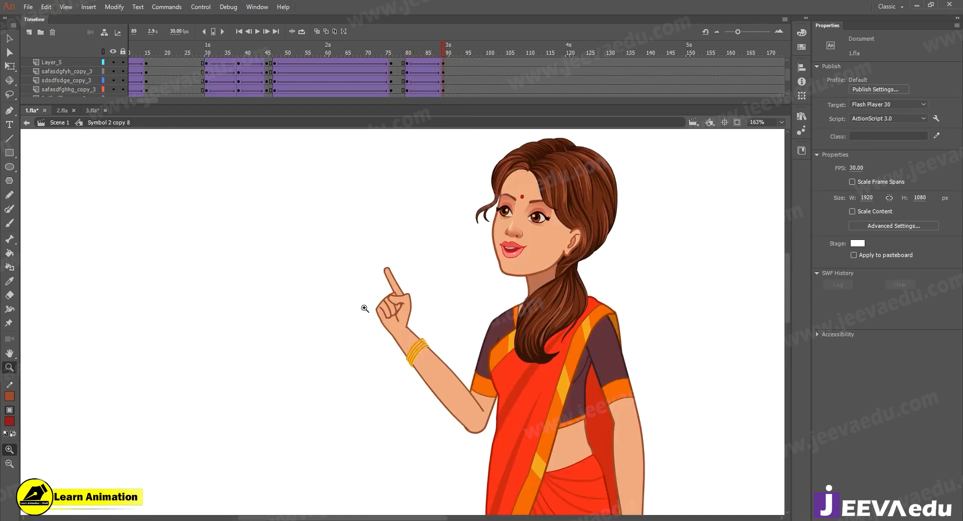
{"action": "key", "text": "v"}
{"action": "double_click", "coordinate": [396, 311]}
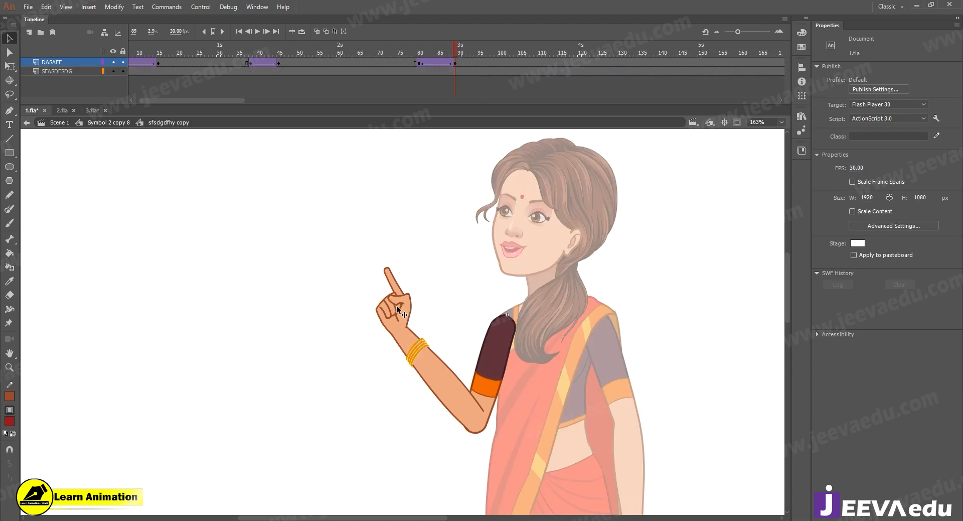
{"action": "double_click", "coordinate": [396, 306]}
{"action": "double_click", "coordinate": [398, 313]}
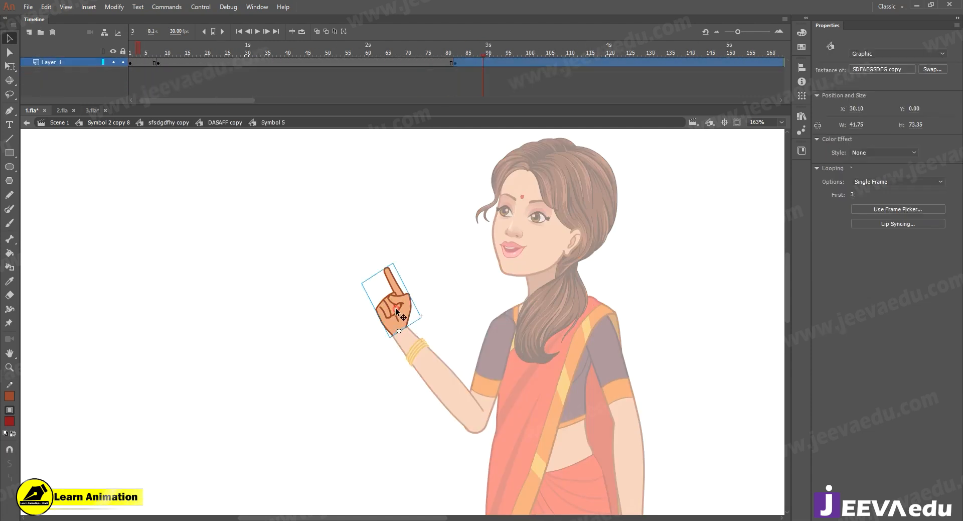
{"action": "double_click", "coordinate": [396, 310]}
{"action": "left_click", "coordinate": [405, 321]}
{"action": "key", "text": "ctrl+alt+s"}
{"action": "type", "text": "101"}
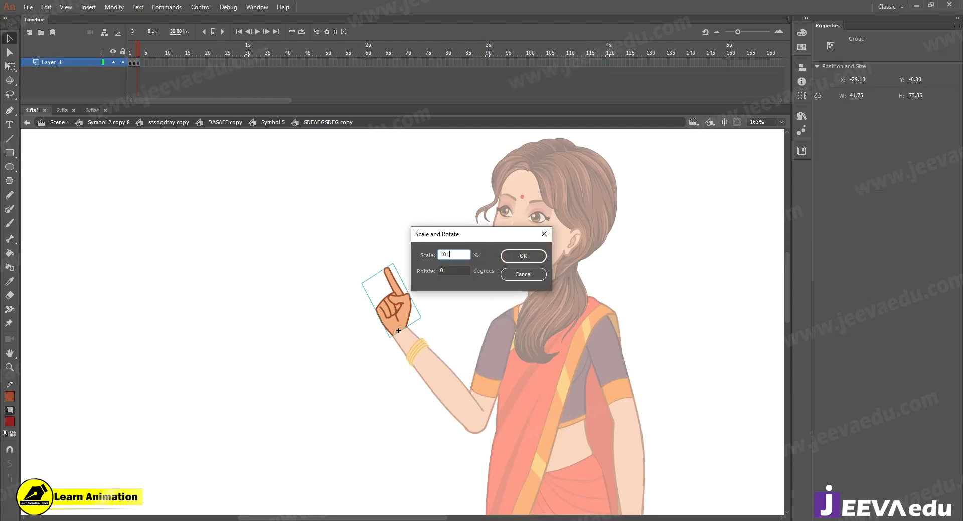
{"action": "key", "text": "Return"}
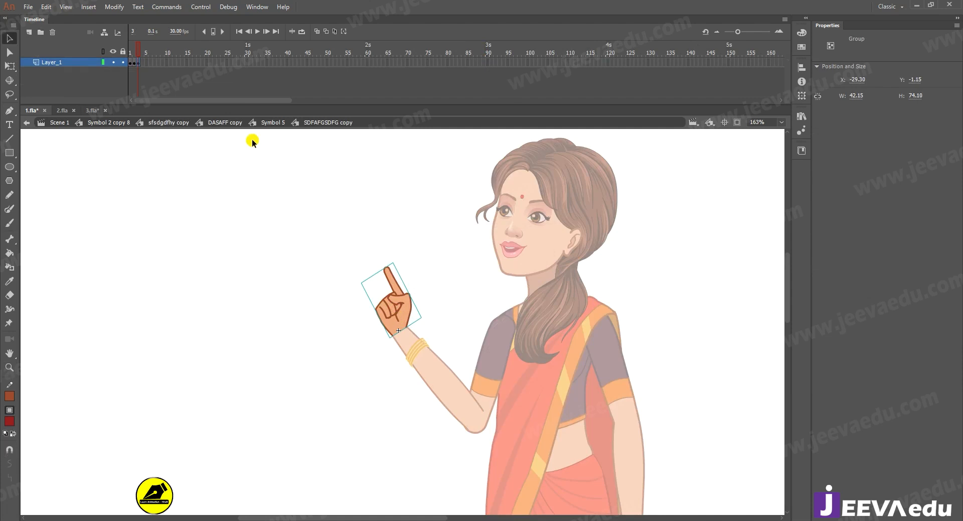
{"action": "left_click", "coordinate": [227, 122]}
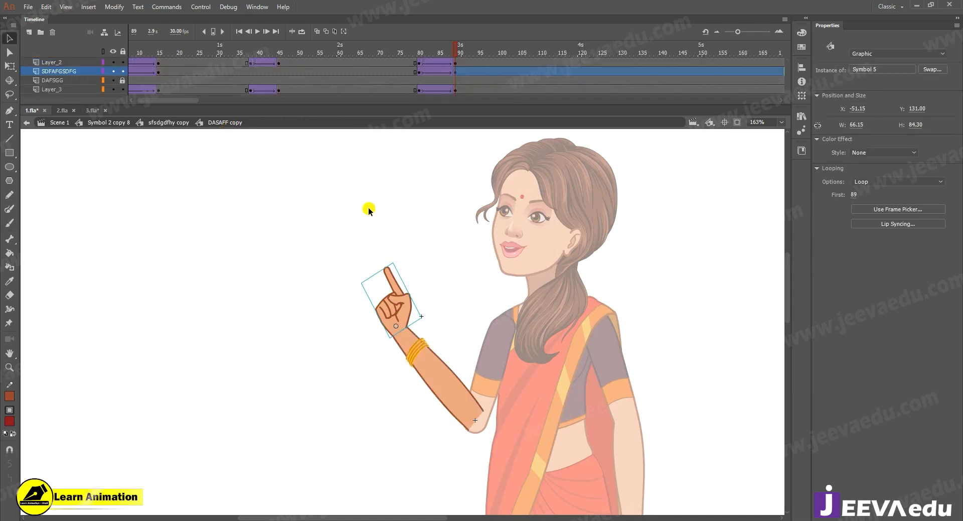
- Examine the resized hand's join at the wrist, then return to Symbol 2 copy 8 and review the pointing gesture up to frame 89
{"action": "key", "text": "z"}
{"action": "left_click", "coordinate": [400, 312]}
{"action": "left_click", "coordinate": [401, 312]}
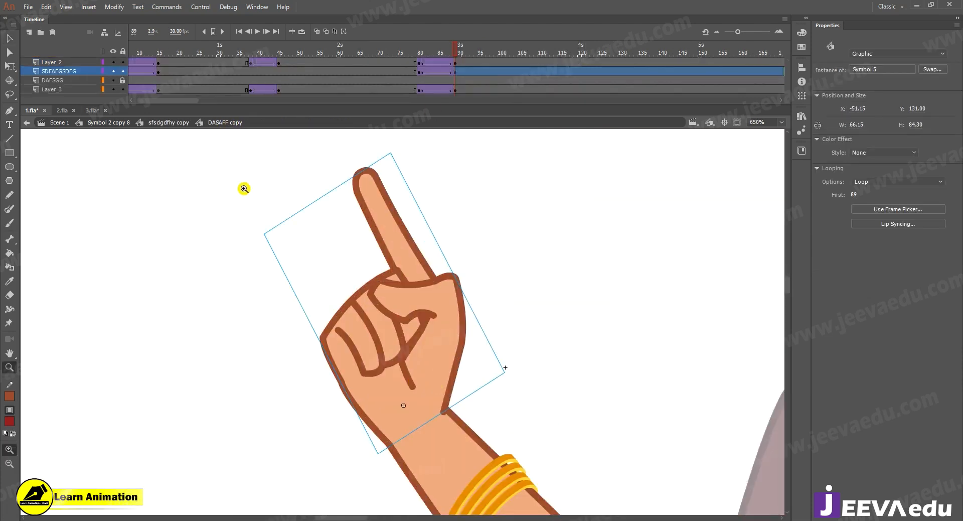
{"action": "left_click", "coordinate": [169, 123]}
{"action": "key", "text": "ctrl+2"}
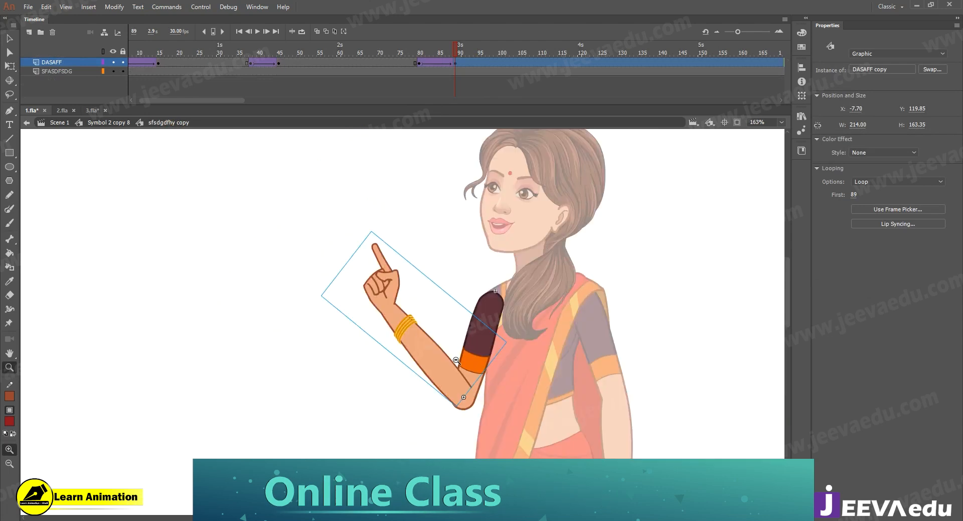
{"action": "left_click", "coordinate": [106, 124]}
{"action": "left_click_drag", "start_coordinate": [418, 49], "coordinate": [453, 73]}
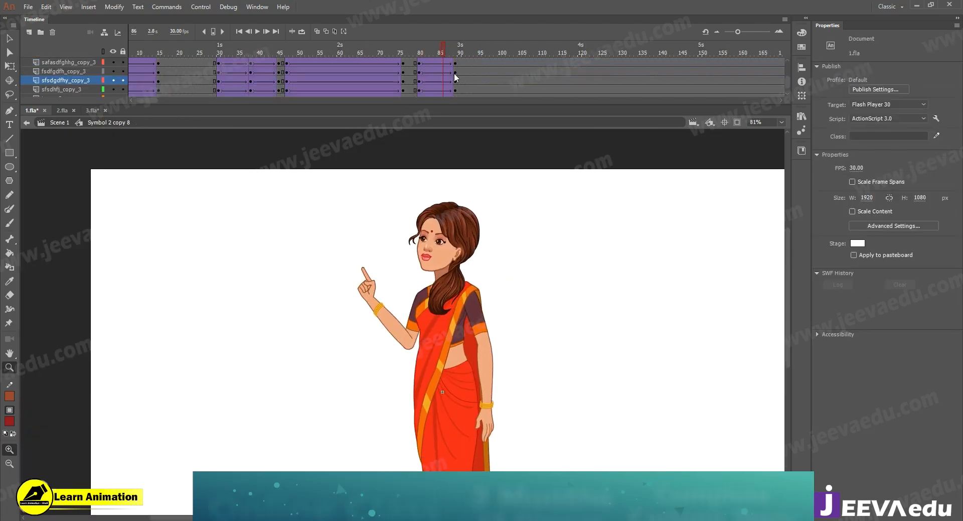
{"action": "key", "text": "ctrl+equal"}
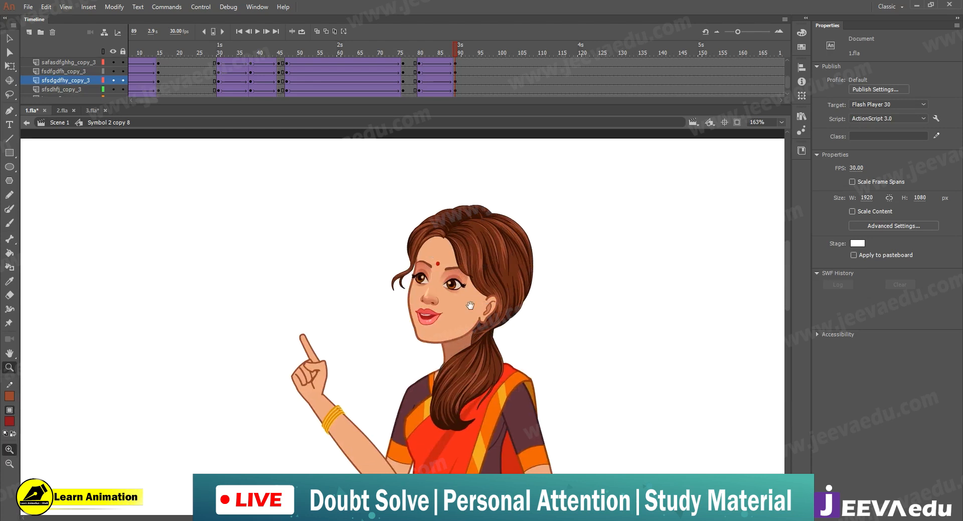
{"action": "key", "text": "v"}
{"action": "left_click_drag", "start_coordinate": [457, 48], "coordinate": [456, 71]}
{"action": "key", "text": "z"}
{"action": "left_click", "coordinate": [457, 361], "text": "alt"}
{"action": "left_click_drag", "start_coordinate": [457, 360], "coordinate": [470, 367]}
{"action": "left_click", "coordinate": [441, 335]}
{"action": "left_click_drag", "start_coordinate": [441, 334], "coordinate": [497, 365]}
{"action": "left_click", "coordinate": [438, 365], "text": "alt"}
{"action": "left_click_drag", "start_coordinate": [439, 365], "coordinate": [454, 370]}
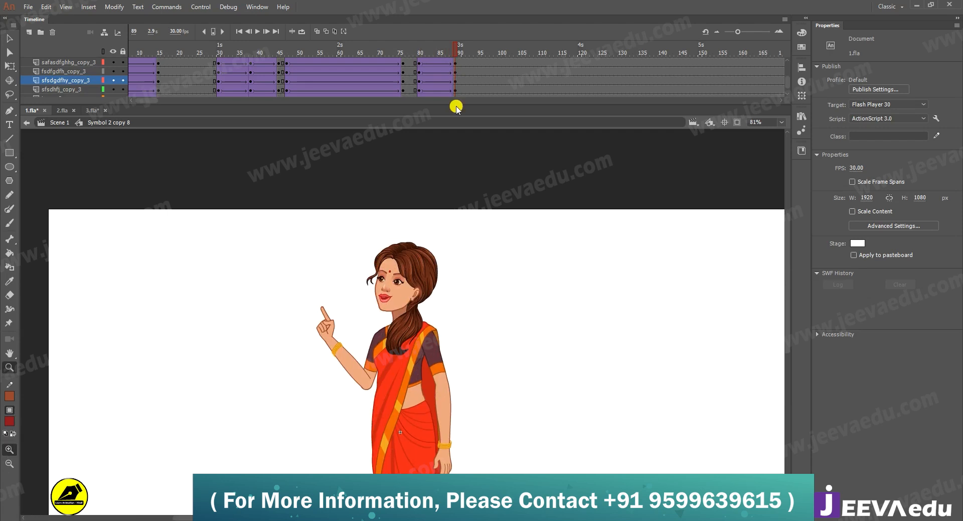
- Turn on the voice track layer Layer_4 and play the animation with sound, scrubbing on to frame 103
{"action": "scroll", "coordinate": [458, 82], "scroll_direction": "up", "scroll_amount": 5}
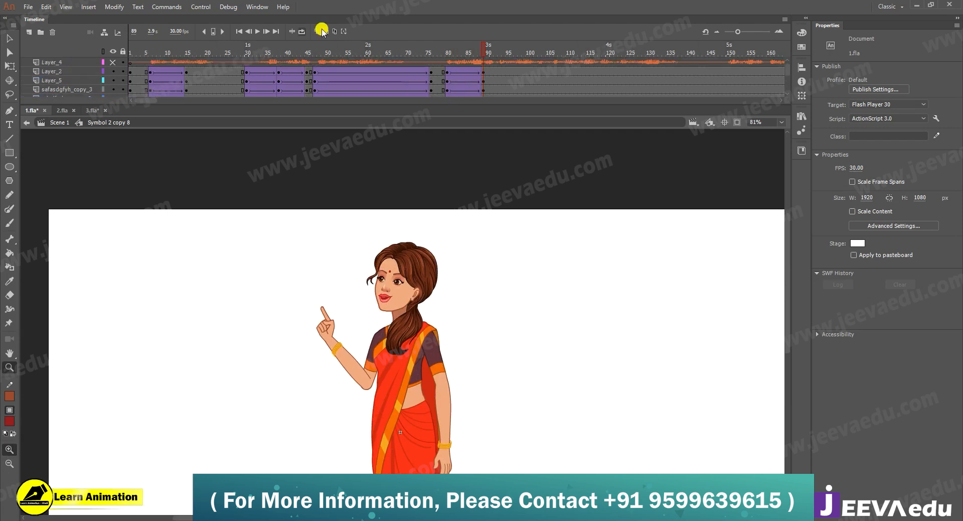
{"action": "left_click", "coordinate": [112, 62]}
{"action": "left_click", "coordinate": [387, 54]}
{"action": "key", "text": "Return"}
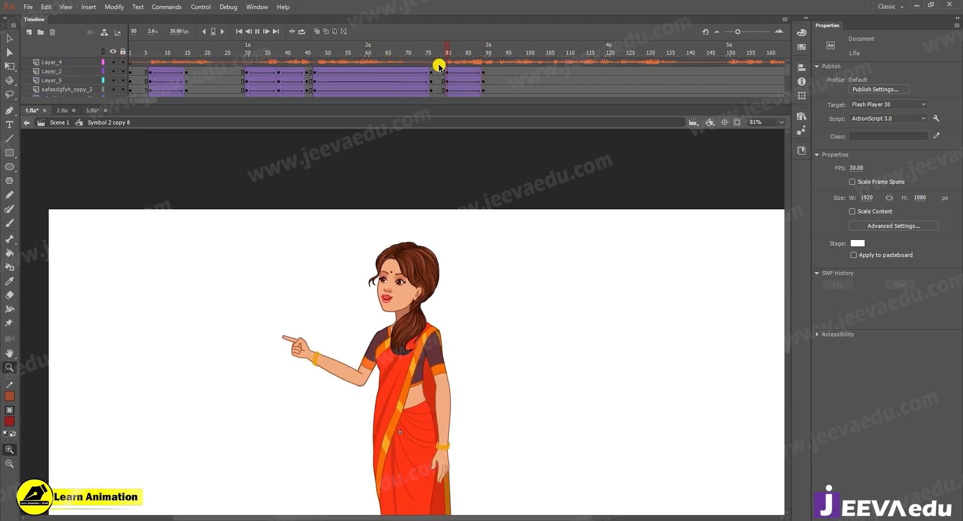
{"action": "key", "text": "Return"}
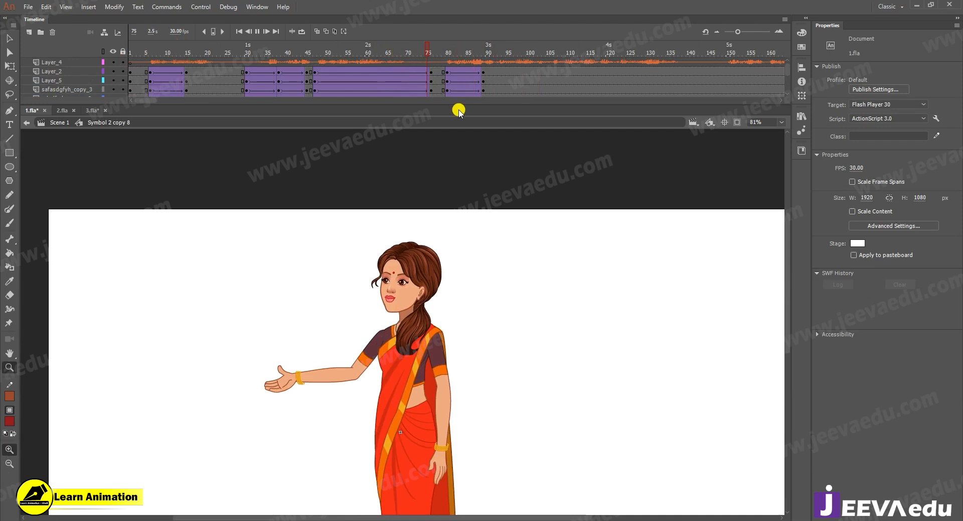
{"action": "left_click_drag", "start_coordinate": [431, 62], "coordinate": [539, 59]}
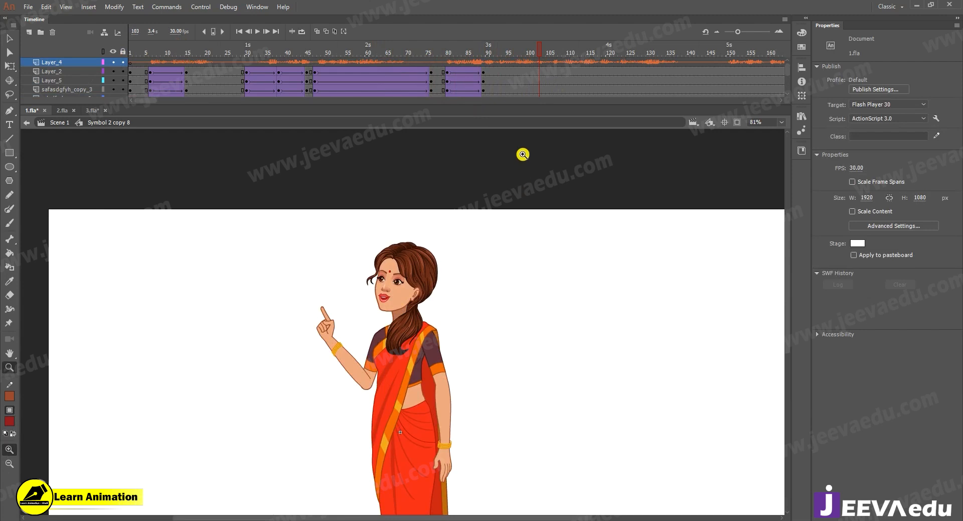
- Insert keyframes at frames 91 and 123 on all the character layers below the voice track
{"action": "left_click_drag", "start_coordinate": [490, 72], "coordinate": [492, 125]}
{"action": "key", "text": "F6"}
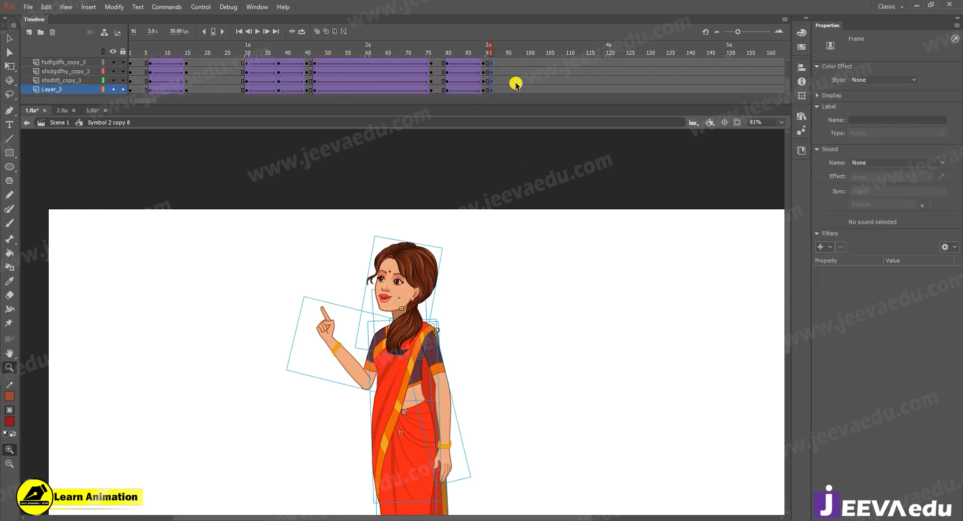
{"action": "scroll", "coordinate": [539, 83], "scroll_direction": "up", "scroll_amount": 5}
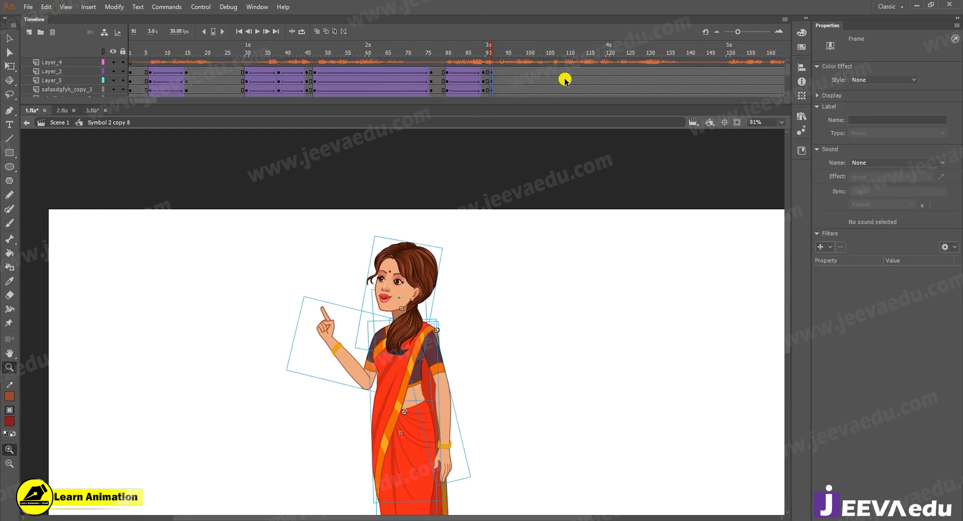
{"action": "scroll", "coordinate": [621, 68], "scroll_direction": "down", "scroll_amount": 3}
{"action": "left_click", "coordinate": [621, 68]}
{"action": "left_click_drag", "start_coordinate": [620, 111], "coordinate": [620, 111]}
{"action": "key", "text": "F6"}
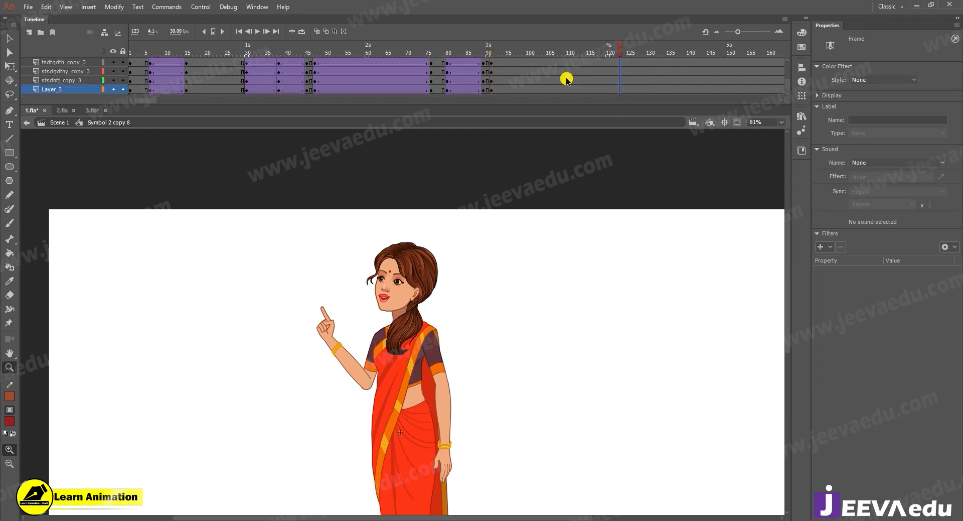
- Create a classic tween on all character layers between frames 91 and 123
{"action": "left_click_drag", "start_coordinate": [570, 90], "coordinate": [558, 45]}
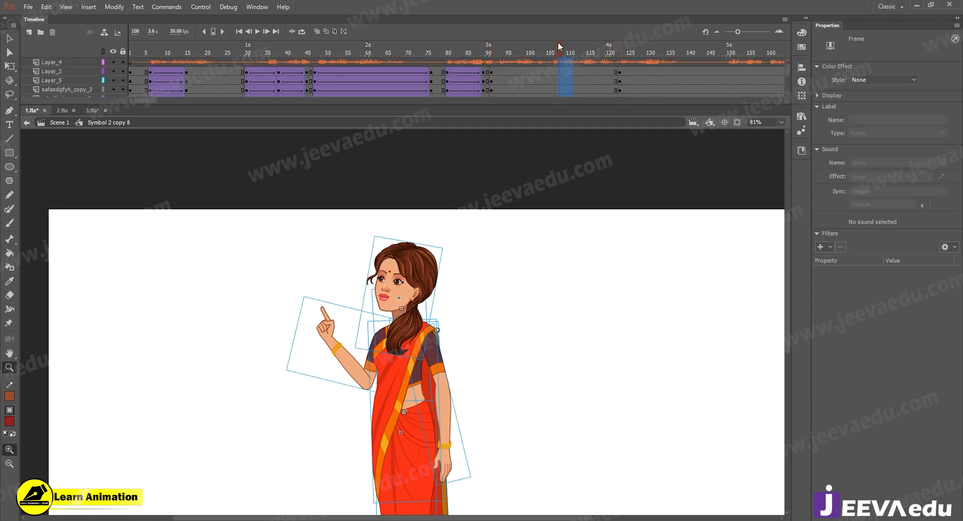
{"action": "right_click", "coordinate": [563, 73]}
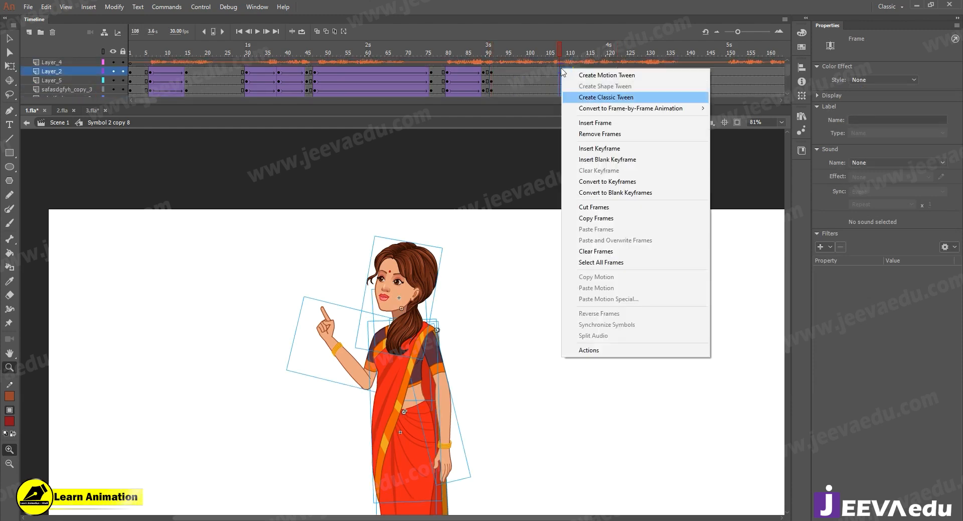
{"action": "left_click", "coordinate": [599, 97]}
- Select the upper-body parts at frame 123, move their pivot to the waist, and rotate them slightly clockwise
{"action": "left_click_drag", "start_coordinate": [931, 180], "coordinate": [931, 87]}
{"action": "key", "text": "v"}
{"action": "left_click_drag", "start_coordinate": [241, 243], "coordinate": [518, 371]}
{"action": "key", "text": "q"}
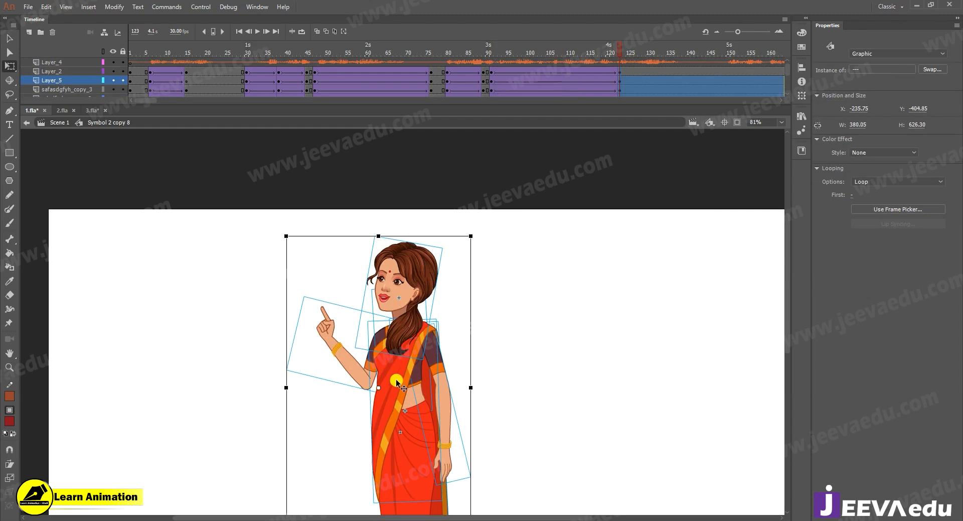
{"action": "left_click_drag", "start_coordinate": [379, 386], "coordinate": [400, 408]}
{"action": "left_click_drag", "start_coordinate": [477, 237], "coordinate": [449, 242]}
- Select the head and play back the body movement from around frame 87 past frame 123
{"action": "left_click", "coordinate": [526, 291]}
{"action": "left_click", "coordinate": [426, 273]}
{"action": "left_click_drag", "start_coordinate": [516, 54], "coordinate": [489, 57]}
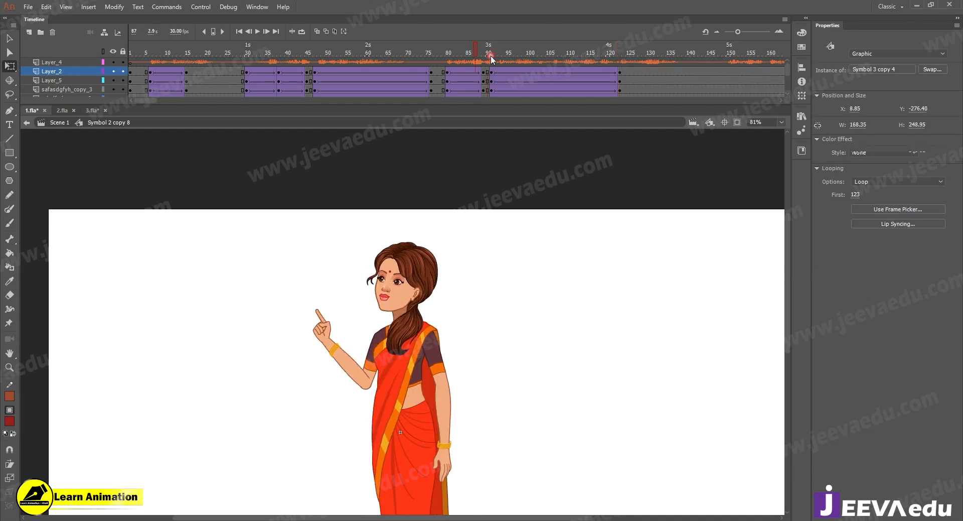
{"action": "key", "text": "Return"}
{"action": "key", "text": "Return"}
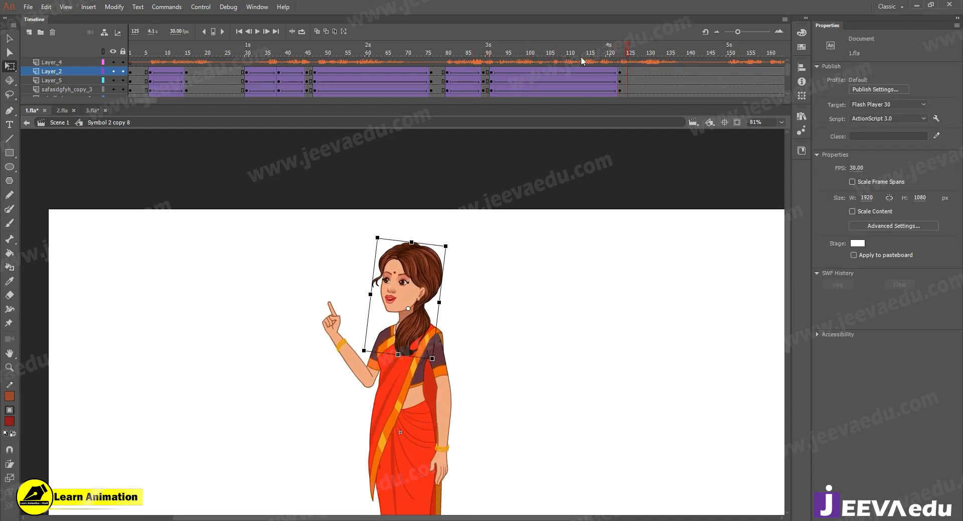
- At frame 123, select the front sari drape and rotate it slightly counterclockwise to line up with the lower body
{"action": "left_click_drag", "start_coordinate": [517, 55], "coordinate": [624, 95]}
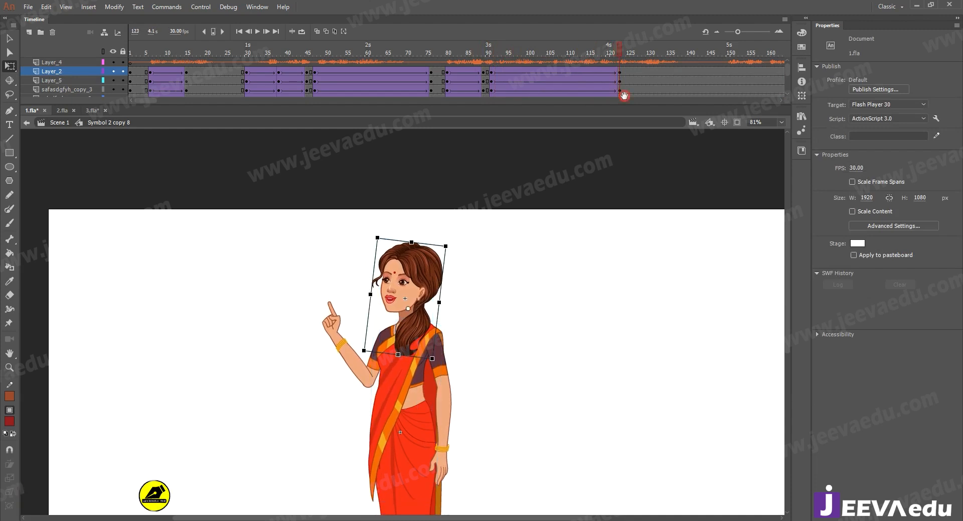
{"action": "key", "text": "v"}
{"action": "left_click_drag", "start_coordinate": [385, 470], "coordinate": [411, 371]}
{"action": "left_click", "coordinate": [411, 346]}
{"action": "key", "text": "q"}
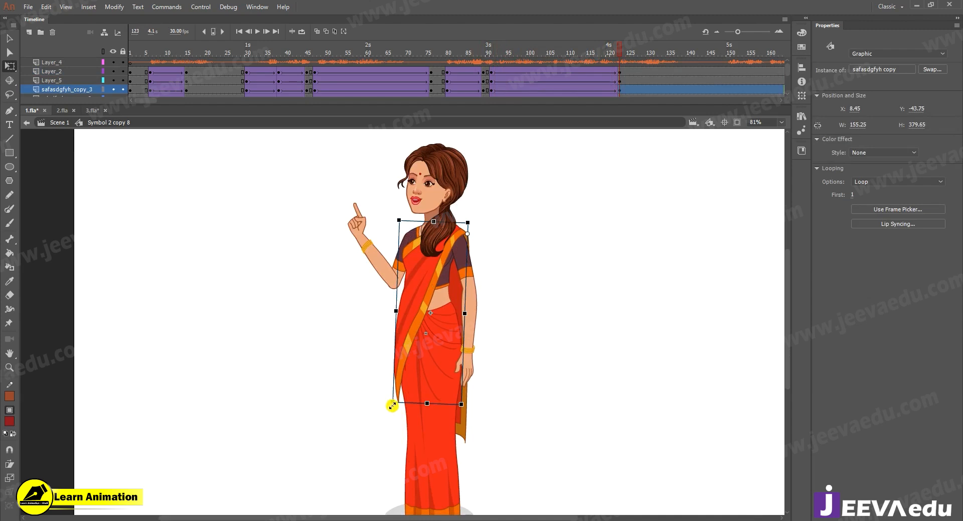
{"action": "left_click_drag", "start_coordinate": [393, 410], "coordinate": [400, 414]}
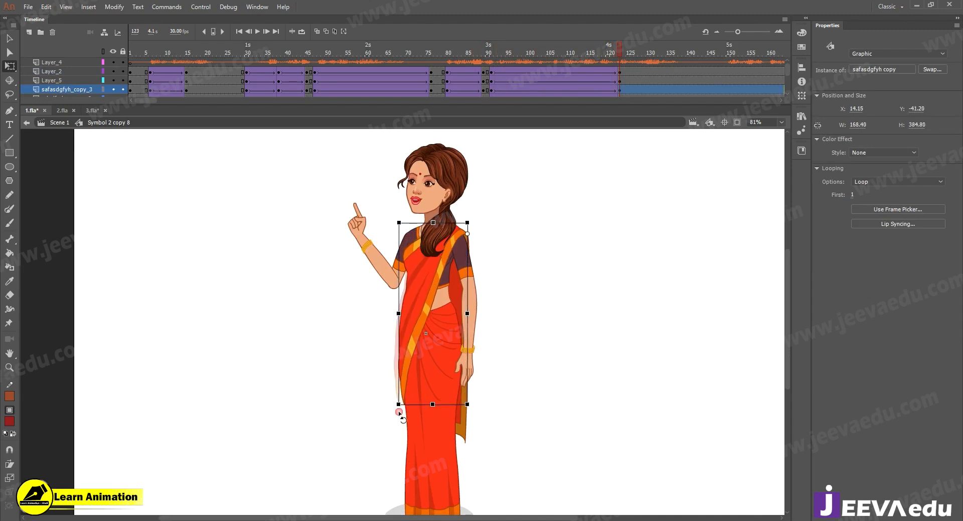
- At frame 123, rotate the back sari drape slightly counterclockwise and the hanging arm slightly clockwise
{"action": "left_click", "coordinate": [463, 431]}
{"action": "left_click_drag", "start_coordinate": [477, 448], "coordinate": [486, 450]}
{"action": "left_click", "coordinate": [468, 369]}
{"action": "left_click_drag", "start_coordinate": [493, 398], "coordinate": [489, 390]}
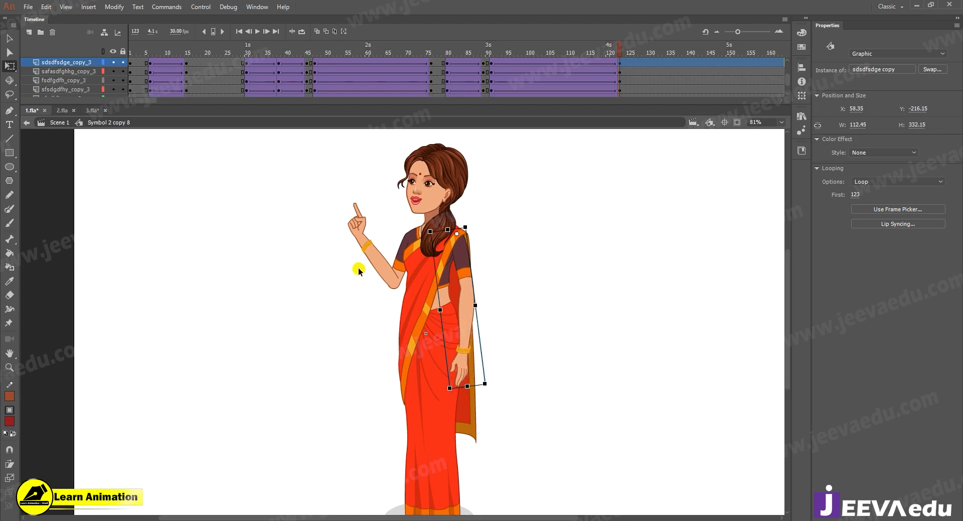
- Rotate the raised arm slightly clockwise at frame 123 and compare the pose with frame 91
{"action": "left_click", "coordinate": [374, 257]}
{"action": "left_click_drag", "start_coordinate": [409, 297], "coordinate": [403, 299]}
{"action": "left_click_drag", "start_coordinate": [620, 48], "coordinate": [492, 63]}
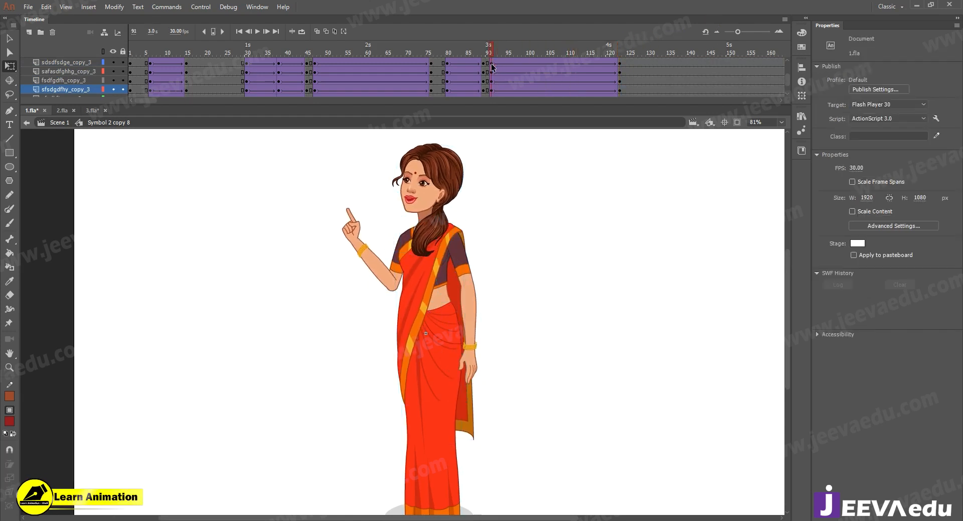
{"action": "left_click", "coordinate": [620, 65]}
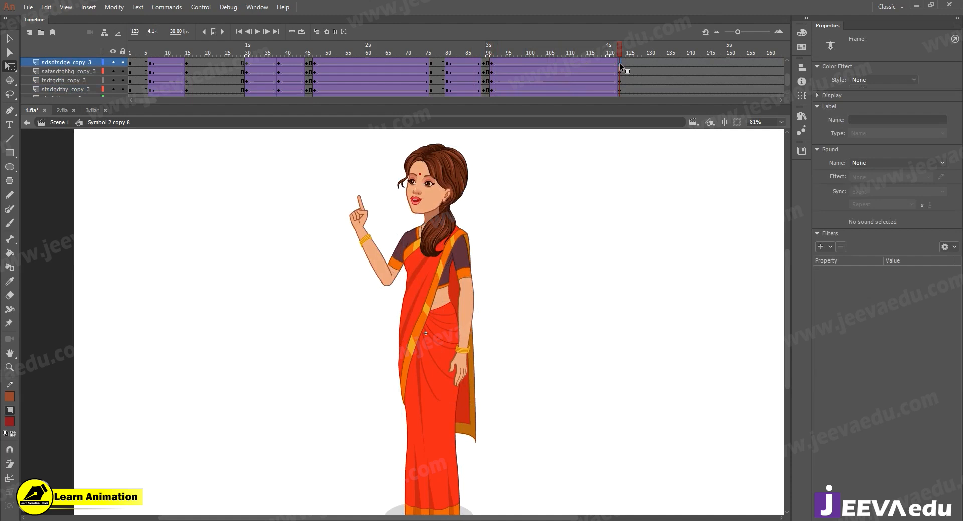
- Inside the raised-arm symbol, insert forearm keyframes at frames 91 and 123 and create a classic tween between them
{"action": "double_click", "coordinate": [365, 238]}
{"action": "left_click", "coordinate": [462, 61]}
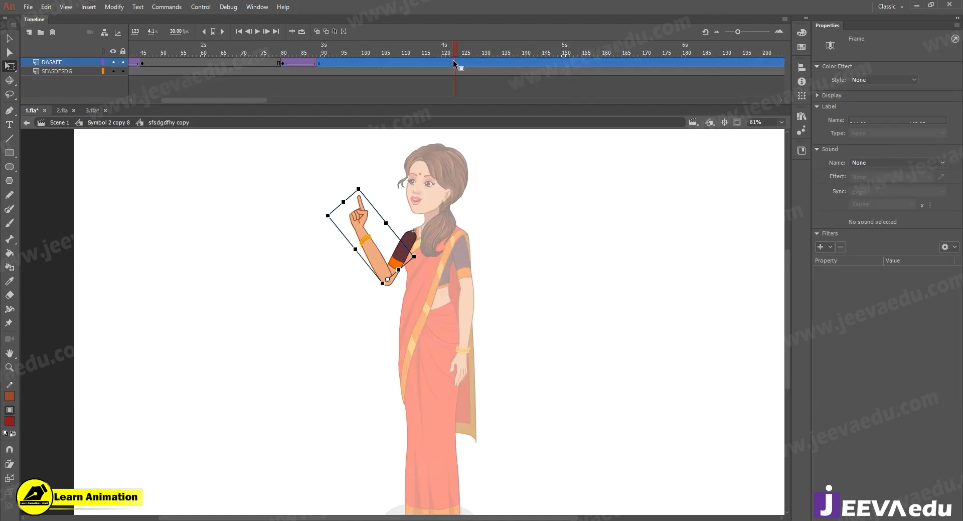
{"action": "left_click", "coordinate": [347, 63]}
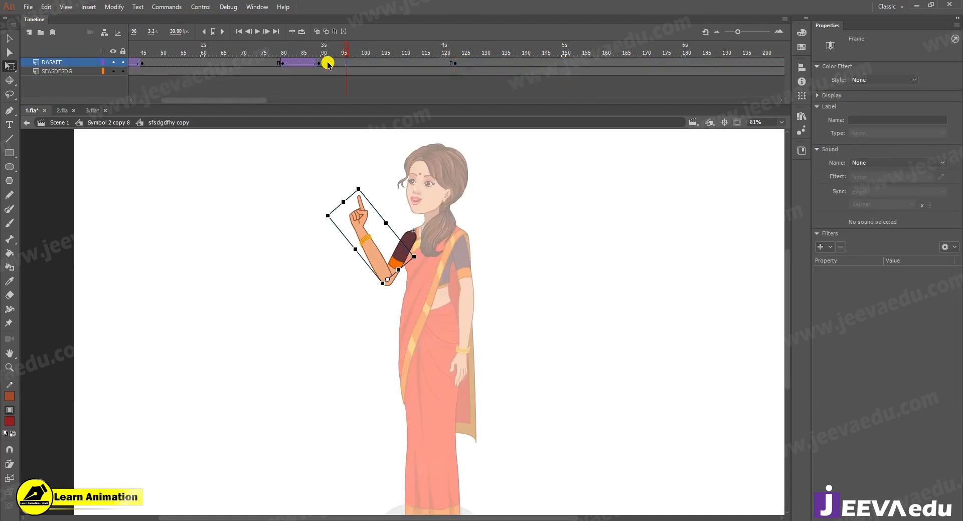
{"action": "right_click", "coordinate": [363, 63]}
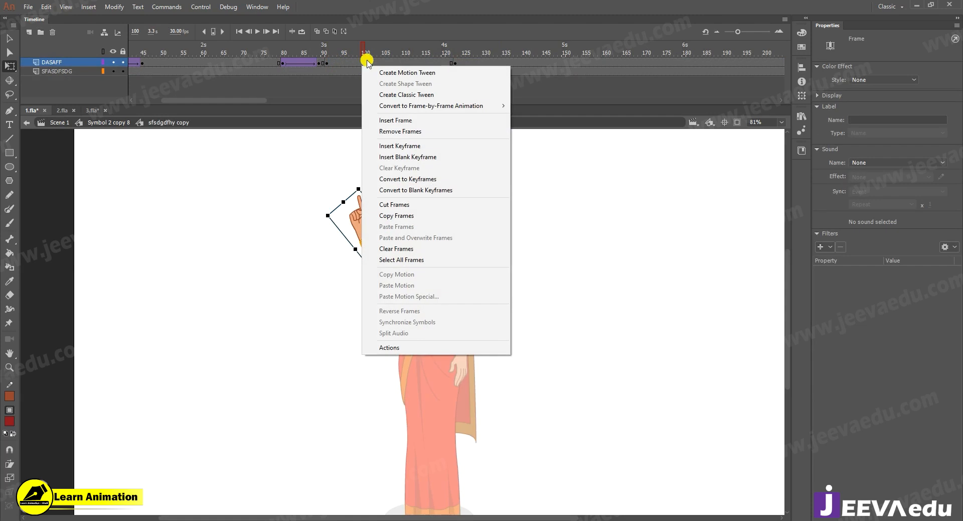
{"action": "left_click", "coordinate": [401, 95]}
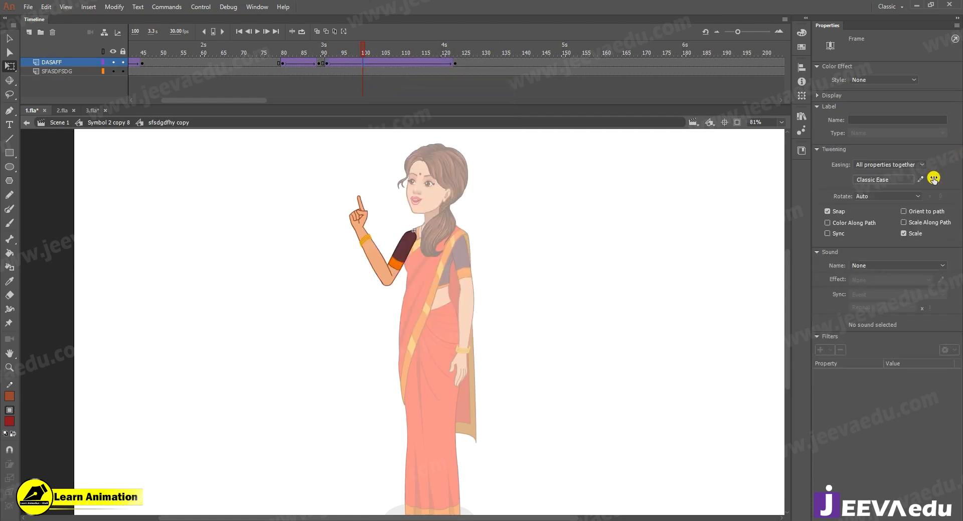
- Rotate the forearm slightly counterclockwise at frame 123 and return to the full character
{"action": "left_click", "coordinate": [455, 63]}
{"action": "left_click", "coordinate": [359, 196]}
{"action": "left_click_drag", "start_coordinate": [358, 190], "coordinate": [352, 186]}
{"action": "double_click", "coordinate": [278, 215]}
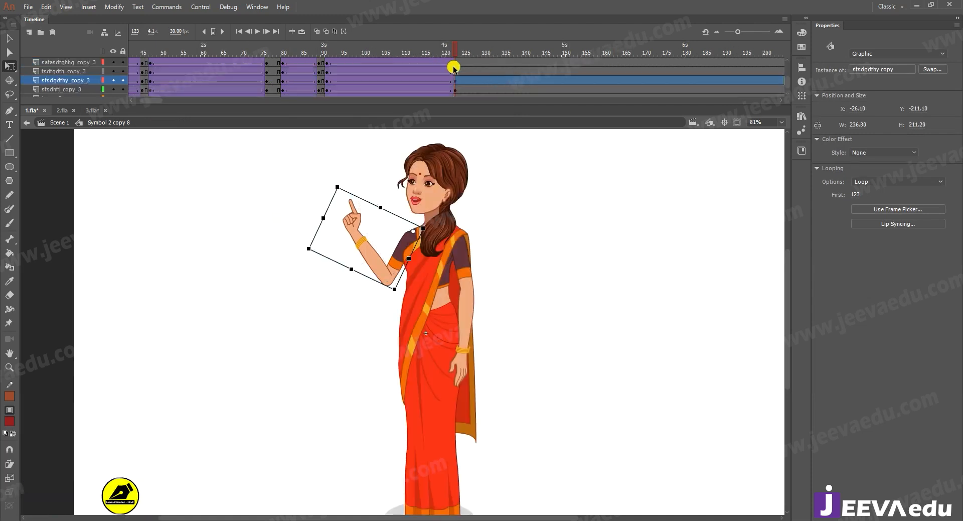
- Play back the body and arm movement from frame 91 to about frame 120
{"action": "scroll", "coordinate": [453, 66], "scroll_direction": "up", "scroll_amount": 2}
{"action": "left_click_drag", "start_coordinate": [442, 55], "coordinate": [329, 65]}
{"action": "scroll", "coordinate": [330, 64], "scroll_direction": "up", "scroll_amount": 3}
{"action": "left_click", "coordinate": [8, 70]}
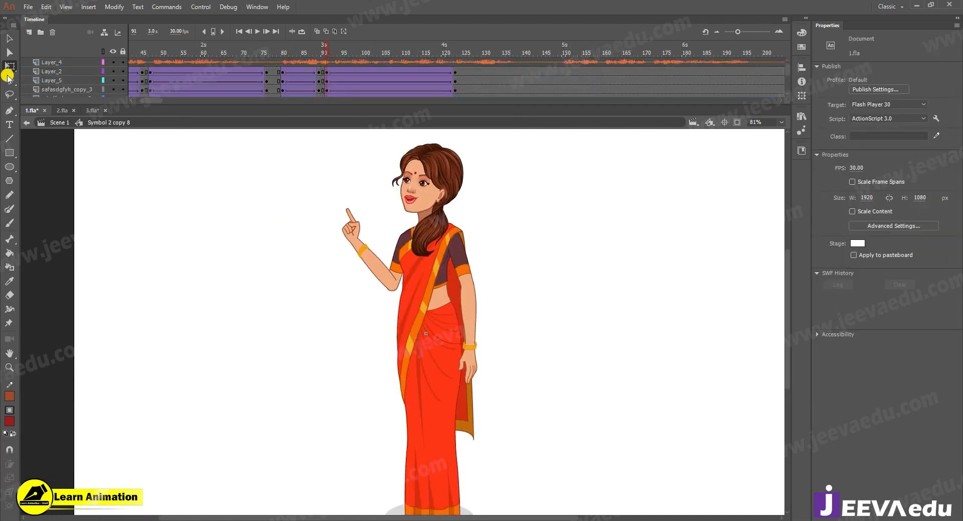
{"action": "key", "text": "Return"}
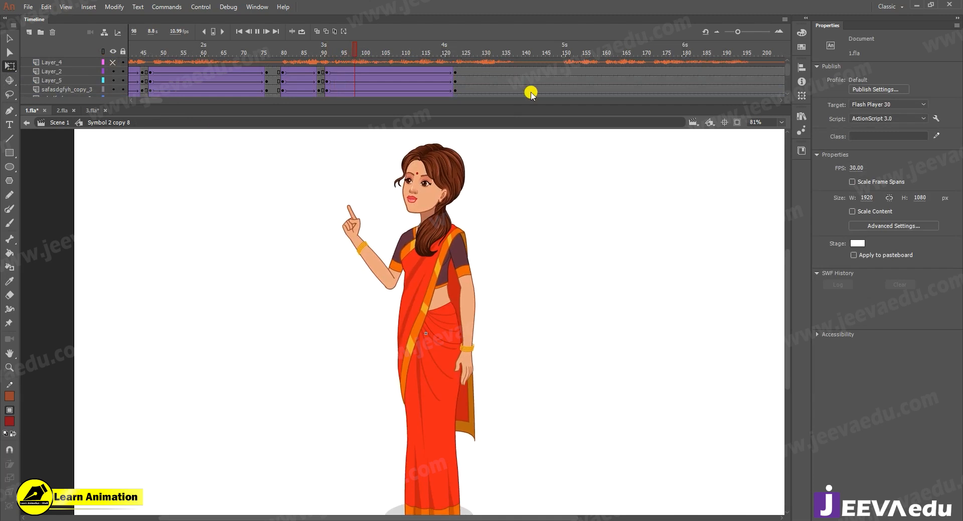
{"action": "left_click_drag", "start_coordinate": [378, 54], "coordinate": [448, 77]}
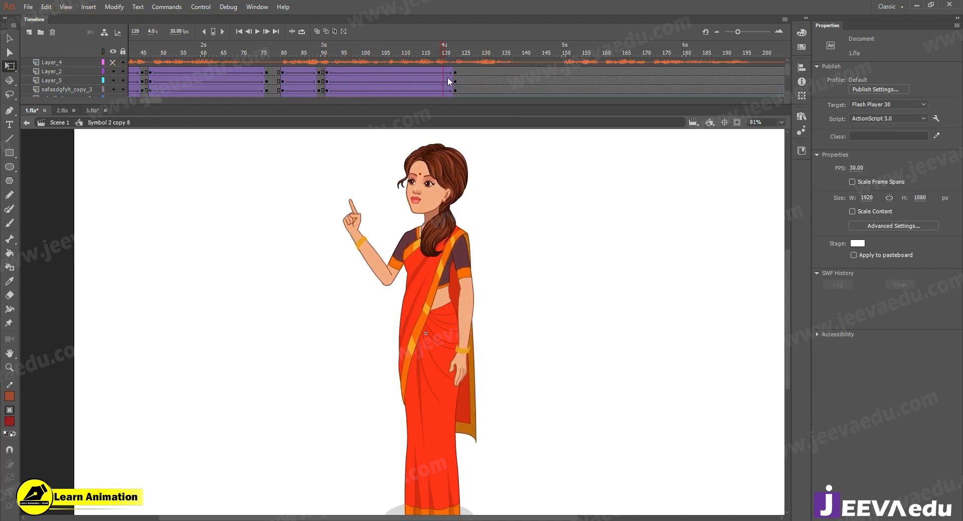
- Reopen the raised-arm symbol at frame 123, rotate the forearm further counterclockwise, and return to the full character
{"action": "left_click", "coordinate": [455, 87]}
{"action": "left_click", "coordinate": [363, 233]}
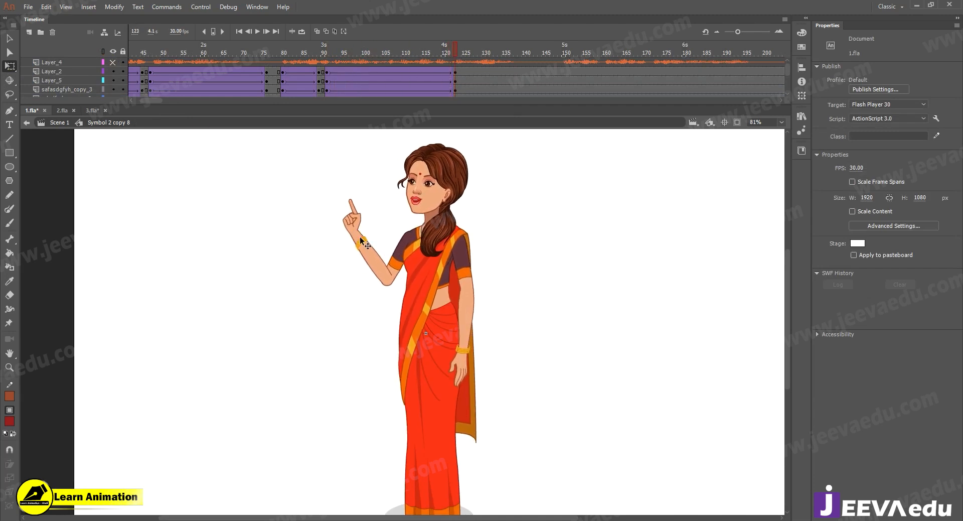
{"action": "double_click", "coordinate": [361, 241]}
{"action": "left_click", "coordinate": [365, 194]}
{"action": "left_click_drag", "start_coordinate": [354, 189], "coordinate": [314, 189]}
{"action": "double_click", "coordinate": [307, 193]}
- Play back the arm gesture from frame 81 and again from around frame 91 through frame 123
{"action": "scroll", "coordinate": [456, 63], "scroll_direction": "up", "scroll_amount": 4}
{"action": "left_click_drag", "start_coordinate": [448, 49], "coordinate": [350, 65]}
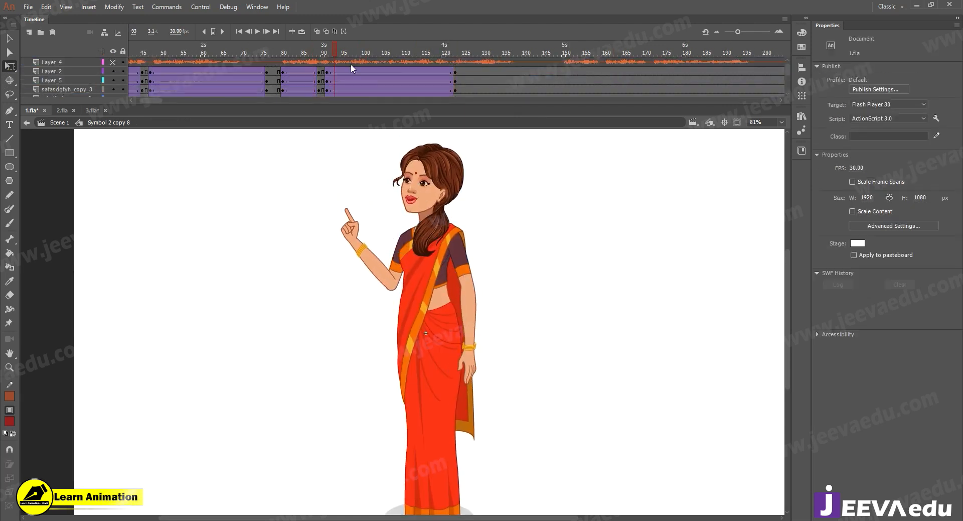
{"action": "left_click", "coordinate": [287, 81]}
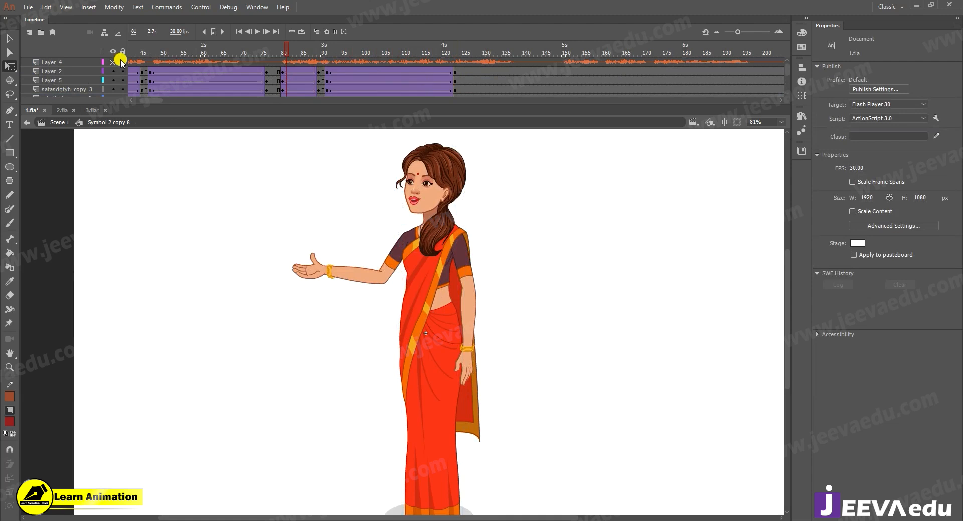
{"action": "key", "text": "Return"}
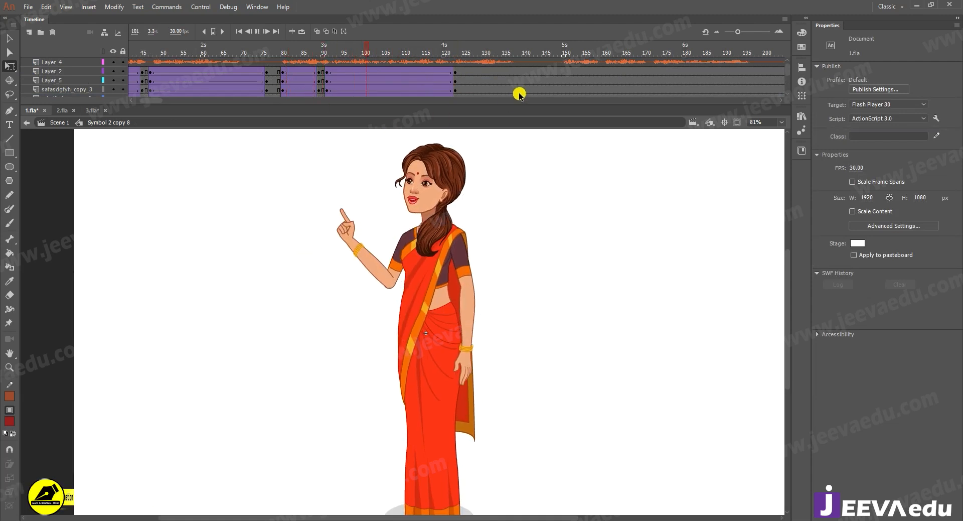
{"action": "left_click_drag", "start_coordinate": [428, 65], "coordinate": [458, 84]}
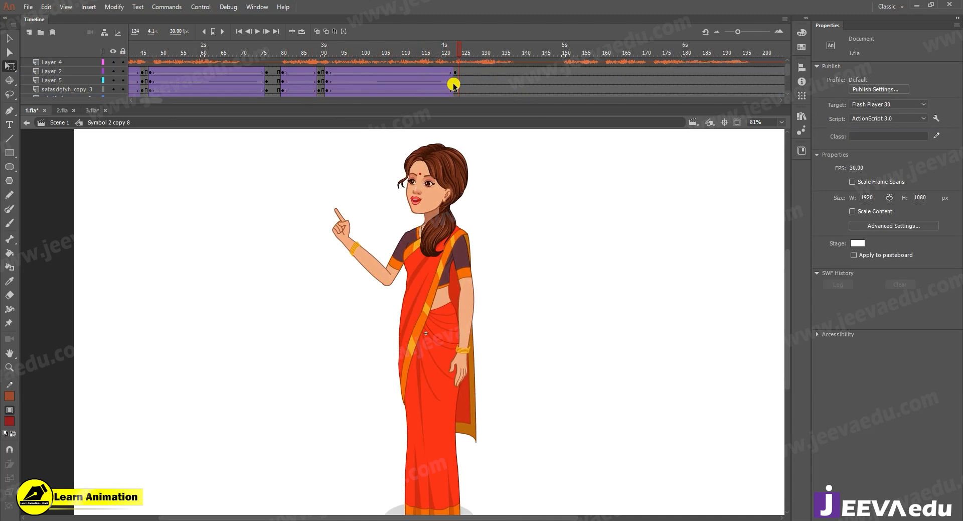
{"action": "left_click", "coordinate": [323, 50]}
{"action": "key", "text": "Return"}
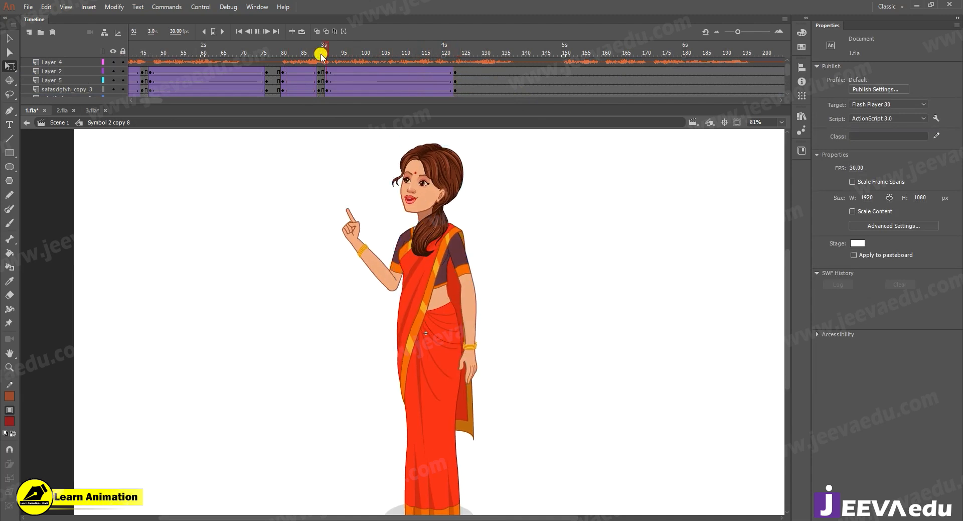
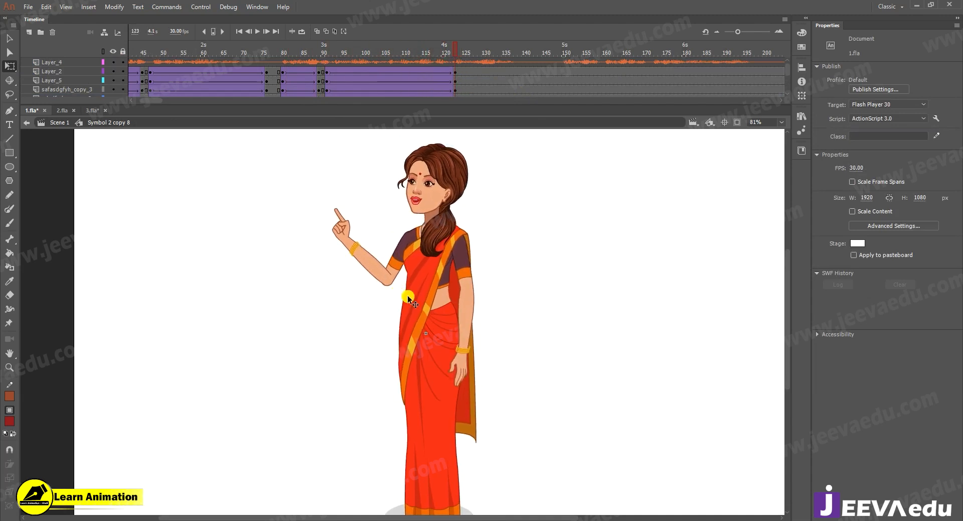
- Rotate the hanging arm slightly counterclockwise at frame 123 and scrub back to frame 91
{"action": "left_click_drag", "start_coordinate": [443, 61], "coordinate": [450, 95]}
{"action": "left_click", "coordinate": [467, 365]}
{"action": "left_click_drag", "start_coordinate": [490, 387], "coordinate": [500, 390]}
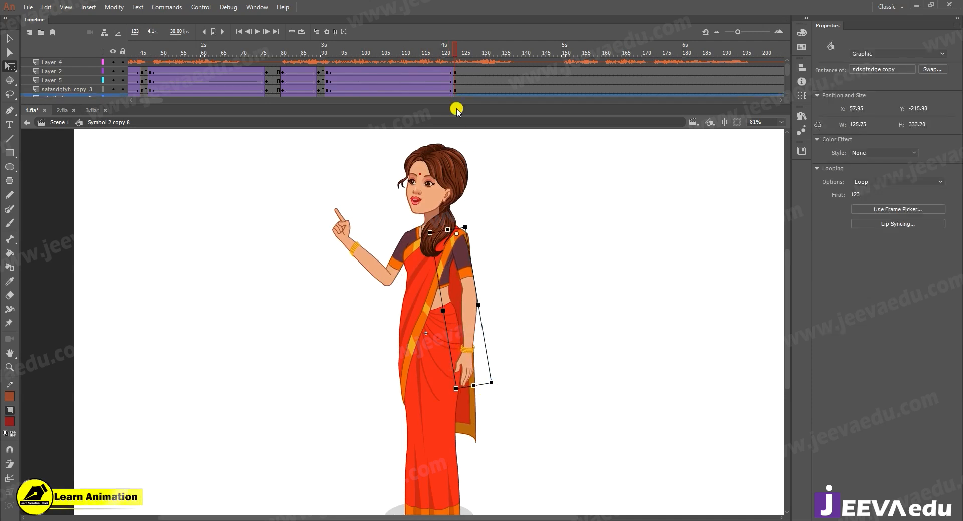
{"action": "left_click_drag", "start_coordinate": [446, 57], "coordinate": [327, 76]}
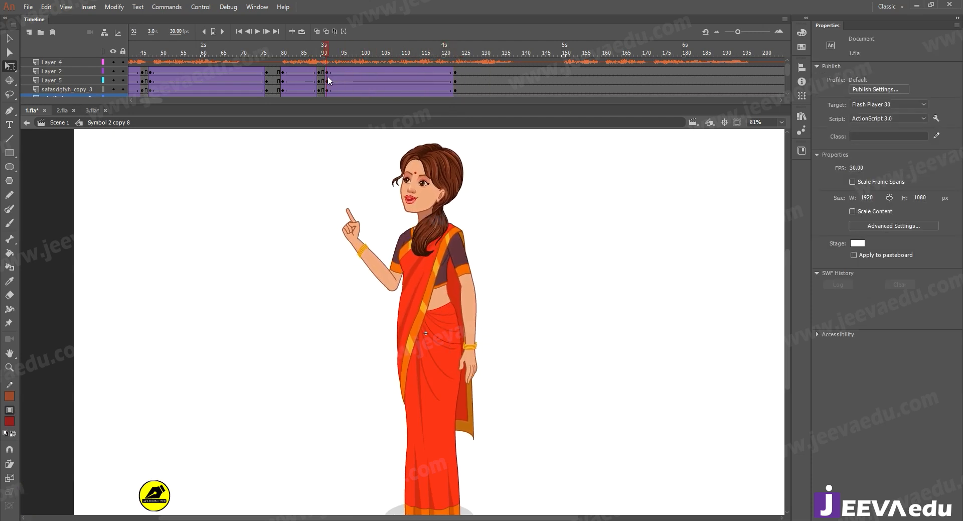
- Inside the head symbol, insert a keyframe at frame 91 and duplicate the talking frames 47 to 71 of all layers there
{"action": "left_click", "coordinate": [415, 233]}
{"action": "key", "text": "v"}
{"action": "double_click", "coordinate": [419, 232]}
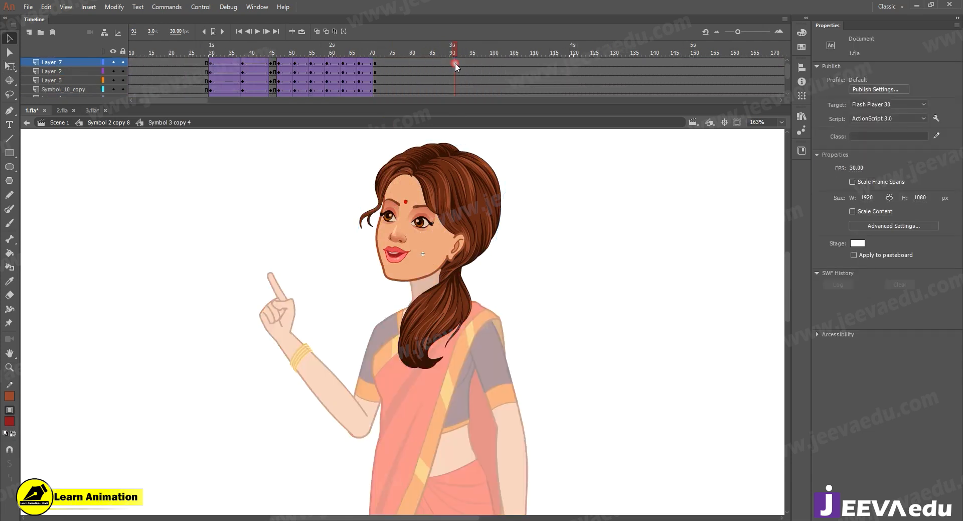
{"action": "left_click", "coordinate": [455, 63]}
{"action": "key", "text": "F6"}
{"action": "left_click_drag", "start_coordinate": [277, 63], "coordinate": [376, 108]}
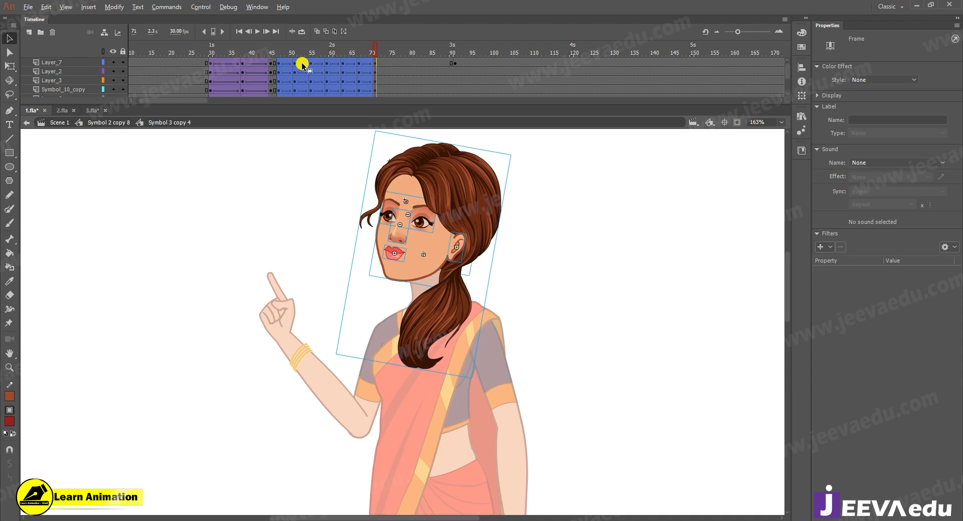
{"action": "left_click_drag", "start_coordinate": [461, 62], "coordinate": [474, 66]}
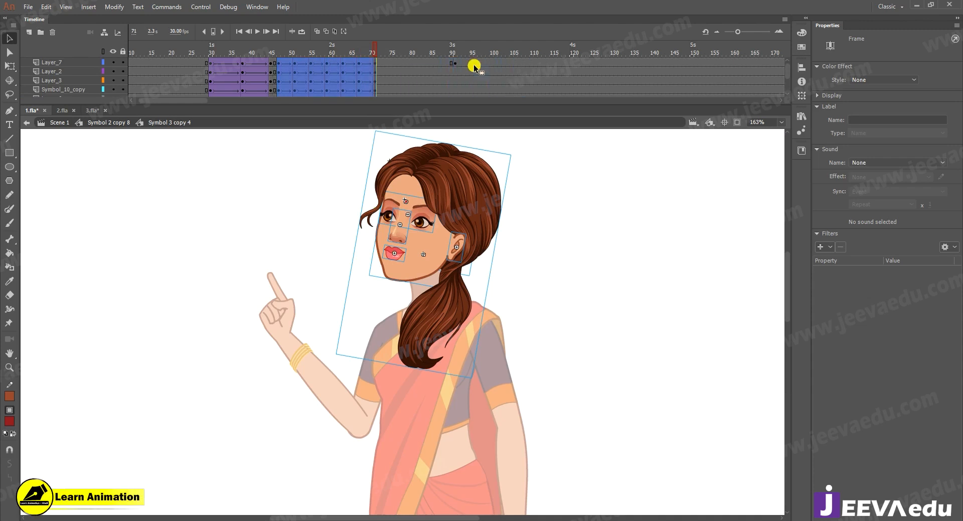
- Select all frames in the head symbol, synchronize their symbols, and return to the full character
{"action": "right_click", "coordinate": [474, 65]}
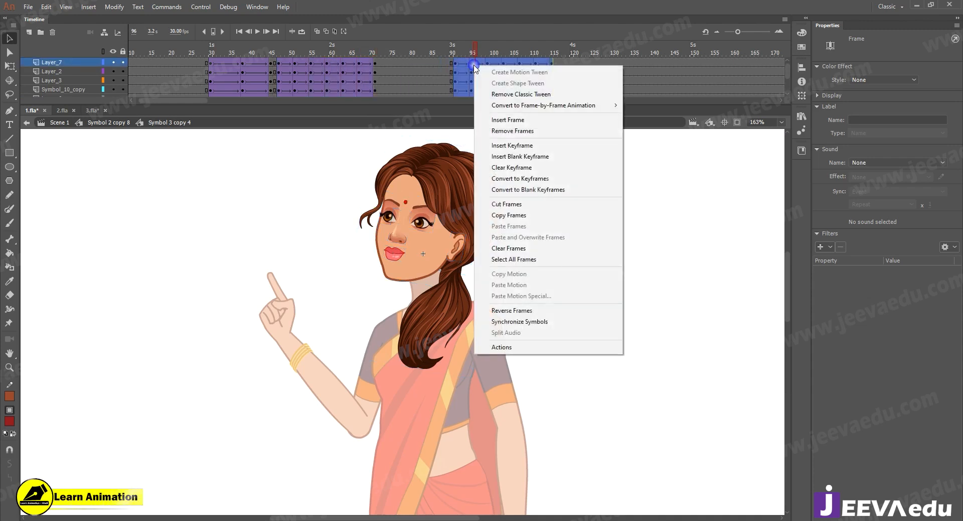
{"action": "left_click", "coordinate": [510, 258]}
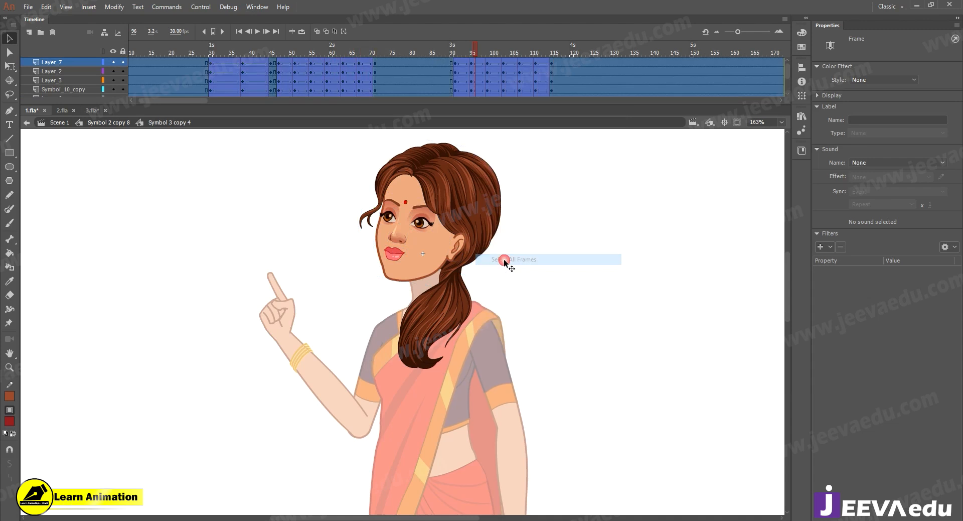
{"action": "right_click", "coordinate": [462, 76]}
{"action": "left_click", "coordinate": [500, 336]}
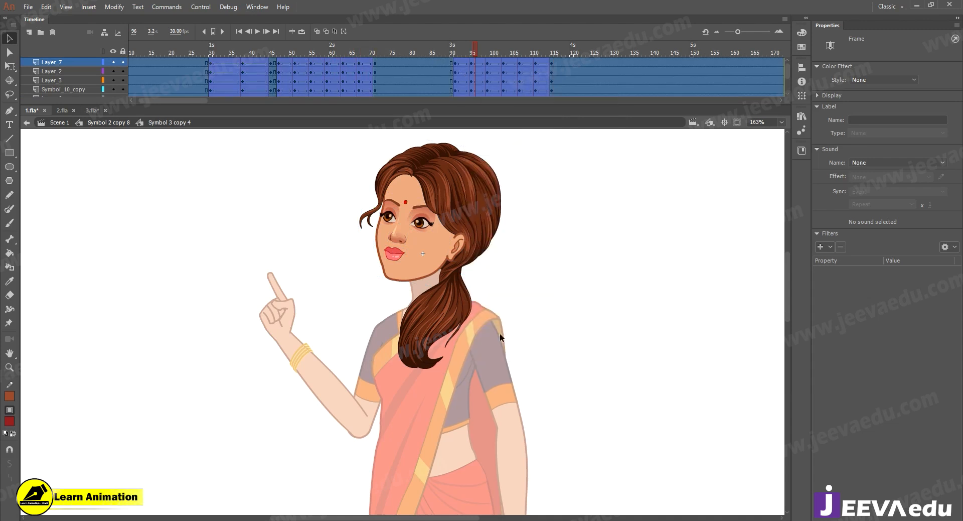
{"action": "left_click", "coordinate": [89, 122]}
- Insert keyframes at frames 149 and 159 on all character layers
{"action": "left_click_drag", "start_coordinate": [459, 50], "coordinate": [338, 106]}
{"action": "left_click_drag", "start_coordinate": [396, 82], "coordinate": [431, 82]}
{"action": "left_click_drag", "start_coordinate": [427, 71], "coordinate": [427, 109]}
{"action": "key", "text": "F6"}
{"action": "left_click_drag", "start_coordinate": [467, 71], "coordinate": [467, 126]}
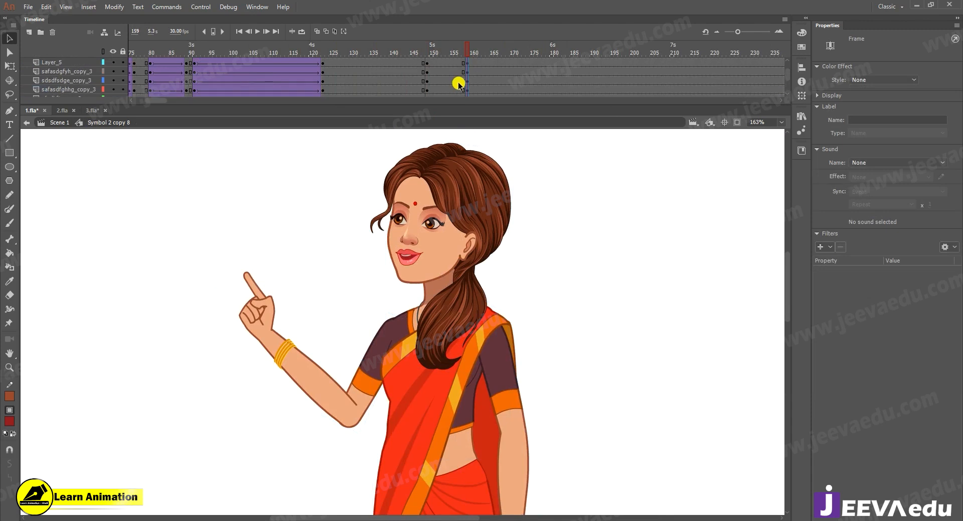
{"action": "key", "text": "F6"}
- Create a classic tween on all character layers between frames 149 and 159
{"action": "scroll", "coordinate": [450, 70], "scroll_direction": "up", "scroll_amount": 10}
{"action": "left_click_drag", "start_coordinate": [451, 71], "coordinate": [435, 135]}
{"action": "right_click", "coordinate": [441, 83]}
{"action": "left_click", "coordinate": [465, 110]}
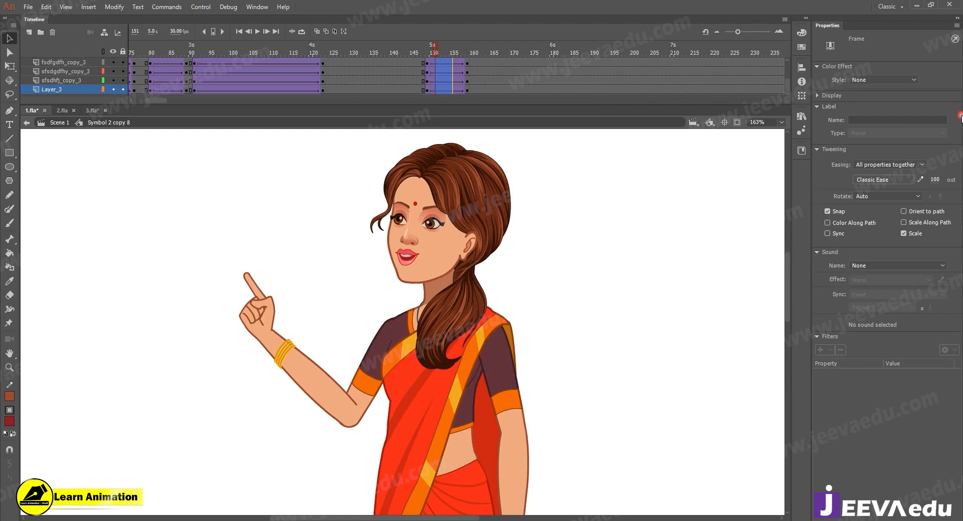
{"action": "scroll", "coordinate": [469, 64], "scroll_direction": "up", "scroll_amount": 1}
- Select the upper-body parts at frame 159, move their pivot to the waist, and rotate them slightly counterclockwise
{"action": "left_click", "coordinate": [468, 70]}
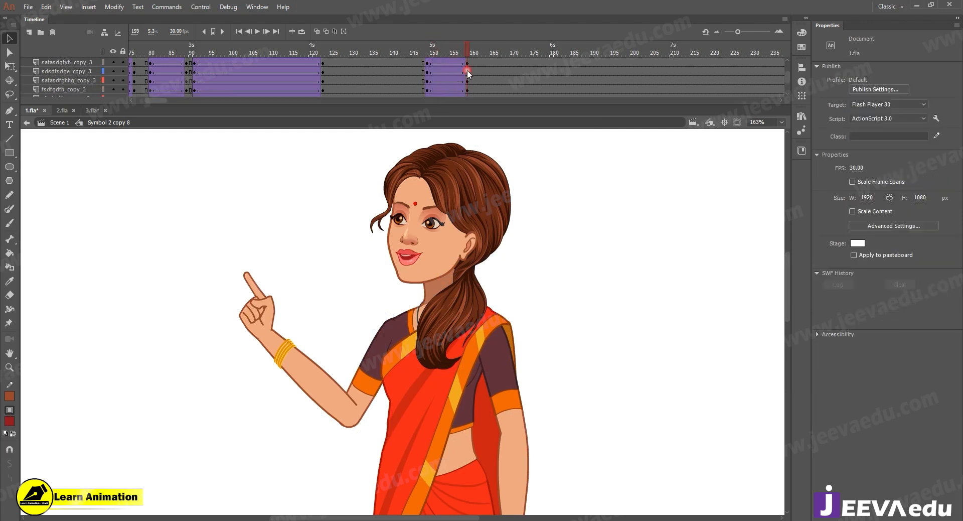
{"action": "key", "text": "ctrl+minus"}
{"action": "left_click_drag", "start_coordinate": [317, 214], "coordinate": [439, 331]}
{"action": "key", "text": "q"}
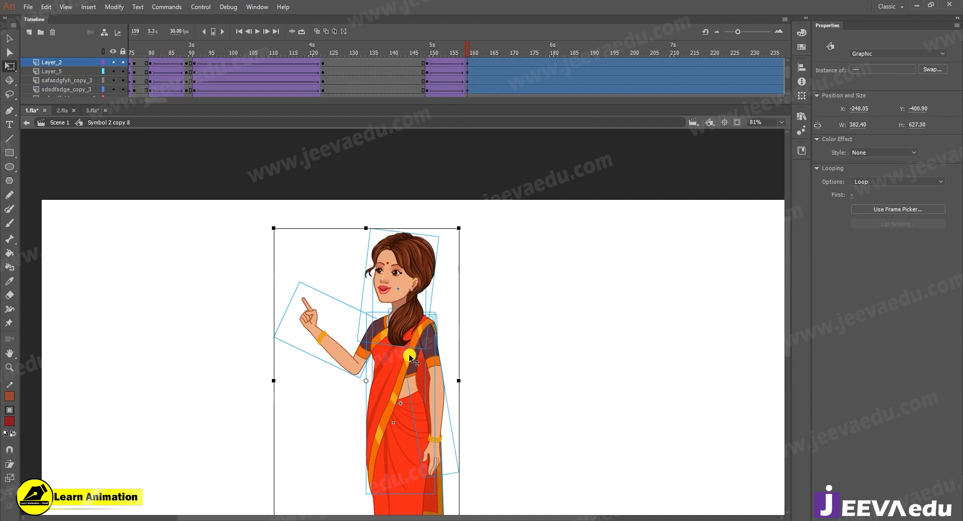
{"action": "left_click_drag", "start_coordinate": [366, 383], "coordinate": [394, 400]}
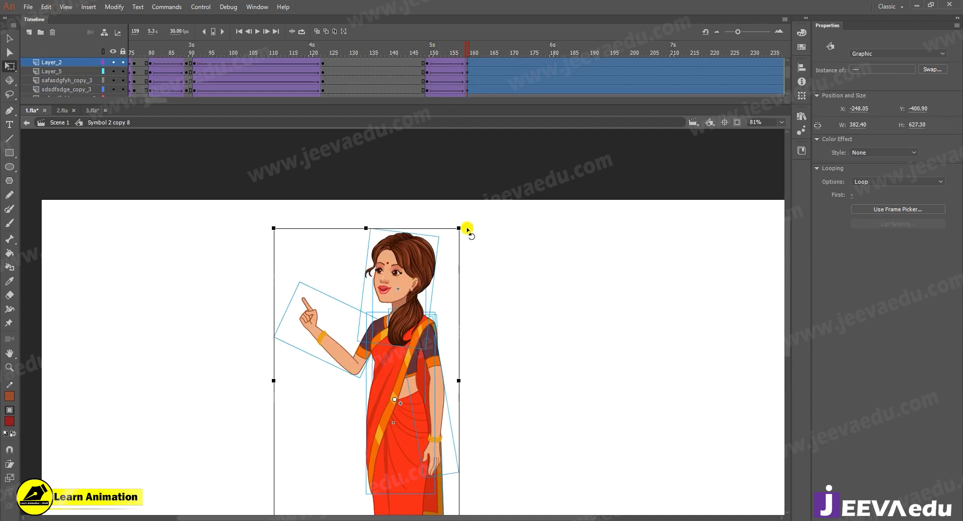
{"action": "left_click_drag", "start_coordinate": [460, 227], "coordinate": [459, 226]}
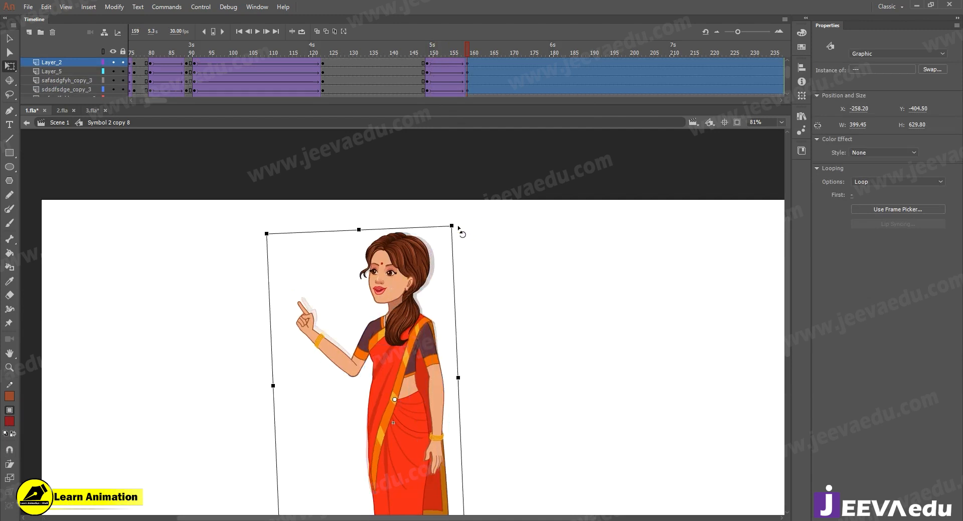
- Select the head at frame 159 and rotate it slightly clockwise about the neck
{"action": "left_click", "coordinate": [434, 274]}
{"action": "left_click", "coordinate": [415, 275]}
{"action": "left_click_drag", "start_coordinate": [522, 311], "coordinate": [594, 237]}
{"action": "key", "text": "ctrl+space"}
{"action": "left_click", "coordinate": [483, 354], "text": "ctrl+alt"}
{"action": "left_click", "coordinate": [402, 269]}
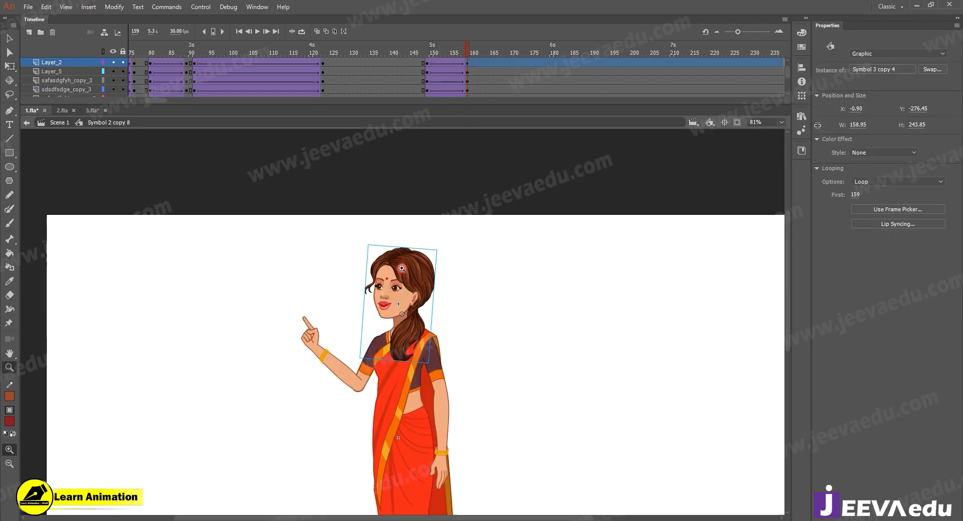
{"action": "left_click_drag", "start_coordinate": [441, 251], "coordinate": [444, 252]}
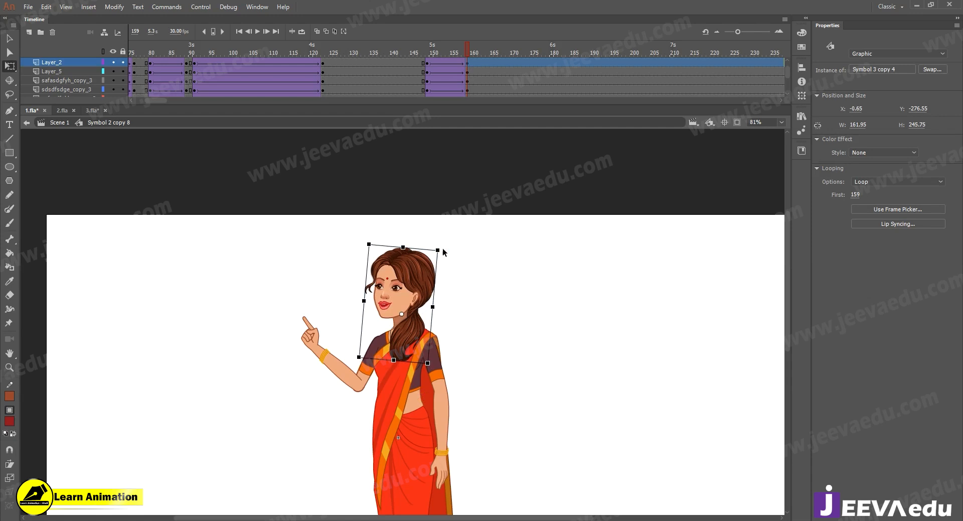
- Select the upper-body parts at frame 159, move their pivot to the waist, and rotate them slightly clockwise
{"action": "left_click_drag", "start_coordinate": [286, 232], "coordinate": [482, 386]}
{"action": "left_click_drag", "start_coordinate": [372, 395], "coordinate": [401, 415]}
{"action": "left_click_drag", "start_coordinate": [470, 242], "coordinate": [483, 250]}
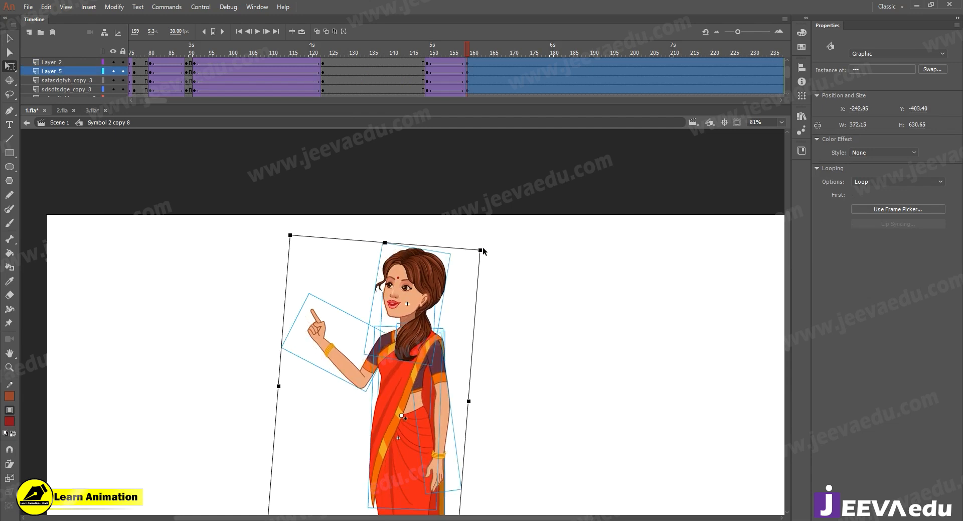
- Tilt only the head counterclockwise at frame 159 so that it leans toward the pointing hand
{"action": "left_click", "coordinate": [397, 398], "text": "alt"}
{"action": "left_click", "coordinate": [408, 311]}
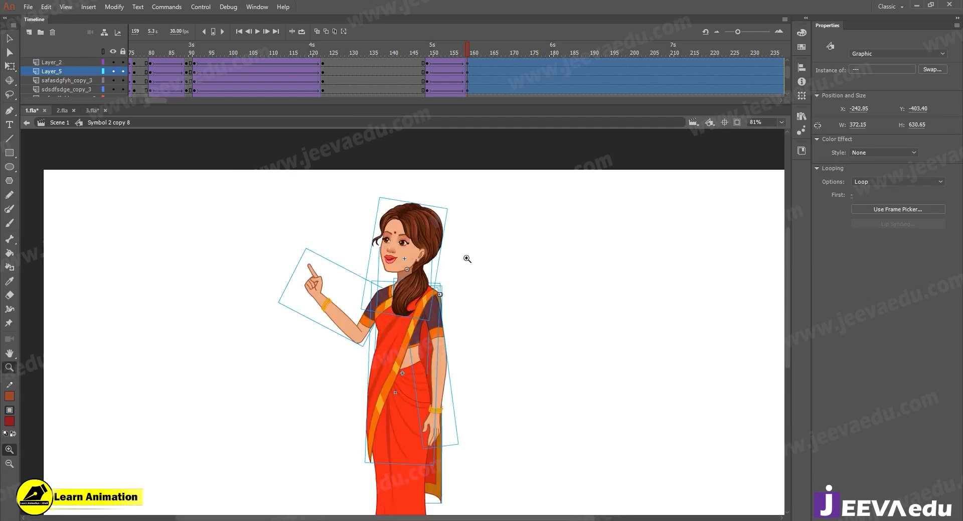
{"action": "key", "text": "v"}
{"action": "left_click", "coordinate": [419, 243]}
{"action": "left_click", "coordinate": [425, 234]}
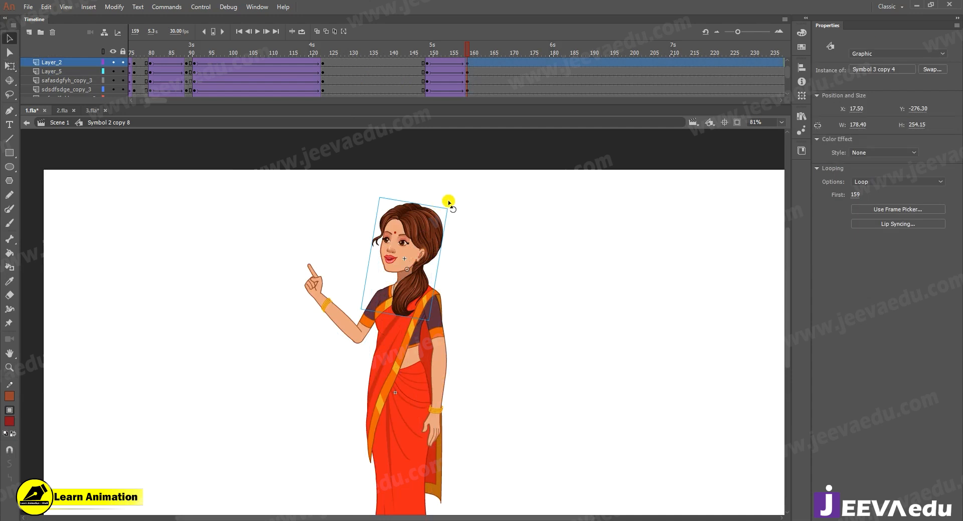
{"action": "key", "text": "q"}
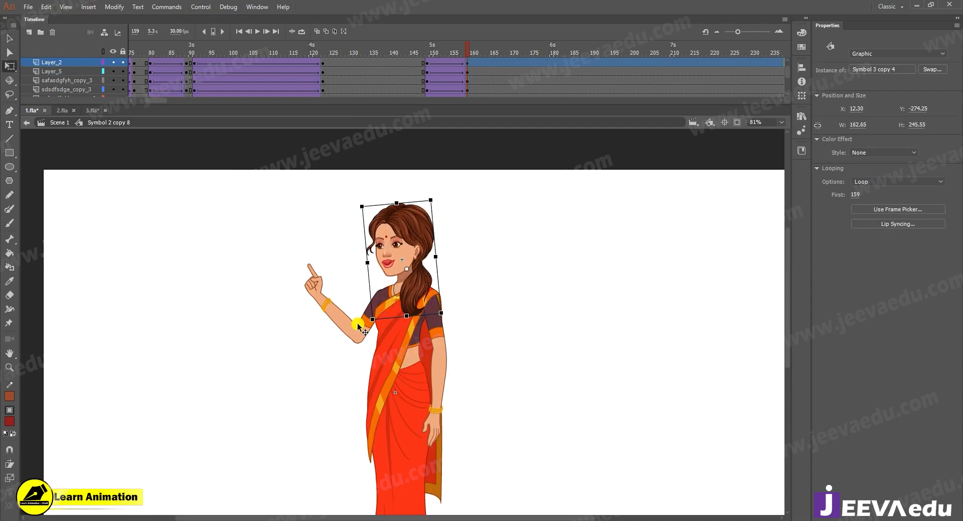
- Rotate the pointing arm downward and swing the hanging arm slightly inward at frame 159
{"action": "left_click", "coordinate": [357, 332]}
{"action": "left_click_drag", "start_coordinate": [361, 351], "coordinate": [377, 362]}
{"action": "left_click", "coordinate": [445, 361]}
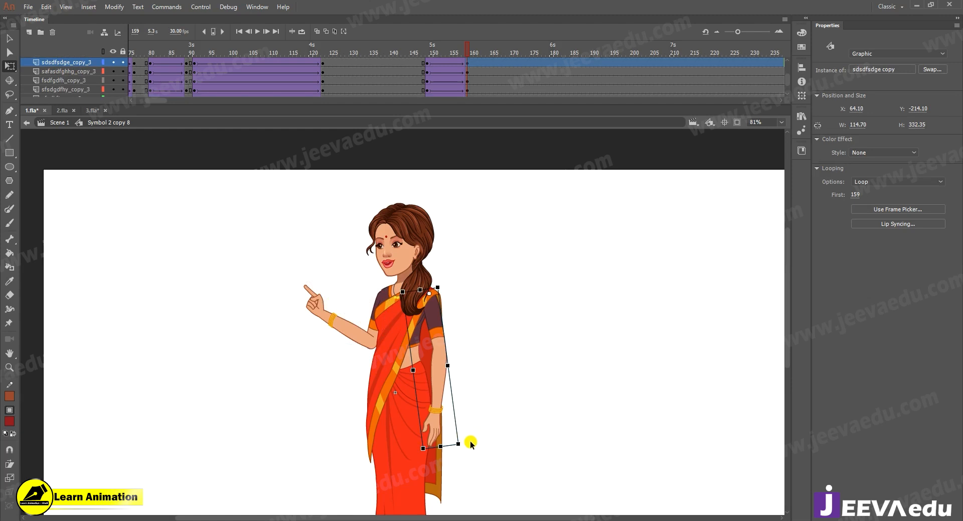
{"action": "left_click_drag", "start_coordinate": [467, 445], "coordinate": [462, 447]}
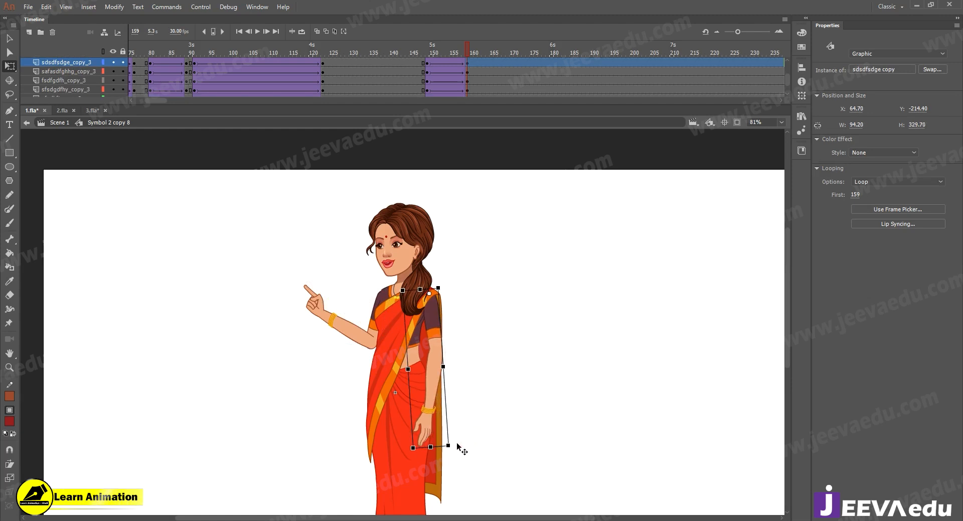
- Rotate the sari's back drape and front piece slightly counterclockwise at frame 159
{"action": "left_click", "coordinate": [448, 494]}
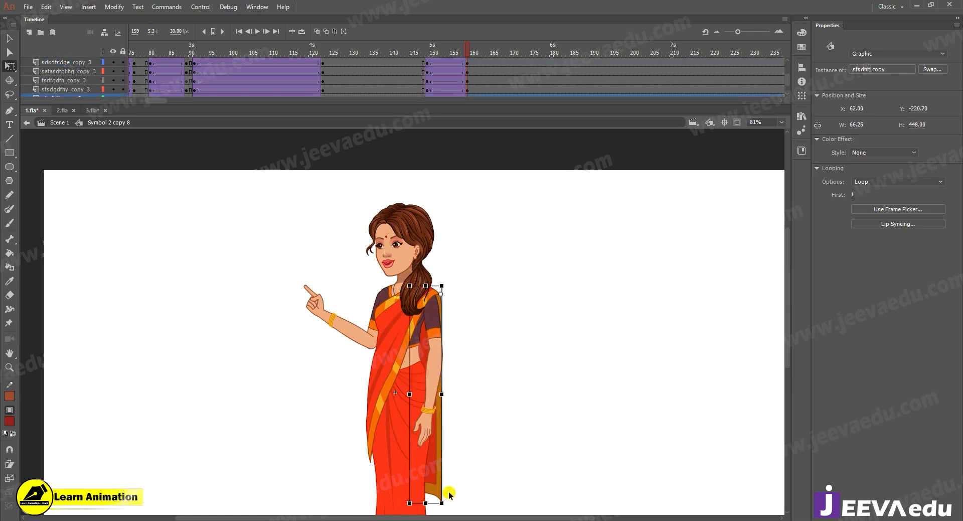
{"action": "left_click", "coordinate": [371, 420]}
{"action": "left_click_drag", "start_coordinate": [371, 476], "coordinate": [372, 477]}
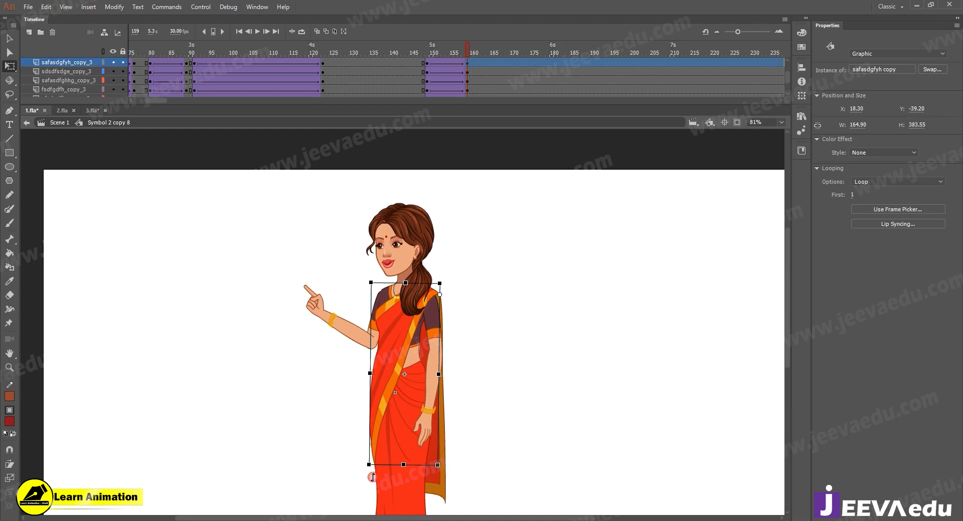
- Compare the character's poses at frames 149 and 159
{"action": "left_click", "coordinate": [345, 333]}
{"action": "left_click_drag", "start_coordinate": [417, 56], "coordinate": [471, 87]}
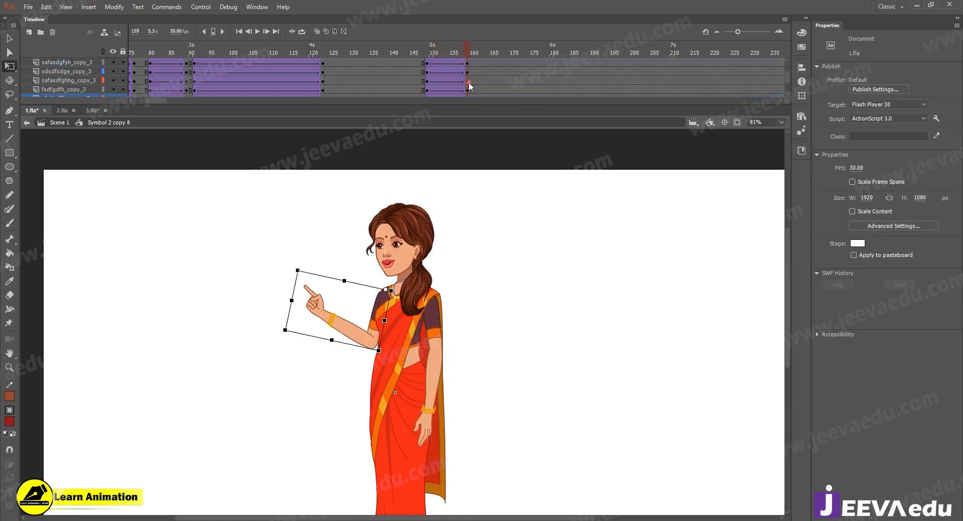
{"action": "scroll", "coordinate": [470, 87], "scroll_direction": "up", "scroll_amount": 1}
{"action": "left_click", "coordinate": [467, 85]}
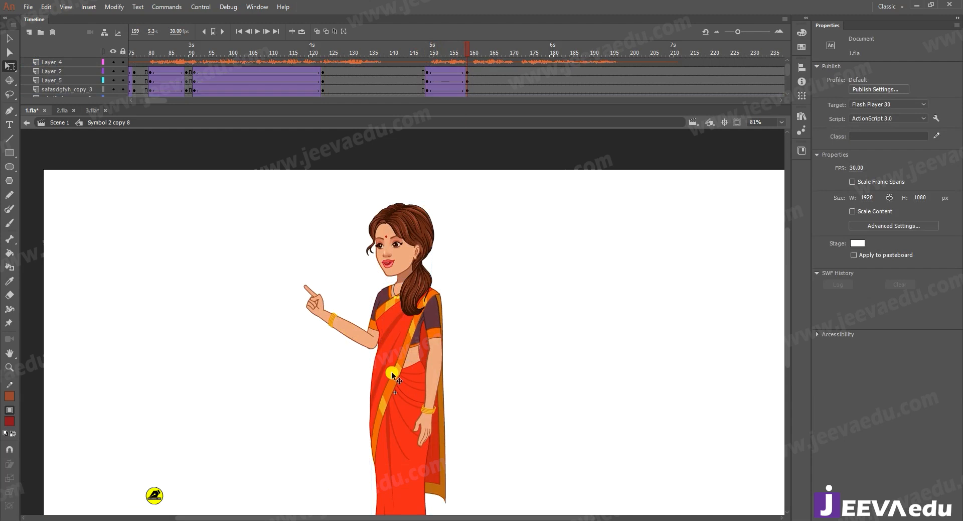
{"action": "left_click", "coordinate": [427, 71]}
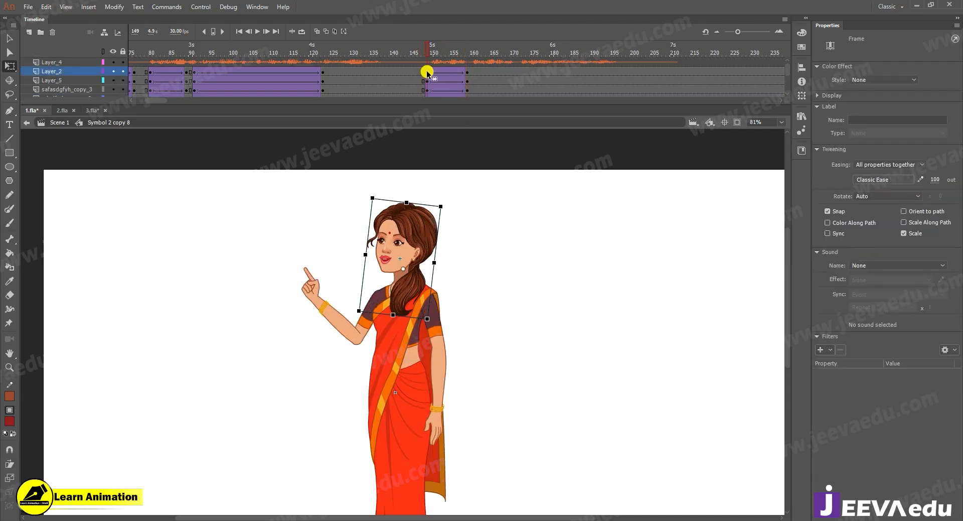
{"action": "left_click", "coordinate": [469, 73]}
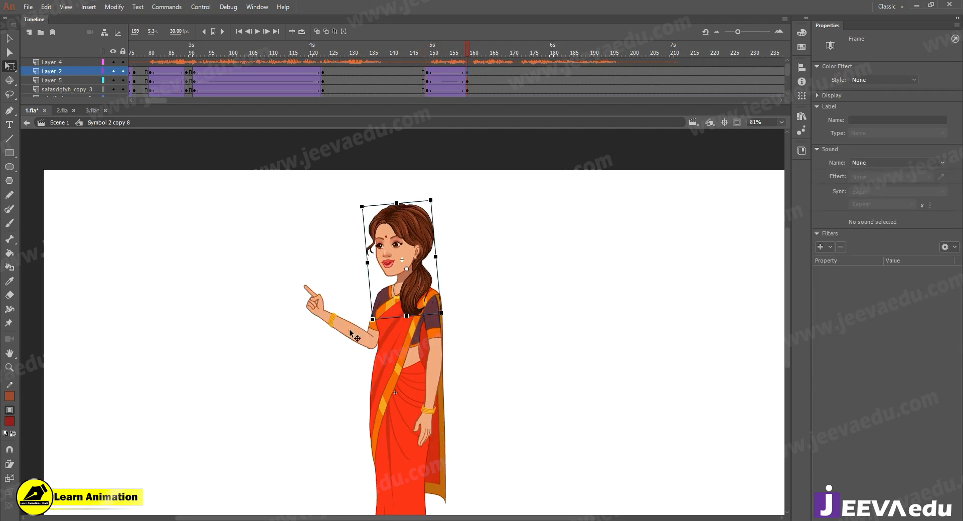
- Inside the pointing-arm symbol, keyframe the DASAFF layer at frames 149 and 159 and classic-tween between them with 99 ease out
{"action": "double_click", "coordinate": [351, 335]}
{"action": "left_click", "coordinate": [453, 63]}
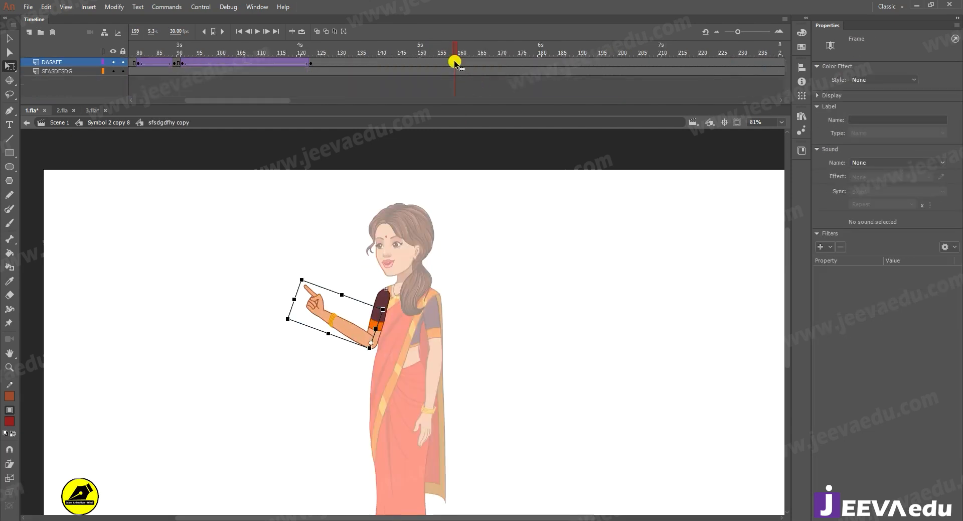
{"action": "left_click", "coordinate": [418, 63]}
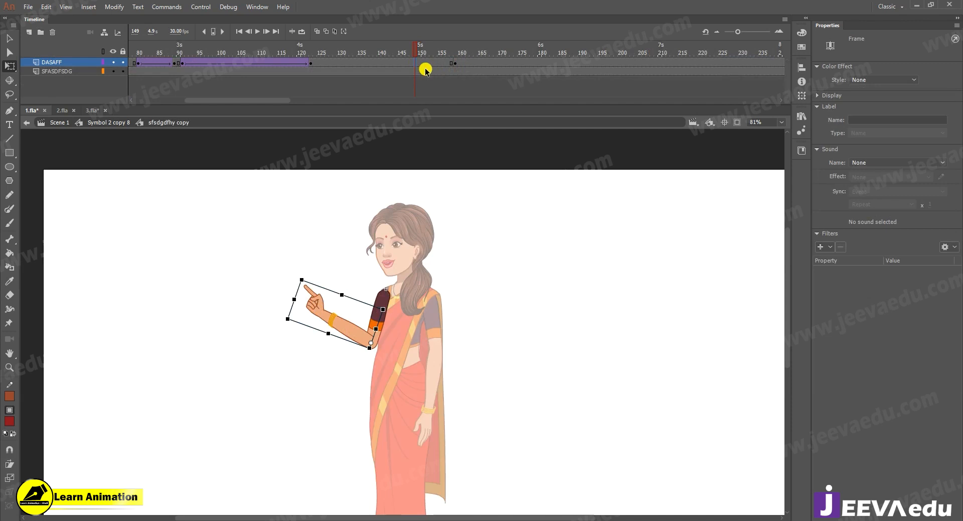
{"action": "right_click", "coordinate": [431, 65]}
{"action": "left_click", "coordinate": [453, 92]}
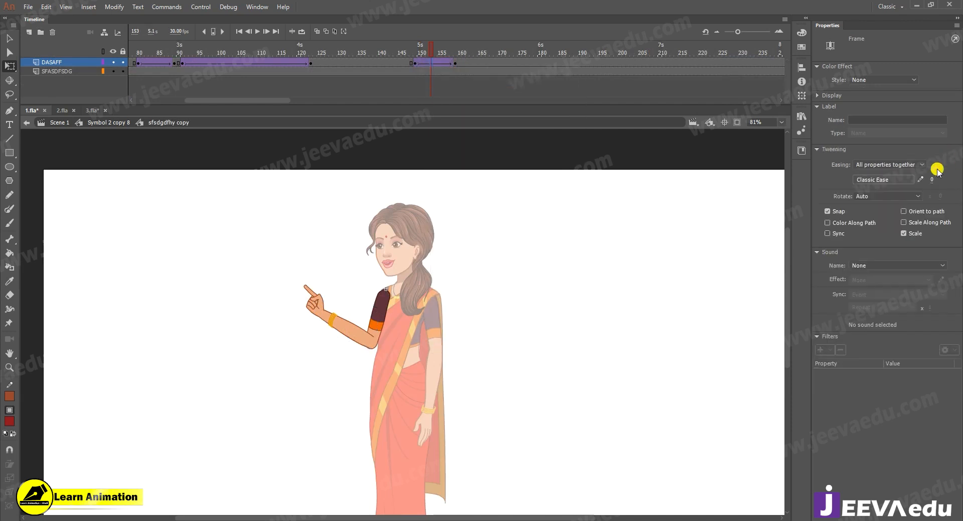
- Rotate the forearm down at frame 159 until it hangs beside the body, and check its motion from frame 149
{"action": "left_click", "coordinate": [456, 63]}
{"action": "left_click_drag", "start_coordinate": [301, 274], "coordinate": [355, 339]}
{"action": "key", "text": "z"}
{"action": "left_click", "coordinate": [377, 330]}
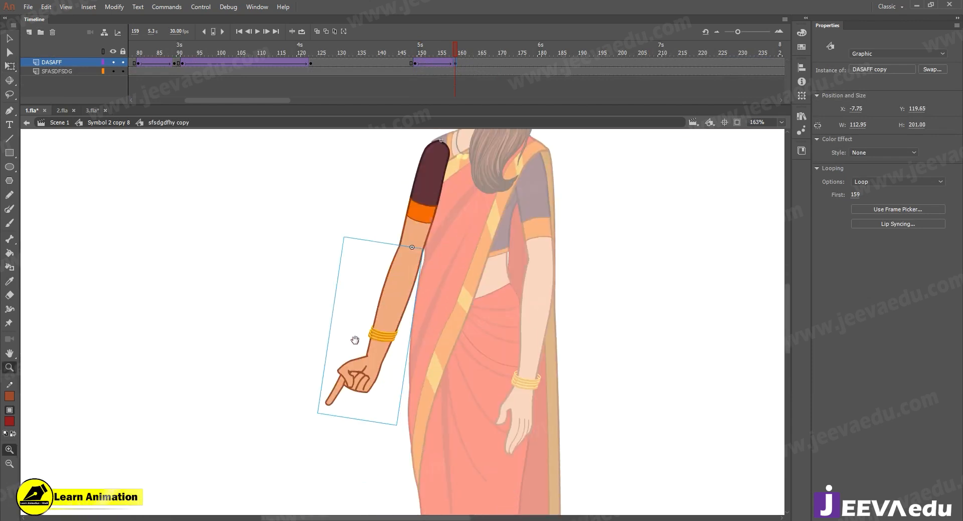
{"action": "left_click", "coordinate": [416, 63]}
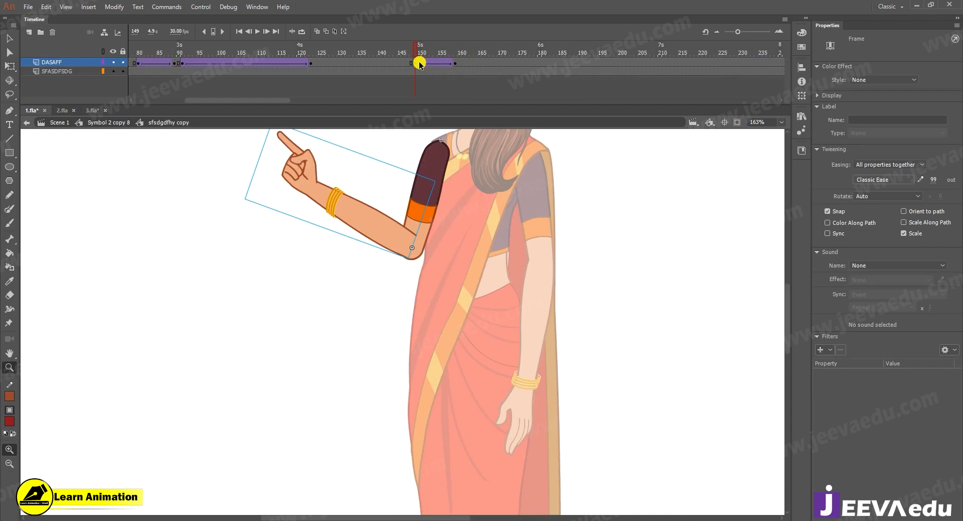
{"action": "left_click", "coordinate": [419, 63]}
{"action": "left_click", "coordinate": [424, 64]}
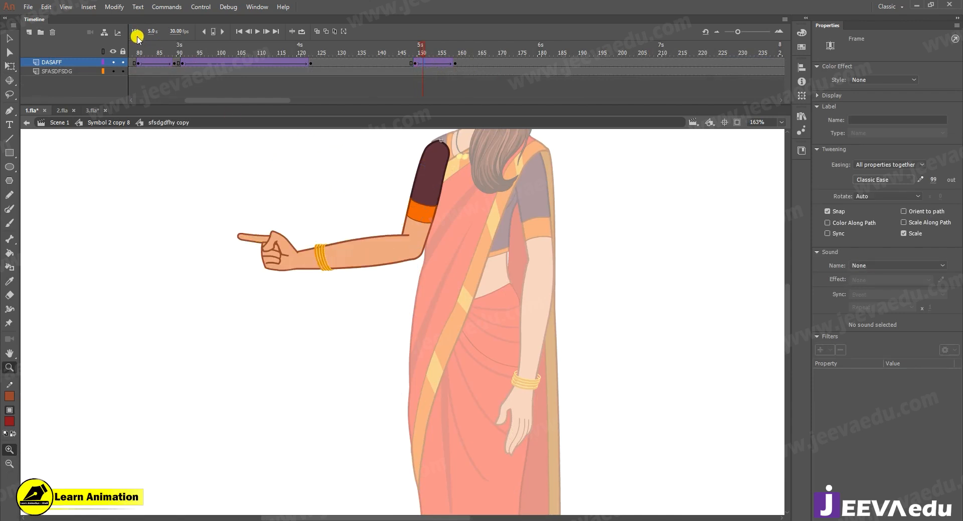
- Open the forearm symbol and insert keyframes at frames 159 and 149 on Layer_2 and SDFAFGSDFG
{"action": "left_click", "coordinate": [455, 63]}
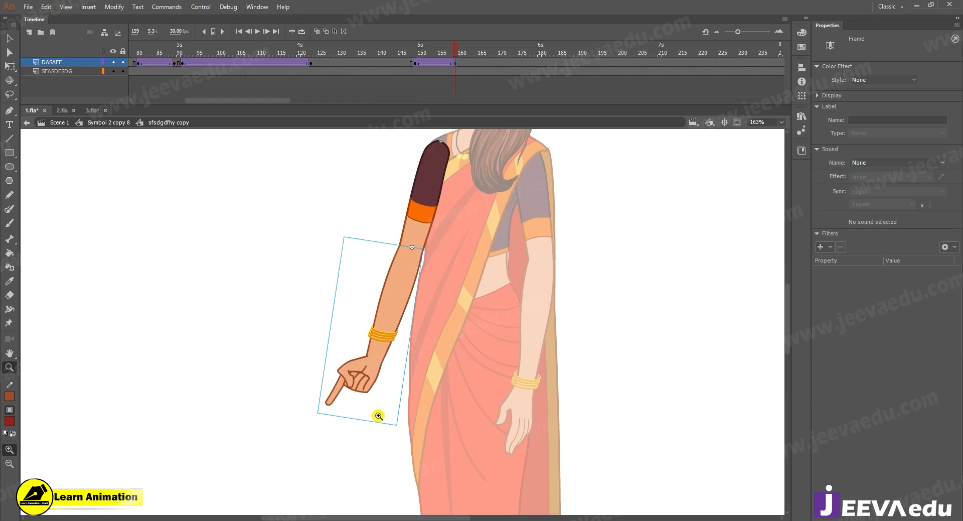
{"action": "left_click", "coordinate": [376, 412]}
{"action": "key", "text": "v"}
{"action": "double_click", "coordinate": [391, 380]}
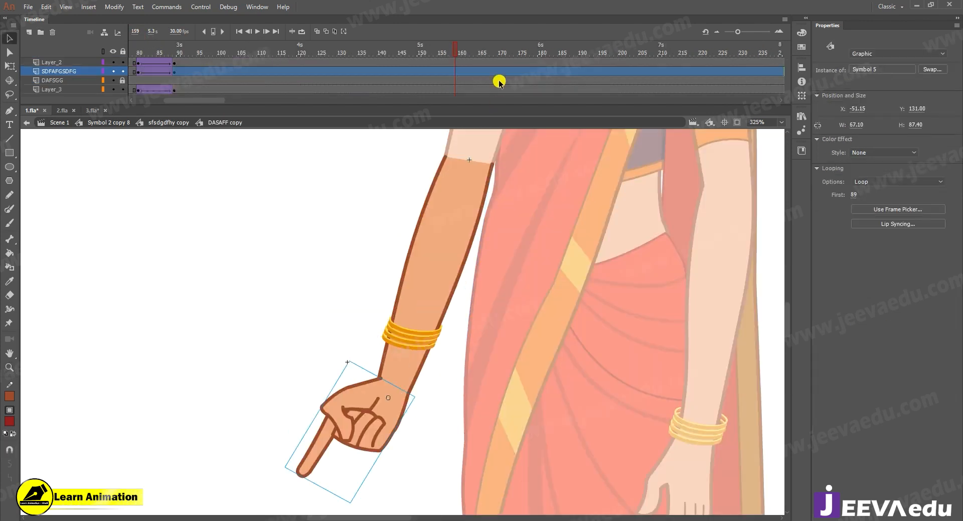
{"action": "left_click", "coordinate": [455, 71]}
{"action": "key", "text": "F6"}
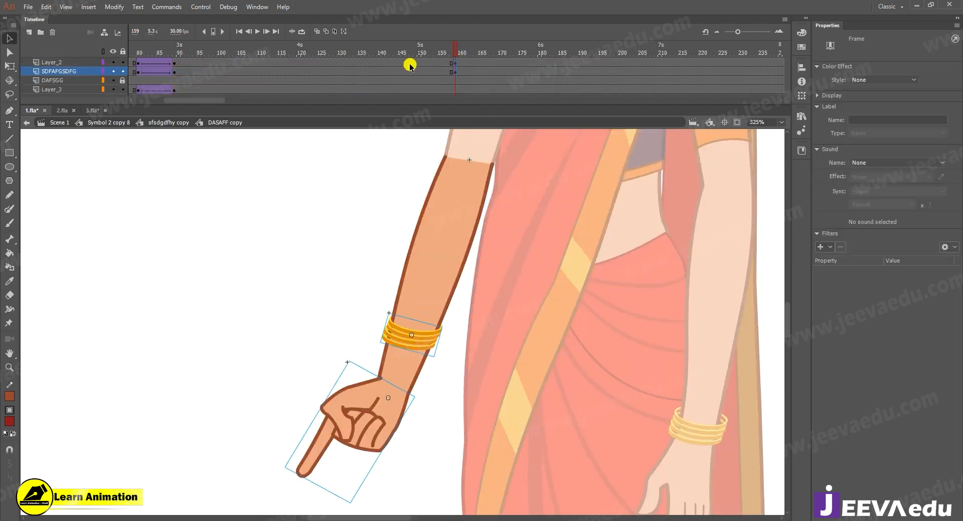
{"action": "left_click", "coordinate": [416, 69]}
{"action": "key", "text": "F6"}
- Insert keyframes on Layer_3 at frames 149 and 159, clearing the misplaced one at frame 158
{"action": "left_click", "coordinate": [417, 90]}
{"action": "key", "text": "F6"}
{"action": "left_click", "coordinate": [452, 89]}
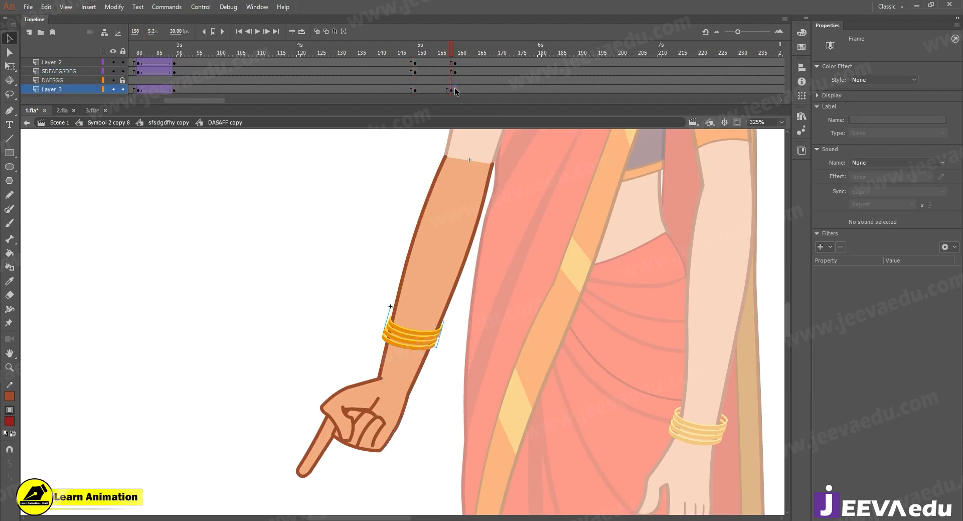
{"action": "right_click", "coordinate": [452, 90]}
{"action": "left_click", "coordinate": [482, 184]}
- Create classic tweens between frames 149 and 159 on Layer_2, SDFAFGSDFG and Layer_3
{"action": "left_click", "coordinate": [434, 67]}
{"action": "right_click", "coordinate": [432, 68]}
{"action": "left_click", "coordinate": [466, 98]}
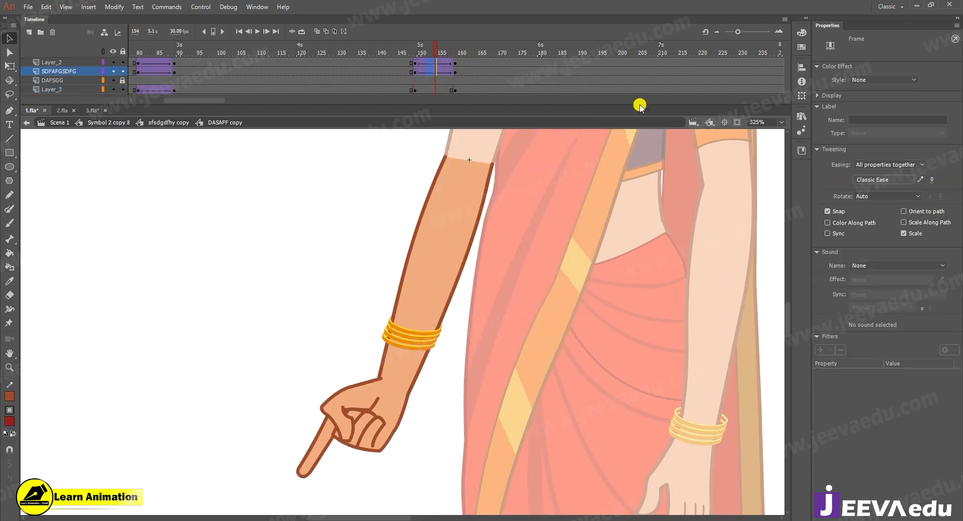
{"action": "right_click", "coordinate": [427, 90]}
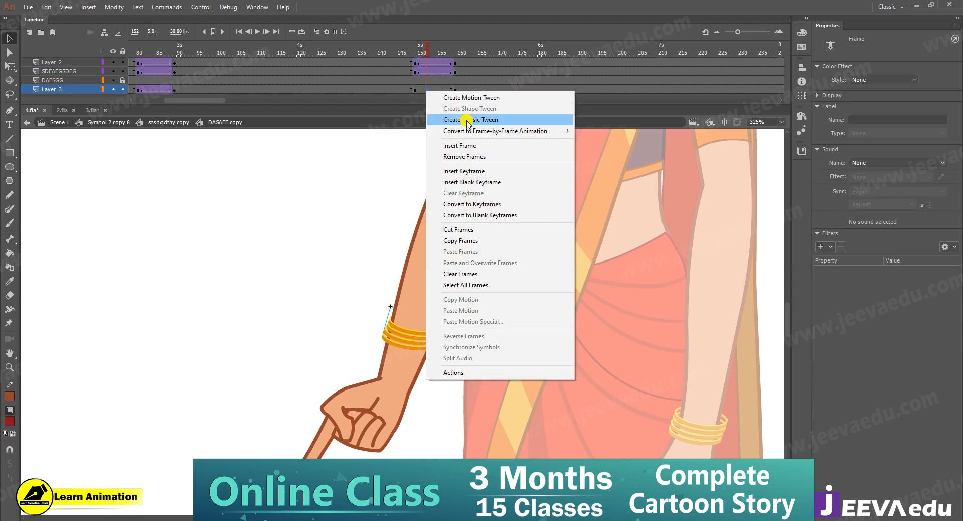
{"action": "left_click", "coordinate": [467, 120]}
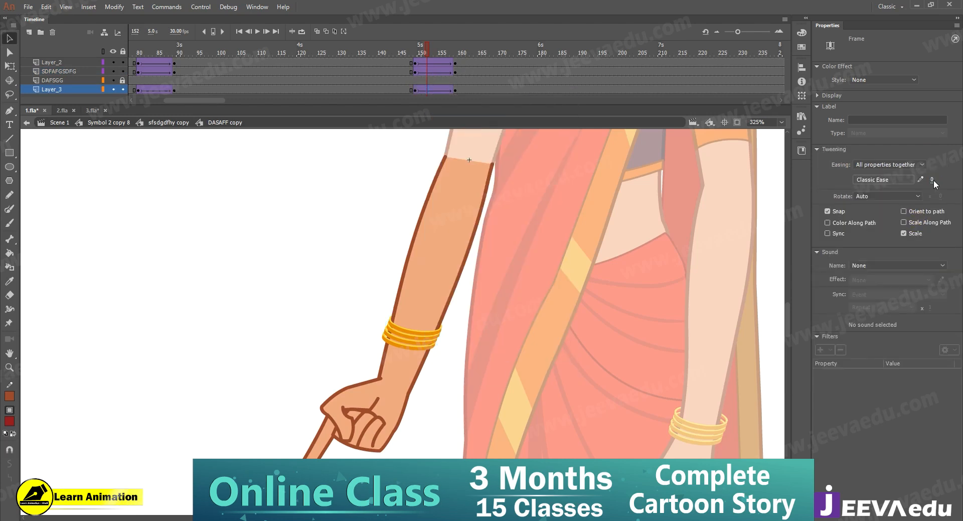
- Select both bangle parts at frame 159 and slide them down the forearm to the wrist
{"action": "left_click", "coordinate": [454, 52]}
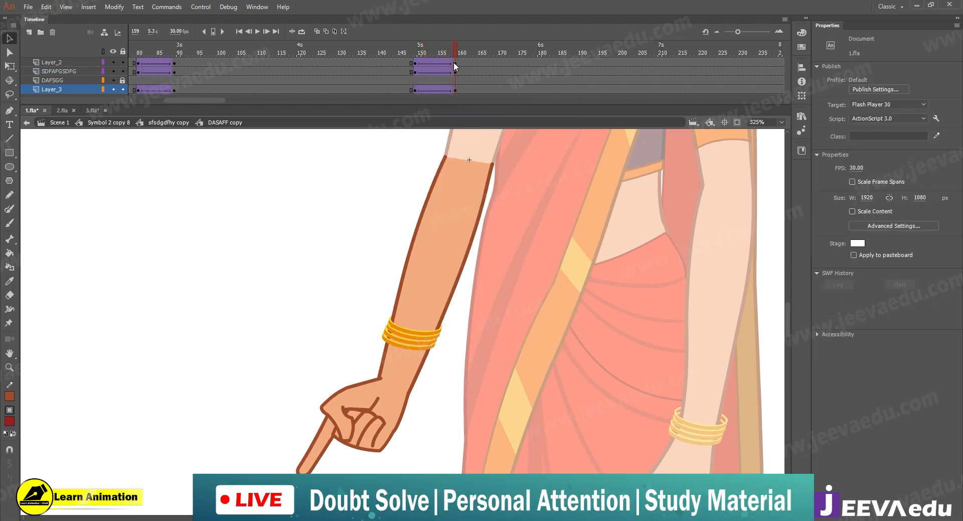
{"action": "left_click", "coordinate": [353, 402]}
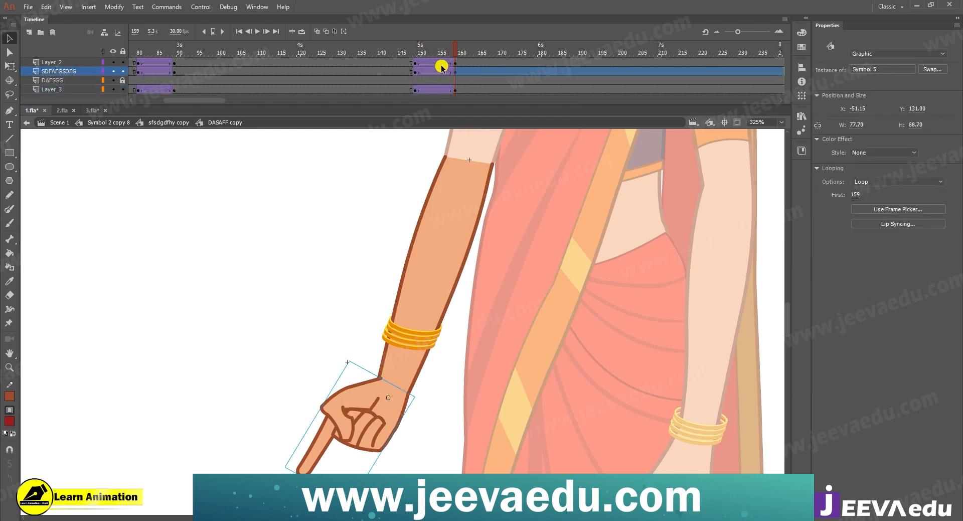
{"action": "left_click", "coordinate": [424, 339]}
{"action": "key", "text": "ctrl+="}
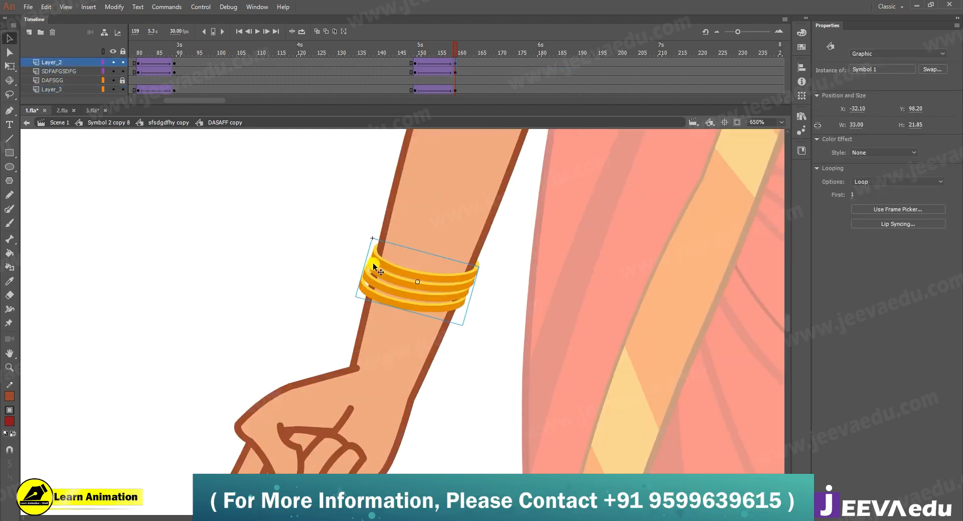
{"action": "left_click", "coordinate": [375, 281], "text": "shift"}
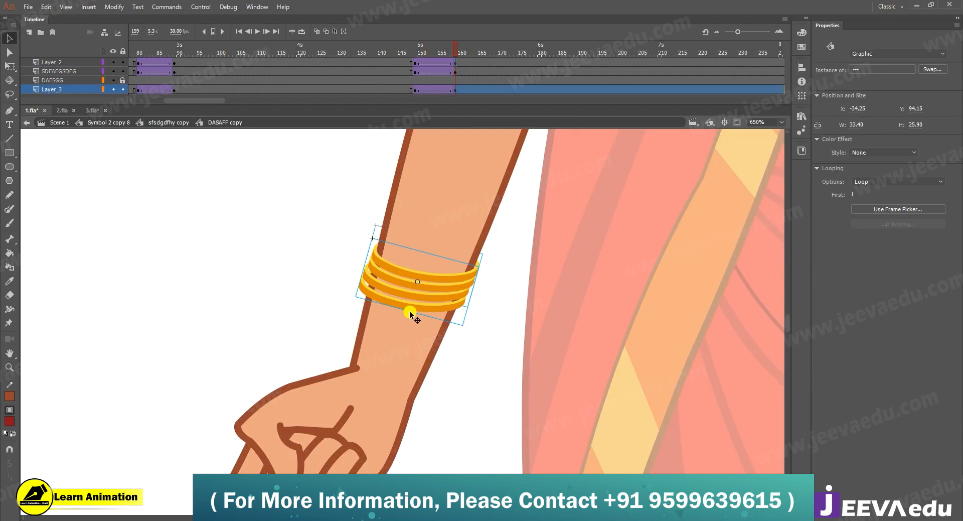
{"action": "left_click_drag", "start_coordinate": [409, 313], "coordinate": [385, 388]}
{"action": "key", "text": "z"}
{"action": "left_click", "coordinate": [384, 386], "text": "alt"}
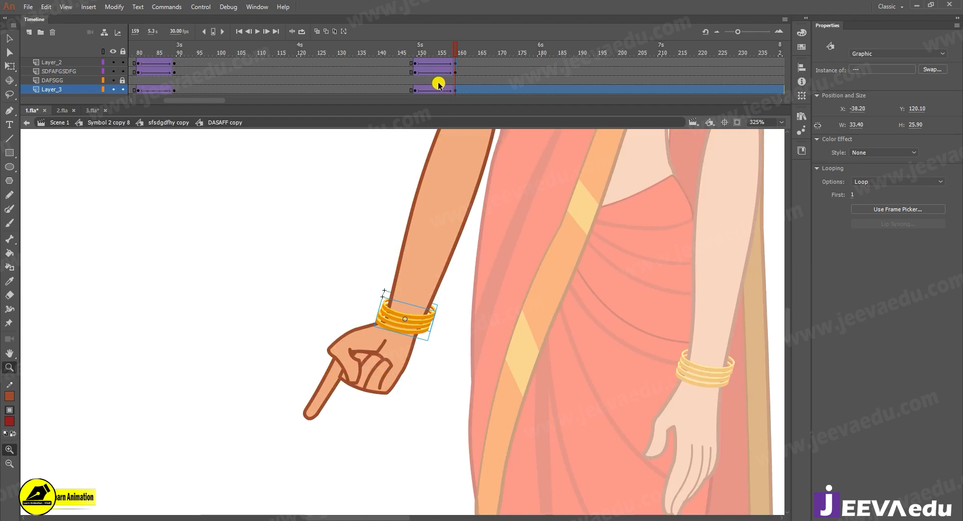
- Open the hand symbol and switch the pointing hand to open-palm pose 1 at frame 151 using the Frame Picker
{"action": "left_click", "coordinate": [451, 71]}
{"action": "left_click", "coordinate": [424, 72]}
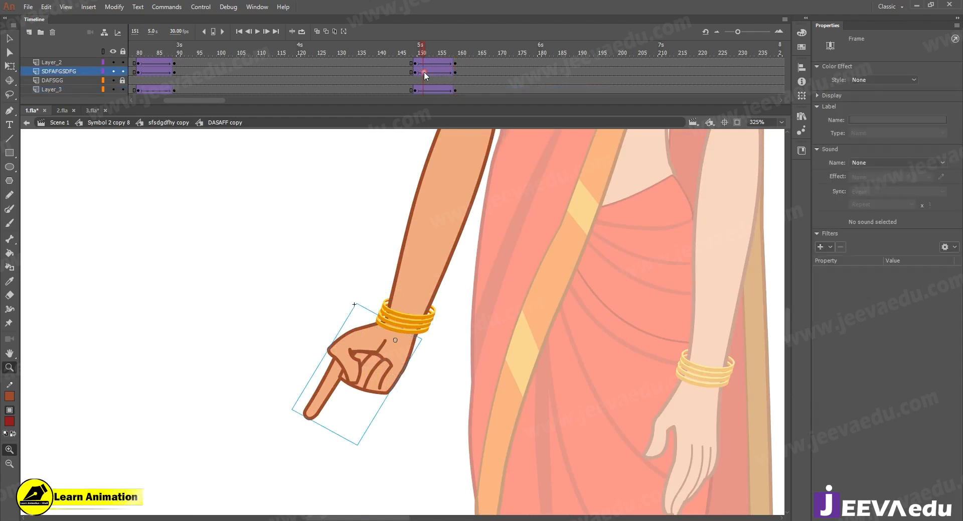
{"action": "left_click", "coordinate": [456, 72]}
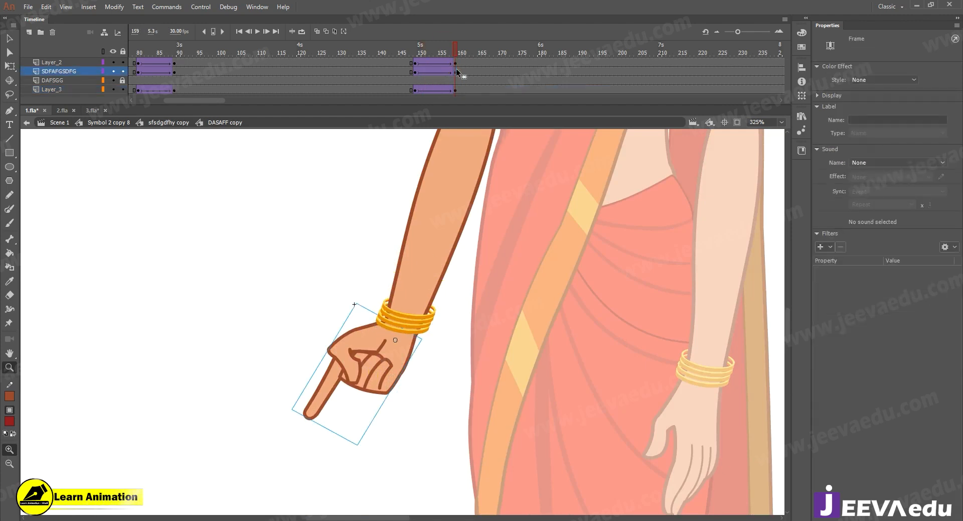
{"action": "key", "text": "v"}
{"action": "double_click", "coordinate": [374, 361]}
{"action": "left_click", "coordinate": [427, 62]}
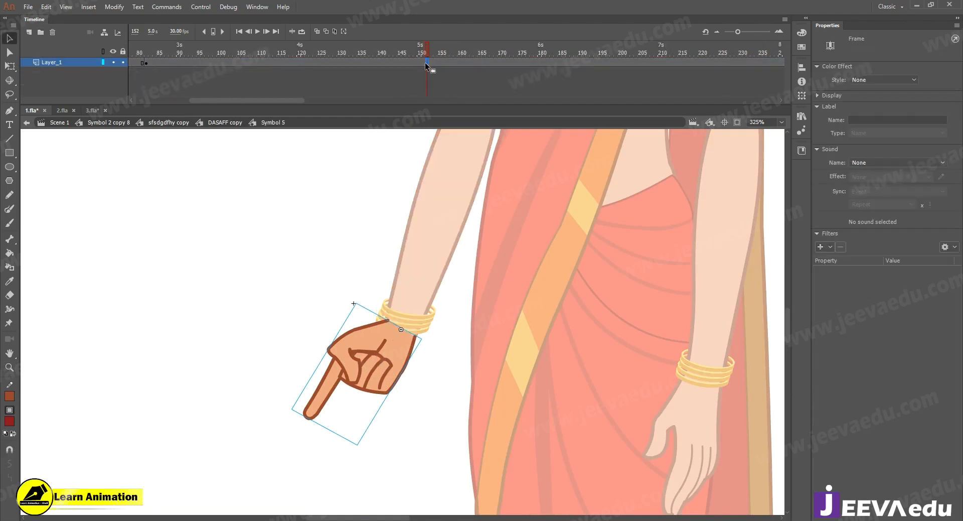
{"action": "left_click", "coordinate": [425, 64]}
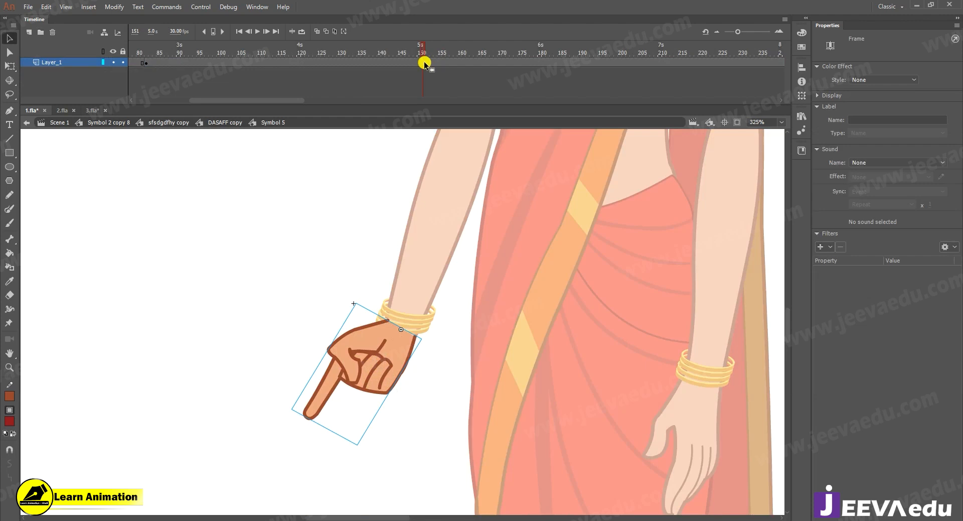
{"action": "left_click", "coordinate": [369, 357]}
{"action": "left_click", "coordinate": [897, 209]}
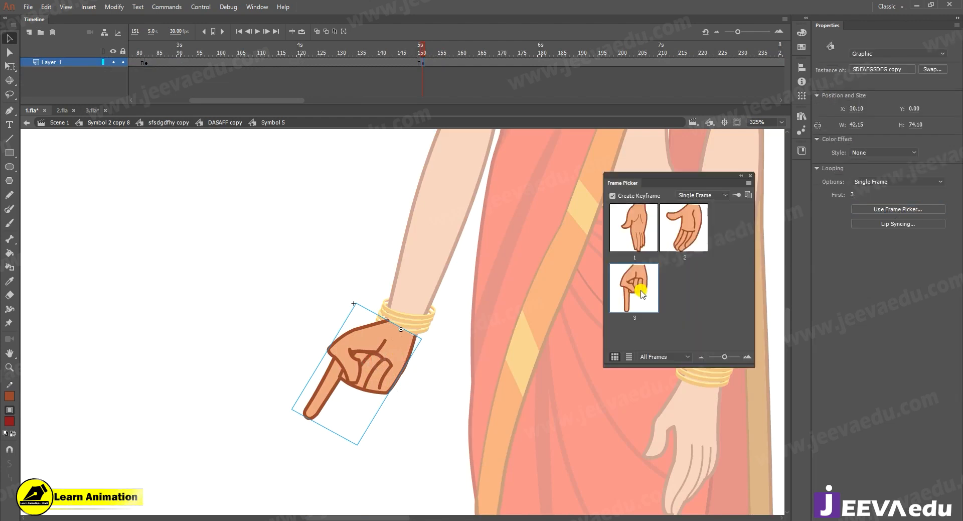
{"action": "left_click", "coordinate": [699, 232]}
{"action": "left_click", "coordinate": [651, 236]}
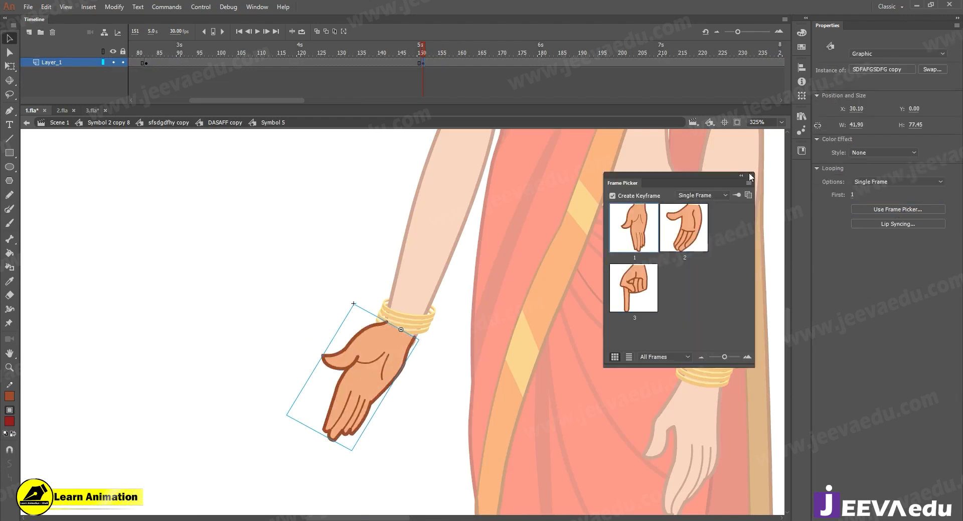
{"action": "left_click", "coordinate": [750, 175]}
{"action": "double_click", "coordinate": [341, 182]}
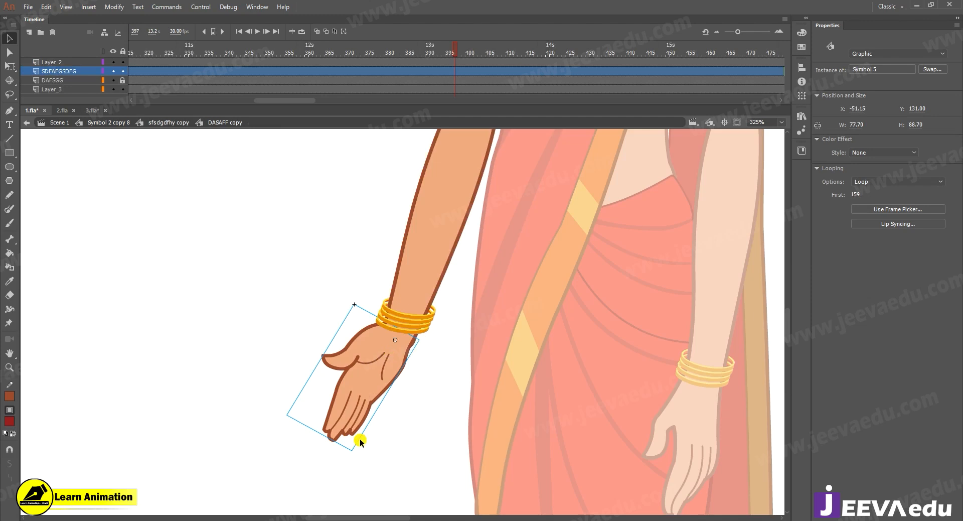
- Rotate the open hand to hang down at the end of the forearm tween and shift it slightly to meet the wrist
{"action": "key", "text": "q"}
{"action": "left_click_drag", "start_coordinate": [303, 100], "coordinate": [231, 100]}
{"action": "scroll", "coordinate": [223, 91], "scroll_direction": "left", "scroll_amount": 3}
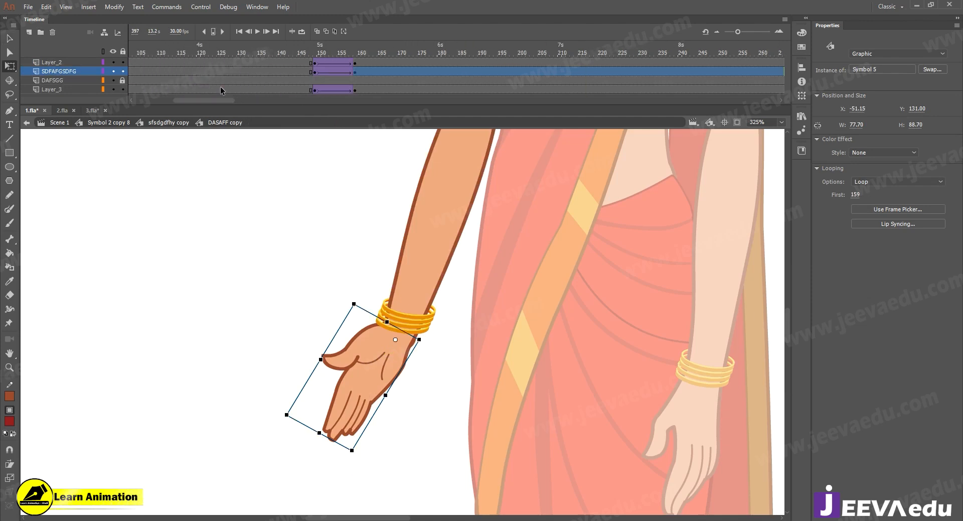
{"action": "left_click", "coordinate": [358, 73]}
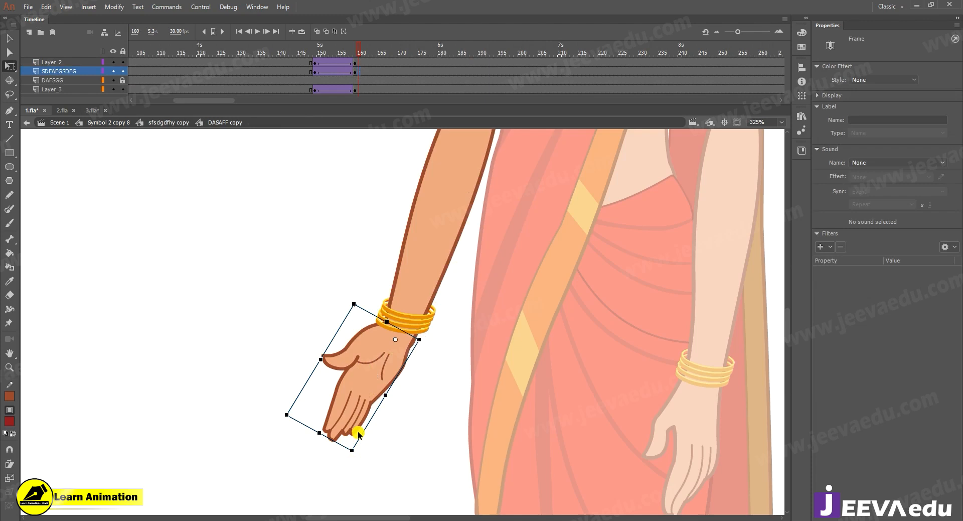
{"action": "left_click_drag", "start_coordinate": [369, 460], "coordinate": [407, 474]}
{"action": "key", "text": "z"}
{"action": "left_click", "coordinate": [388, 369]}
{"action": "key", "text": "v"}
{"action": "left_click_drag", "start_coordinate": [402, 293], "coordinate": [411, 293]}
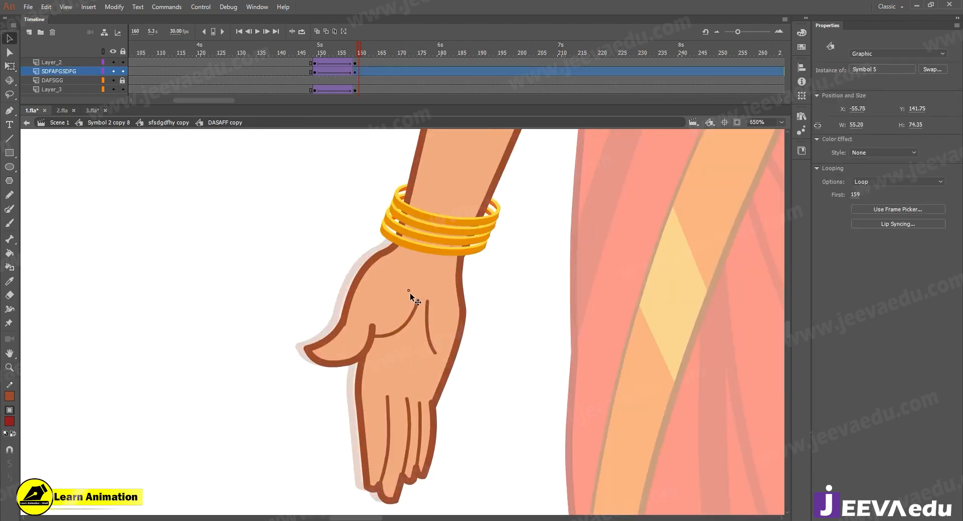
{"action": "key", "text": "z"}
{"action": "left_click", "coordinate": [408, 334], "text": "alt"}
{"action": "left_click", "coordinate": [396, 363], "text": "alt"}
{"action": "key", "text": "v"}
- Return to the full character in Symbol 2 copy 8 and rotate the whole lowered arm closer to the body
{"action": "double_click", "coordinate": [332, 334]}
{"action": "key", "text": "z"}
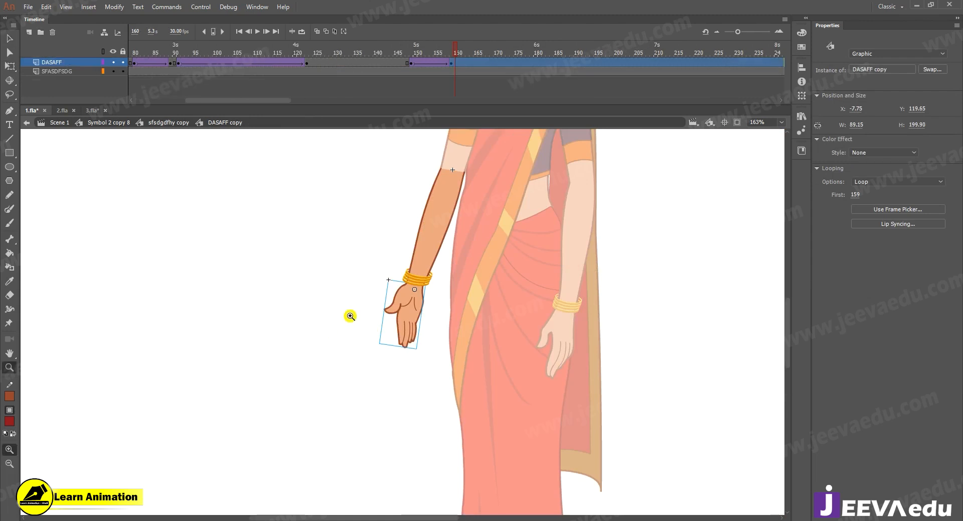
{"action": "left_click", "coordinate": [349, 313], "text": "alt"}
{"action": "key", "text": "q"}
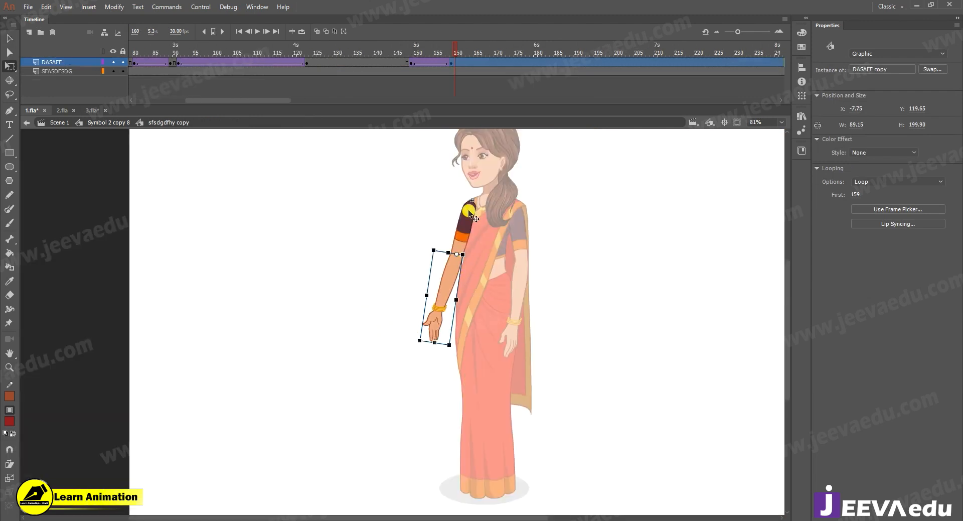
{"action": "double_click", "coordinate": [342, 308]}
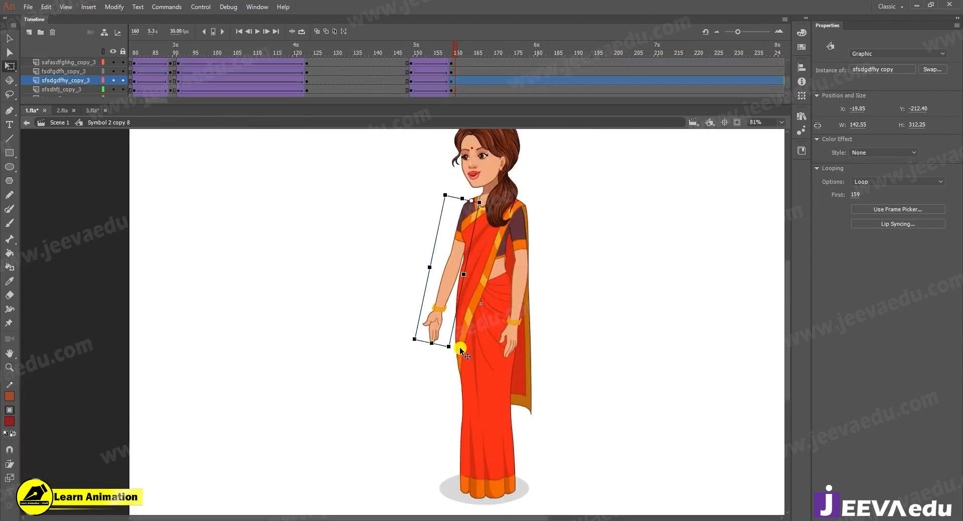
{"action": "left_click_drag", "start_coordinate": [460, 357], "coordinate": [462, 353]}
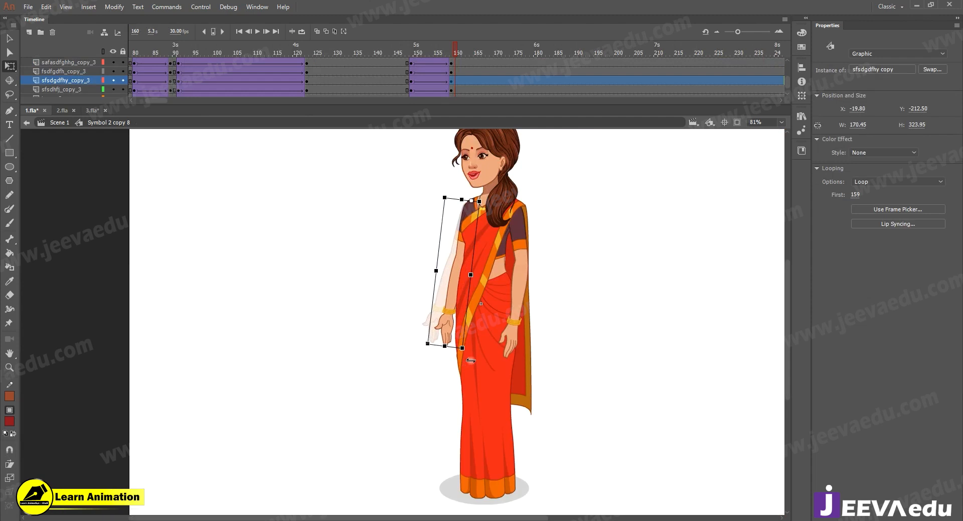
- Play back and scrub the arm-lowering motion from frame 148 to frame 159 to check it
{"action": "key", "text": "z"}
{"action": "left_click", "coordinate": [467, 260], "text": "alt"}
{"action": "left_click_drag", "start_coordinate": [444, 54], "coordinate": [409, 54]}
{"action": "key", "text": "Return"}
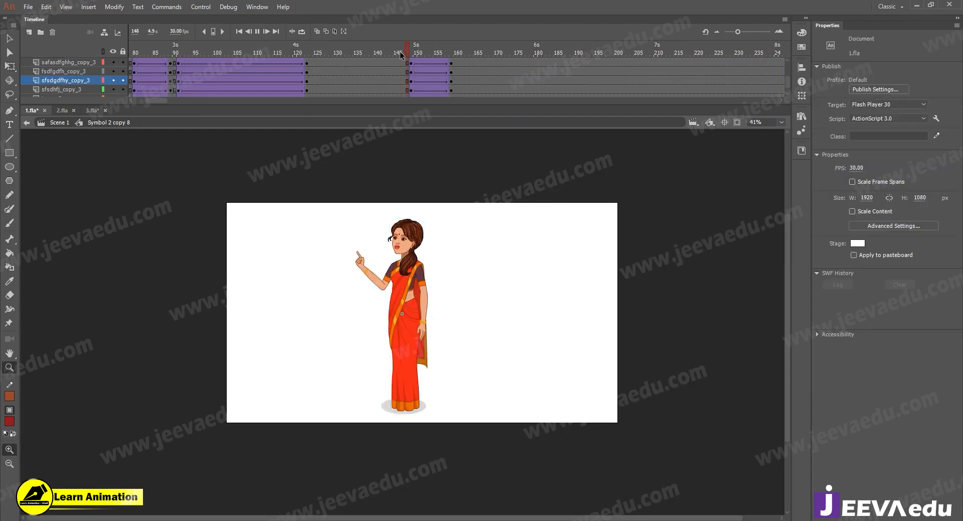
{"action": "left_click", "coordinate": [417, 53]}
{"action": "left_click", "coordinate": [430, 69]}
{"action": "scroll", "coordinate": [481, 80], "scroll_direction": "up", "scroll_amount": 5}
{"action": "left_click_drag", "start_coordinate": [430, 41], "coordinate": [445, 71]}
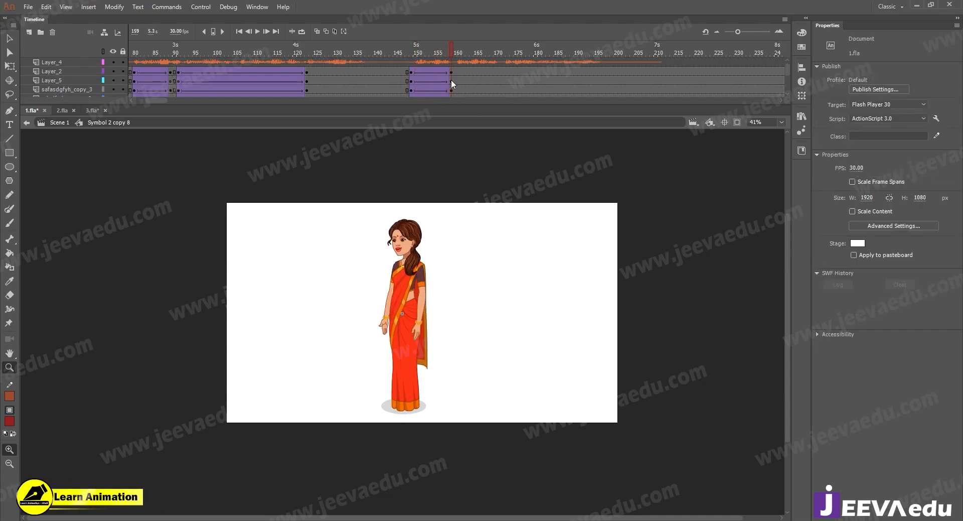
- Select the head, arms and upper-body parts at frame 159 and tilt them slightly forward around the waist
{"action": "left_click", "coordinate": [371, 307]}
{"action": "key", "text": "v"}
{"action": "left_click", "coordinate": [439, 193]}
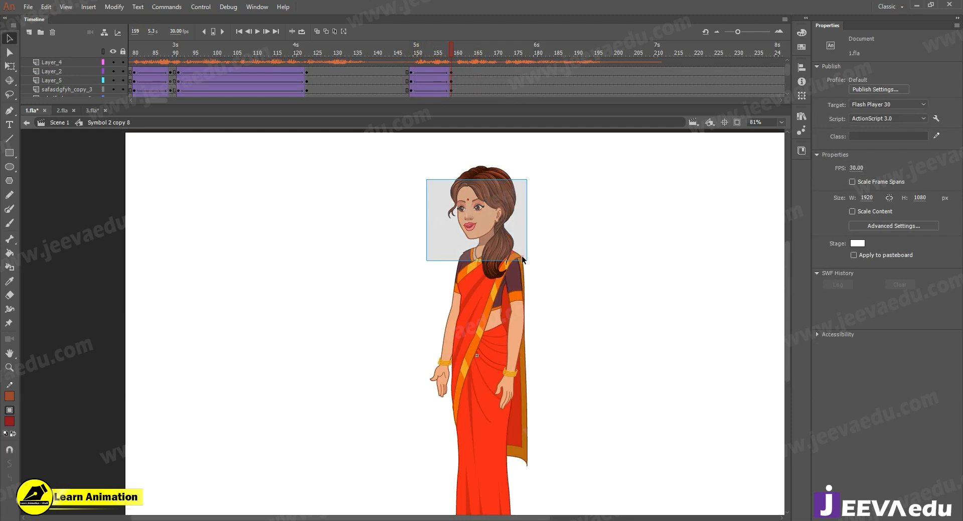
{"action": "key", "text": "ctrl+a"}
{"action": "key", "text": "q"}
{"action": "left_click_drag", "start_coordinate": [475, 314], "coordinate": [478, 333]}
{"action": "left_click_drag", "start_coordinate": [538, 162], "coordinate": [536, 163]}
{"action": "left_click", "coordinate": [553, 181]}
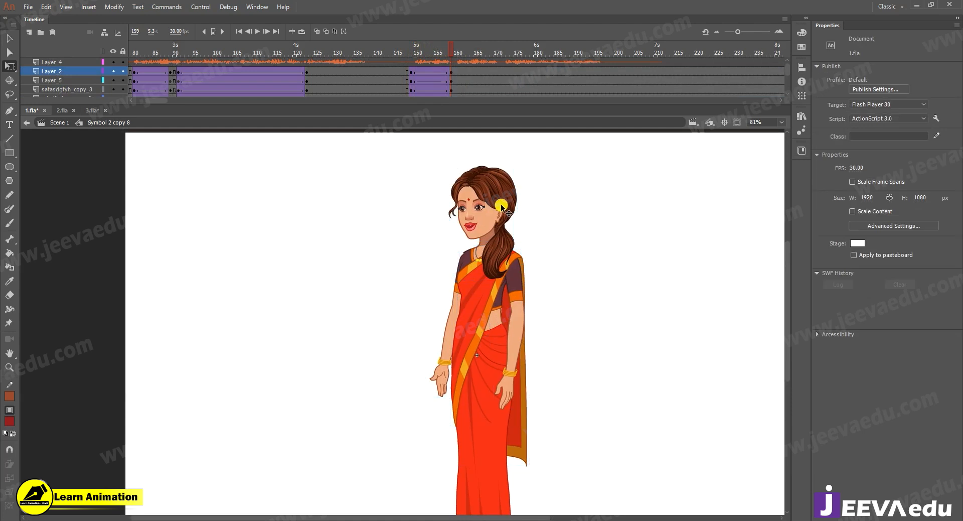
{"action": "left_click_drag", "start_coordinate": [428, 150], "coordinate": [531, 270]}
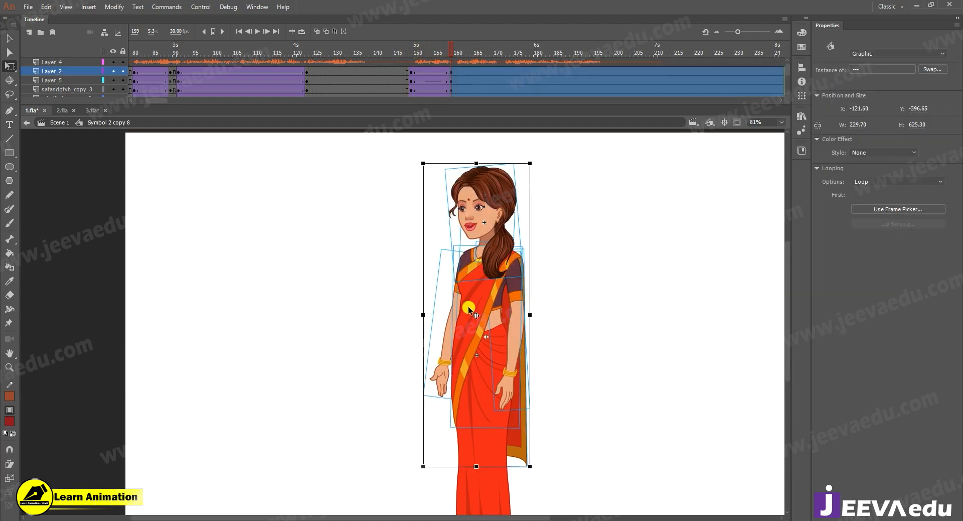
{"action": "left_click_drag", "start_coordinate": [484, 330], "coordinate": [486, 332]}
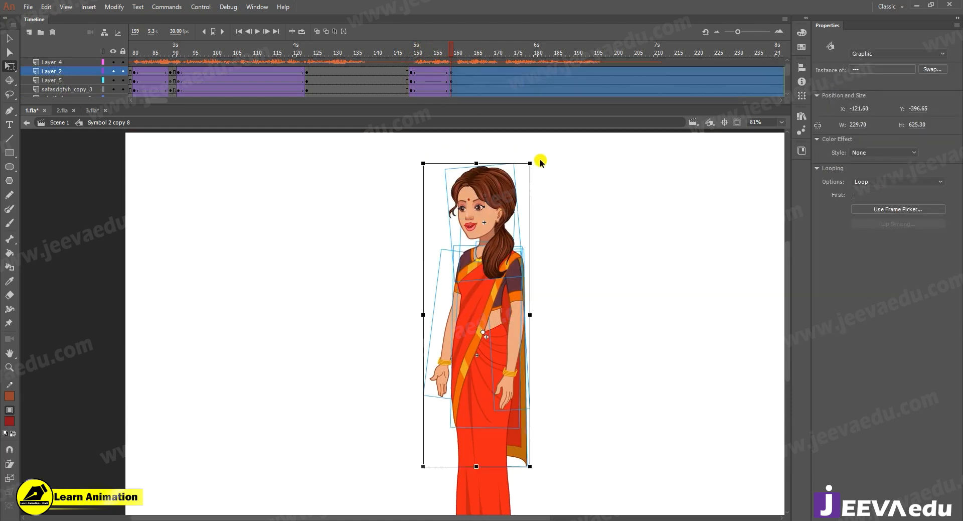
{"action": "left_click_drag", "start_coordinate": [536, 161], "coordinate": [533, 161]}
{"action": "left_click_drag", "start_coordinate": [450, 57], "coordinate": [453, 85]}
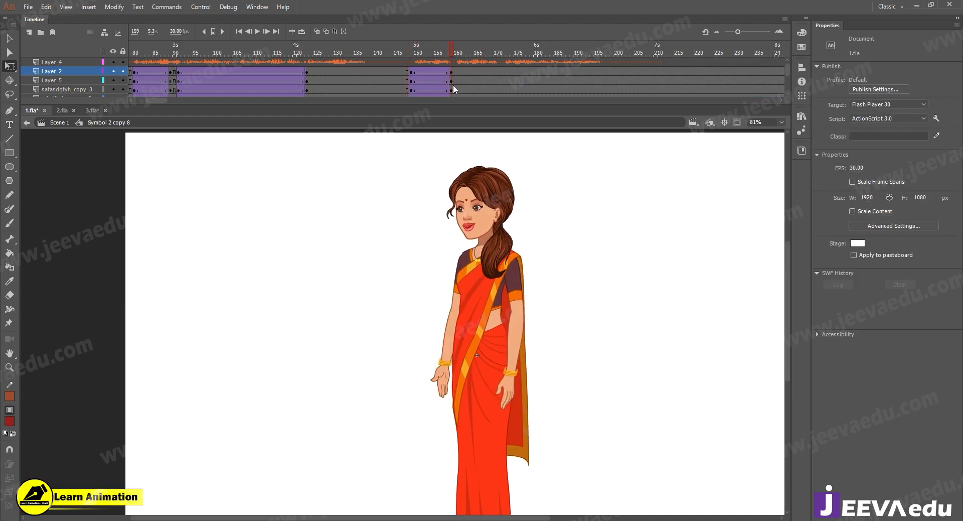
- Lean the upper body further forward around the waist at frame 159 and tilt the head slightly back
{"action": "left_click_drag", "start_coordinate": [466, 208], "coordinate": [558, 289]}
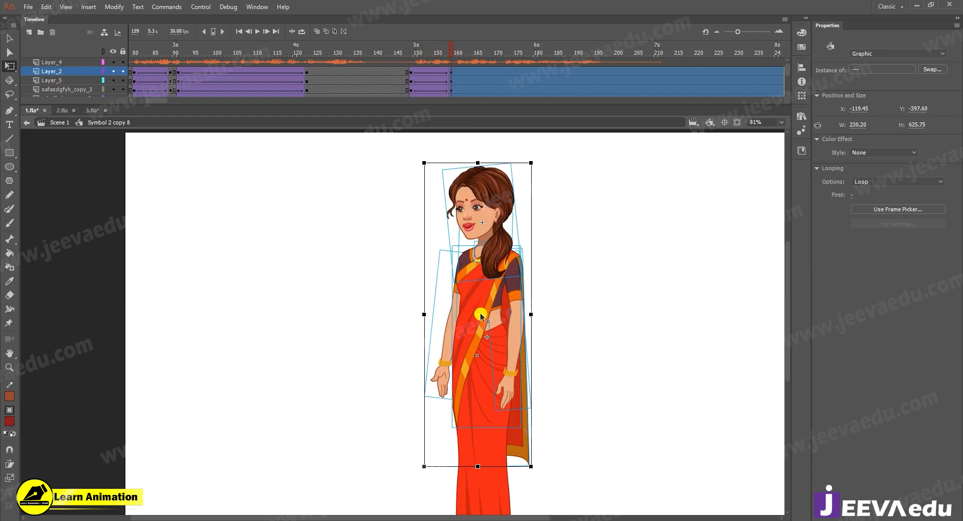
{"action": "left_click_drag", "start_coordinate": [483, 333], "coordinate": [483, 334]}
{"action": "mouse_move", "coordinate": [536, 163]}
{"action": "left_mouse_down"}
{"action": "mouse_move", "coordinate": [511, 165]}
{"action": "mouse_move", "coordinate": [524, 173]}
{"action": "left_mouse_up"}
{"action": "left_click", "coordinate": [533, 163]}
{"action": "left_click", "coordinate": [504, 181]}
{"action": "left_click_drag", "start_coordinate": [454, 46], "coordinate": [428, 80]}
{"action": "left_click_drag", "start_coordinate": [447, 86], "coordinate": [451, 88]}
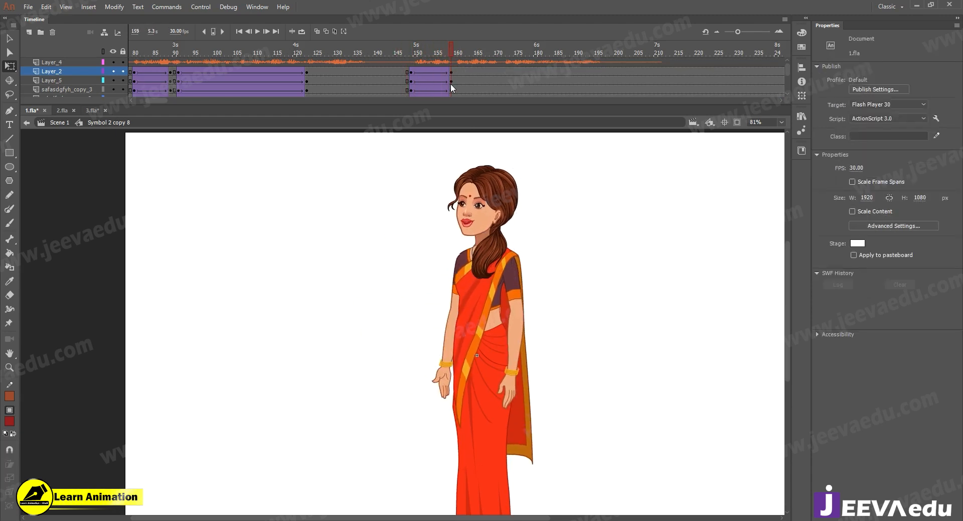
- Rotate the upper body back upright around the waist at frame 159 and tilt the head forward
{"action": "left_click_drag", "start_coordinate": [415, 167], "coordinate": [538, 271]}
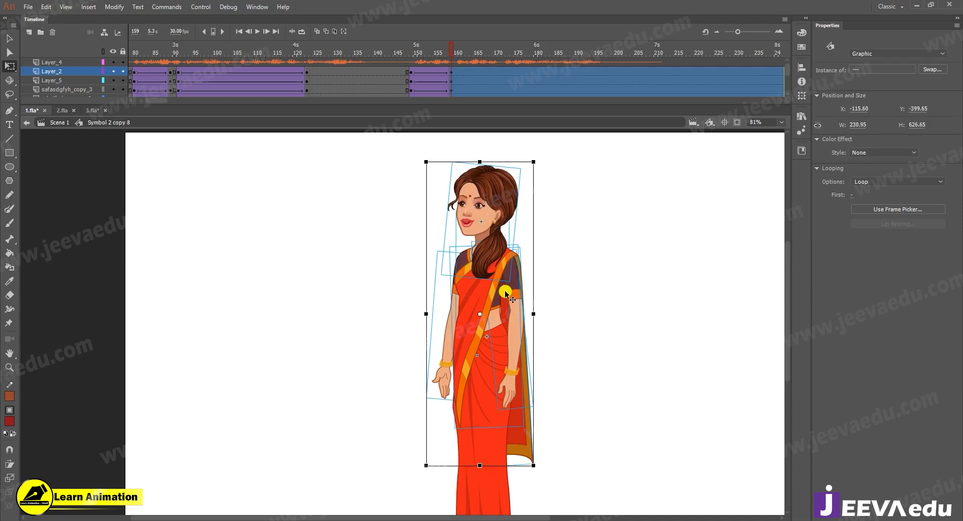
{"action": "left_click_drag", "start_coordinate": [537, 156], "coordinate": [548, 163]}
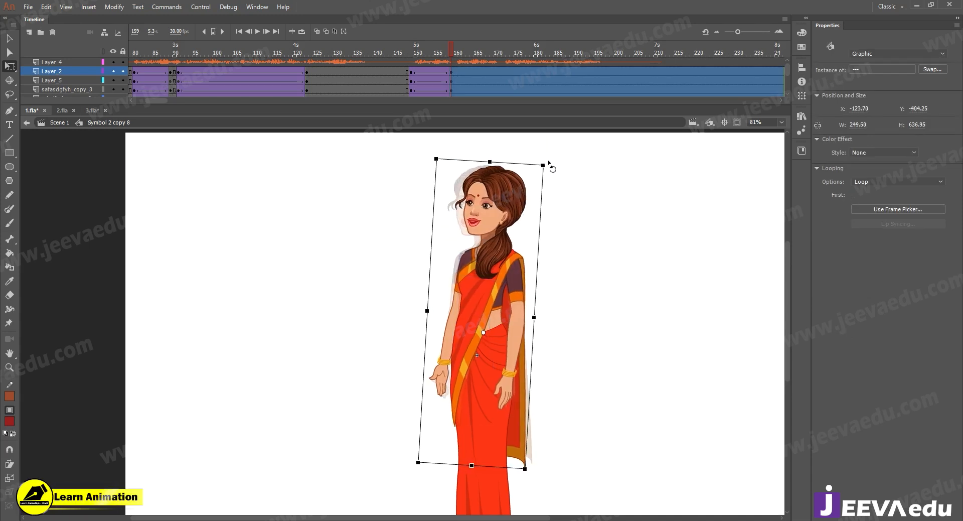
{"action": "left_click", "coordinate": [524, 178]}
{"action": "left_click_drag", "start_coordinate": [535, 163], "coordinate": [523, 173]}
{"action": "left_click_drag", "start_coordinate": [409, 53], "coordinate": [450, 77]}
- Nudge the arm on sfsdgdfhy_copy_3 slightly upward at frame 159 so the sleeve lines up with the shoulder
{"action": "key", "text": "z"}
{"action": "left_click", "coordinate": [440, 327]}
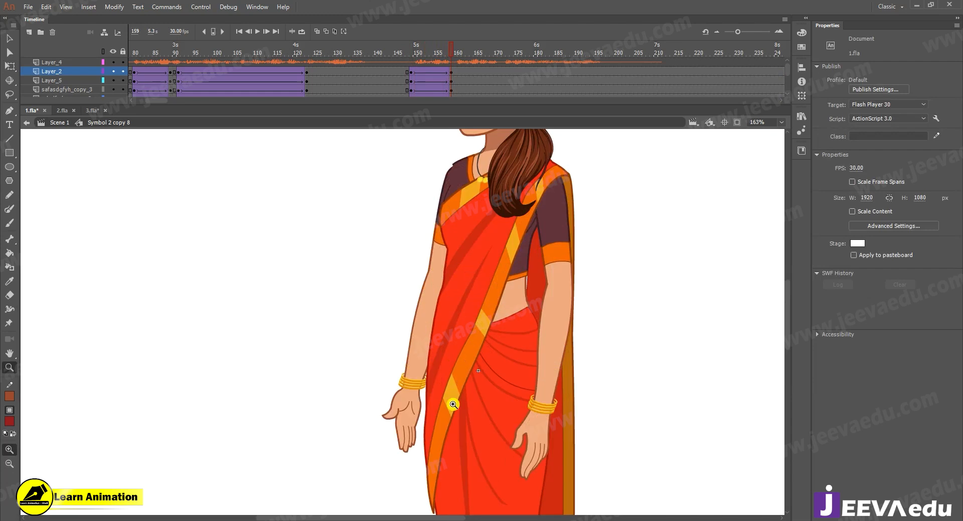
{"action": "left_click", "coordinate": [444, 413], "text": "alt"}
{"action": "left_click", "coordinate": [394, 226]}
{"action": "left_click", "coordinate": [441, 290]}
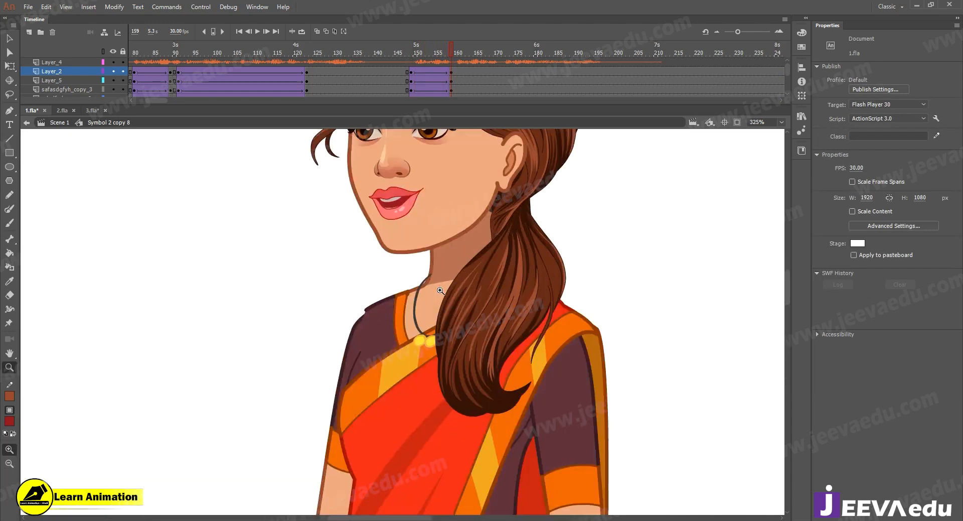
{"action": "left_click", "coordinate": [351, 345]}
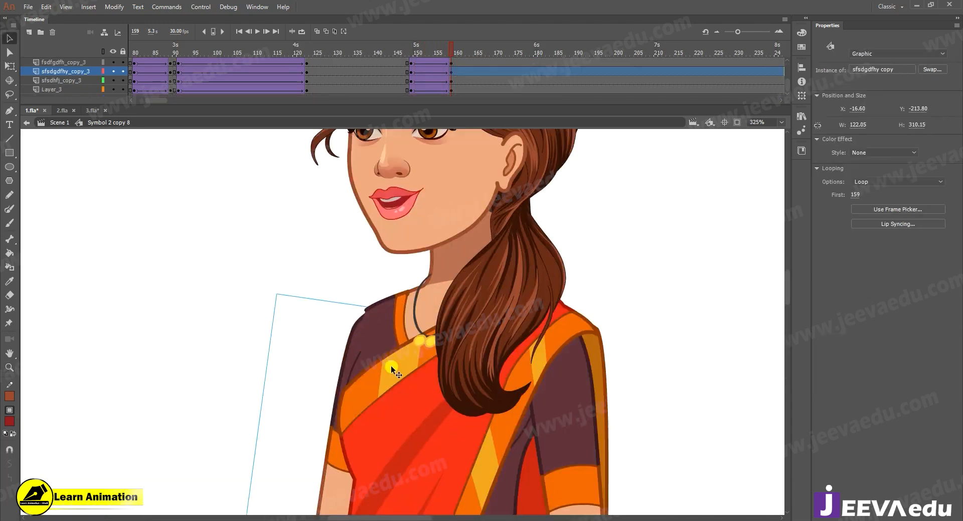
{"action": "key", "text": "Up"}
{"action": "key", "text": "Up"}
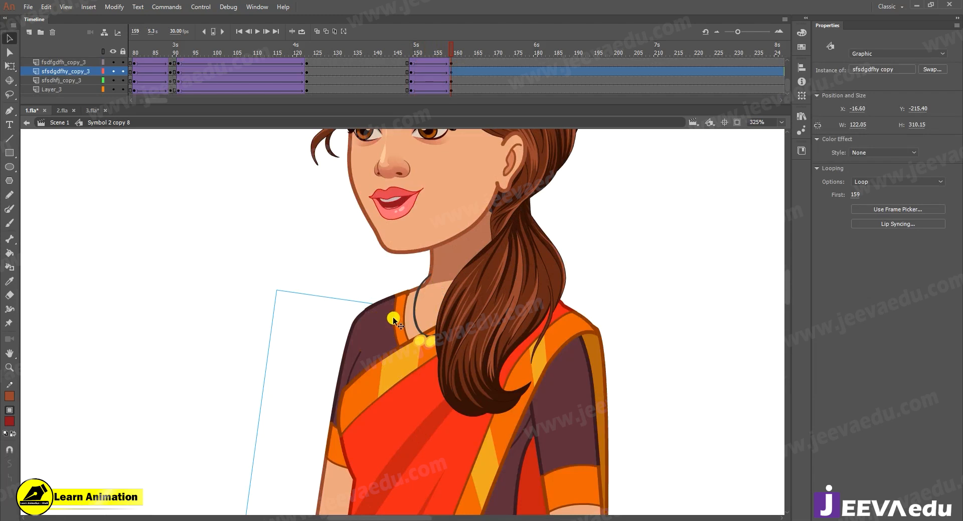
{"action": "key", "text": "z"}
{"action": "left_click", "coordinate": [422, 327]}
{"action": "left_click", "coordinate": [447, 353], "text": "alt"}
{"action": "left_click", "coordinate": [480, 265], "text": "alt"}
{"action": "left_click", "coordinate": [478, 331], "text": "alt"}
{"action": "left_click", "coordinate": [478, 333], "text": "alt"}
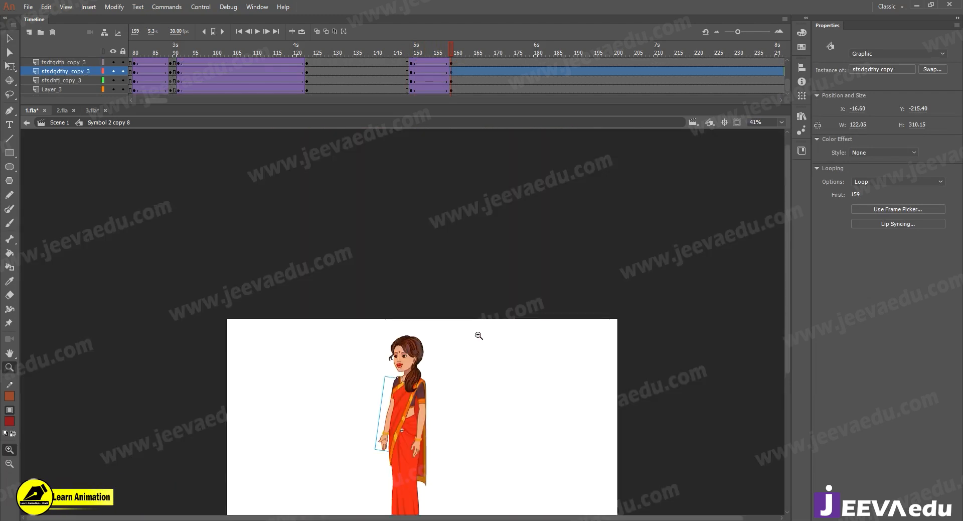
- Insert keyframes at frames 161 and 191 on all the body-part layers
{"action": "left_click", "coordinate": [431, 389], "text": "alt"}
{"action": "left_click", "coordinate": [411, 342]}
{"action": "left_click", "coordinate": [391, 322]}
{"action": "left_click_drag", "start_coordinate": [448, 52], "coordinate": [462, 130]}
{"action": "scroll", "coordinate": [479, 73], "scroll_direction": "up", "scroll_amount": 5}
{"action": "key", "text": "F6"}
{"action": "scroll", "coordinate": [531, 78], "scroll_direction": "up", "scroll_amount": 5}
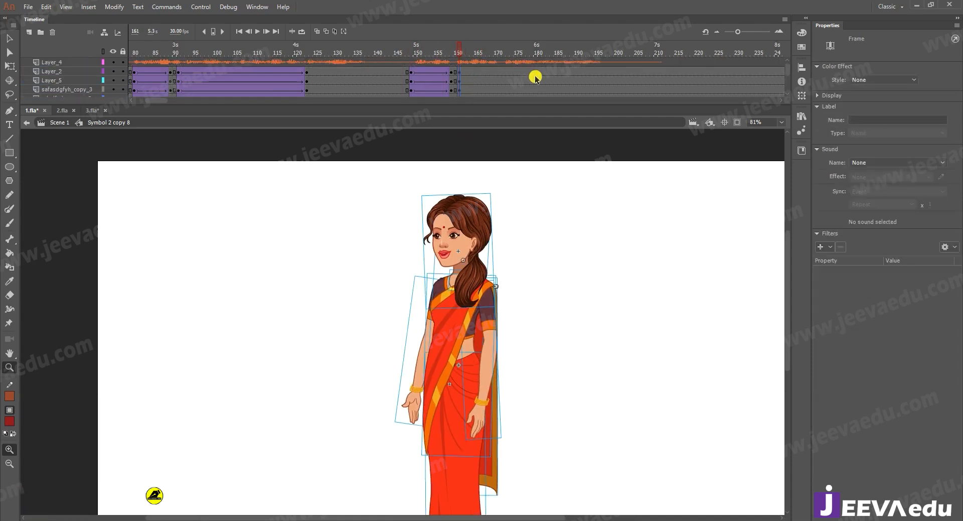
{"action": "left_click", "coordinate": [580, 75]}
{"action": "scroll", "coordinate": [581, 98], "scroll_direction": "down", "scroll_amount": 5}
- Create classic tweens between frames 161 and 191 on the body-part layers
{"action": "left_click_drag", "start_coordinate": [548, 89], "coordinate": [521, 74]}
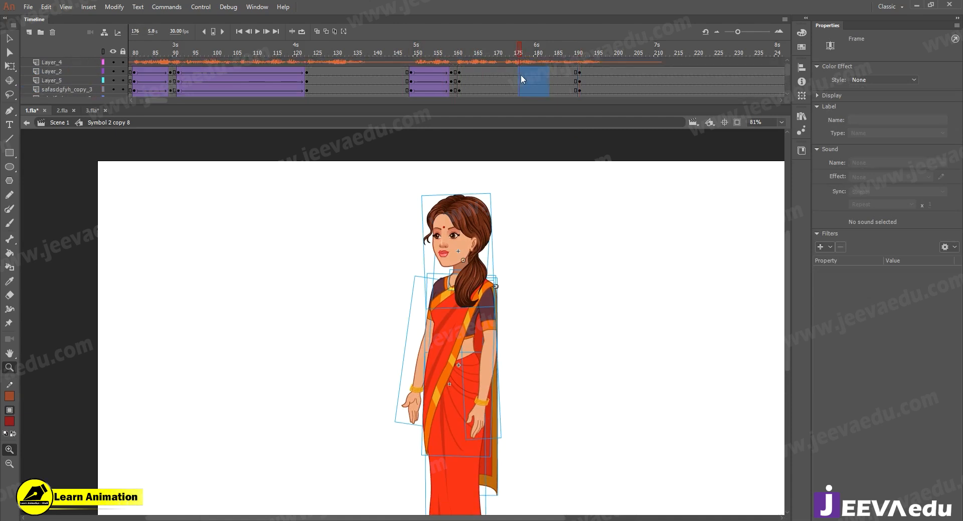
{"action": "right_click", "coordinate": [519, 72]}
{"action": "left_click", "coordinate": [557, 101]}
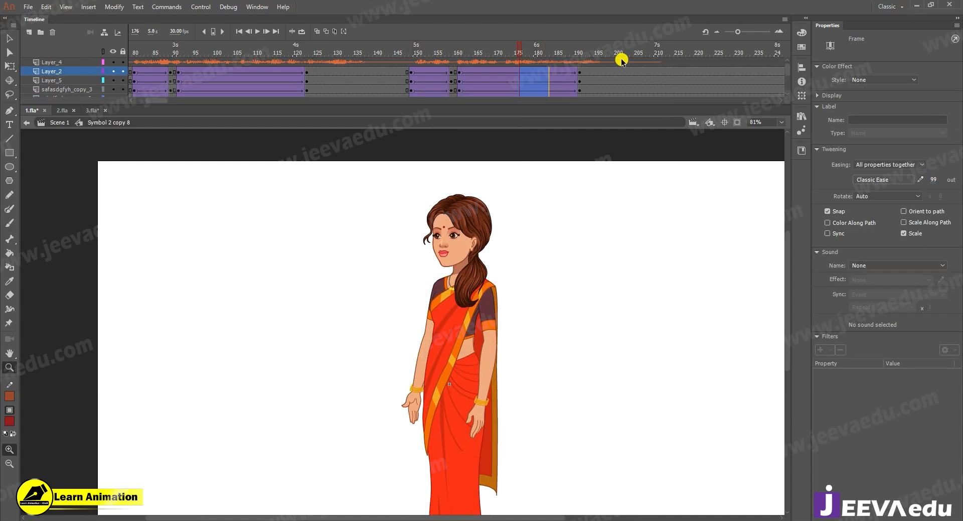
- At frame 191, move the upper body's transformation point to the waist and rotate the body slightly forward
{"action": "left_click", "coordinate": [581, 73]}
{"action": "key", "text": "v"}
{"action": "left_click_drag", "start_coordinate": [360, 171], "coordinate": [538, 327]}
{"action": "key", "text": "q"}
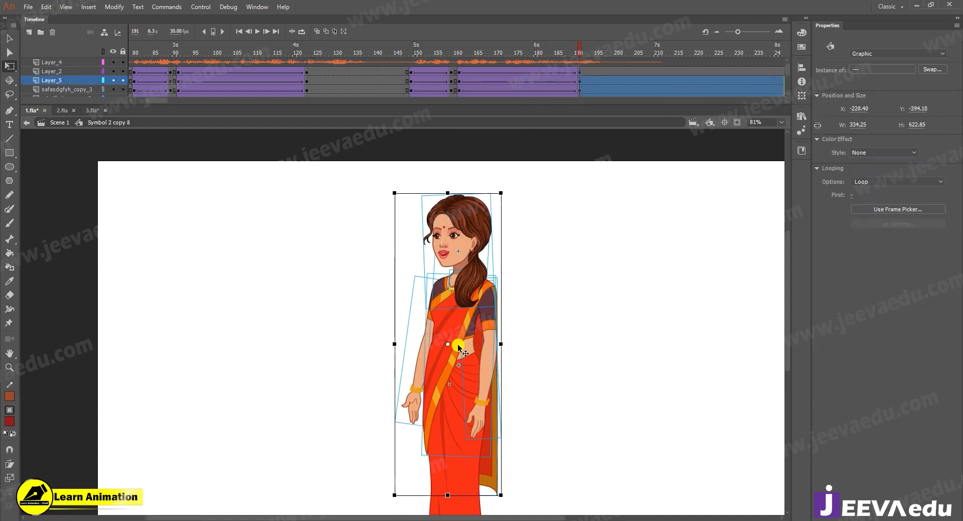
{"action": "left_click_drag", "start_coordinate": [449, 353], "coordinate": [451, 360]}
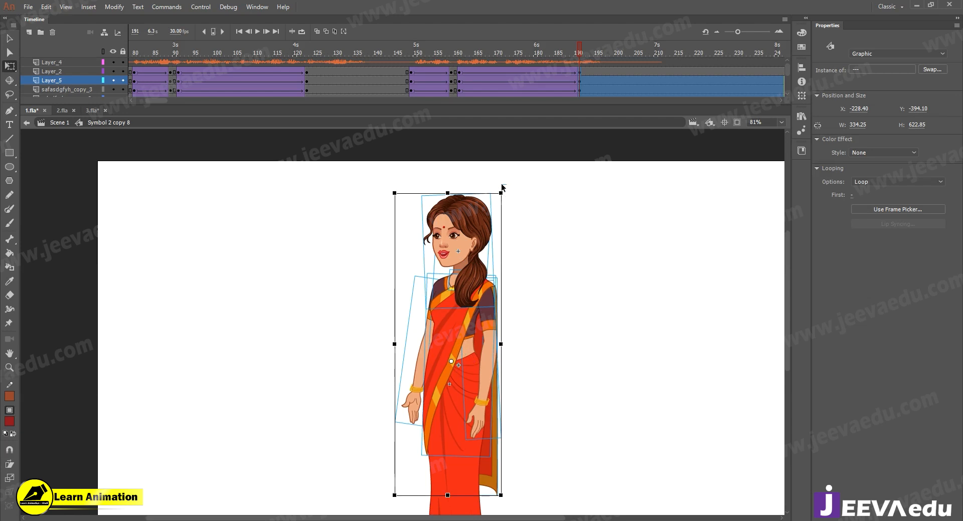
{"action": "left_click", "coordinate": [502, 185]}
{"action": "left_click_drag", "start_coordinate": [345, 176], "coordinate": [529, 295]}
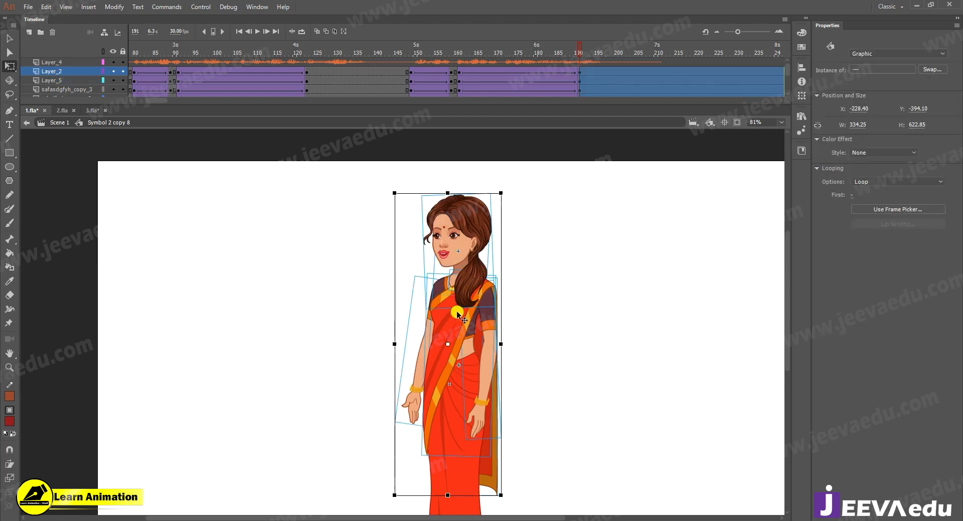
{"action": "left_click_drag", "start_coordinate": [452, 350], "coordinate": [456, 363]}
{"action": "mouse_move", "coordinate": [505, 183]}
{"action": "left_mouse_down"}
{"action": "mouse_move", "coordinate": [512, 193]}
{"action": "mouse_move", "coordinate": [500, 189]}
{"action": "mouse_move", "coordinate": [496, 200]}
{"action": "left_mouse_up"}
- Rotate the front arm at frame 191 so the hand hangs closer to the body, and slightly adjust the other arm
{"action": "left_click", "coordinate": [527, 209]}
{"action": "left_click", "coordinate": [479, 225]}
{"action": "left_click", "coordinate": [420, 384]}
{"action": "left_click_drag", "start_coordinate": [404, 441], "coordinate": [408, 447]}
{"action": "left_click", "coordinate": [480, 404]}
{"action": "left_click_drag", "start_coordinate": [509, 433], "coordinate": [508, 432]}
- Slightly adjust the back drape of the sari at frame 191 and rotate the sari torso back to vertical
{"action": "left_click", "coordinate": [501, 465]}
{"action": "left_click_drag", "start_coordinate": [512, 494], "coordinate": [512, 495]}
{"action": "left_click", "coordinate": [424, 430]}
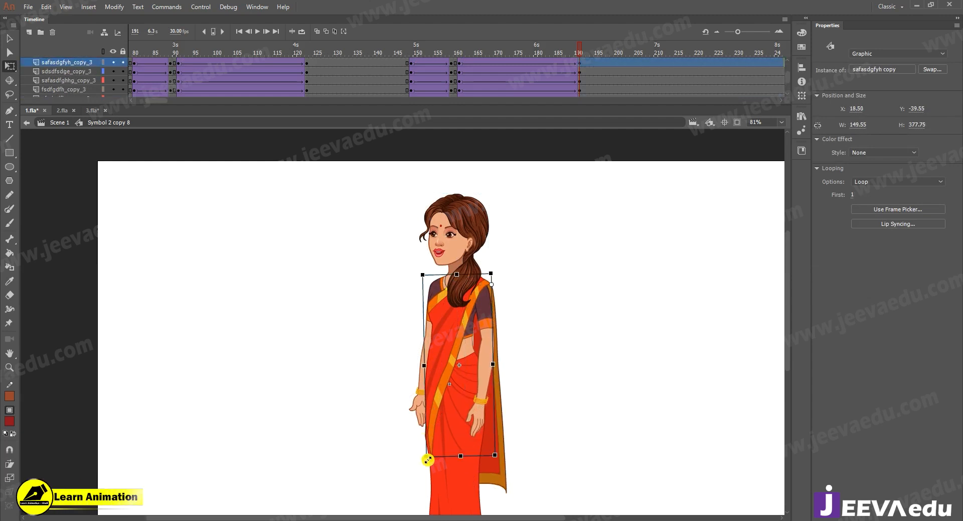
{"action": "left_click_drag", "start_coordinate": [427, 465], "coordinate": [421, 467]}
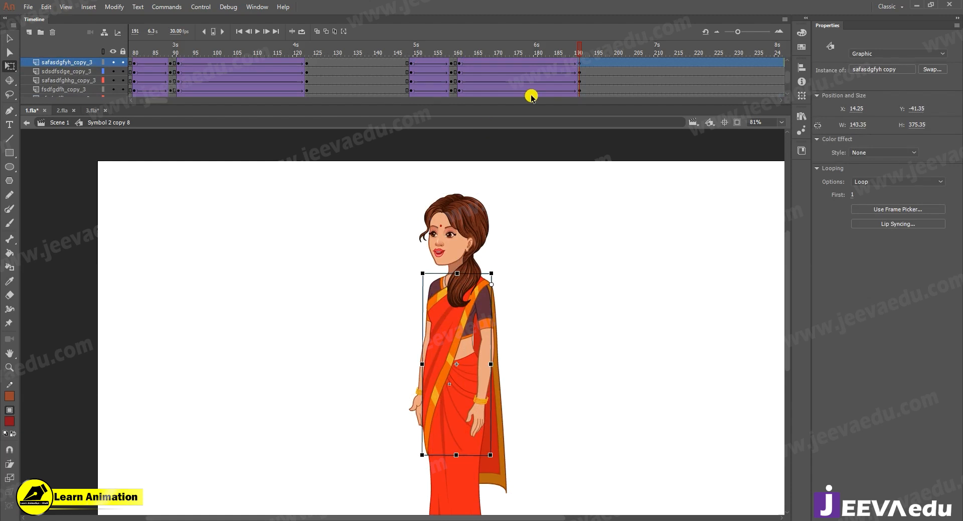
- Play back the motion up to frame 191 and rotate the sari's back drape there until it hangs straight down
{"action": "scroll", "coordinate": [532, 91], "scroll_direction": "up", "scroll_amount": 1}
{"action": "left_click_drag", "start_coordinate": [544, 54], "coordinate": [407, 54]}
{"action": "key", "text": "Return"}
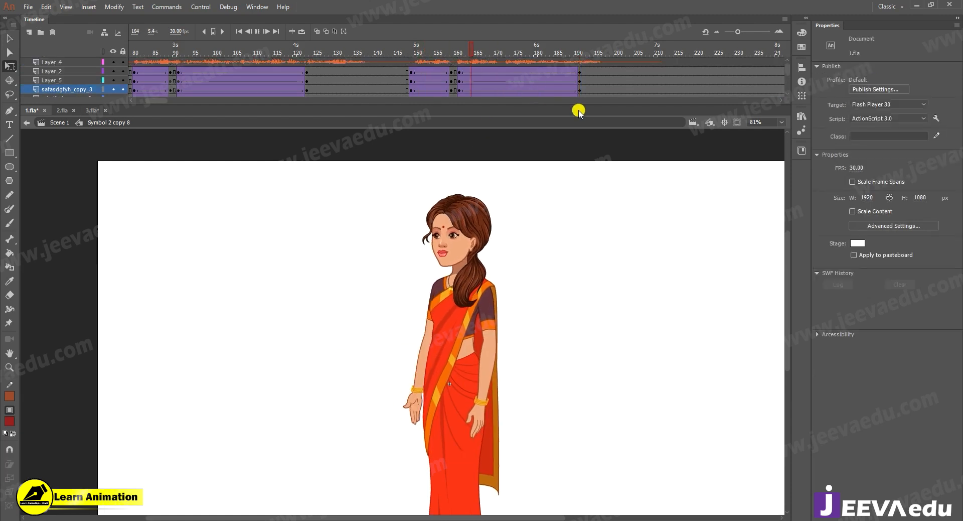
{"action": "left_click_drag", "start_coordinate": [576, 53], "coordinate": [576, 97]}
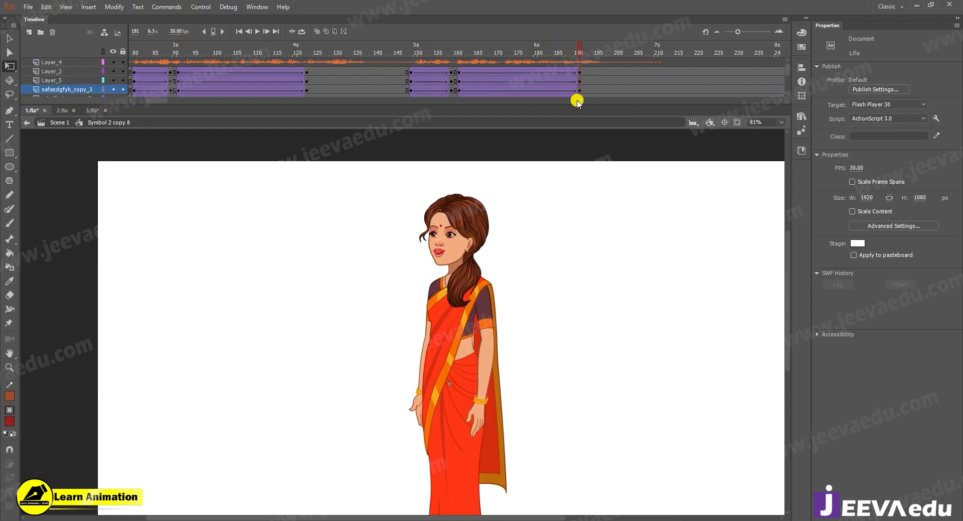
{"action": "left_click", "coordinate": [496, 468]}
{"action": "left_click_drag", "start_coordinate": [532, 462], "coordinate": [532, 458]}
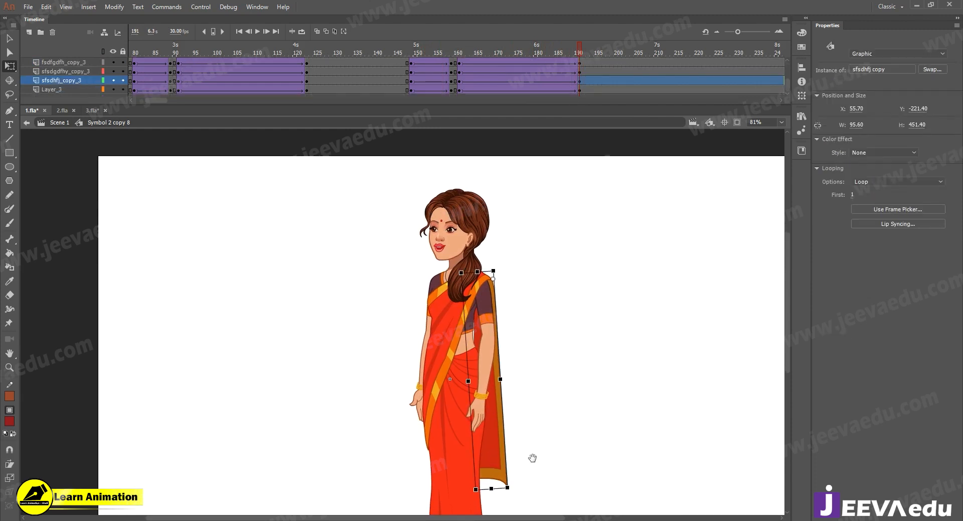
{"action": "left_click_drag", "start_coordinate": [515, 487], "coordinate": [499, 489]}
{"action": "left_click_drag", "start_coordinate": [556, 50], "coordinate": [579, 85]}
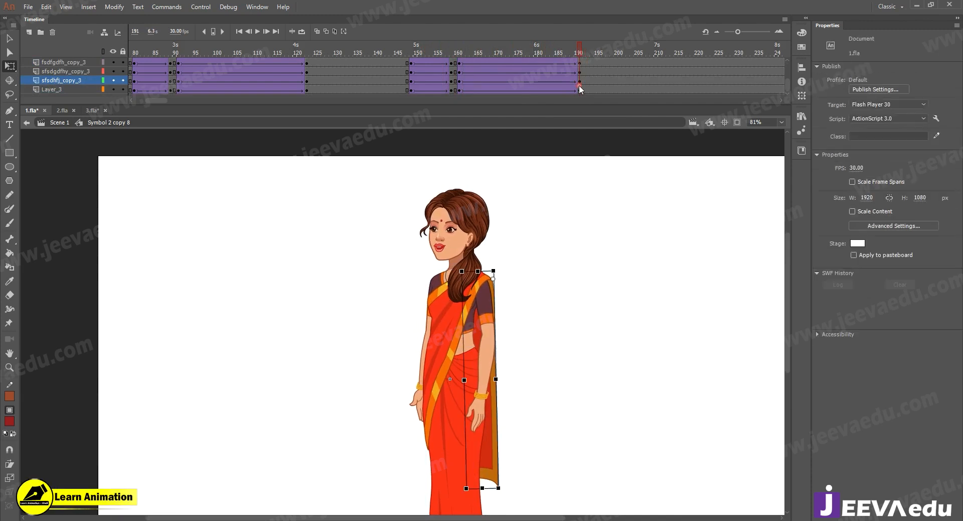
{"action": "left_click", "coordinate": [489, 462]}
{"action": "left_click_drag", "start_coordinate": [508, 488], "coordinate": [505, 487]}
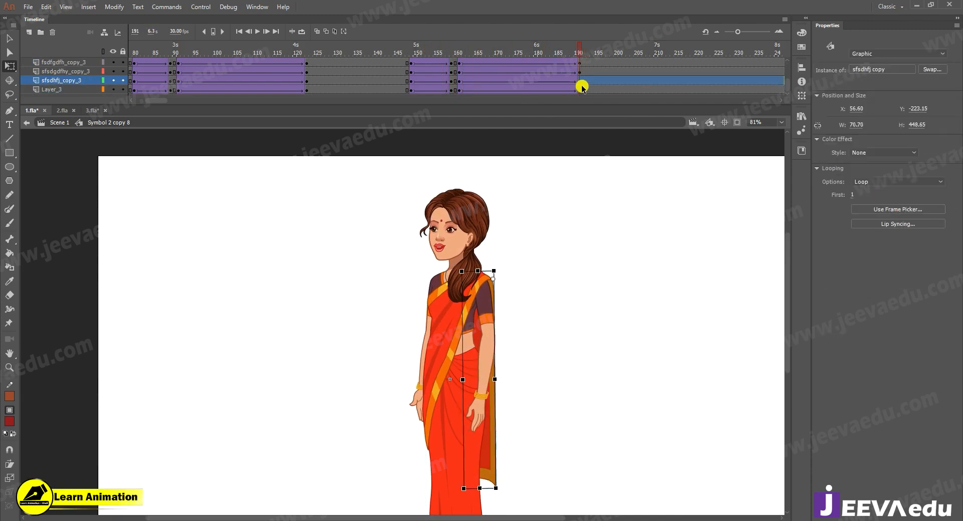
- Scrub the end of the gesture, then return to Scene 1 and test playback from frame 1
{"action": "scroll", "coordinate": [582, 85], "scroll_direction": "up", "scroll_amount": 5}
{"action": "left_click_drag", "start_coordinate": [579, 49], "coordinate": [593, 80]}
{"action": "scroll", "coordinate": [593, 80], "scroll_direction": "up", "scroll_amount": 2}
{"action": "left_click", "coordinate": [41, 121]}
{"action": "key", "text": "z"}
{"action": "left_click", "coordinate": [440, 361], "text": "alt"}
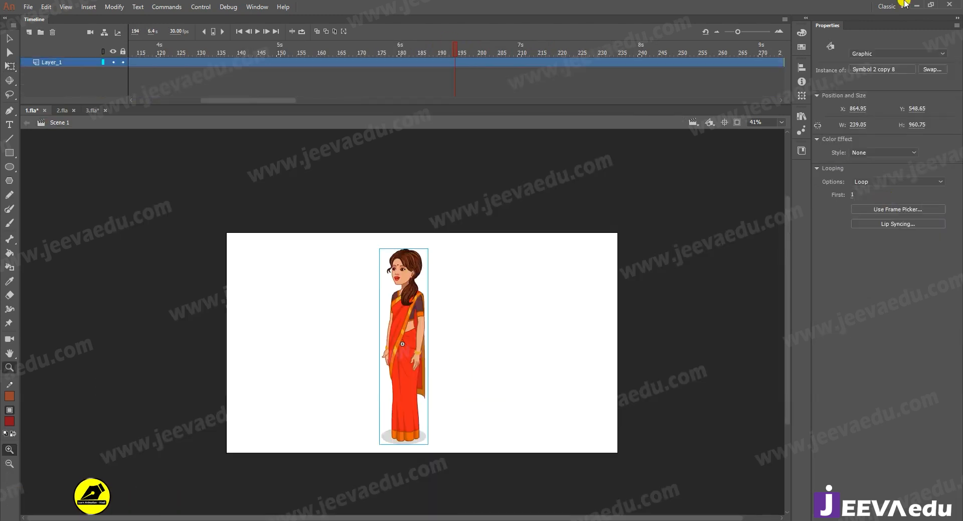
{"action": "left_click_drag", "start_coordinate": [243, 100], "coordinate": [89, 101]}
{"action": "left_click", "coordinate": [131, 62]}
{"action": "left_click", "coordinate": [123, 53]}
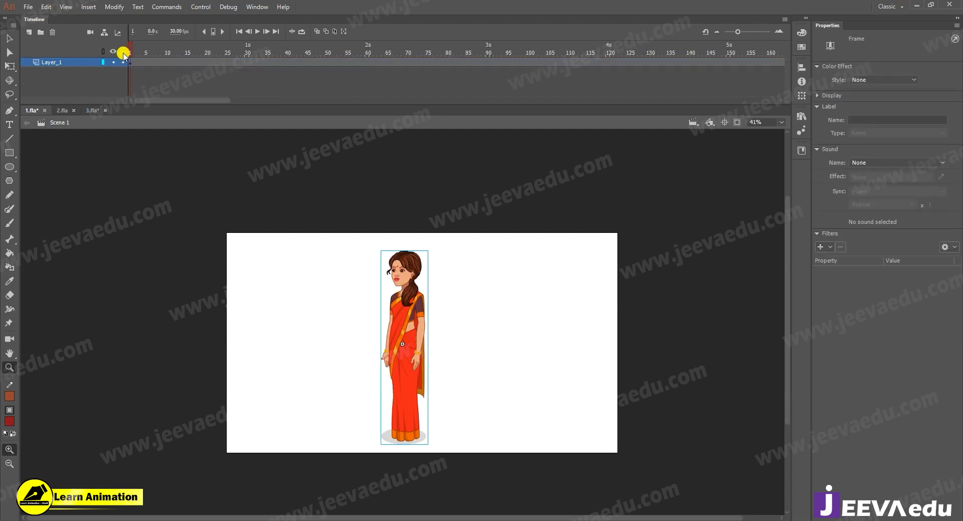
{"action": "key", "text": "Return"}
{"action": "key", "text": "Return"}
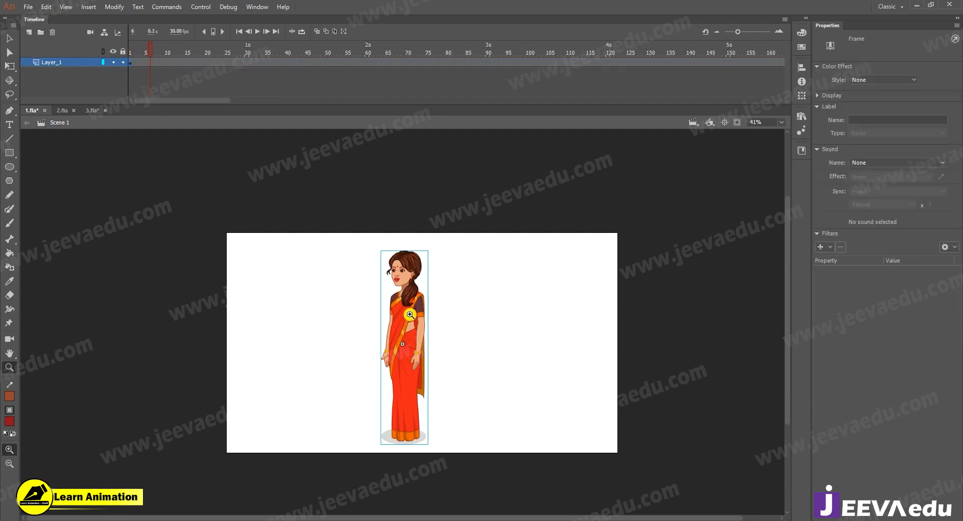
- Play the scene close up on the woman to check her gestures and talking
{"action": "left_click", "coordinate": [398, 292]}
{"action": "left_click_drag", "start_coordinate": [438, 359], "coordinate": [441, 362]}
{"action": "key", "text": "Return"}
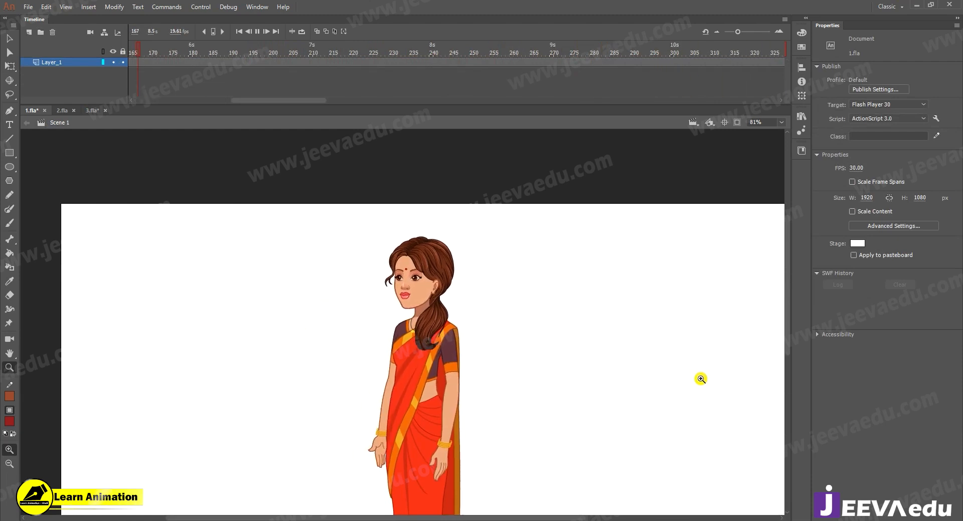
{"action": "key", "text": "Return"}
{"action": "left_click", "coordinate": [383, 417], "text": "ctrl"}
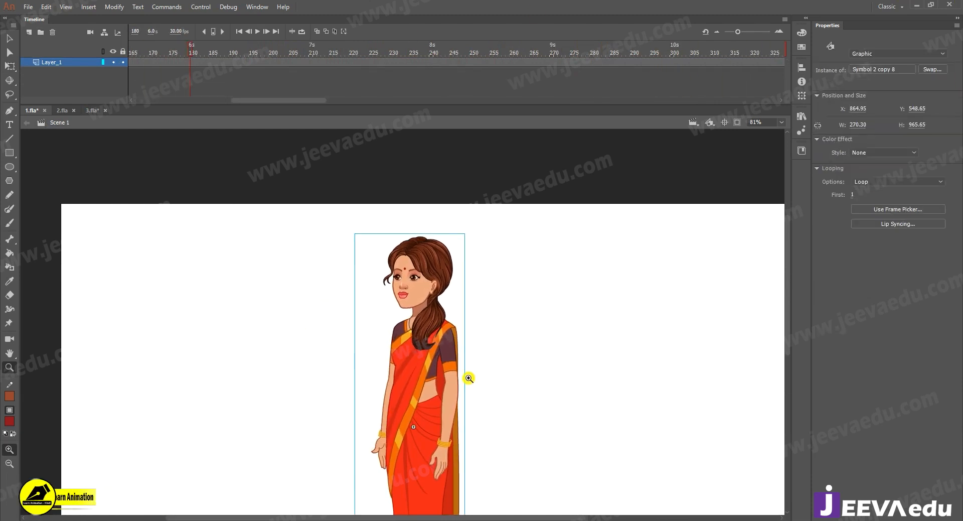
{"action": "left_click", "coordinate": [424, 352], "text": "alt"}
{"action": "left_click", "coordinate": [438, 324]}
{"action": "key", "text": "v"}
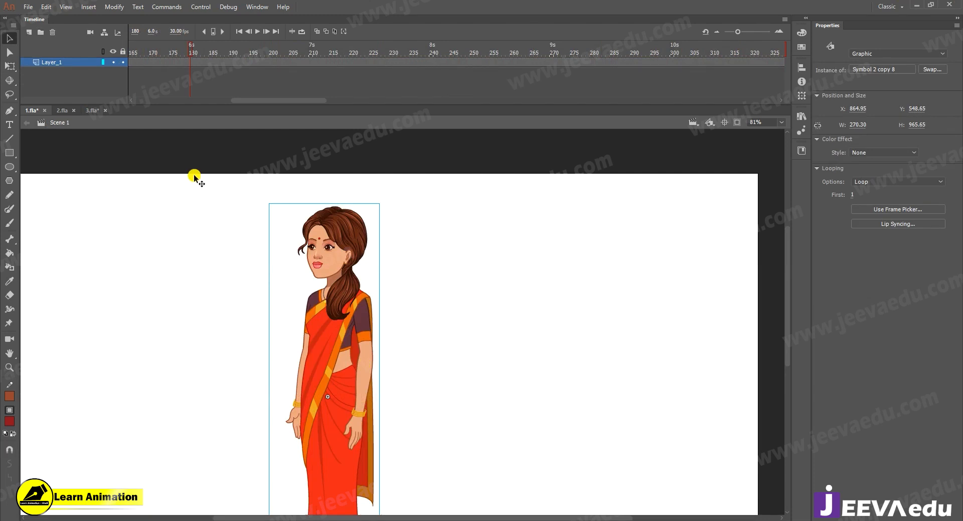
- Switch to 3.fla, open the living-room symbol for editing, and show the artwork that extends beyond the stage
{"action": "left_click", "coordinate": [91, 111]}
{"action": "left_click", "coordinate": [61, 109]}
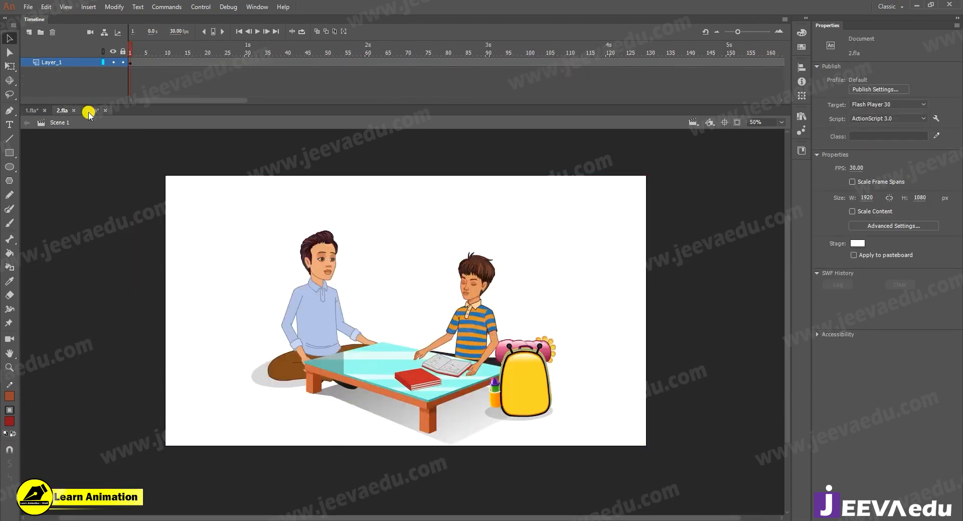
{"action": "left_click", "coordinate": [90, 111]}
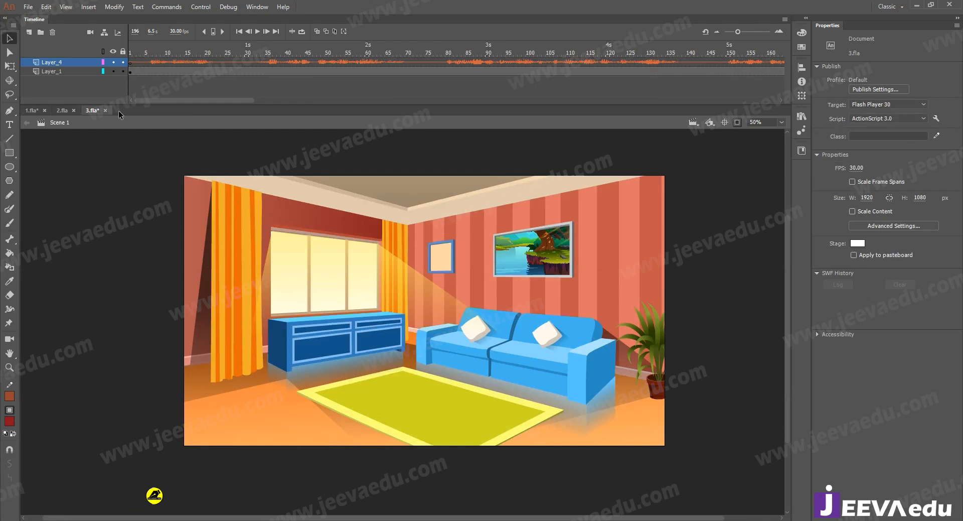
{"action": "key", "text": "z"}
{"action": "left_click", "coordinate": [342, 290]}
{"action": "left_click", "coordinate": [384, 387], "text": "alt"}
{"action": "key", "text": "v"}
{"action": "double_click", "coordinate": [437, 360]}
{"action": "key", "text": "ctrl+a"}
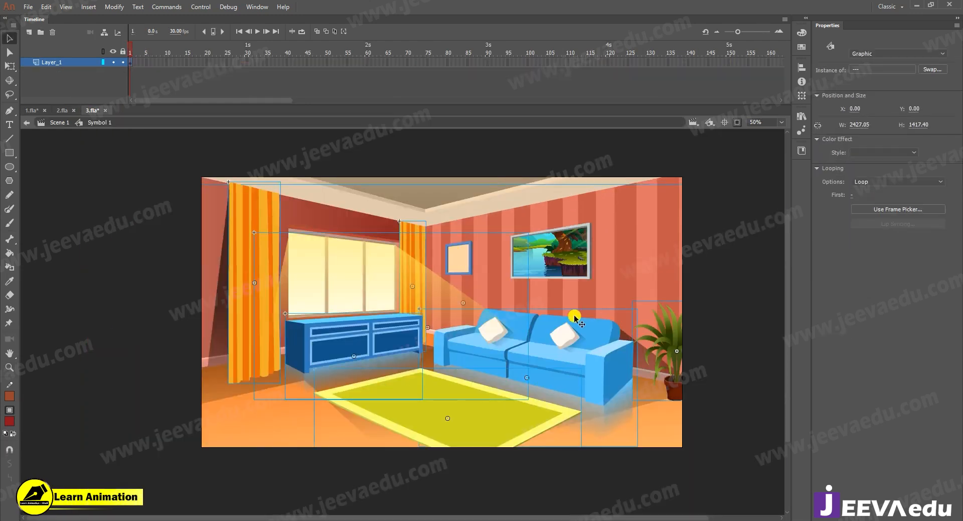
{"action": "left_click", "coordinate": [736, 123]}
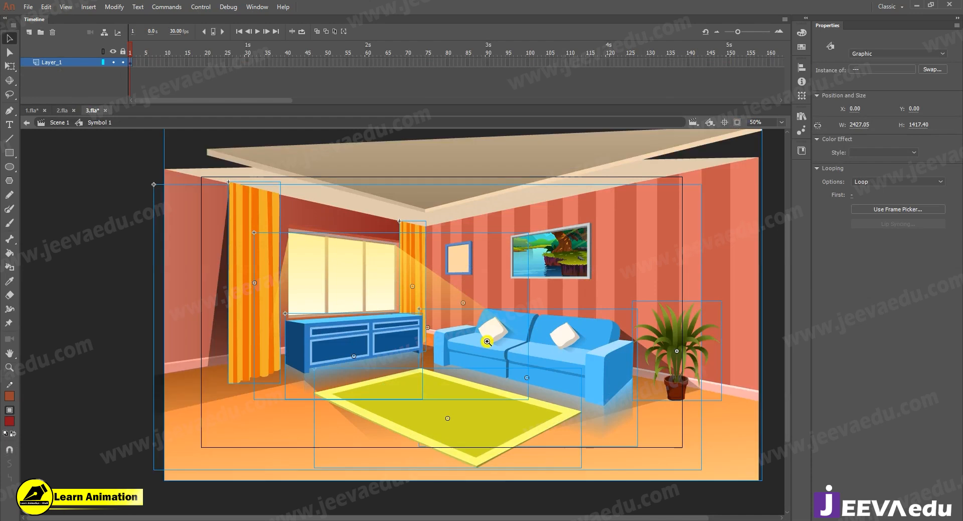
- Try shifting the curtain to check which parts of the room are separate objects, undoing the shifts
{"action": "key", "text": "z"}
{"action": "left_click", "coordinate": [485, 340], "text": "alt"}
{"action": "key", "text": "v"}
{"action": "left_click", "coordinate": [184, 249]}
{"action": "left_click", "coordinate": [351, 324]}
{"action": "mouse_move", "coordinate": [303, 300]}
{"action": "left_mouse_down"}
{"action": "mouse_move", "coordinate": [289, 300]}
{"action": "mouse_move", "coordinate": [301, 297]}
{"action": "left_mouse_up"}
{"action": "key", "text": "ctrl+z"}
{"action": "left_click", "coordinate": [388, 296]}
{"action": "key", "text": "ctrl+z"}
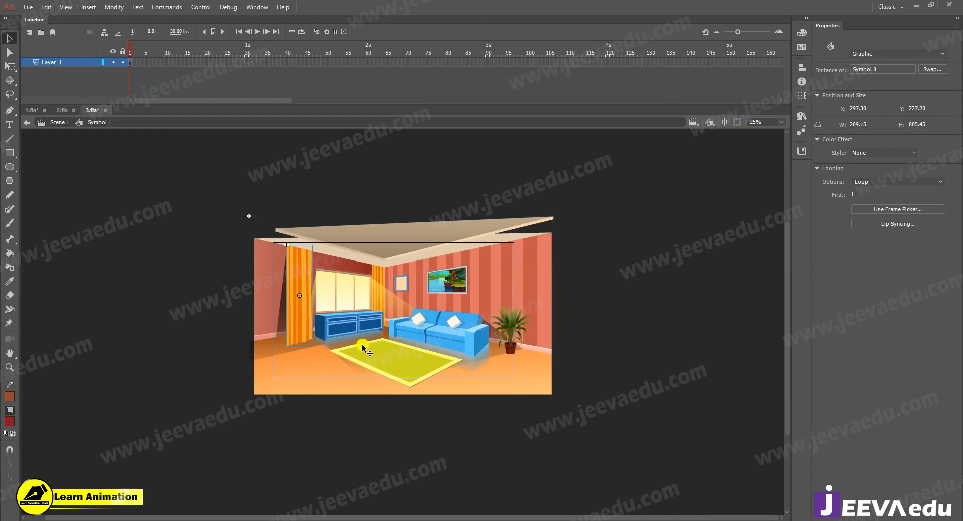
- Move the window's light beam in place onto a new layer above the room, and hide that layer
{"action": "key", "text": "z"}
{"action": "left_click", "coordinate": [362, 321]}
{"action": "key", "text": "v"}
{"action": "left_click_drag", "start_coordinate": [439, 302], "coordinate": [423, 293]}
{"action": "key", "text": "ctrl+z"}
{"action": "key", "text": "Delete"}
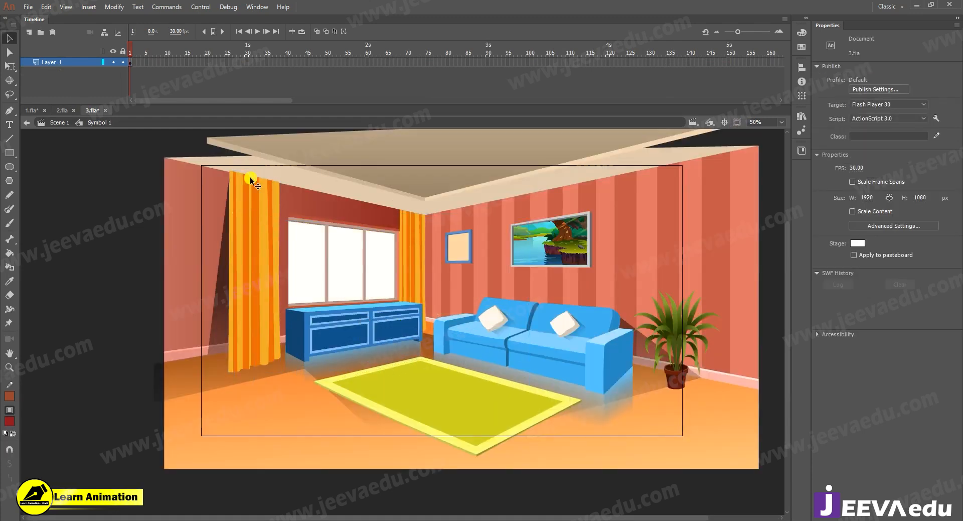
{"action": "left_click", "coordinate": [33, 33]}
{"action": "right_click", "coordinate": [78, 176]}
{"action": "left_click", "coordinate": [95, 216]}
{"action": "key", "text": "q"}
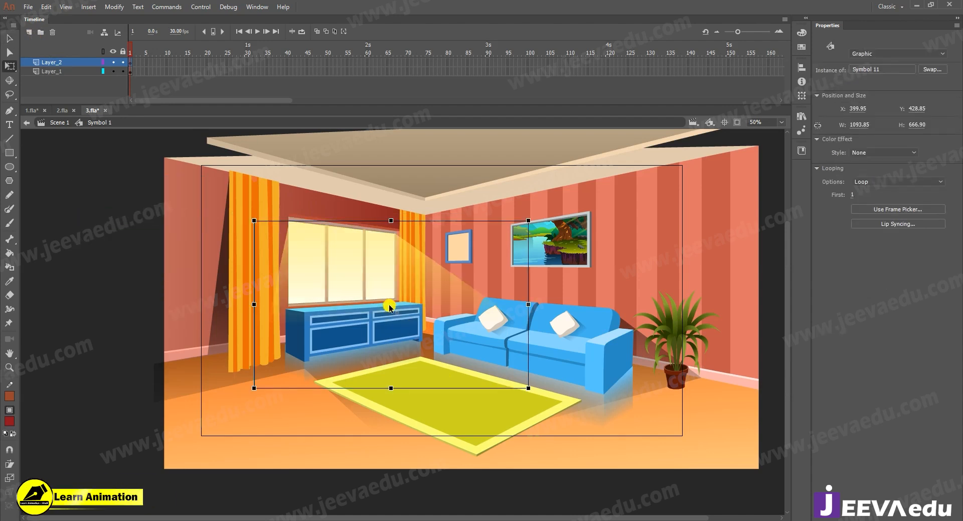
{"action": "key", "text": "ctrl+minus"}
{"action": "key", "text": "v"}
{"action": "left_click", "coordinate": [115, 62]}
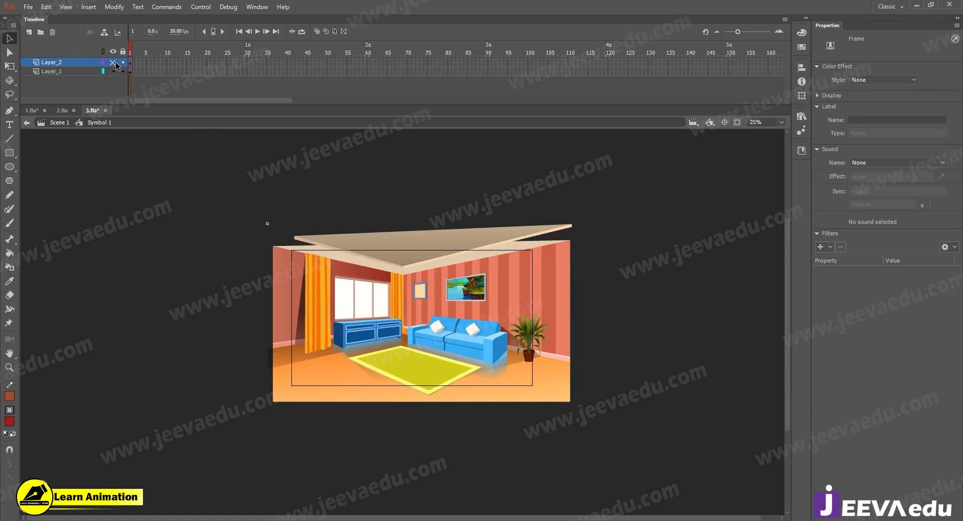
- Move the potted plant in place onto its own new layer above the room, and hide that layer
{"action": "left_click", "coordinate": [524, 334]}
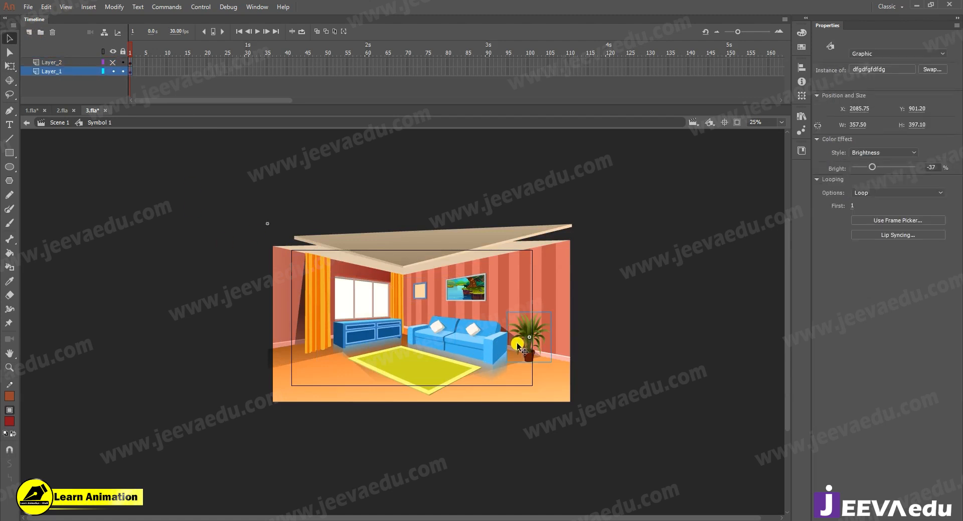
{"action": "key", "text": "Delete"}
{"action": "left_click", "coordinate": [29, 32]}
{"action": "right_click", "coordinate": [103, 209]}
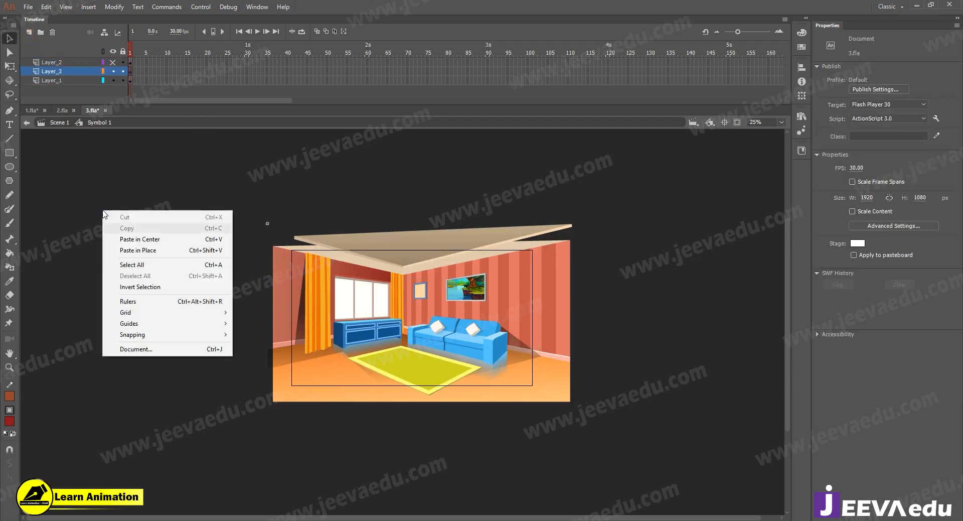
{"action": "left_click", "coordinate": [128, 246]}
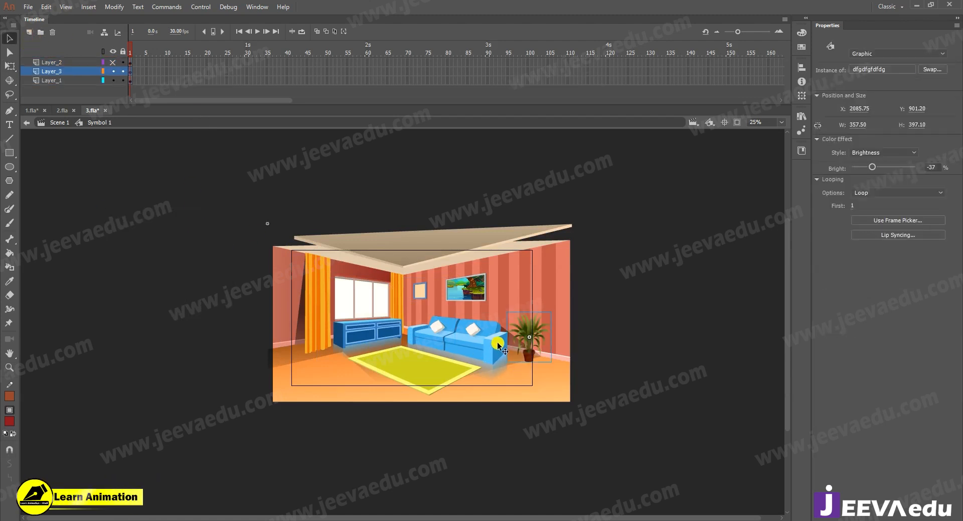
{"action": "left_click", "coordinate": [114, 71]}
- Convert all the remaining room artwork on Layer_1 into a single graphic symbol
{"action": "left_click_drag", "start_coordinate": [252, 189], "coordinate": [628, 484]}
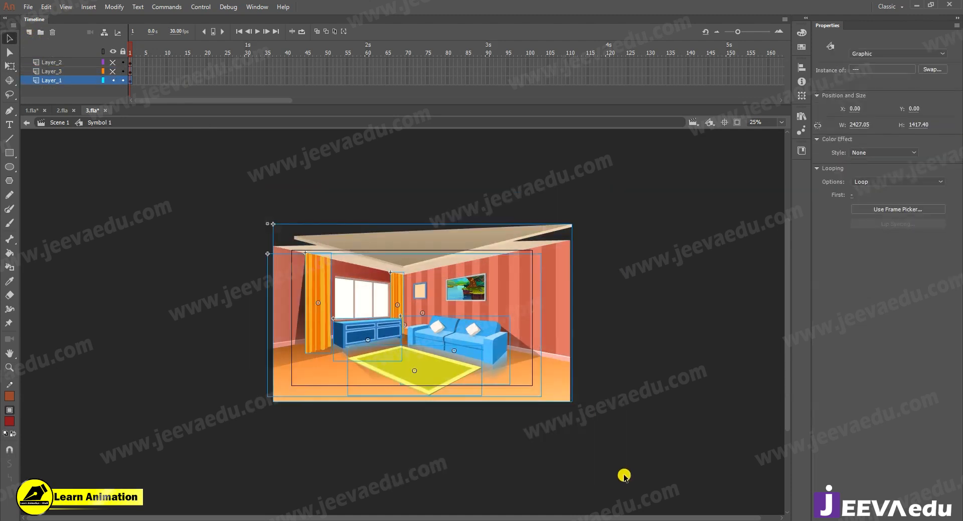
{"action": "key", "text": "F8"}
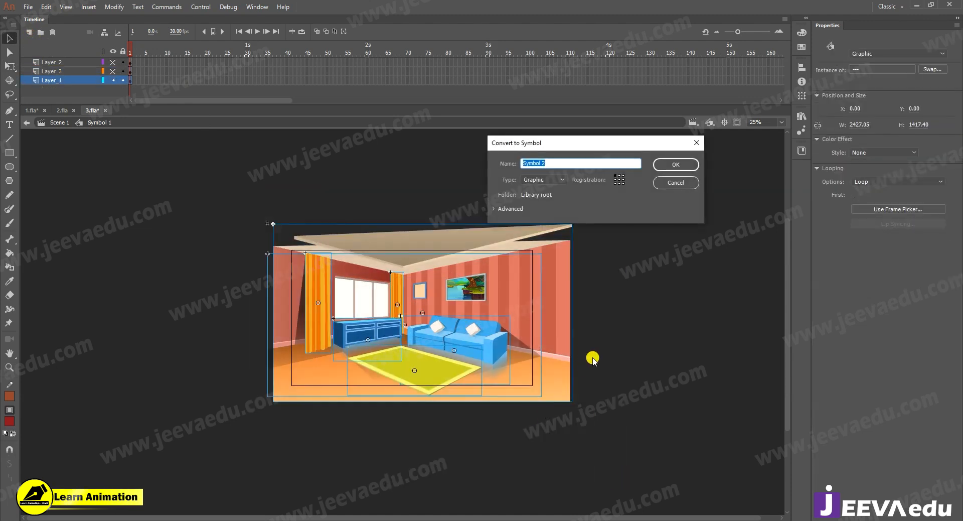
{"action": "key", "text": "Escape"}
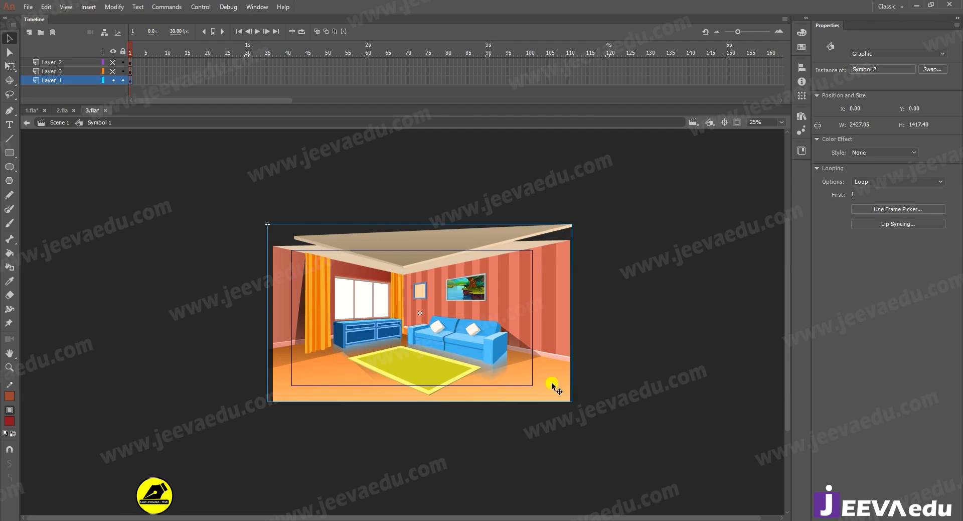
- Extend the frames of all three layers in the room symbol past frame 160
{"action": "left_click_drag", "start_coordinate": [147, 63], "coordinate": [439, 126]}
{"action": "key", "text": "F5"}
{"action": "key", "text": "F5"}
{"action": "key", "text": "F5"}
{"action": "key", "text": "F5"}
{"action": "key", "text": "F5"}
{"action": "left_click_drag", "start_coordinate": [419, 46], "coordinate": [130, 53]}
- Make the light beam and plant layers visible again and select the light beam layer
{"action": "left_click", "coordinate": [47, 86]}
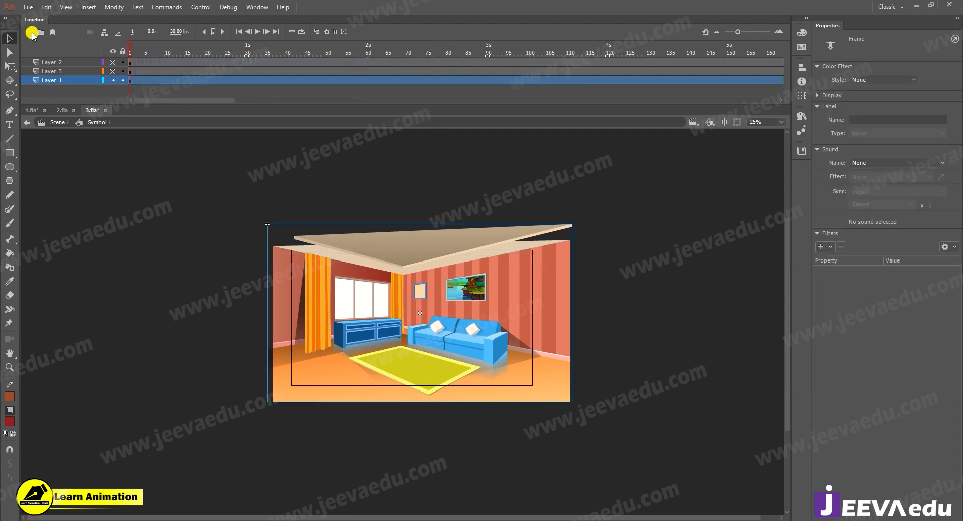
{"action": "left_click", "coordinate": [112, 62]}
{"action": "left_click", "coordinate": [113, 72]}
{"action": "left_click", "coordinate": [69, 62]}
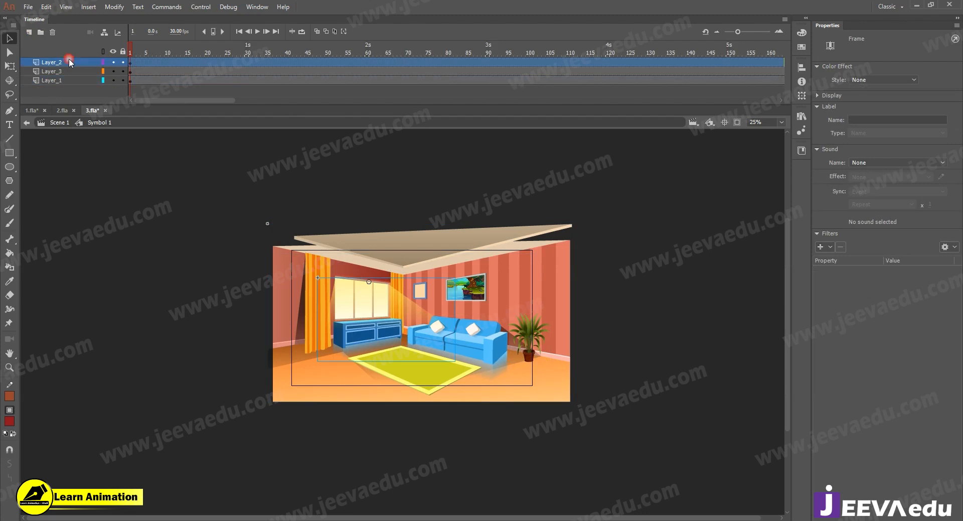
- Add a new layer above the light beam layer, and check the woman in 1.fla before returning to 3.fla
{"action": "left_click", "coordinate": [29, 32]}
{"action": "left_click", "coordinate": [207, 209]}
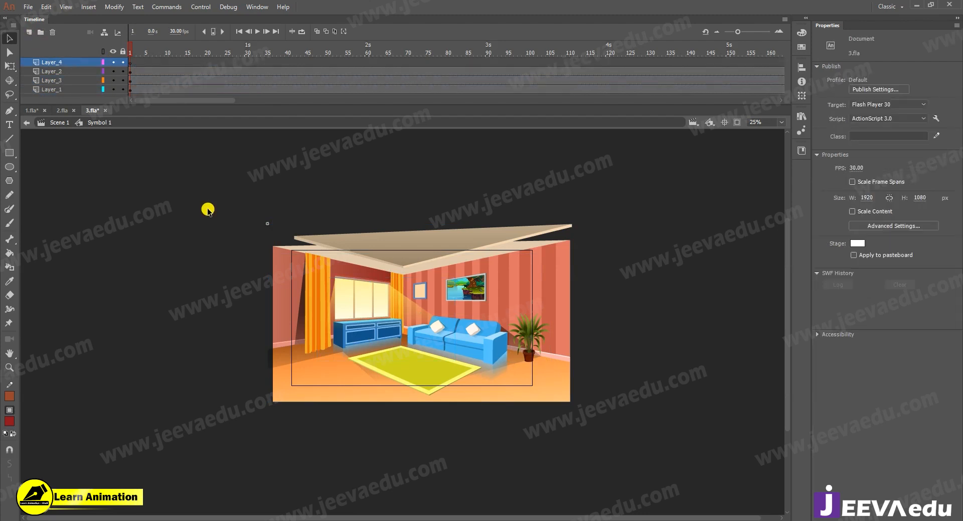
{"action": "left_click", "coordinate": [32, 110]}
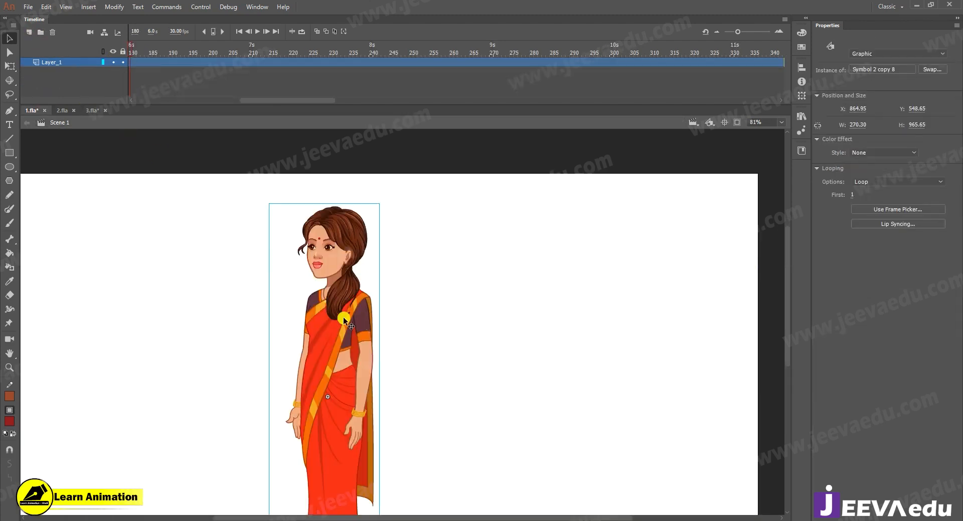
{"action": "left_click", "coordinate": [92, 114]}
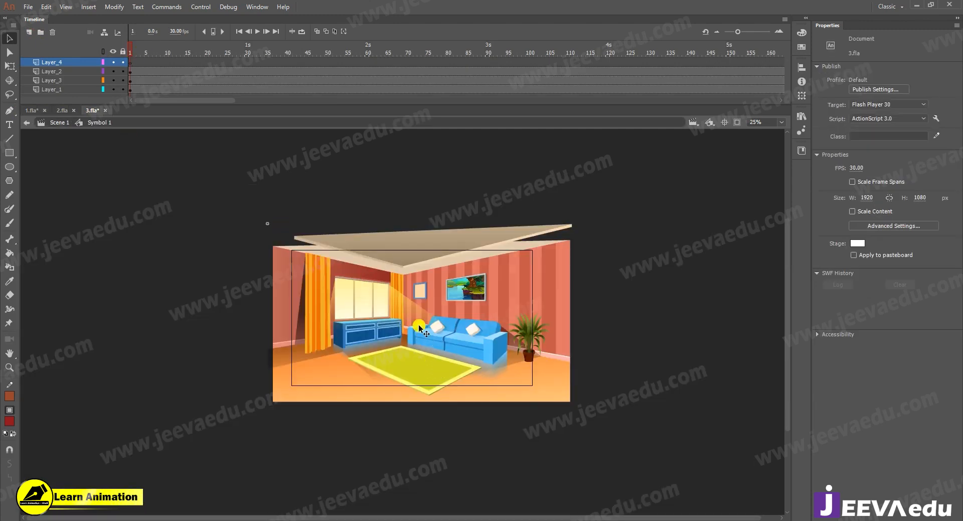
- Paste the woman onto Layer_4 with duplicate library items put into a folder, and move her in front of the sofa's right end
{"action": "key", "text": "ctrl+v"}
{"action": "left_click", "coordinate": [448, 275]}
{"action": "left_click", "coordinate": [496, 290]}
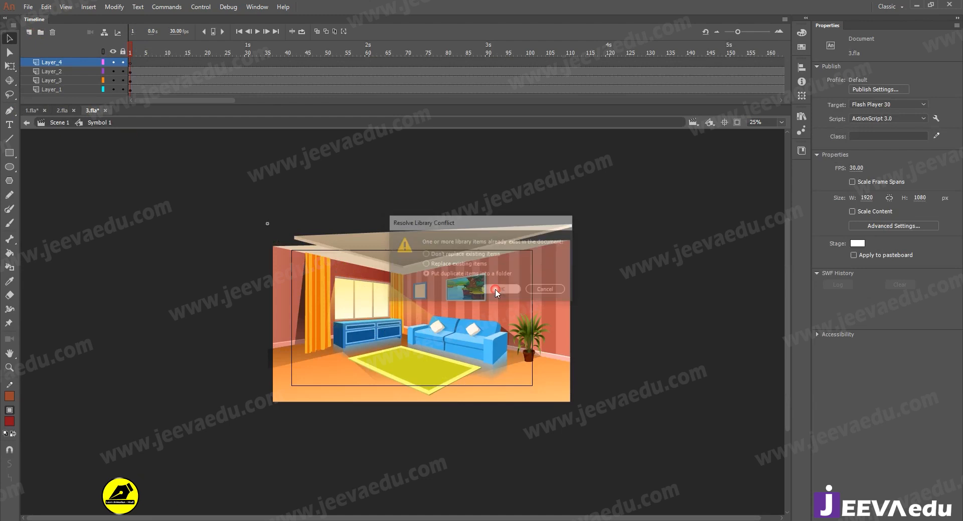
{"action": "left_click", "coordinate": [403, 310]}
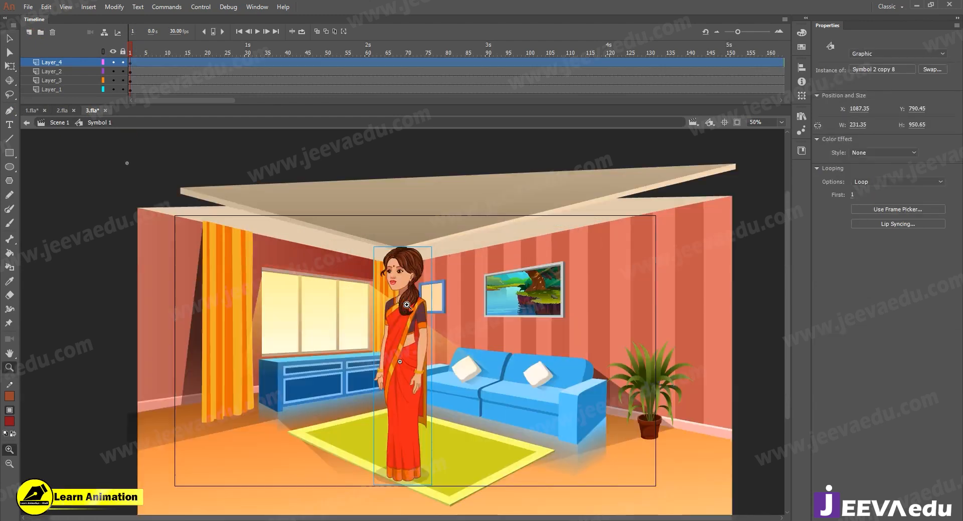
{"action": "key", "text": "v"}
{"action": "left_click_drag", "start_coordinate": [416, 347], "coordinate": [572, 344]}
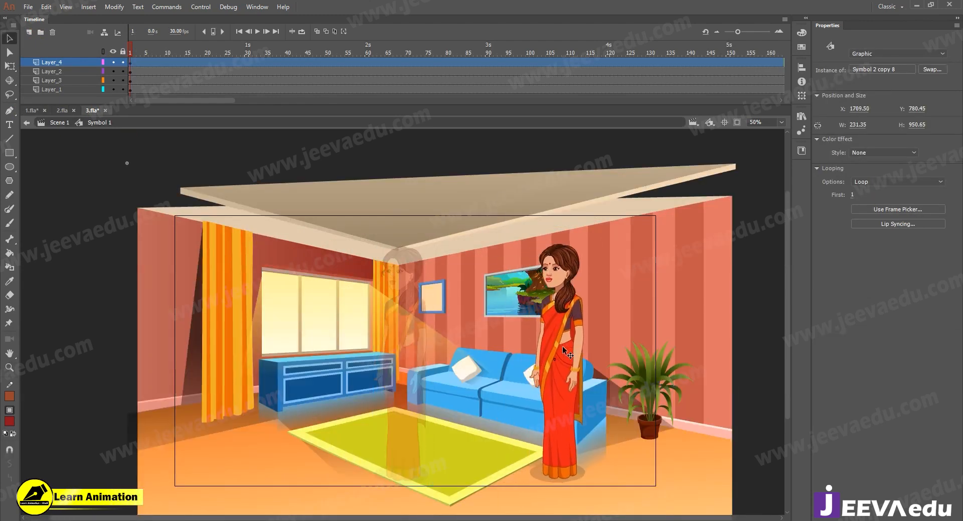
- Clip the content outside the stage and scale the woman down proportionally to about 165 by 679 px beside the sofa's right armrest
{"action": "key", "text": "q"}
{"action": "left_click", "coordinate": [739, 122]}
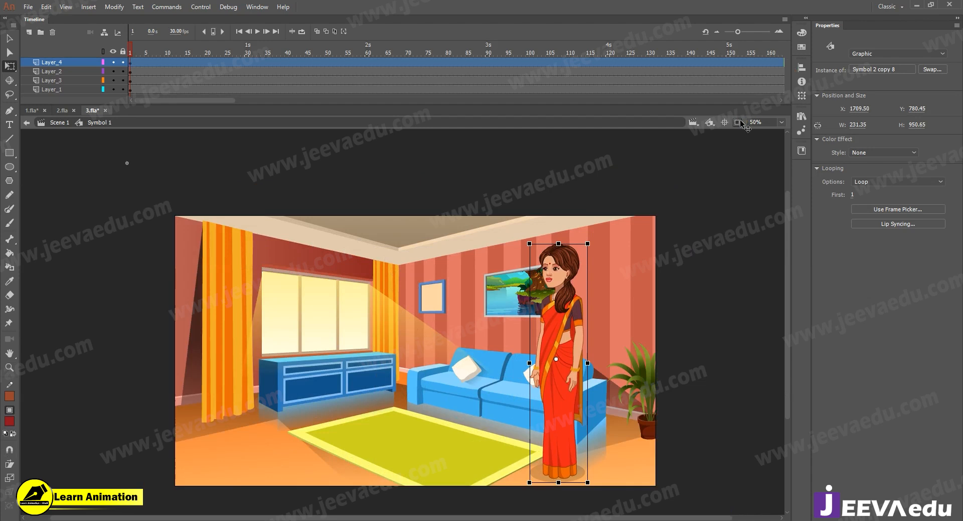
{"action": "left_click_drag", "start_coordinate": [588, 244], "coordinate": [577, 274]}
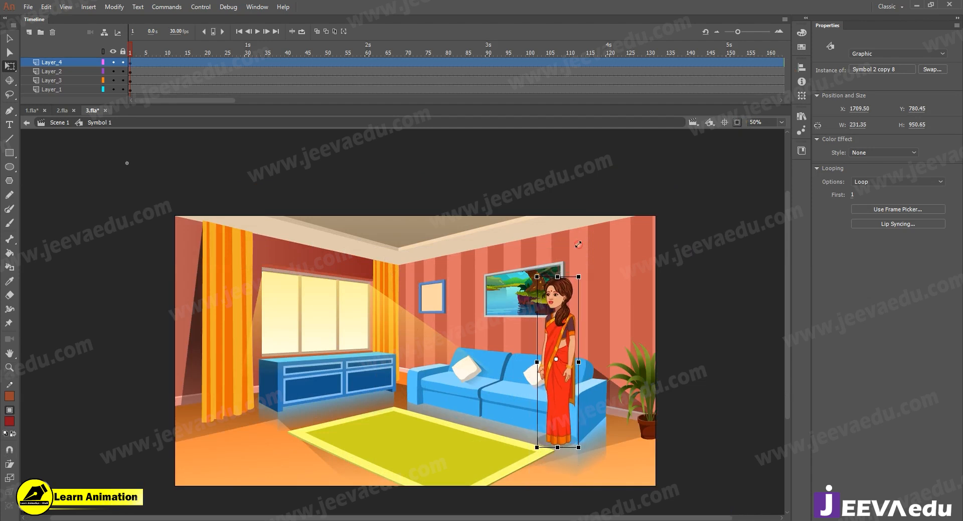
{"action": "key", "text": "z"}
{"action": "left_click", "coordinate": [394, 348], "text": "alt"}
{"action": "left_click", "coordinate": [394, 349]}
{"action": "key", "text": "v"}
{"action": "left_click_drag", "start_coordinate": [502, 390], "coordinate": [514, 406]}
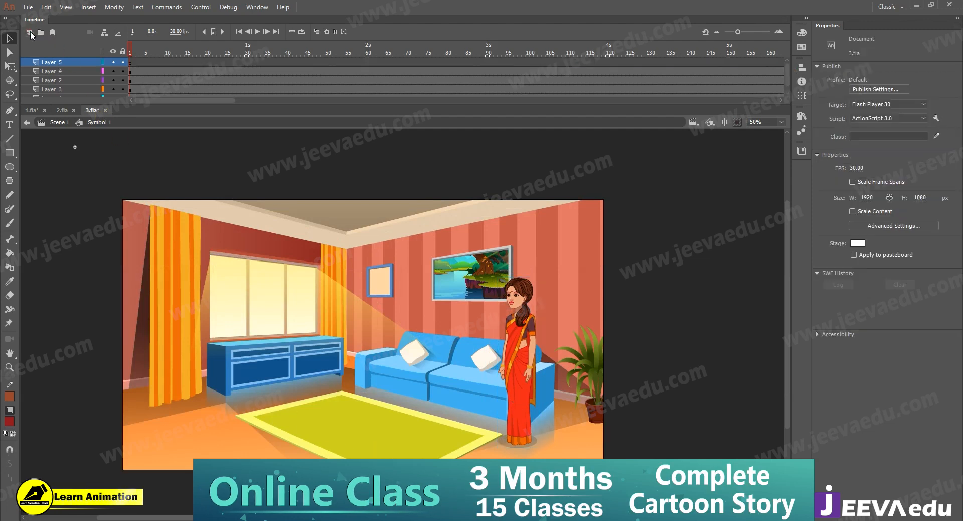
- Copy the man and the table group with the boy from 2.fla, and return to frame 1 of the new Layer_5 in 3.fla
{"action": "left_click", "coordinate": [62, 110]}
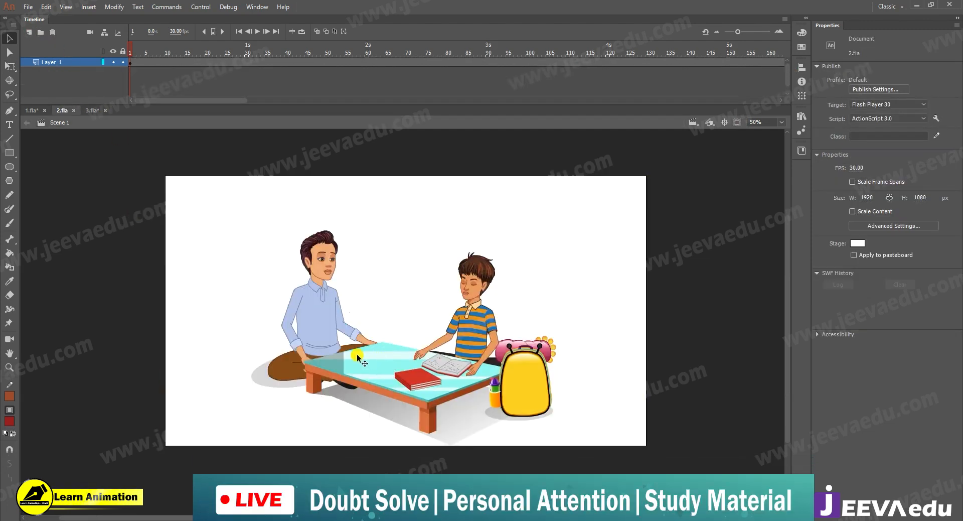
{"action": "left_click", "coordinate": [382, 392]}
{"action": "left_click", "coordinate": [319, 311], "text": "shift"}
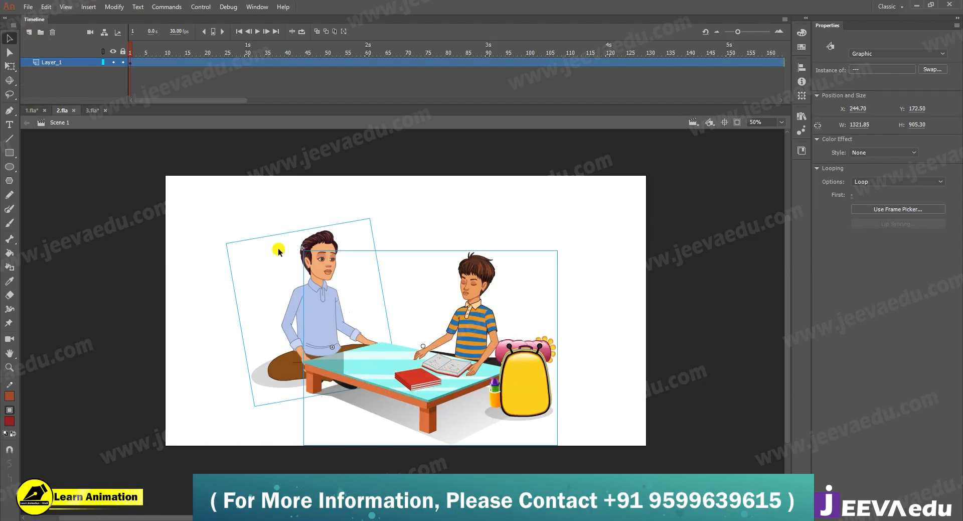
{"action": "left_click", "coordinate": [88, 111]}
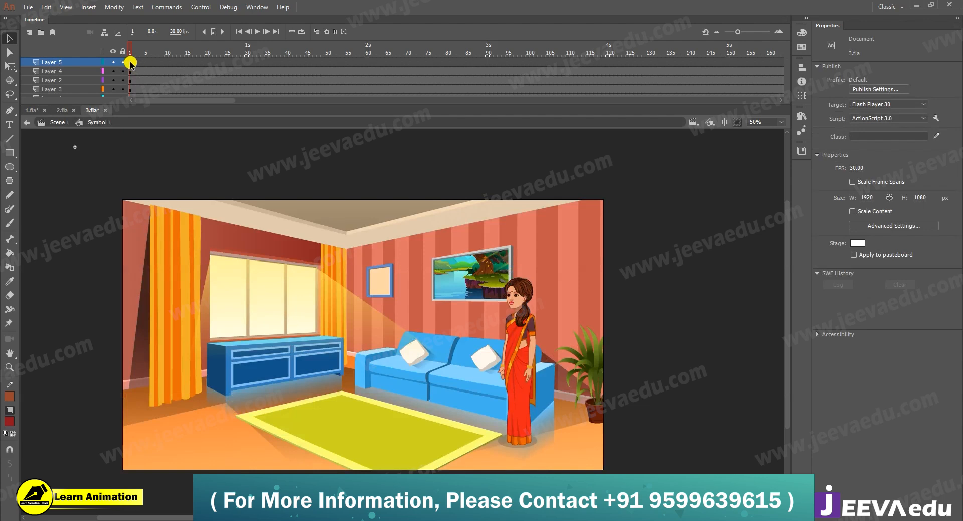
{"action": "left_click", "coordinate": [130, 64]}
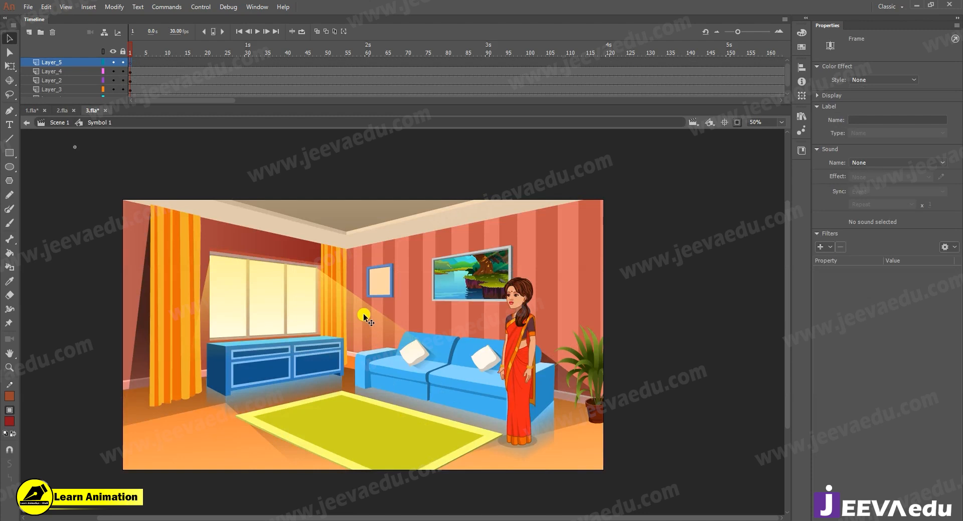
- Paste the man, boy and table onto Layer_5 with duplicate library items put into a folder, and place them over the rug
{"action": "key", "text": "ctrl+v"}
{"action": "left_click", "coordinate": [466, 274]}
{"action": "left_click", "coordinate": [501, 289]}
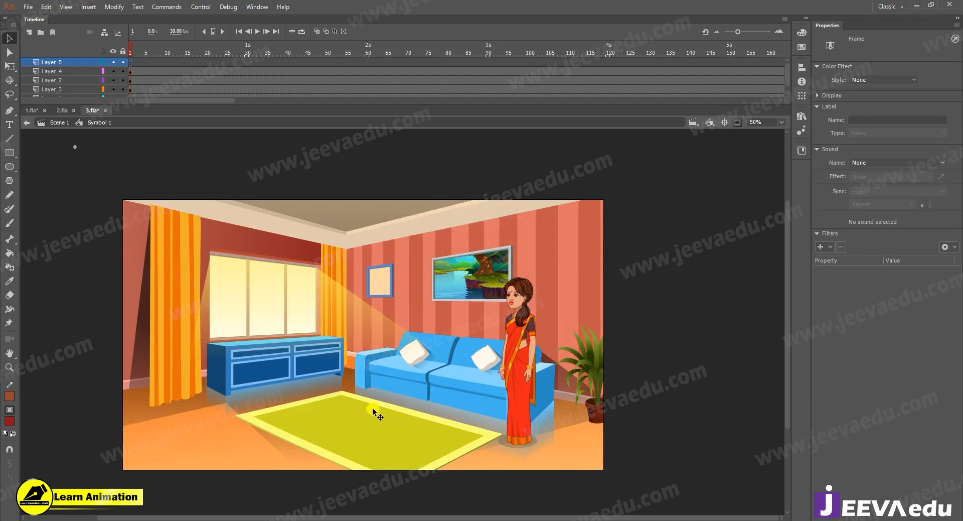
{"action": "key", "text": "ctrl+v"}
{"action": "left_click_drag", "start_coordinate": [396, 429], "coordinate": [390, 434]}
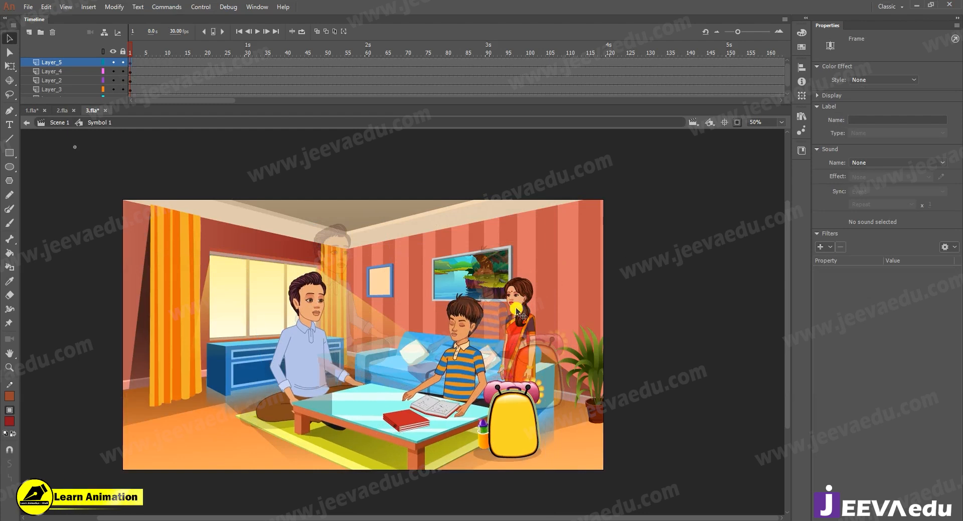
- Scale the man, boy and table together to about 914 by 626 px and position them on the rug
{"action": "left_click", "coordinate": [451, 321]}
{"action": "key", "text": "q"}
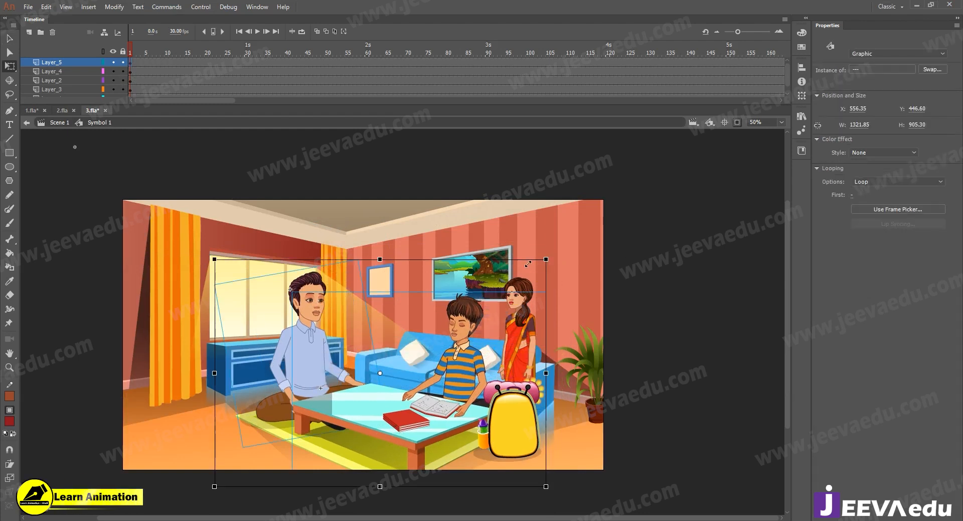
{"action": "left_click_drag", "start_coordinate": [515, 266], "coordinate": [495, 268]}
{"action": "left_click_drag", "start_coordinate": [426, 411], "coordinate": [413, 425]}
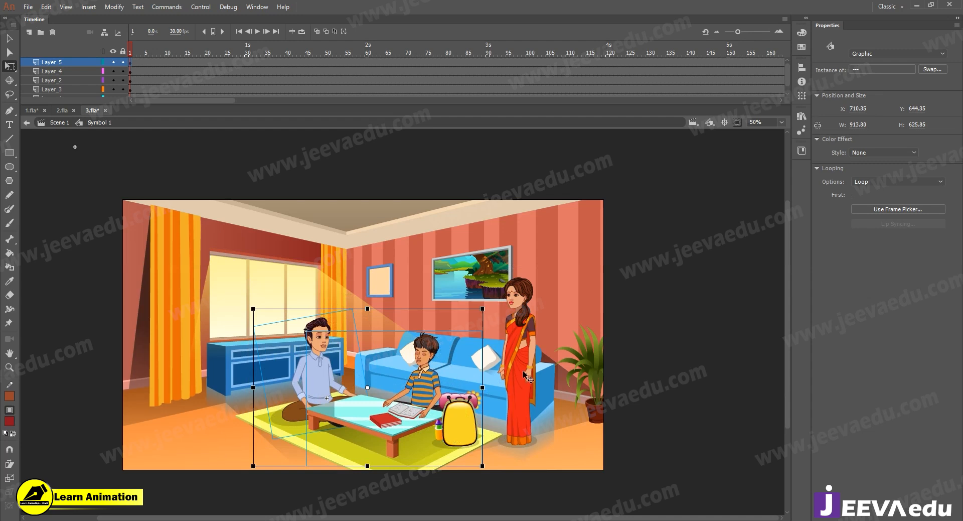
- Scale the woman in the sari to 104%
{"action": "left_click", "coordinate": [526, 314]}
{"action": "key", "text": "ctrl+alt+s"}
{"action": "type", "text": "10"}
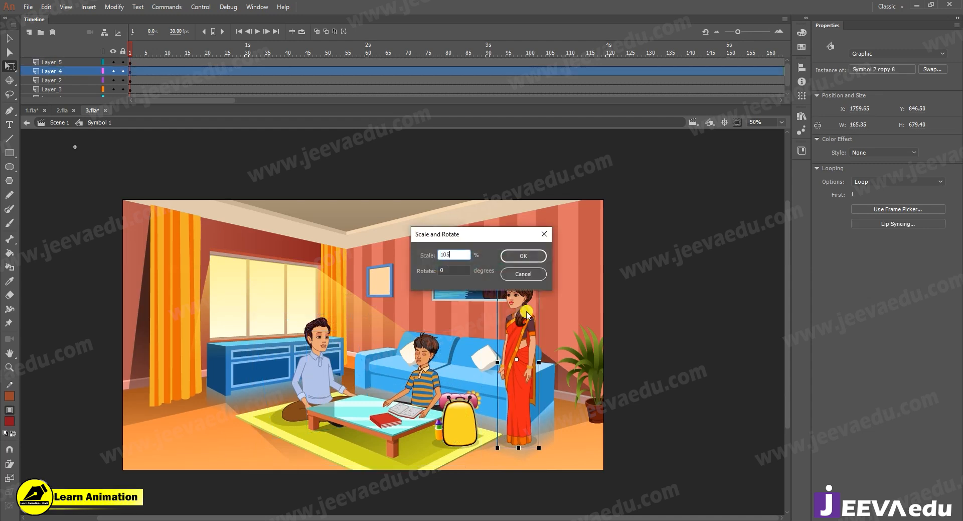
{"action": "type", "text": "4"}
{"action": "key", "text": "Return"}
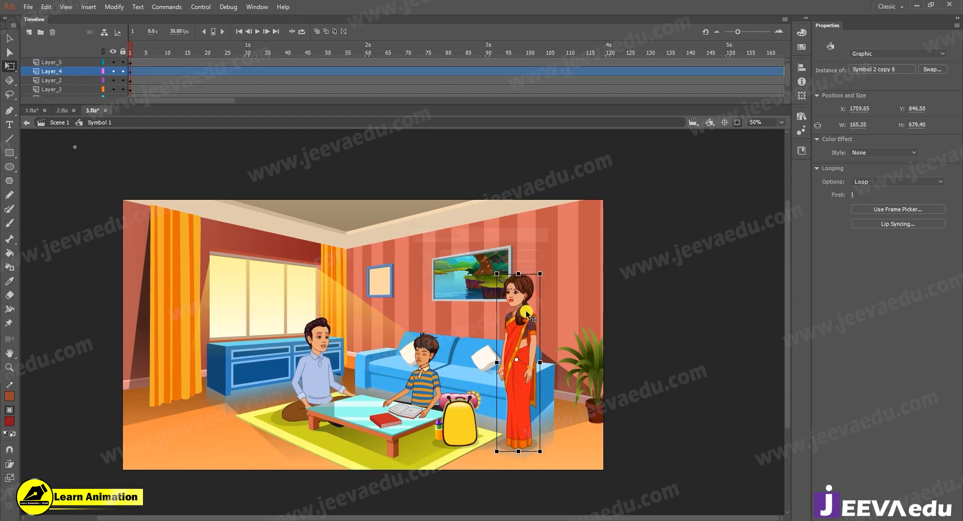
{"action": "key", "text": "z"}
{"action": "key", "text": "v"}
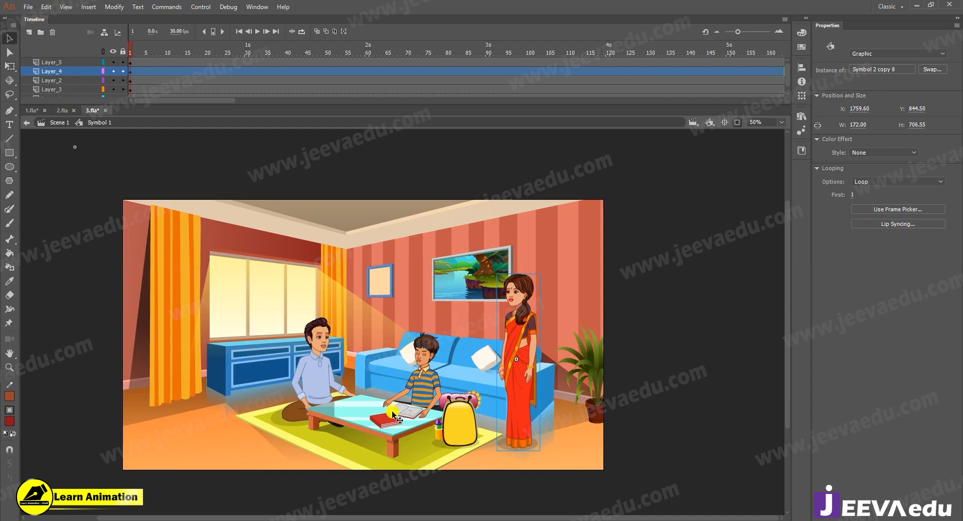
- Scale the man, boy and table to 97% and nudge them slightly left and down on the rug
{"action": "left_click", "coordinate": [314, 365]}
{"action": "key", "text": "ctrl+alt+s"}
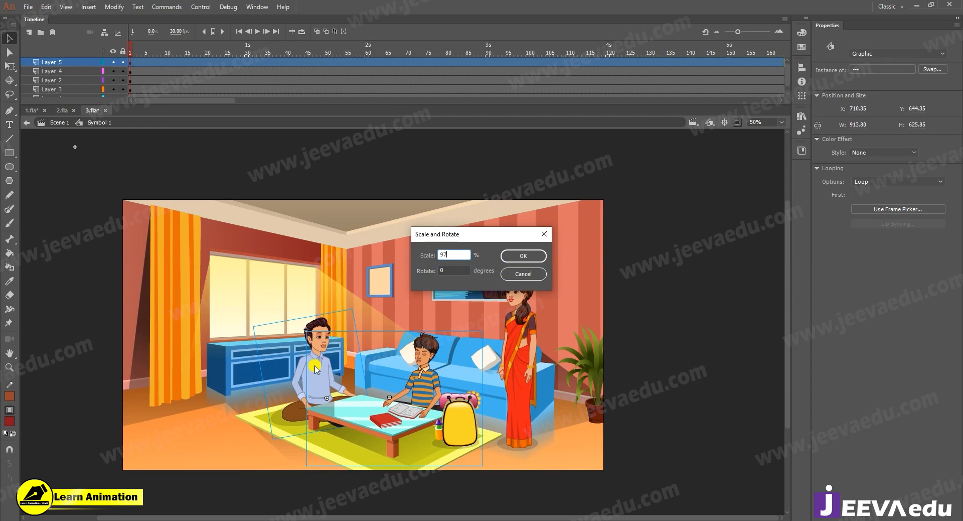
{"action": "type", "text": "97"}
{"action": "key", "text": "Return"}
{"action": "key", "text": "Left"}
{"action": "key", "text": "Down"}
{"action": "key", "text": "z"}
{"action": "left_click", "coordinate": [343, 351], "text": "alt"}
{"action": "left_click", "coordinate": [415, 339]}
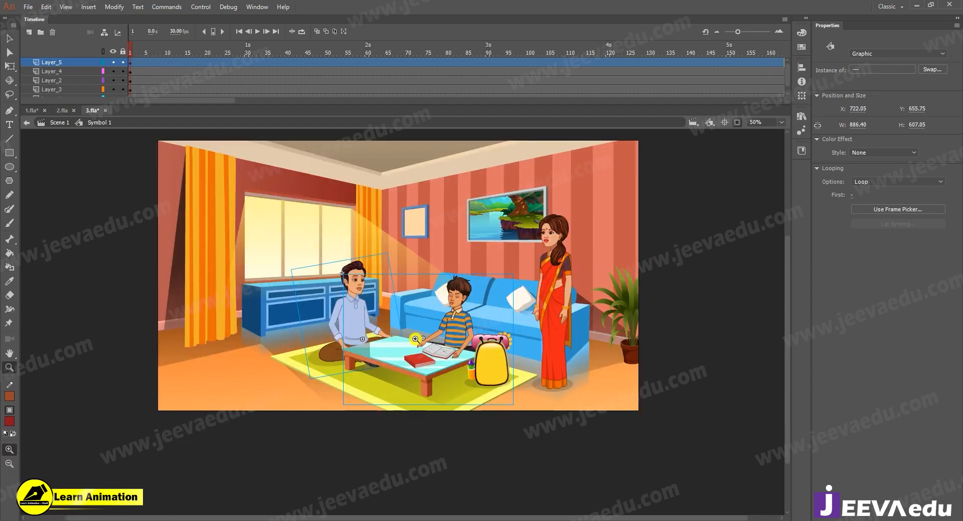
- Scale the man, boy and table by 97% two more times
{"action": "key", "text": "ctrl+alt+s"}
{"action": "key", "text": "Return"}
{"action": "key", "text": "ctrl+alt+s"}
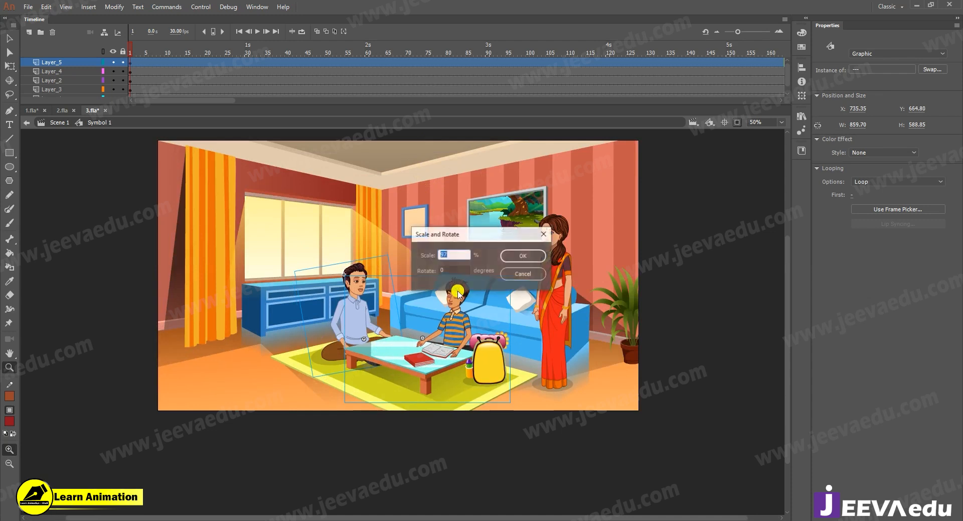
{"action": "key", "text": "Return"}
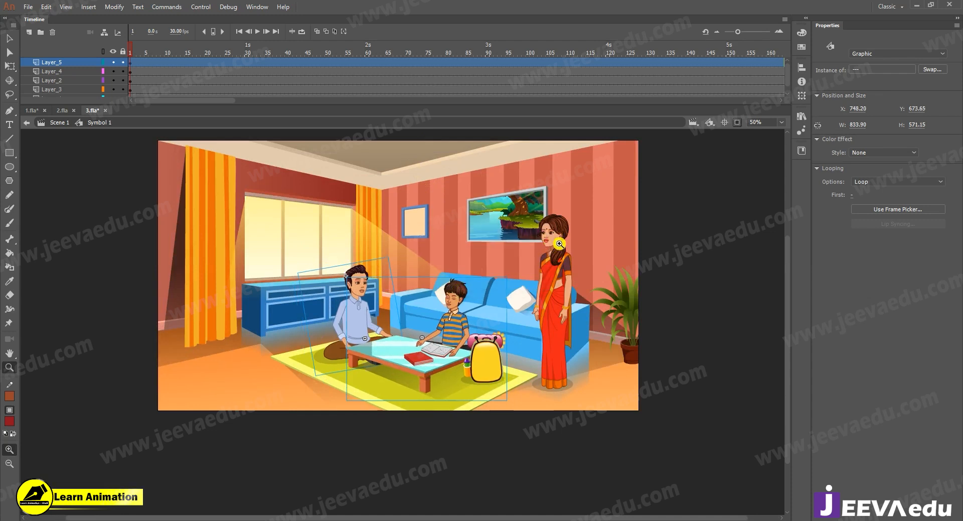
- Scale the woman to 97% and nudge her slightly down so her feet rest on the floor
{"action": "key", "text": "v"}
{"action": "left_click", "coordinate": [546, 290]}
{"action": "key", "text": "ctrl+alt+s"}
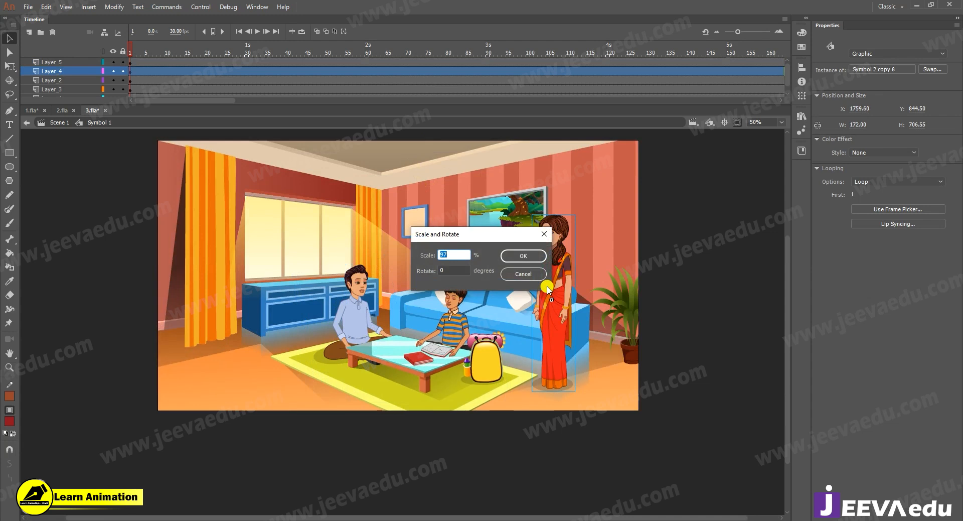
{"action": "key", "text": "Return"}
{"action": "key", "text": "Down"}
{"action": "key", "text": "Down"}
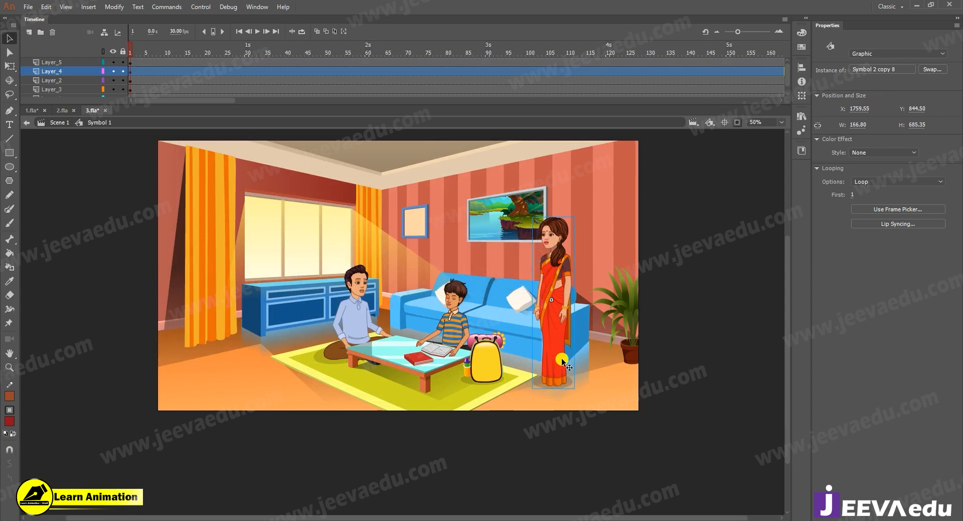
{"action": "key", "text": "z"}
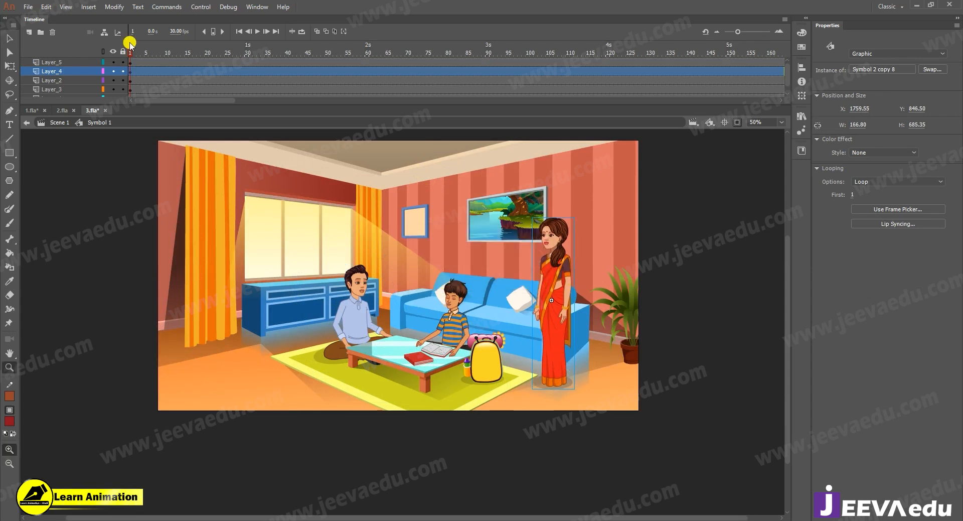
- Select frame 1 of all layers and shift the whole scene left and up to X -140, Y -38
{"action": "left_click_drag", "start_coordinate": [131, 65], "coordinate": [127, 136]}
{"action": "key", "text": "shift+Left"}
{"action": "key", "text": "shift+Left"}
{"action": "key", "text": "shift+Left"}
{"action": "key", "text": "shift+Left"}
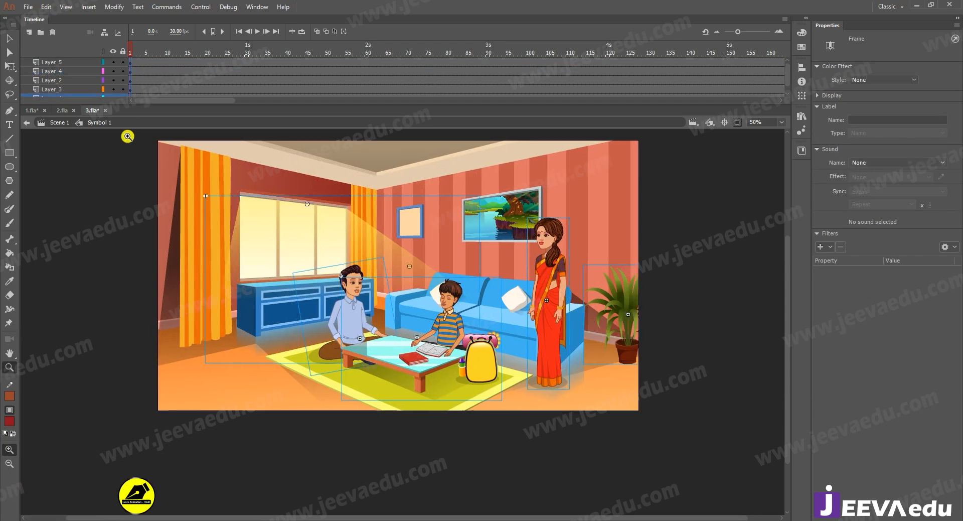
{"action": "key", "text": "shift+Left"}
{"action": "key", "text": "shift+Left"}
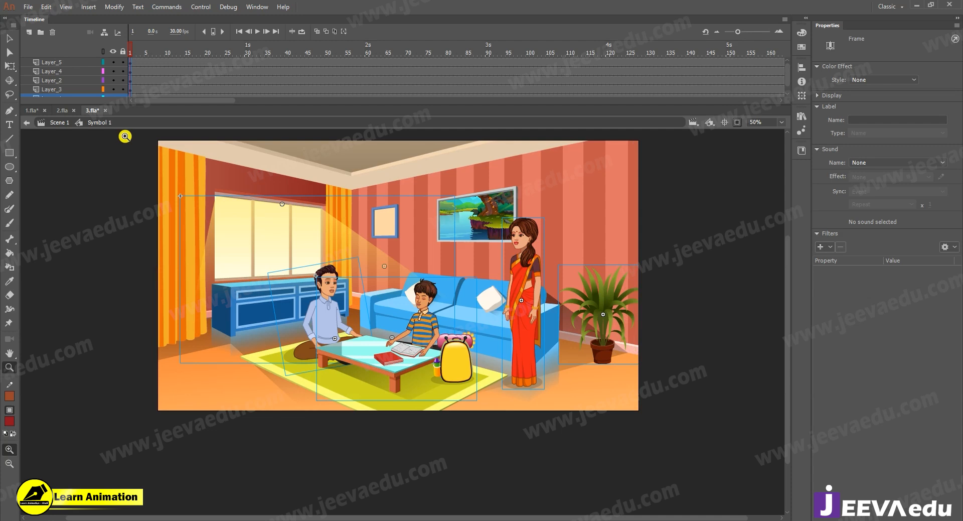
{"action": "key", "text": "shift+Up"}
{"action": "key", "text": "shift+Left"}
{"action": "key", "text": "shift+Up"}
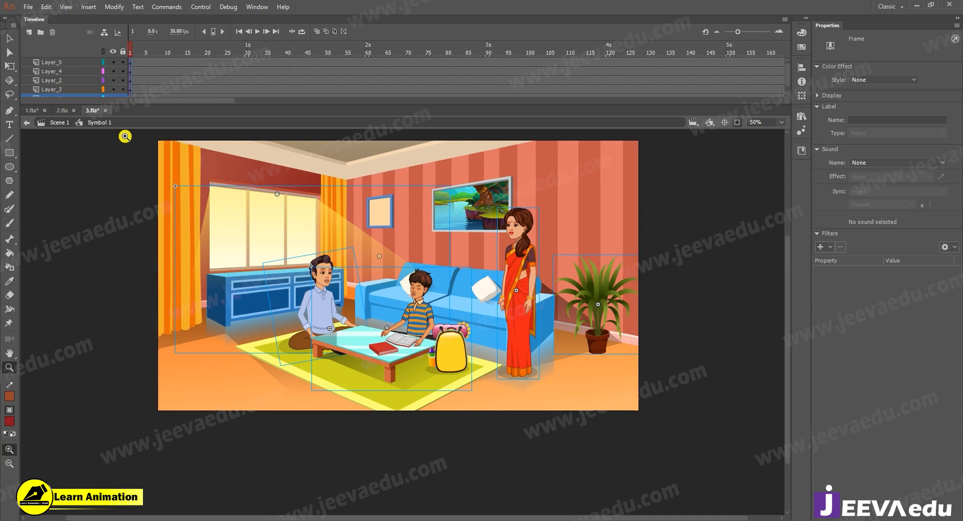
{"action": "key", "text": "shift+Up"}
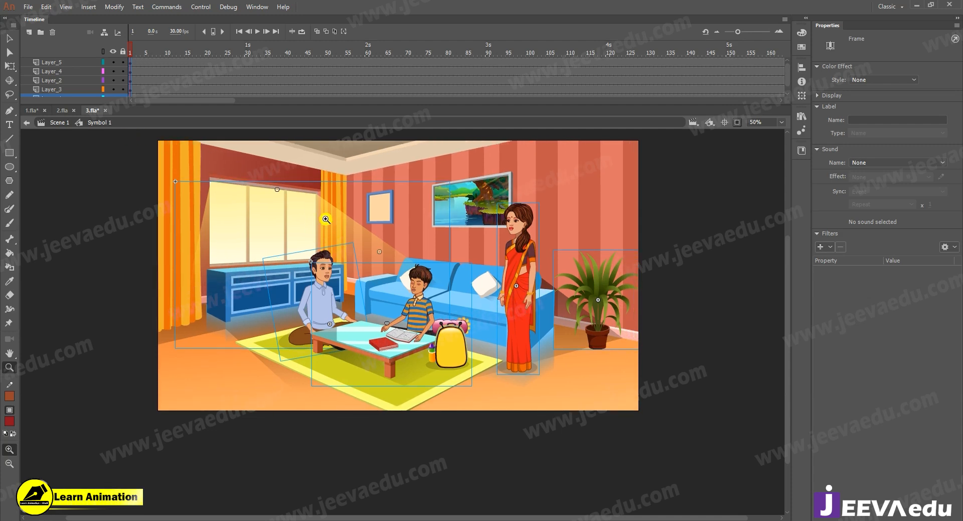
{"action": "key", "text": "shift+Down"}
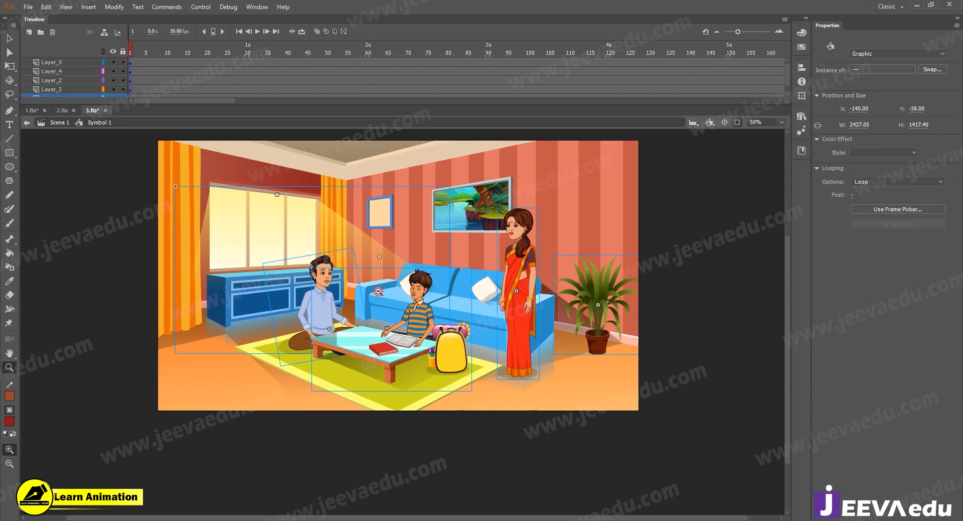
- Preview the scene's animation and check the characters in 2.fla before returning to 3.fla
{"action": "left_click", "coordinate": [426, 358], "text": "alt"}
{"action": "key", "text": "v"}
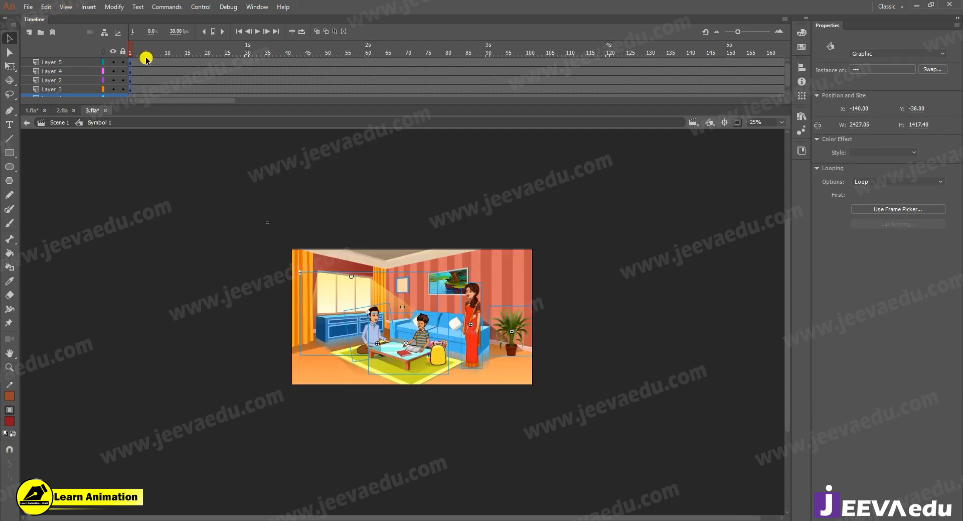
{"action": "key", "text": "Return"}
{"action": "left_click", "coordinate": [59, 111]}
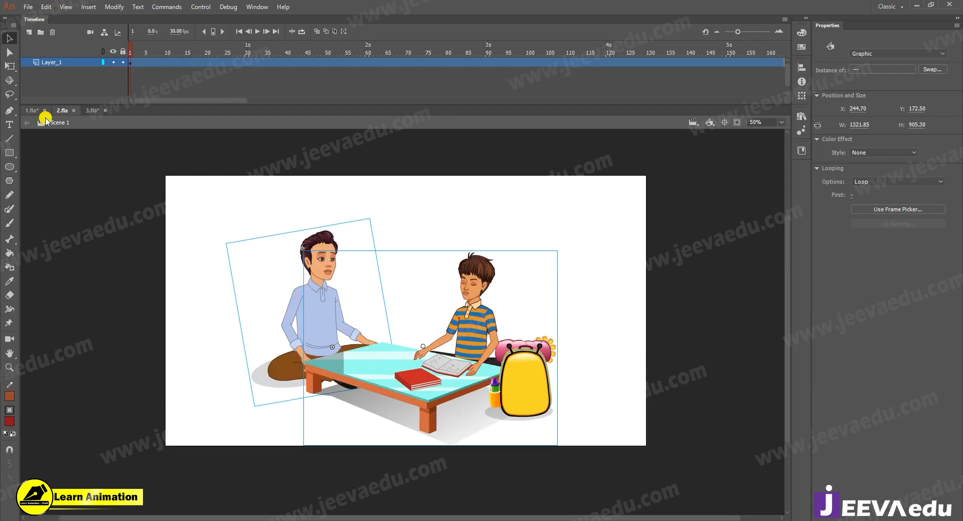
{"action": "left_click", "coordinate": [92, 111]}
- Open the woman's symbol for editing and copy its voice track layer, Layer_4
{"action": "key", "text": "z"}
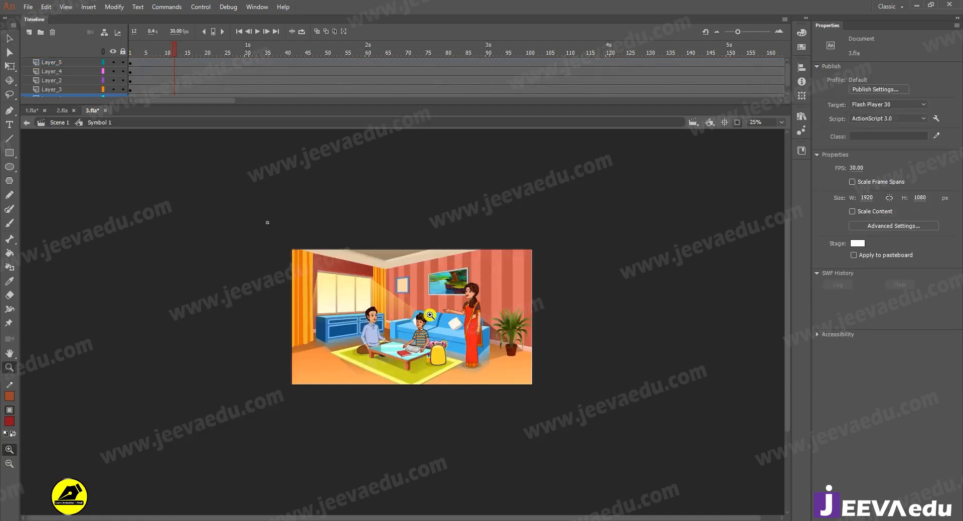
{"action": "left_click", "coordinate": [428, 314]}
{"action": "key", "text": "v"}
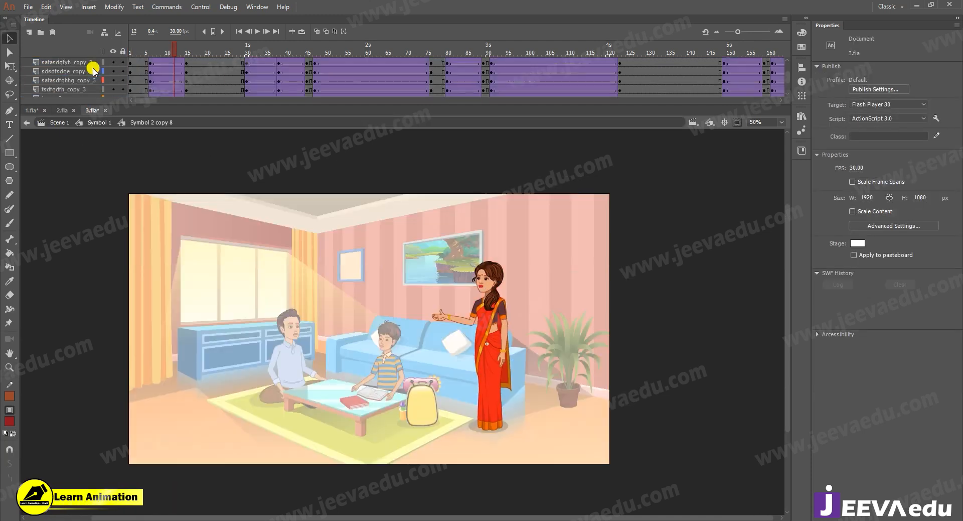
{"action": "right_click", "coordinate": [68, 61]}
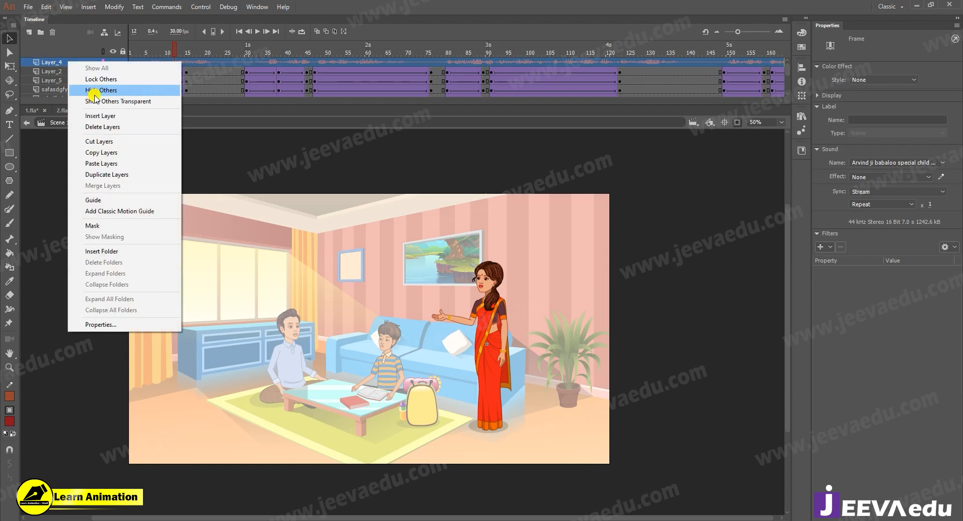
{"action": "left_click", "coordinate": [85, 157]}
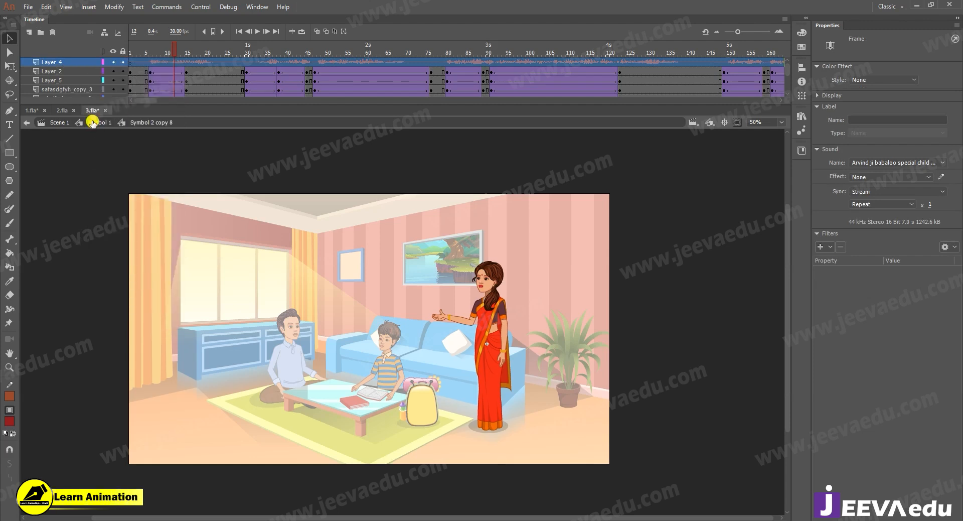
- Return to Symbol 1 and paste the copied voice track layer above the scene layers
{"action": "left_click", "coordinate": [65, 122]}
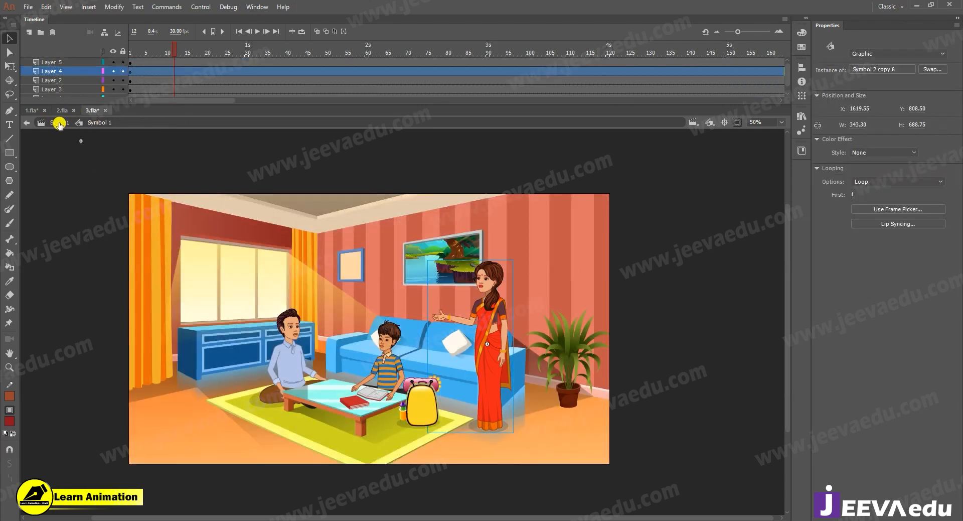
{"action": "right_click", "coordinate": [60, 70]}
{"action": "left_click", "coordinate": [94, 166]}
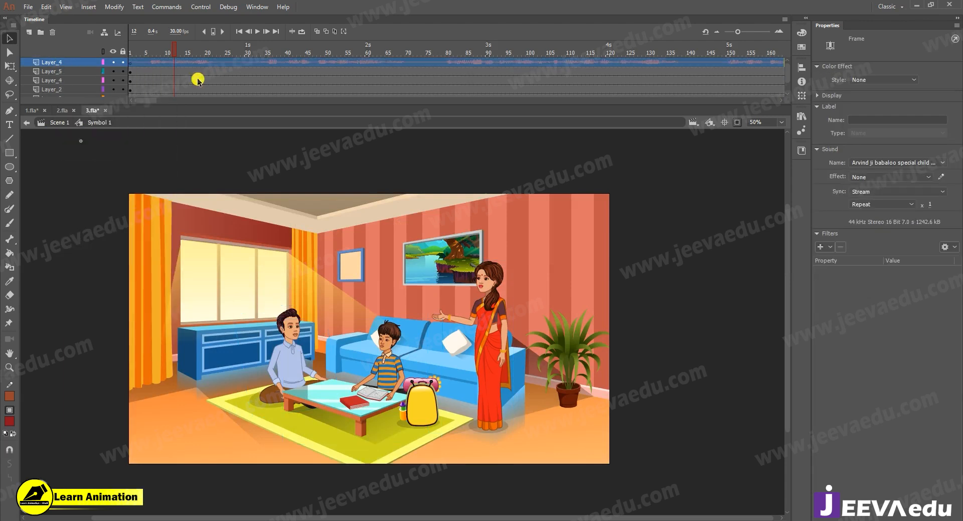
- Preview the scene with the voice track from the start of the timeline
{"action": "left_click_drag", "start_coordinate": [159, 47], "coordinate": [56, 65]}
{"action": "key", "text": "Return"}
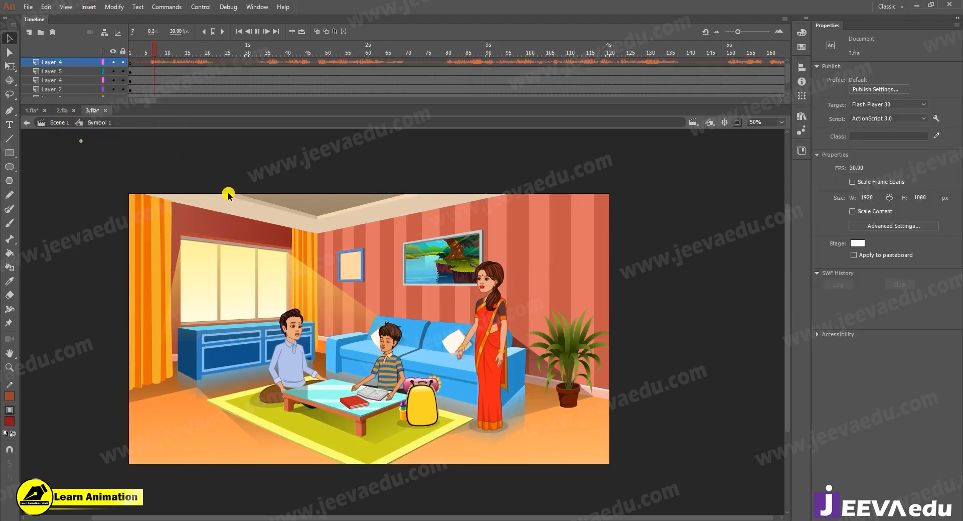
{"action": "key", "text": "Return"}
- Enlarge the potted plant to about 420 × 467 px and adjust its position at the right-hand wall
{"action": "key", "text": "z"}
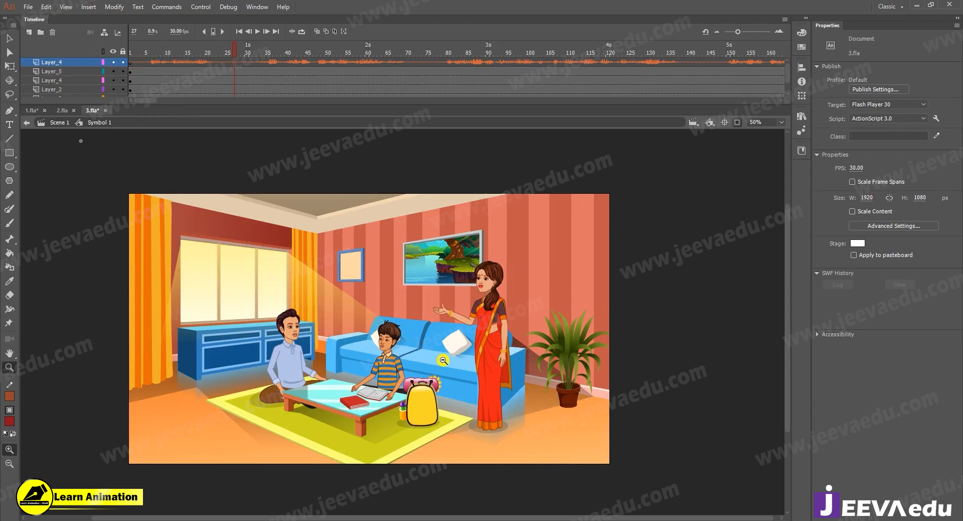
{"action": "key", "text": "v"}
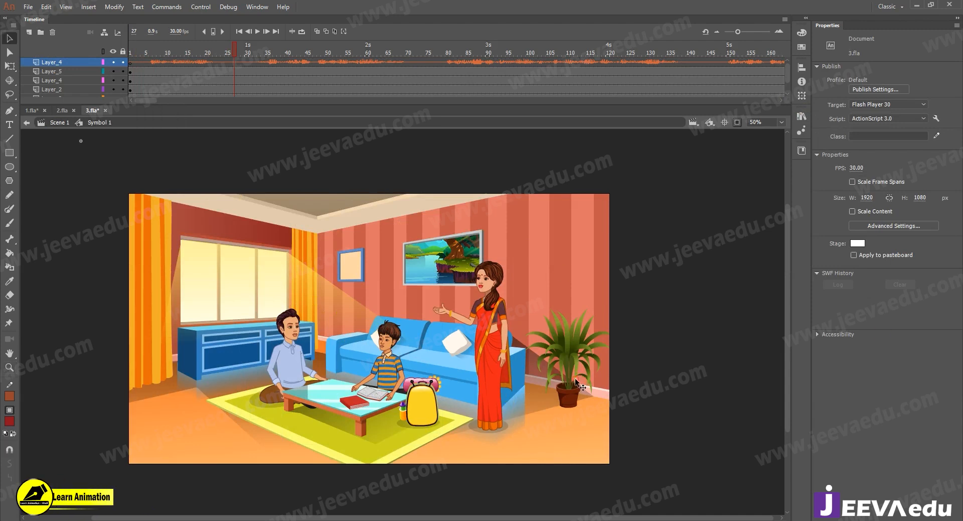
{"action": "left_click", "coordinate": [575, 378]}
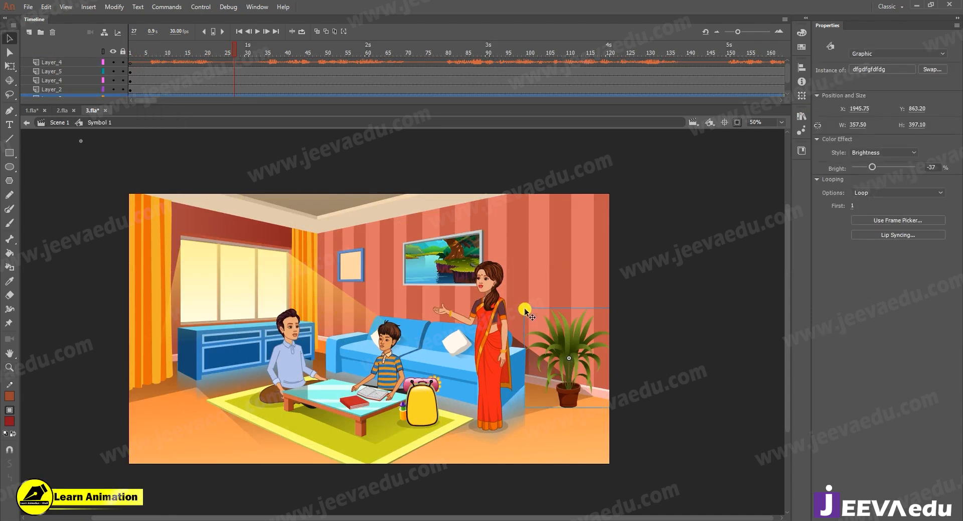
{"action": "key", "text": "q"}
{"action": "left_click_drag", "start_coordinate": [512, 299], "coordinate": [507, 292]}
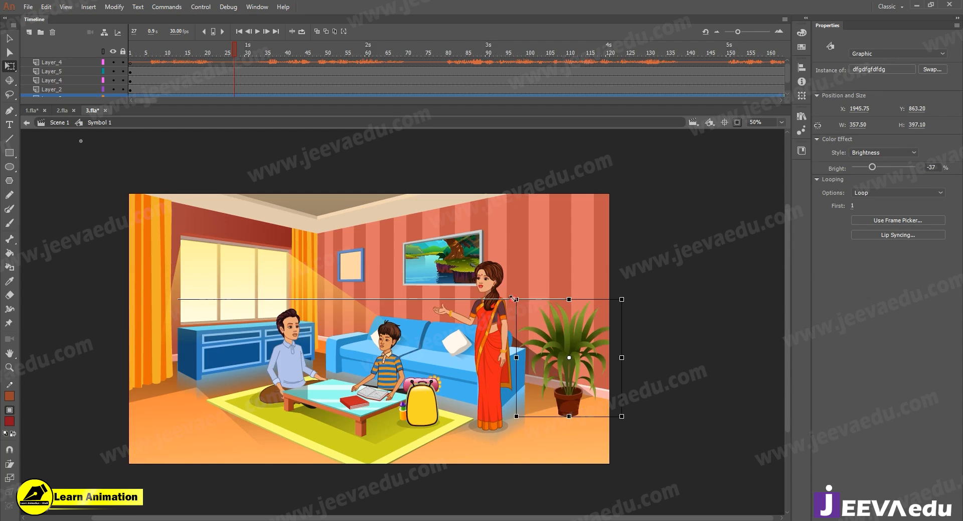
{"action": "left_click_drag", "start_coordinate": [599, 352], "coordinate": [587, 350]}
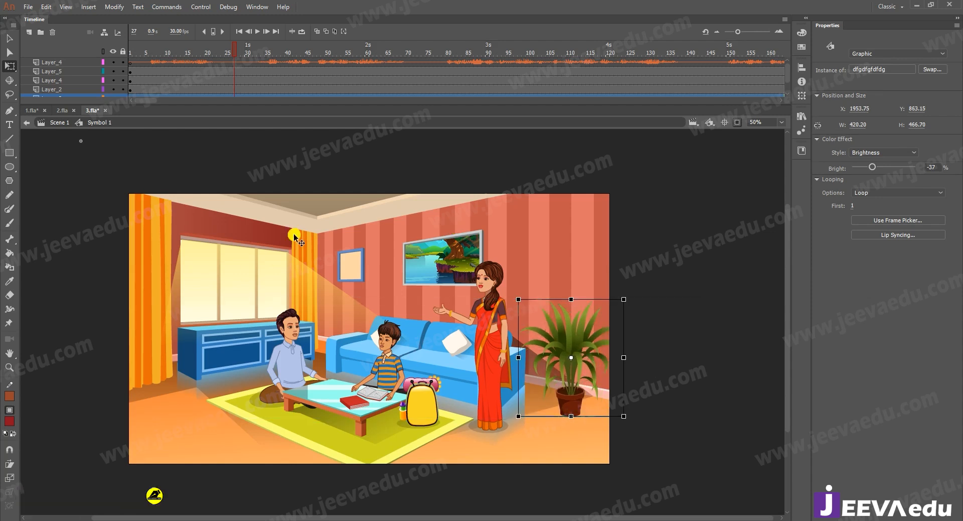
- Select the content of all scene layers and shift it left and up to X -184, Y -90
{"action": "left_click_drag", "start_coordinate": [151, 71], "coordinate": [178, 157]}
{"action": "key", "text": "ctrl+a"}
{"action": "left_click_drag", "start_coordinate": [455, 353], "coordinate": [444, 341]}
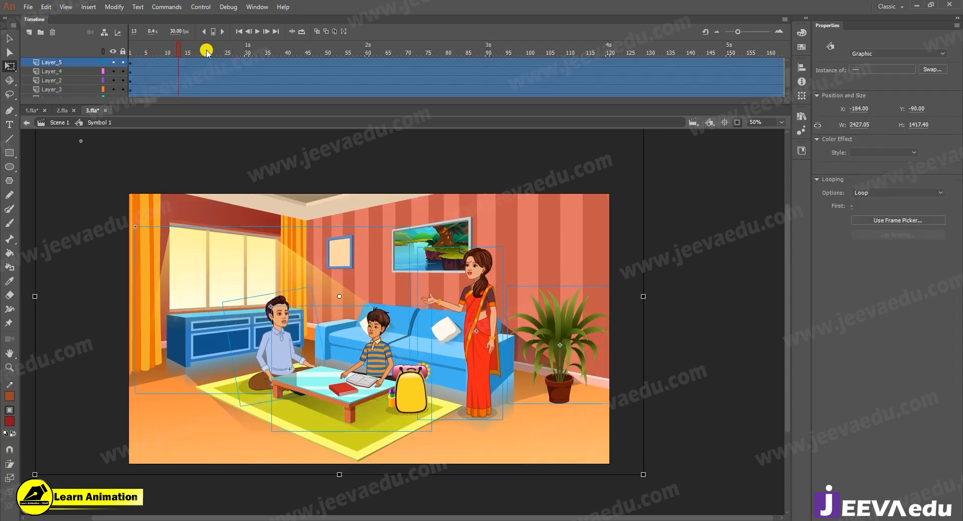
{"action": "scroll", "coordinate": [206, 50], "scroll_direction": "up", "scroll_amount": 1}
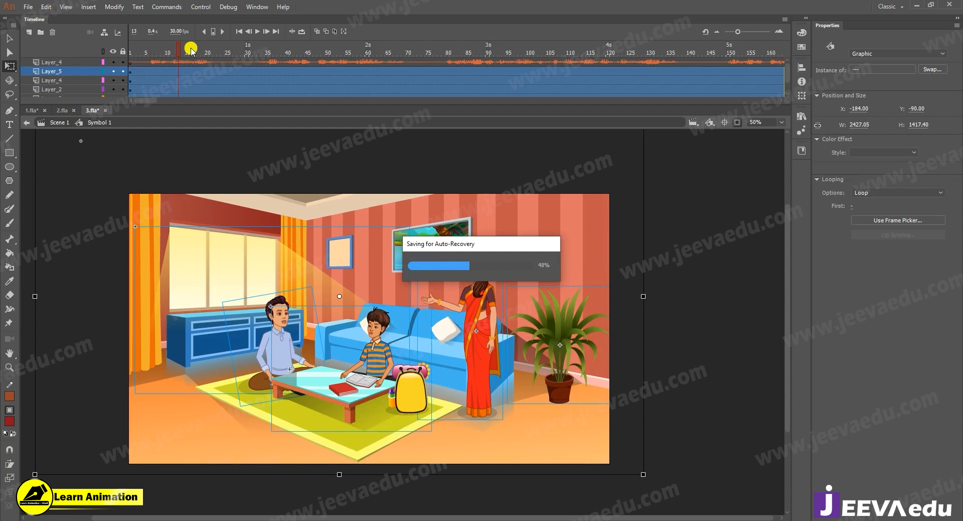
- Play the repositioned scene from frame 1 to find where the camera move should end against the voice
{"action": "left_click", "coordinate": [131, 52]}
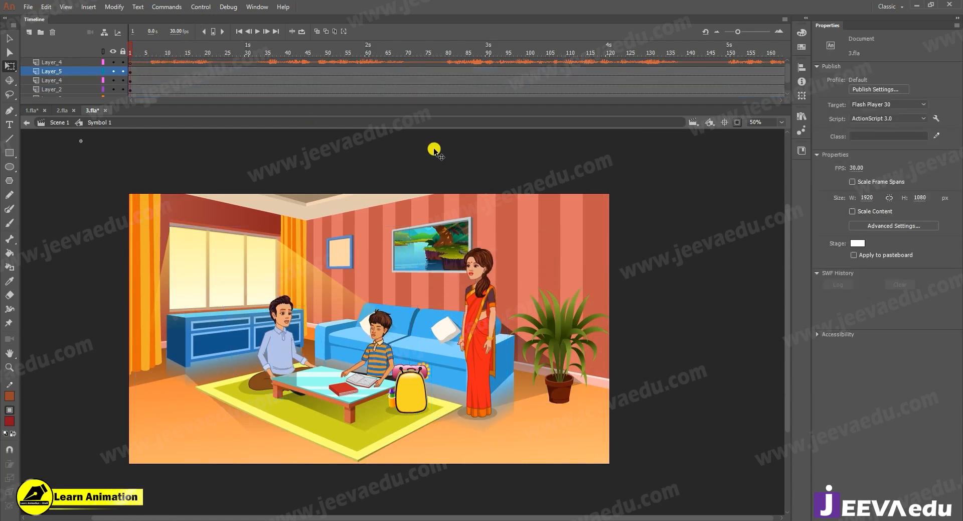
{"action": "key", "text": "Return"}
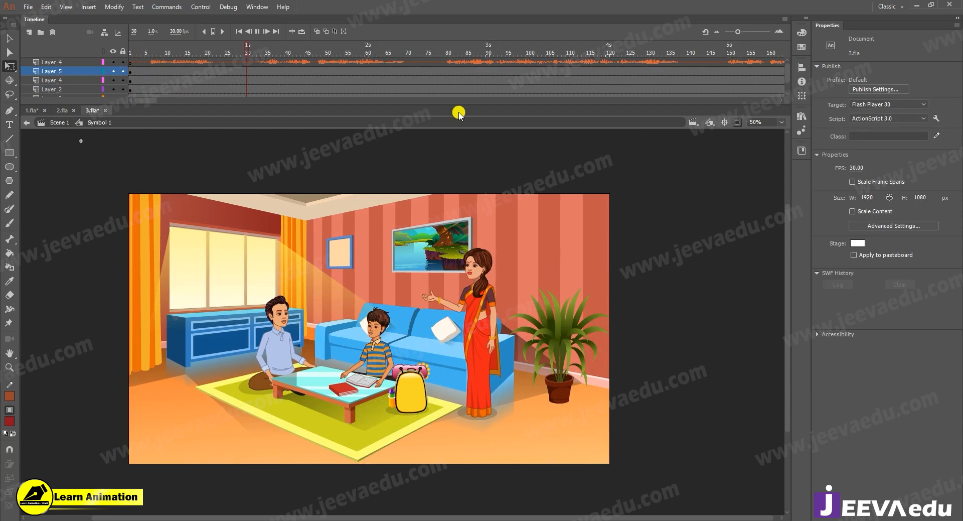
{"action": "key", "text": "Return"}
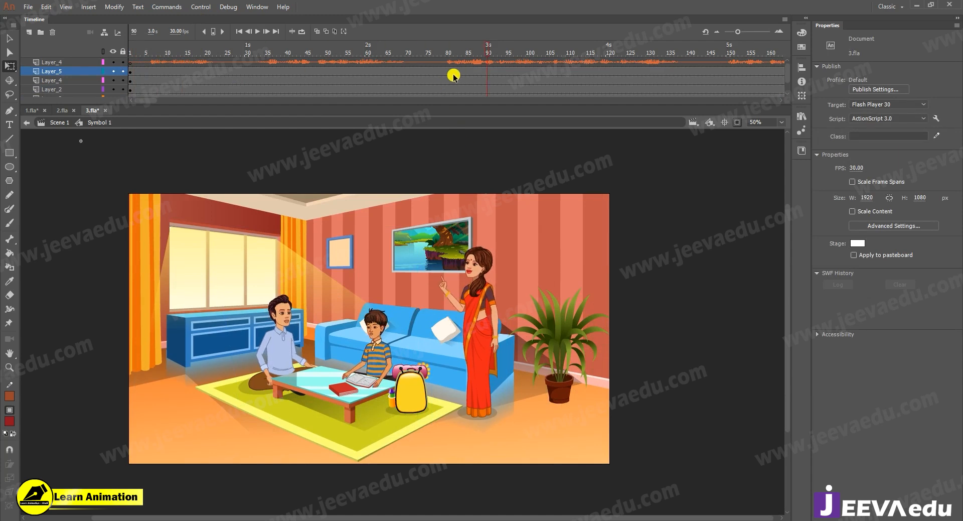
- Try placing keyframes on all scene layers at frame 74, undoing the extra set at frame 73
{"action": "left_click", "coordinate": [427, 71]}
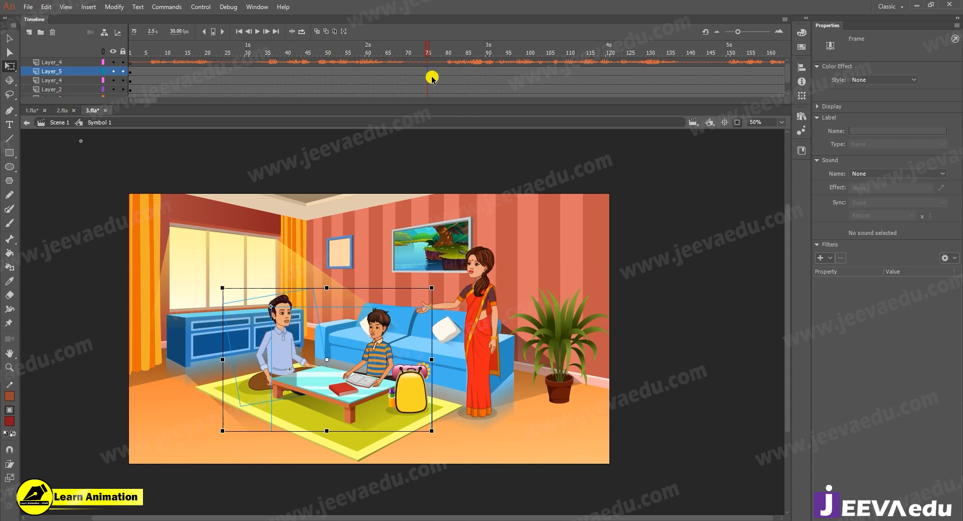
{"action": "mouse_move", "coordinate": [424, 79]}
{"action": "left_mouse_down"}
{"action": "mouse_move", "coordinate": [426, 118]}
{"action": "mouse_move", "coordinate": [419, 69]}
{"action": "mouse_move", "coordinate": [419, 109]}
{"action": "left_mouse_up"}
{"action": "key", "text": "F6"}
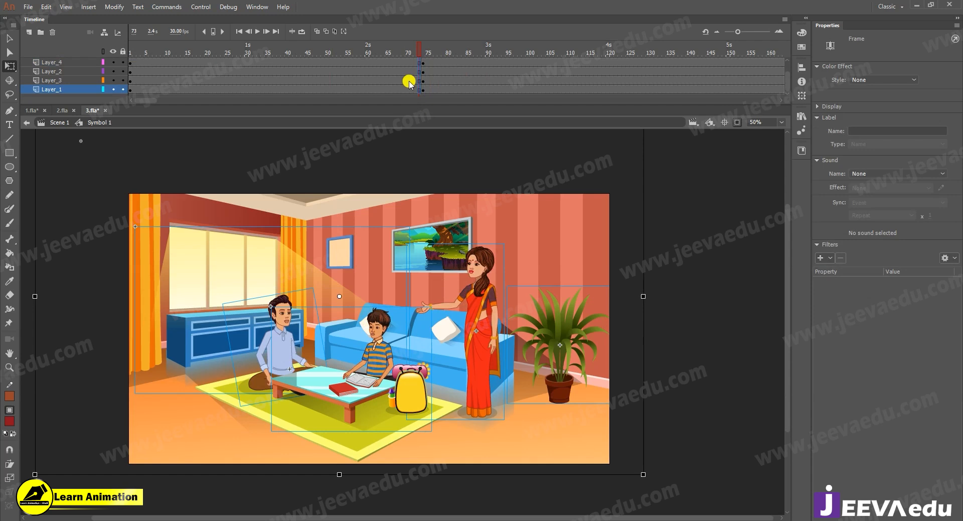
{"action": "scroll", "coordinate": [411, 82], "scroll_direction": "up", "scroll_amount": 5}
{"action": "left_click", "coordinate": [402, 71]}
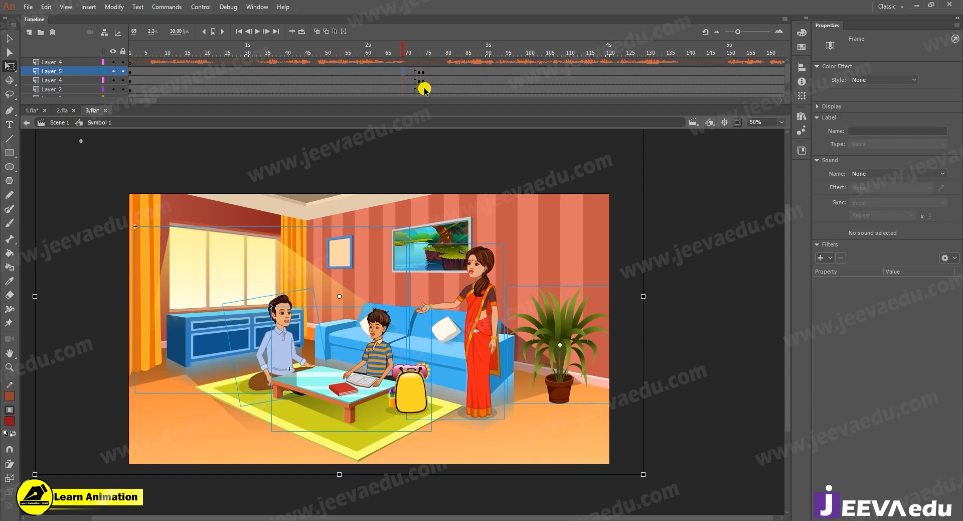
{"action": "key", "text": "ctrl+z"}
{"action": "left_click", "coordinate": [424, 71]}
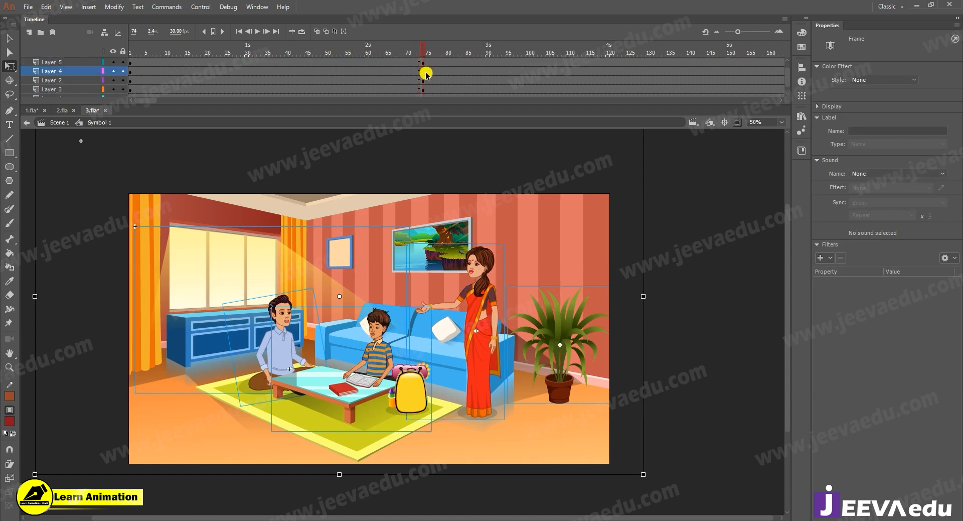
- Try to create a tween over frames 61 to 69 of the scene layers, and cancel the symbol conversion
{"action": "scroll", "coordinate": [424, 65], "scroll_direction": "up", "scroll_amount": 1}
{"action": "left_click", "coordinate": [420, 55]}
{"action": "left_click_drag", "start_coordinate": [405, 75], "coordinate": [372, 116]}
{"action": "right_click", "coordinate": [391, 73]}
{"action": "left_click", "coordinate": [415, 102]}
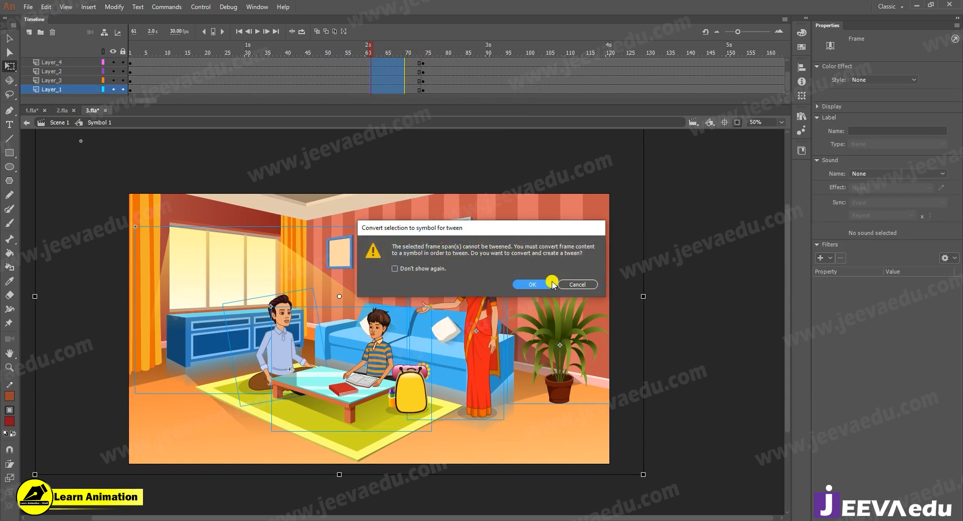
{"action": "left_click", "coordinate": [587, 284]}
- Clear the keyframes around frame 74 on all scene layers
{"action": "scroll", "coordinate": [387, 59], "scroll_direction": "up", "scroll_amount": 5}
{"action": "left_click_drag", "start_coordinate": [414, 67], "coordinate": [438, 123]}
{"action": "right_click", "coordinate": [424, 74]}
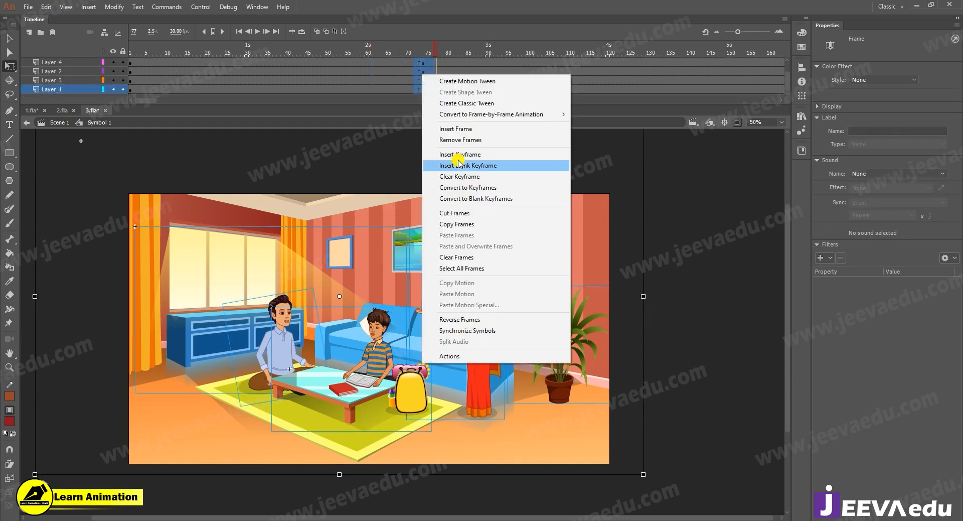
{"action": "left_click", "coordinate": [456, 176]}
{"action": "scroll", "coordinate": [433, 70], "scroll_direction": "up", "scroll_amount": 2}
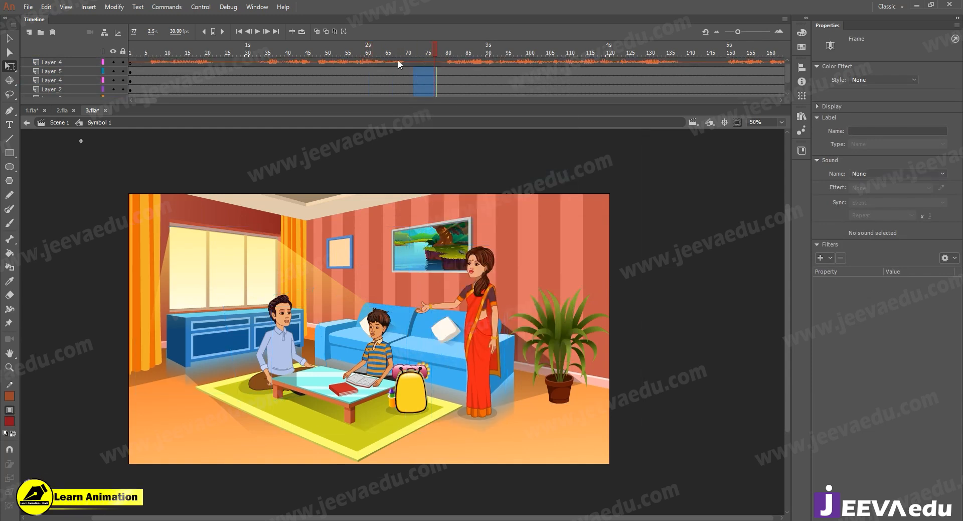
- Cut the seated man from Layer_5 and paste him in place on a new layer directly above the woman's Layer_4
{"action": "left_click", "coordinate": [95, 103]}
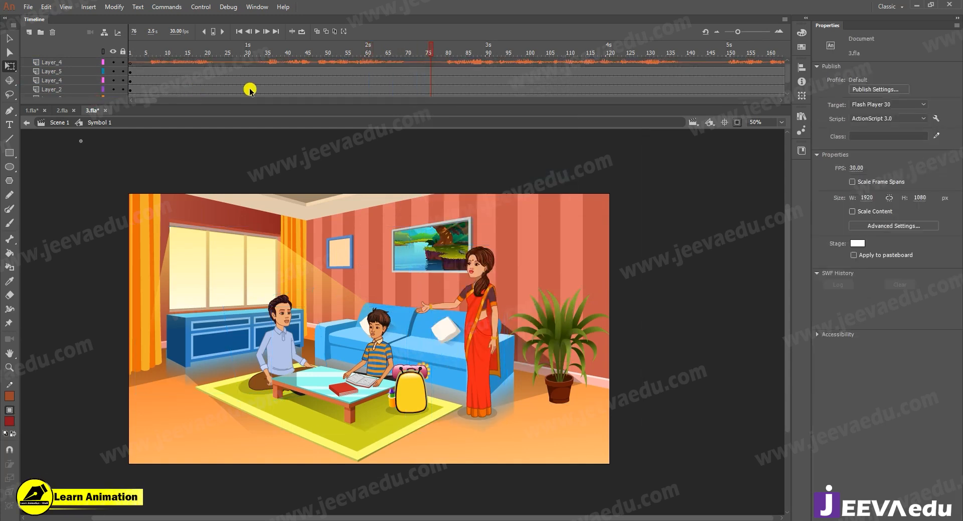
{"action": "key", "text": "v"}
{"action": "left_click", "coordinate": [353, 390]}
{"action": "left_click", "coordinate": [275, 345]}
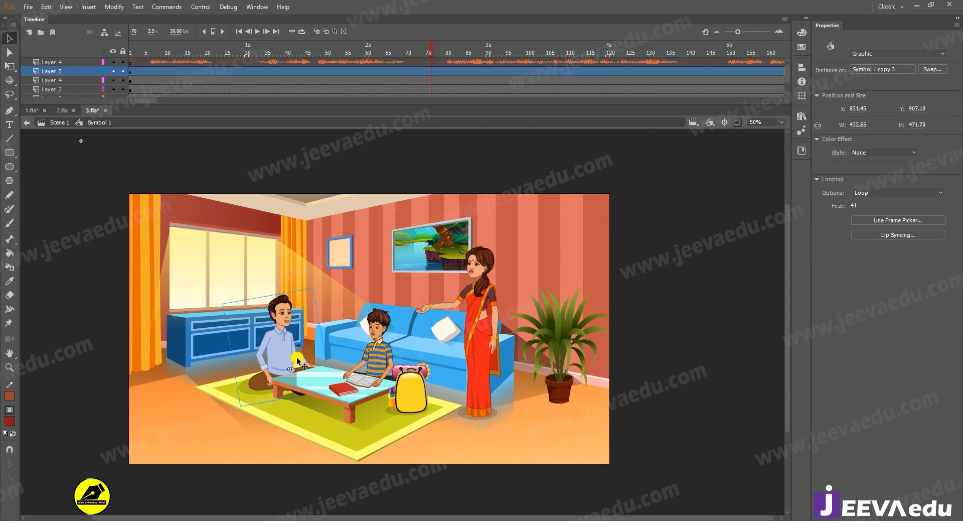
{"action": "key", "text": "Delete"}
{"action": "left_click", "coordinate": [60, 83]}
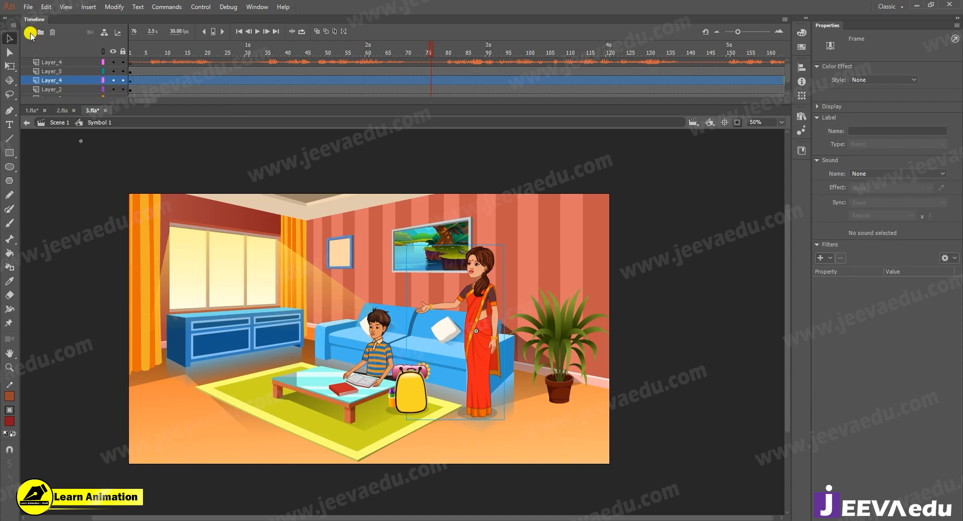
{"action": "left_click", "coordinate": [29, 32]}
{"action": "left_click", "coordinate": [218, 349]}
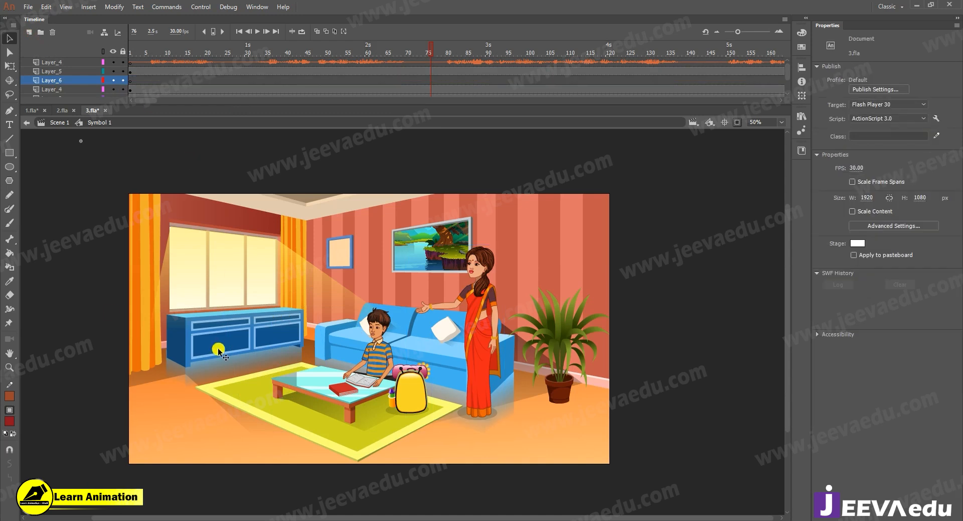
{"action": "right_click", "coordinate": [66, 156]}
{"action": "left_click", "coordinate": [93, 196]}
{"action": "key", "text": "ctrl+shift+v"}
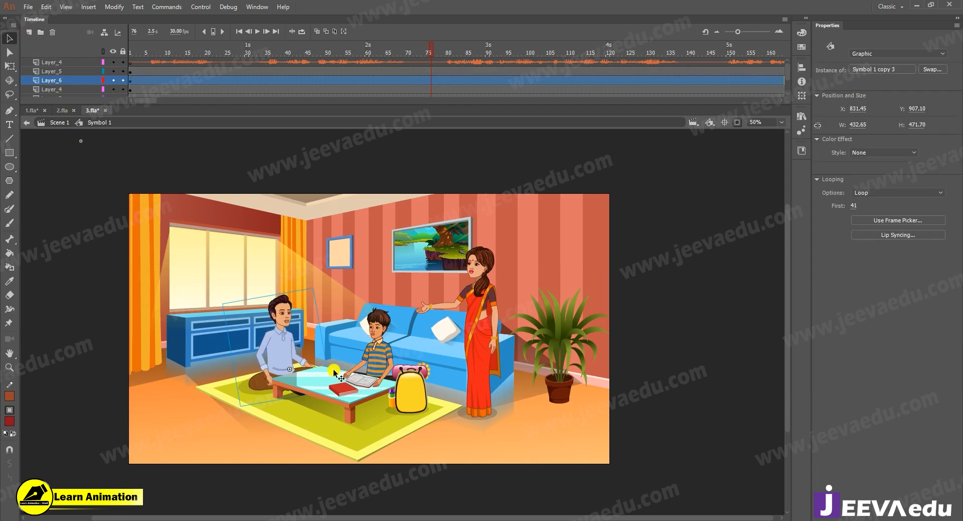
- Insert keyframes at frame 76 on all scene layers and create classic tweens leading up to them
{"action": "left_click_drag", "start_coordinate": [429, 72], "coordinate": [432, 127]}
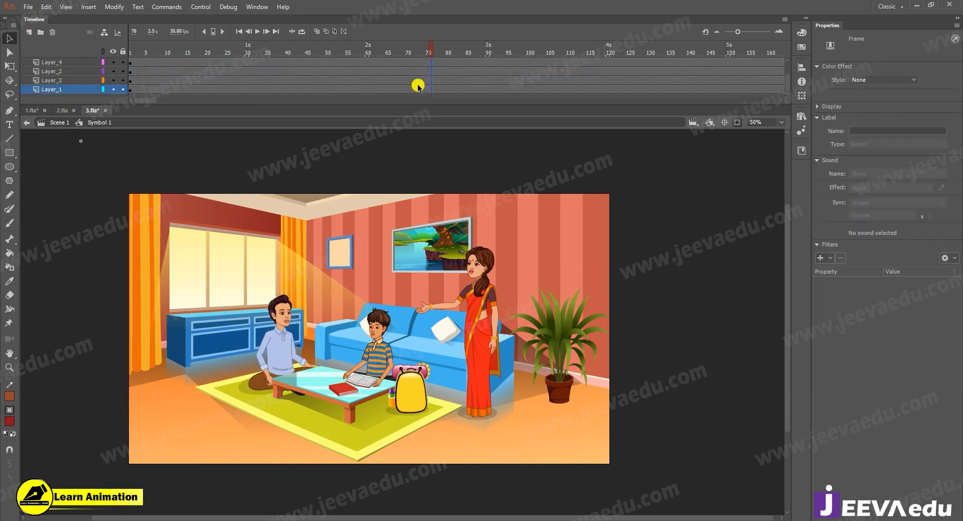
{"action": "key", "text": "F6"}
{"action": "left_click_drag", "start_coordinate": [416, 62], "coordinate": [378, 128]}
{"action": "right_click", "coordinate": [389, 74]}
{"action": "left_click", "coordinate": [431, 104]}
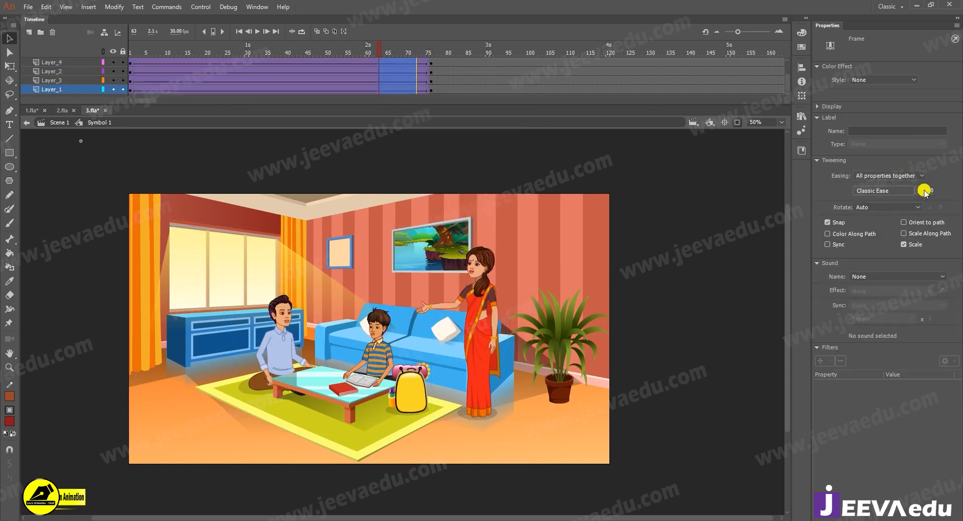
- Give the tweens a custom S-shaped ease with a slow start and a slow end, and save and apply it
{"action": "left_click", "coordinate": [920, 190]}
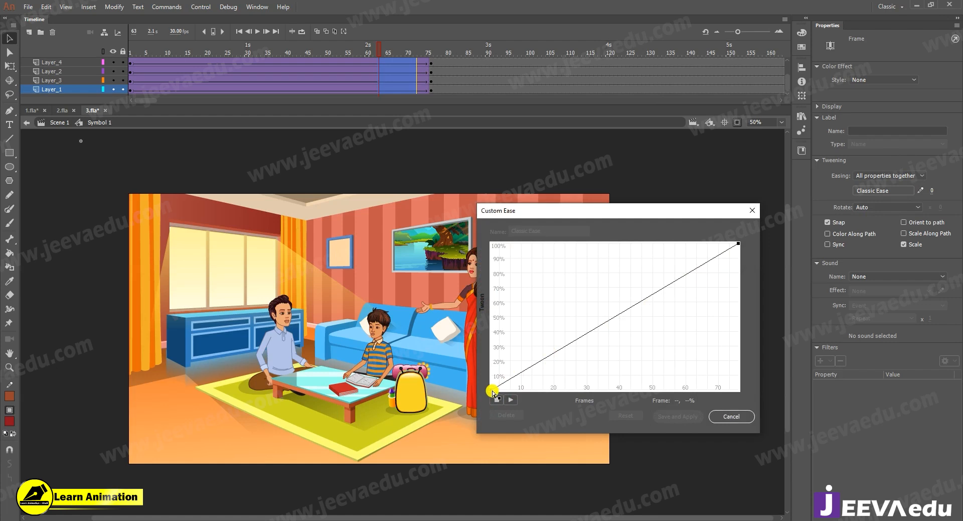
{"action": "left_click_drag", "start_coordinate": [575, 344], "coordinate": [604, 389]}
{"action": "left_click", "coordinate": [738, 244]}
{"action": "left_click_drag", "start_coordinate": [656, 291], "coordinate": [649, 243]}
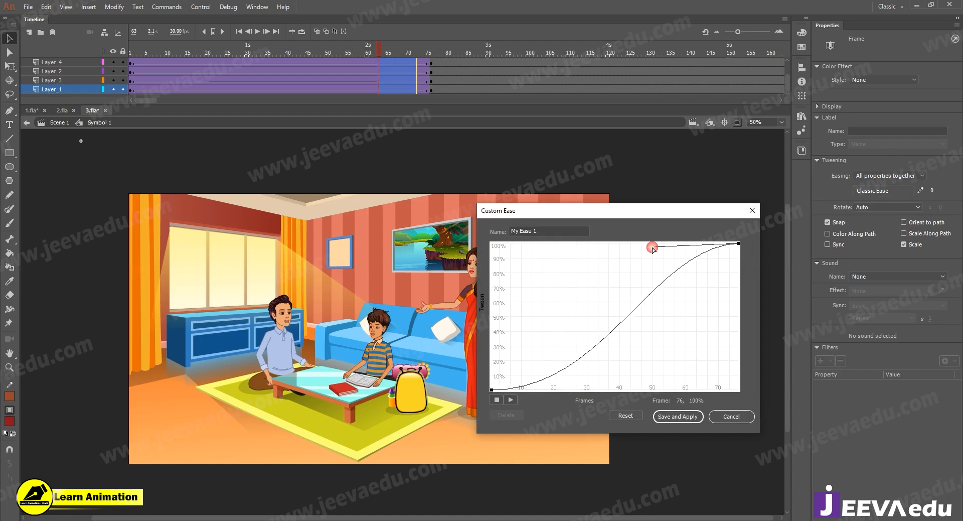
{"action": "left_click", "coordinate": [678, 416]}
- Scale the content of all scene layers at the frame 76 keyframe to 110%
{"action": "scroll", "coordinate": [410, 82], "scroll_direction": "up", "scroll_amount": 1}
{"action": "left_click_drag", "start_coordinate": [432, 75], "coordinate": [432, 118]}
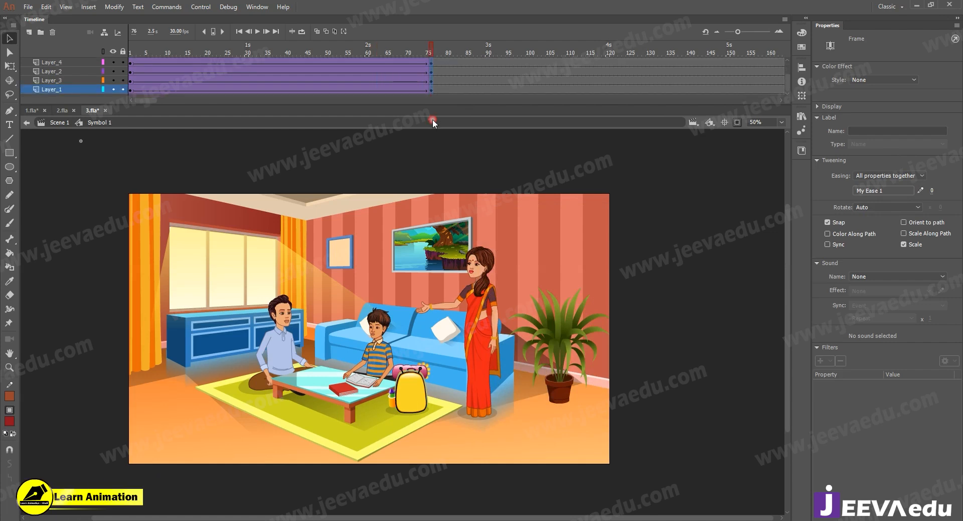
{"action": "key", "text": "ctrl+alt+s"}
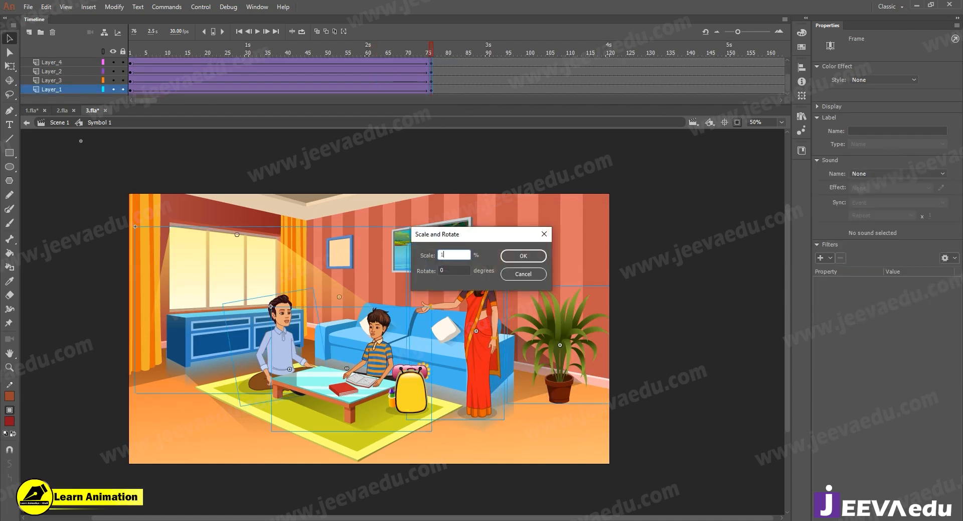
{"action": "type", "text": "110"}
{"action": "key", "text": "Return"}
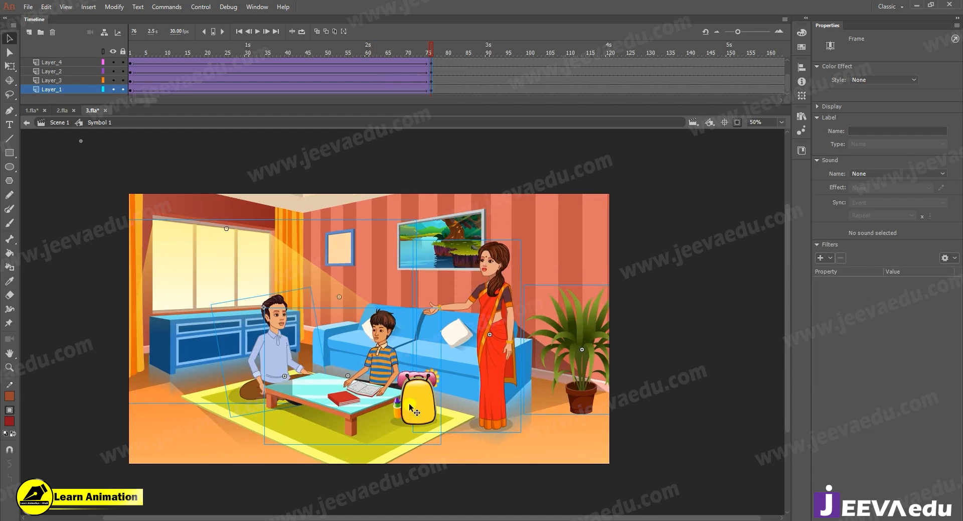
- Preview the zoom from frame 1, and nudge the whole scene at frame 76 slightly left
{"action": "scroll", "coordinate": [433, 56], "scroll_direction": "up", "scroll_amount": 2}
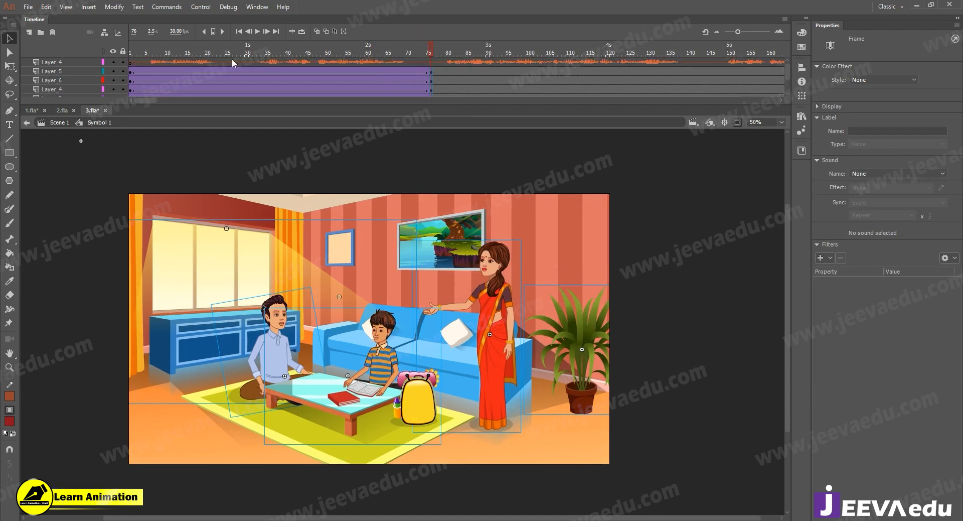
{"action": "left_click", "coordinate": [131, 67]}
{"action": "key", "text": "Return"}
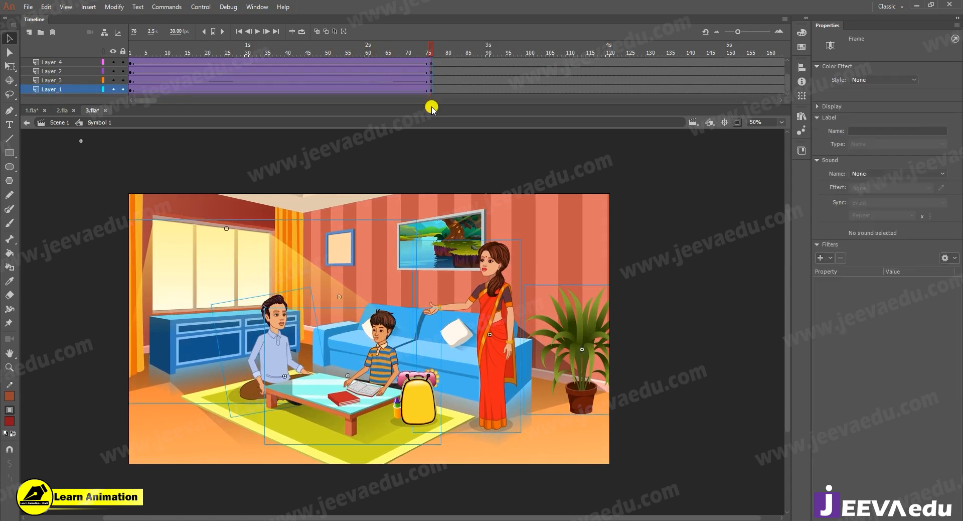
{"action": "key", "text": "shift+Left"}
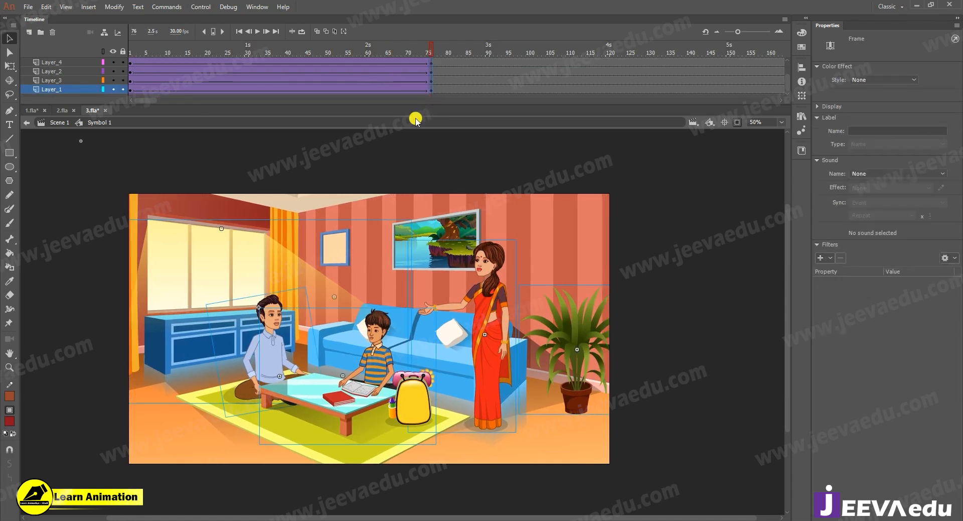
- Nudge the whole scene at the frame 76 keyframe further left and scrub through the zoom from frame 1 to frame 76
{"action": "key", "text": "shift+Left"}
{"action": "scroll", "coordinate": [419, 73], "scroll_direction": "up", "scroll_amount": 2}
{"action": "left_click_drag", "start_coordinate": [131, 74], "coordinate": [432, 88]}
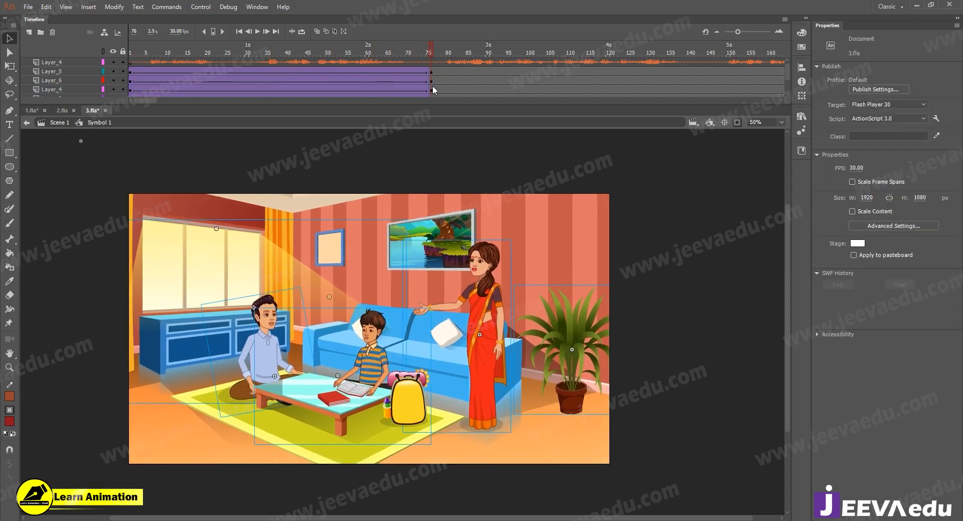
- Slightly rotate and skew the window's light beam at frame 76 with Free Transform to align it with the window
{"action": "left_click", "coordinate": [271, 274]}
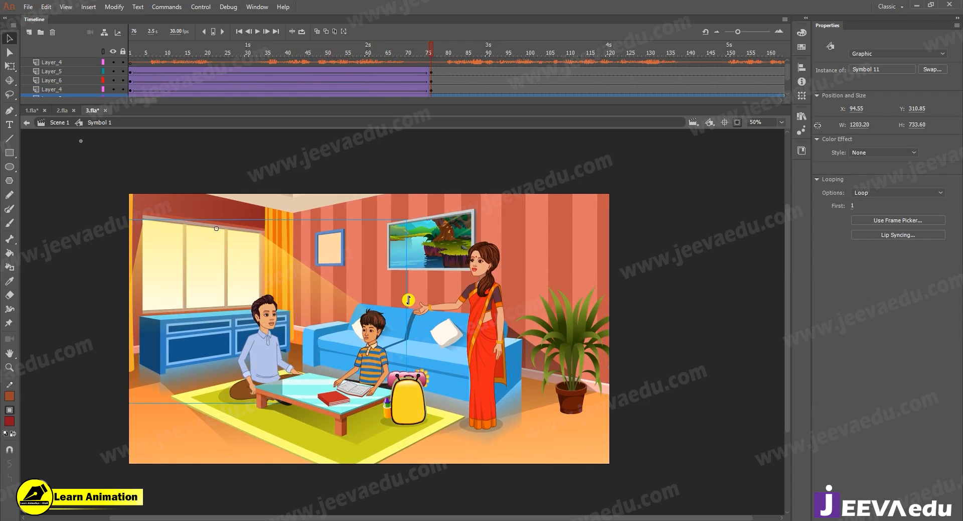
{"action": "key", "text": "q"}
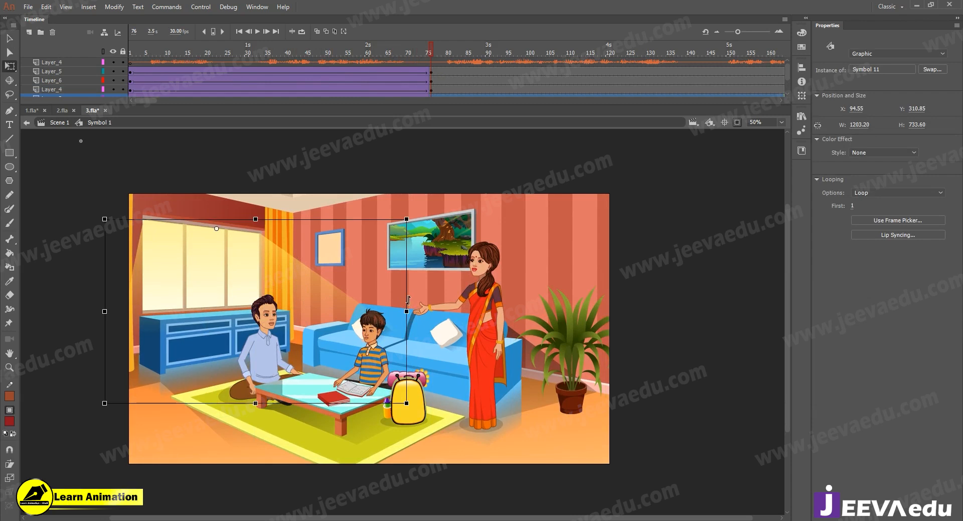
{"action": "left_click_drag", "start_coordinate": [408, 296], "coordinate": [410, 286]}
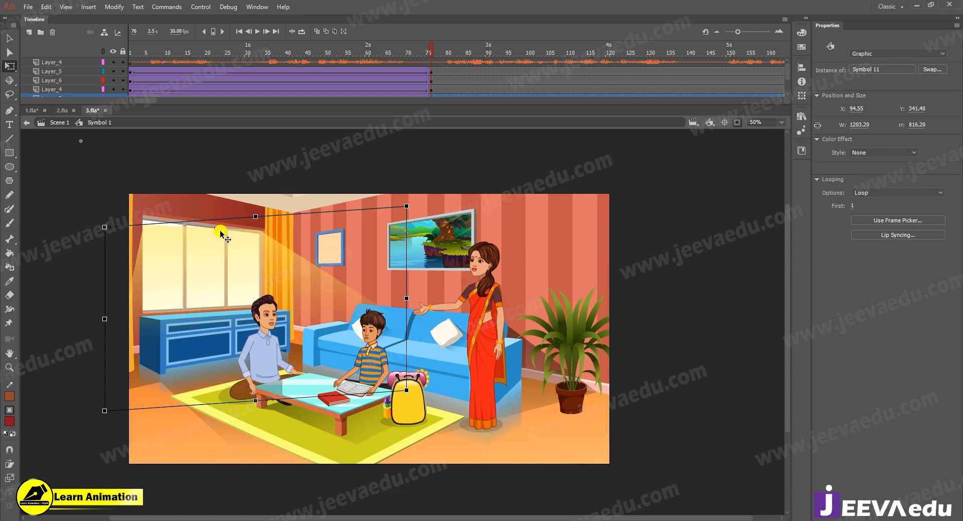
{"action": "key", "text": "ctrl+z"}
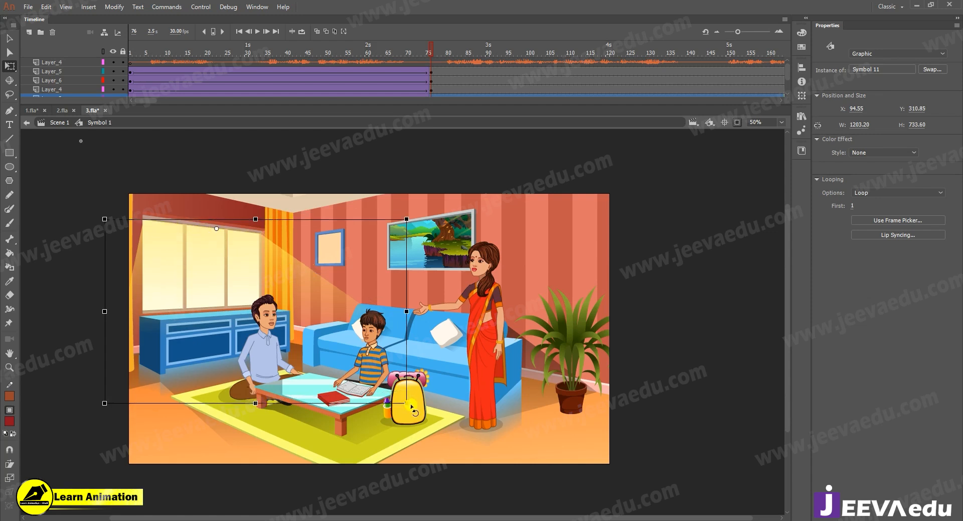
{"action": "left_click_drag", "start_coordinate": [414, 407], "coordinate": [422, 410]}
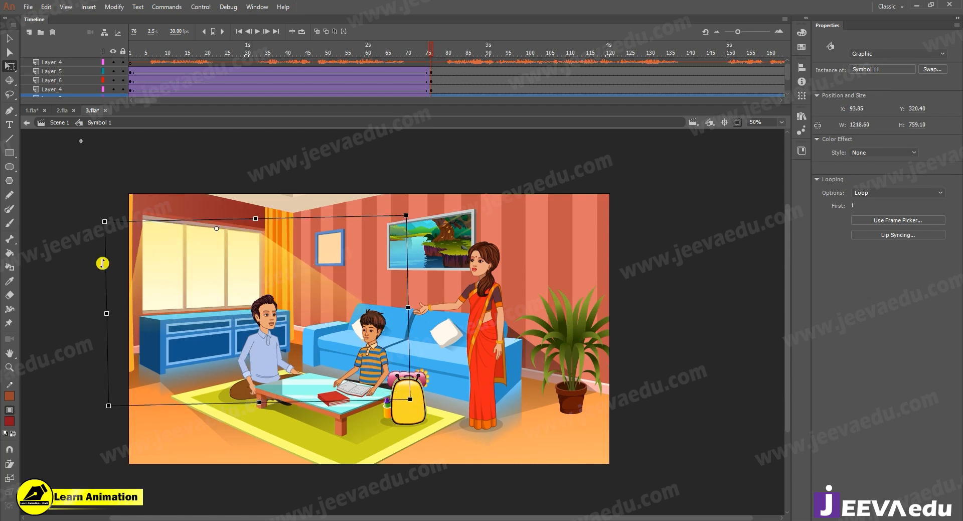
{"action": "left_click_drag", "start_coordinate": [103, 259], "coordinate": [102, 257]}
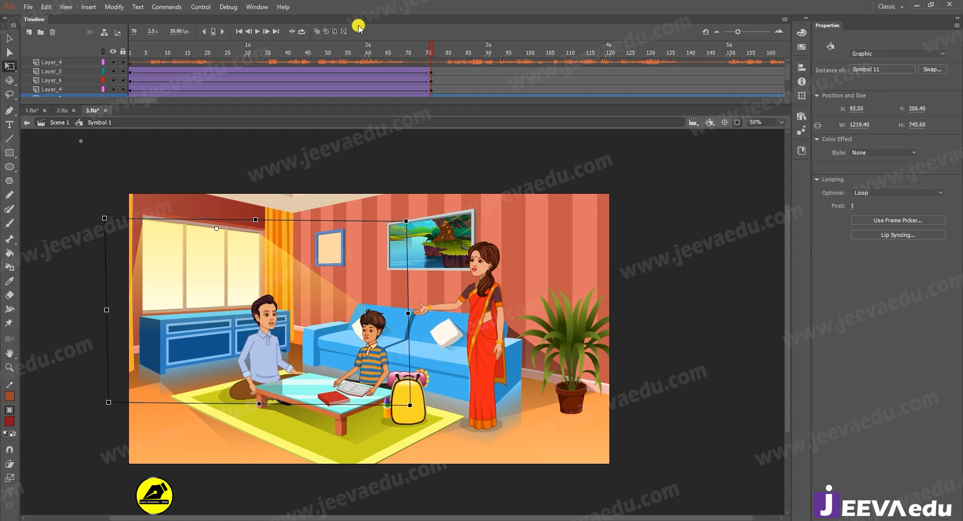
- Refine the light beam's vertical skew at frame 76 and play the zoom to check its alignment
{"action": "left_click", "coordinate": [289, 83]}
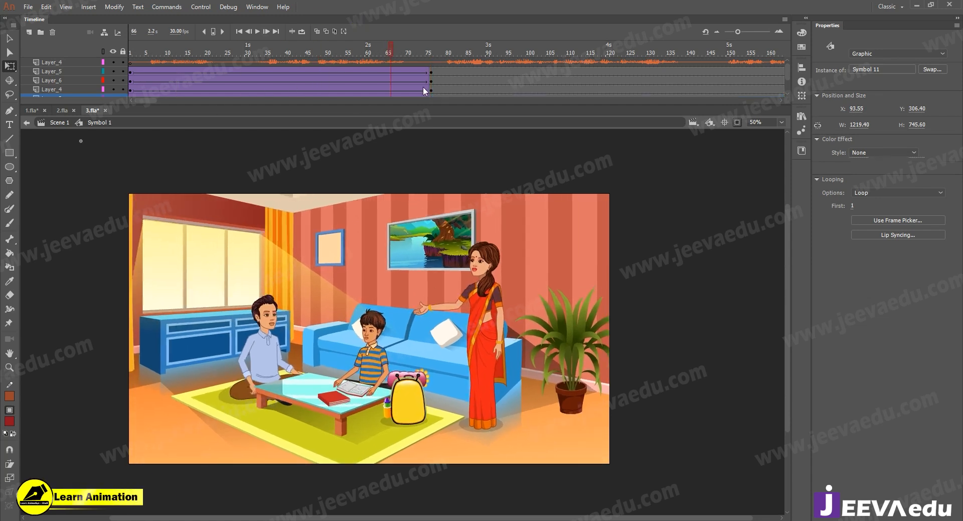
{"action": "left_click", "coordinate": [428, 84]}
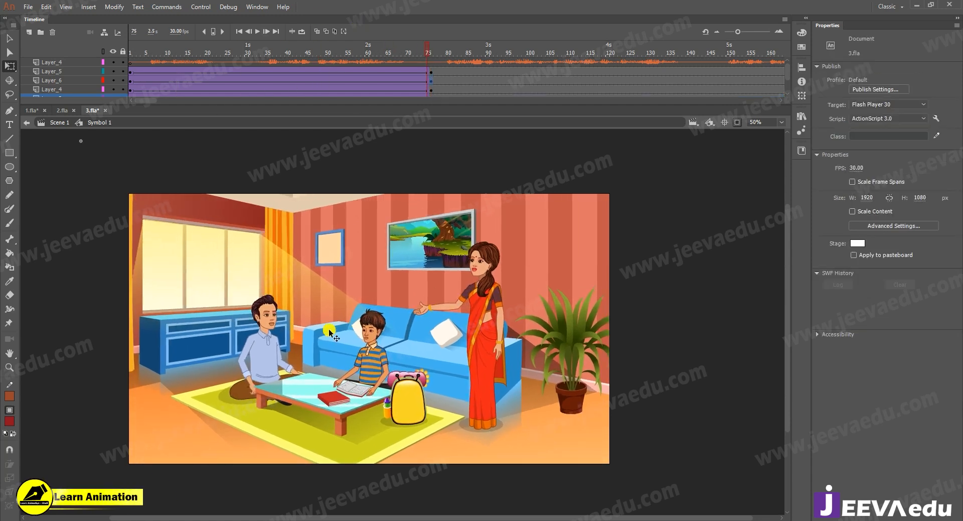
{"action": "left_click", "coordinate": [252, 265]}
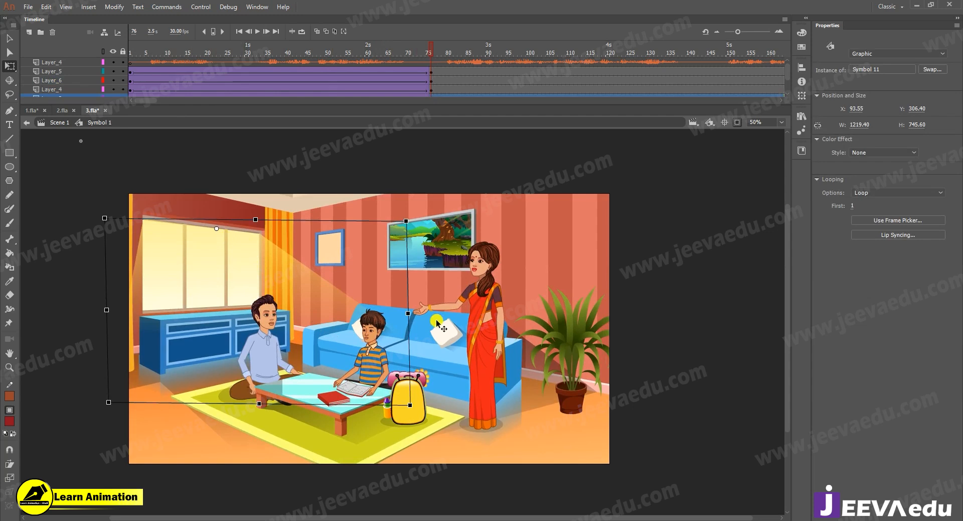
{"action": "left_click_drag", "start_coordinate": [409, 268], "coordinate": [406, 265]}
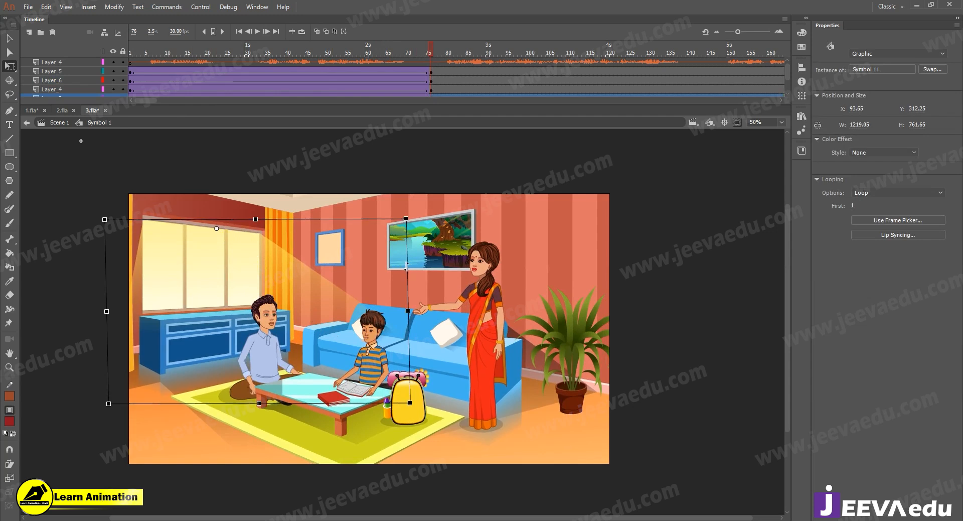
{"action": "left_click_drag", "start_coordinate": [424, 49], "coordinate": [86, 147]}
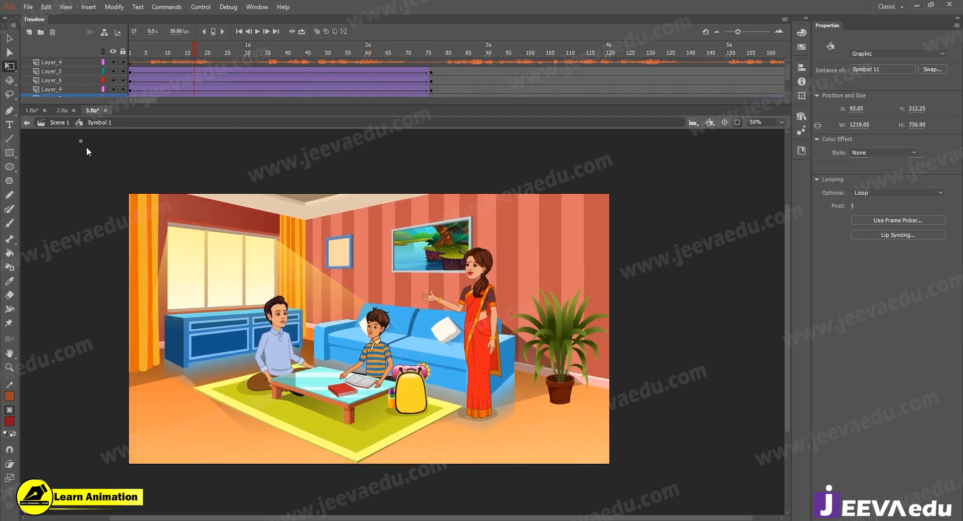
{"action": "key", "text": "Return"}
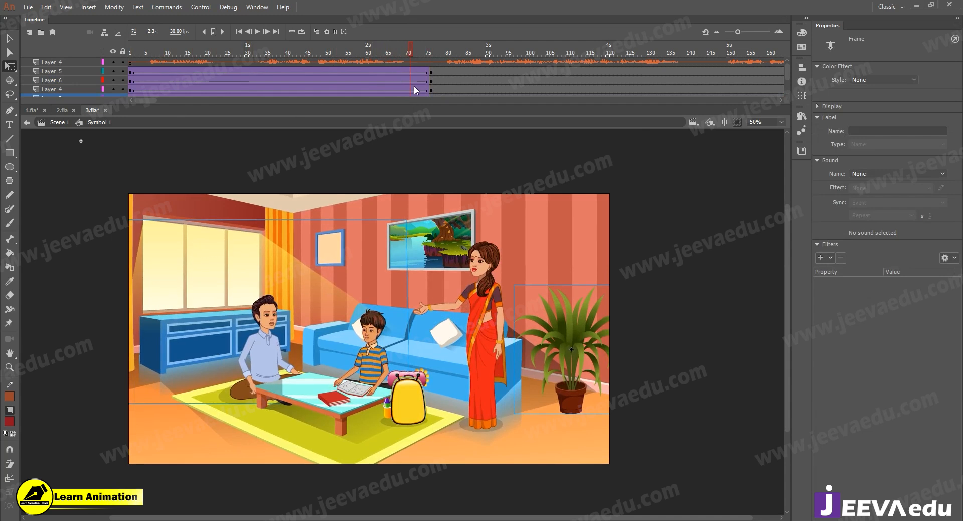
- Move the potted plant at the frame 76 keyframe right to X 1967.75
{"action": "left_click", "coordinate": [402, 266]}
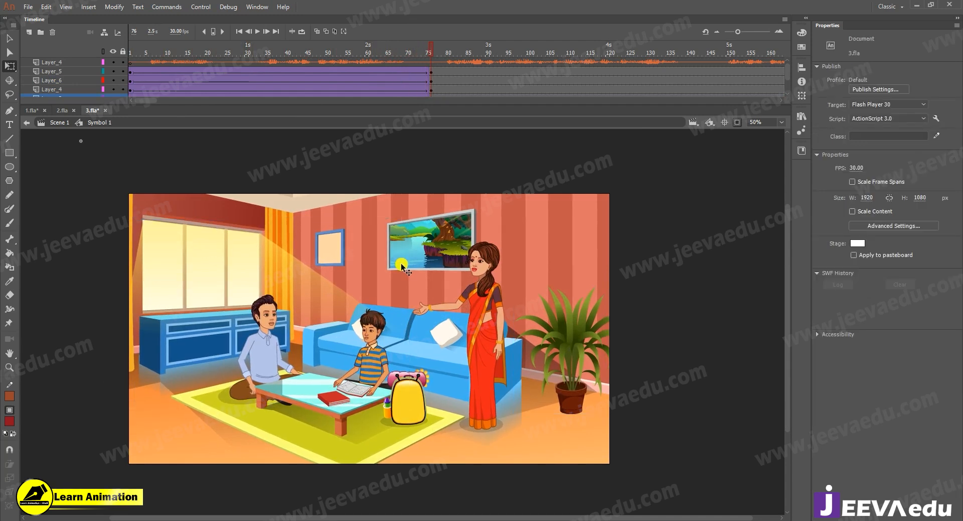
{"action": "left_click", "coordinate": [341, 313]}
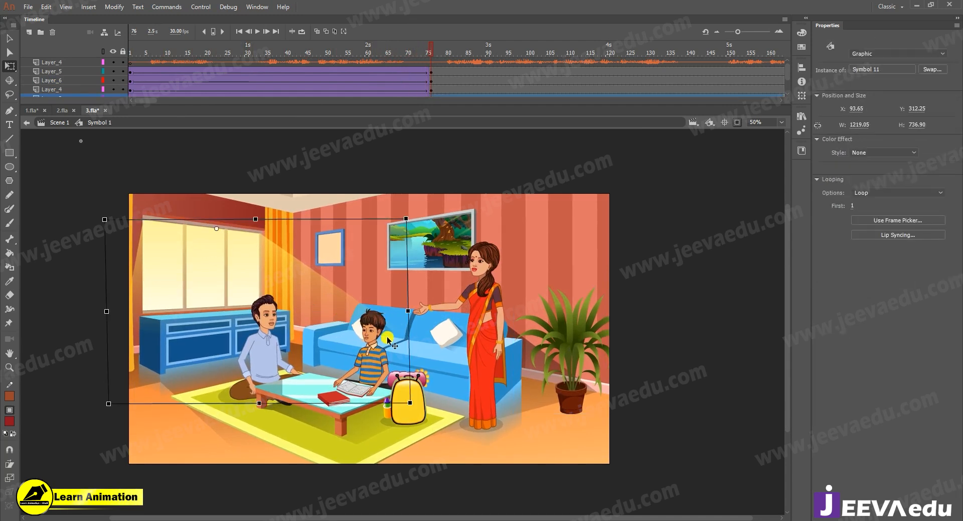
{"action": "left_click", "coordinate": [555, 360]}
{"action": "left_click", "coordinate": [589, 337]}
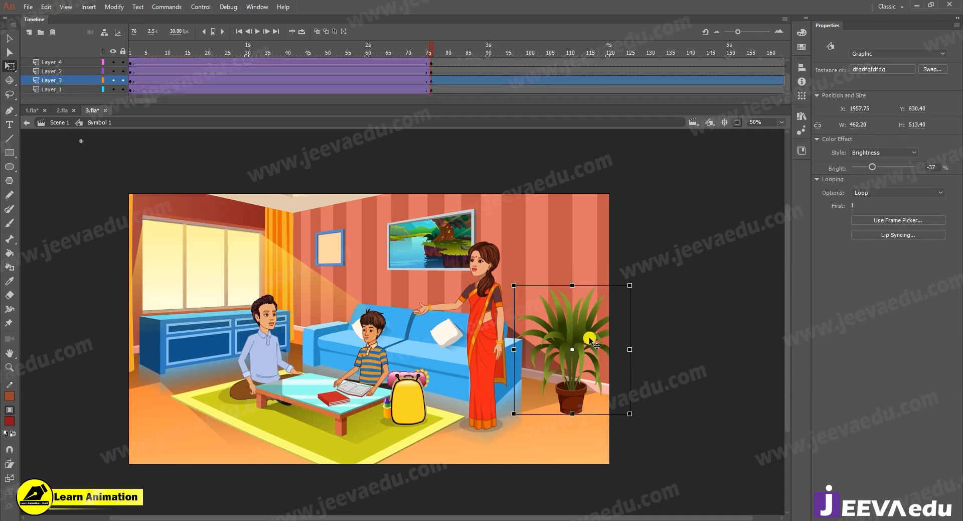
{"action": "key", "text": "Right"}
{"action": "key", "text": "Right"}
{"action": "key", "text": "Right"}
{"action": "key", "text": "Right"}
{"action": "key", "text": "Right"}
- Move the potted plant at frame 76 further right to X 1987.75 and play back the zoom
{"action": "left_click_drag", "start_coordinate": [415, 52], "coordinate": [434, 76]}
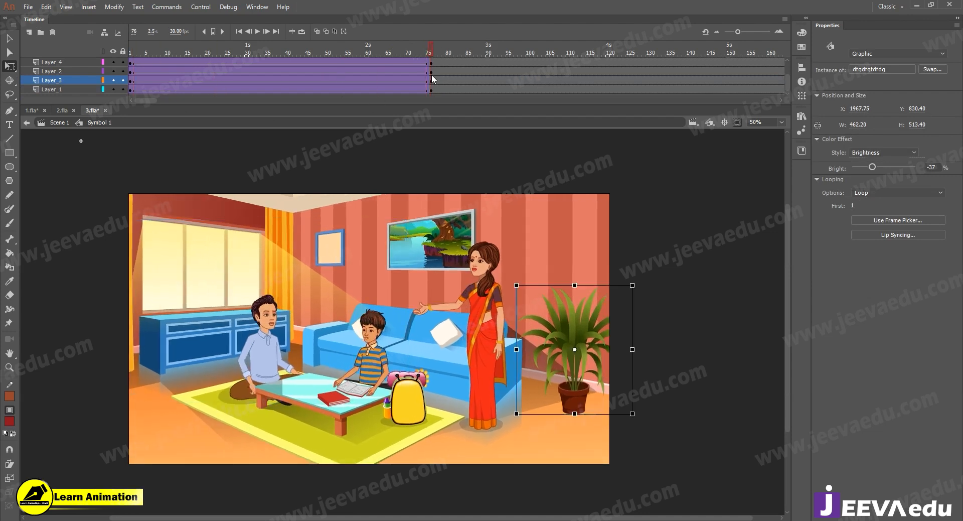
{"action": "left_click", "coordinate": [431, 75]}
{"action": "left_click", "coordinate": [585, 338]}
{"action": "left_click", "coordinate": [585, 338]}
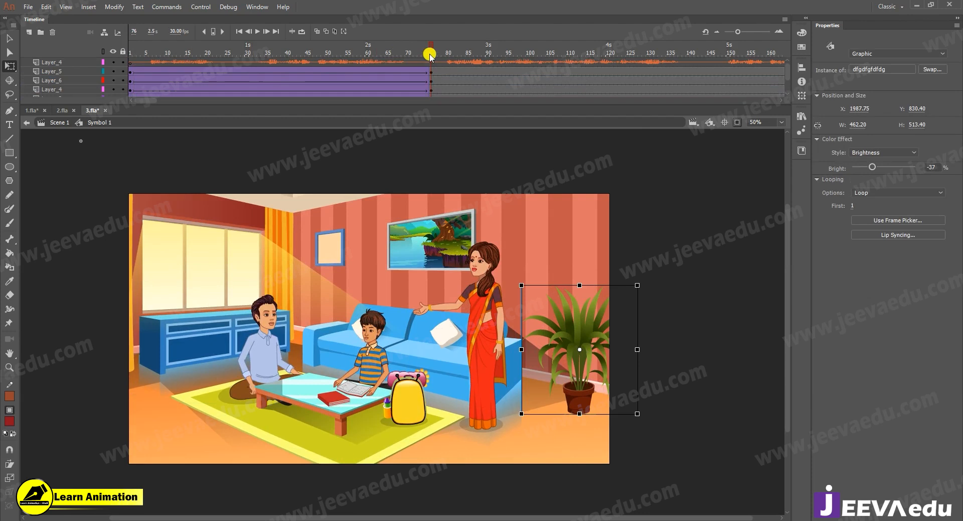
{"action": "left_click_drag", "start_coordinate": [428, 51], "coordinate": [318, 52]}
{"action": "key", "text": "Return"}
- Insert keyframes at frames 77 and 147 on all scene layers
{"action": "left_click", "coordinate": [445, 74]}
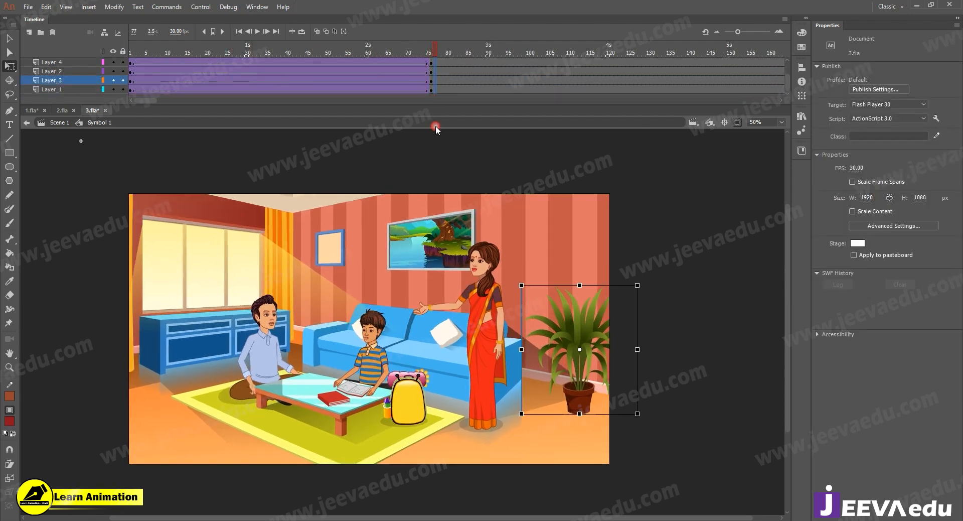
{"action": "left_click", "coordinate": [459, 76]}
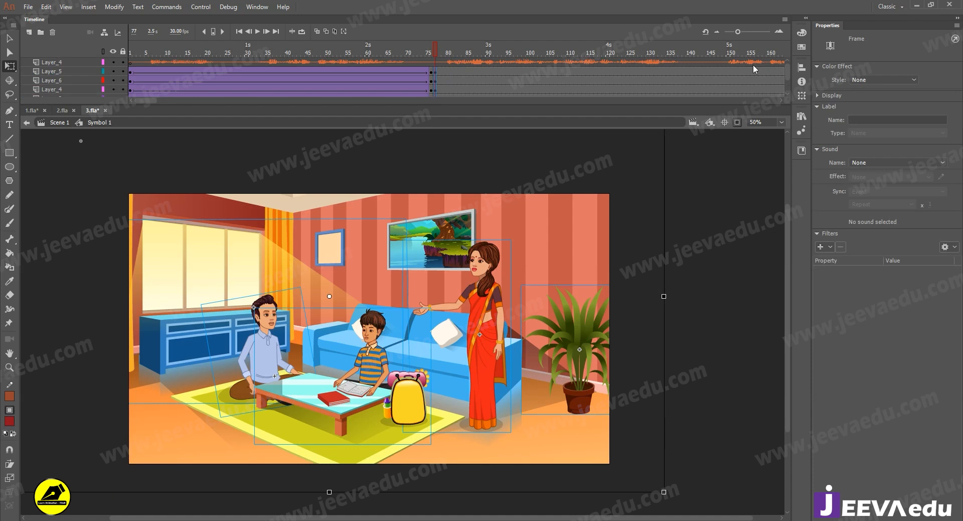
{"action": "left_click", "coordinate": [660, 70]}
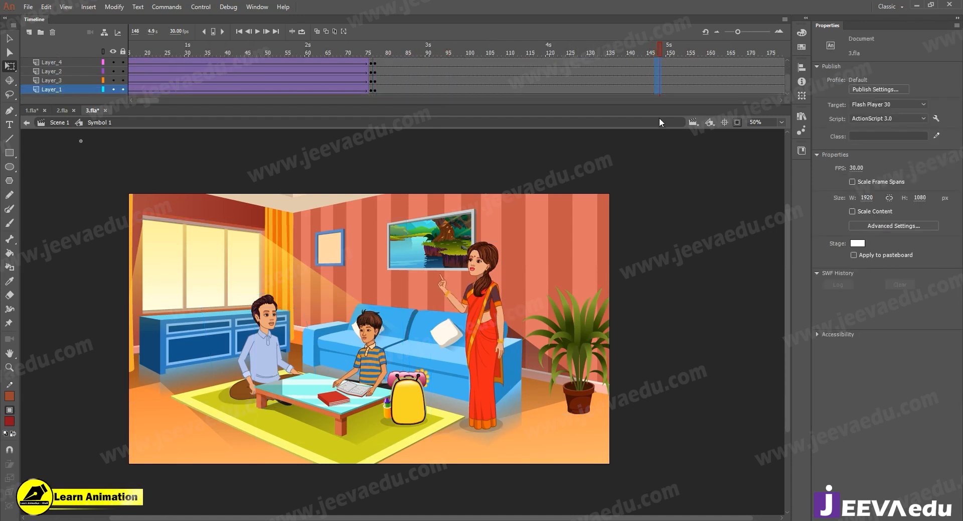
{"action": "left_click", "coordinate": [656, 72]}
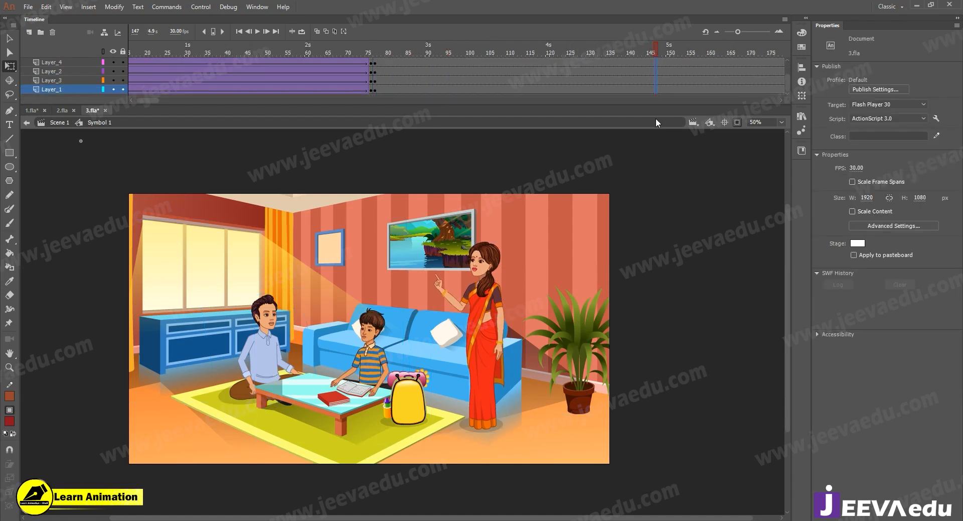
{"action": "left_click", "coordinate": [656, 72]}
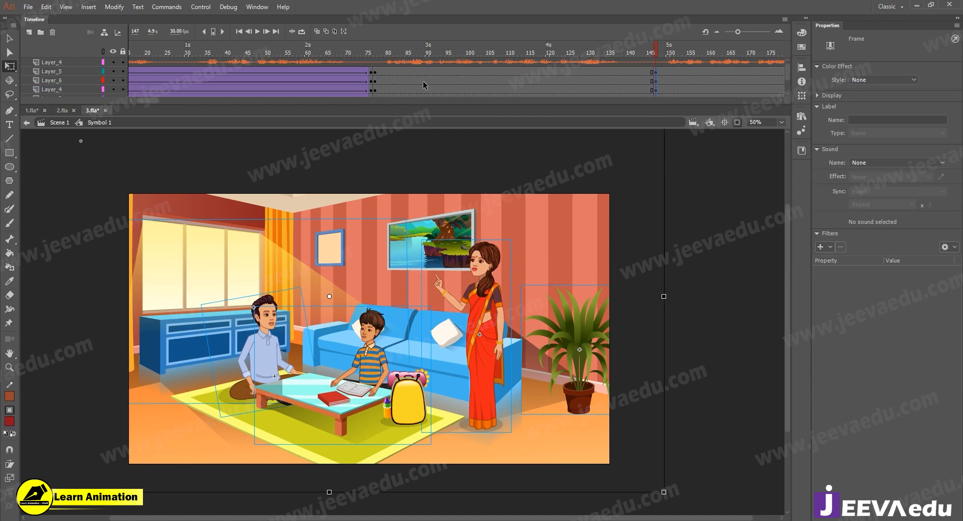
- Scale the content of all scene layers between frames 77 and 146 by 150% and move it so the woman is in view
{"action": "left_click", "coordinate": [396, 75]}
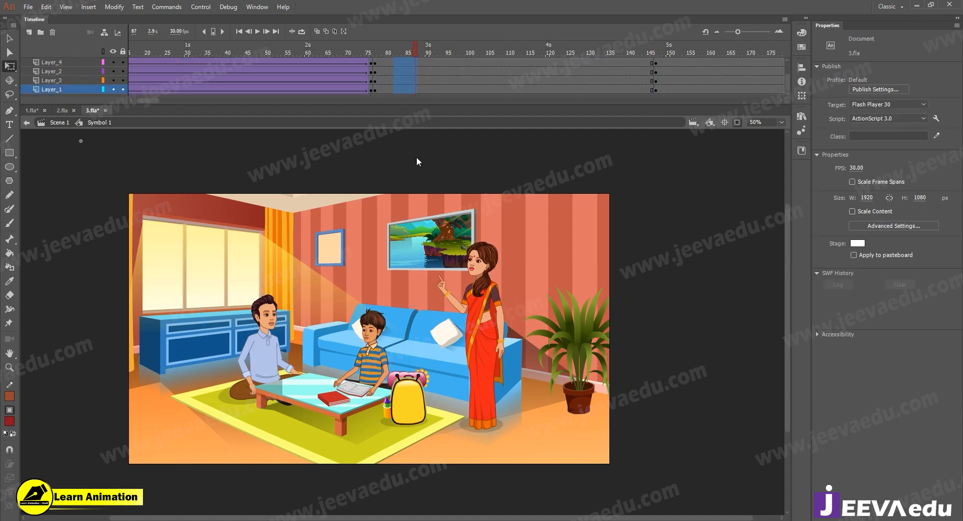
{"action": "left_click_drag", "start_coordinate": [395, 62], "coordinate": [416, 89]}
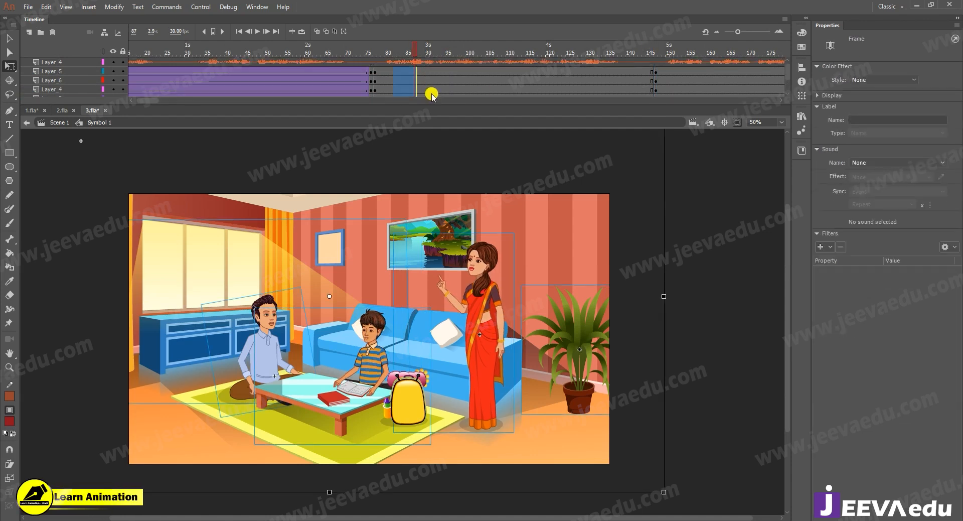
{"action": "key", "text": "ctrl+alt+s"}
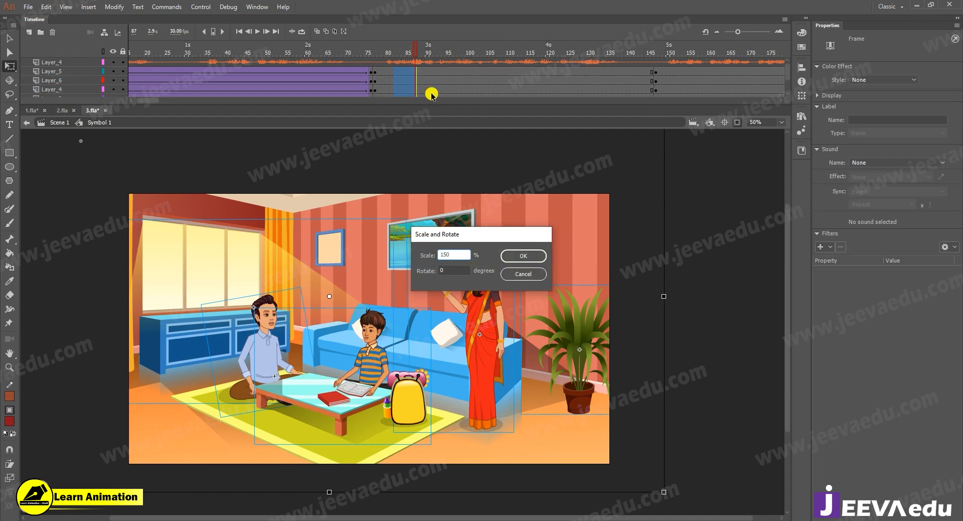
{"action": "type", "text": "150"}
{"action": "key", "text": "Return"}
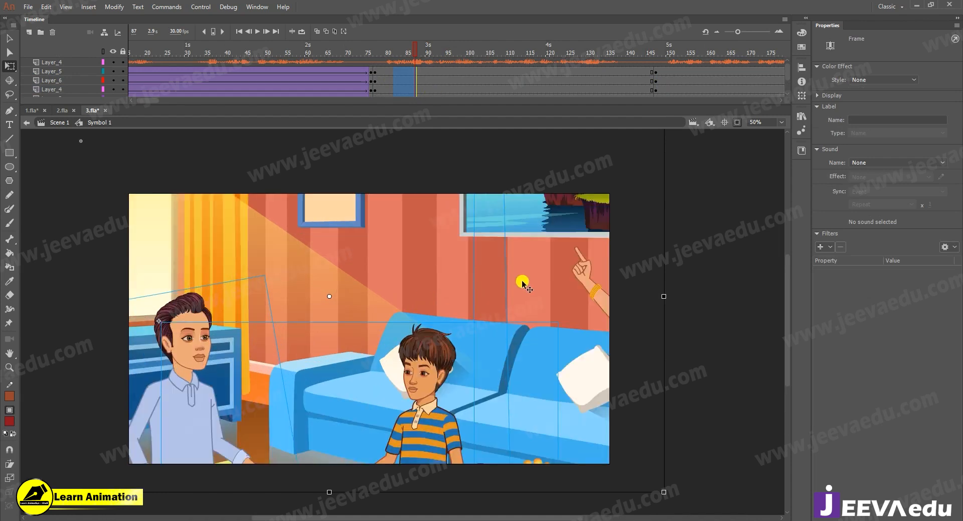
{"action": "left_click_drag", "start_coordinate": [522, 284], "coordinate": [213, 358]}
- Enlarge the close-up scene to a width of 7508.55 and shift it left to centre the woman
{"action": "key", "text": "v"}
{"action": "key", "text": "ctrl+alt+s"}
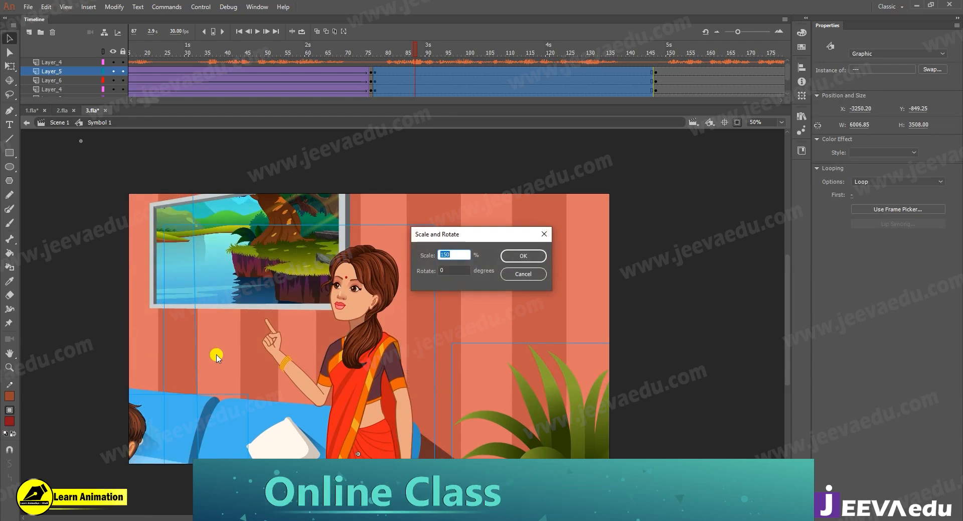
{"action": "key", "text": "Return"}
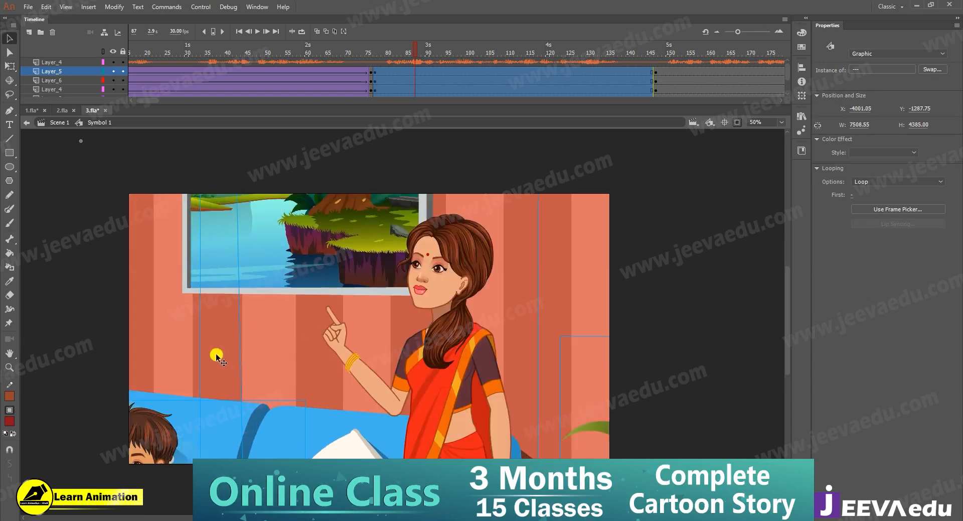
{"action": "left_click_drag", "start_coordinate": [327, 365], "coordinate": [308, 366]}
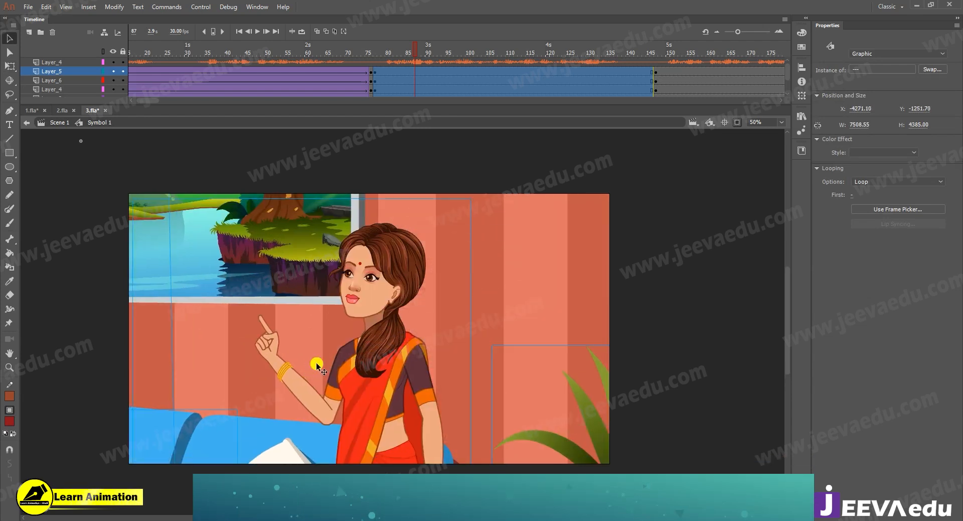
- Enlarge the close-up scene to a width of 9385.65 and position it to frame the woman's head and upper body
{"action": "key", "text": "ctrl+alt+s"}
{"action": "key", "text": "Return"}
{"action": "left_click_drag", "start_coordinate": [377, 378], "coordinate": [331, 375]}
{"action": "left_click_drag", "start_coordinate": [460, 271], "coordinate": [436, 327]}
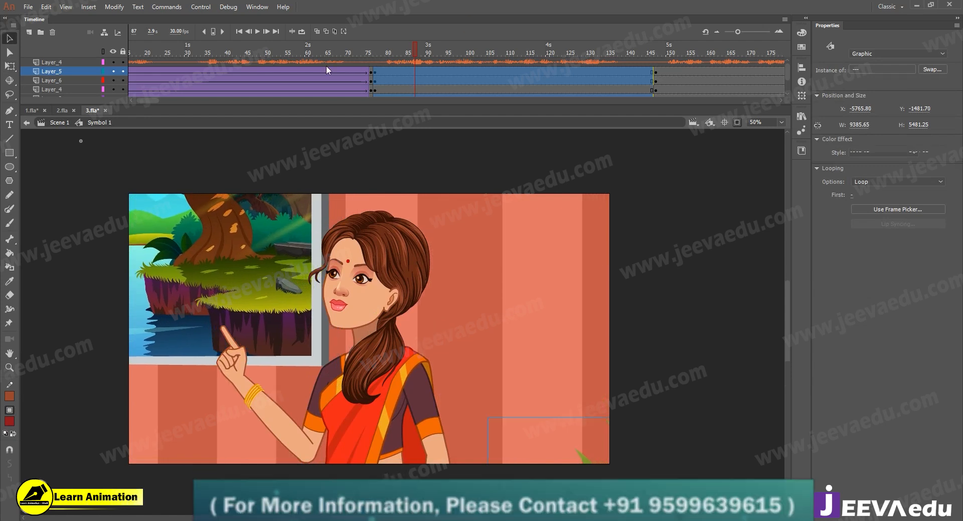
- Play back the shot changes at frames 77 and 147 to check the woman's close-up and the return to the wide view
{"action": "left_click", "coordinate": [326, 67]}
{"action": "key", "text": "Return"}
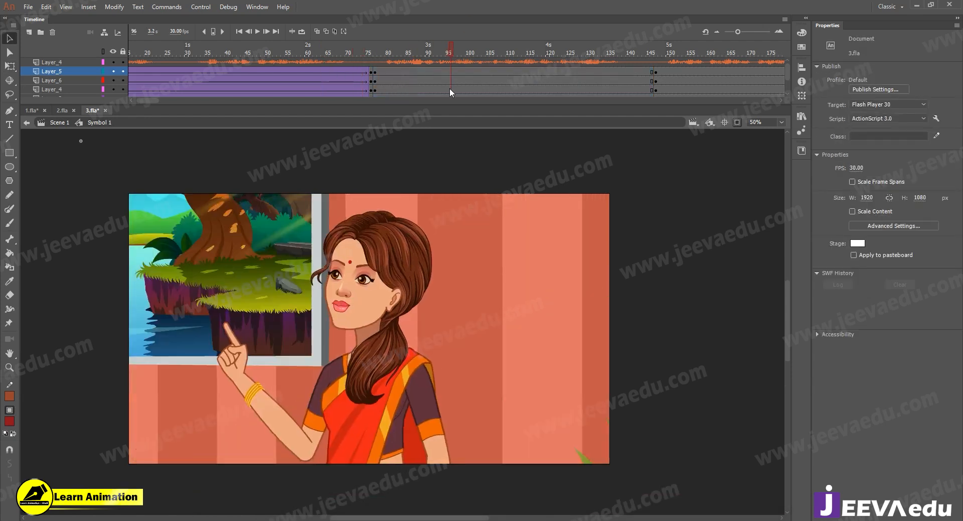
{"action": "left_click", "coordinate": [352, 74]}
{"action": "key", "text": "Return"}
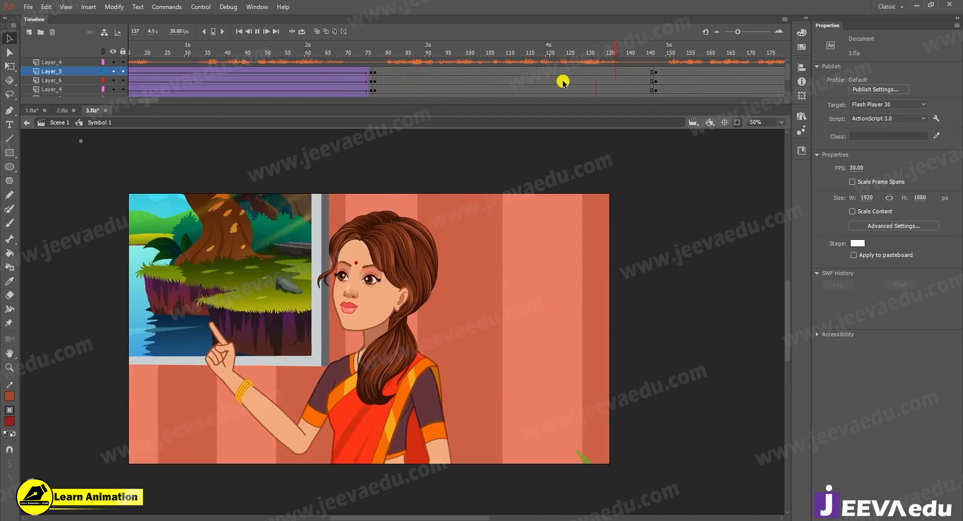
{"action": "key", "text": "Return"}
{"action": "left_click", "coordinate": [648, 68]}
{"action": "key", "text": "Return"}
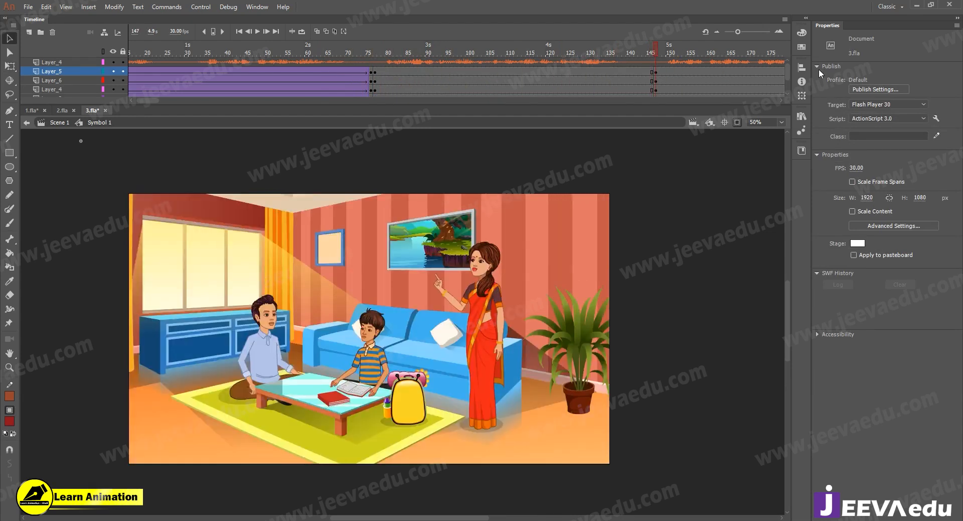
{"action": "left_click", "coordinate": [882, 68]}
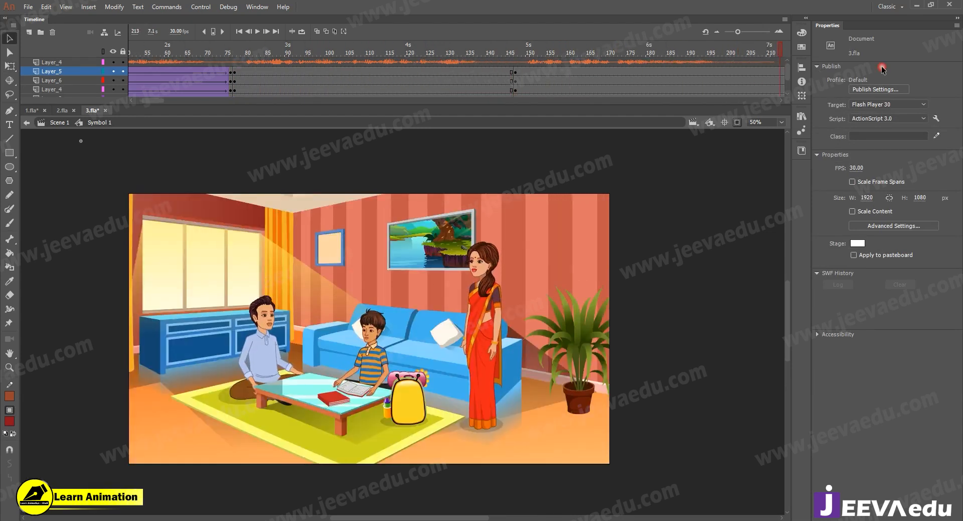
- At frame 147, adjust the seated man's looping start frame, set the boy's to 1, and play back the shot
{"action": "left_click", "coordinate": [512, 75]}
{"action": "left_click", "coordinate": [267, 362]}
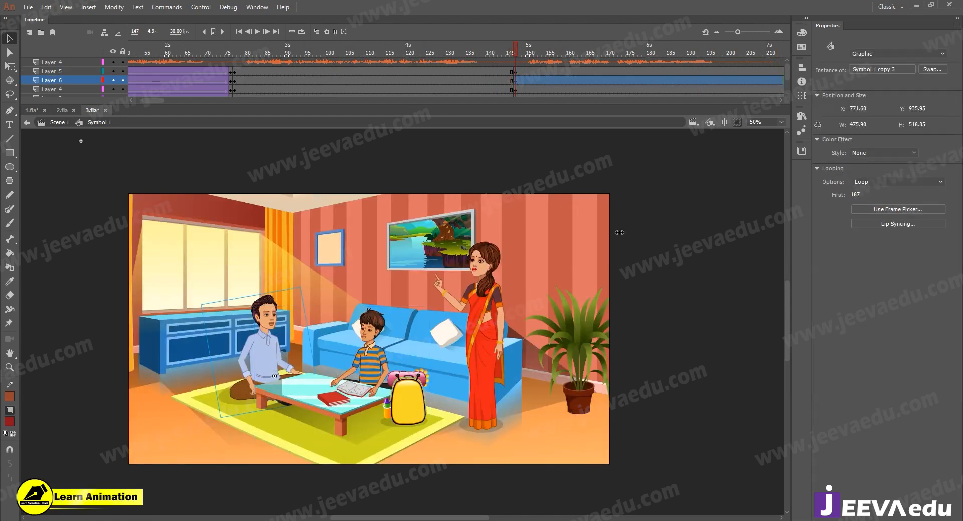
{"action": "left_click_drag", "start_coordinate": [620, 232], "coordinate": [376, 409]}
{"action": "left_click", "coordinate": [364, 392]}
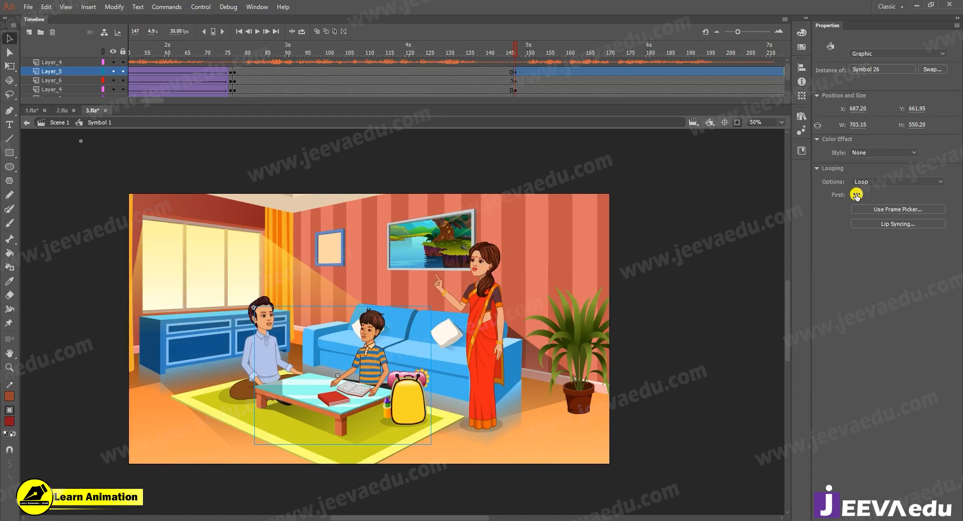
{"action": "left_click_drag", "start_coordinate": [648, 213], "coordinate": [557, 91]}
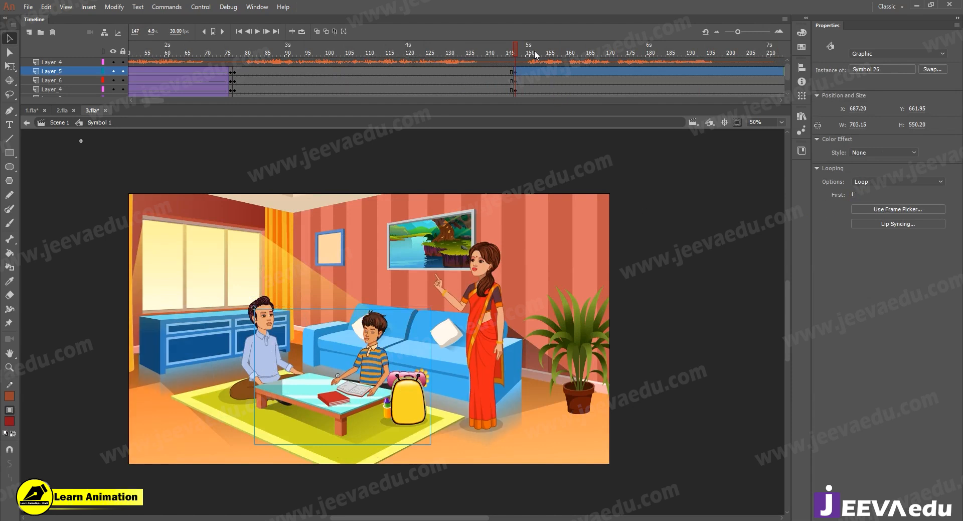
{"action": "key", "text": "Return"}
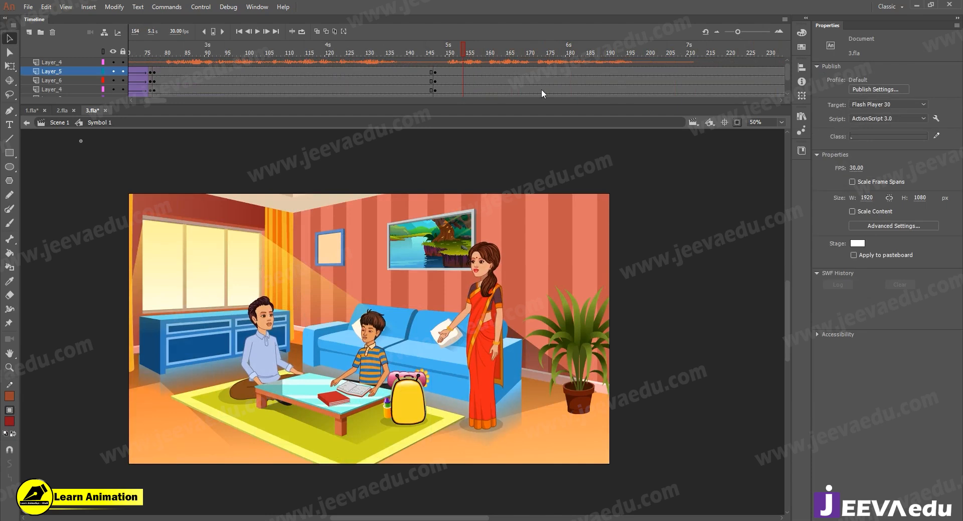
- Insert keyframes at frame 204 on all scene layers and create classic tweens from frame 147 to 204
{"action": "left_click", "coordinate": [664, 70]}
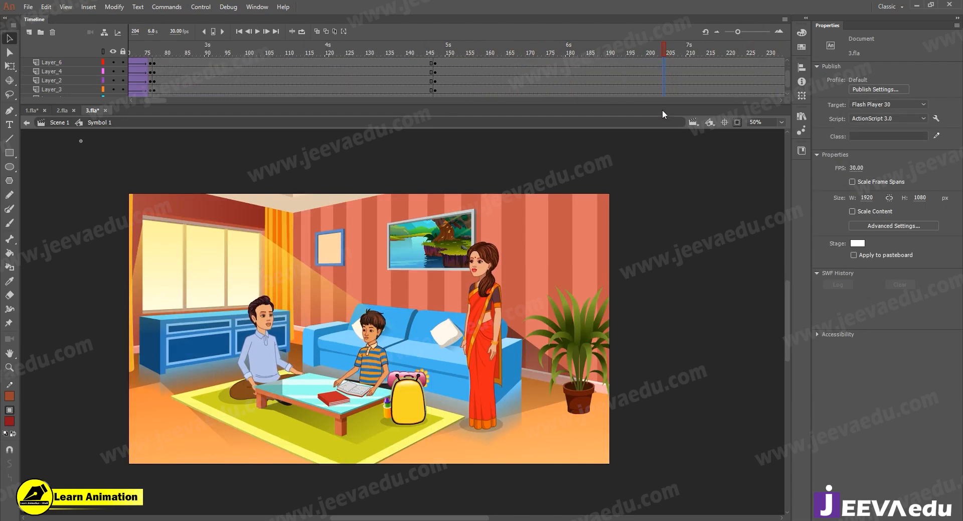
{"action": "left_click", "coordinate": [668, 71]}
{"action": "left_click_drag", "start_coordinate": [640, 74], "coordinate": [585, 125]}
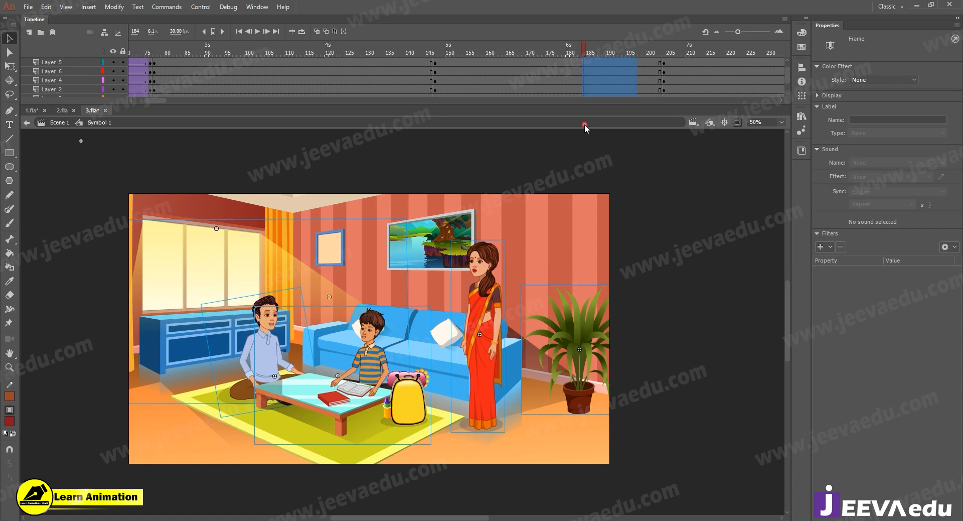
{"action": "right_click", "coordinate": [613, 70]}
{"action": "left_click", "coordinate": [642, 98]}
- Scale the content of all scene layers at frame 204 by 104% for a slow zoom-in
{"action": "left_click", "coordinate": [662, 76]}
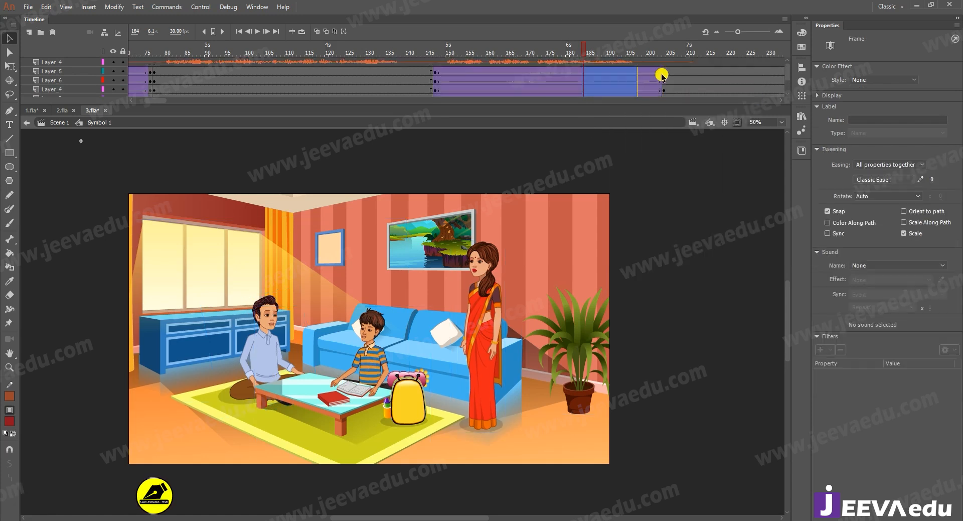
{"action": "left_click_drag", "start_coordinate": [666, 112], "coordinate": [666, 112]}
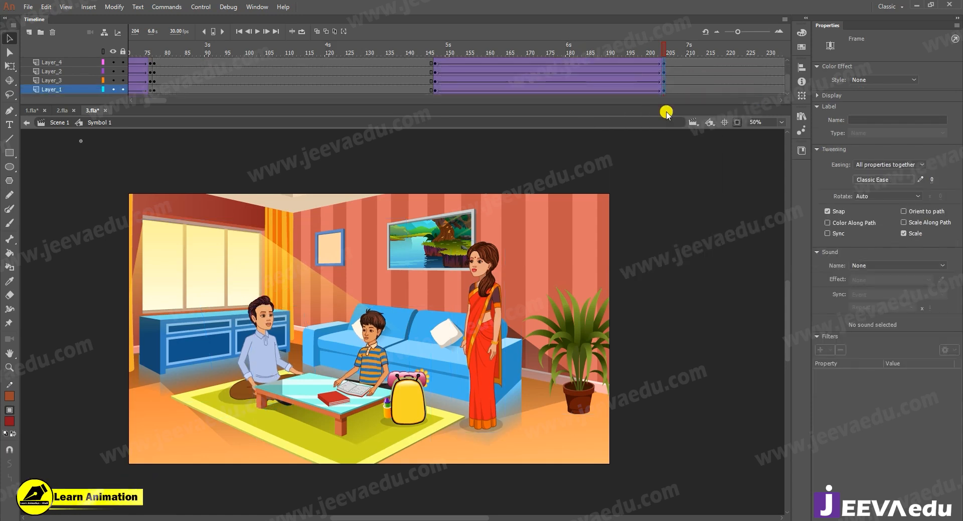
{"action": "key", "text": "ctrl+alt+s"}
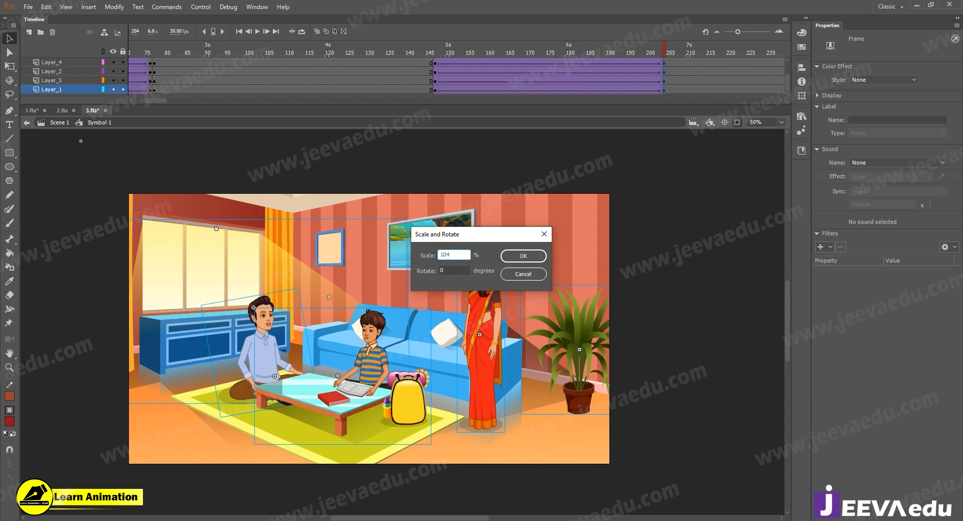
{"action": "type", "text": "104"}
{"action": "key", "text": "Return"}
- Remove all frames after frame 204 from every layer inside Symbol 1
{"action": "left_click_drag", "start_coordinate": [610, 54], "coordinate": [764, 113]}
{"action": "scroll", "coordinate": [663, 75], "scroll_direction": "up", "scroll_amount": 1}
{"action": "scroll", "coordinate": [701, 88], "scroll_direction": "up", "scroll_amount": 1}
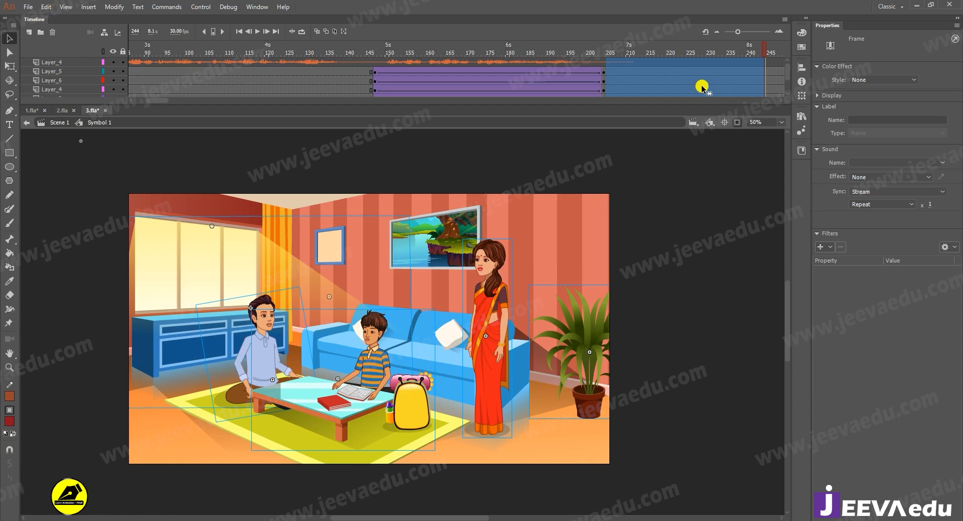
{"action": "key", "text": "F7"}
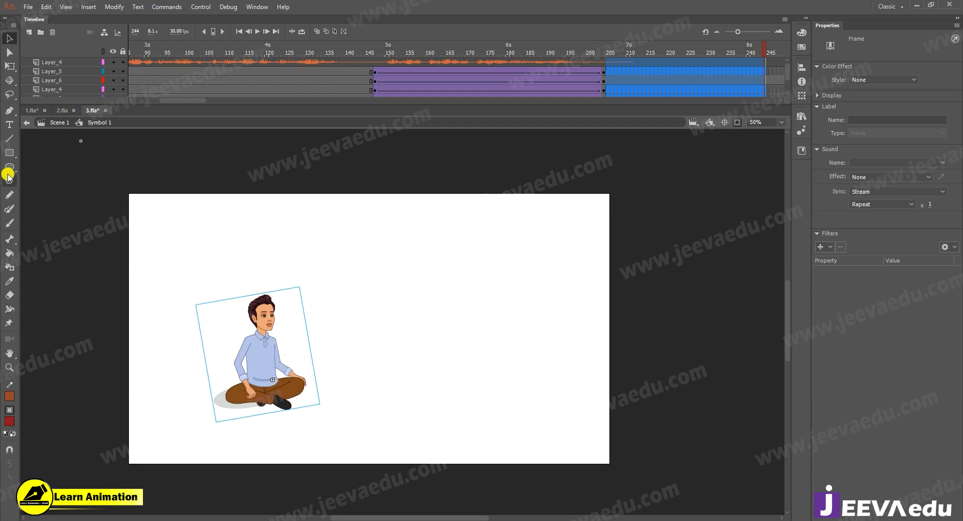
{"action": "left_click", "coordinate": [535, 72]}
{"action": "left_click", "coordinate": [612, 73]}
{"action": "left_click", "coordinate": [628, 71]}
{"action": "left_click_drag", "start_coordinate": [607, 66], "coordinate": [783, 95]}
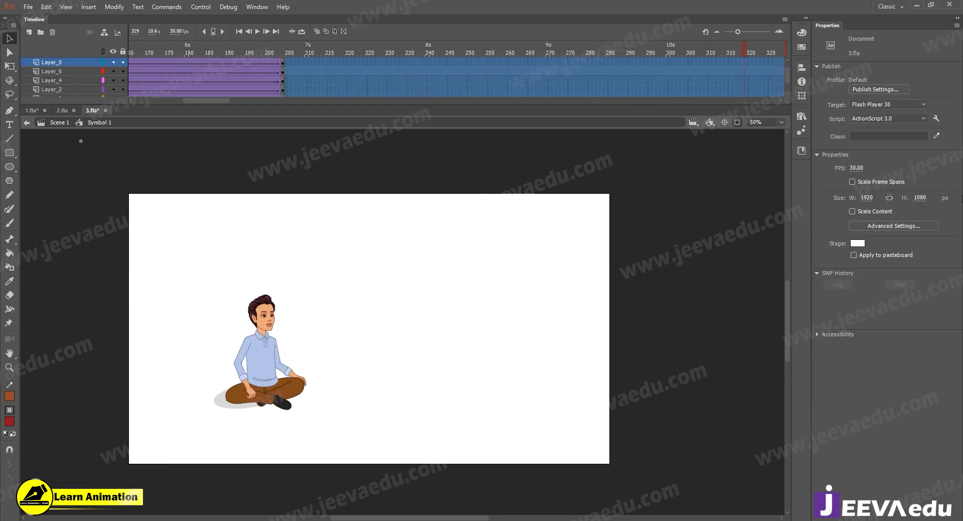
{"action": "left_click_drag", "start_coordinate": [962, 195], "coordinate": [961, 194]}
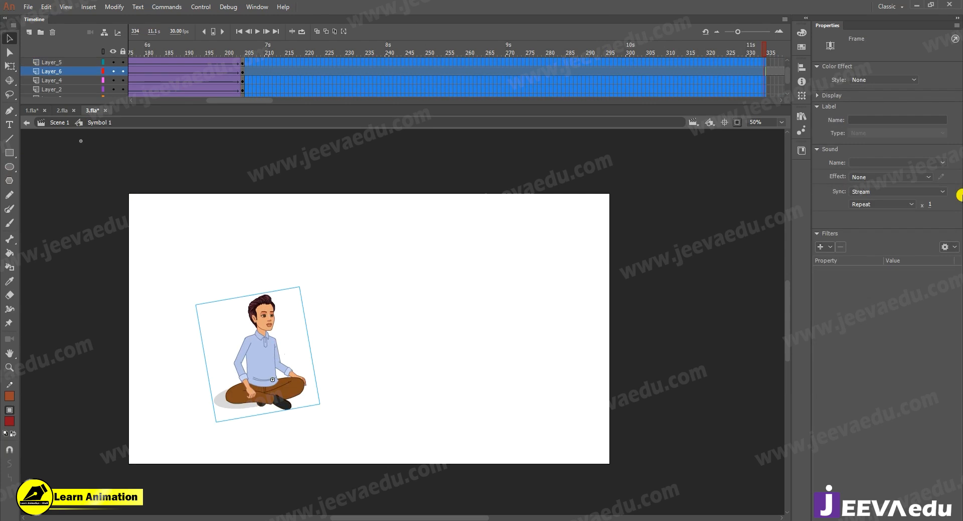
{"action": "key", "text": "shift+F5"}
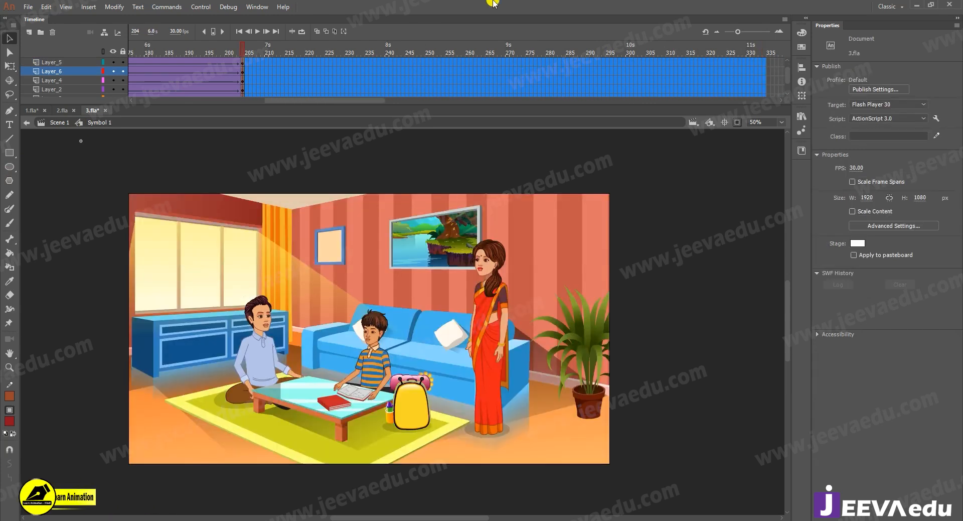
- Copy the voice-track layer Layer_4 from Symbol 1 and return to Scene 1
{"action": "left_click", "coordinate": [75, 60]}
{"action": "right_click", "coordinate": [74, 59]}
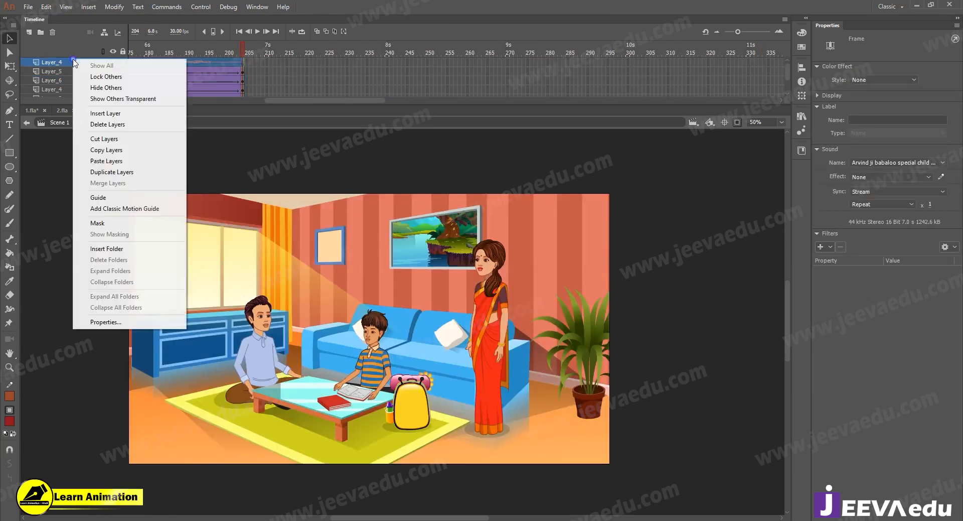
{"action": "left_click", "coordinate": [106, 150]}
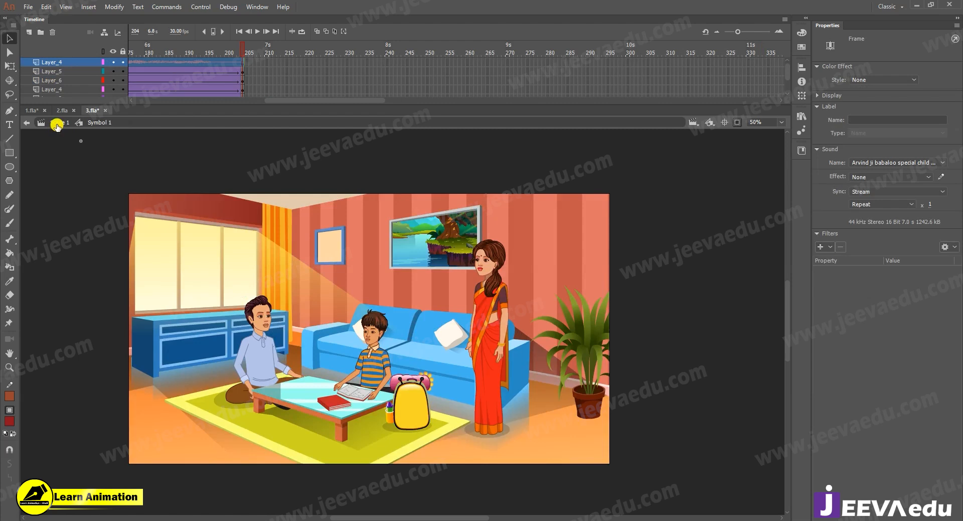
{"action": "left_click", "coordinate": [56, 125]}
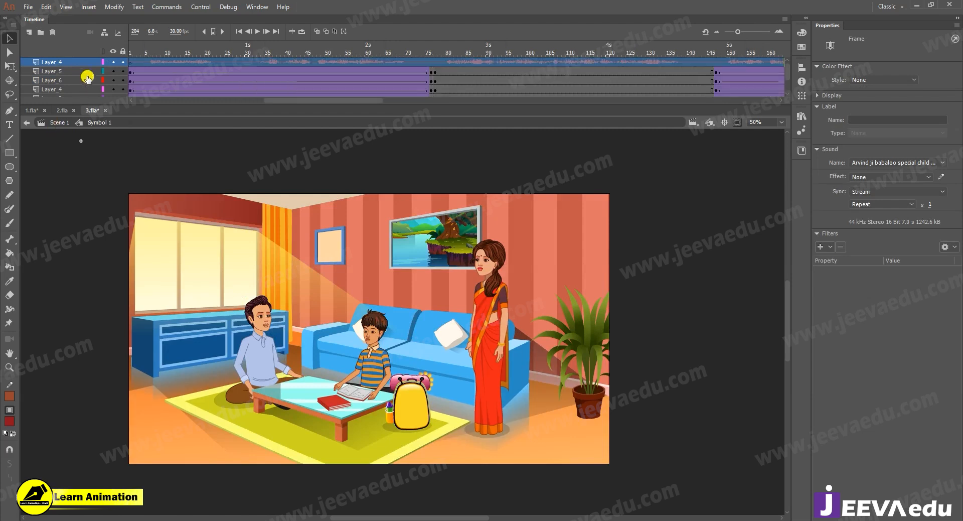
- Delete the old audio layer Layer_4 in Scene 1 and paste the copied voice-track layer in its place
{"action": "left_click", "coordinate": [79, 62]}
{"action": "left_click", "coordinate": [54, 32]}
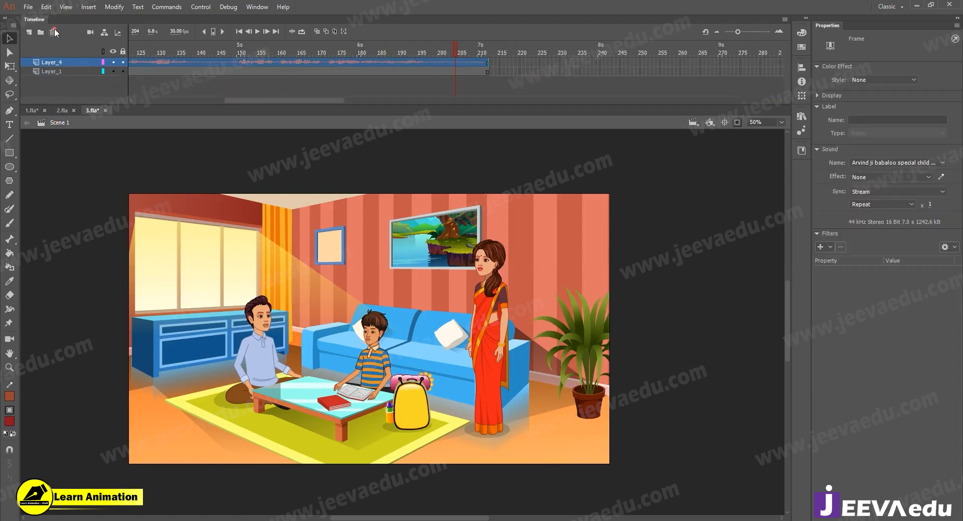
{"action": "right_click", "coordinate": [73, 63]}
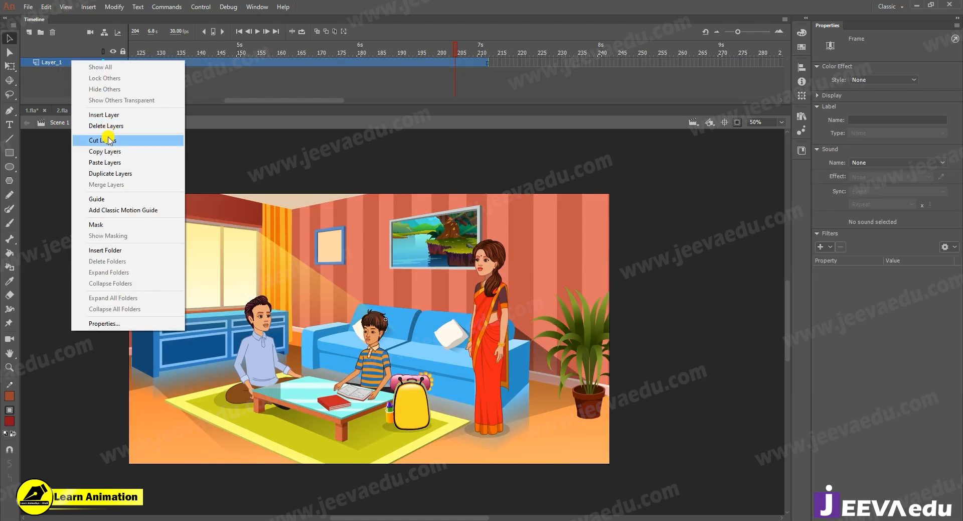
{"action": "left_click", "coordinate": [108, 163]}
- Remove the frames after frame 204 from both layers of Scene 1
{"action": "left_click", "coordinate": [449, 86]}
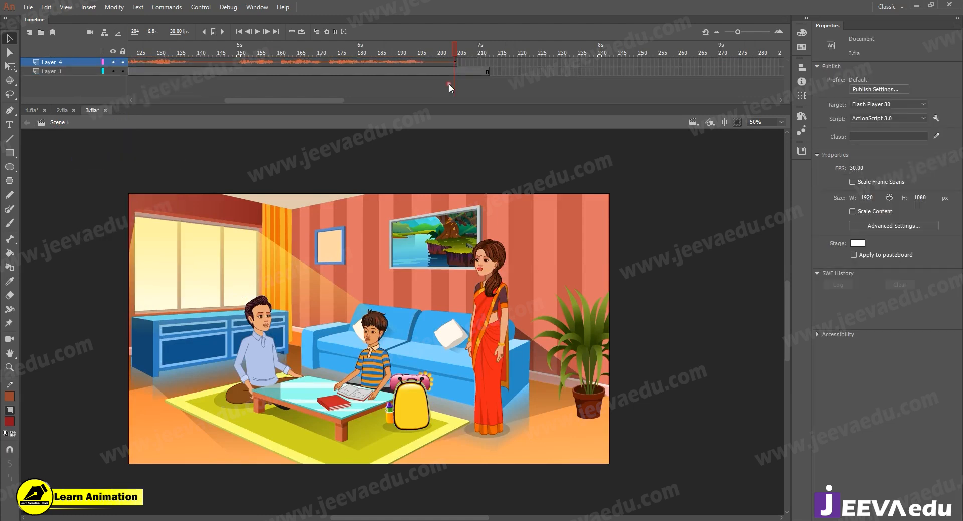
{"action": "left_click_drag", "start_coordinate": [461, 67], "coordinate": [603, 113]}
{"action": "key", "text": "shift+F5"}
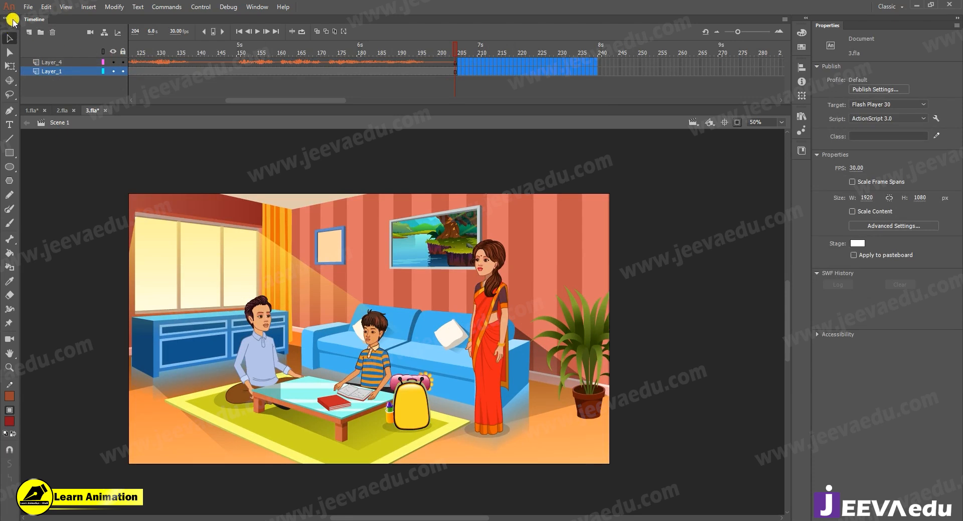
- In the publish settings, set JPEG quality to 100 and the audio stream to MP3 at 128 kbps with Best quality
{"action": "left_click", "coordinate": [896, 89]}
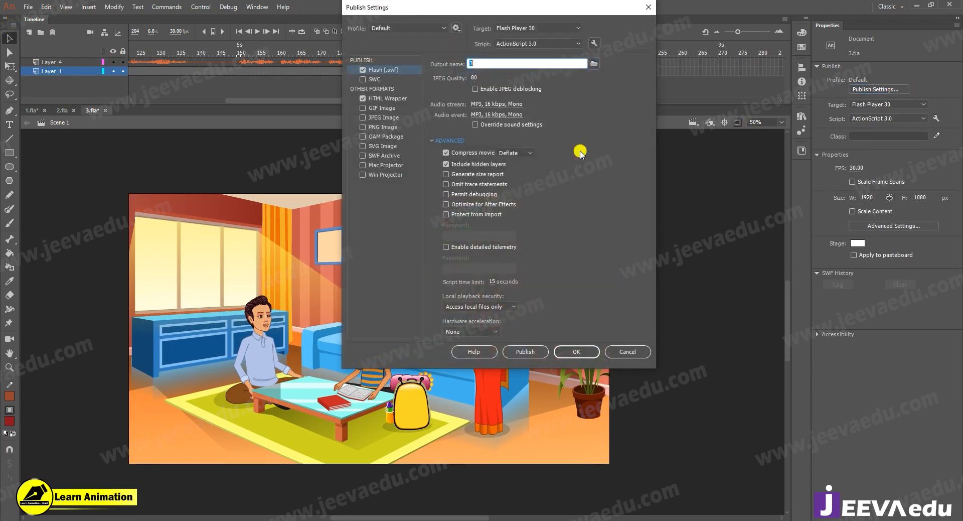
{"action": "left_click", "coordinate": [500, 104]}
{"action": "left_click", "coordinate": [460, 278]}
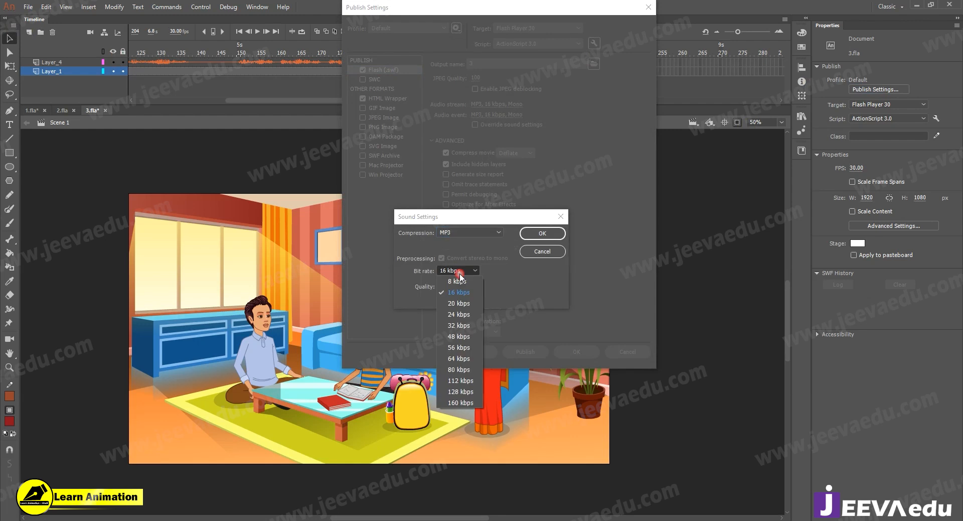
{"action": "left_click", "coordinate": [458, 394]}
{"action": "left_click", "coordinate": [462, 286]}
{"action": "left_click", "coordinate": [457, 318]}
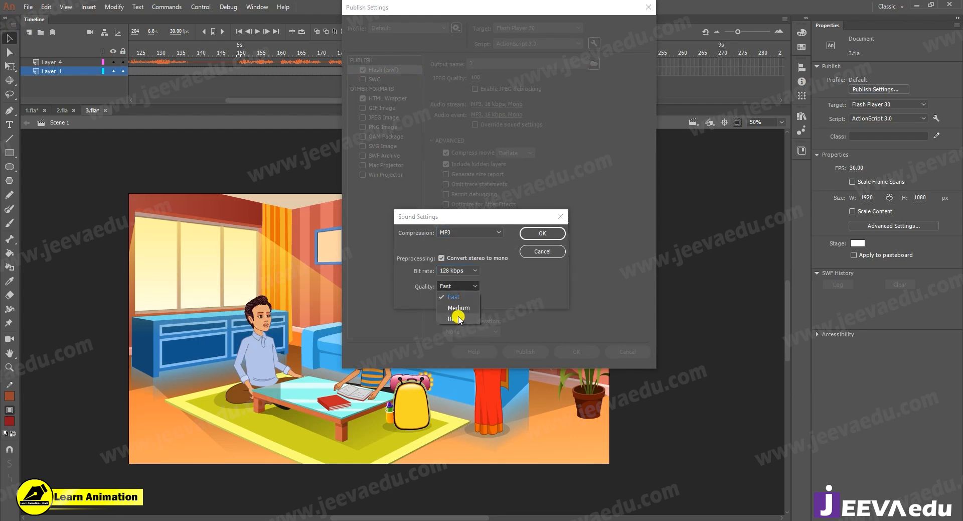
{"action": "left_click", "coordinate": [542, 232]}
- Set the audio event compression to MP3 at 128 kbps with Best quality and apply the publish settings
{"action": "left_click", "coordinate": [490, 114]}
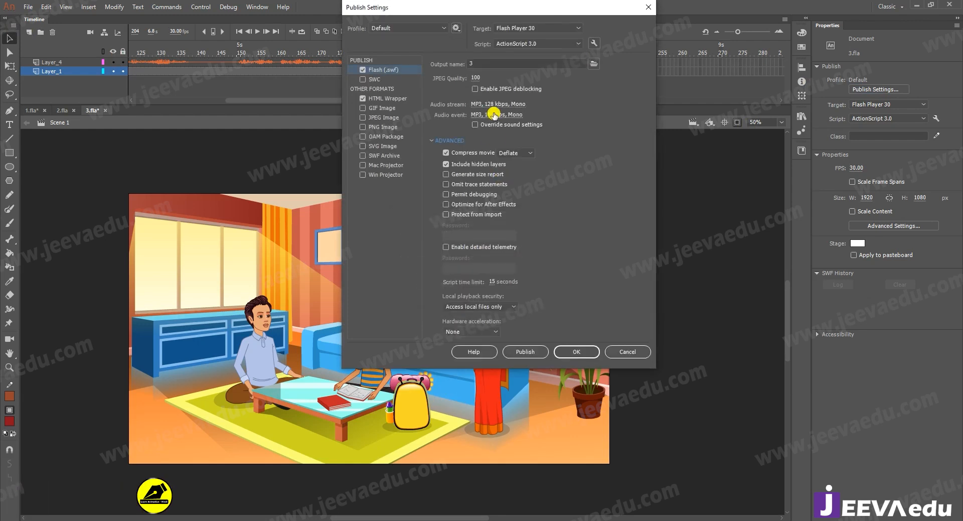
{"action": "left_click", "coordinate": [458, 270]}
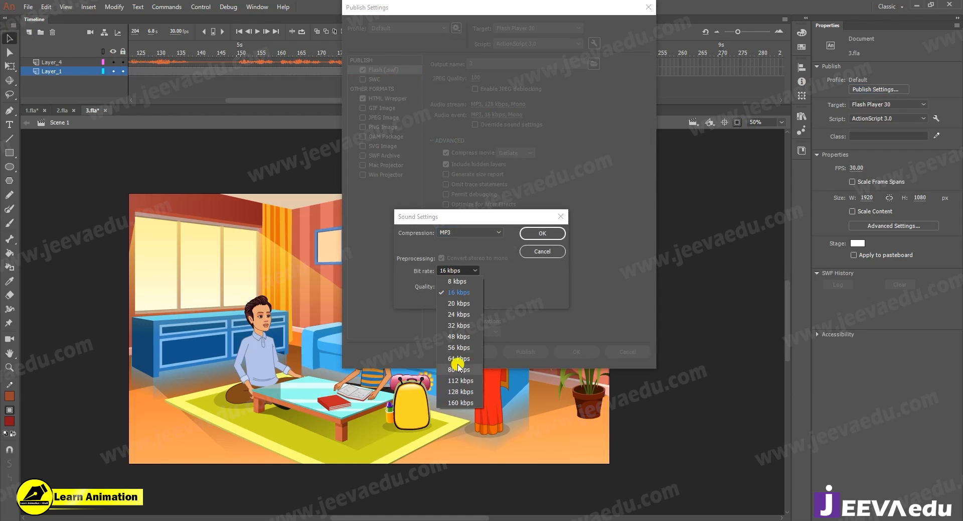
{"action": "left_click", "coordinate": [457, 393]}
{"action": "left_click", "coordinate": [455, 286]}
{"action": "left_click", "coordinate": [458, 318]}
{"action": "left_click", "coordinate": [542, 233]}
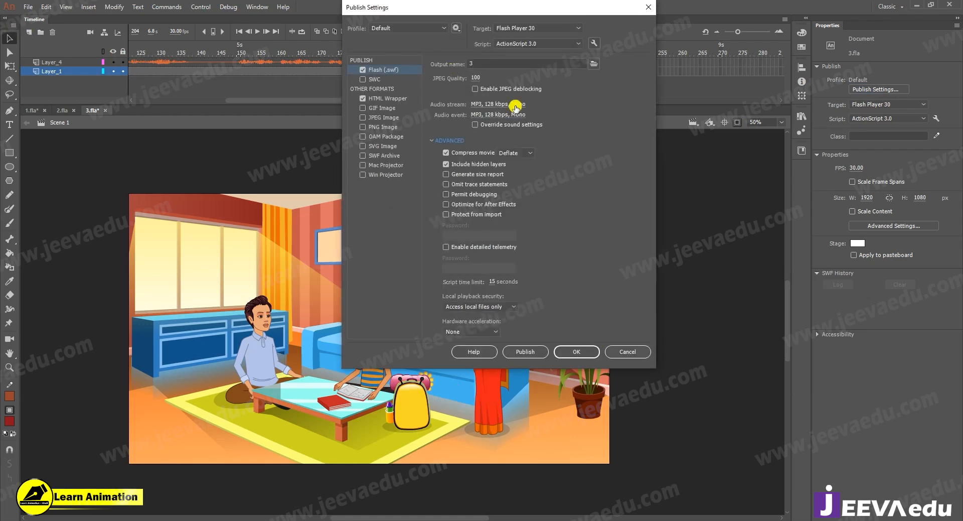
{"action": "left_click", "coordinate": [577, 351]}
- Play Scene 1 from the first frame to check the zoom against the voice track
{"action": "key", "text": "Return"}
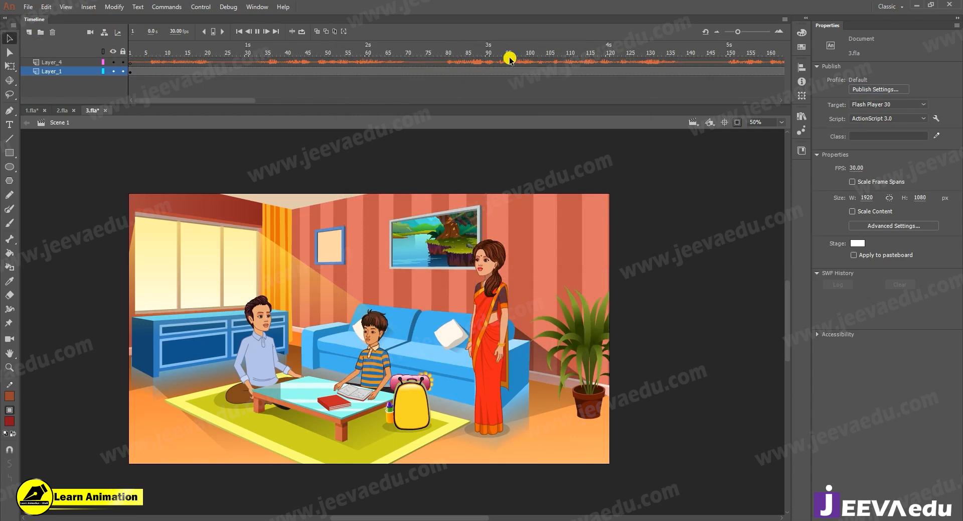
{"action": "key", "text": "Return"}
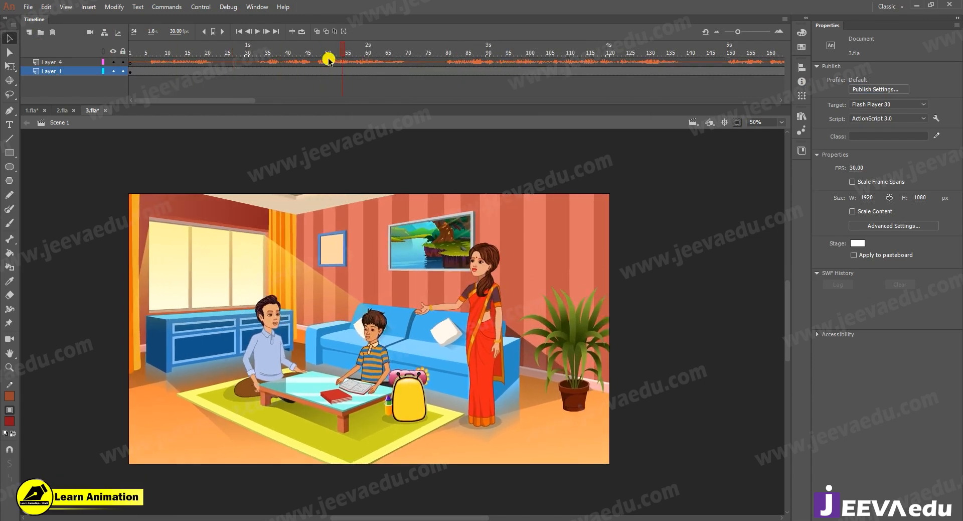
- Export the animation as a 1920 × 1080 QuickTime movie named 3.mov to the Desktop and dismiss the encoder warning
{"action": "left_click", "coordinate": [28, 7]}
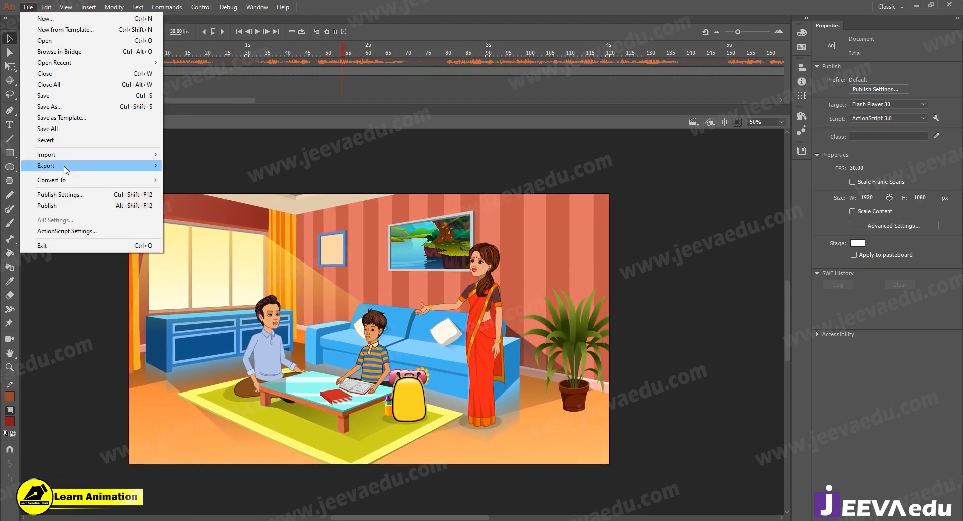
{"action": "mouse_move", "coordinate": [156, 166]}
{"action": "left_click", "coordinate": [190, 199]}
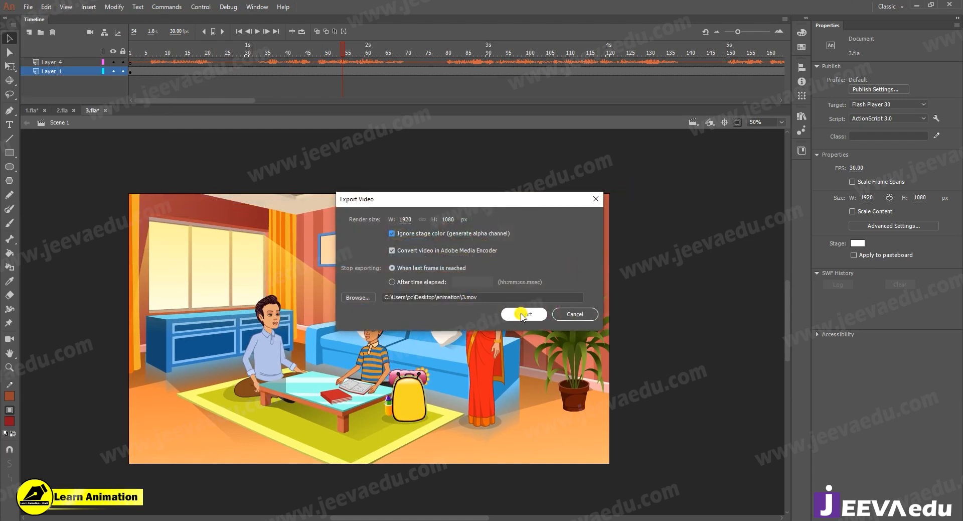
{"action": "left_click", "coordinate": [359, 297]}
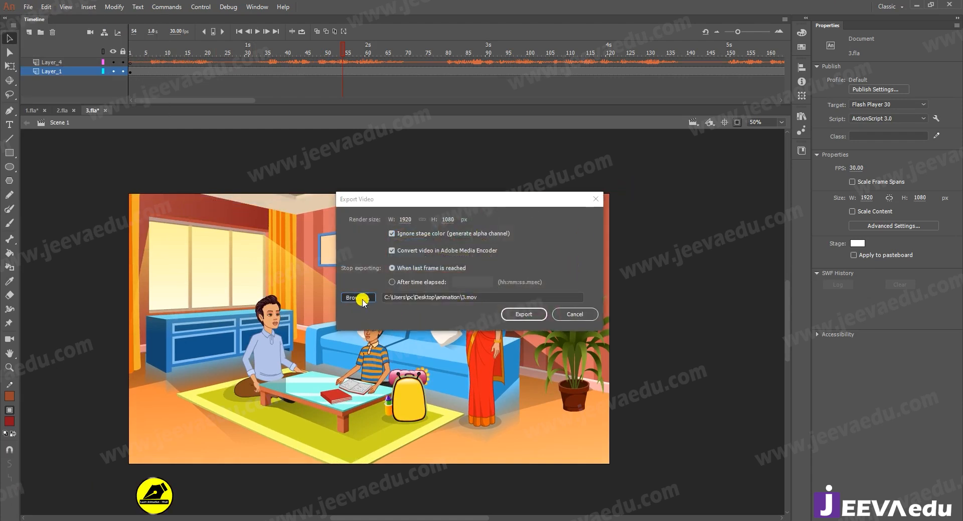
{"action": "left_click", "coordinate": [381, 313]}
{"action": "left_click", "coordinate": [427, 439]}
{"action": "left_click", "coordinate": [728, 461]}
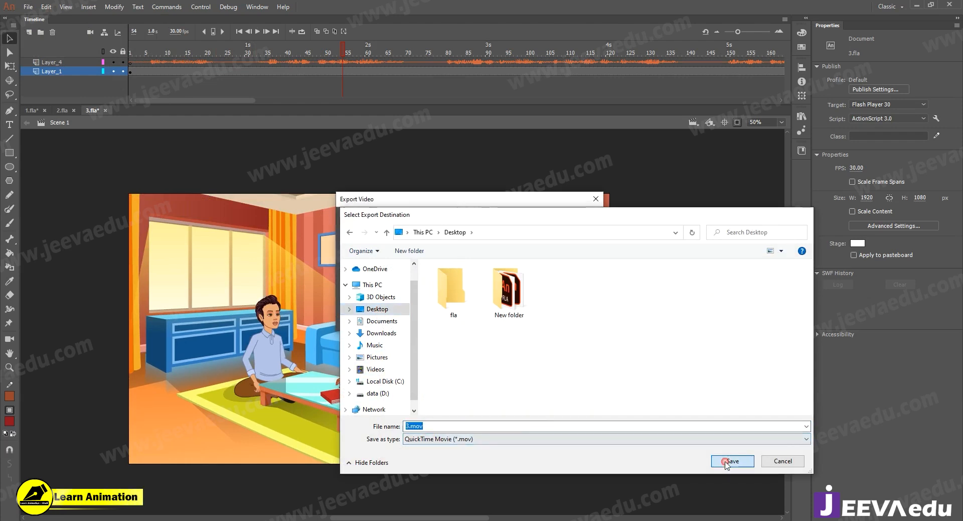
{"action": "left_click", "coordinate": [524, 315]}
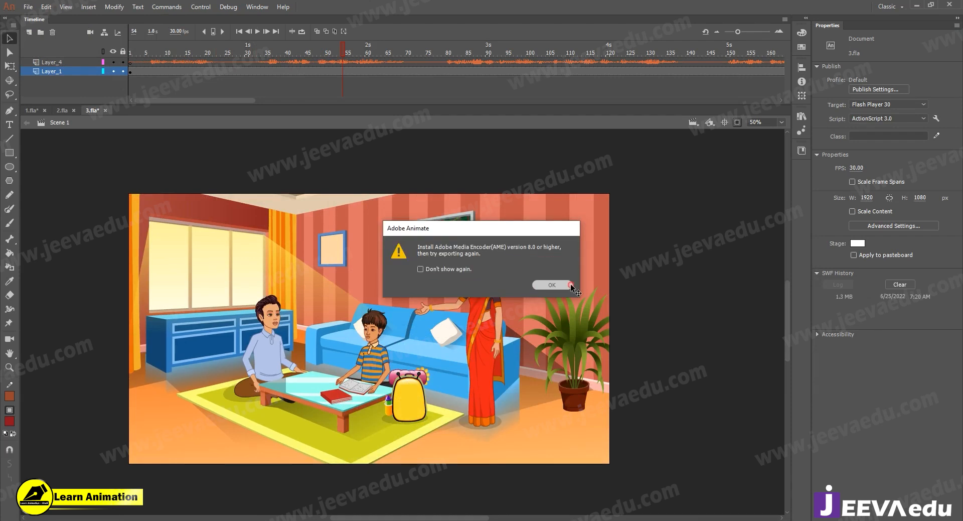
{"action": "left_click", "coordinate": [570, 284]}
- Switch to the desktop, play 3.mov in VLC media player, rewind it to the start and mute the sound
{"action": "left_click", "coordinate": [913, 6]}
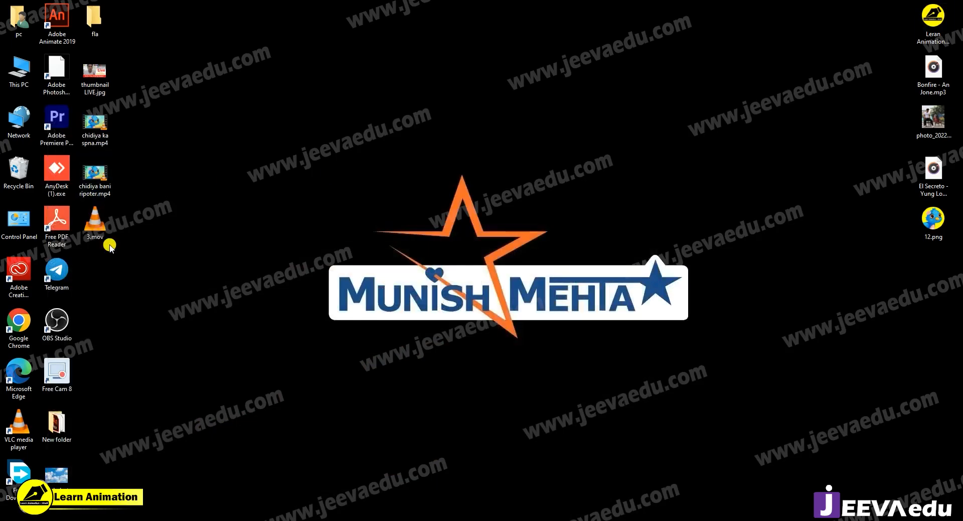
{"action": "left_click", "coordinate": [102, 228]}
{"action": "double_click", "coordinate": [102, 228]}
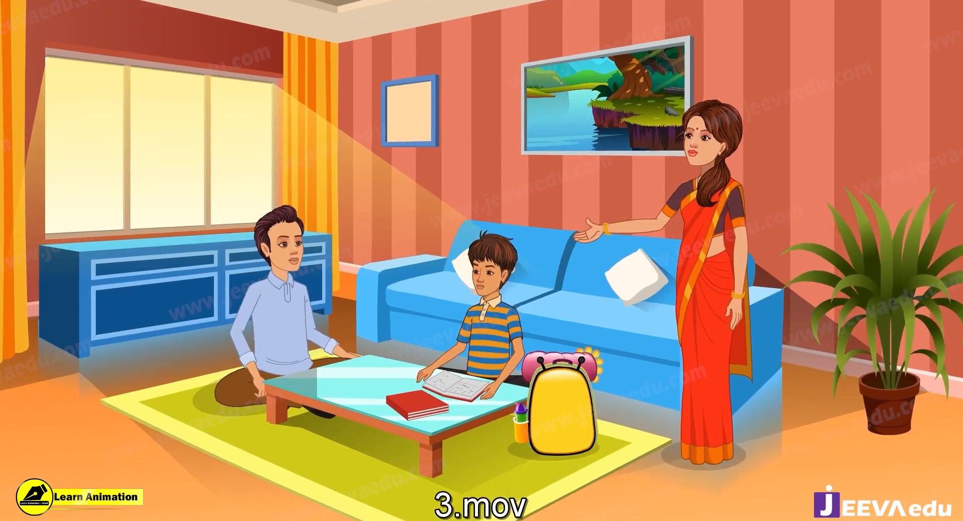
{"action": "left_click", "coordinate": [355, 462]}
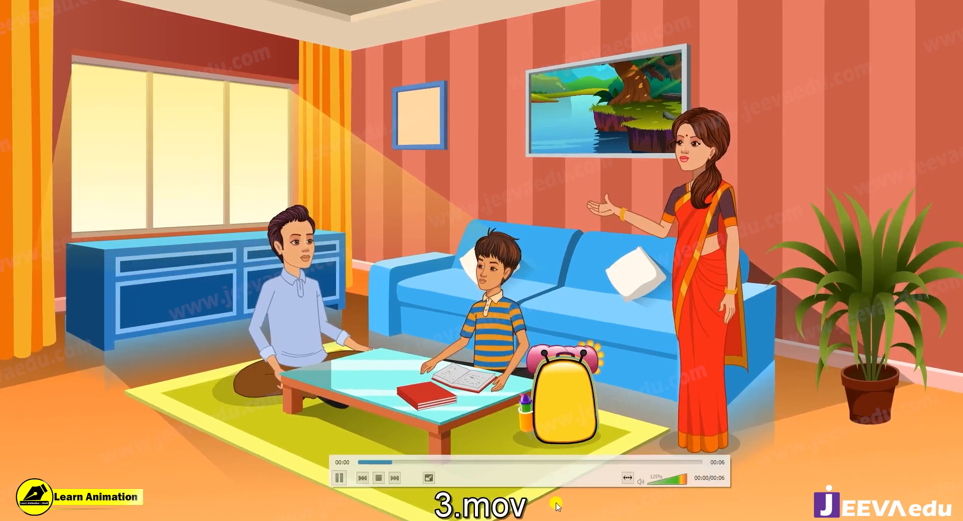
{"action": "left_click", "coordinate": [643, 481]}
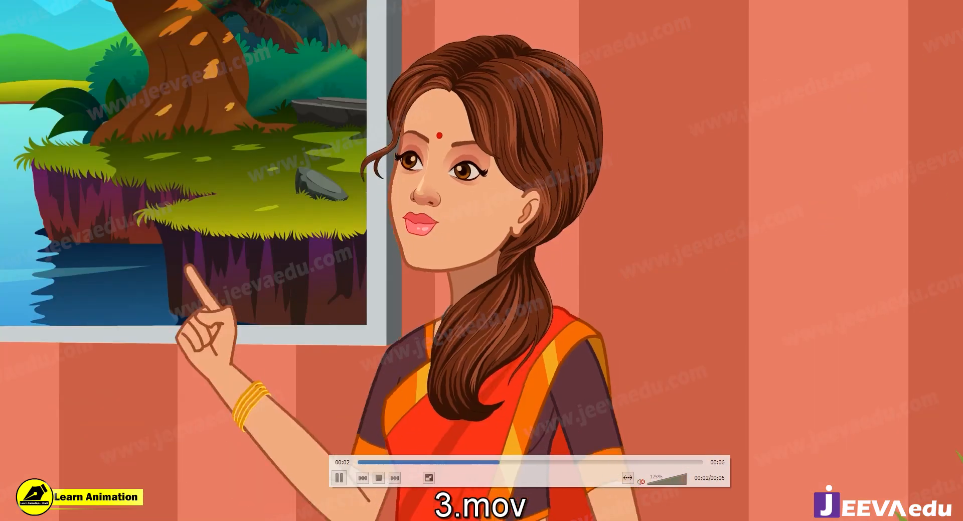